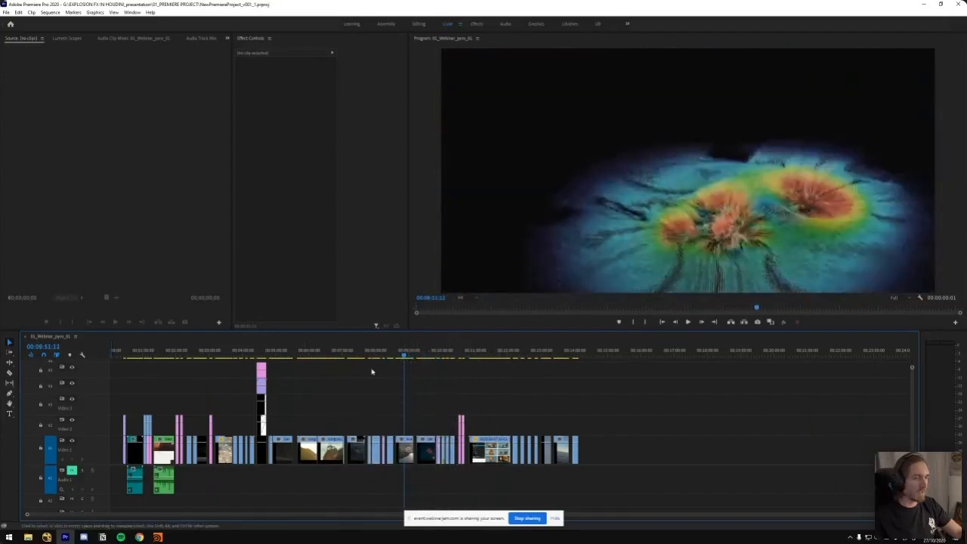
Switch to Houdini and enter the pyroburstsource_tool_test12 geometry network under MAIN SETUPS_BIG GAS
left_click(157, 537)
left_click(121, 504)
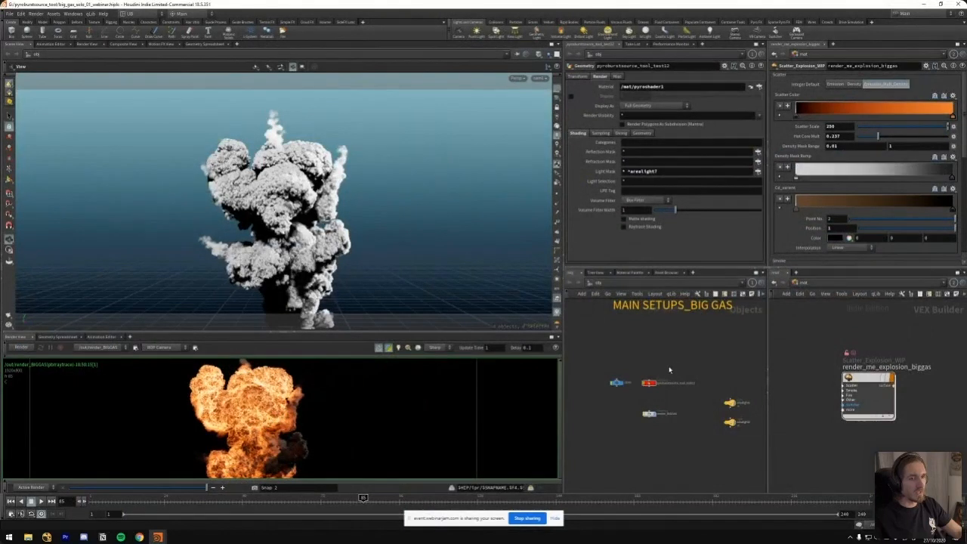
double_click(650, 383)
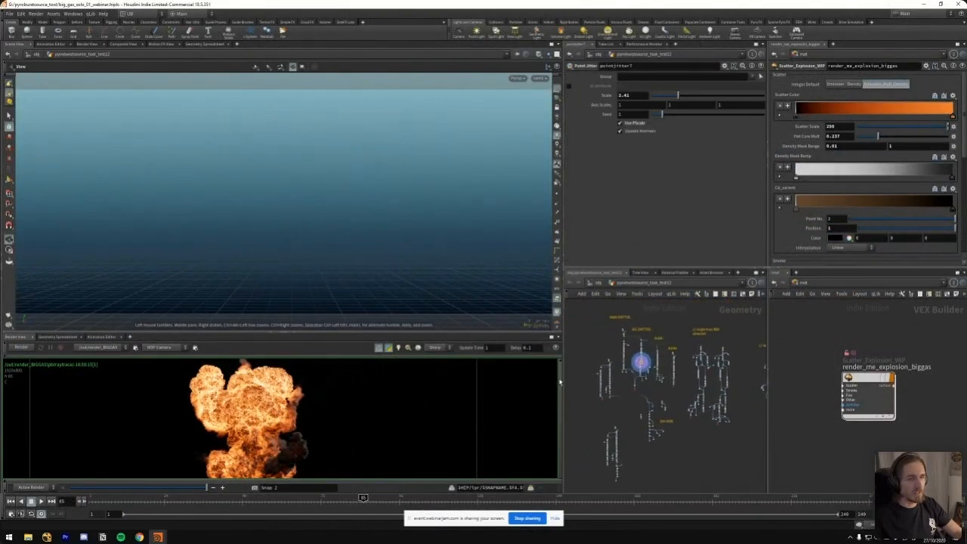
Widen the parameter and network panes, enlarge the network area upward, and display the left CacheIt node's cached explosion
left_click_drag(563, 378, 342, 377)
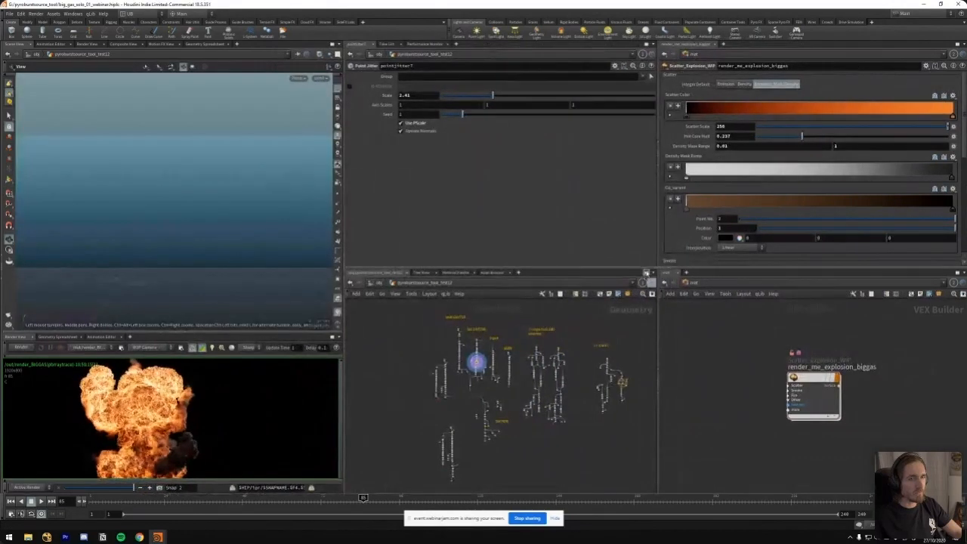
left_click_drag(657, 269, 656, 254)
scroll(476, 385, "up", 10)
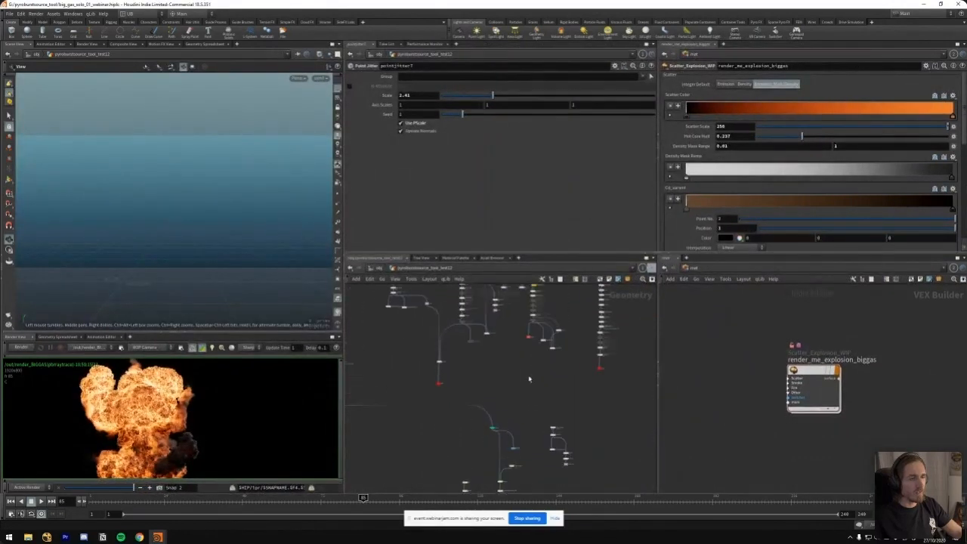
middle_click_drag(506, 408, 483, 322)
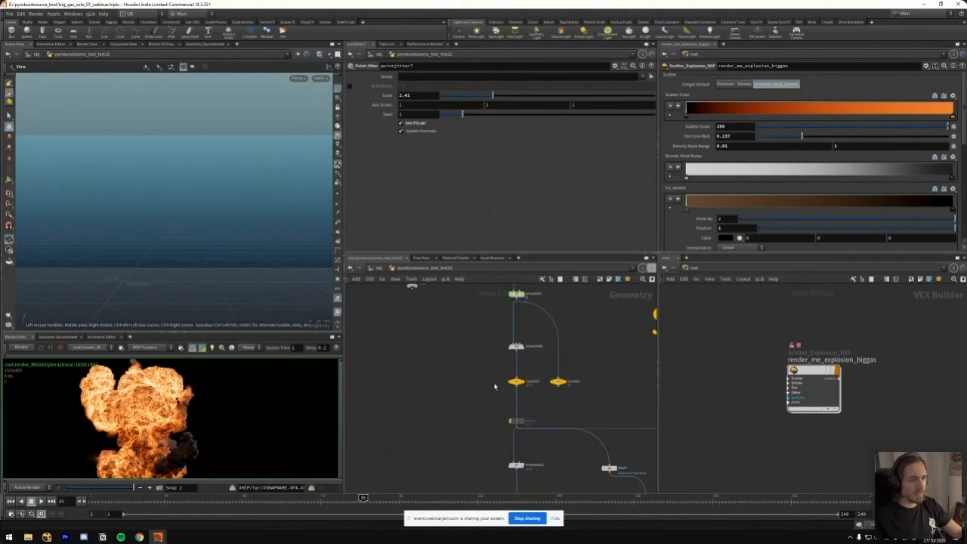
left_click(515, 385)
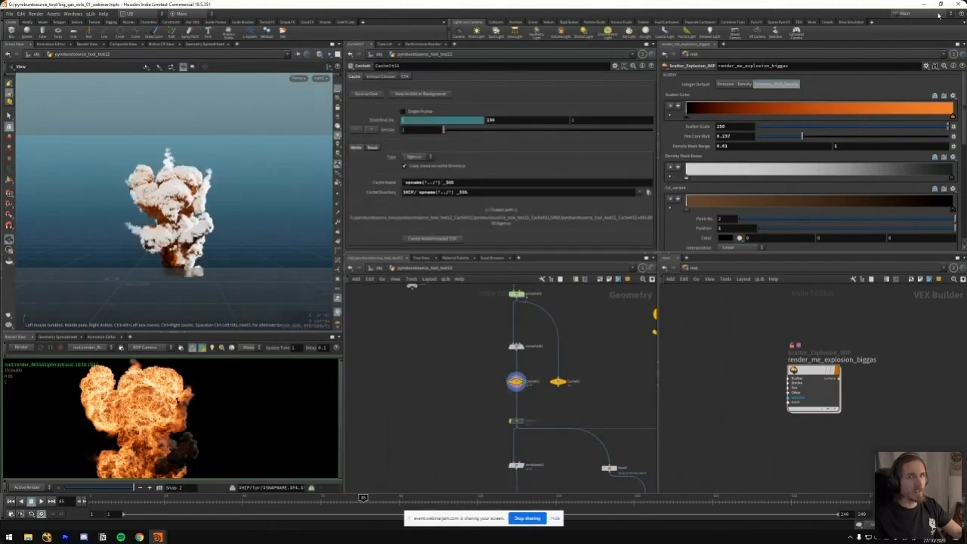
Return to Premiere Pro and show the "OF COURSE NOT! WE DO MAGIC AS WELL!" title at 00:01:09:16 in the enlarged timeline
left_click(922, 5)
left_click(181, 353)
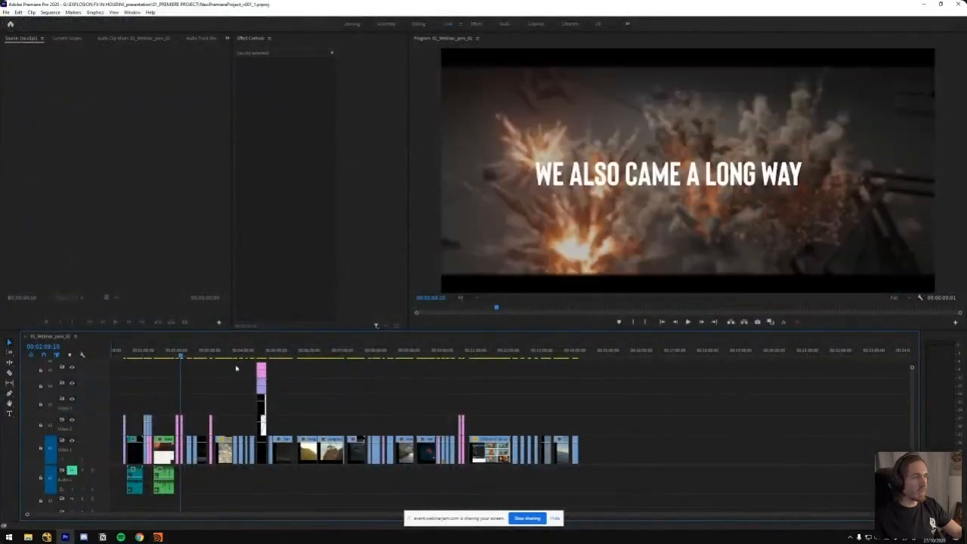
key("equal")
key("equal")
left_click(270, 351)
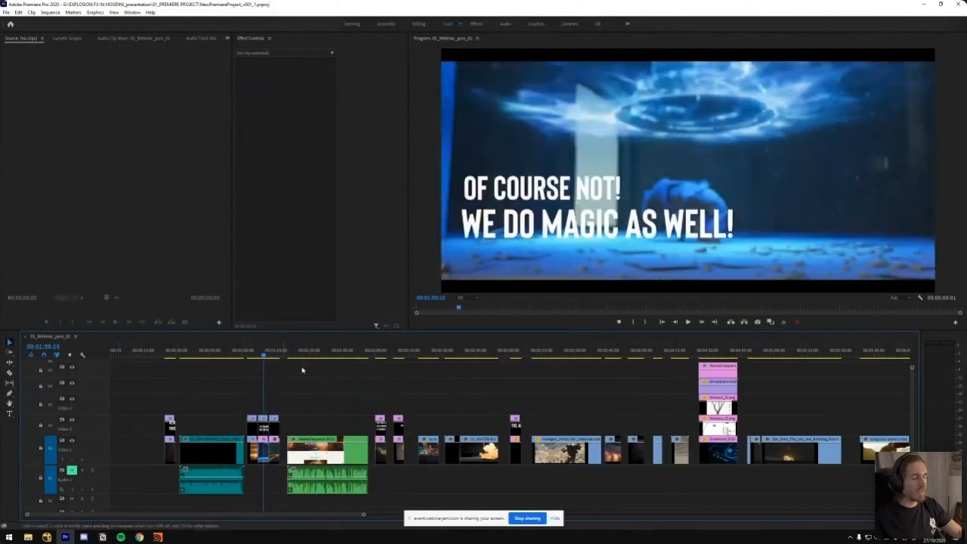
key("equal")
key("h")
left_click_drag(501, 394, 396, 391)
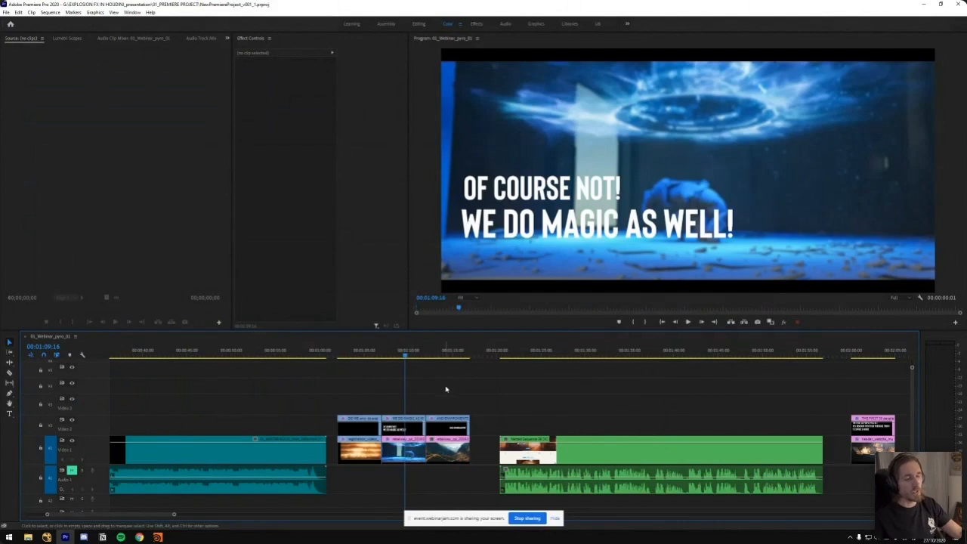
View the "AND ENVIROMENTS!" title, and cue the playhead in the gap just before the green nested sequence clip
left_click(435, 353)
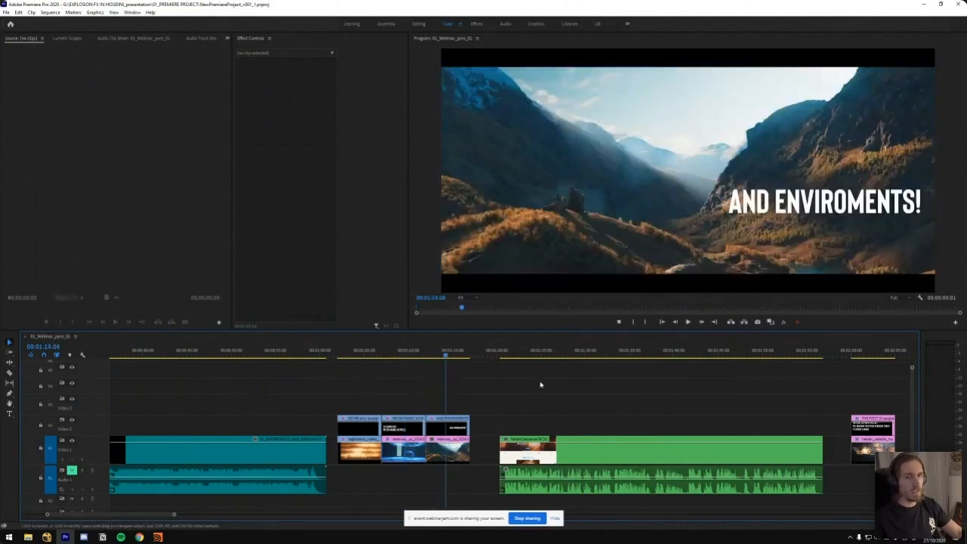
left_click(473, 353)
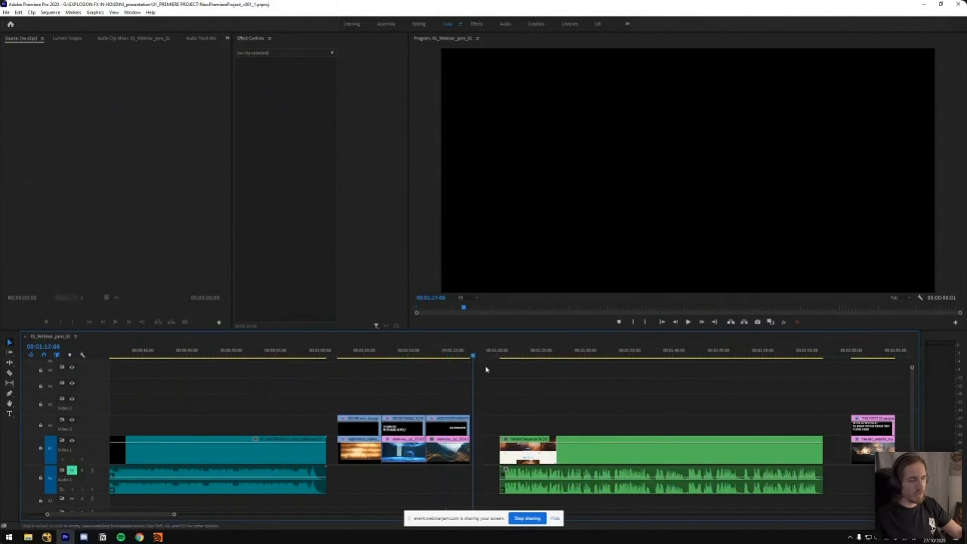
left_click_drag(474, 354, 458, 352)
left_click_drag(527, 388, 427, 374)
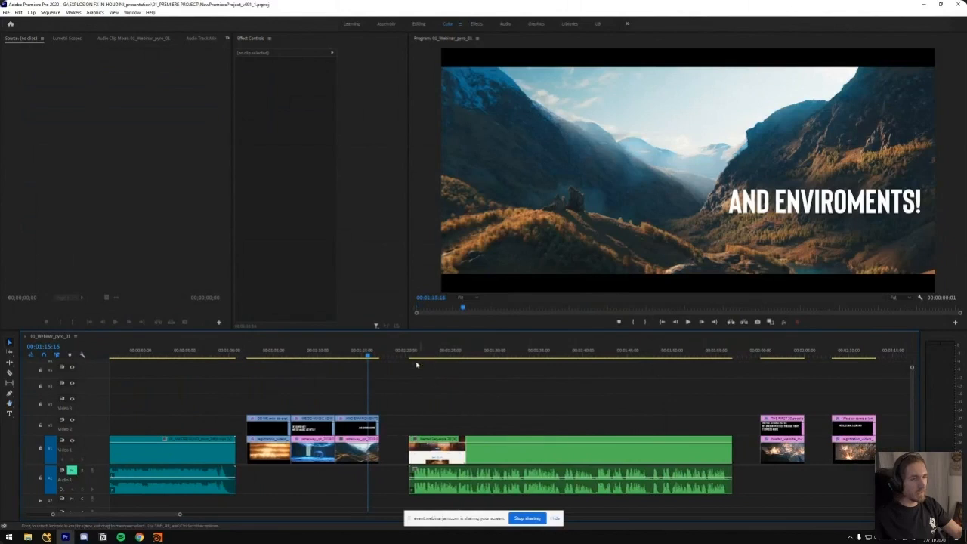
left_click(401, 353)
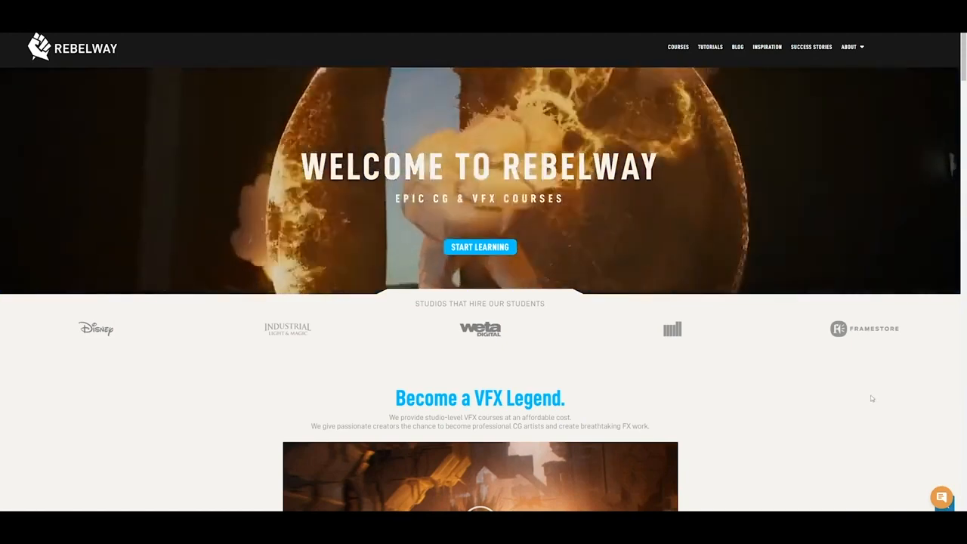
Look over the Rebelway home page from the welcome banner through the student results down to what the courses include
scroll(920, 372, "down", 1)
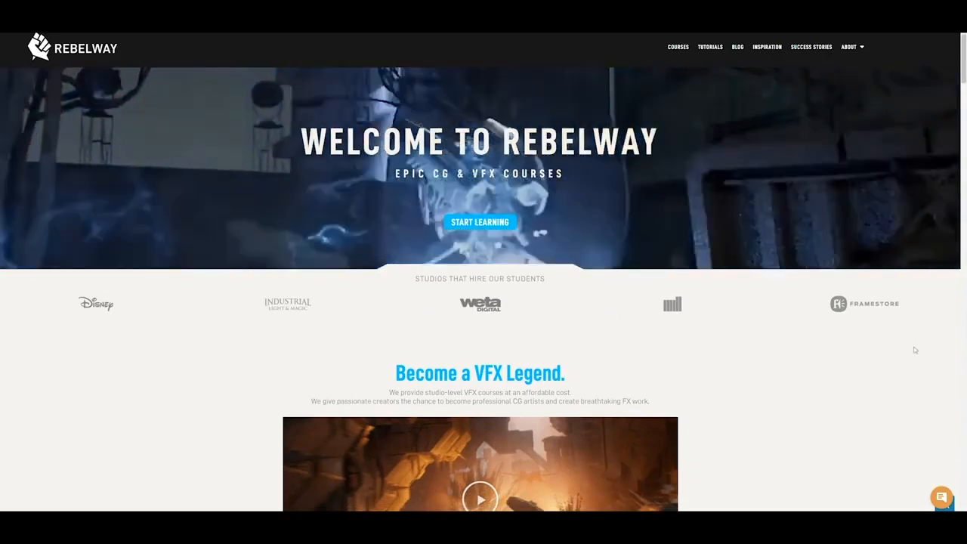
scroll(916, 348, "down", 4)
scroll(915, 373, "up", 5)
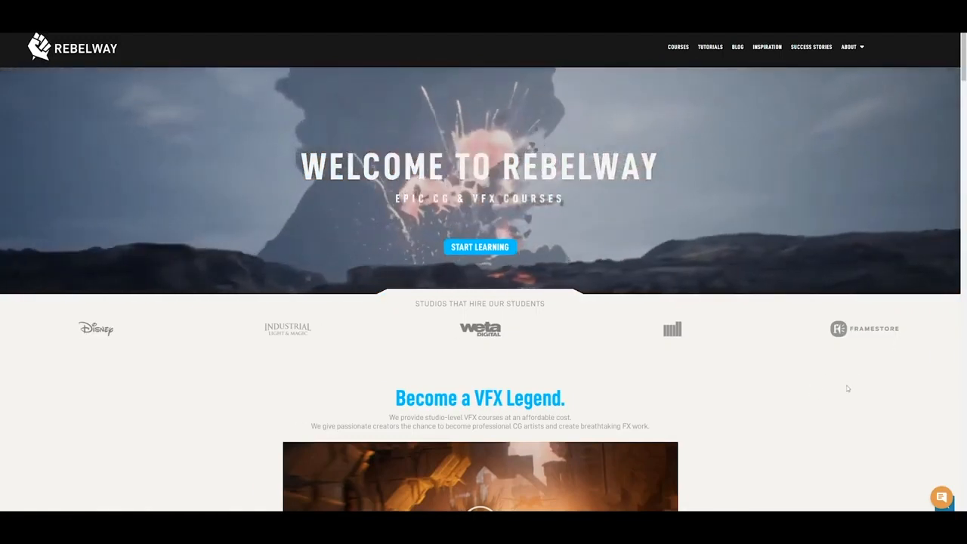
scroll(854, 391, "down", 3)
scroll(879, 325, "down", 4)
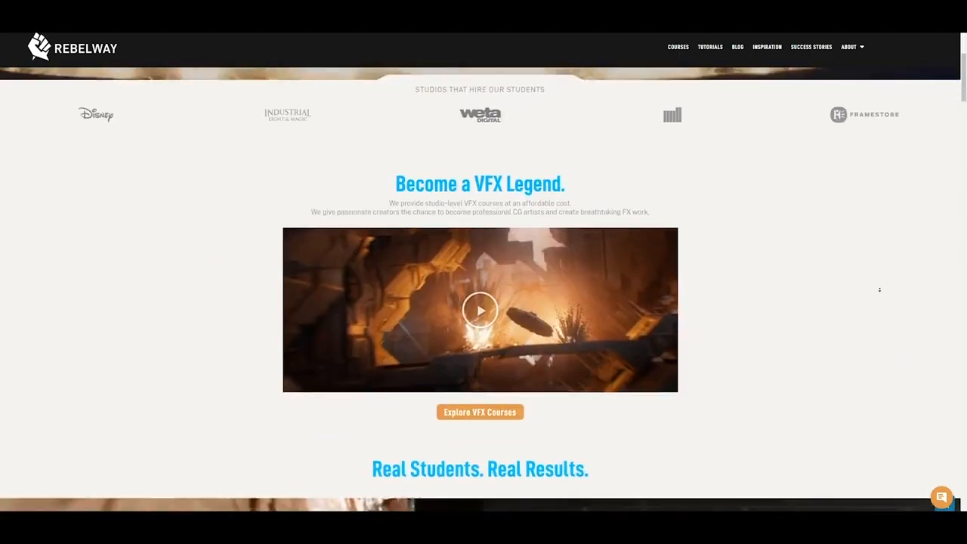
scroll(878, 291, "down", 1)
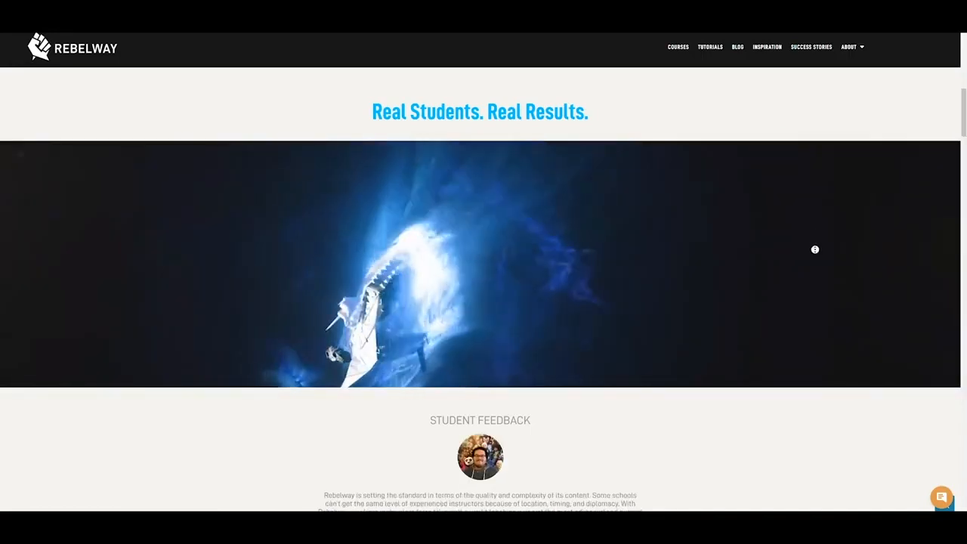
scroll(813, 242, "down", 1)
scroll(810, 257, "down", 10)
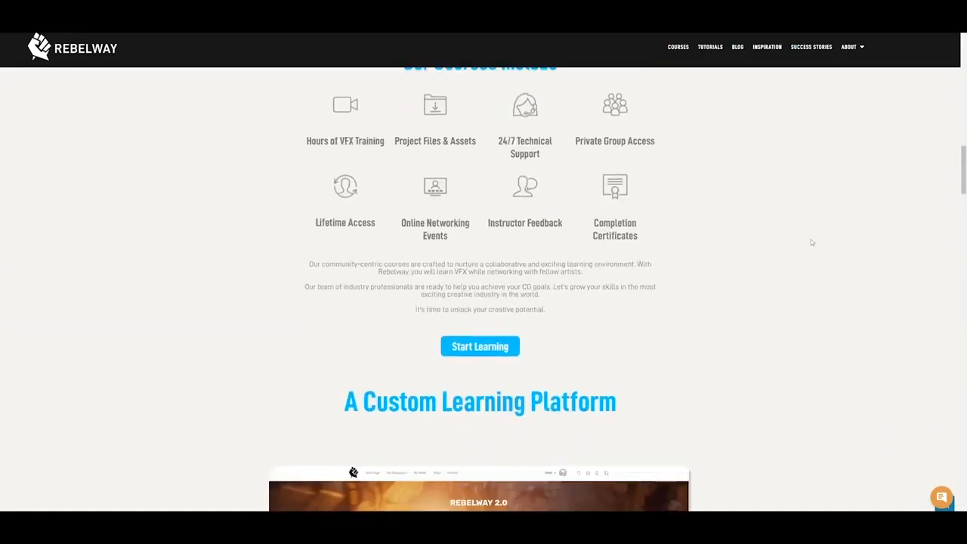
Examine the home page sections on the custom learning platform, the Rebel instructors and the free eBook
scroll(820, 234, "up", 3)
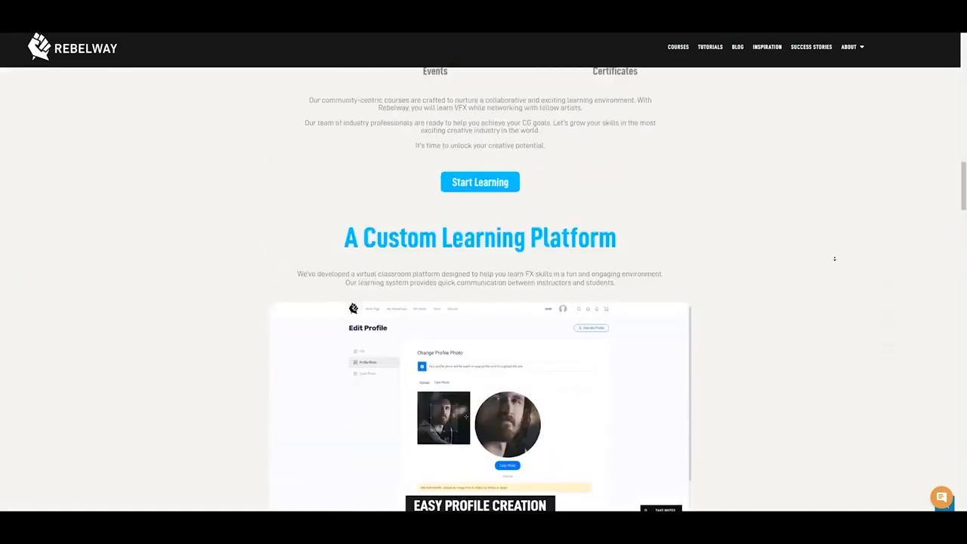
scroll(836, 256, "down", 9)
scroll(816, 294, "up", 3)
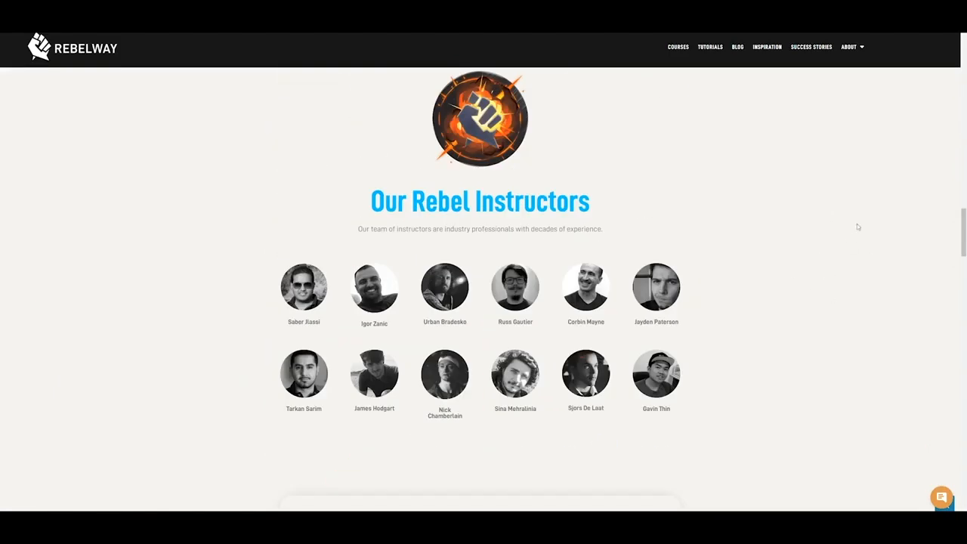
scroll(849, 240, "down", 1)
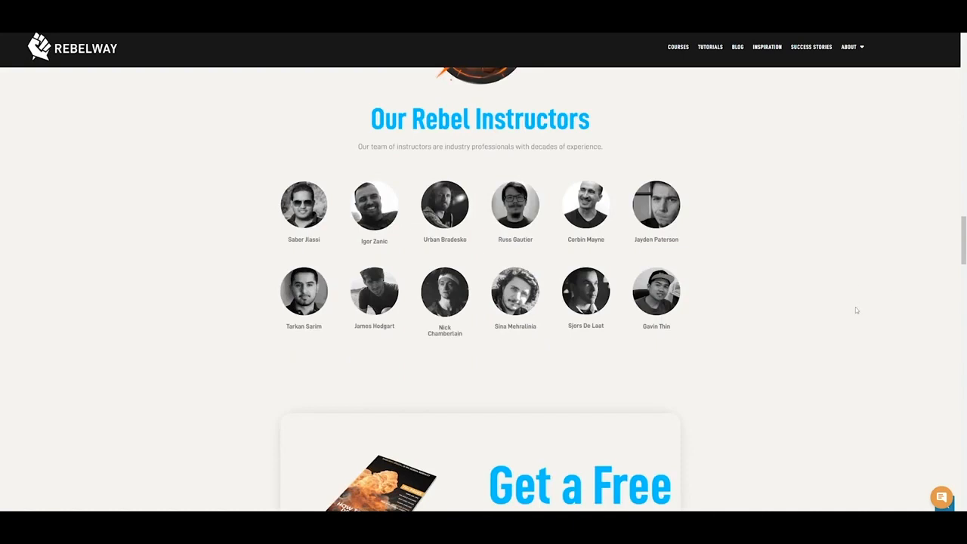
scroll(830, 219, "down", 1)
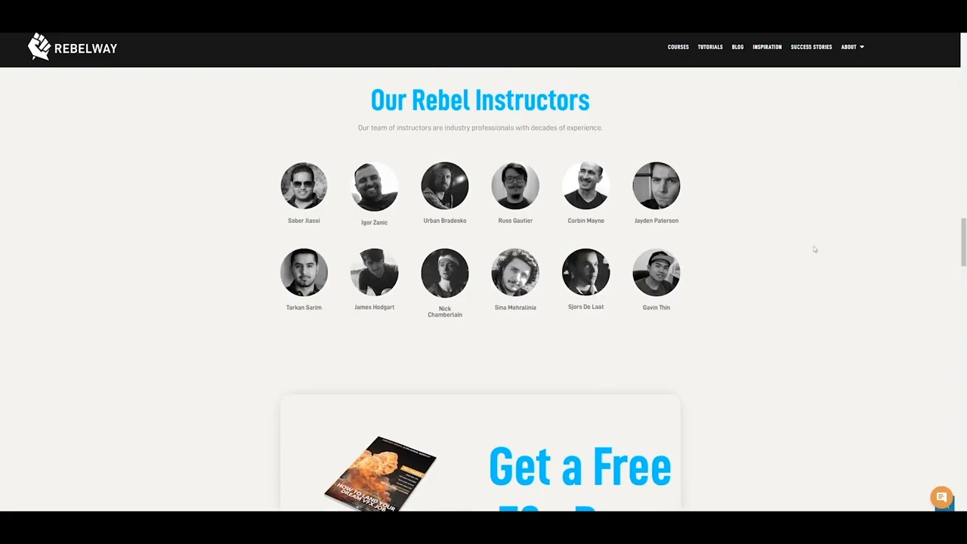
scroll(823, 294, "down", 3)
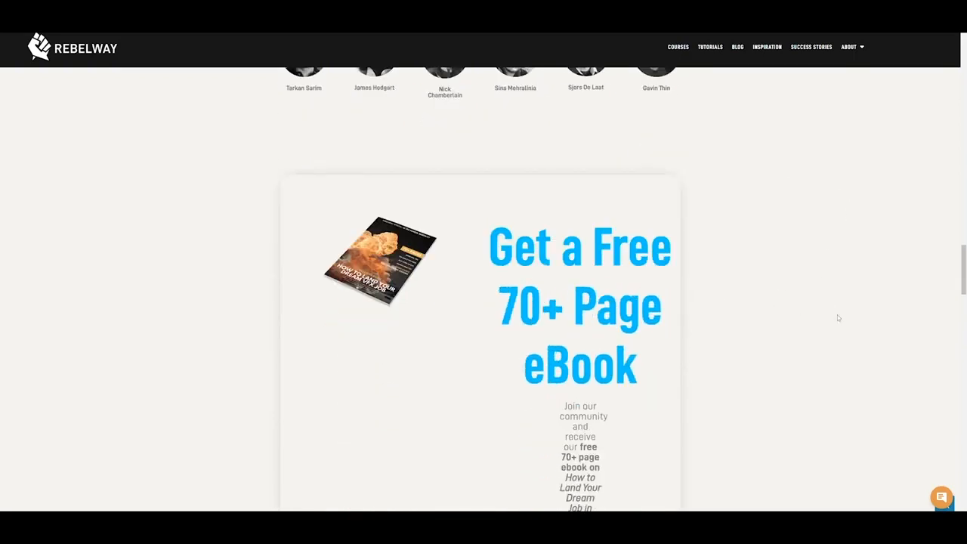
Open the Rebelway Courses page and review the first course cards, from Explosion FX in Houdini to Magical FX in Houdini
scroll(834, 313, "up", 20)
scroll(872, 345, "up", 4)
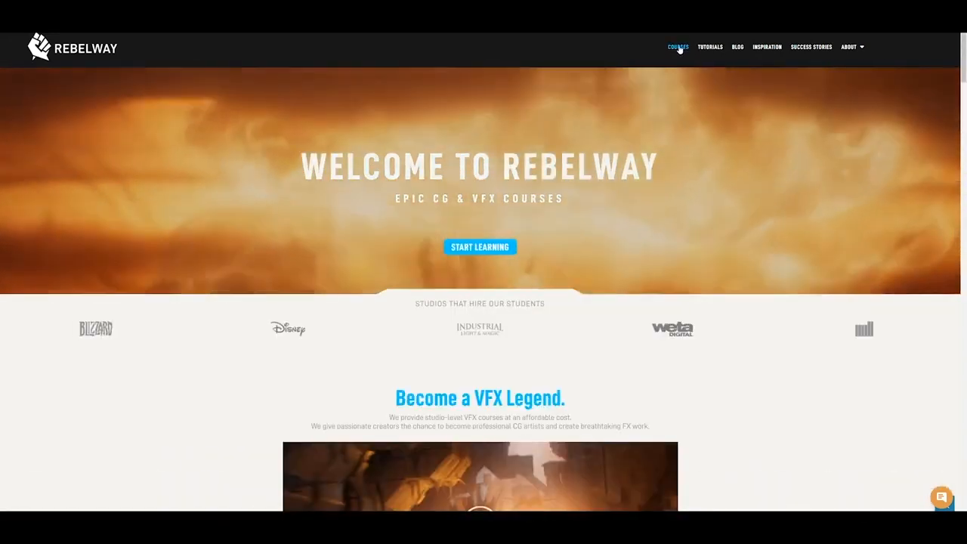
left_click(678, 47)
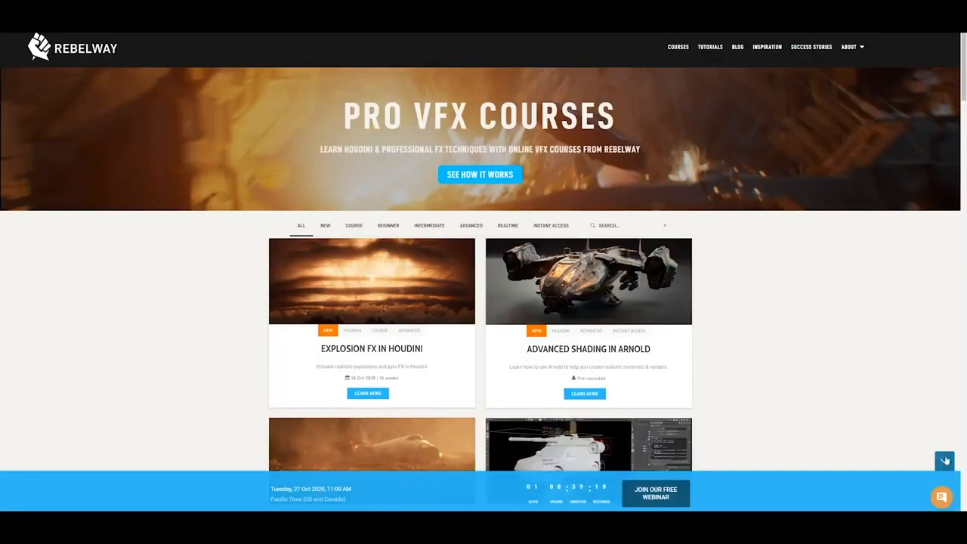
scroll(829, 296, "down", 1)
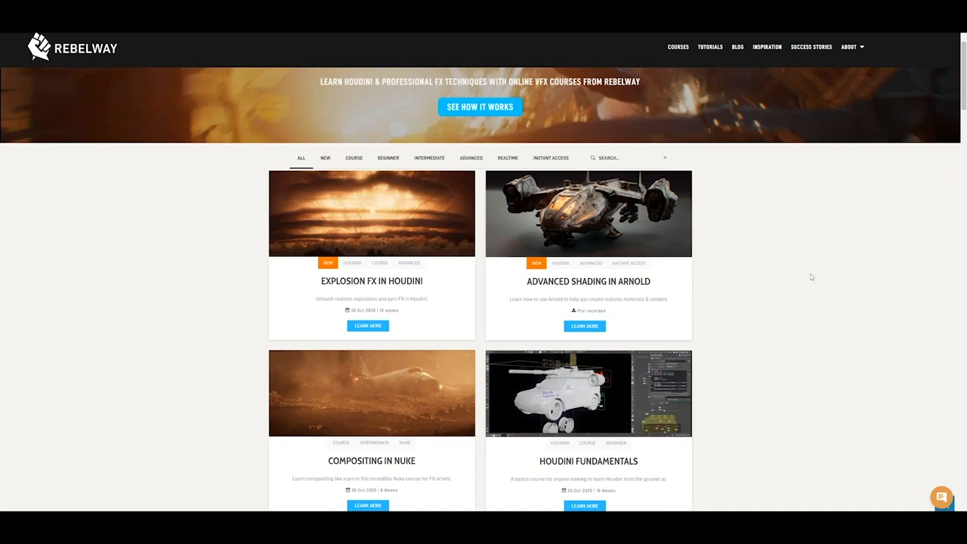
scroll(812, 273, "down", 1)
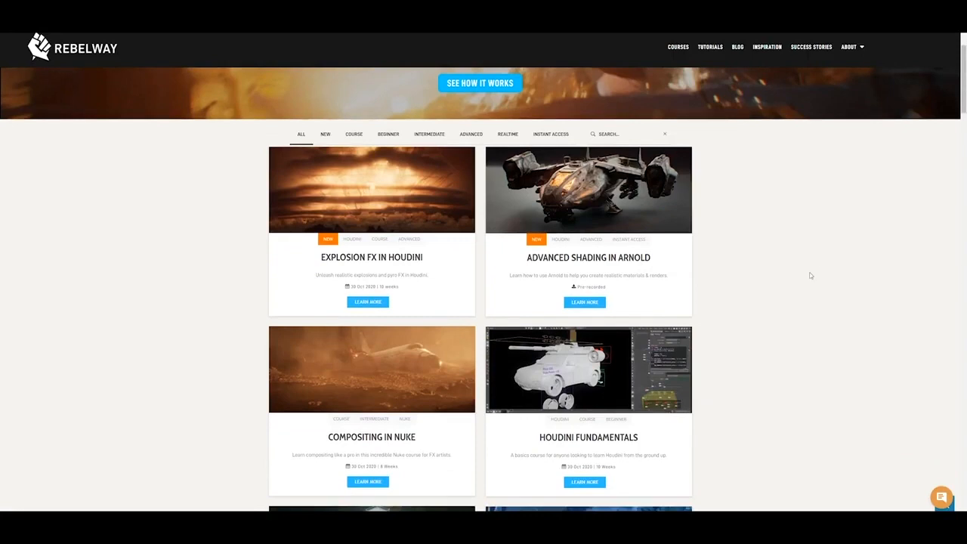
scroll(778, 245, "down", 1)
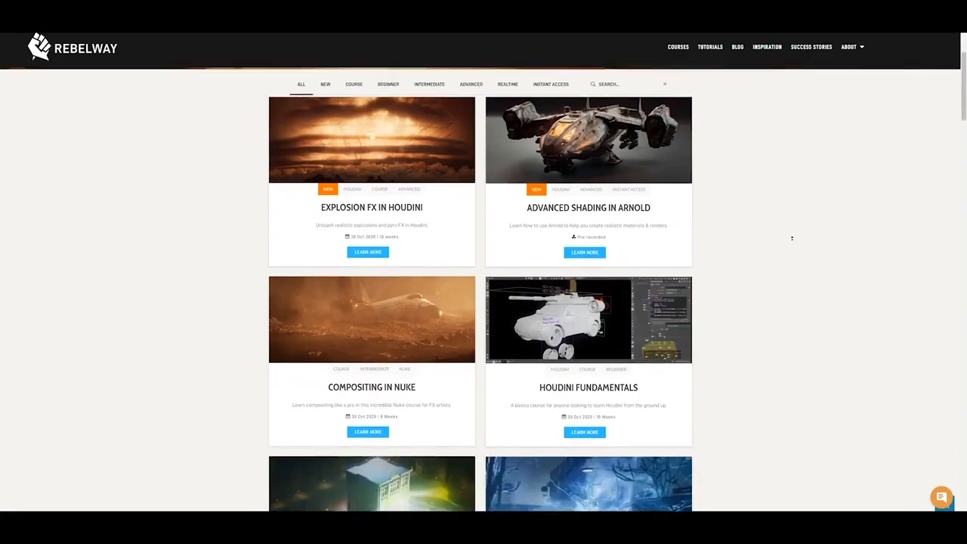
scroll(792, 264, "up", 1)
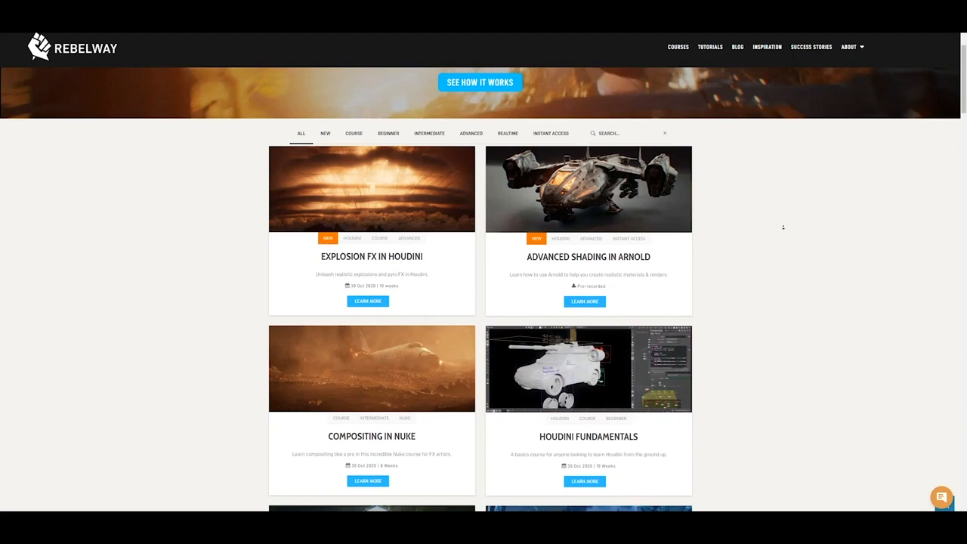
scroll(783, 218, "down", 1)
scroll(781, 234, "down", 3)
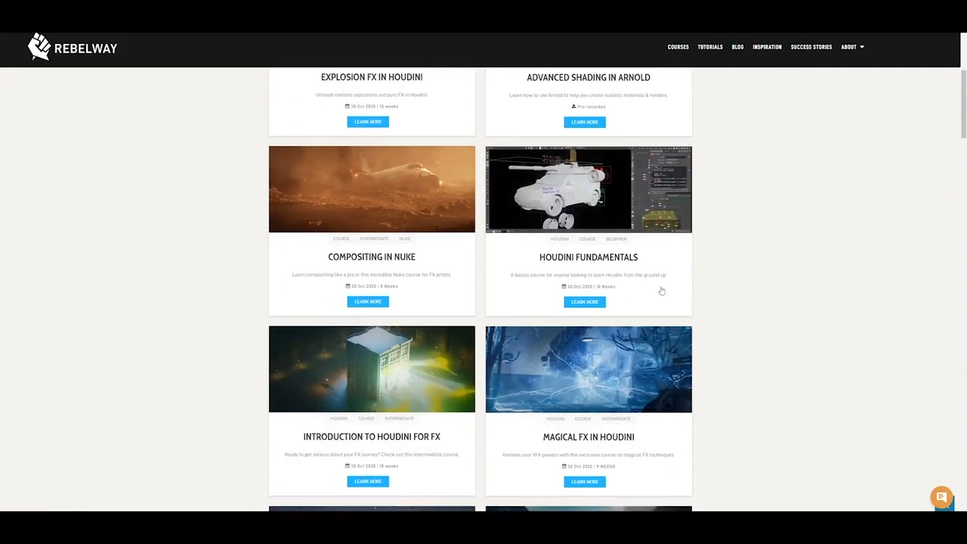
scroll(760, 272, "down", 1)
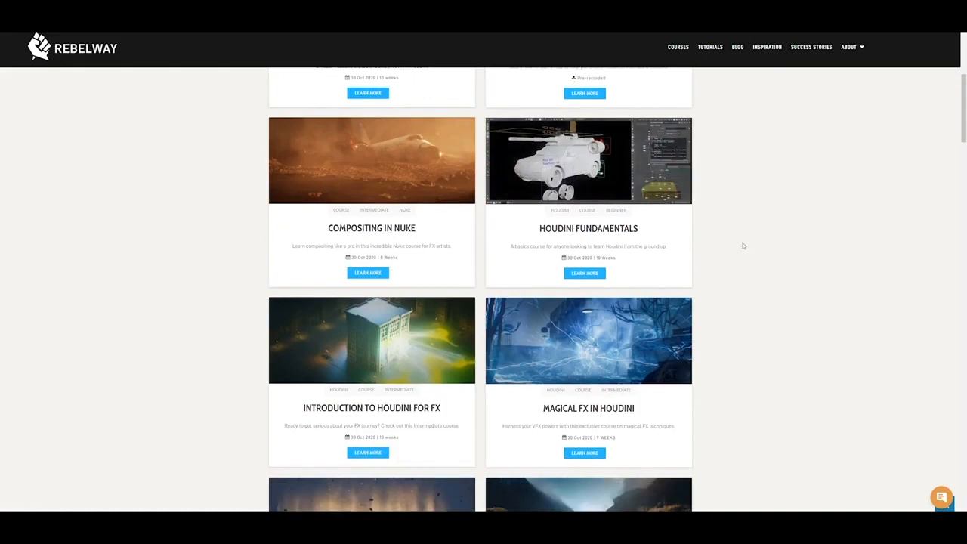
Review the further course cards, from Realtime FX for Games and Cinematics to Advanced Houdini FX – Rise
scroll(773, 205, "down", 2)
scroll(781, 237, "up", 2)
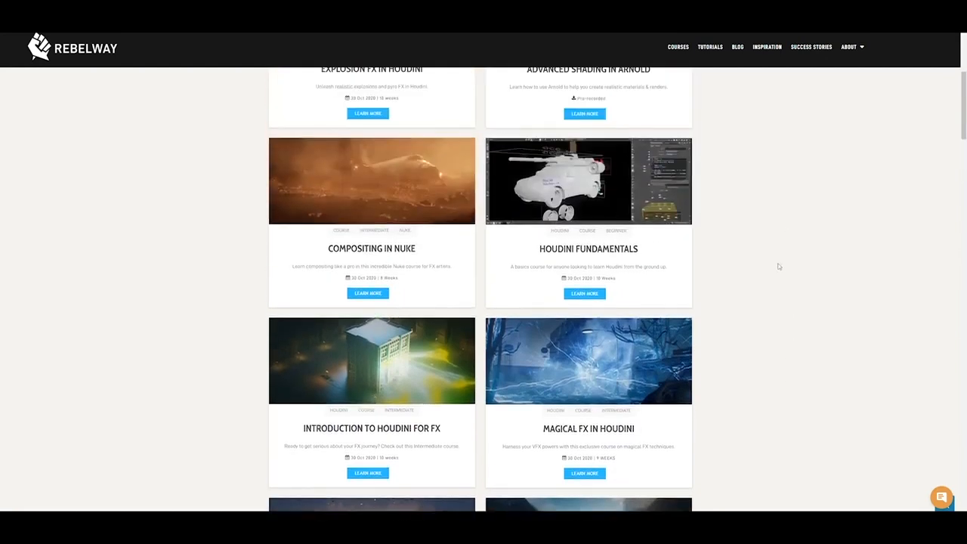
scroll(779, 259, "down", 1)
scroll(793, 287, "down", 2)
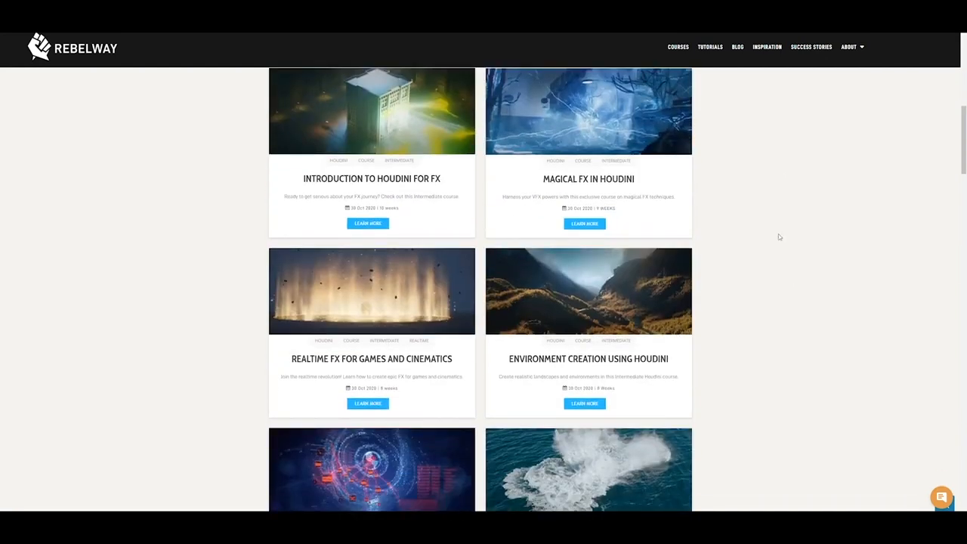
scroll(776, 213, "down", 1)
scroll(776, 239, "down", 2)
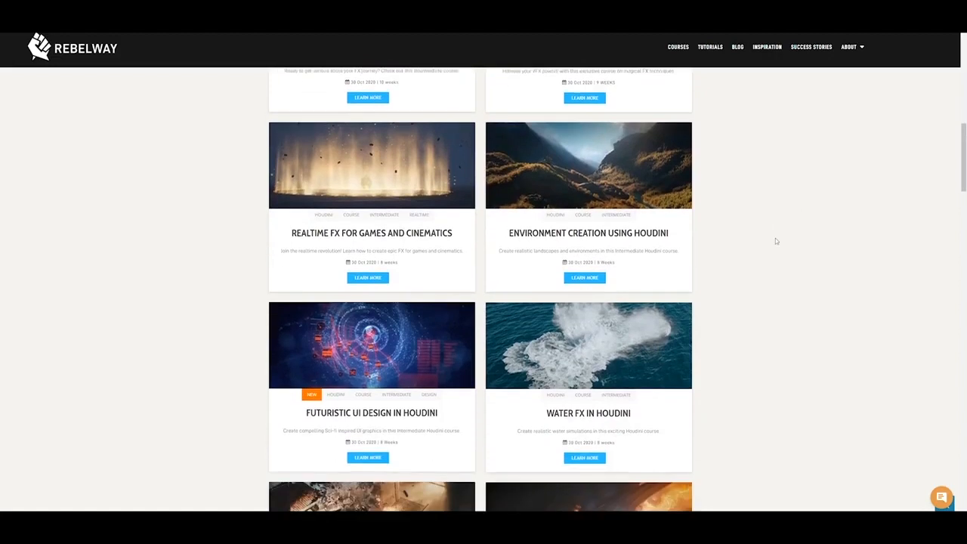
scroll(794, 236, "down", 2)
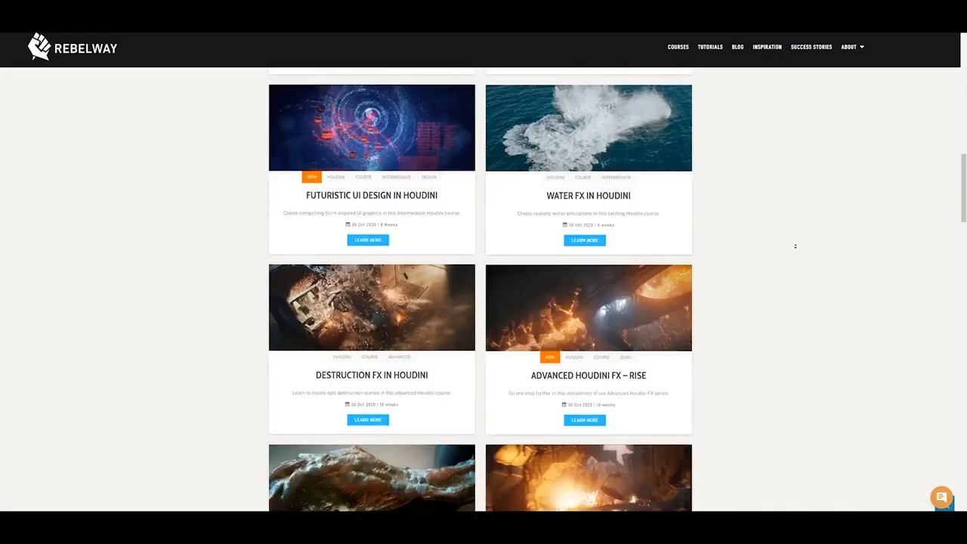
Review the course cards from Realtime FX for Games and Cinematics down to Python for Houdini Artists and Math for FX Artists
scroll(790, 235, "up", 3)
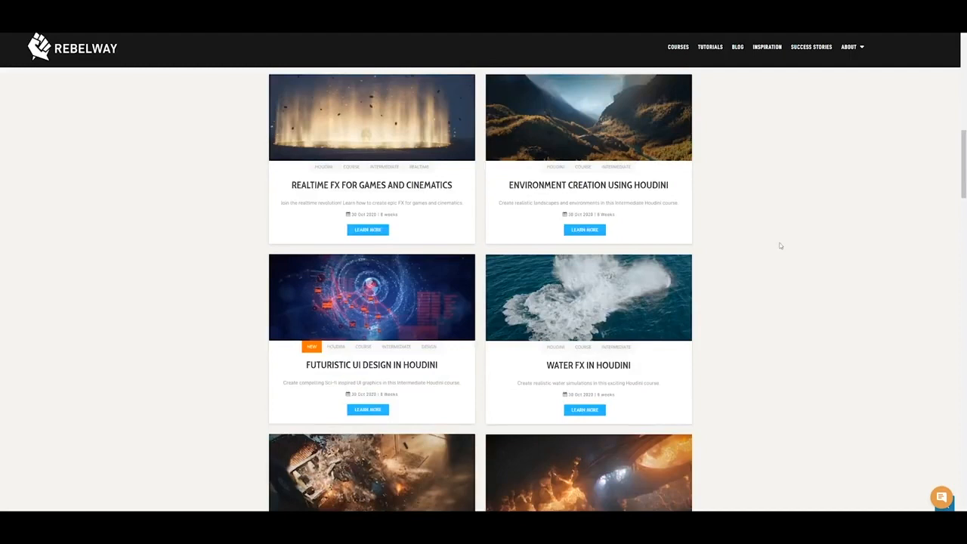
scroll(793, 288, "up", 1)
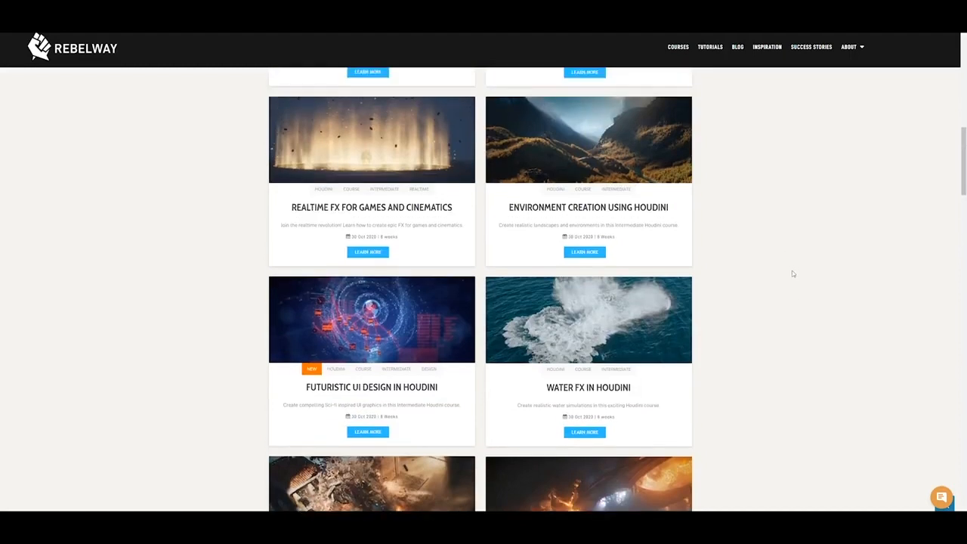
scroll(786, 257, "down", 1)
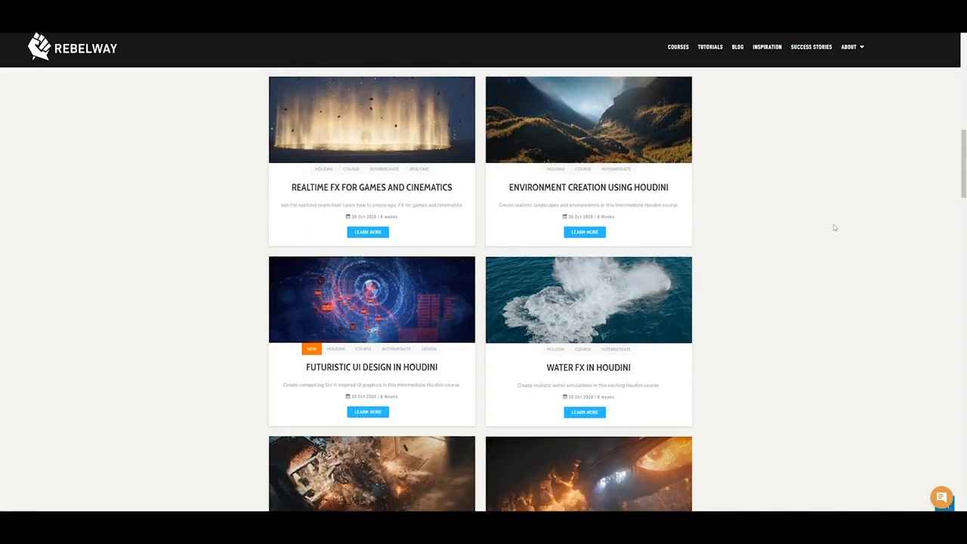
scroll(843, 253, "down", 3)
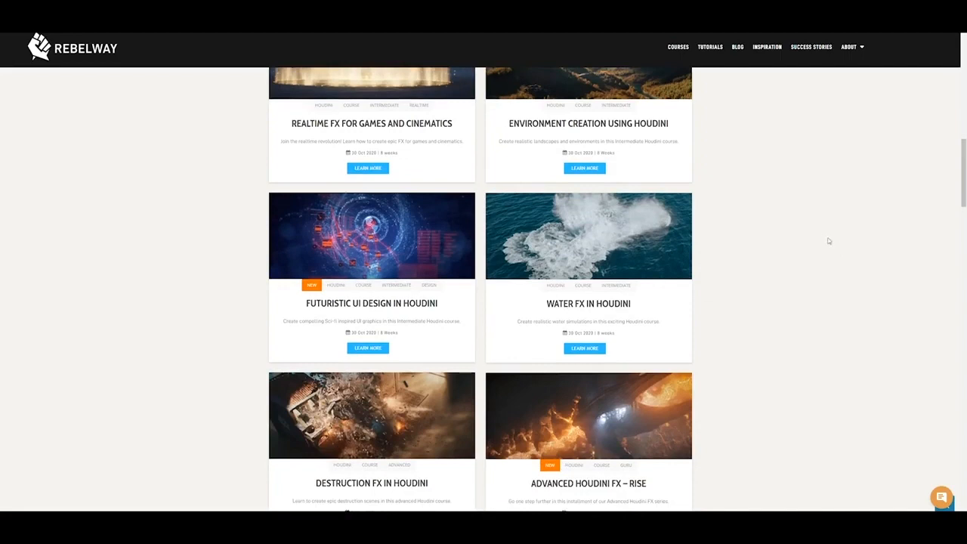
scroll(822, 227, "down", 5)
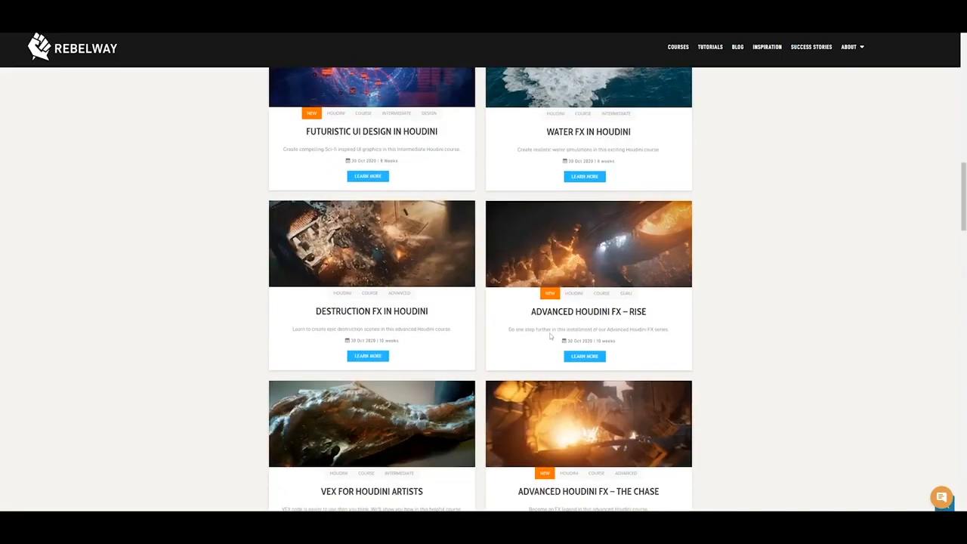
scroll(779, 229, "down", 1)
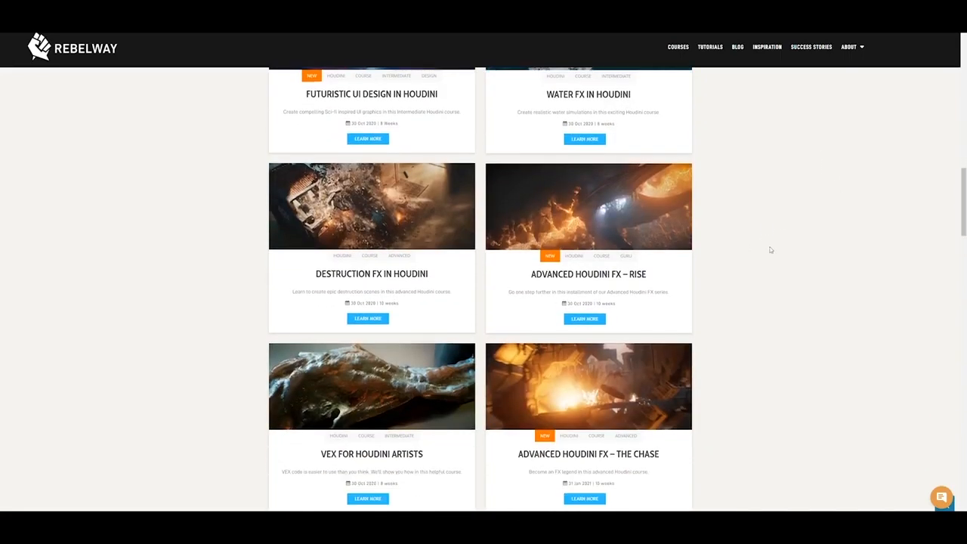
scroll(756, 261, "down", 1)
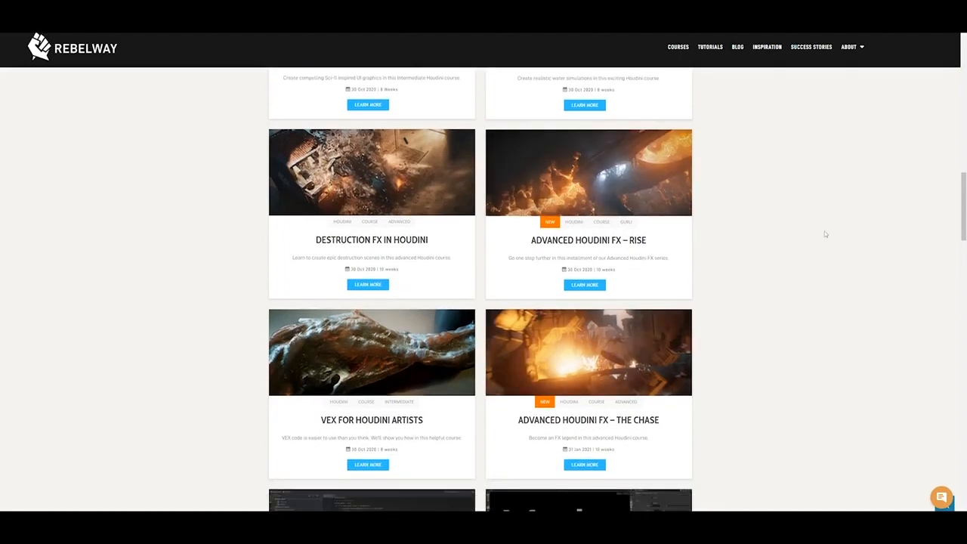
scroll(799, 235, "down", 5)
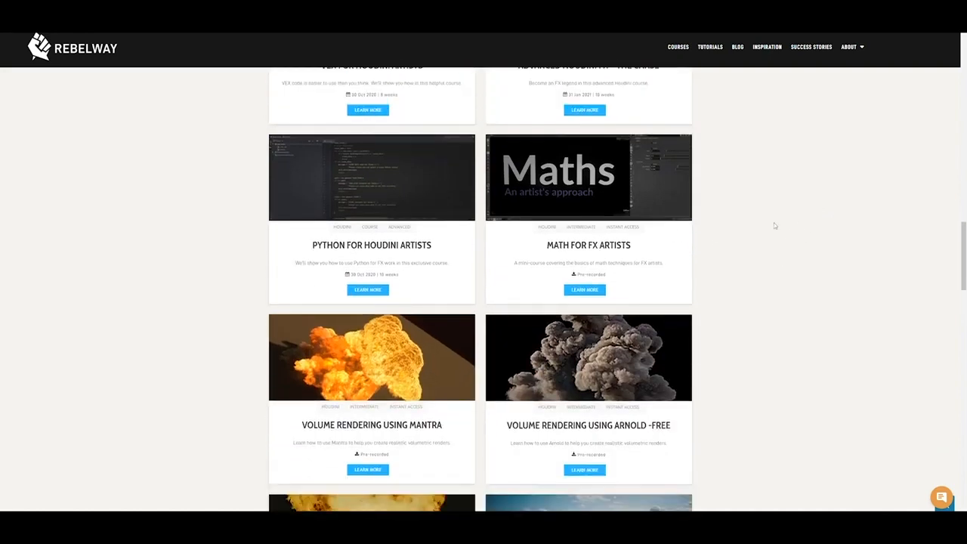
Review the remaining course cards, from VEX for Houdini Artists to Fire Simulation and Rendering and Ocean Rendering Using Redshift
scroll(787, 235, "up", 1)
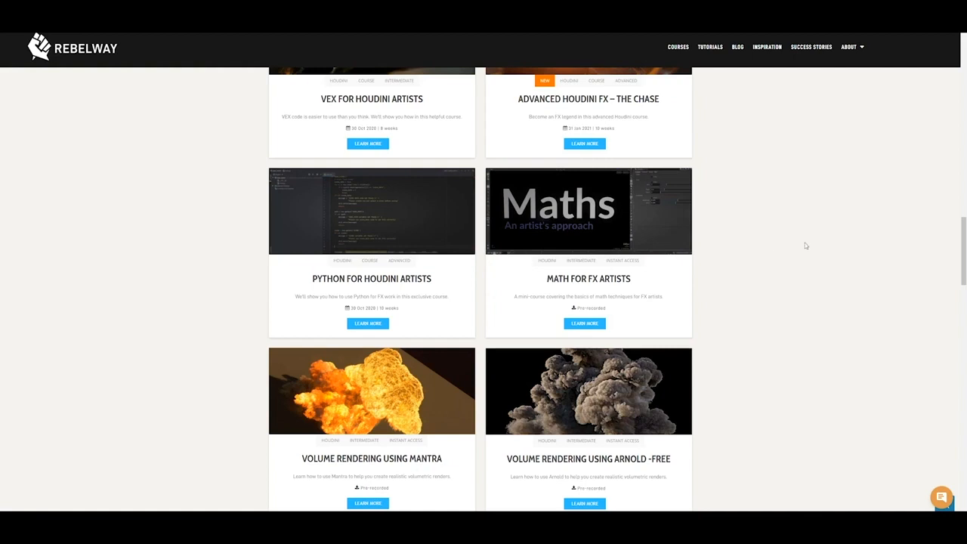
scroll(793, 250, "down", 2)
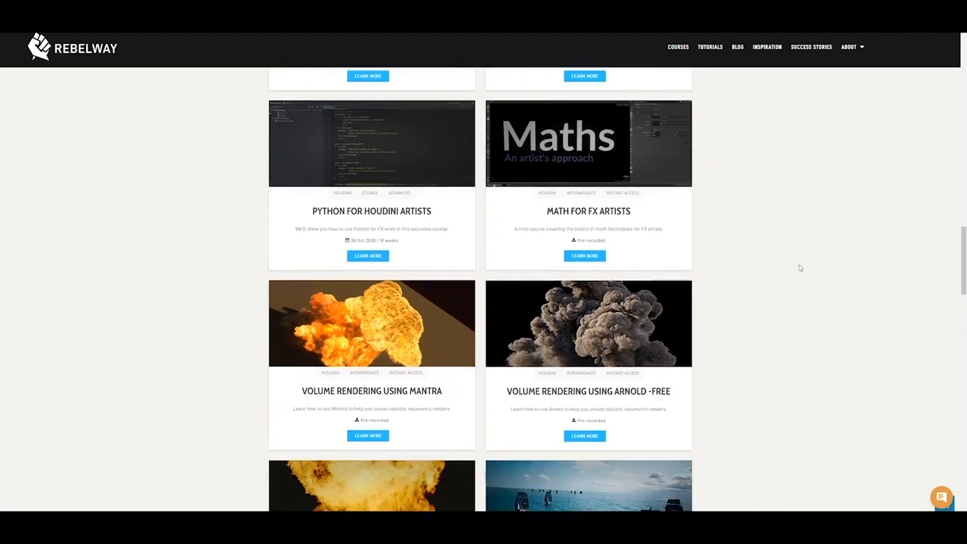
scroll(795, 268, "up", 3)
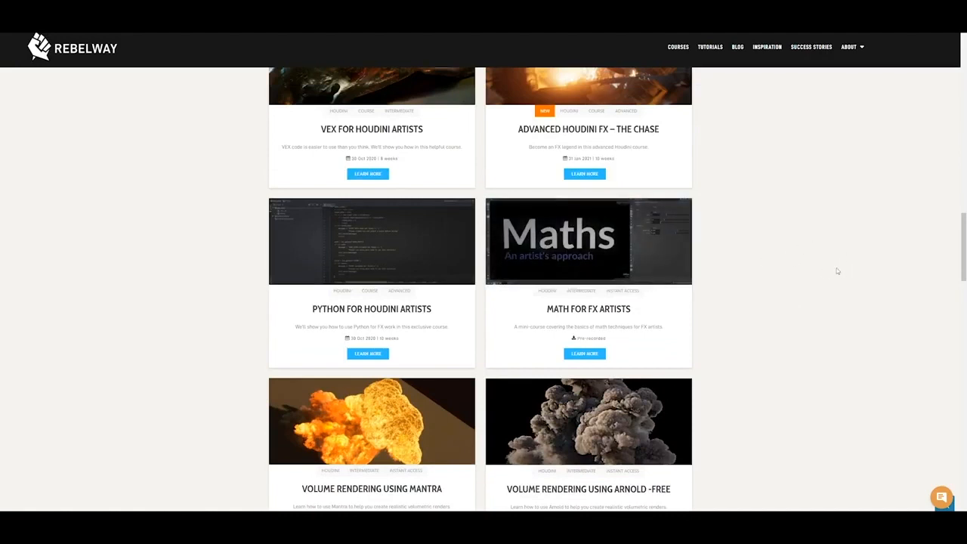
scroll(798, 257, "down", 4)
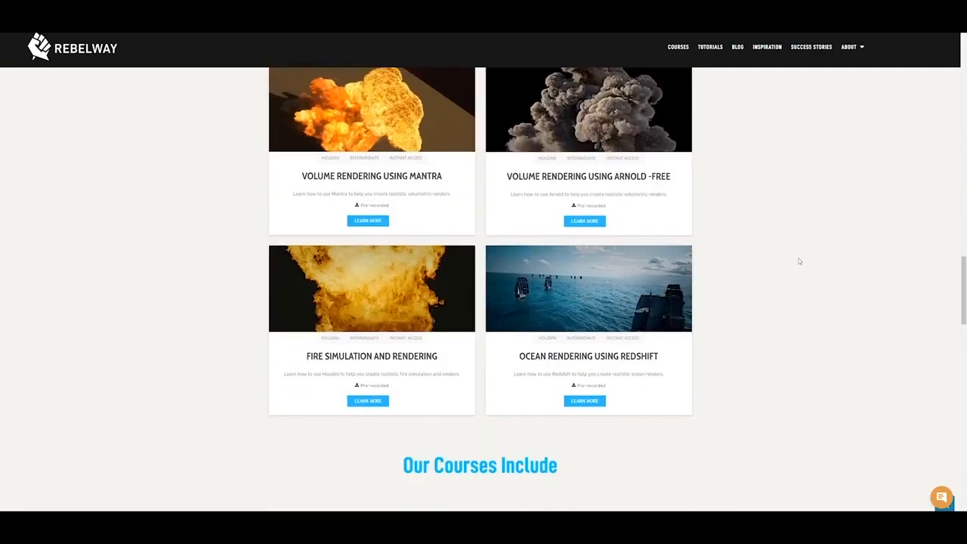
scroll(788, 284, "up", 1)
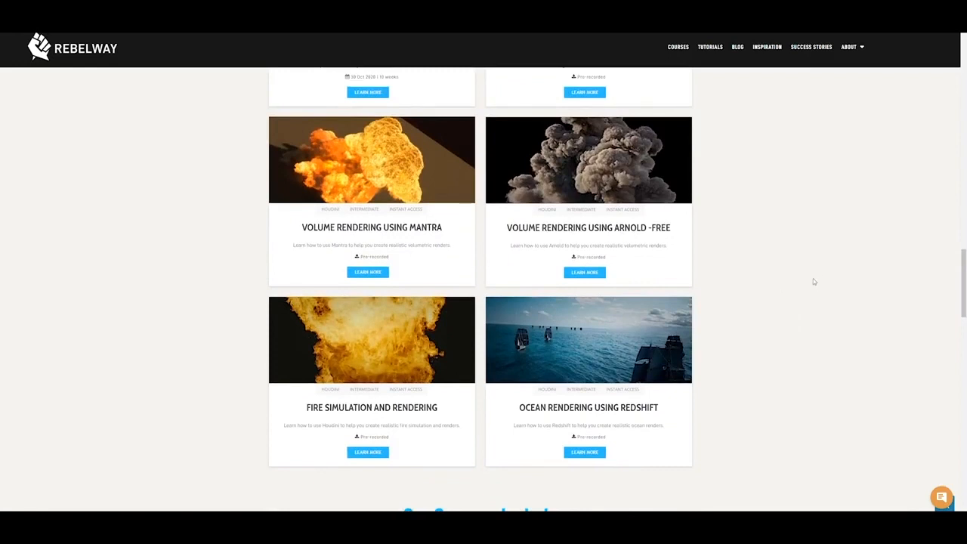
scroll(810, 324, "up", 1)
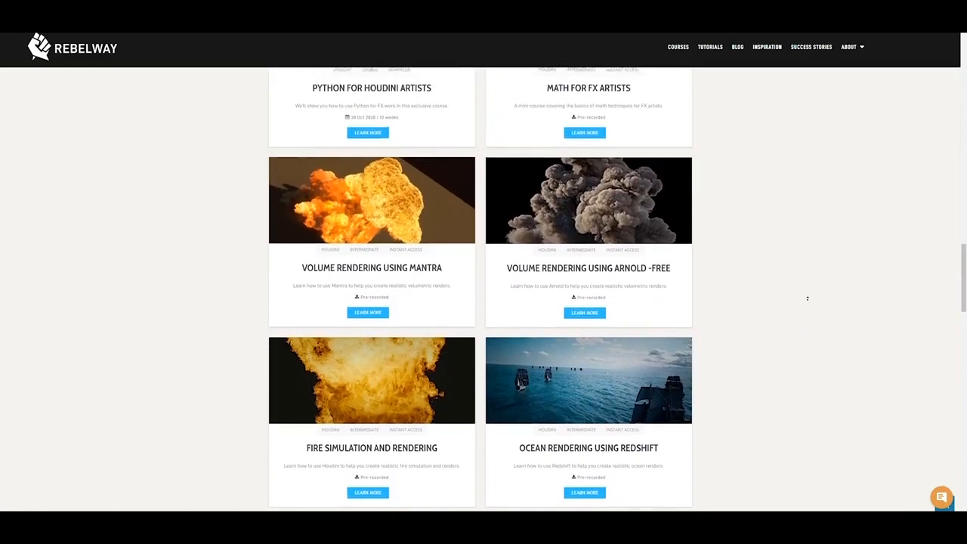
Open the Advanced Houdini FX – The Chase course page, play its extended trailer with the sound muted and replay parts of it
scroll(814, 326, "up", 5)
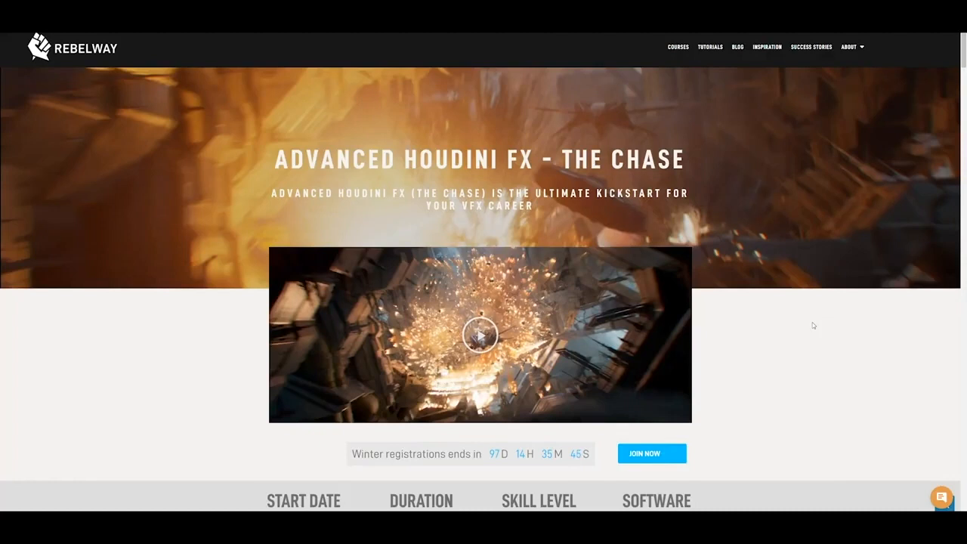
left_click(482, 341)
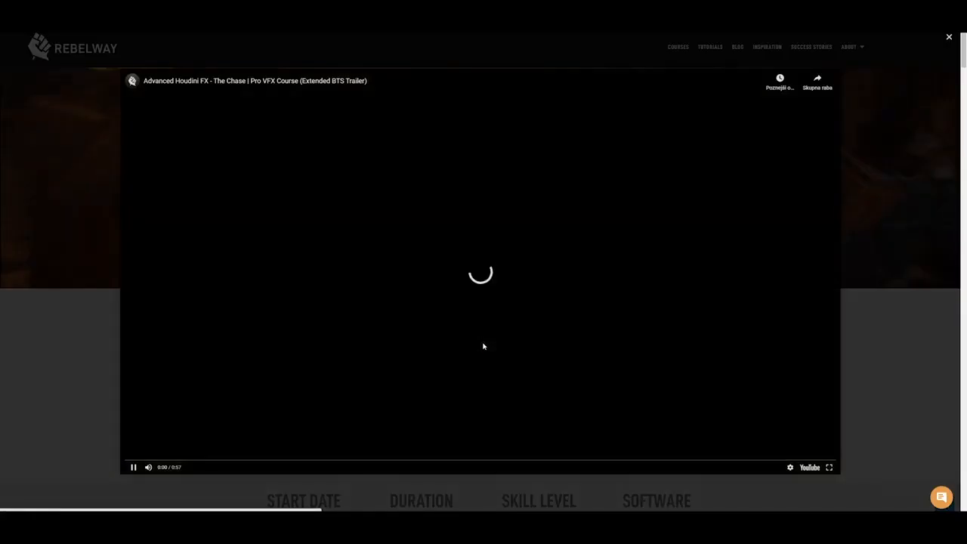
left_click(472, 287)
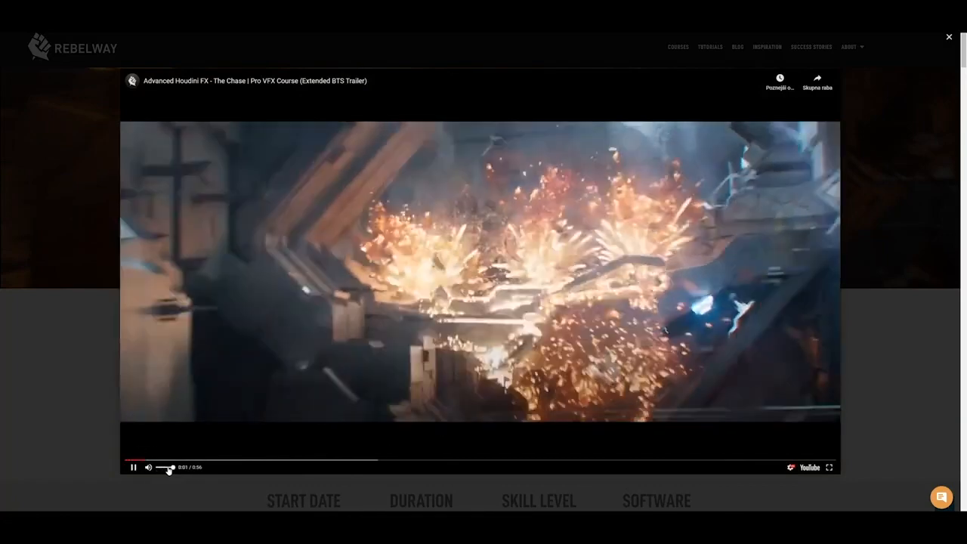
left_click_drag(169, 469, 157, 467)
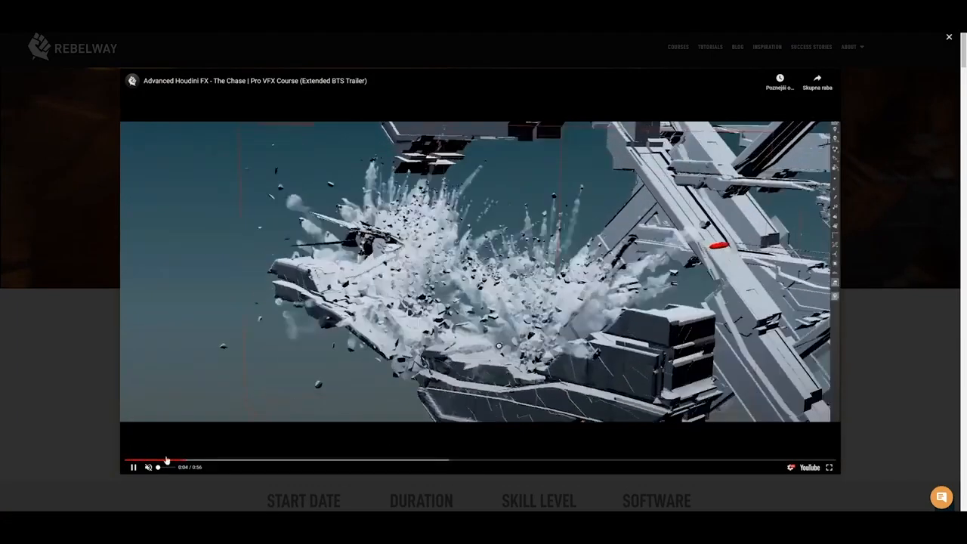
left_click(127, 459)
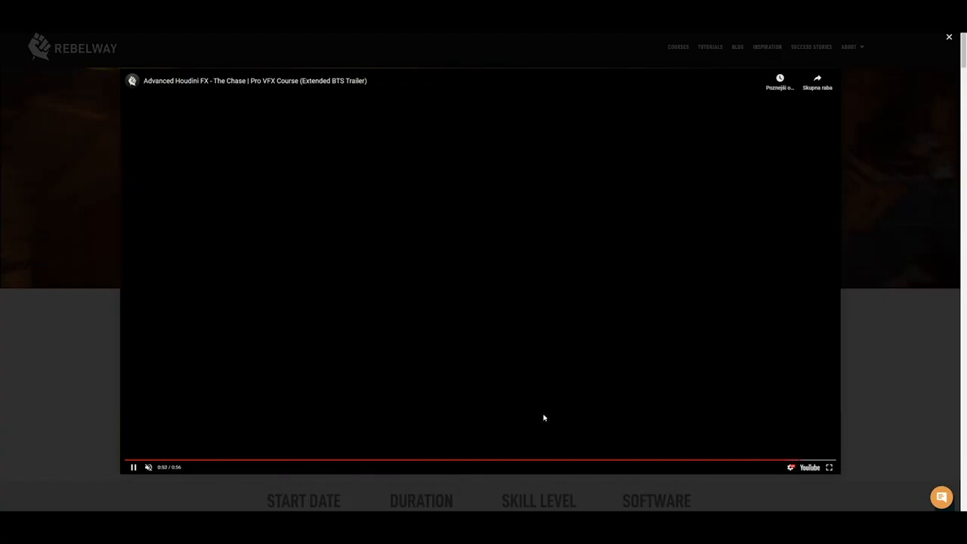
left_click(391, 459)
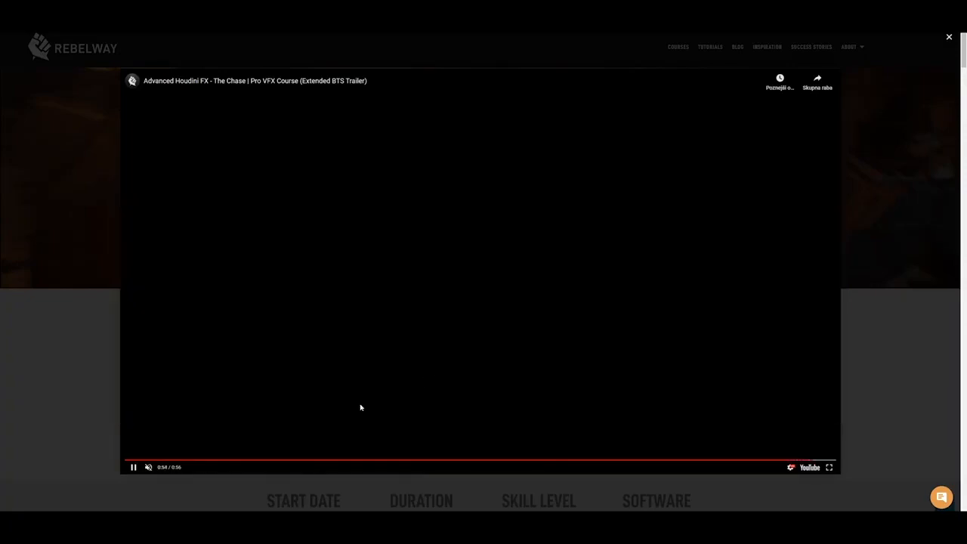
left_click(224, 461)
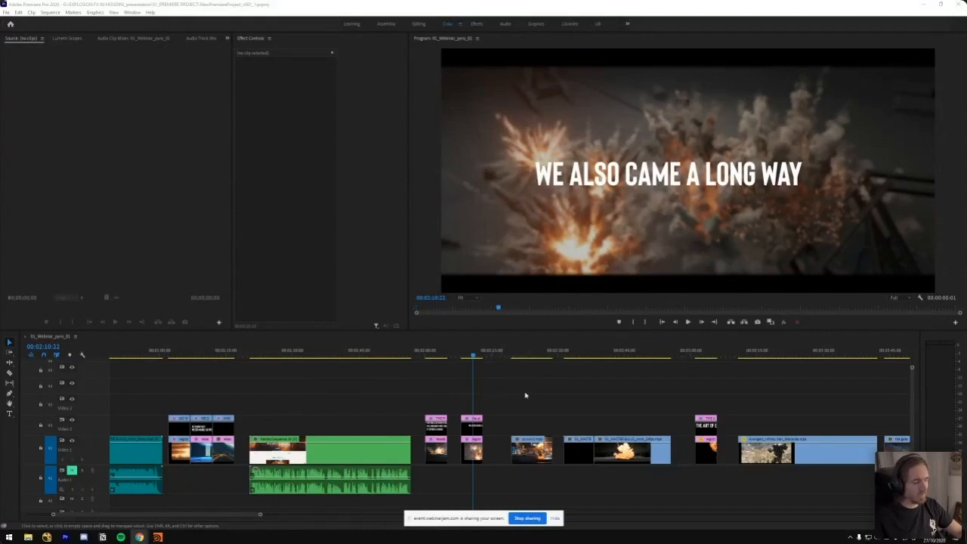
Switch to the Premiere Pro webinar timeline and bring the explosion clips following the WE ALSO CAME A LONG WAY title into view
scroll(507, 391, "down", 5)
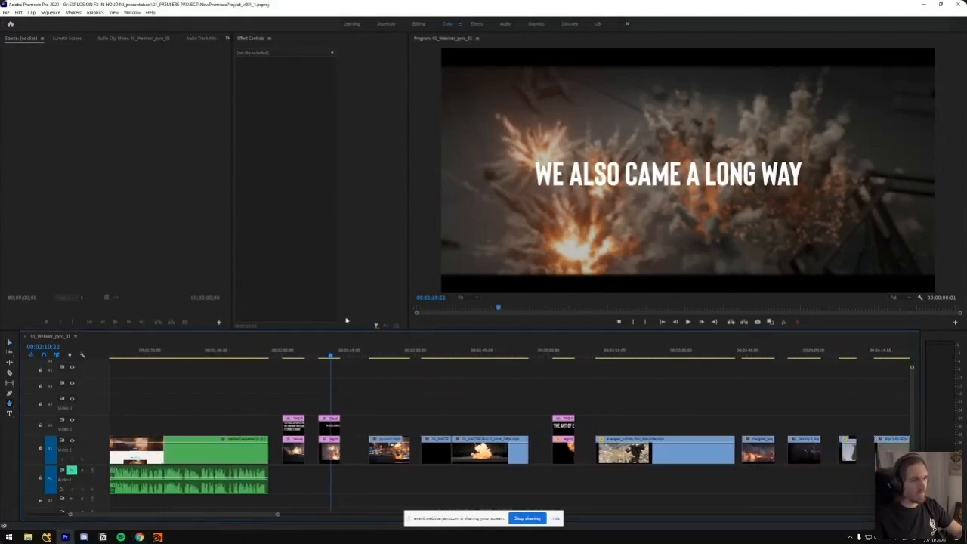
scroll(339, 391, "down", 4)
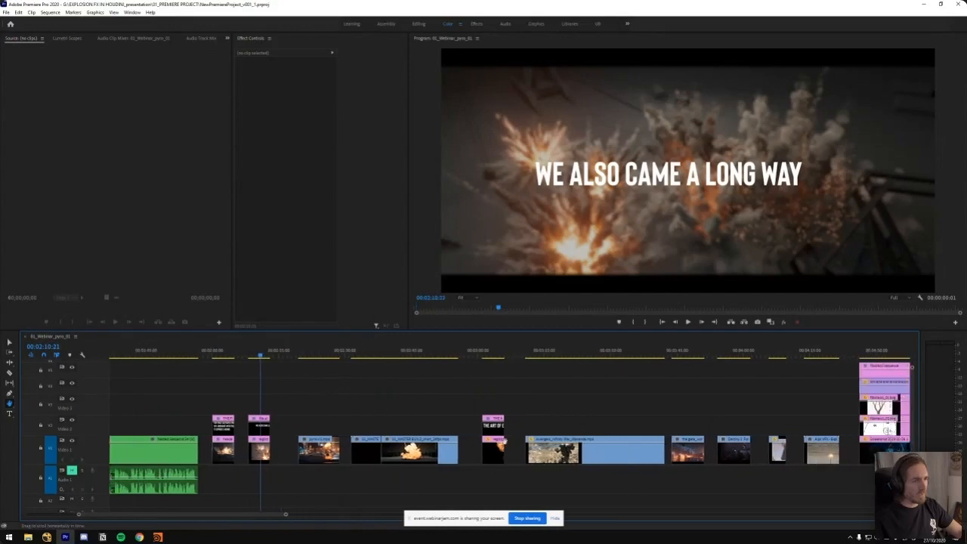
key("minus")
key("minus")
key("equal")
key("equal")
key("equal")
left_click_drag(569, 384, 366, 384)
left_click(307, 358)
left_click_drag(307, 360, 315, 358)
scroll(417, 382, "down", 1)
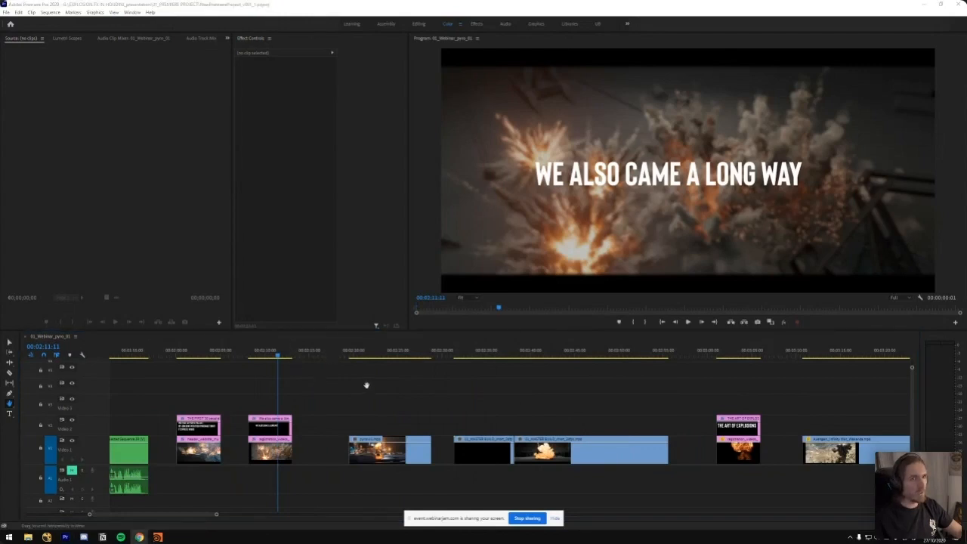
Play the launch tower explosion clip from its opening shots in the maximized program view and pause at 00:02:27:13
left_click_drag(366, 385, 331, 372)
left_click(317, 354)
key("space")
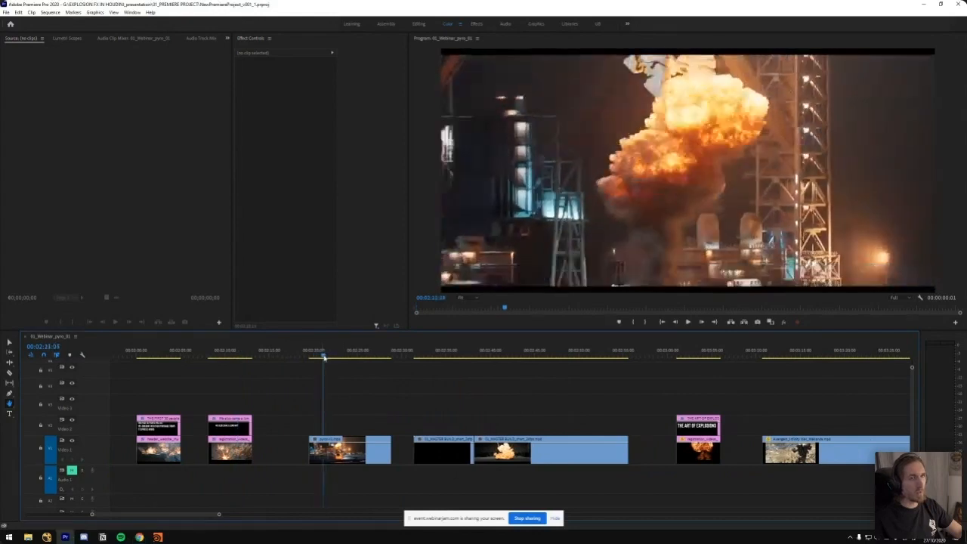
key("space")
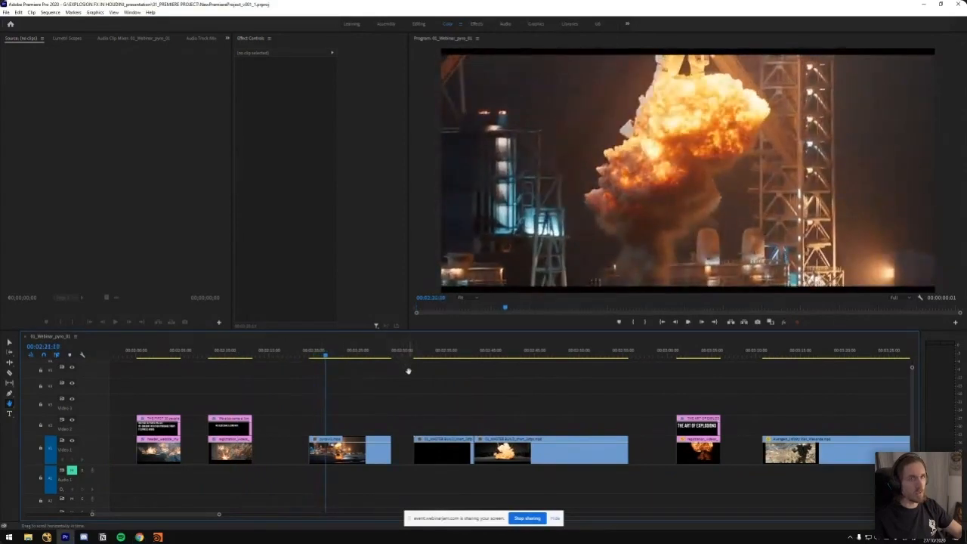
key("grave")
key("space")
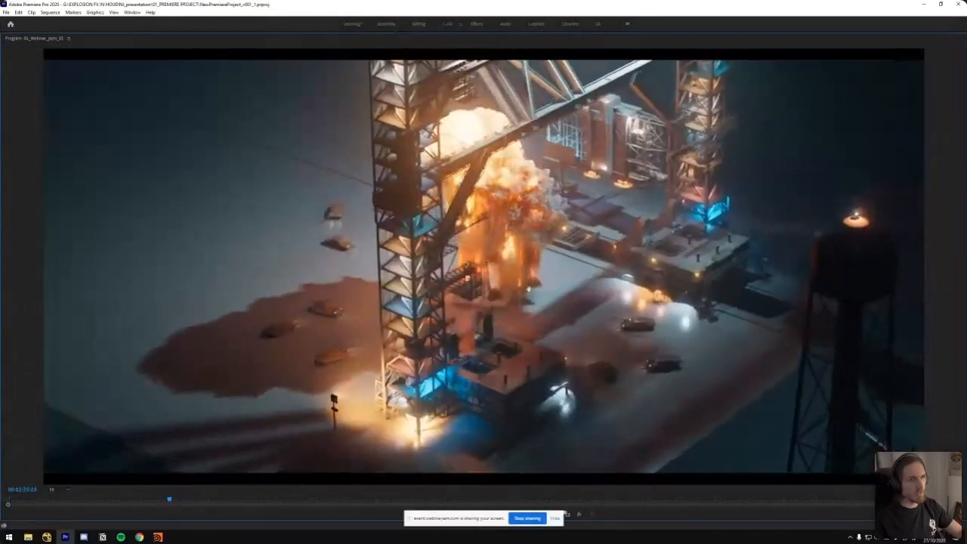
key("space")
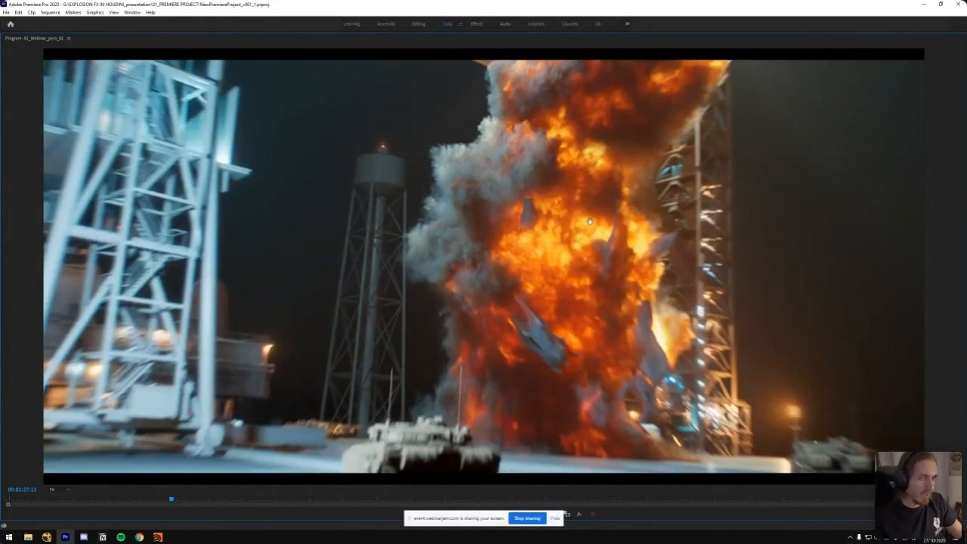
Play the MASTER BUILD explosion clip in the maximized program view, then restore the normal editing layout
key("grave")
left_click_drag(463, 353, 468, 366)
key("space")
key("grave")
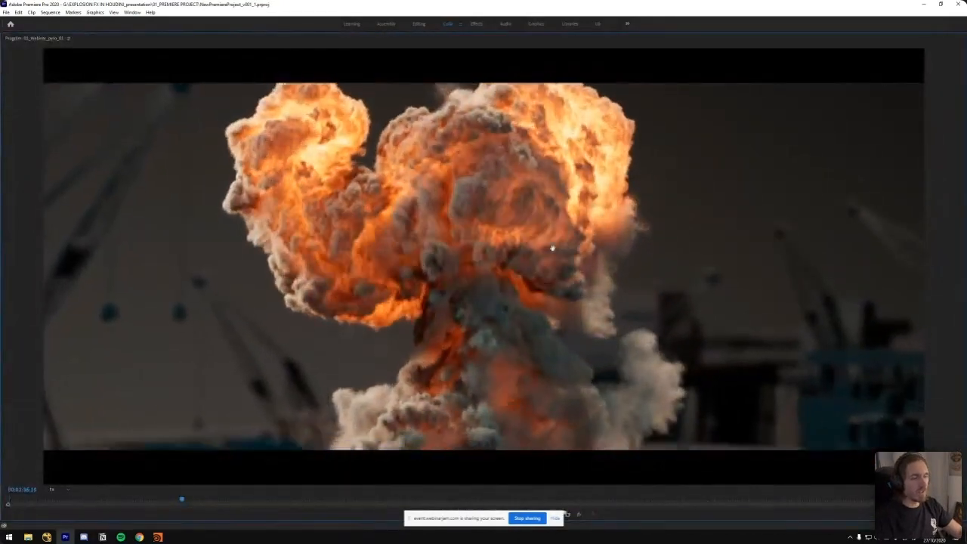
key("grave")
Scrub through frames of the launch tower explosion clip and the first MASTER BUILD clip, ending at 00:02:27:08
left_click_drag(340, 352, 339, 381)
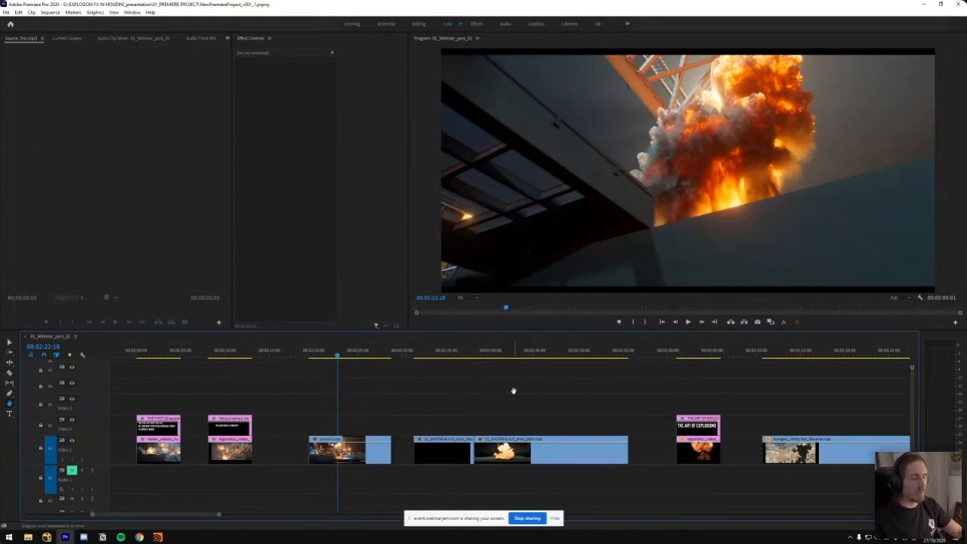
mouse_move(449, 353)
left_mouse_down()
mouse_move(464, 353)
mouse_move(438, 355)
mouse_move(447, 357)
left_mouse_up()
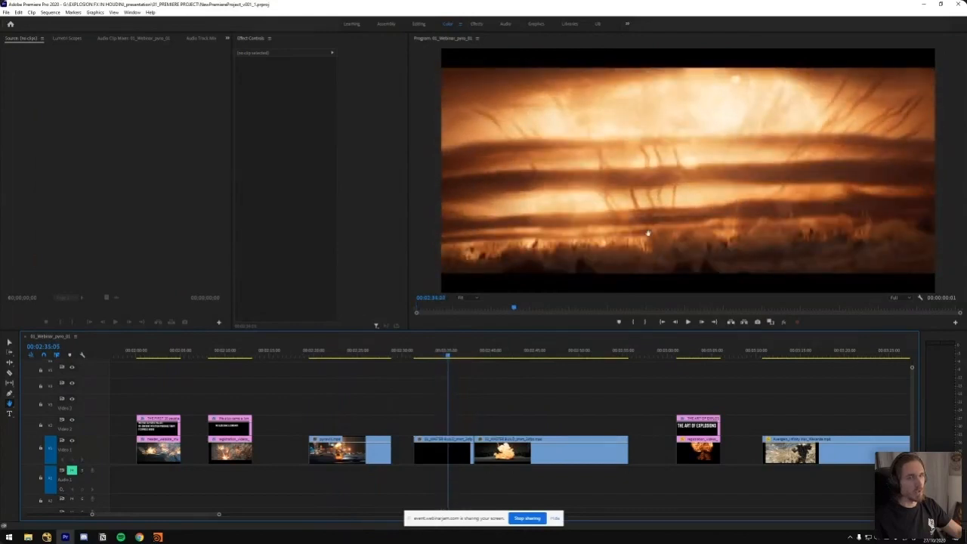
left_click_drag(347, 353, 384, 360)
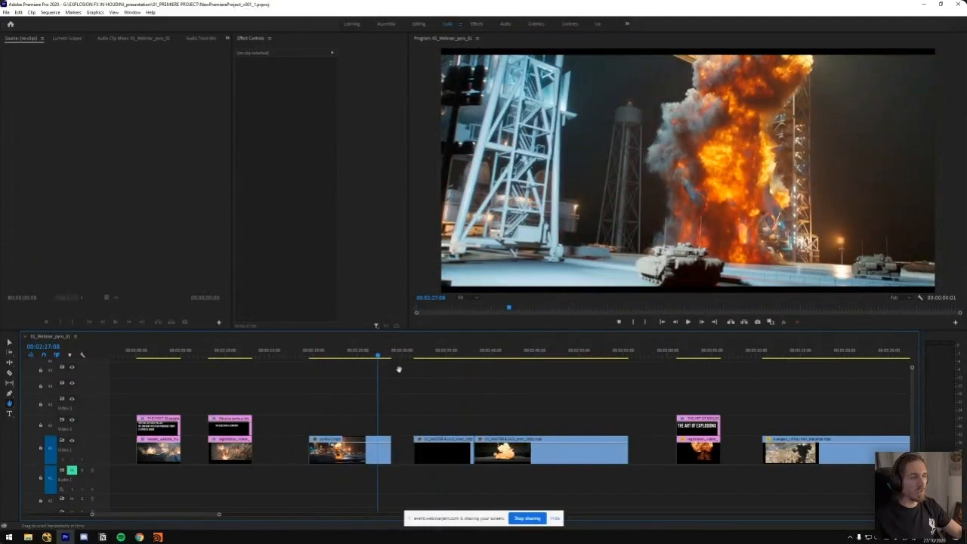
Play the MASTER BUILD clips from their start, replay the multi-blast shot up to 00:02:45:21 and bring THE ART OF EXPLOSIONS title closer
left_click_drag(380, 357, 416, 362)
key("space")
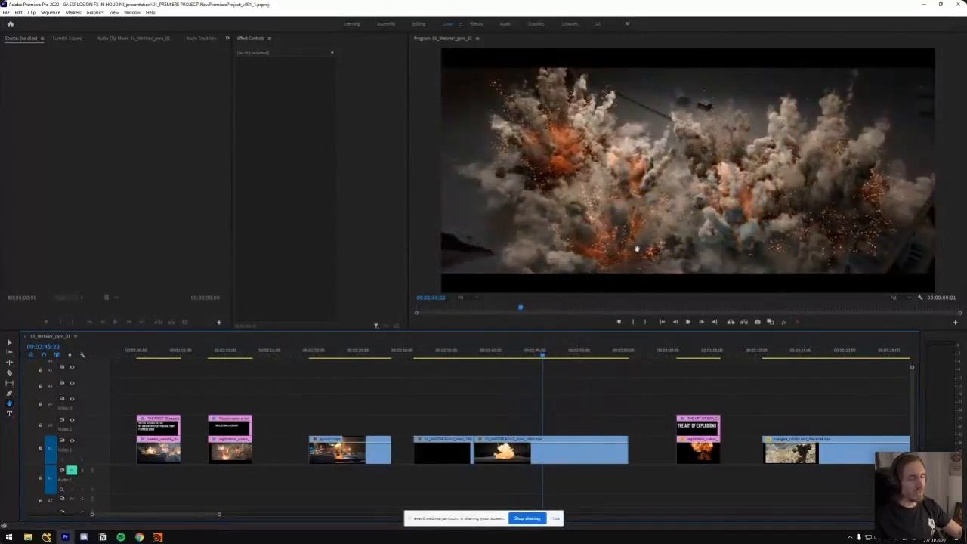
key("space")
left_click_drag(544, 360, 533, 359)
key("space")
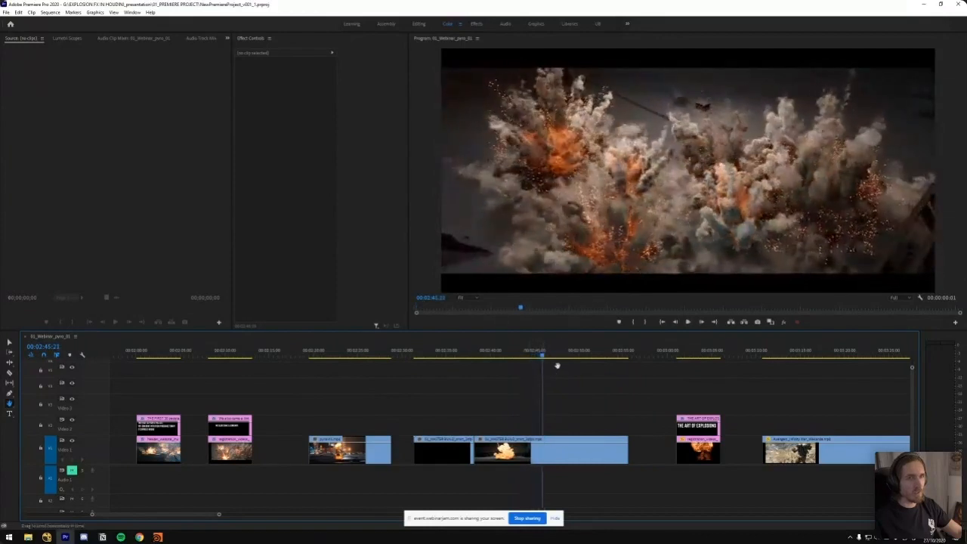
left_click_drag(582, 376, 498, 363)
scroll(510, 373, "down", 3)
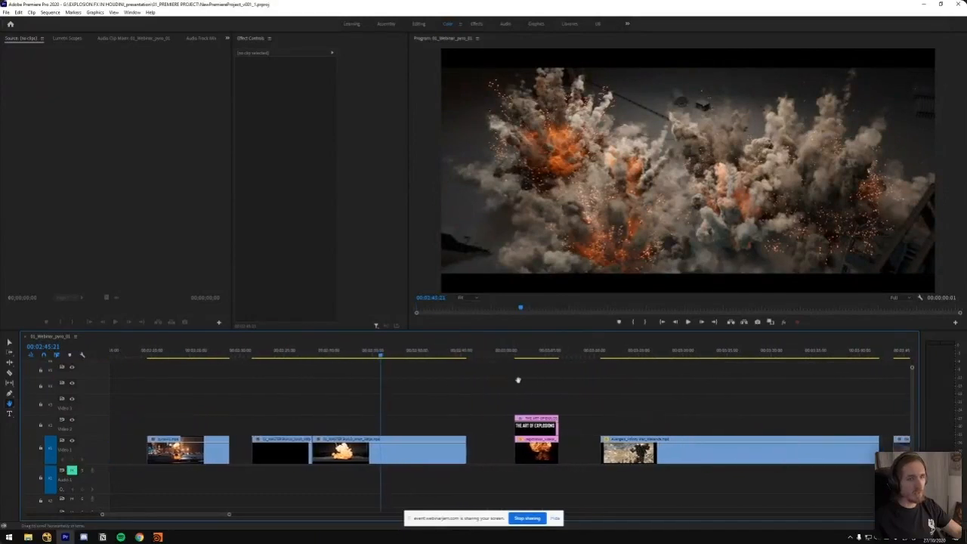
Show THE ART OF EXPLOSIONS title at 00:03:03:07 and bring the clips that follow it into the timeline view
left_click(538, 353)
scroll(538, 382, "down", 3)
scroll(533, 389, "down", 3)
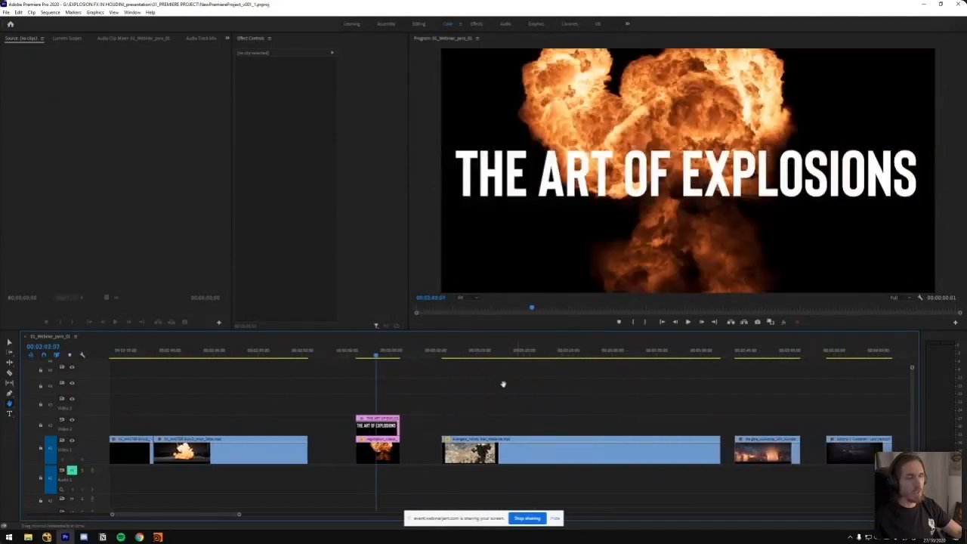
key("minus")
left_click_drag(470, 396, 352, 411)
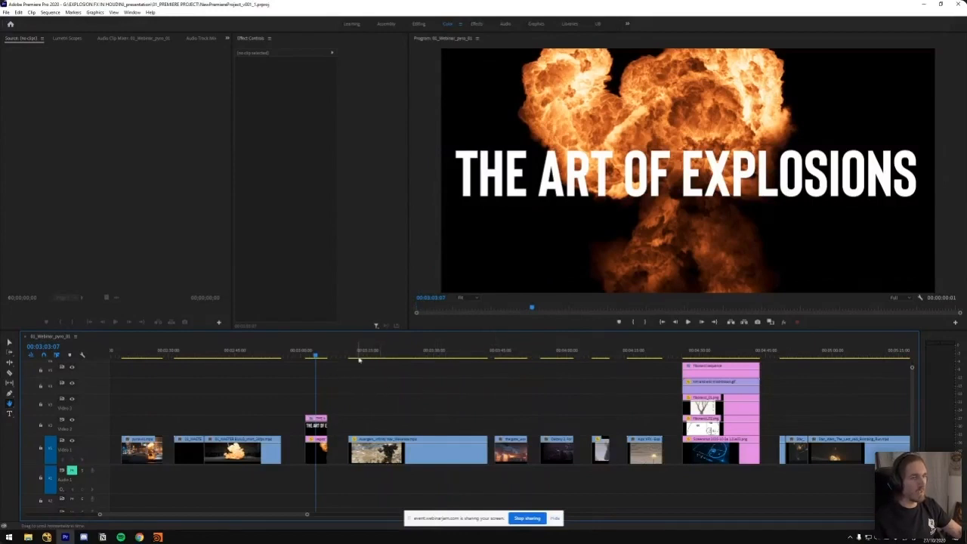
Play the Avengers Infinity War clip from its start, then return to its armoured-figure explosion shot at 00:03:14:23
left_click_drag(371, 356, 351, 356)
key("space")
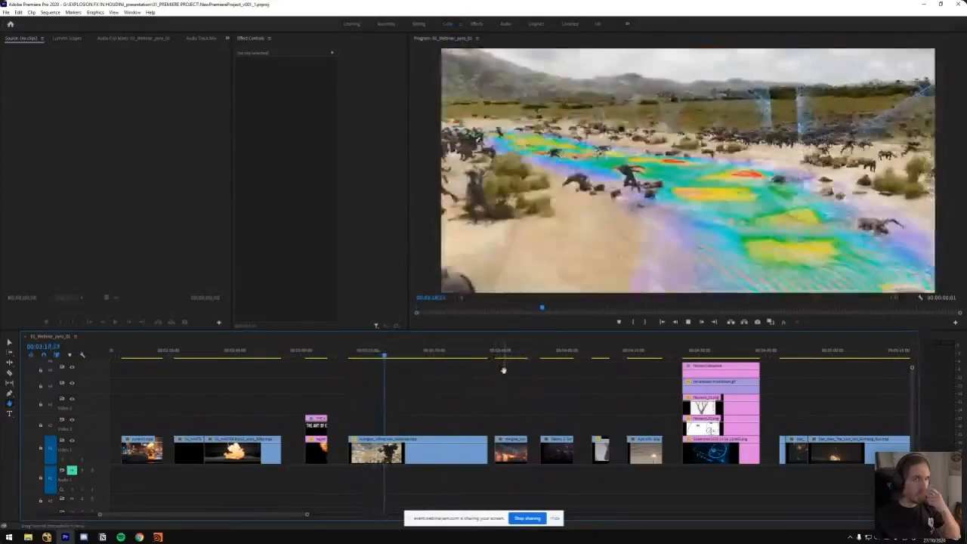
left_click(372, 353)
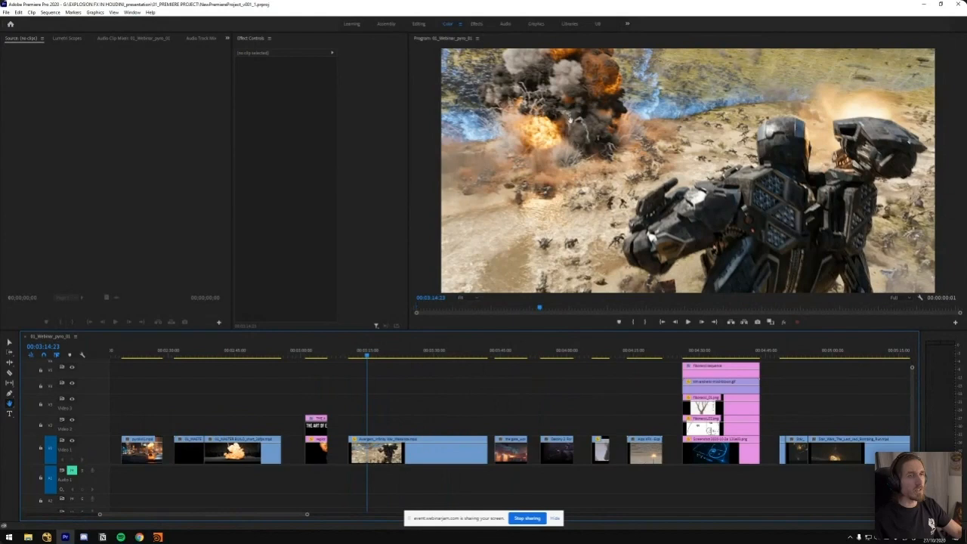
Revisit the MASTER BUILD multi-blast frame at 00:02:45:16, then play the Avengers clip from 00:03:15:11 and pause at 00:03:18:04
mouse_move(254, 353)
left_mouse_down()
mouse_move(285, 354)
mouse_move(236, 355)
left_mouse_up()
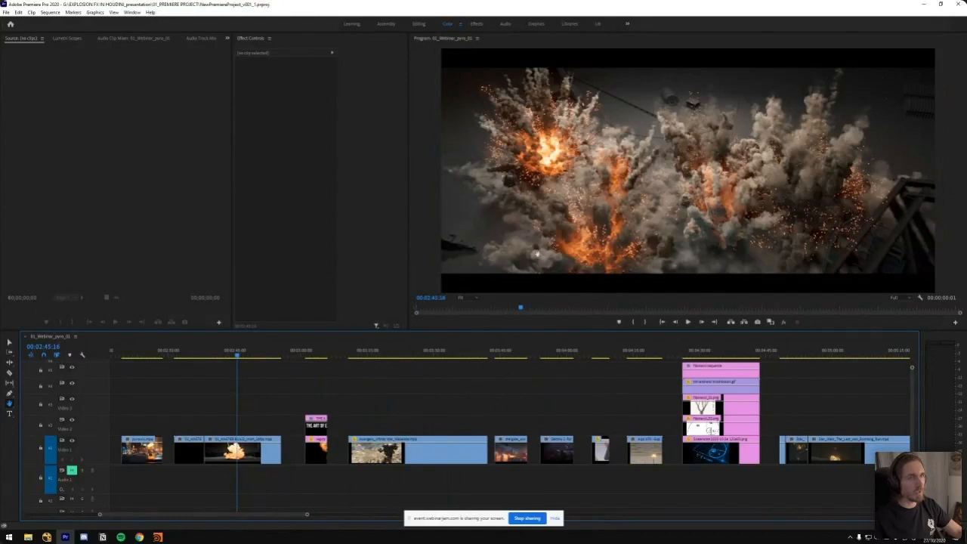
left_click(370, 354)
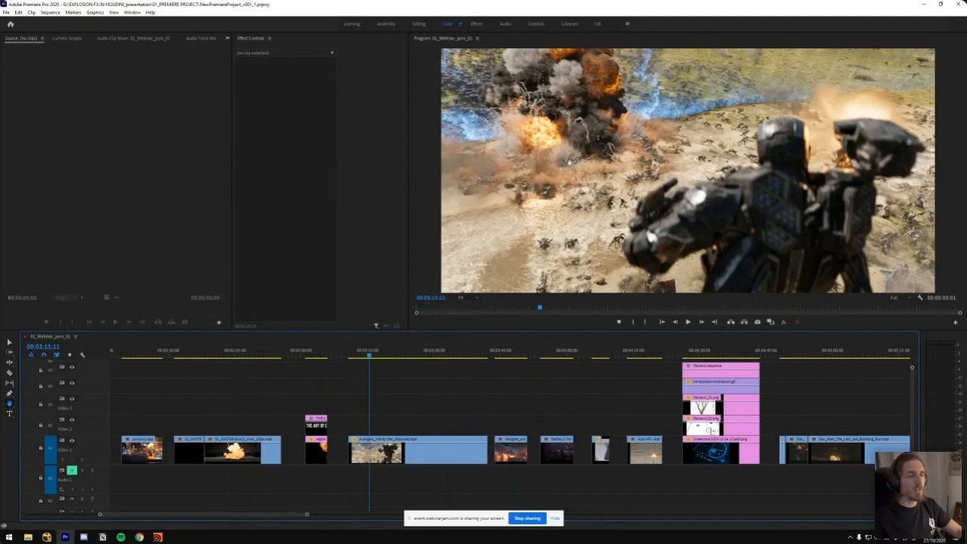
key("space")
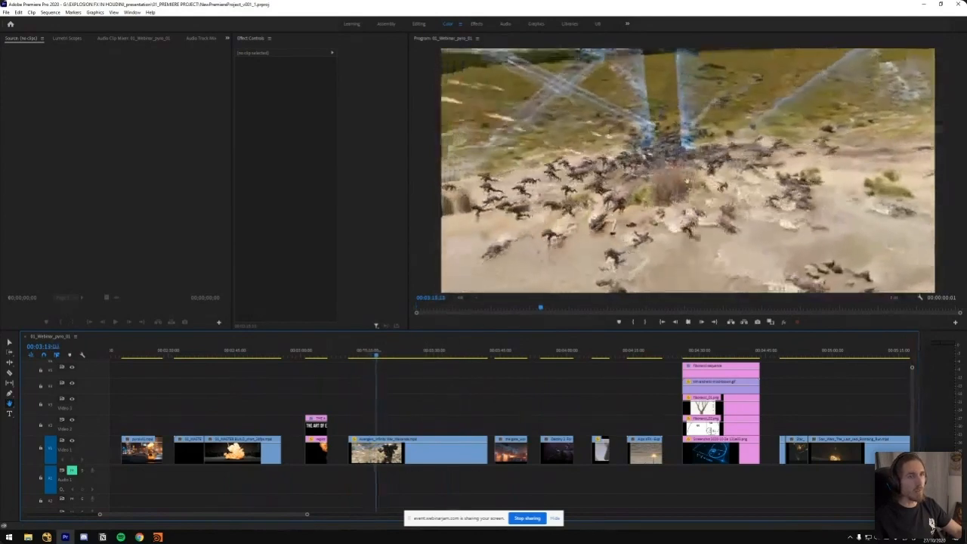
key("space")
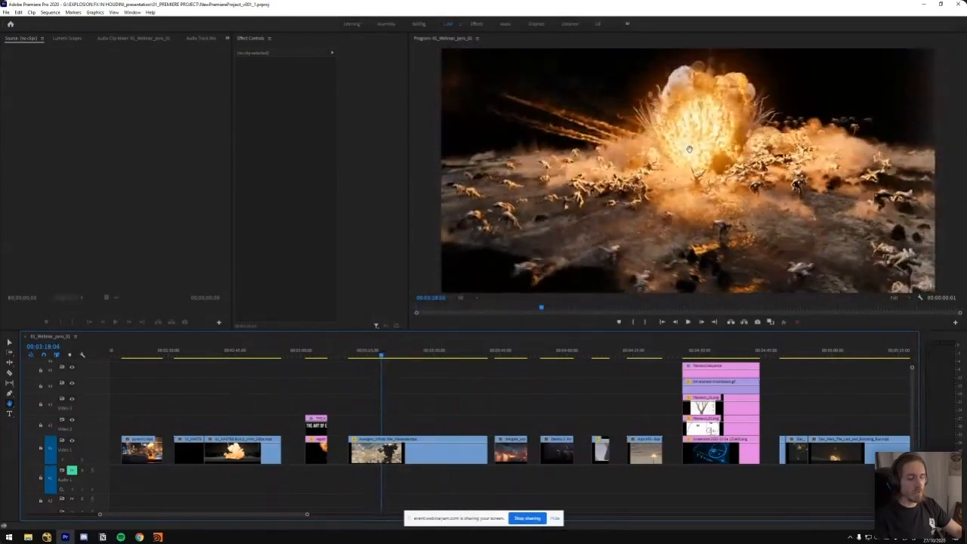
Maximize the program view and examine the Avengers fireball frame by frame between 00:03:17:23 and 00:03:18:04
key("Left")
key("Left")
key("Left")
key("Left")
key("Left")
key("Left")
key("Left")
key("grave")
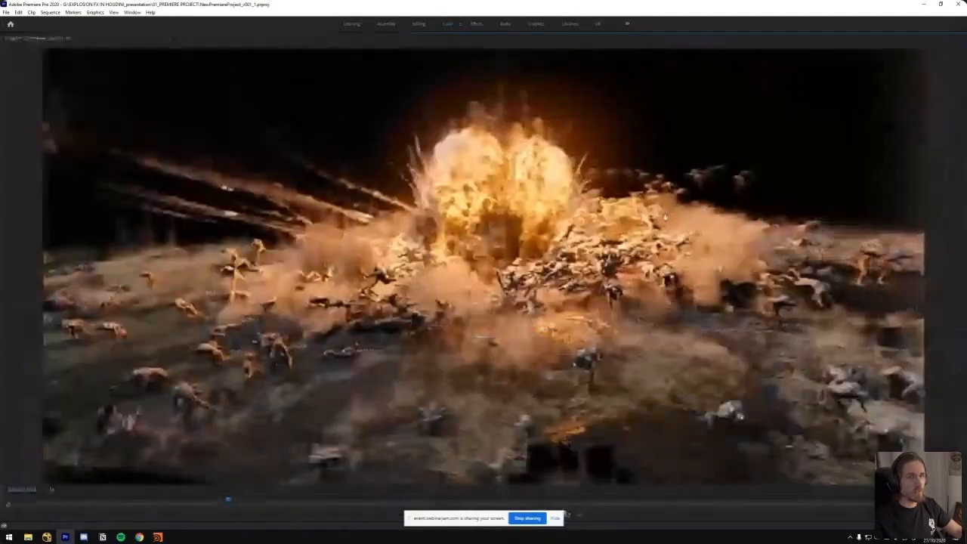
key("space")
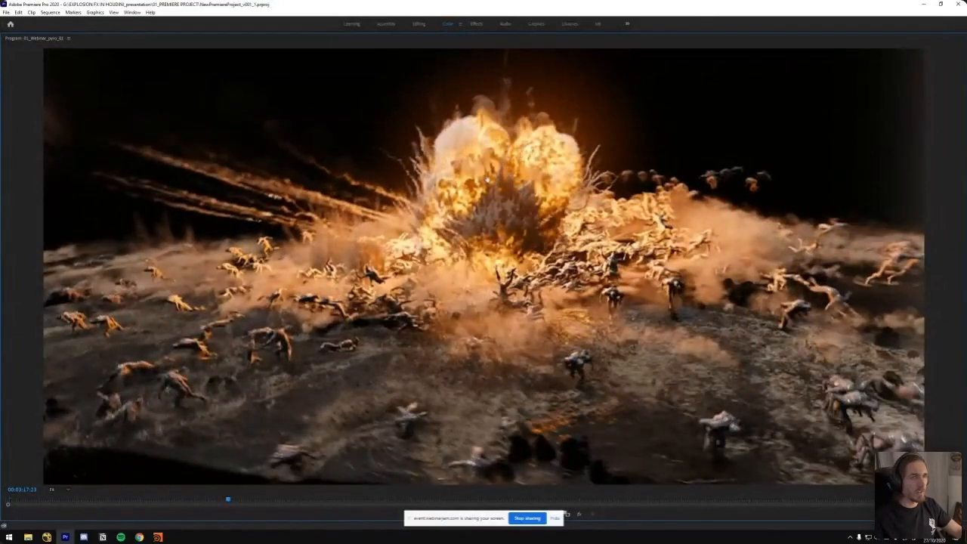
key("Right")
key("Right")
key("Right")
key("Right")
key("Right")
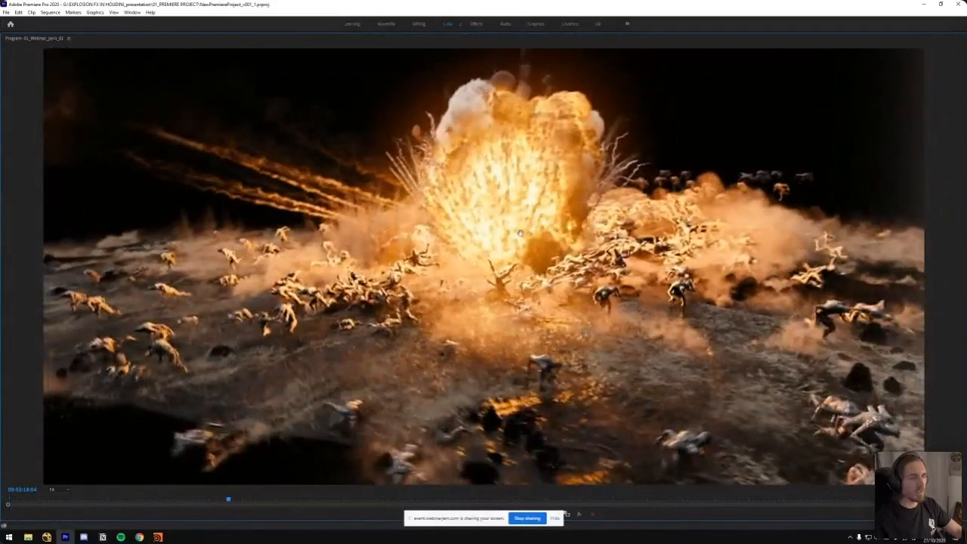
Play the growing fireball briefly, then go back through its frames to 00:03:17:23
key("space")
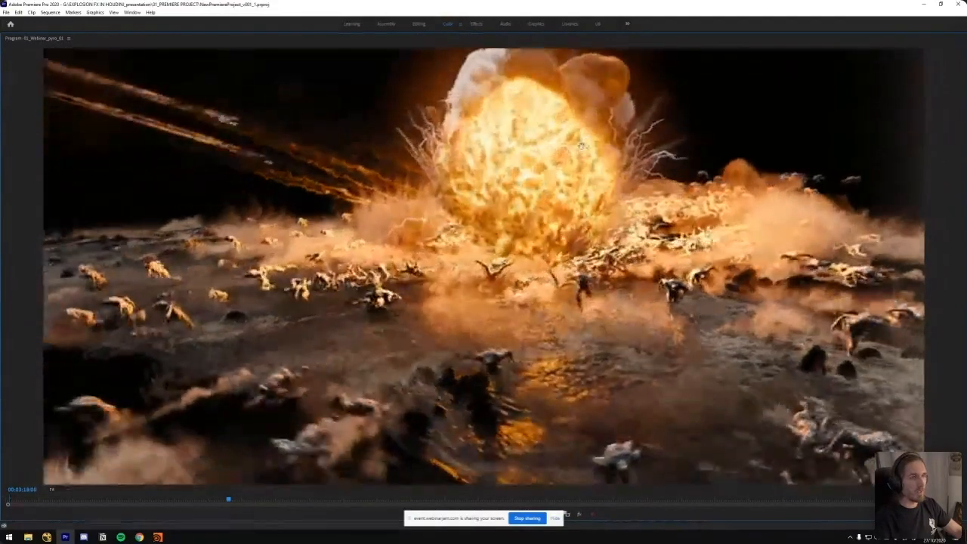
key("space")
key("Left")
key("Left")
key("Left")
key("Left")
key("Left")
key("Left")
key("Left")
key("Left")
key("Left")
key("Left")
key("Left")
key("Left")
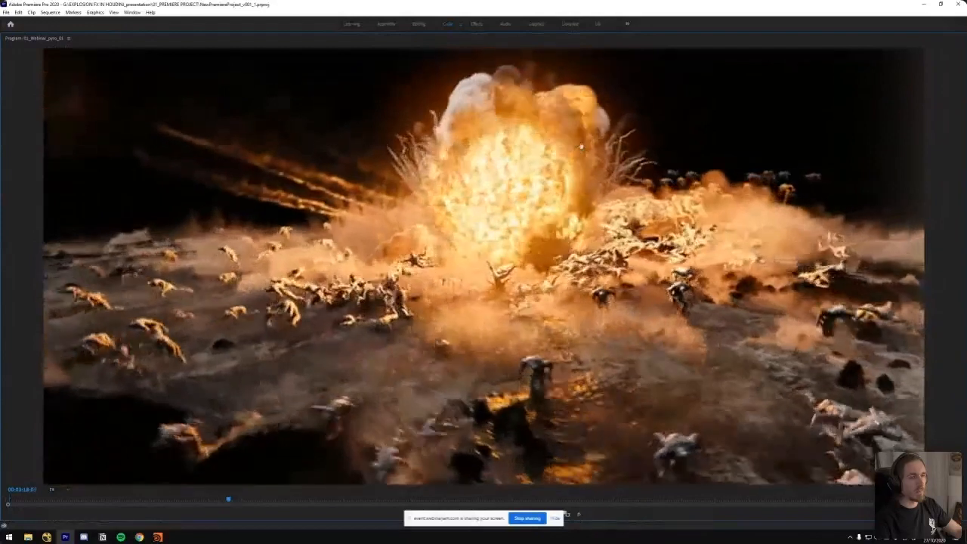
key("Left")
key("Left")
key("Left")
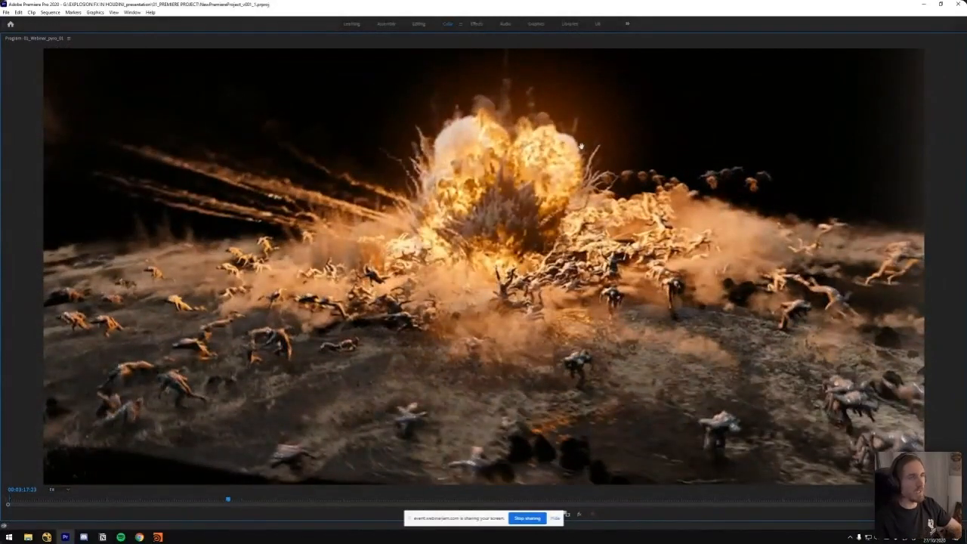
Compare the fireball at 00:03:18:02 with its earlier frames, going back to 00:03:17:17
key("Right")
key("Right")
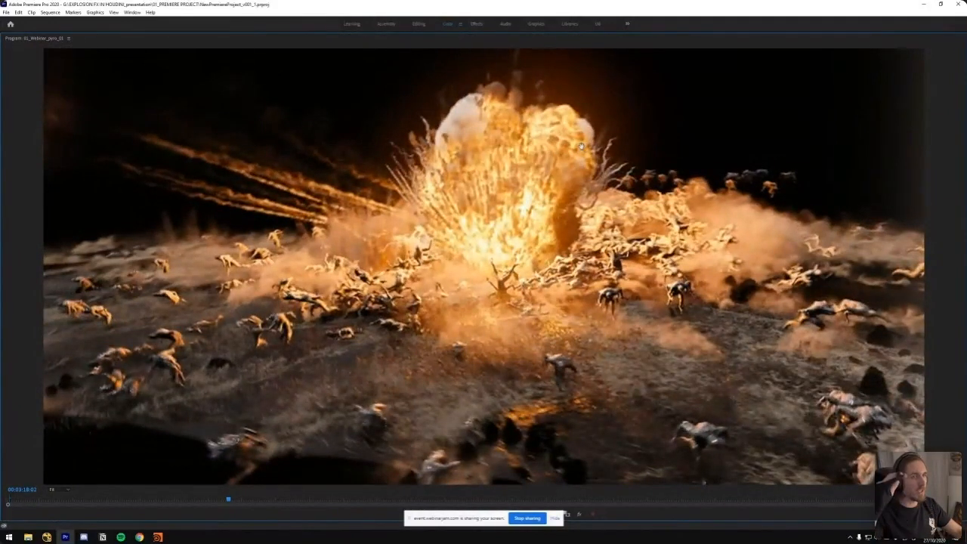
key("Left")
key("Left")
key("Left")
key("Left")
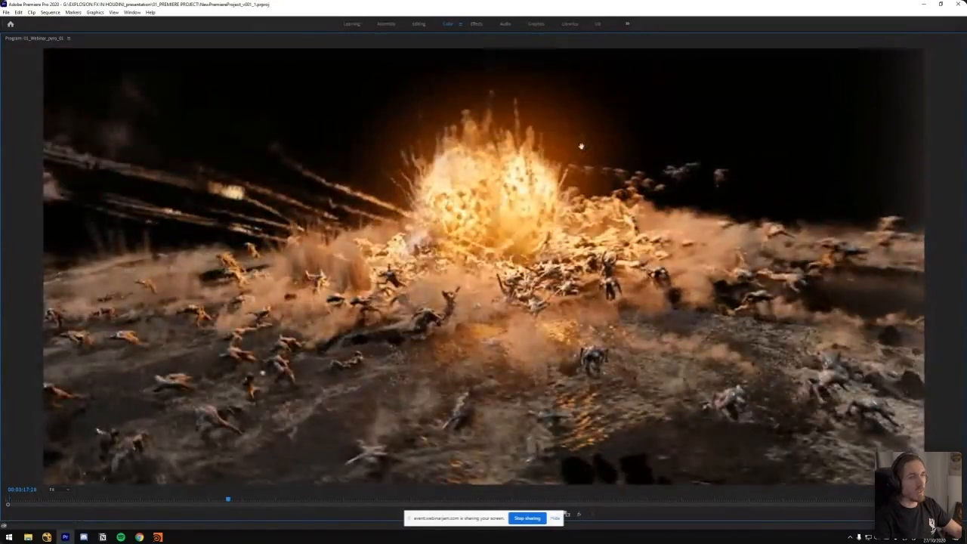
key("Left")
key("Left")
key("Left")
key("Left")
key("Left")
key("Left")
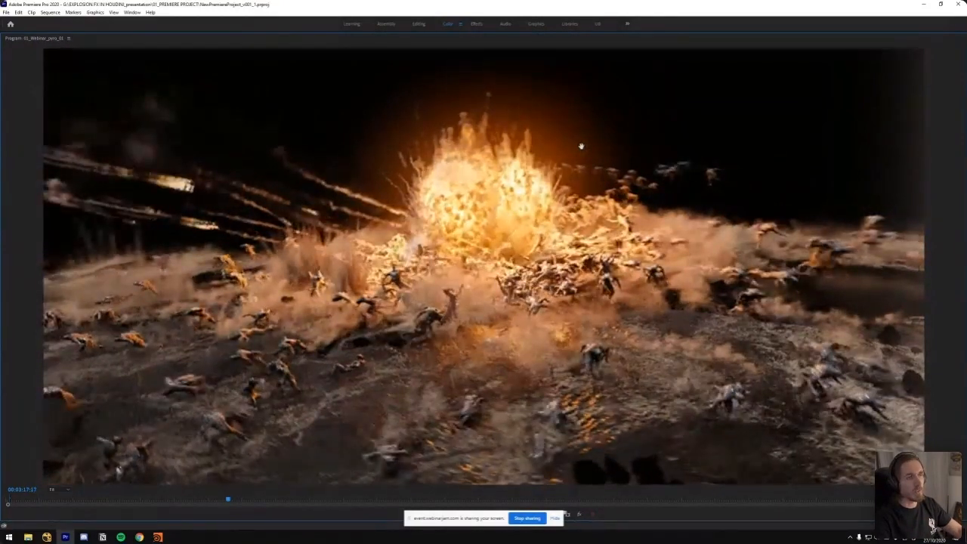
Go back and forth between the daylight frame before the blast and its first bright frames, ending at 00:03:17:17
key("Left")
key("Left")
key("Left")
key("Left")
key("Left")
key("Left")
key("Right")
key("Right")
key("Right")
key("Right")
key("Left")
key("Left")
key("Left")
key("Left")
key("Right")
key("Right")
key("Left")
key("Left")
key("Left")
key("Left")
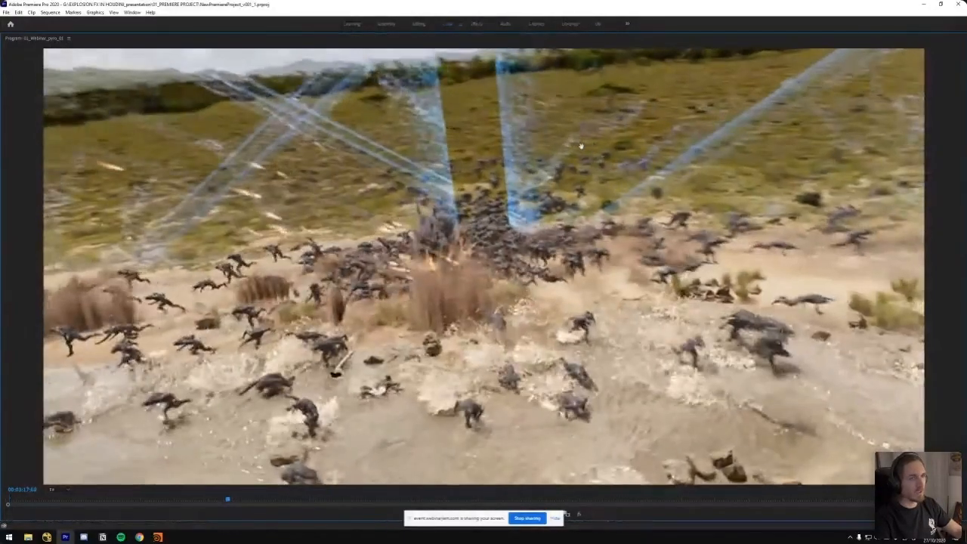
key("Right")
key("Right")
key("Right")
key("Right")
key("Right")
key("Right")
key("Right")
key("Right")
key("Right")
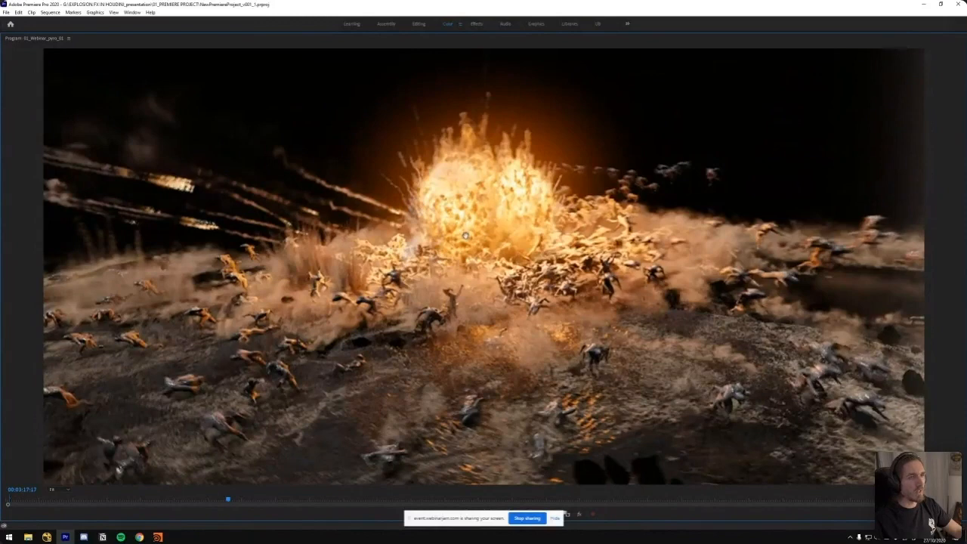
Play the fireball in short bursts, pausing on its growth stages and on the coloured river shot at 00:03:19:04
key("space")
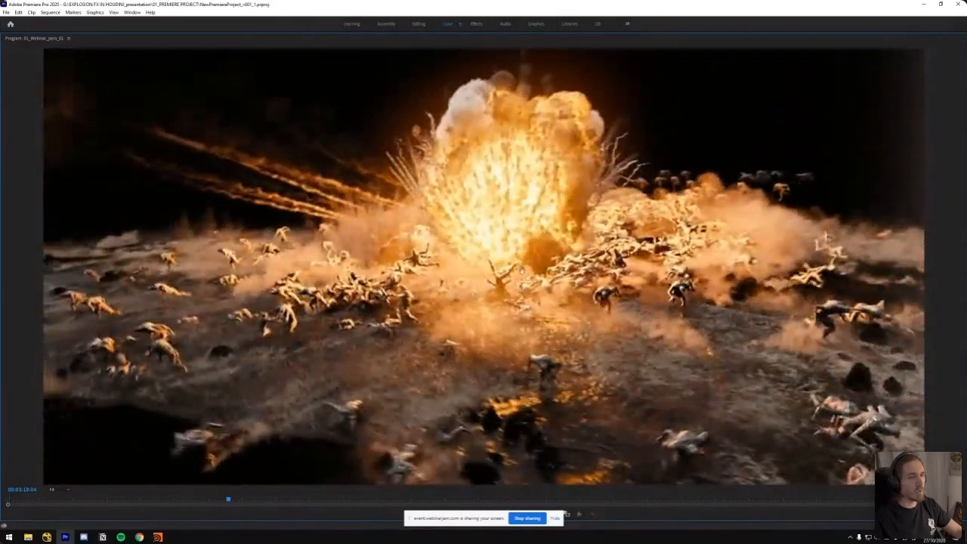
key("space")
key("space")
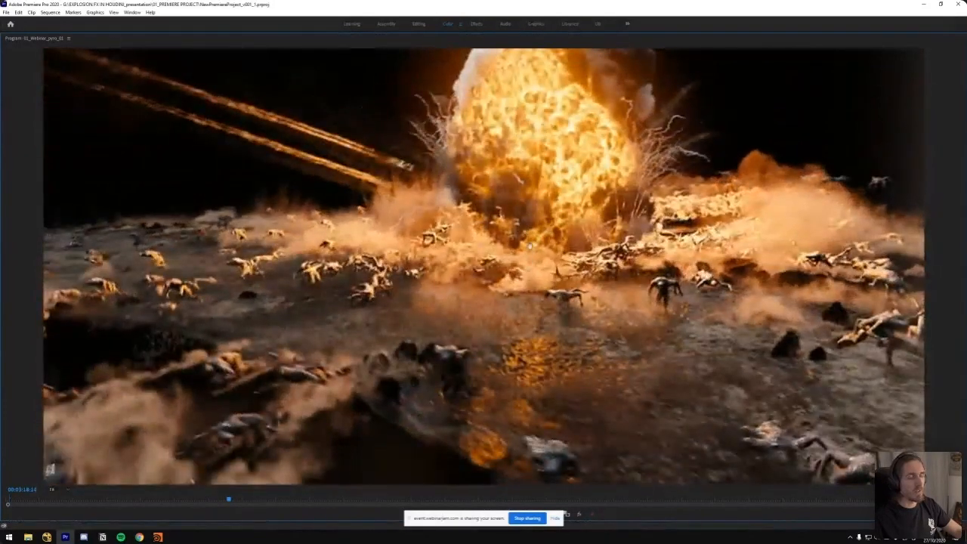
key("space")
key("space")
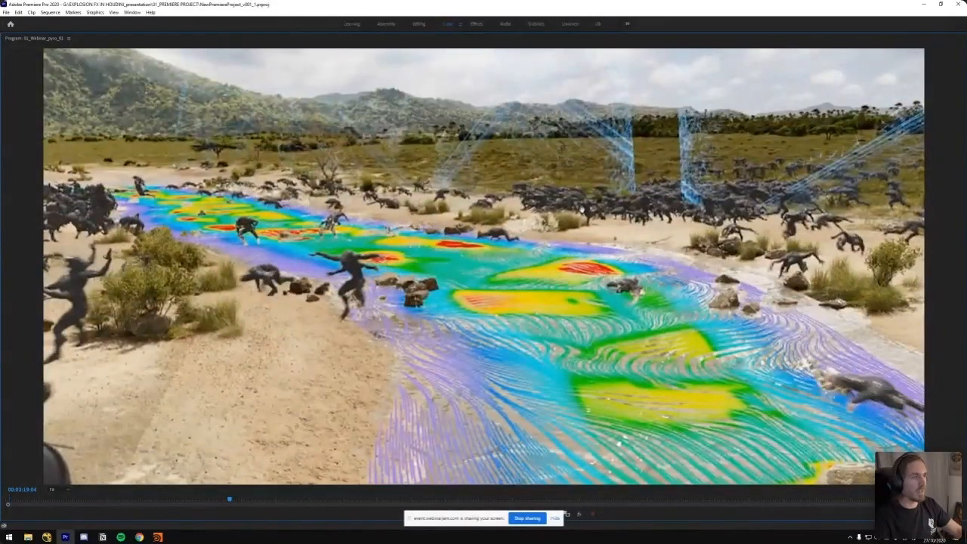
Go back through the fireball frames to its initial flash at 00:03:17:16
key("Left")
key("Left")
key("Left")
key("Left")
key("Left")
key("Left")
key("Left")
key("Left")
key("Left")
key("Left")
key("Left")
key("Left")
key("Left")
key("Left")
key("Left")
key("Left")
key("Left")
key("Left")
key("Left")
key("Left")
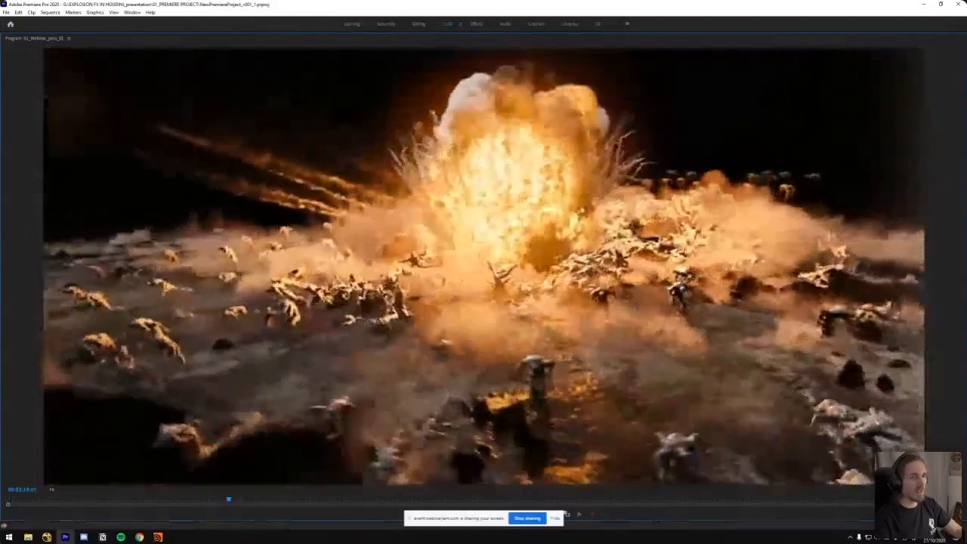
key("Left")
key("Left")
key("Left")
key("Left")
key("Left")
key("Left")
key("Left")
key("Left")
key("Left")
key("Left")
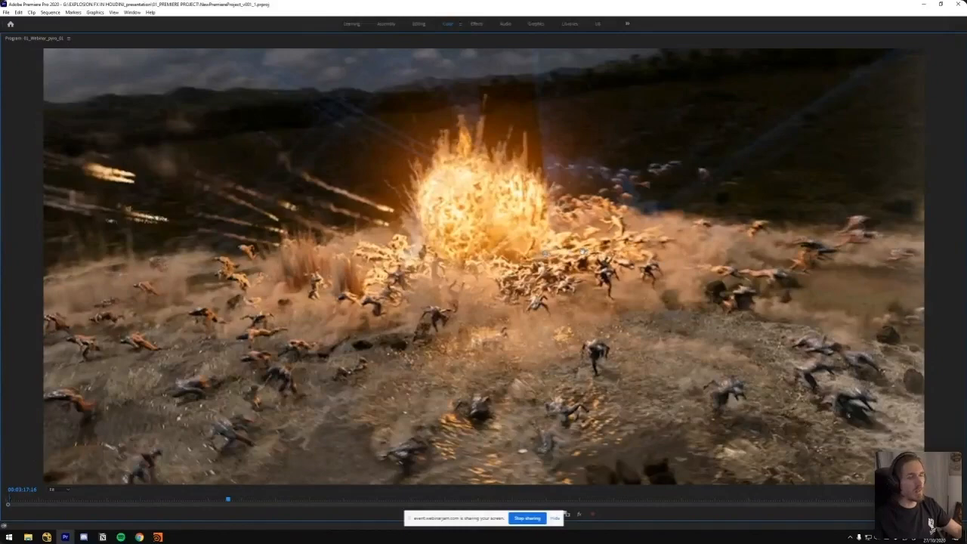
Play on through the Avengers clip, restore the normal editing layout and pause on the riverbank explosion at 00:03:24:01
key("space")
key("grave")
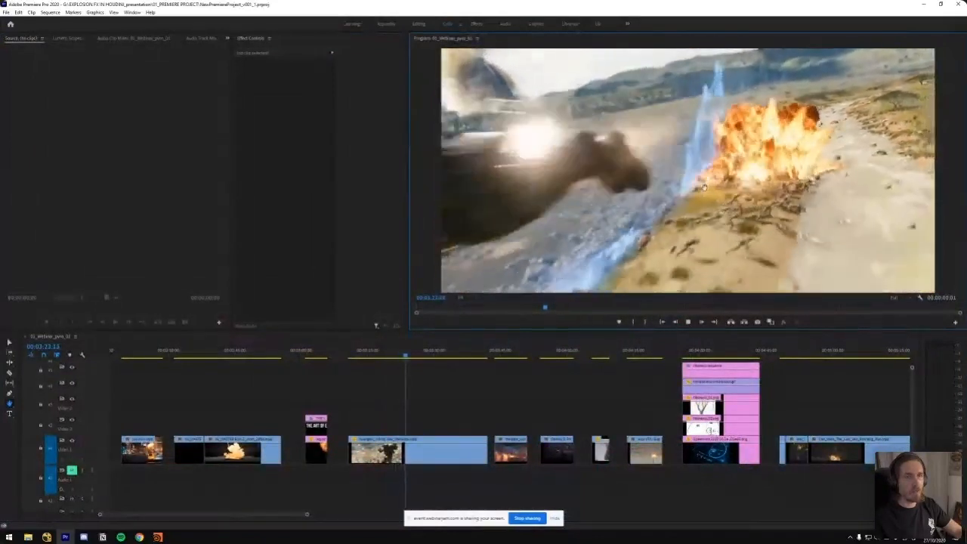
left_click_drag(406, 354, 406, 356)
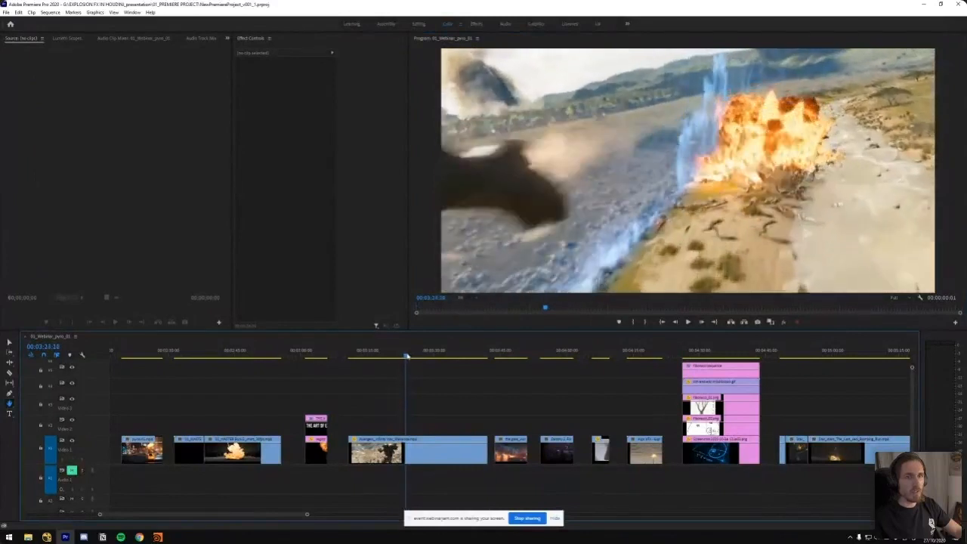
key("space")
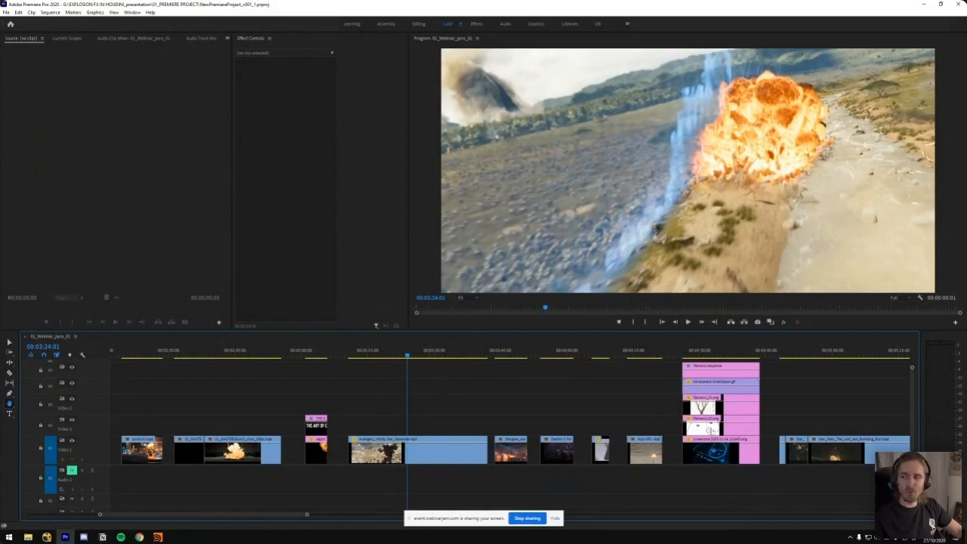
Scrub forward through the ground-level wall of fire in the Avengers clip to 00:03:25:13
left_click_drag(406, 356, 413, 357)
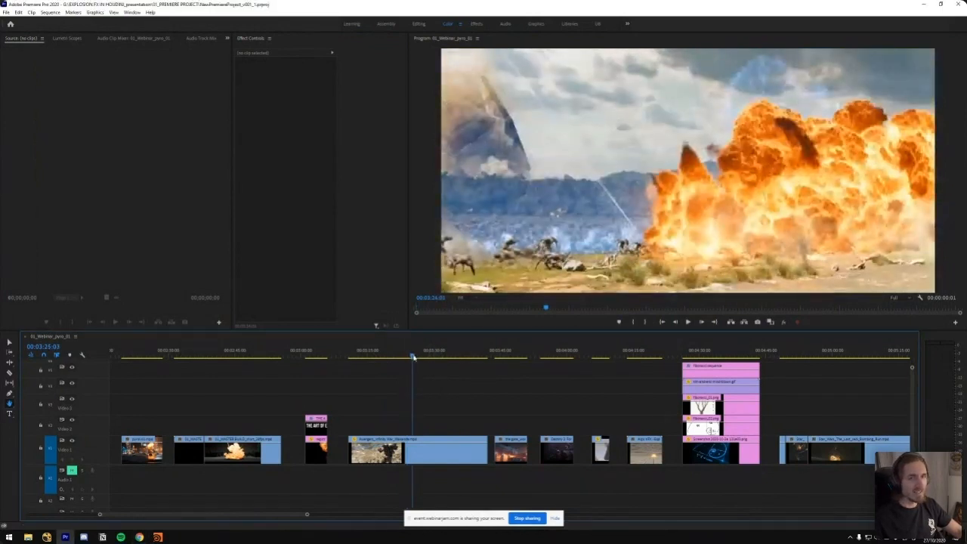
key("shift+Right")
key("shift+Right")
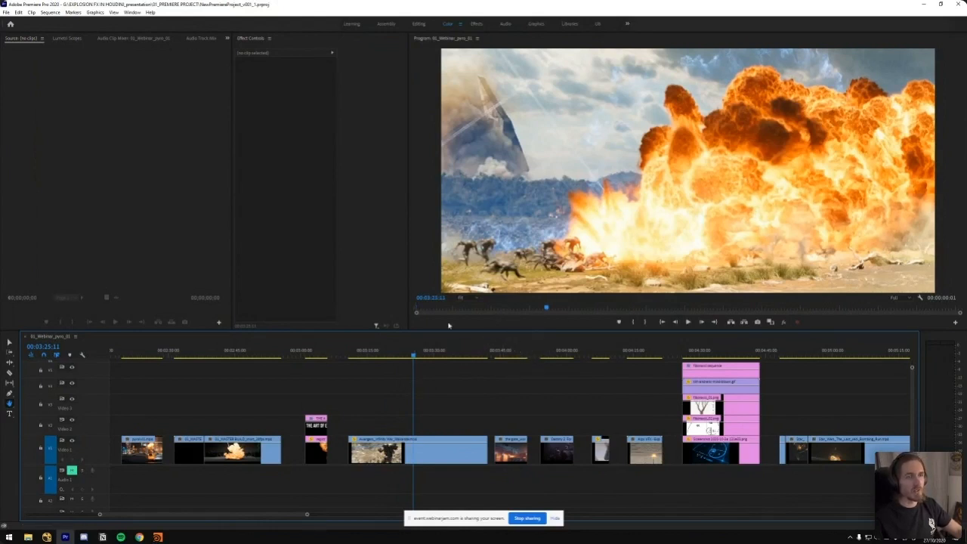
left_click_drag(415, 356, 427, 360)
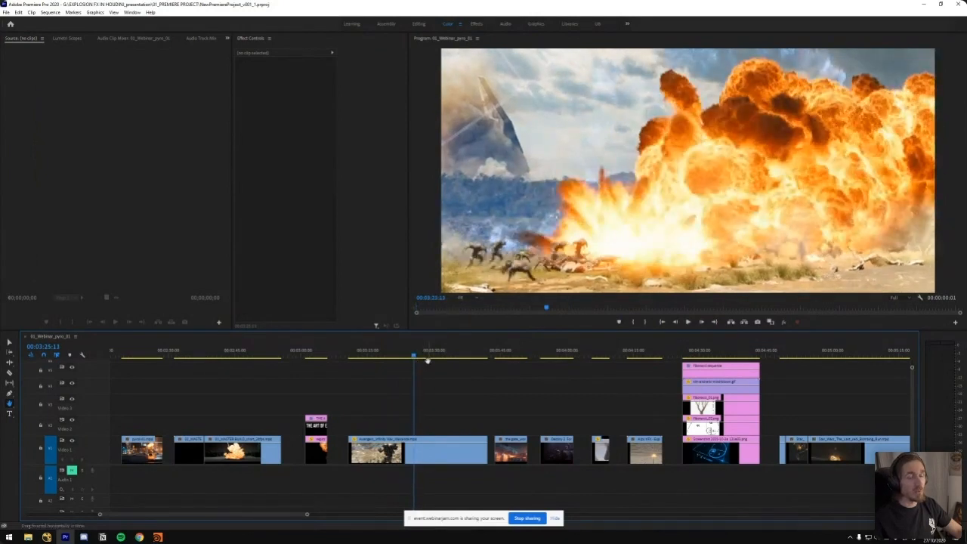
Capture a screen snip of the grey MASTER BUILD smoke frame at 00:02:46:15 and open it in Snip & Sketch
mouse_move(229, 352)
left_mouse_down()
mouse_move(249, 360)
mouse_move(242, 354)
left_mouse_up()
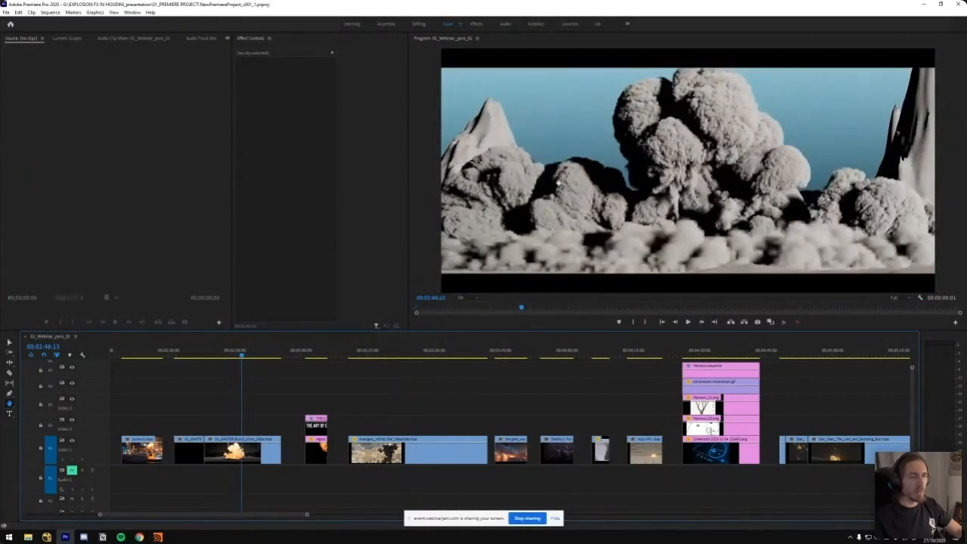
key("super+shift+s")
left_click_drag(436, 52, 933, 302)
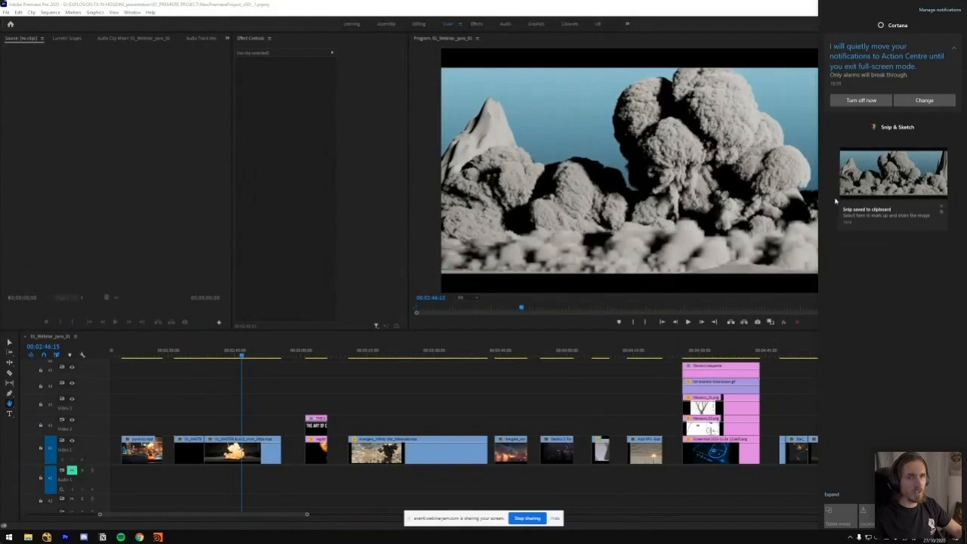
left_click(894, 172)
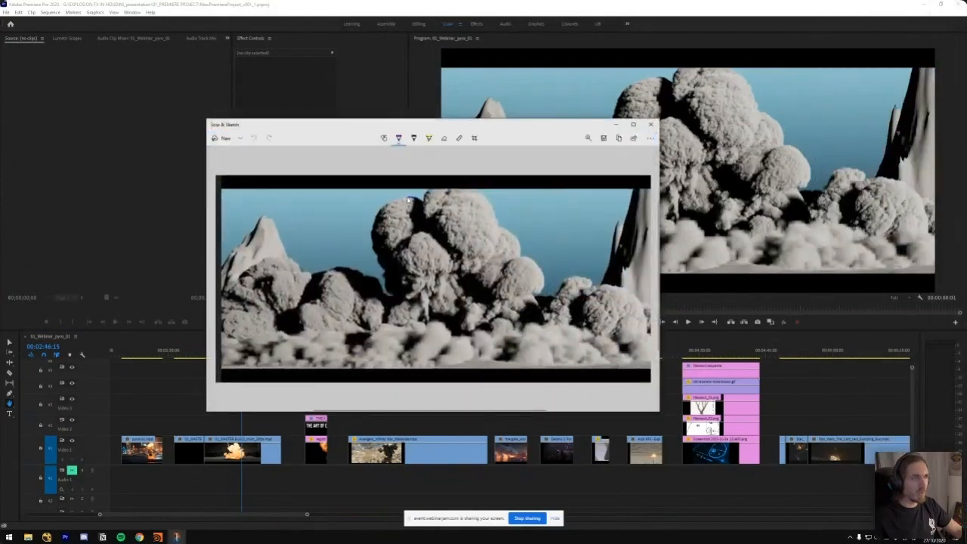
Trace the smoke's edge in purple on the snip, and circle its rounded billows across the frame with a red pen
key("ctrl+z")
mouse_move(414, 198)
left_mouse_down()
mouse_move(394, 210)
mouse_move(378, 242)
left_mouse_up()
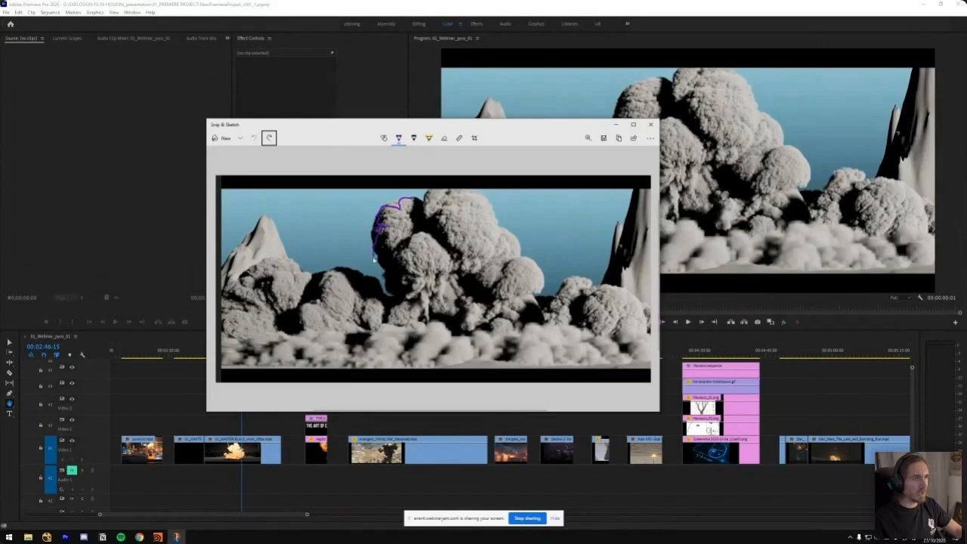
left_click(398, 138)
left_click(349, 192)
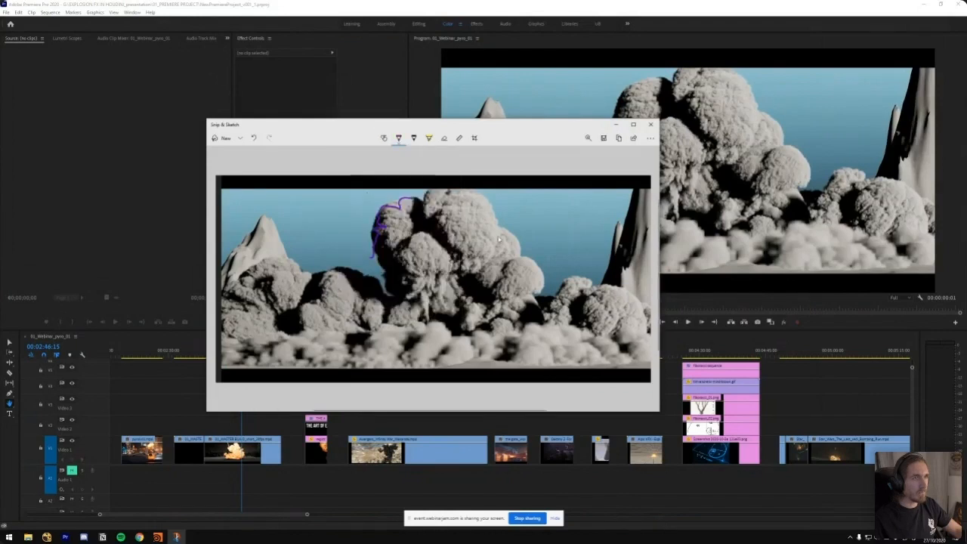
mouse_move(532, 296)
left_mouse_down()
mouse_move(546, 277)
mouse_move(491, 230)
mouse_move(458, 237)
left_mouse_up()
mouse_move(452, 204)
left_mouse_down()
mouse_move(400, 240)
mouse_move(439, 257)
mouse_move(451, 240)
left_mouse_up()
mouse_move(584, 320)
left_mouse_down()
mouse_move(563, 326)
mouse_move(593, 298)
mouse_move(597, 344)
mouse_move(615, 332)
left_mouse_up()
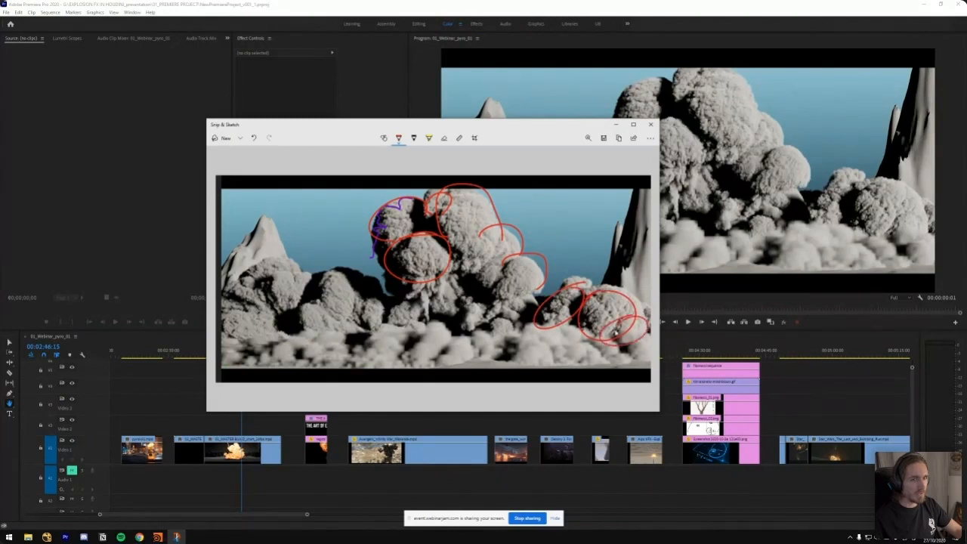
mouse_move(390, 310)
left_mouse_down()
mouse_move(304, 302)
mouse_move(305, 278)
mouse_move(300, 302)
mouse_move(282, 256)
mouse_move(278, 312)
left_mouse_up()
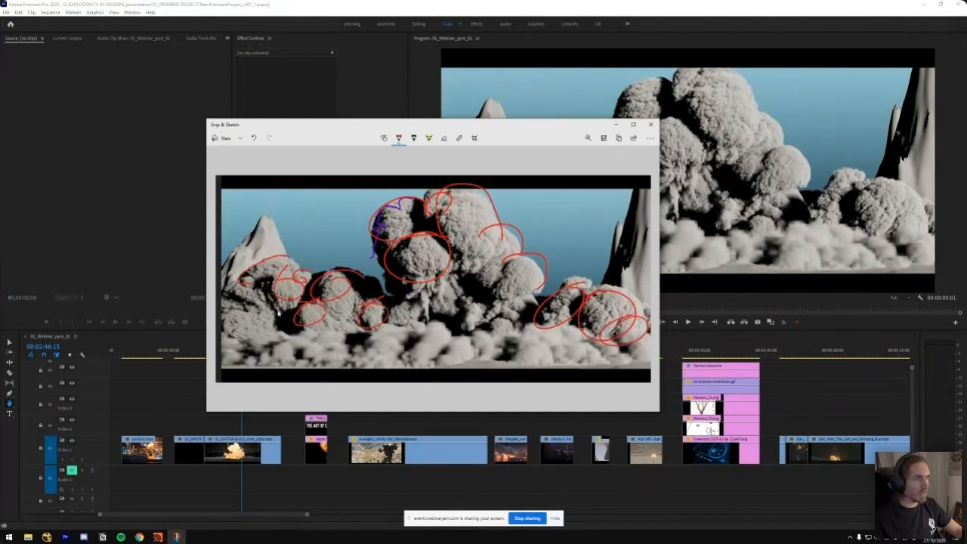
Close the annotated snip and scrub back to the MASTER BUILD fireball at 00:02:40:21
left_click_drag(489, 129, 469, 127)
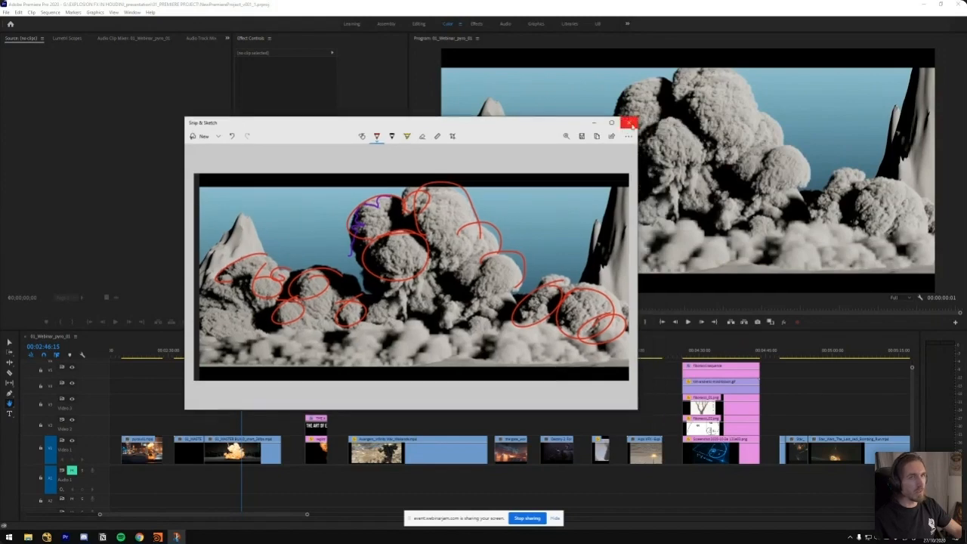
left_click(629, 123)
left_click_drag(242, 354, 216, 355)
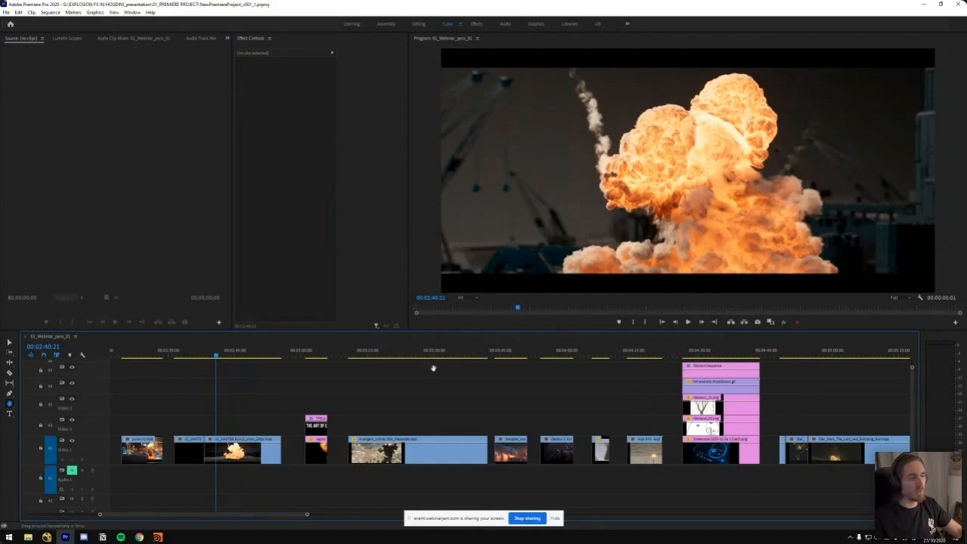
Play the Avengers clip from the riverbank explosion in a maximized view, restore the layout and scrub back to the render-layer breakdown at 00:03:29:01
left_click(403, 355)
key("space")
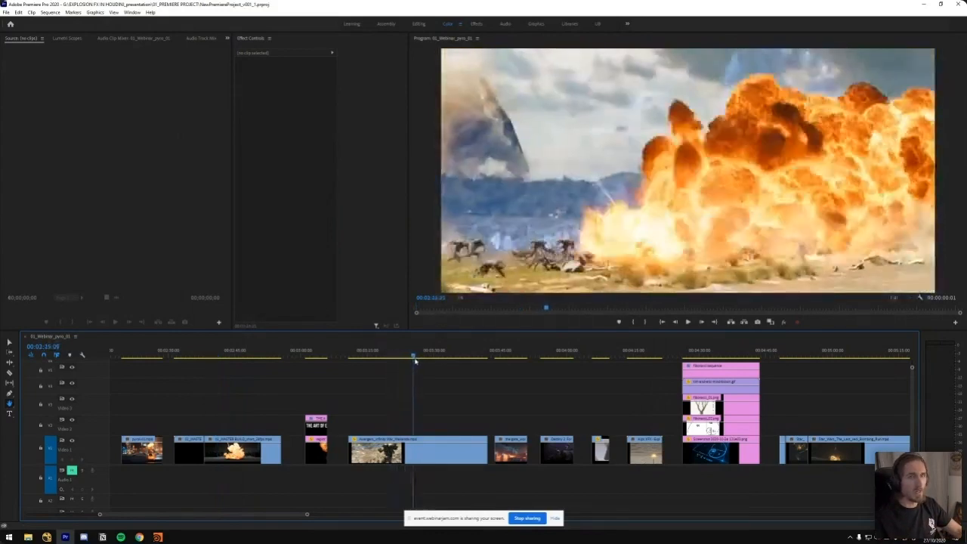
key("grave")
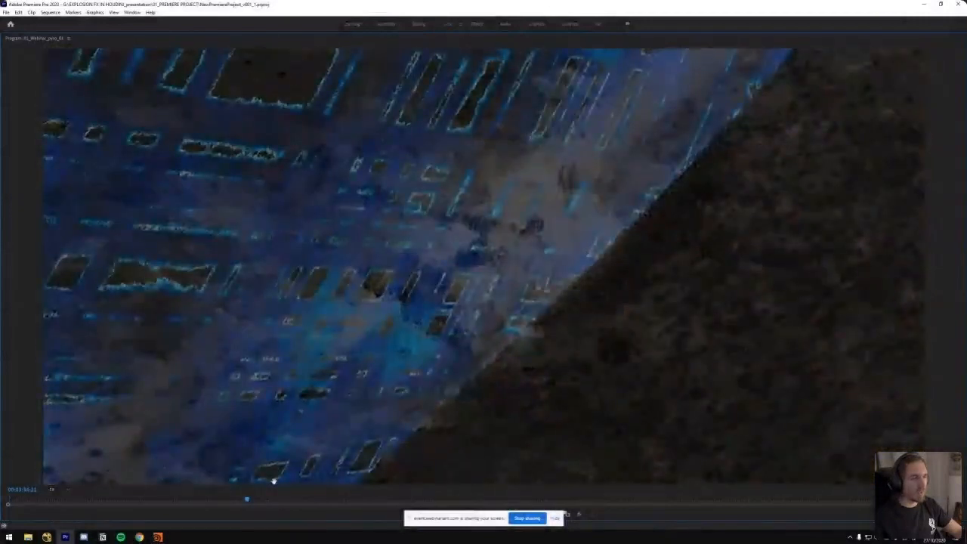
key("grave")
left_click_drag(453, 355, 429, 356)
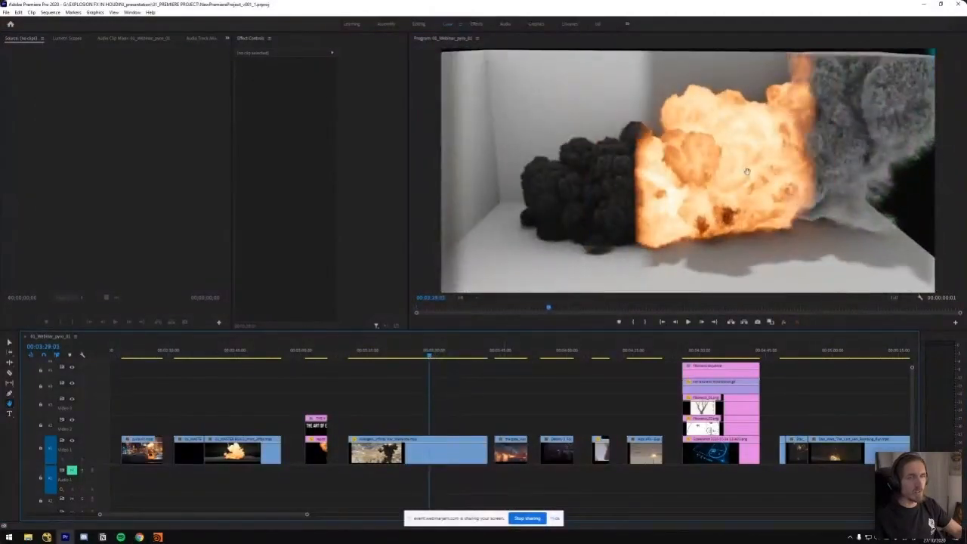
Switch to the big_gas_solo_01_webinar scene in Houdini and enlarge the render view in height and width
mouse_move(157, 537)
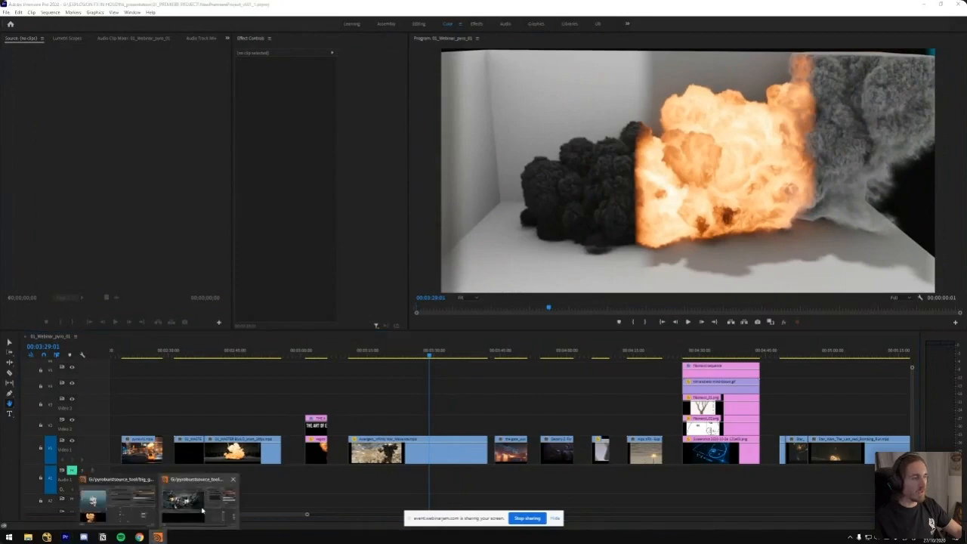
left_click(123, 514)
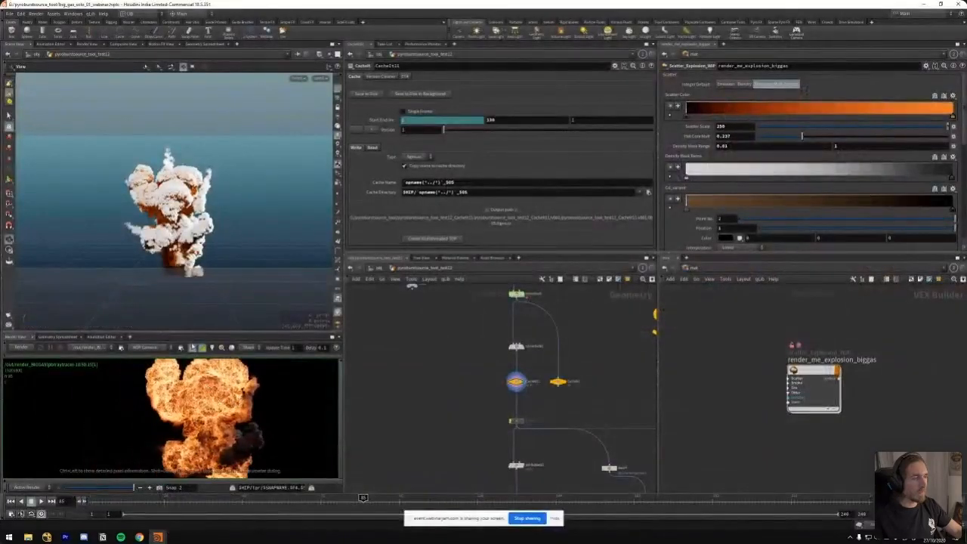
left_click_drag(175, 334, 174, 283)
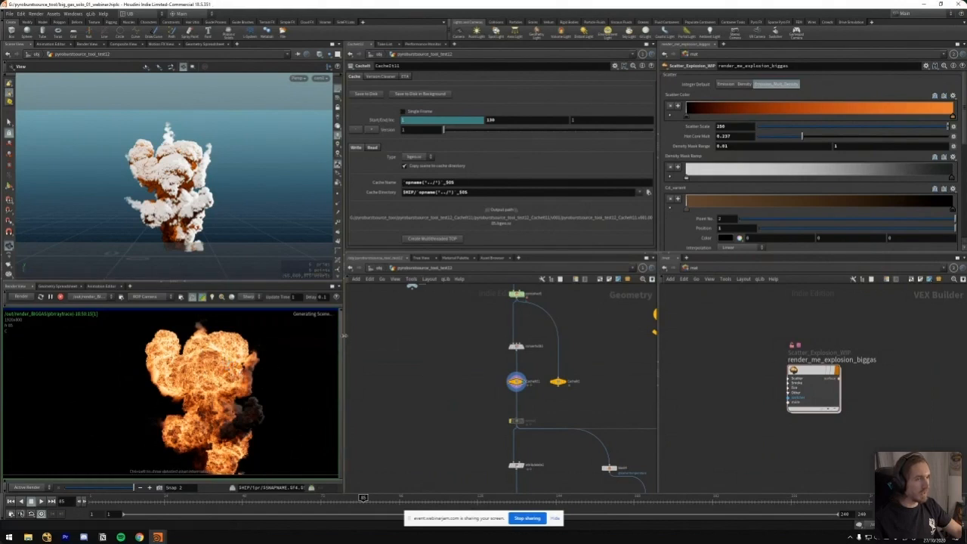
left_click_drag(345, 335, 474, 335)
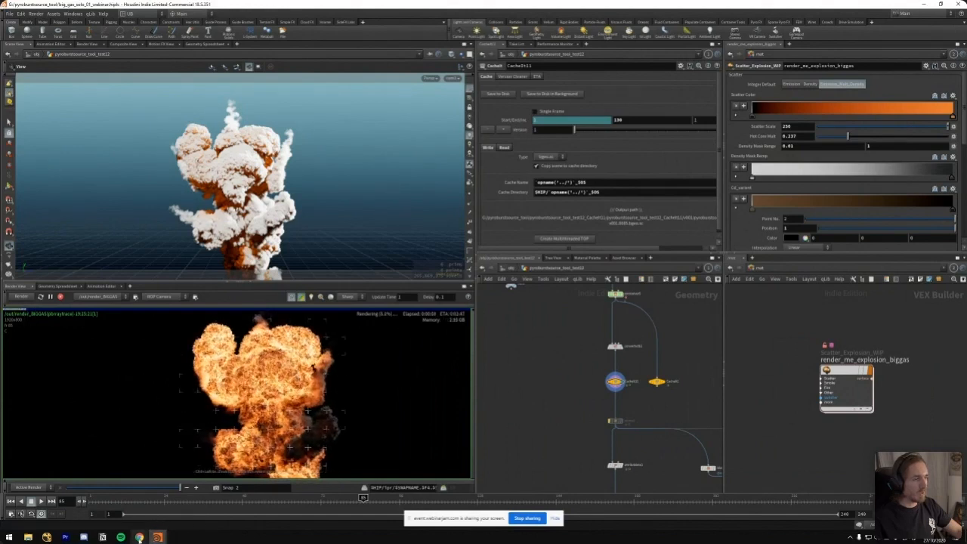
Return to Premiere Pro, scrub the layer breakdown to 00:03:29:14 and go back to the riverbank explosion at 00:03:24:04
left_click(66, 538)
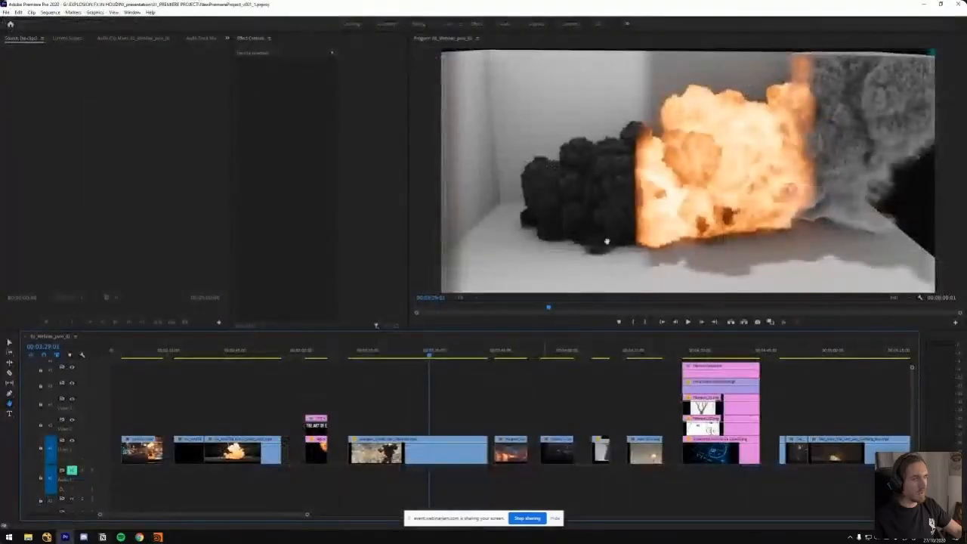
left_click_drag(427, 352, 432, 354)
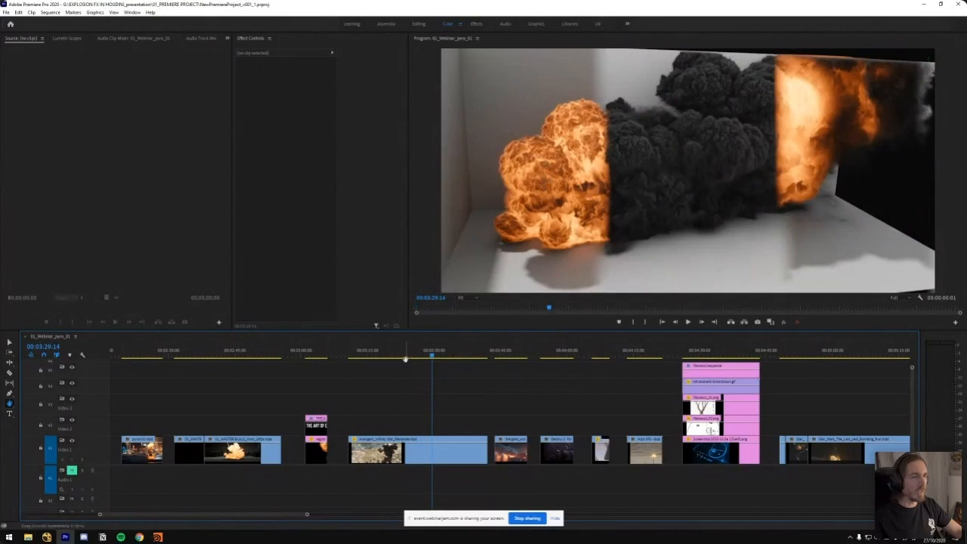
left_click_drag(433, 357, 409, 356)
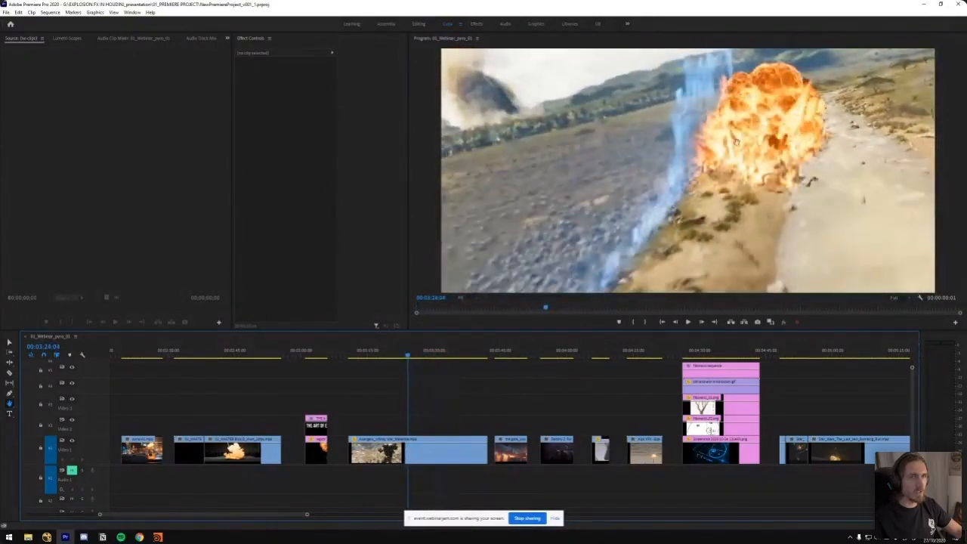
Switch back to the big_gas_solo_01_webinar scene in Houdini and examine the fine fire detail of the rendered explosion up close
mouse_move(157, 536)
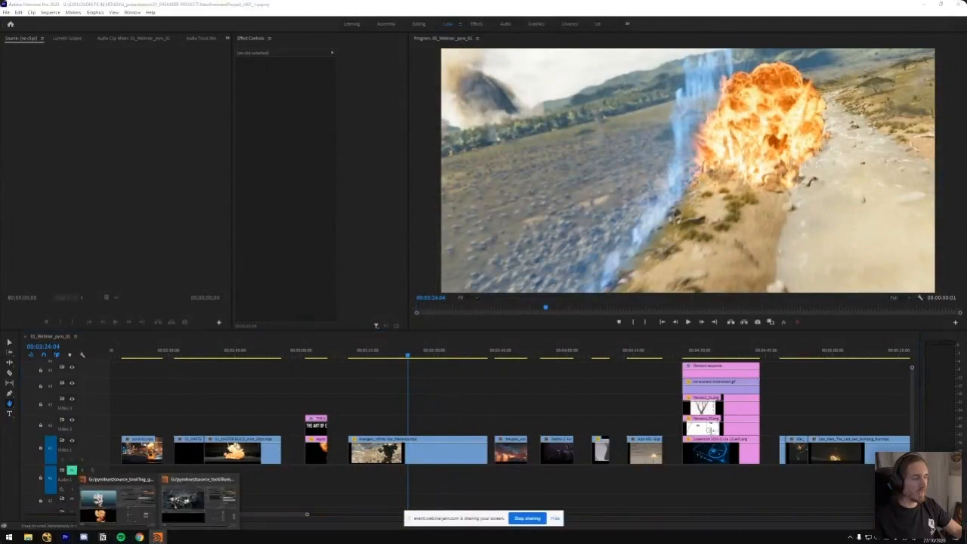
left_click(150, 495)
scroll(276, 378, "up", 3)
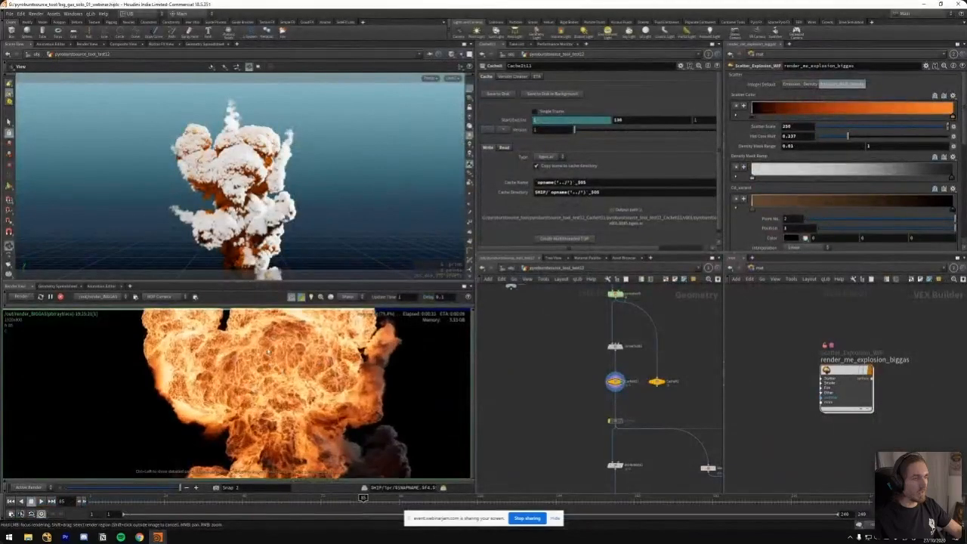
middle_click_drag(304, 375, 288, 415)
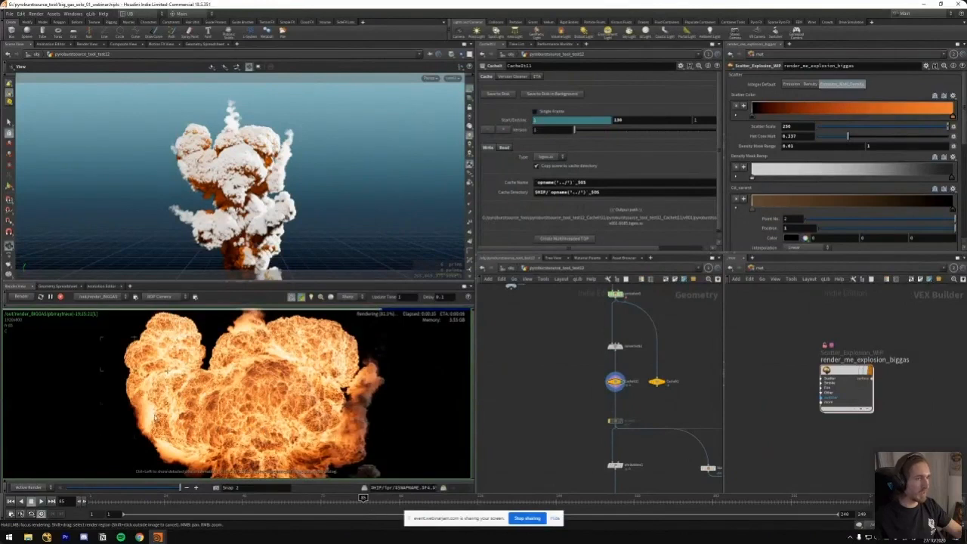
scroll(329, 411, "down", 3)
scroll(329, 423, "up", 2)
middle_click_drag(330, 424, 315, 399)
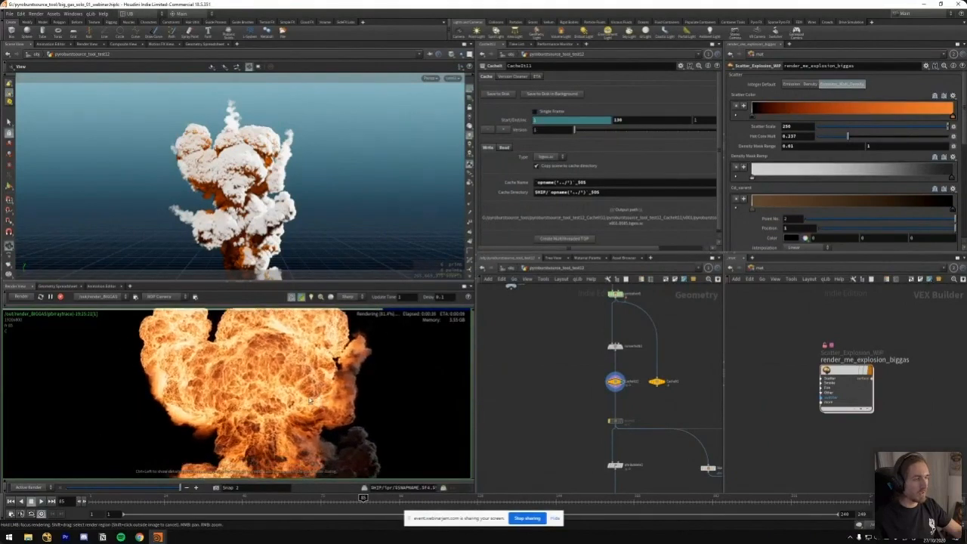
middle_click_drag(213, 419, 189, 445)
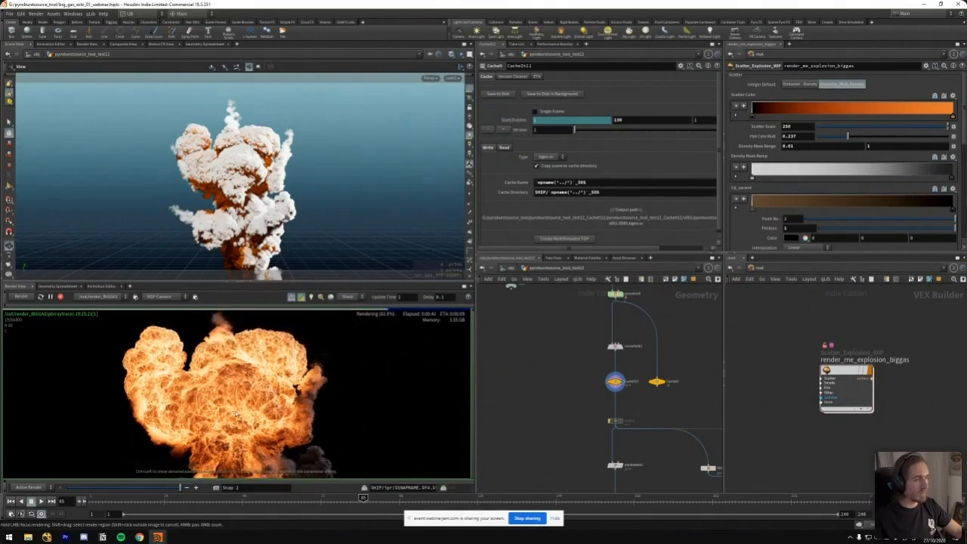
scroll(233, 391, "down", 1)
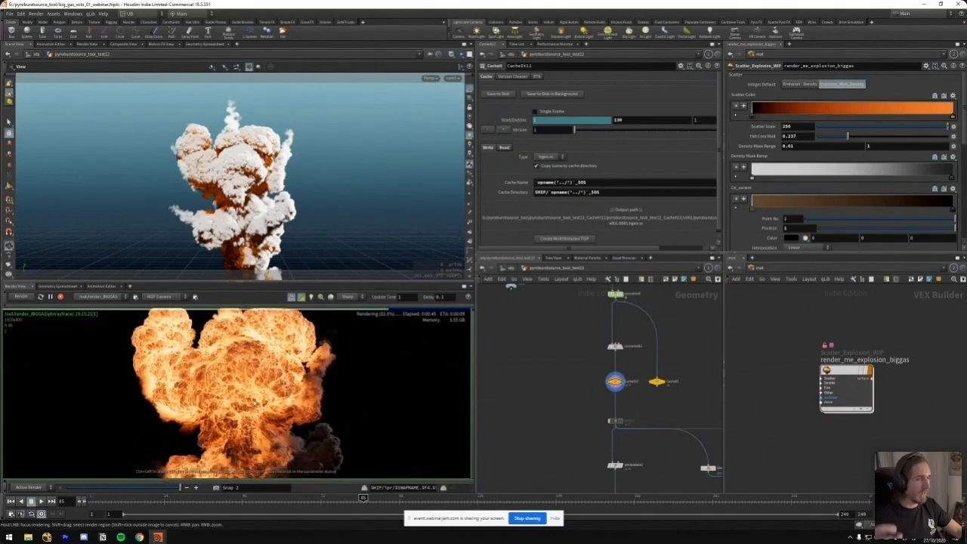
middle_click_drag(251, 406, 260, 411)
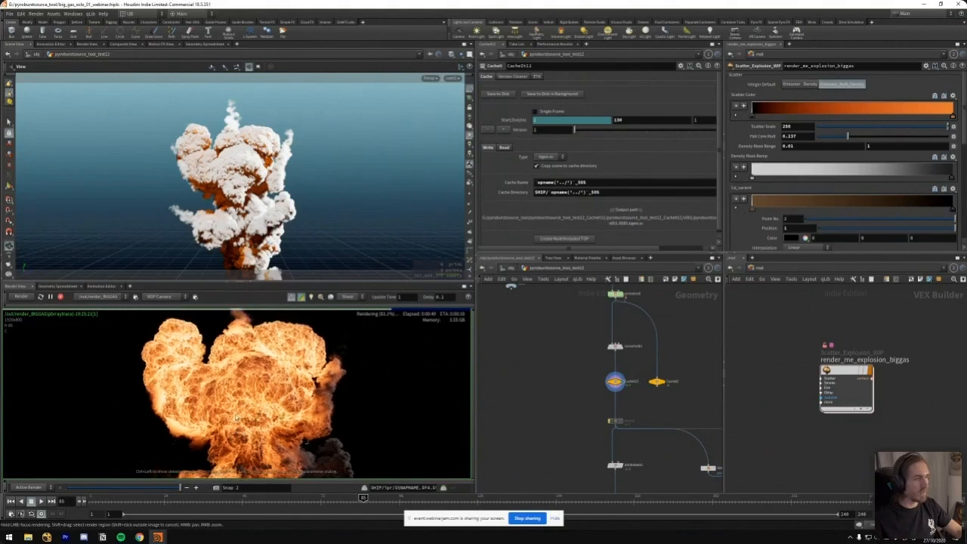
scroll(192, 438, "down", 3)
scroll(257, 408, "up", 2)
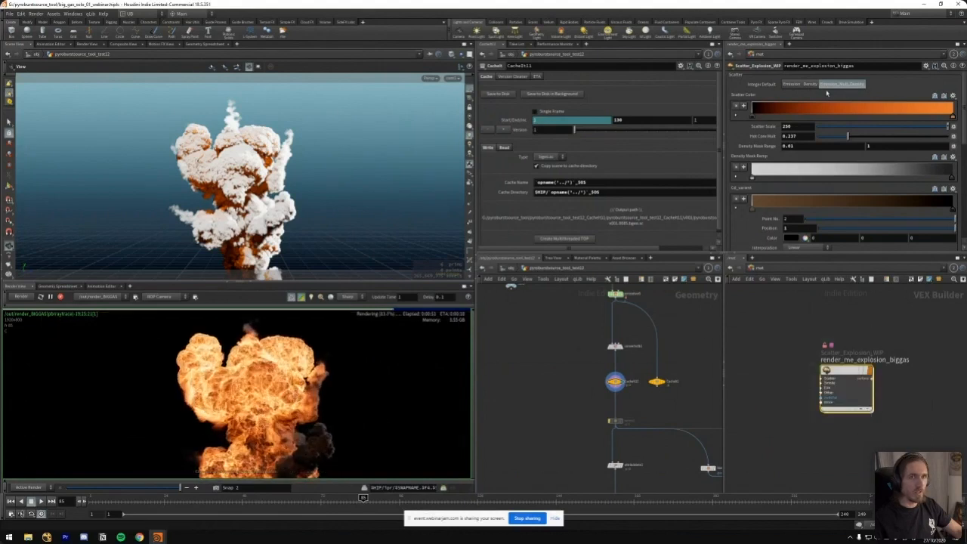
Set the explosion shader's Integer Default to Emission and lower the render view's display brightness to 0.5
left_click(792, 84)
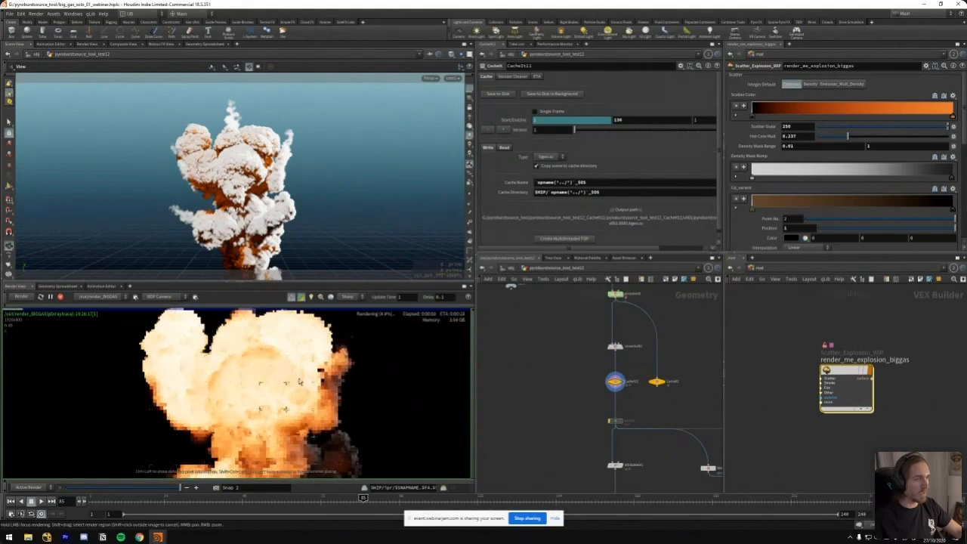
scroll(208, 432, "down", 1)
left_click(219, 487)
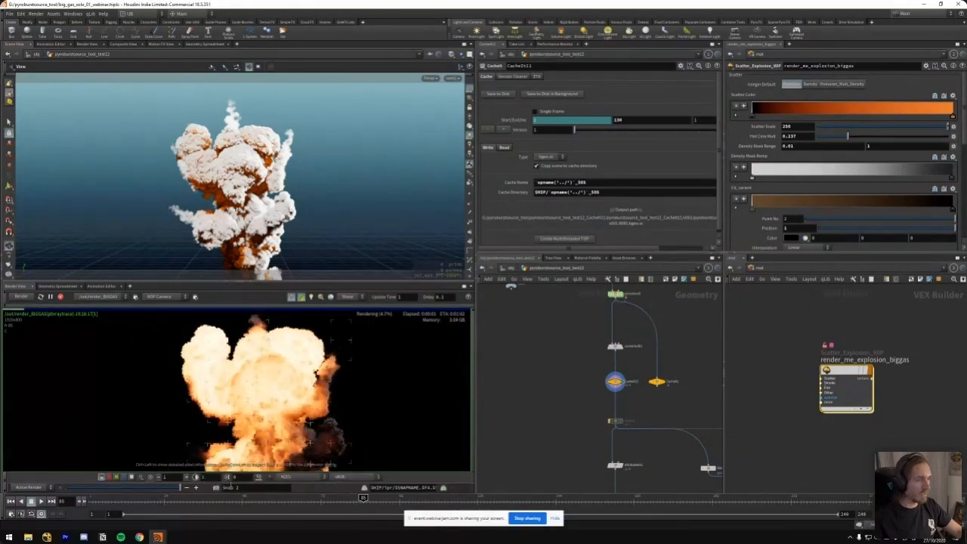
left_click(172, 478)
type("0.5")
key("Return")
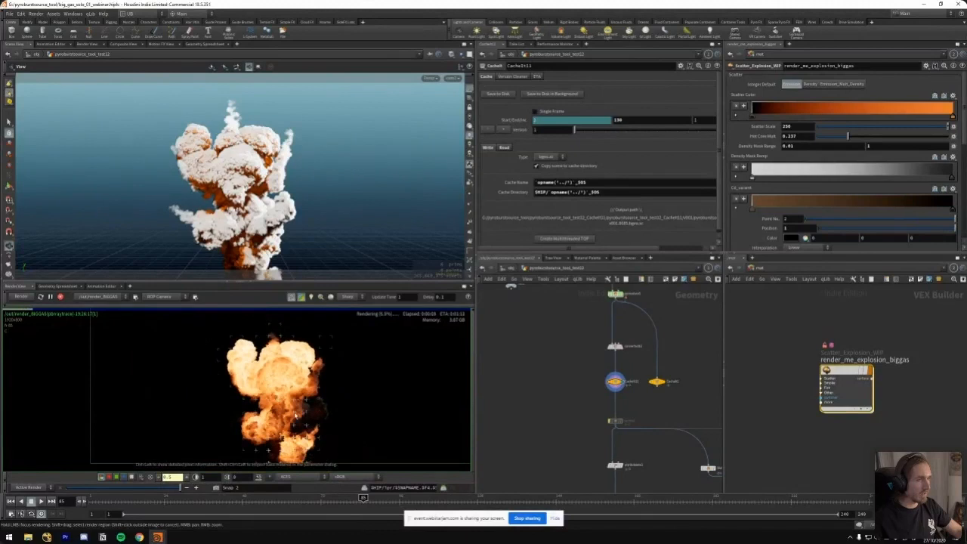
Inspect the emission-only fireball render up close and set Integer Default back to Emission_Mult_Density
scroll(290, 382, "up", 1)
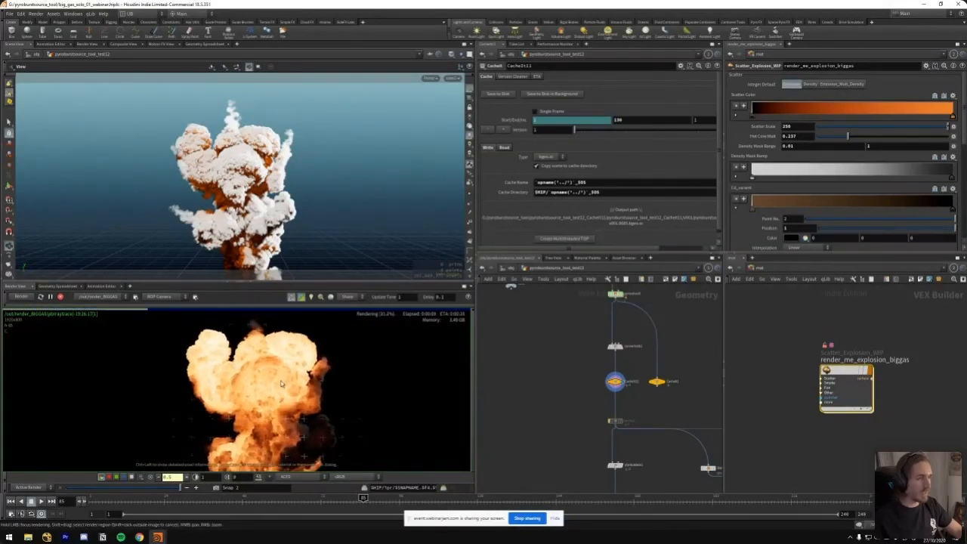
middle_click_drag(306, 389, 272, 385)
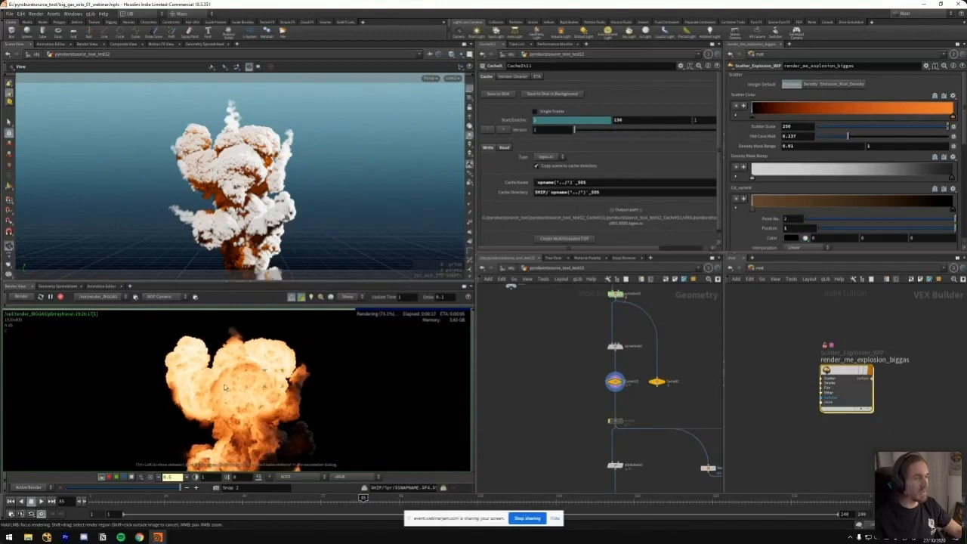
middle_click_drag(274, 402, 253, 384)
scroll(254, 384, "down", 2)
scroll(227, 378, "up", 2)
middle_click_drag(222, 369, 238, 376)
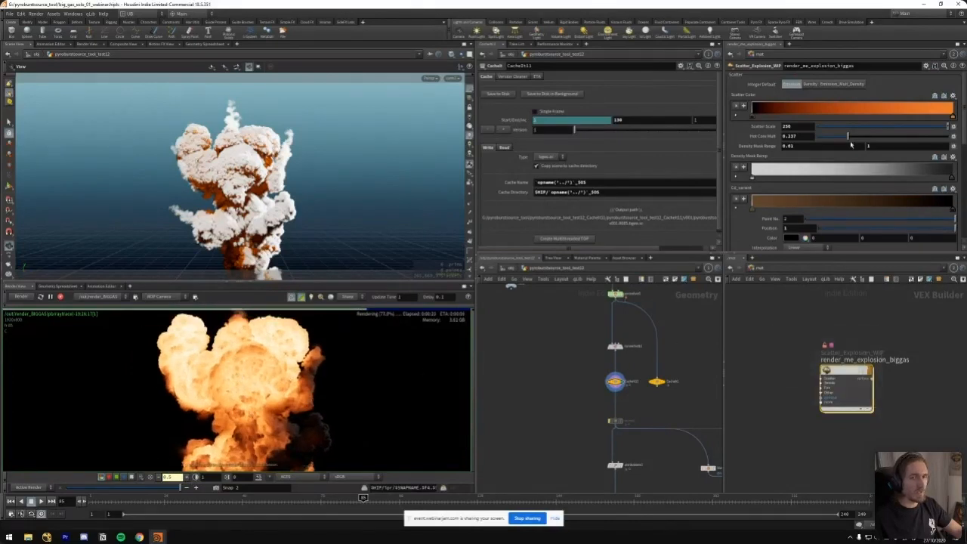
left_click(842, 84)
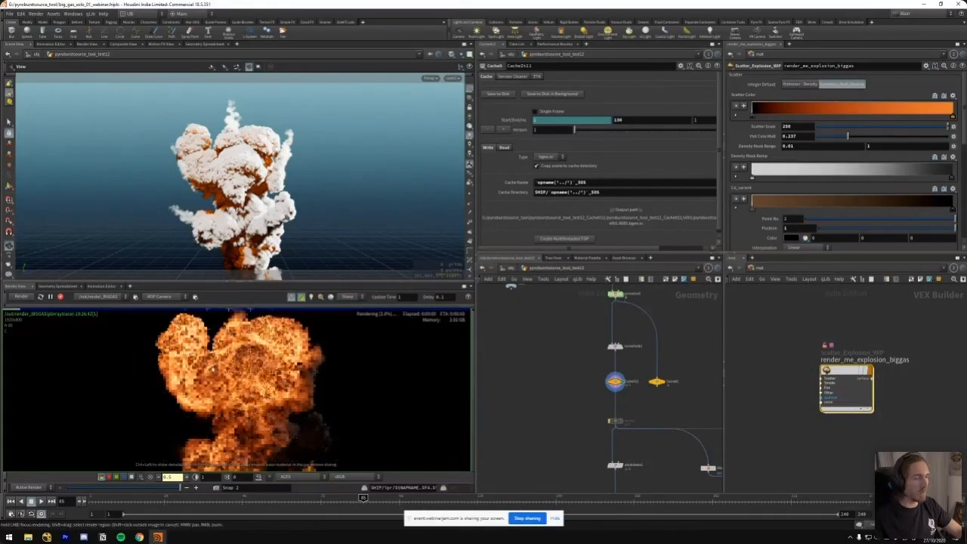
Set Integer Default to Density, restore the display brightness to 1 and inspect the density pattern in the render
left_click(809, 84)
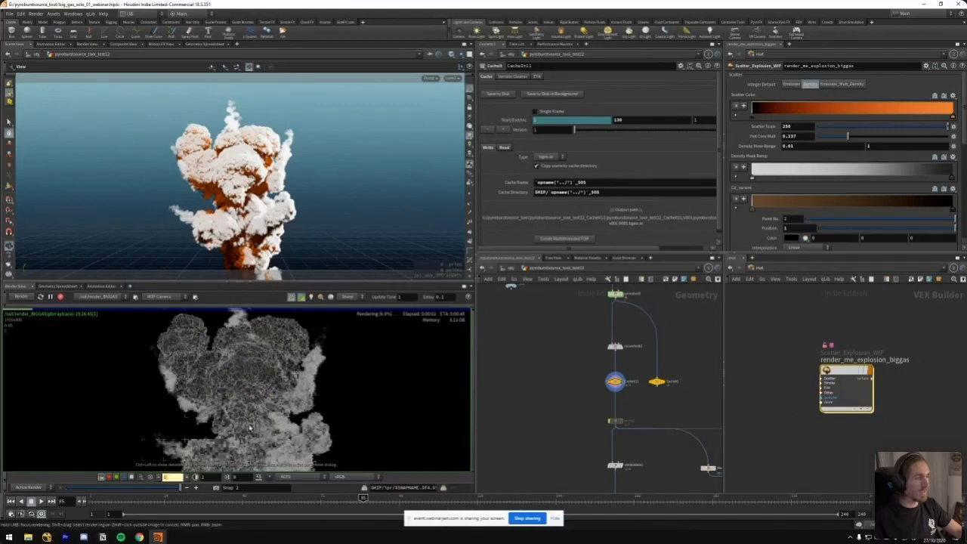
scroll(279, 392, "up", 3)
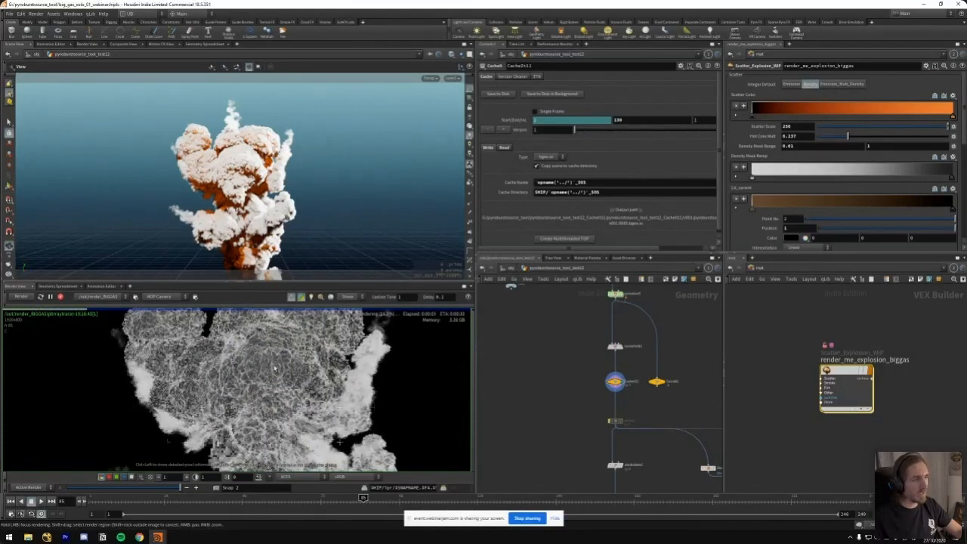
scroll(288, 364, "down", 3)
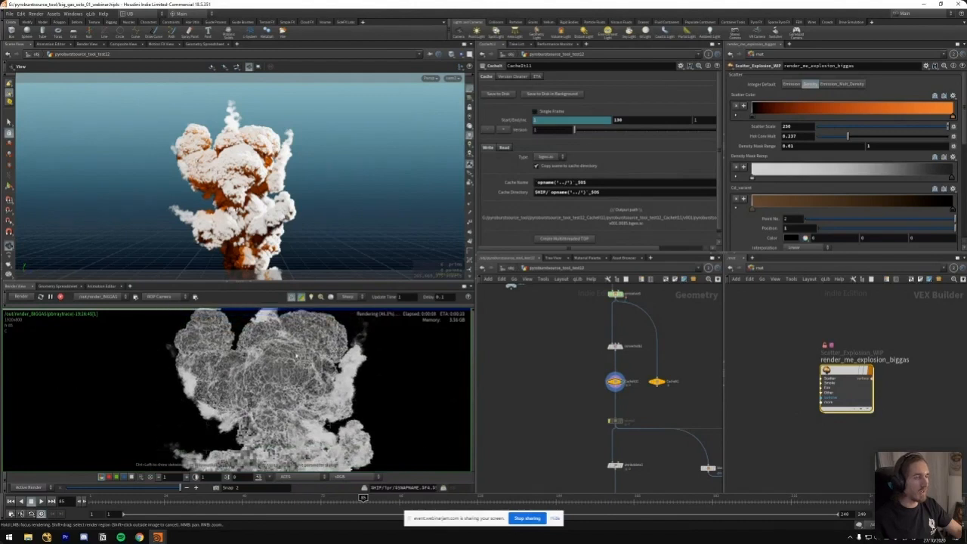
middle_click_drag(295, 361, 291, 372)
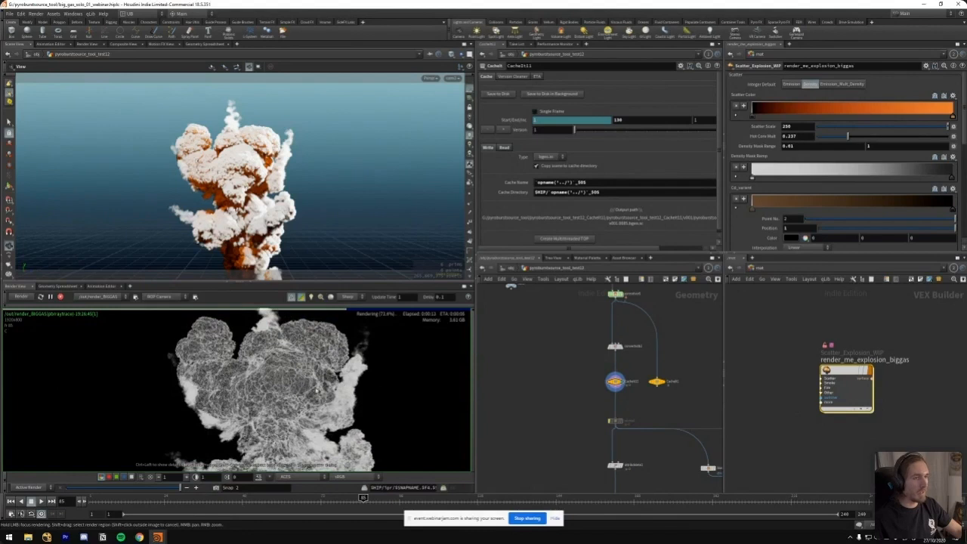
Set the explosion shader's Integer Default back to Emission_Mult_Density after framing the density render
scroll(300, 413, "down", 2)
middle_click_drag(300, 414, 294, 390)
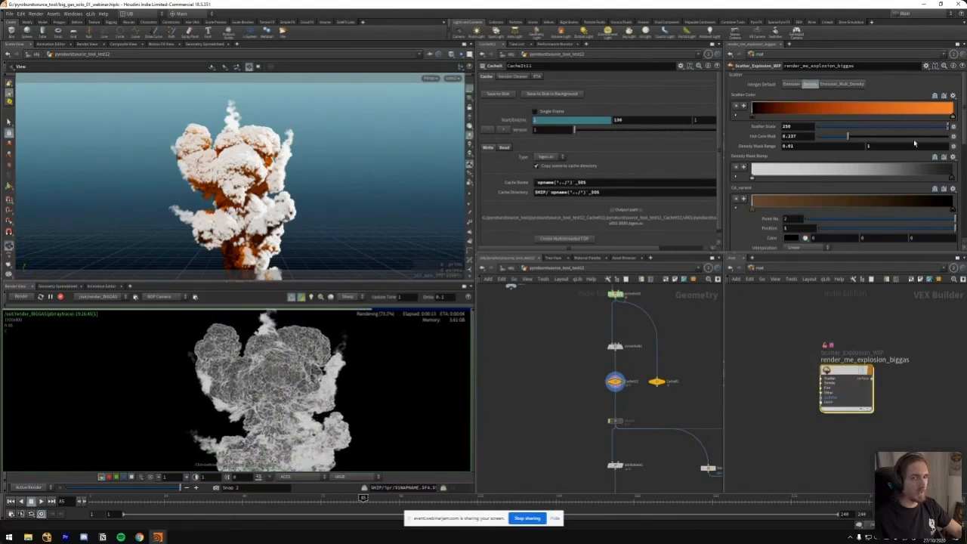
left_click(841, 84)
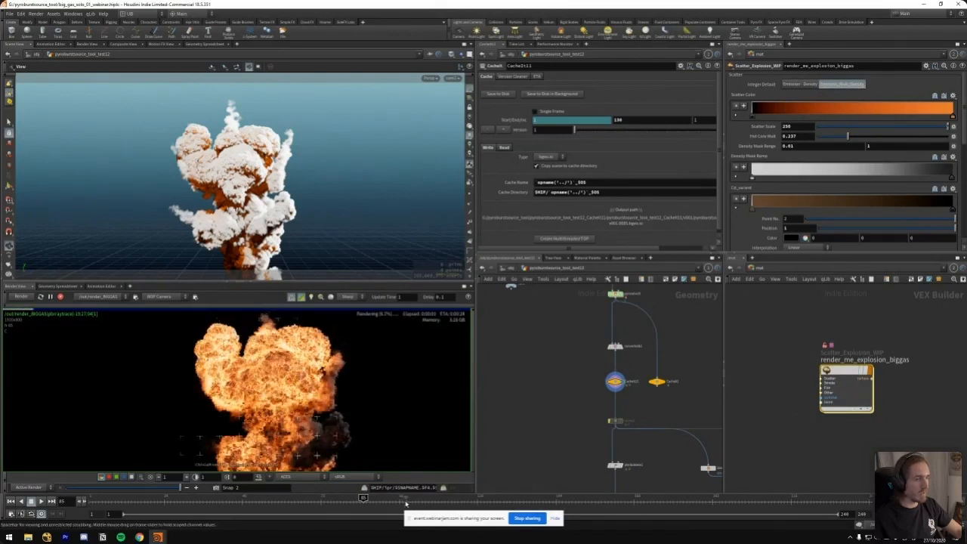
Examine the combined emission and density render of the explosion enlarged, cycling through its image planes
scroll(321, 365, "up", 2)
key("ctrl+b")
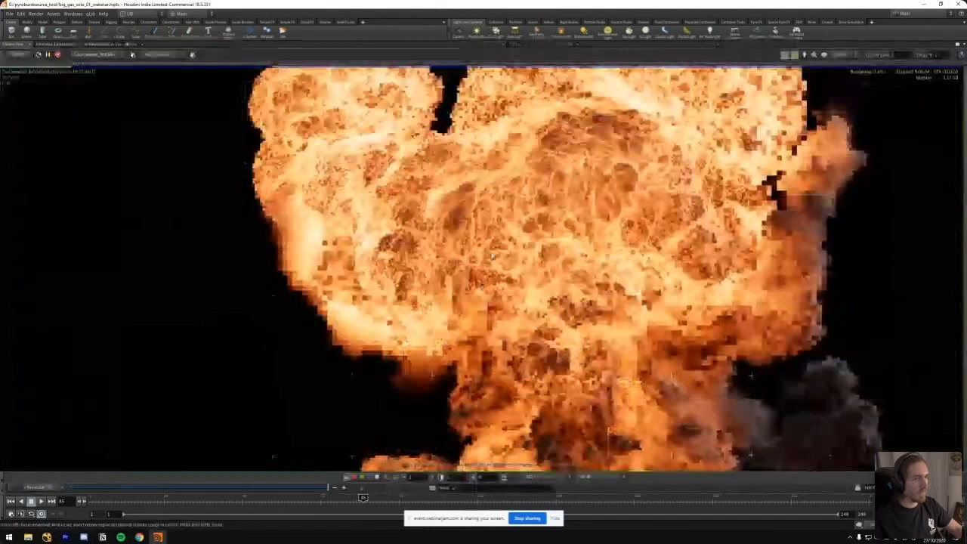
middle_click_drag(523, 242, 501, 246)
key("Page_Down")
key("Page_Down")
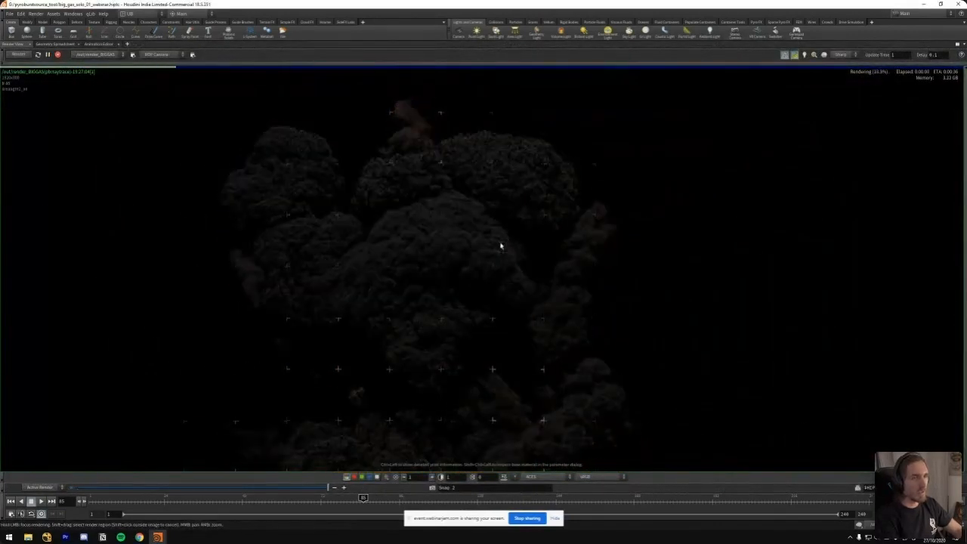
key("Page_Down")
key("Page_Down")
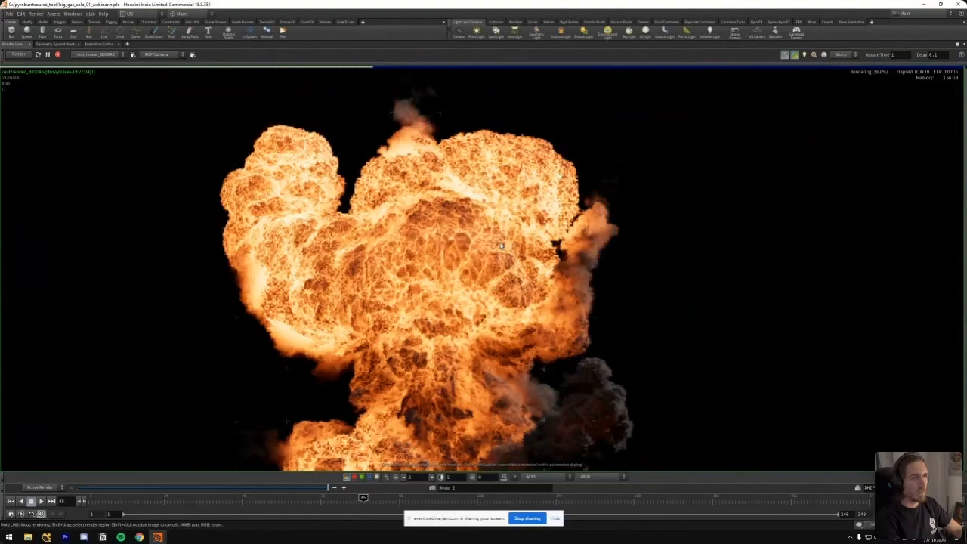
scroll(654, 268, "down", 3)
middle_click_drag(581, 340, 449, 285)
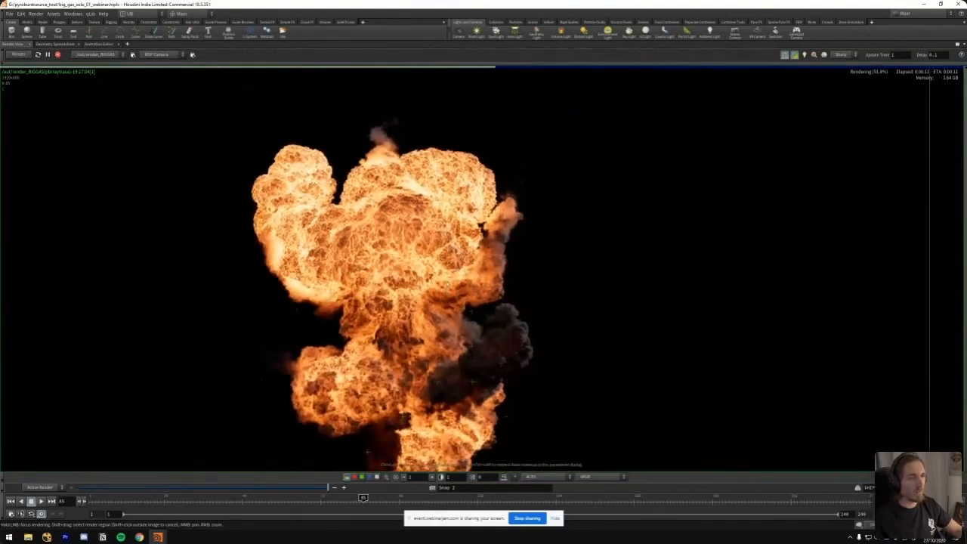
key("ctrl+b")
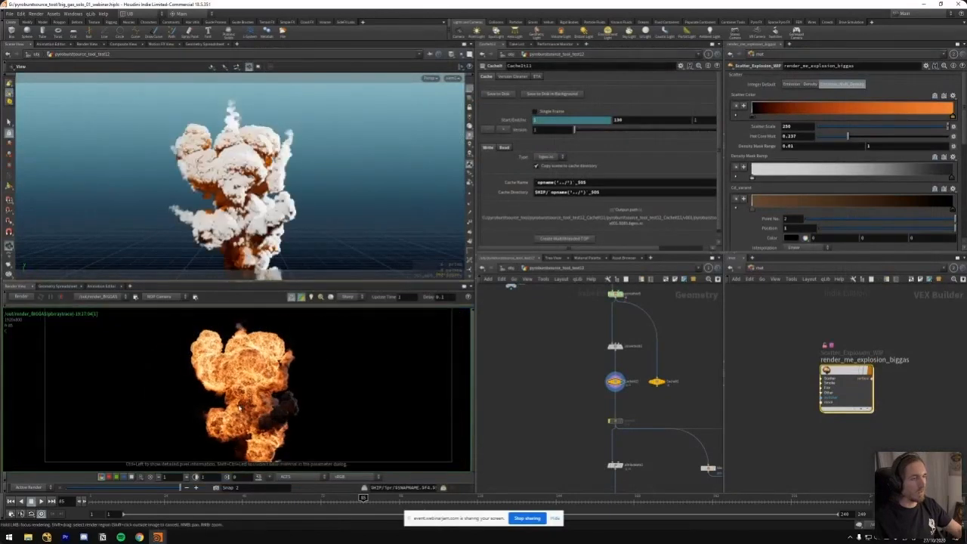
Switch to Premiere Pro and replay the night-time industrial explosion clip around 00:03:47 to study its fireballs
left_click(66, 537)
left_click_drag(415, 360, 499, 360)
key("space")
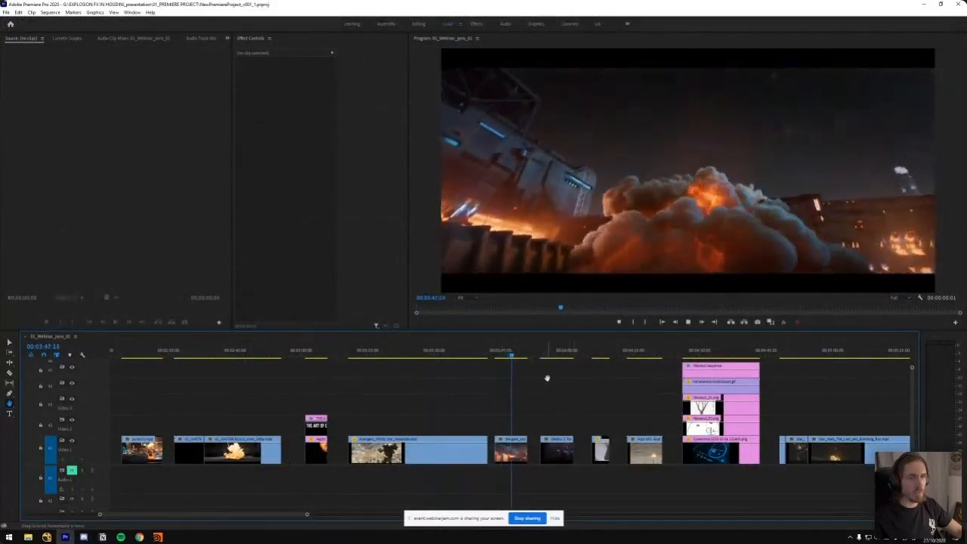
key("space")
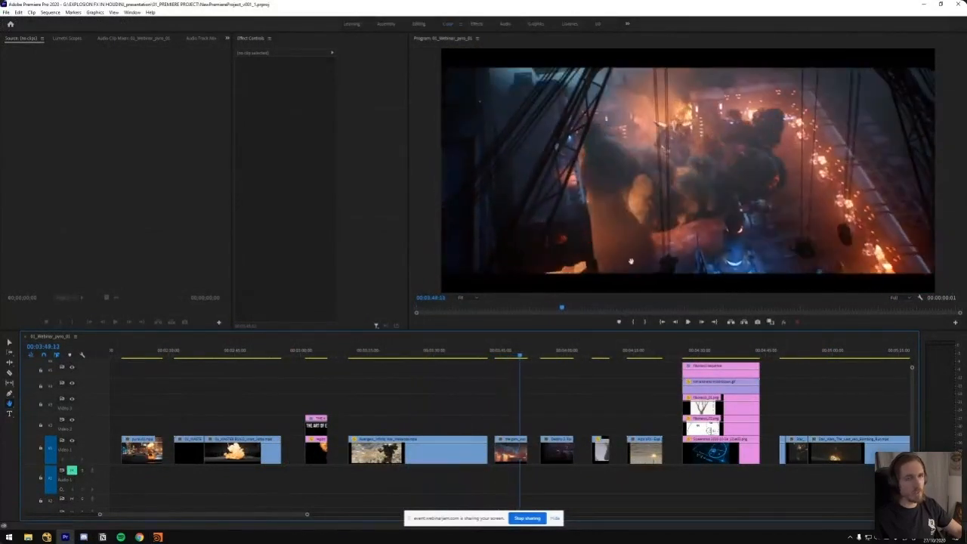
left_click_drag(521, 356, 513, 357)
key("space")
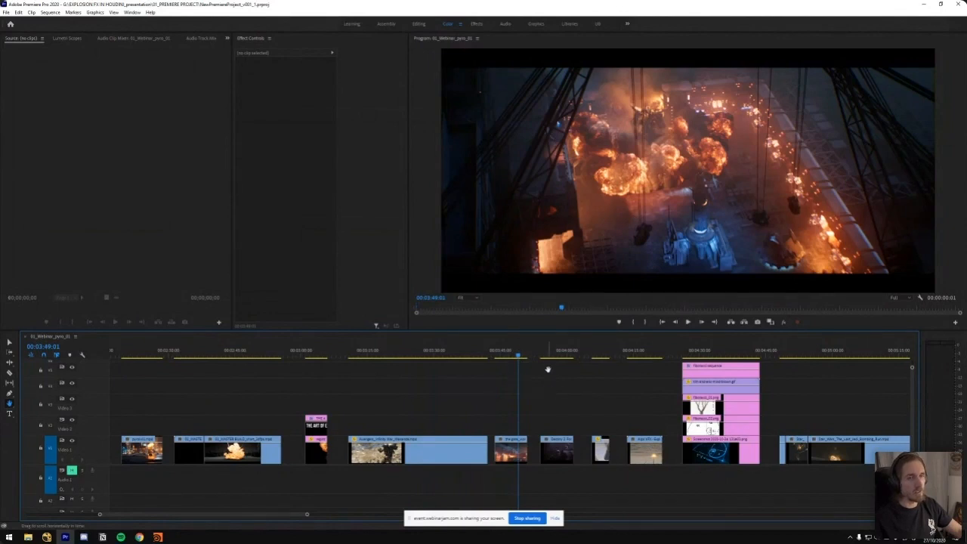
Play the Destiny 2 explosion shot around 00:03:58 and compare it with the harbour explosion at 00:02:41
left_click_drag(556, 355, 559, 357)
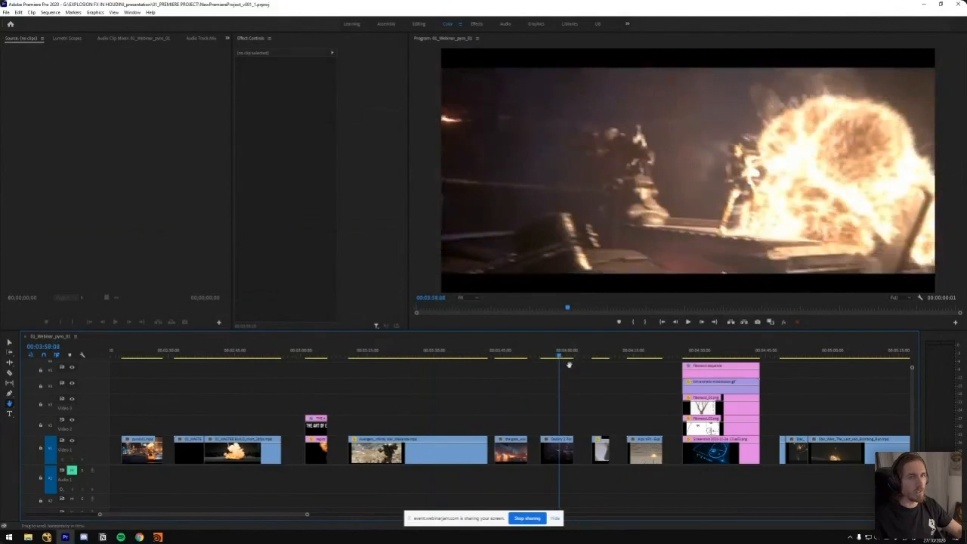
key("space")
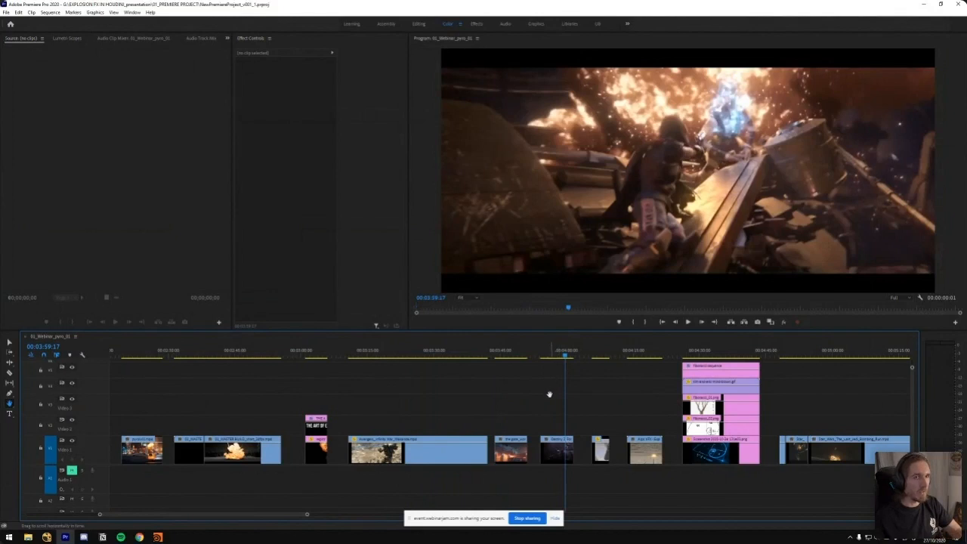
scroll(522, 401, "right", 3)
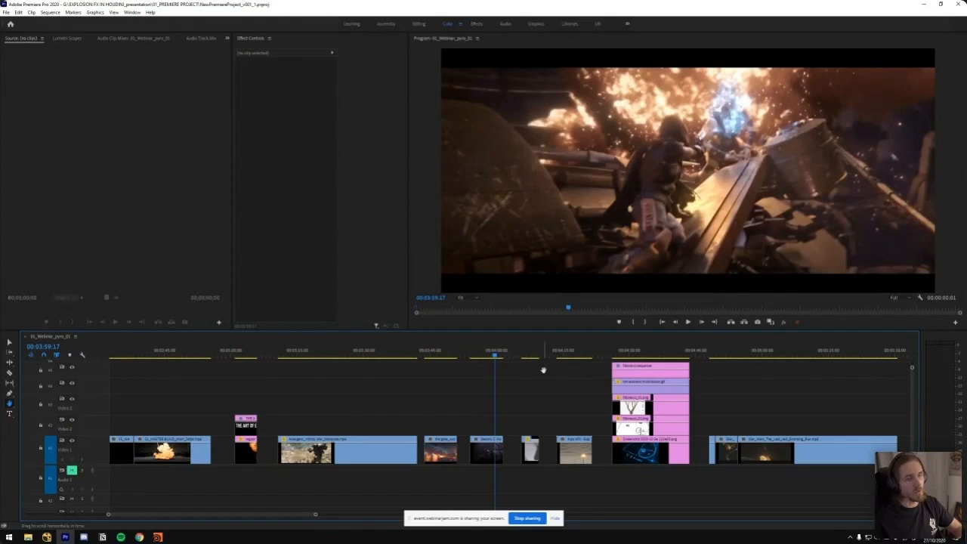
left_click_drag(170, 364, 149, 357)
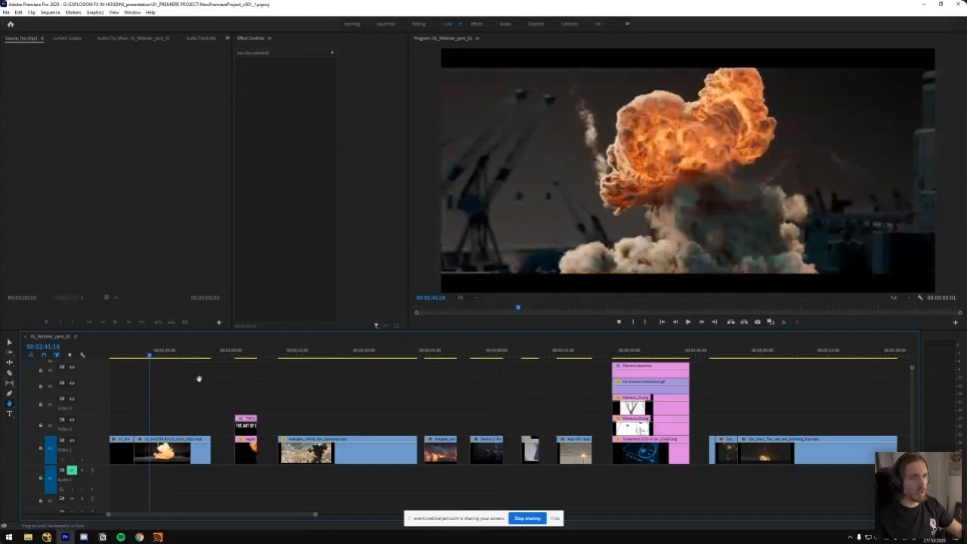
Replay the Destiny 2 clip and examine the fire texture of its explosion in the maximized Program monitor
left_click(479, 354)
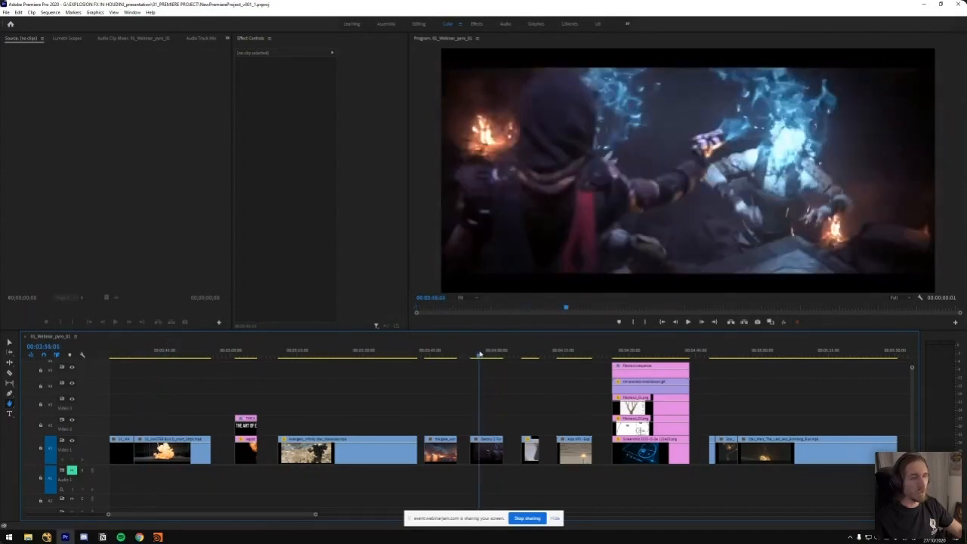
key("space")
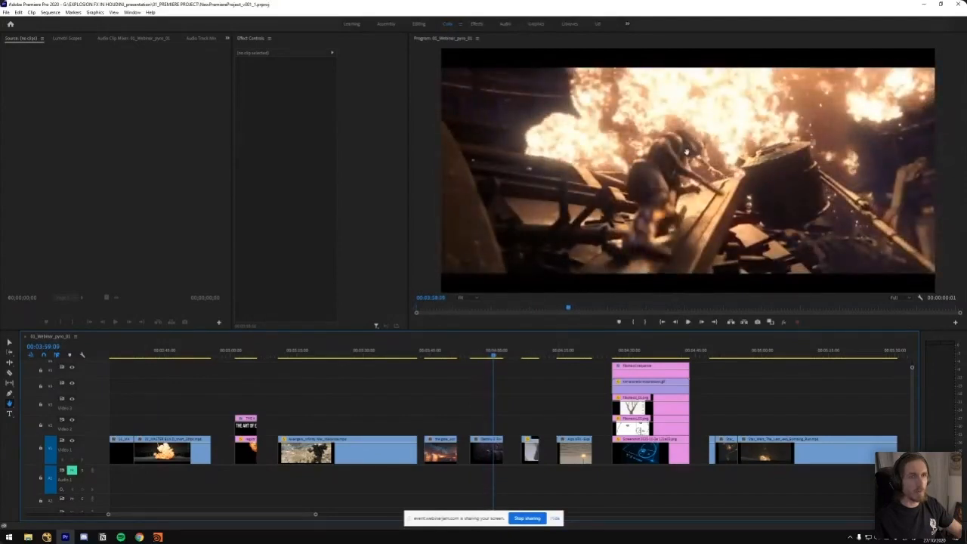
key("grave")
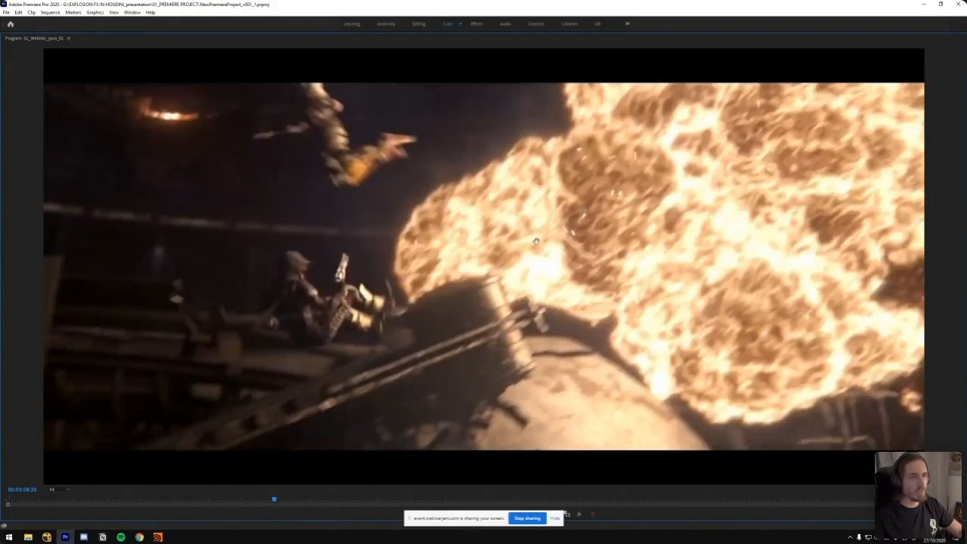
key("grave")
Play the Days Gone clip from about 00:04:07 and examine its daylight explosion in the maximized Program monitor
left_click_drag(516, 359, 527, 355)
left_click(696, 184)
key("space")
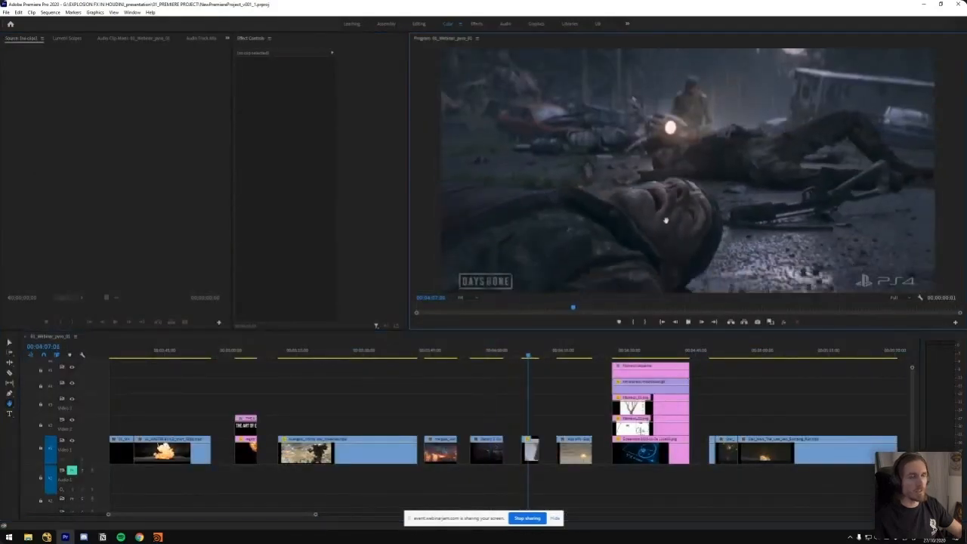
key("space")
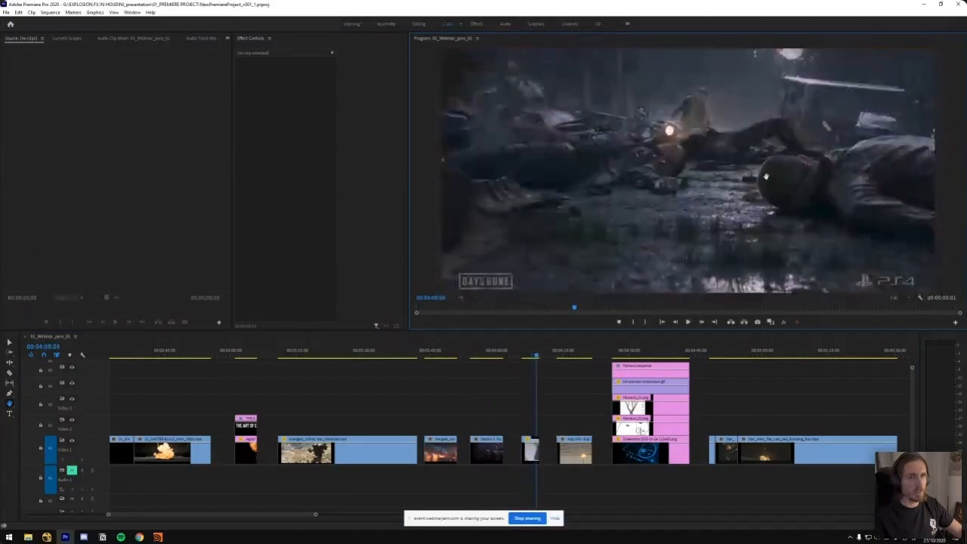
key("grave")
key("space")
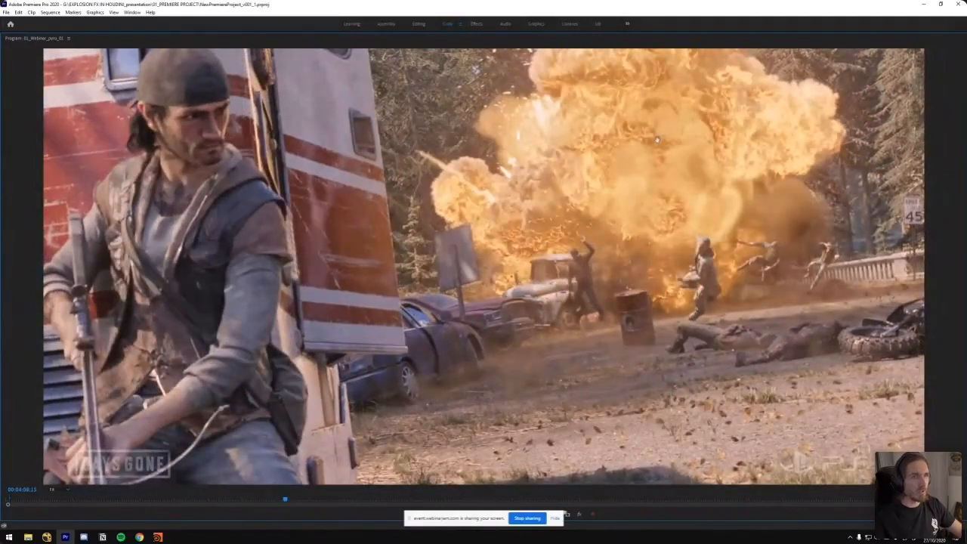
Find the real fireball footage at about 00:12:14 in the sequence and examine its flames in the maximized Program monitor
key("grave")
left_click(520, 386)
key("minus")
key("minus")
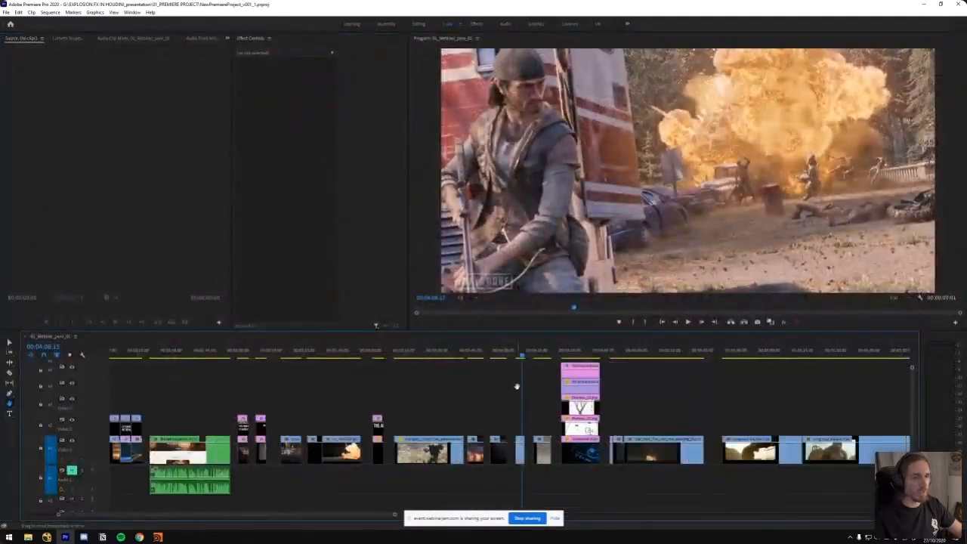
key("minus")
left_click(551, 353)
key("equal")
key("equal")
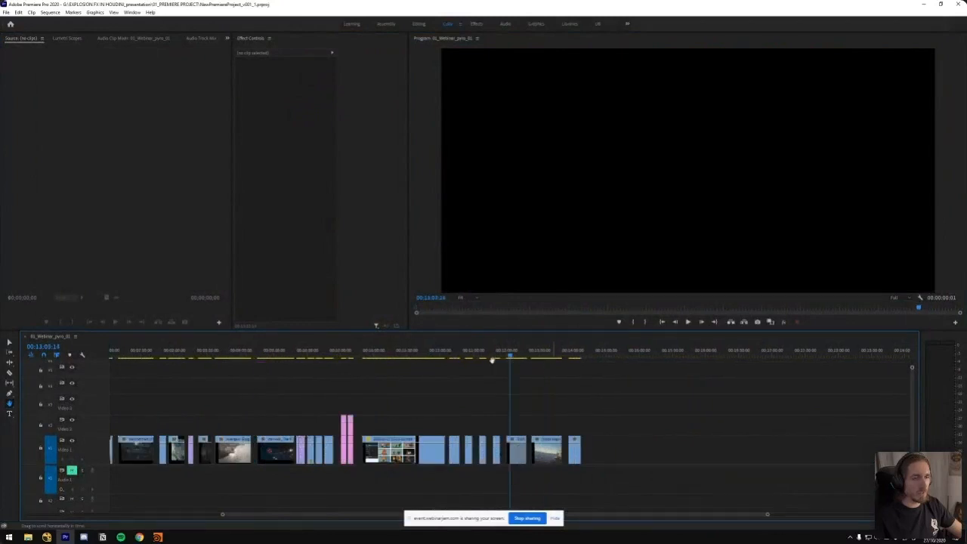
left_click_drag(483, 360, 287, 370)
key("space")
key("grave")
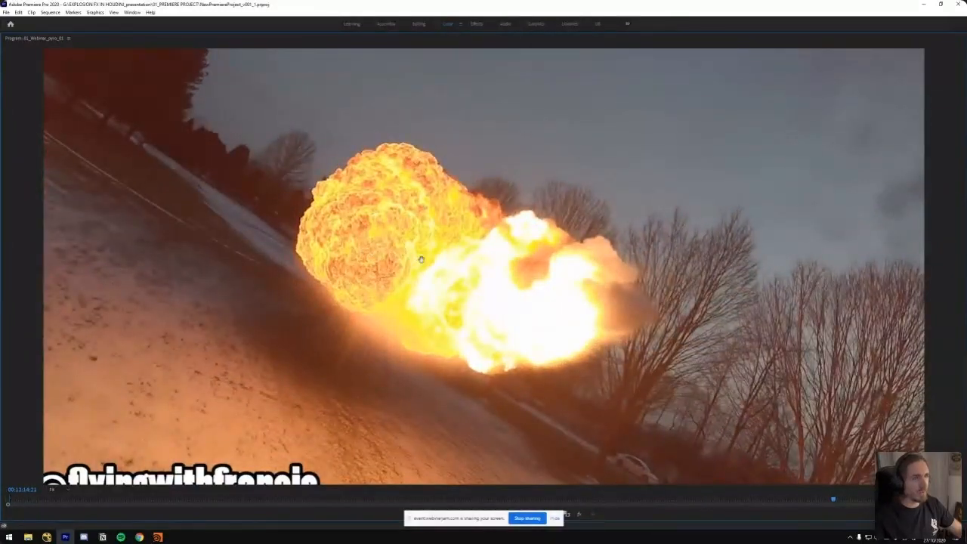
key("grave")
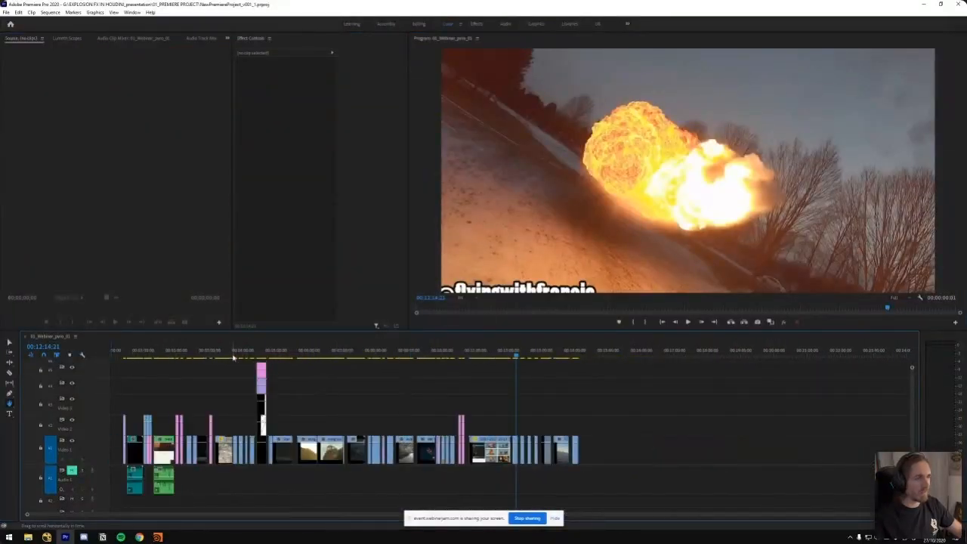
Return to the Days Gone clip in the sequence and scrub through its explosion around 00:04:08
left_click(170, 355)
key("equal")
key("equal")
key("minus")
left_click_drag(487, 356, 644, 364)
key("equal")
key("minus")
left_click_drag(340, 356, 204, 361)
key("equal")
left_click_drag(484, 358, 598, 361)
key("equal")
left_click_drag(514, 358, 523, 358)
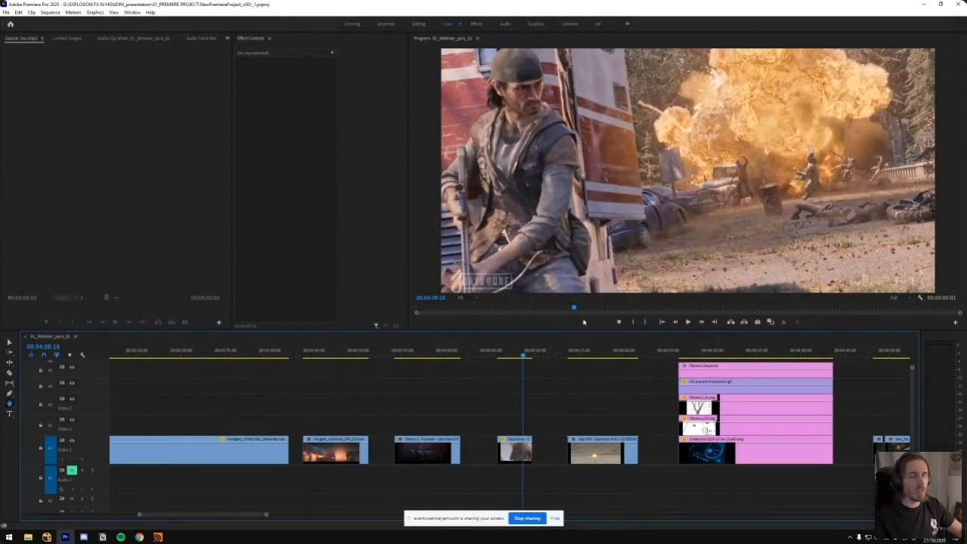
mouse_move(525, 358)
left_mouse_down()
mouse_move(514, 358)
mouse_move(524, 359)
left_mouse_up()
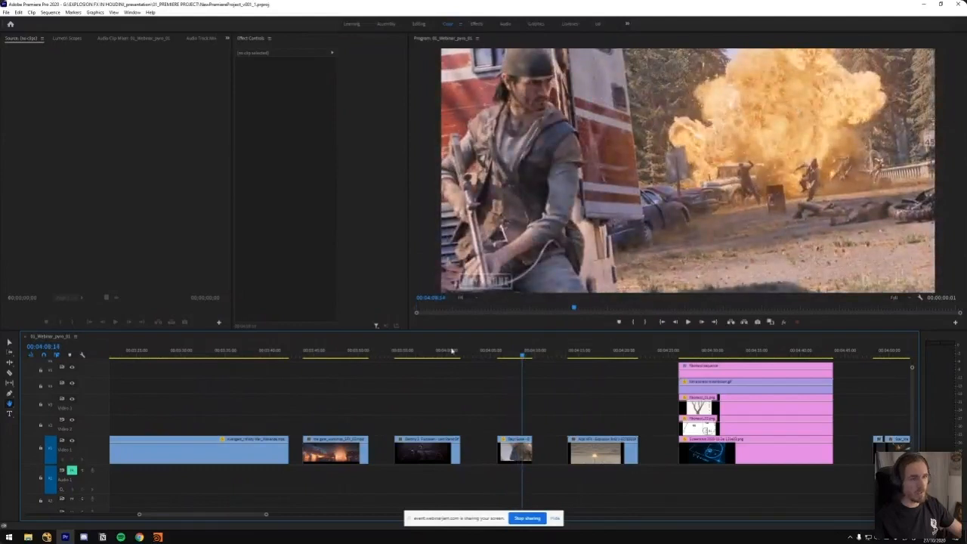
Compare the earlier harbour explosion clip with the start of the Days Gone explosion
key("minus")
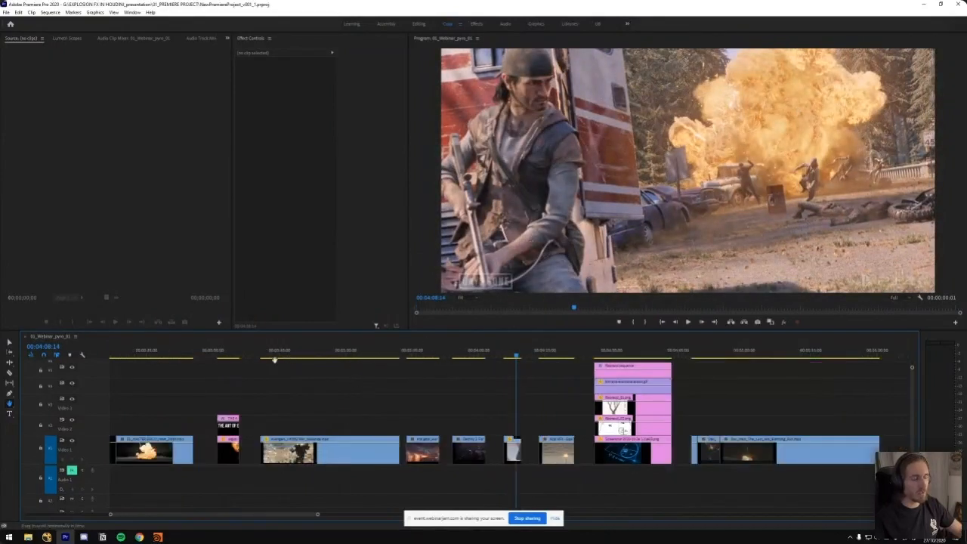
left_click_drag(155, 358, 189, 362)
left_click(508, 358)
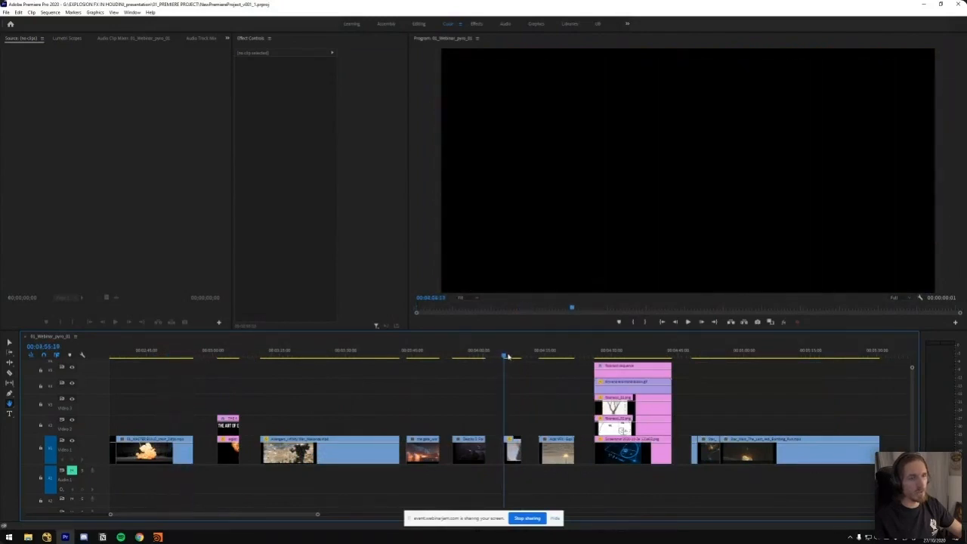
key("equal")
left_click_drag(522, 358, 521, 359)
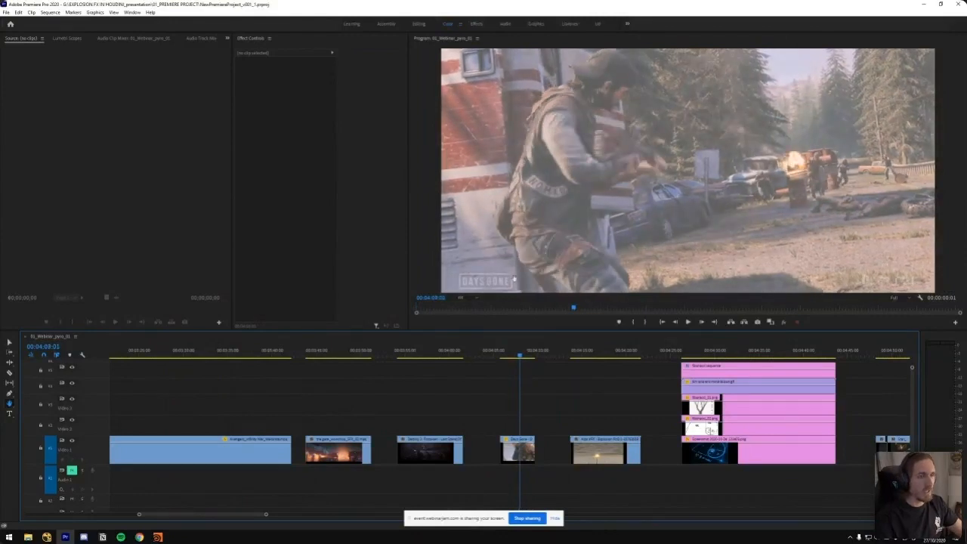
Enlarge the Program monitor in both width and height and replay the Days Gone explosion in it
left_click_drag(407, 262, 310, 262)
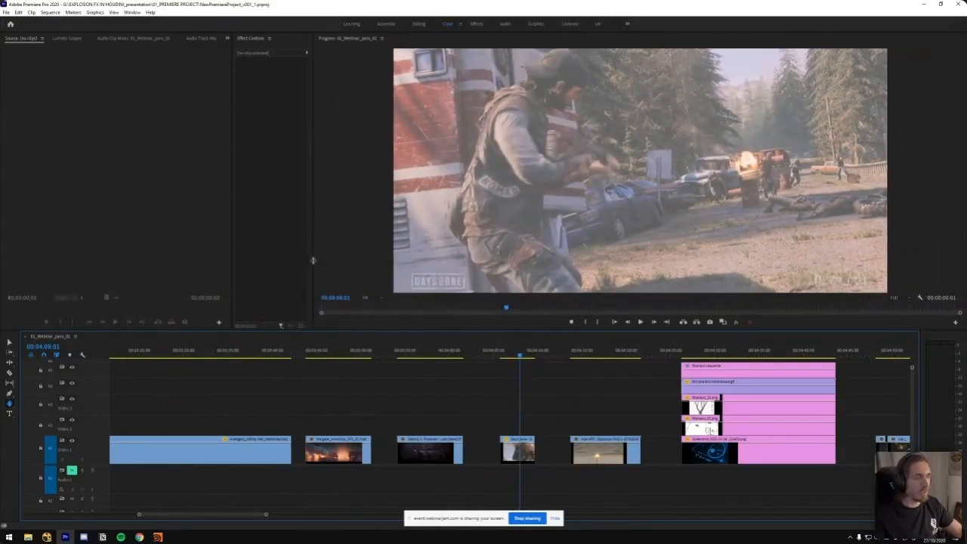
left_click_drag(477, 331, 478, 344)
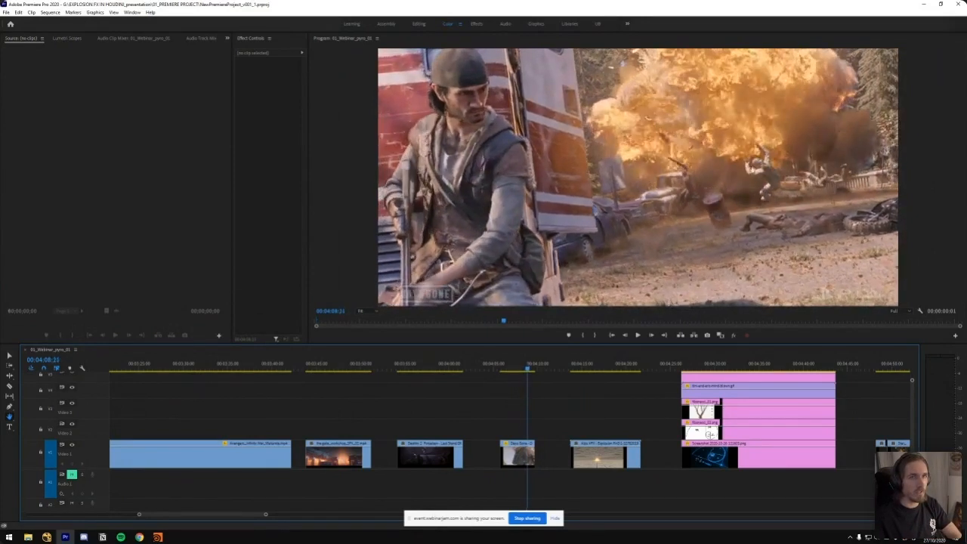
left_click_drag(522, 370, 526, 371)
key("space")
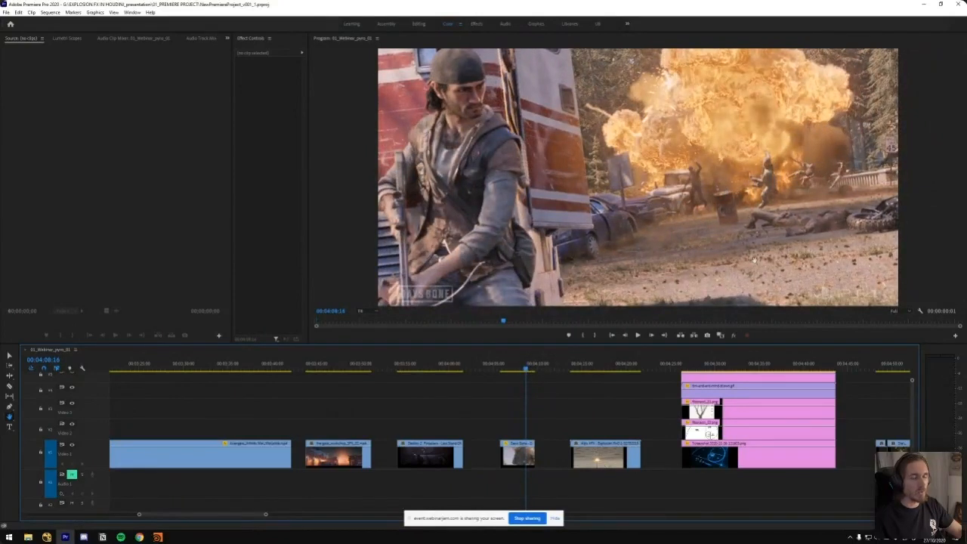
mouse_move(525, 369)
left_mouse_down()
mouse_move(537, 371)
mouse_move(518, 370)
mouse_move(529, 370)
mouse_move(528, 387)
left_mouse_up()
Play the Alps VFX explosion clip from about 00:04:17 to 00:04:19 to study how its fire turns into smoke
left_click_drag(580, 369, 614, 373)
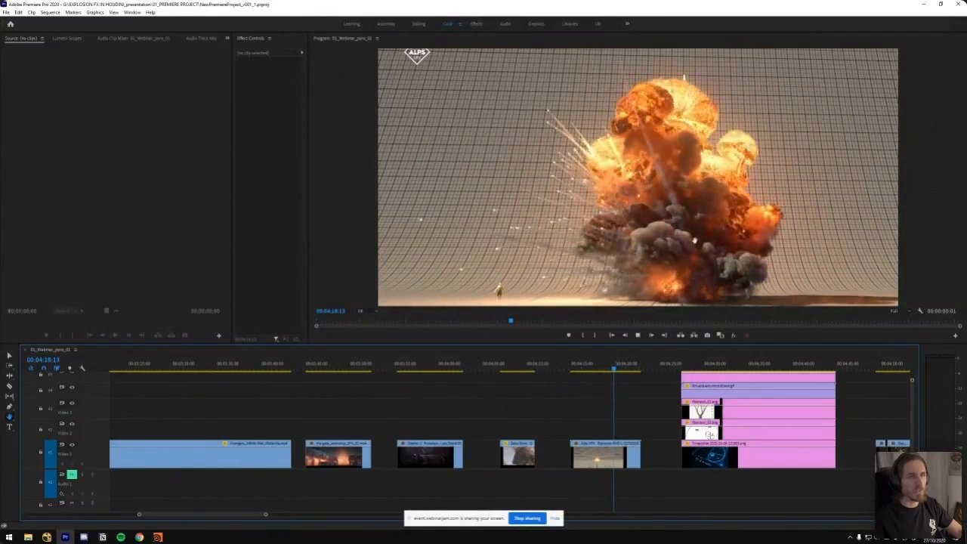
left_click(610, 370)
key("space")
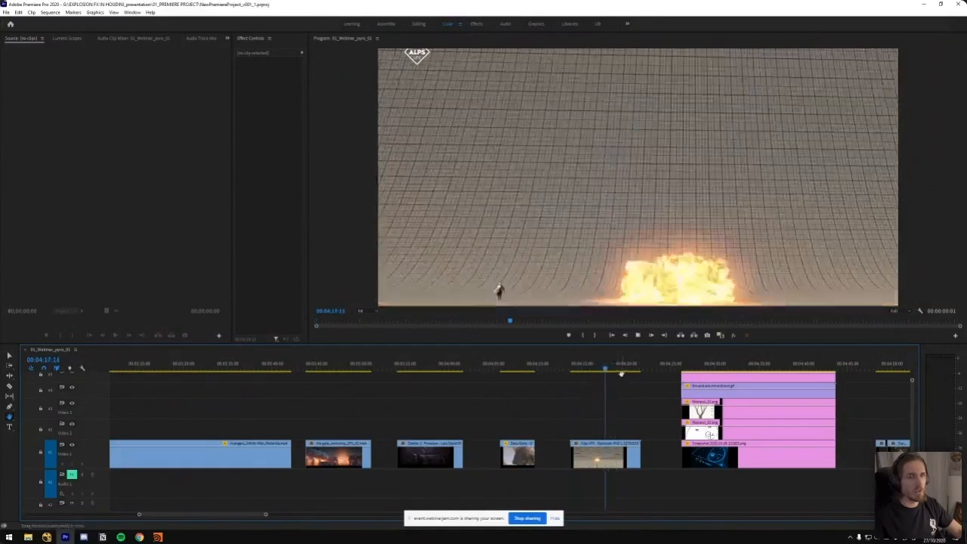
key("space")
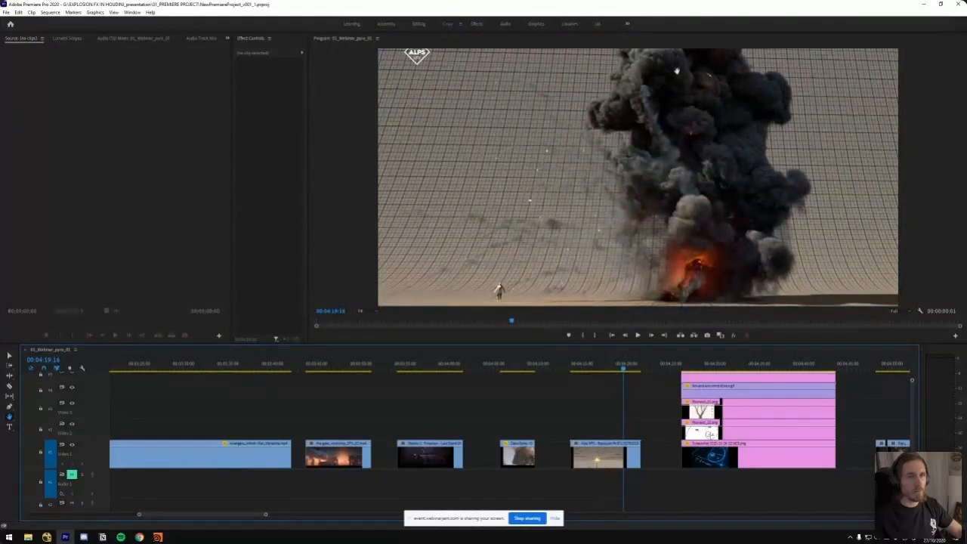
Scrub back through the Alps VFX explosion clip and replay it, stopping at about 00:04:17
left_click_drag(625, 370, 599, 371)
key("space")
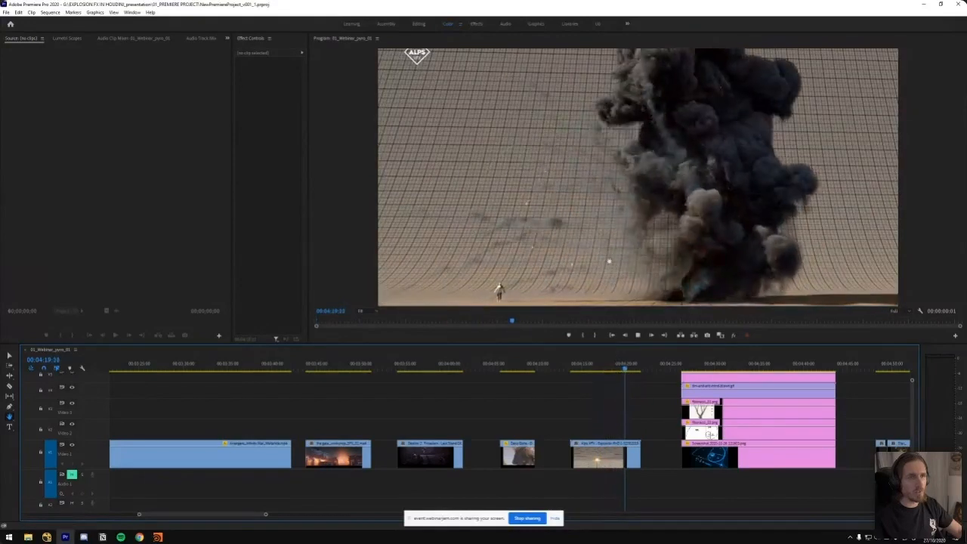
left_click_drag(628, 368, 594, 369)
key("space")
Show more of the sequence and play the Fibonacci Sequence slide to about 00:04:39
key("space")
key("minus")
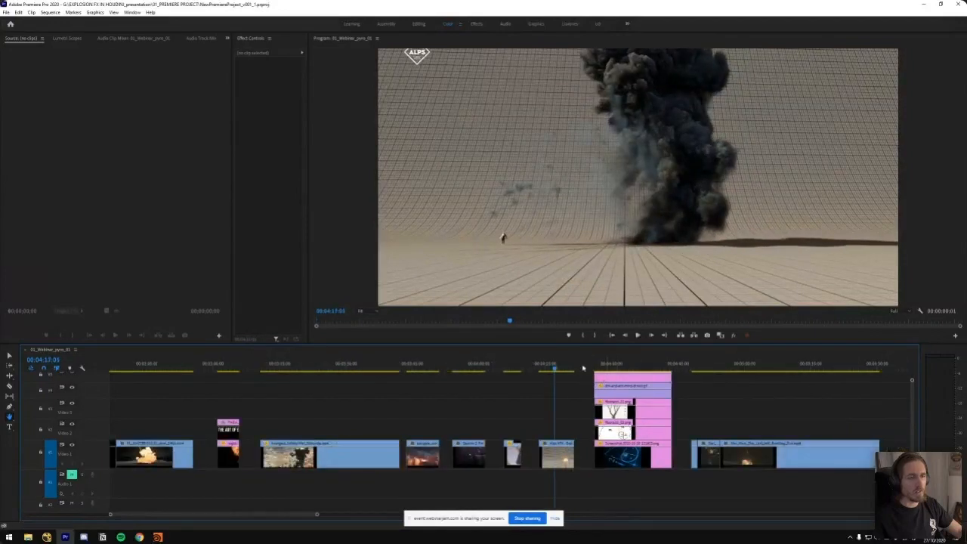
left_click(592, 368)
key("space")
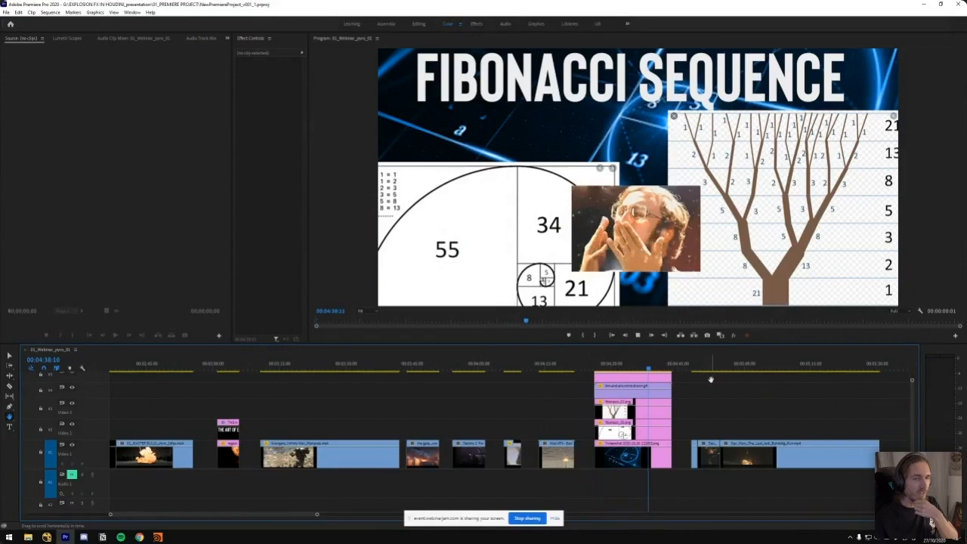
left_click_drag(658, 369, 651, 369)
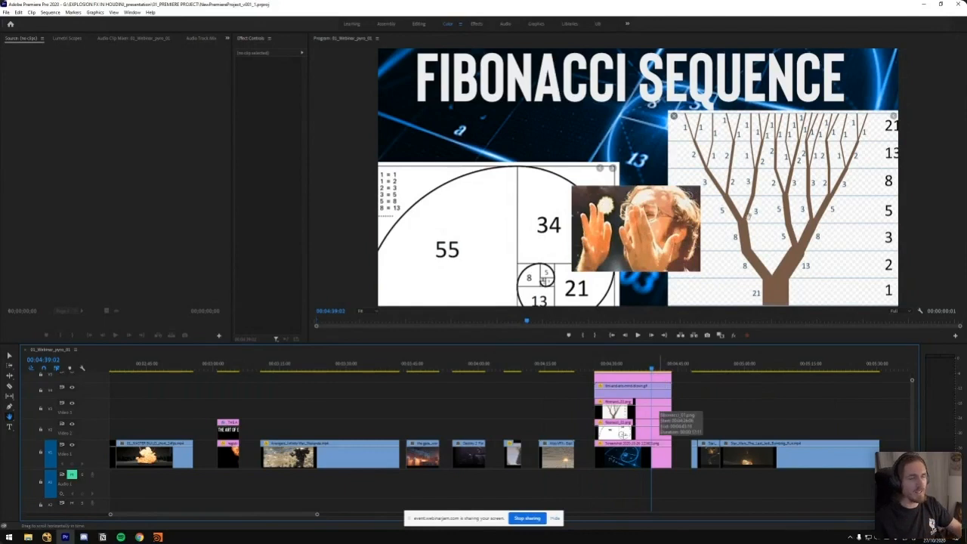
left_click_drag(657, 368, 660, 371)
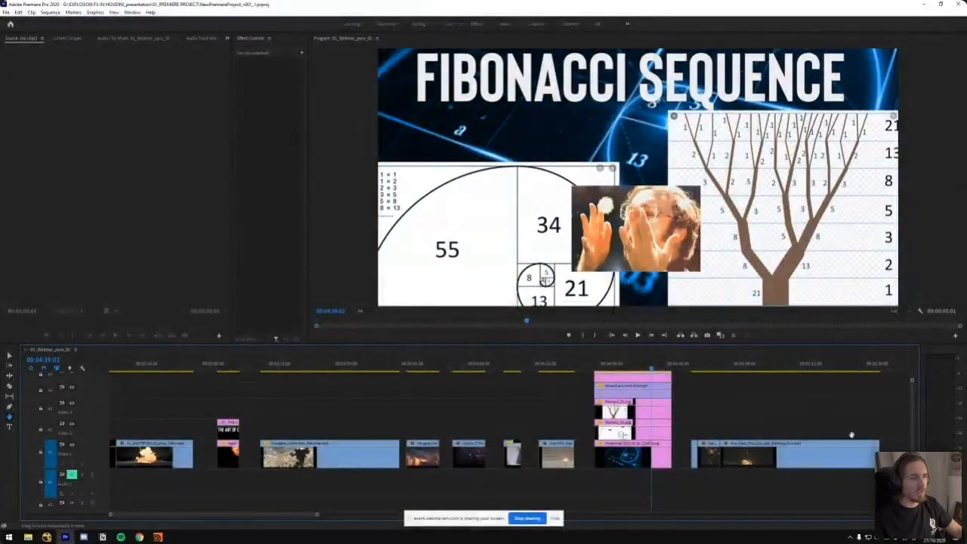
Open the snip of the Fibonacci slide in Snip & Sketch, draw a red graph with a rising curve on it, and close it
left_click(898, 174)
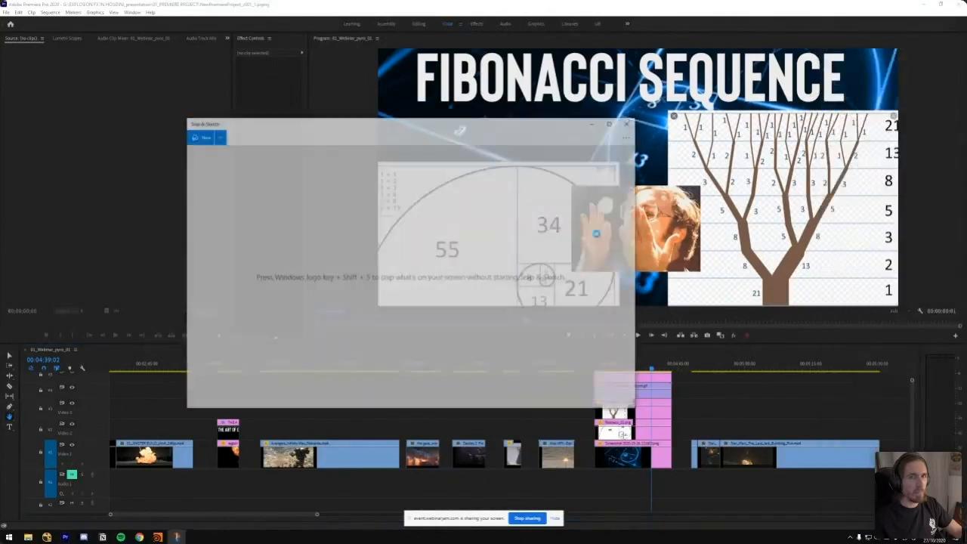
mouse_move(299, 214)
left_mouse_down()
mouse_move(285, 318)
mouse_move(514, 323)
left_mouse_up()
mouse_move(286, 314)
left_mouse_down()
mouse_move(386, 312)
mouse_move(465, 272)
mouse_move(493, 215)
left_mouse_up()
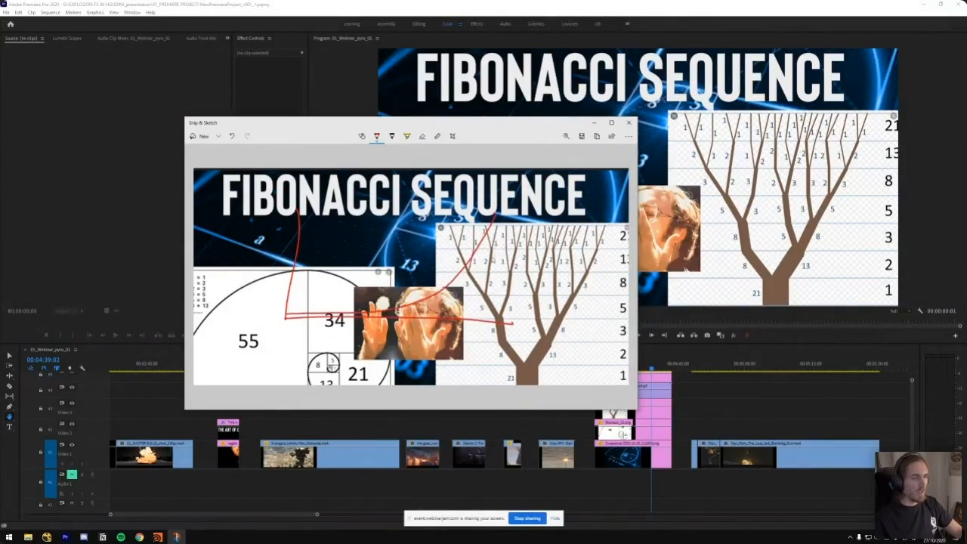
mouse_move(494, 231)
left_mouse_down()
mouse_move(483, 257)
mouse_move(488, 283)
mouse_move(464, 312)
left_mouse_up()
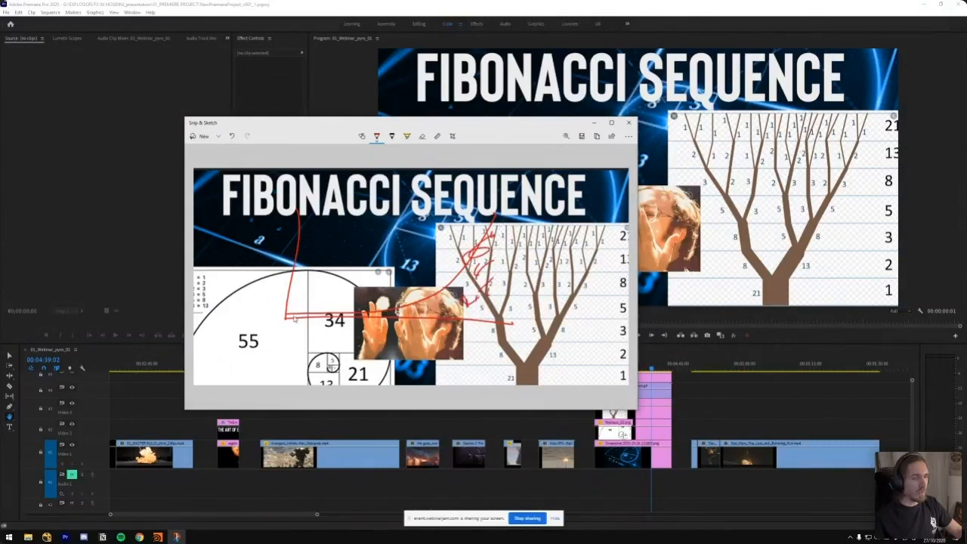
mouse_move(436, 296)
left_mouse_down()
mouse_move(412, 314)
mouse_move(424, 324)
left_mouse_up()
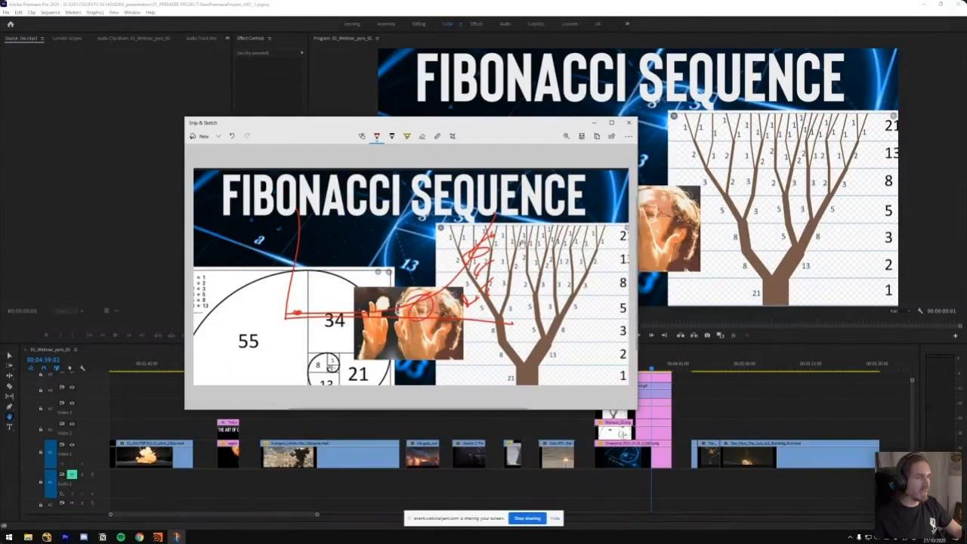
left_click(629, 122)
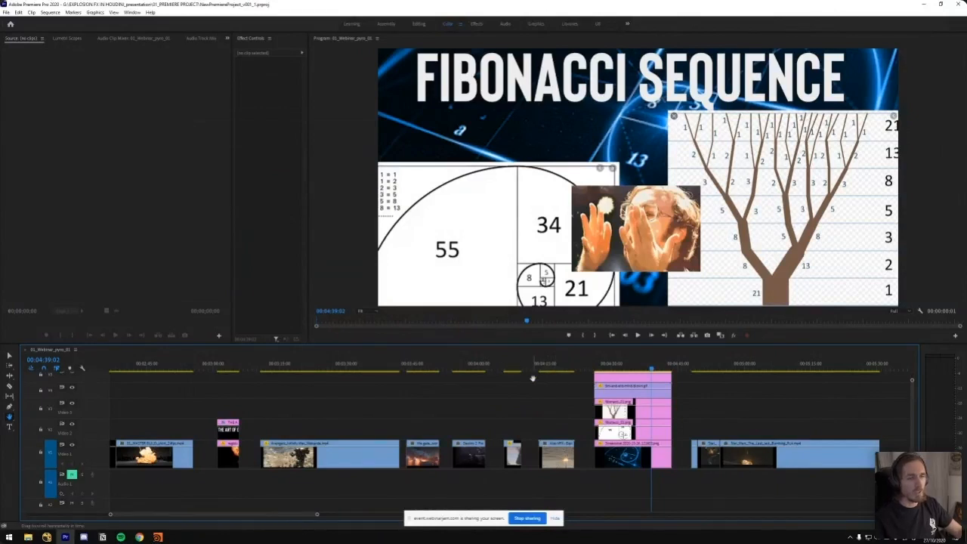
Go back to the Alps VFX explosion at 00:04:18:12, snip the frame and circle its large fireballs in red in Snip & Sketch
left_click(560, 369)
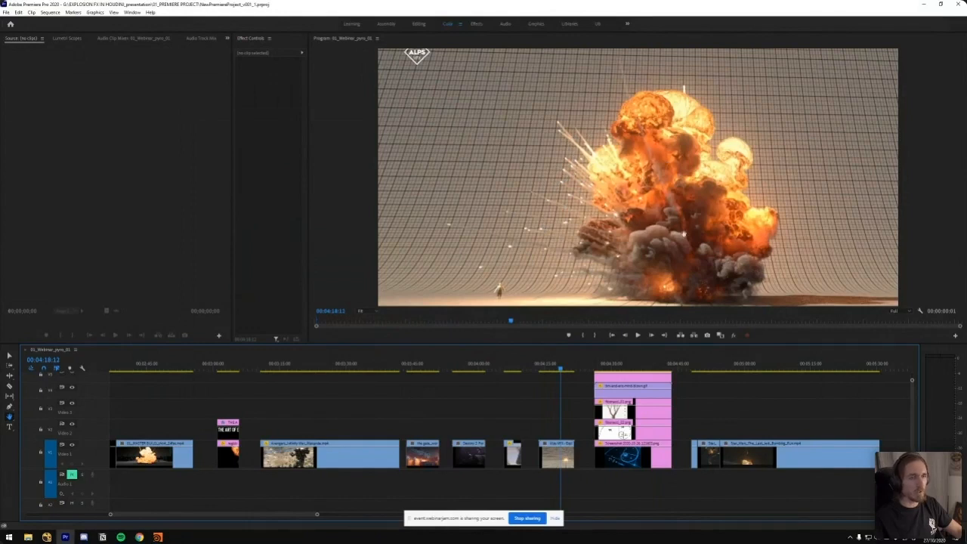
key("super+shift+s")
left_click_drag(899, 46, 379, 306)
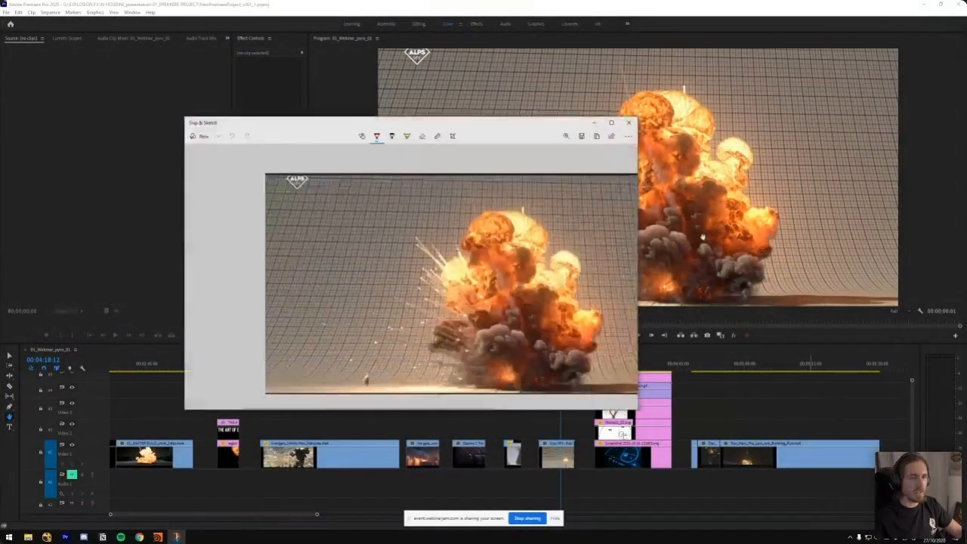
mouse_move(522, 349)
left_mouse_down()
mouse_move(476, 273)
mouse_move(450, 201)
mouse_move(398, 305)
mouse_move(427, 260)
left_mouse_up()
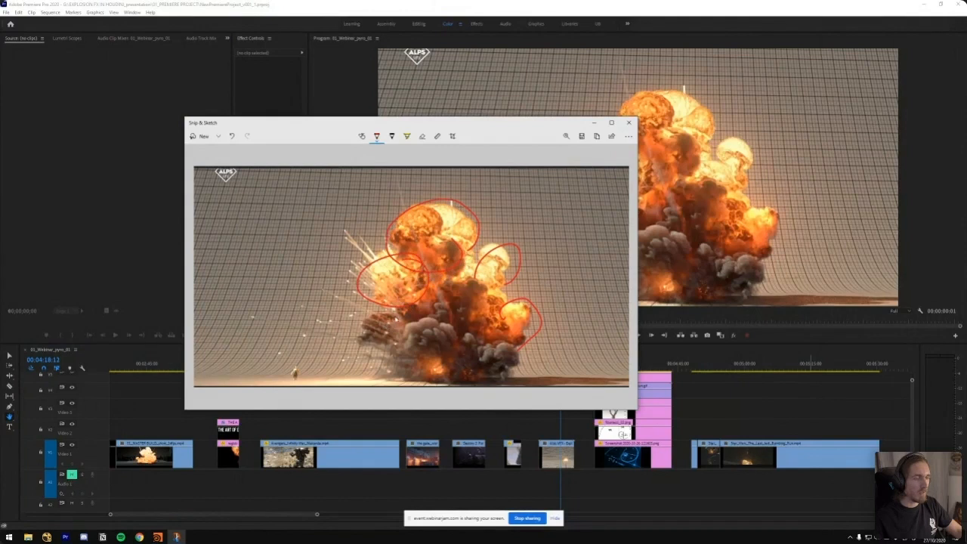
Mark the smaller smoke clumps and spark trails on the explosion snip, write 50 and 10 beside it, and close it
mouse_move(435, 322)
left_mouse_down()
mouse_move(495, 363)
mouse_move(521, 355)
mouse_move(369, 216)
mouse_move(365, 259)
mouse_move(346, 275)
left_mouse_up()
key("ctrl+z")
left_click_drag(328, 287, 351, 290)
left_click_drag(305, 337, 349, 335)
mouse_move(287, 347)
left_mouse_down()
mouse_move(351, 346)
mouse_move(338, 354)
left_mouse_up()
left_click_drag(313, 366, 329, 363)
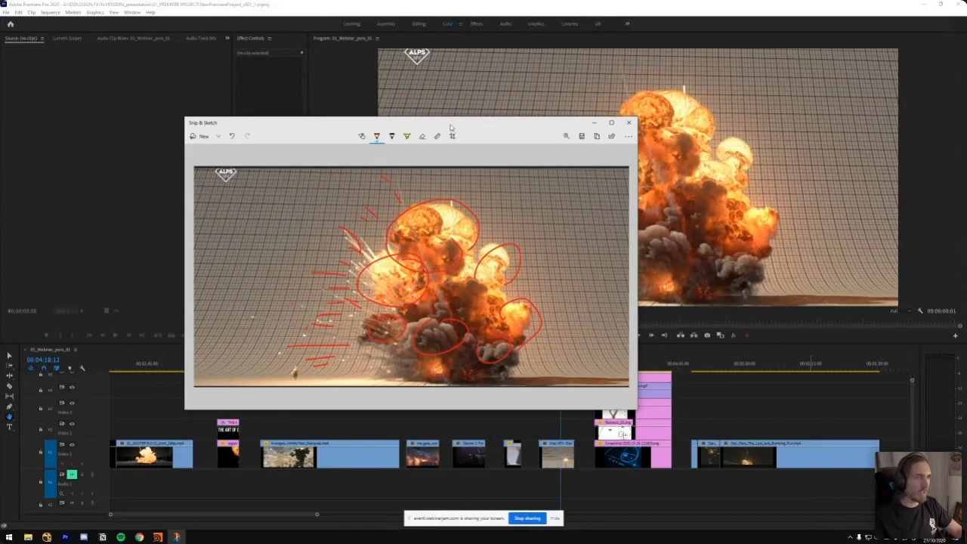
left_click_drag(453, 127, 478, 125)
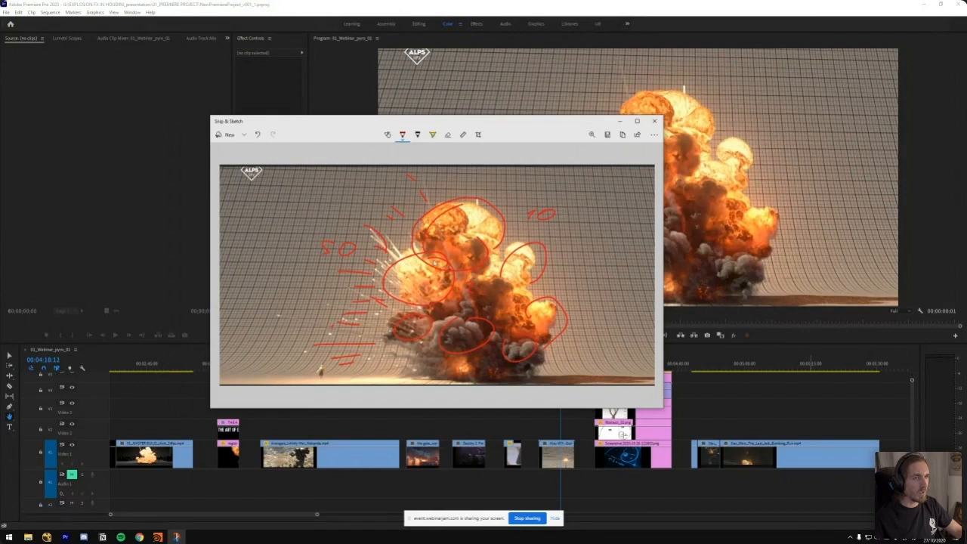
left_click(655, 121)
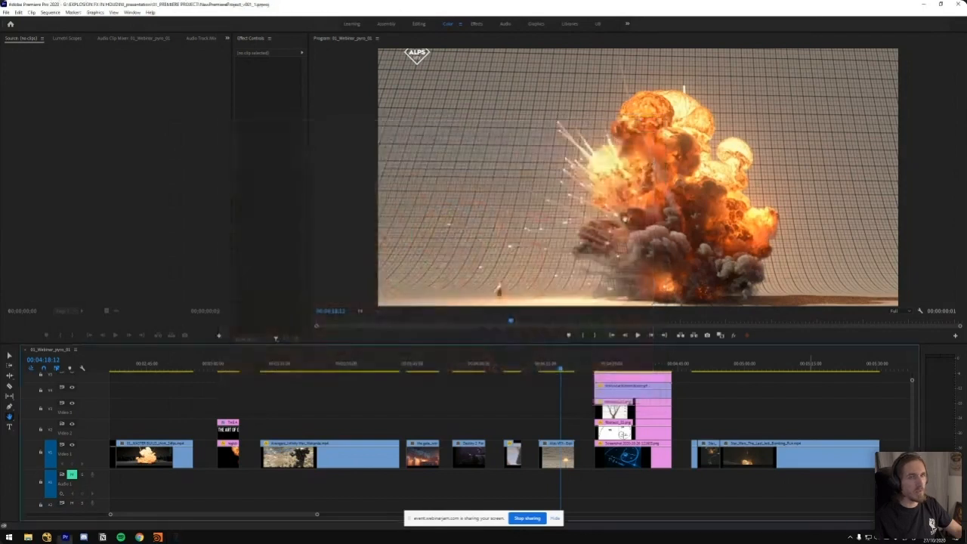
Play the Star Wars clip from about 00:04:48 and maximize the Program monitor to watch its explosions up to about 00:05:00
left_click(693, 365)
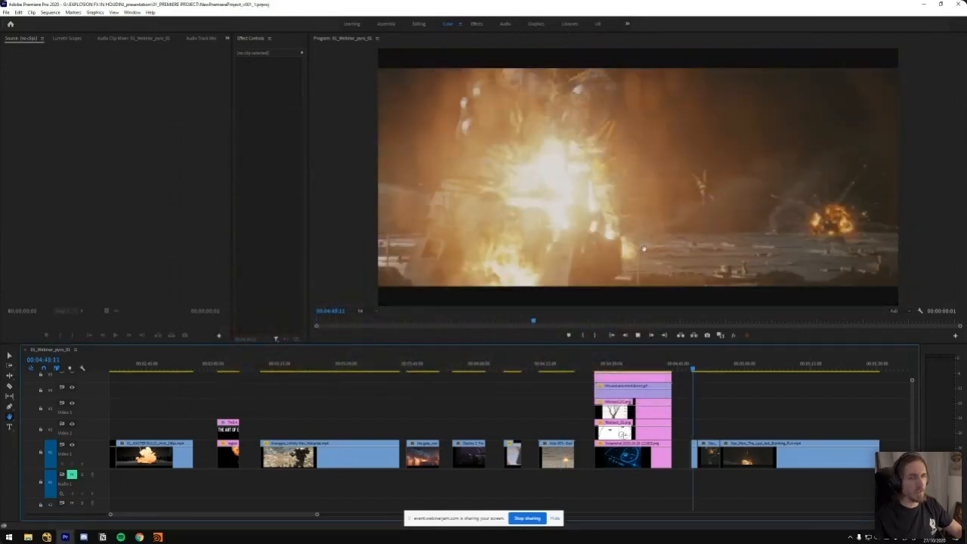
key("space")
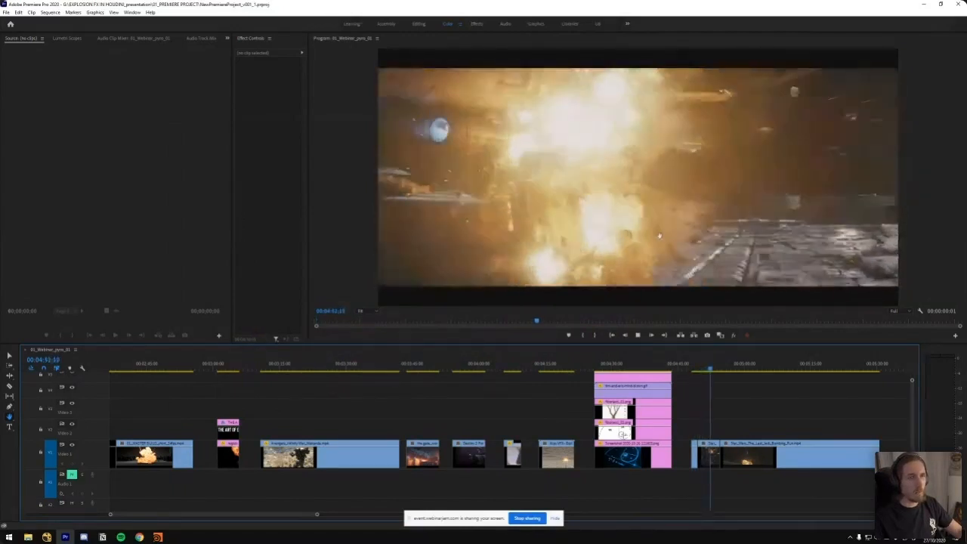
key("grave")
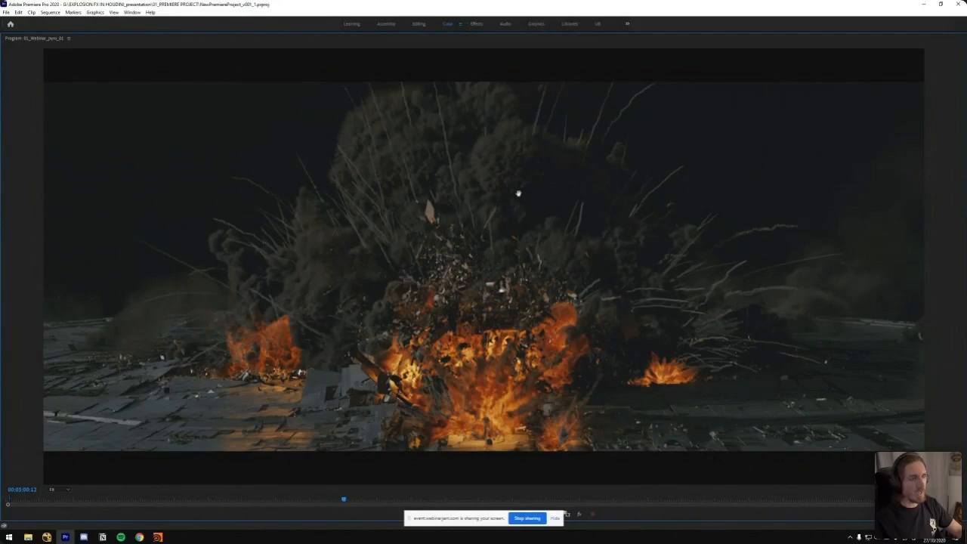
Snip the Star Wars explosion frame at 00:05:00:12 and open the capture in Snip & Sketch
key("super+shift+s")
left_click_drag(34, 80, 920, 450)
left_click(957, 537)
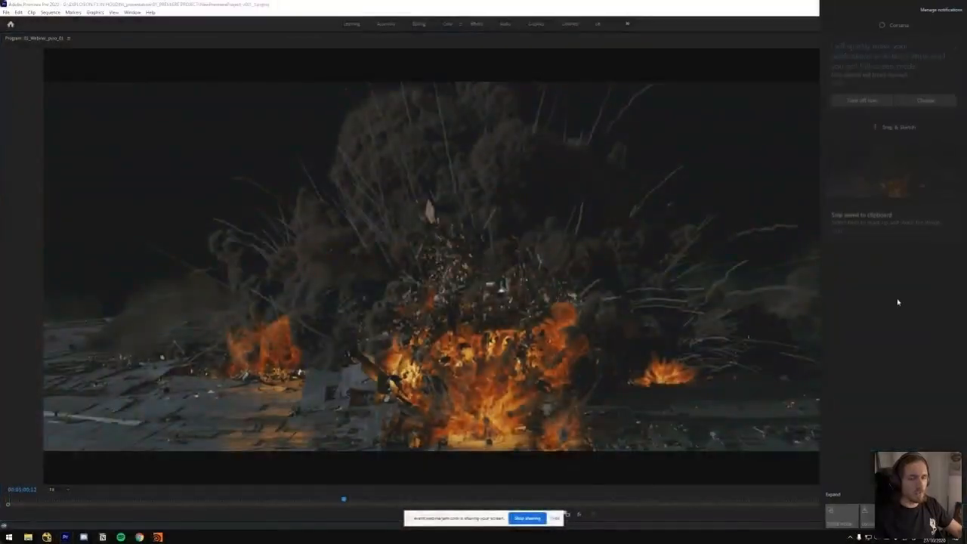
left_click(896, 168)
Circle the smoke clusters in red and draw radiating strokes along the spark trails of the Star Wars snip, then close it
mouse_move(446, 218)
left_mouse_down()
mouse_move(438, 204)
mouse_move(428, 209)
mouse_move(336, 281)
mouse_move(382, 302)
mouse_move(538, 239)
mouse_move(528, 273)
left_mouse_up()
mouse_move(523, 324)
left_mouse_down()
mouse_move(572, 264)
mouse_move(425, 192)
mouse_move(289, 283)
mouse_move(370, 301)
left_mouse_up()
mouse_move(415, 239)
left_mouse_down()
mouse_move(414, 162)
mouse_move(377, 170)
left_mouse_up()
left_click_drag(398, 228, 367, 175)
left_click_drag(371, 218, 318, 185)
left_click_drag(392, 236, 291, 222)
left_click_drag(379, 263, 276, 247)
left_click_drag(374, 294, 262, 300)
left_click_drag(444, 228, 463, 180)
mouse_move(495, 180)
left_mouse_down()
mouse_move(485, 216)
mouse_move(512, 274)
mouse_move(597, 329)
left_mouse_up()
left_click_drag(316, 319, 256, 321)
left_click_drag(335, 263, 275, 243)
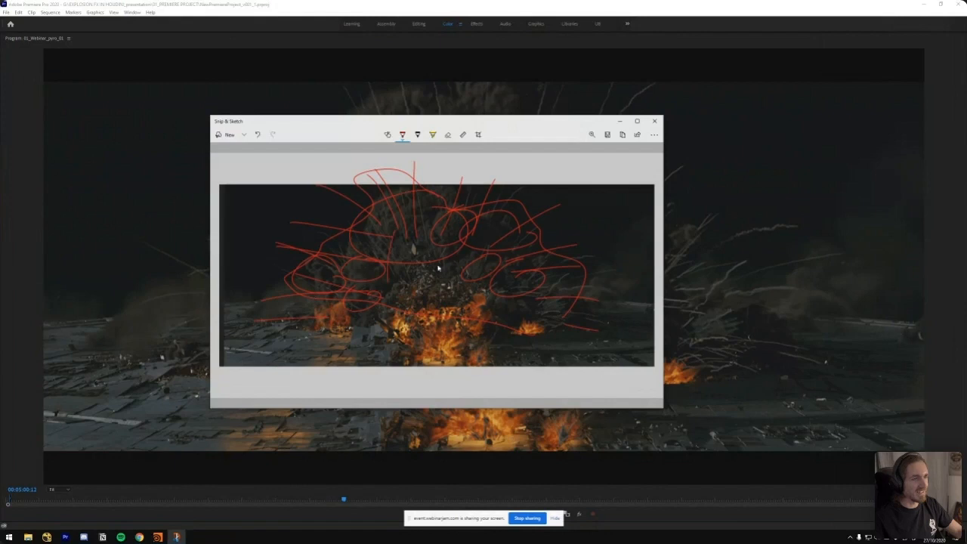
left_click(654, 120)
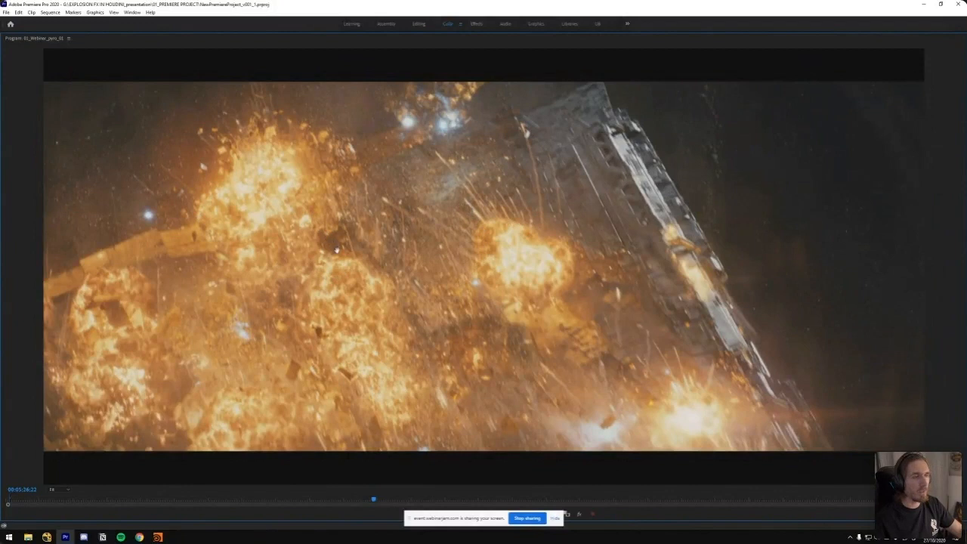
Play the rest of the Star Wars clip up to about 00:05:30, switching the Program monitor between maximized and normal size
key("space")
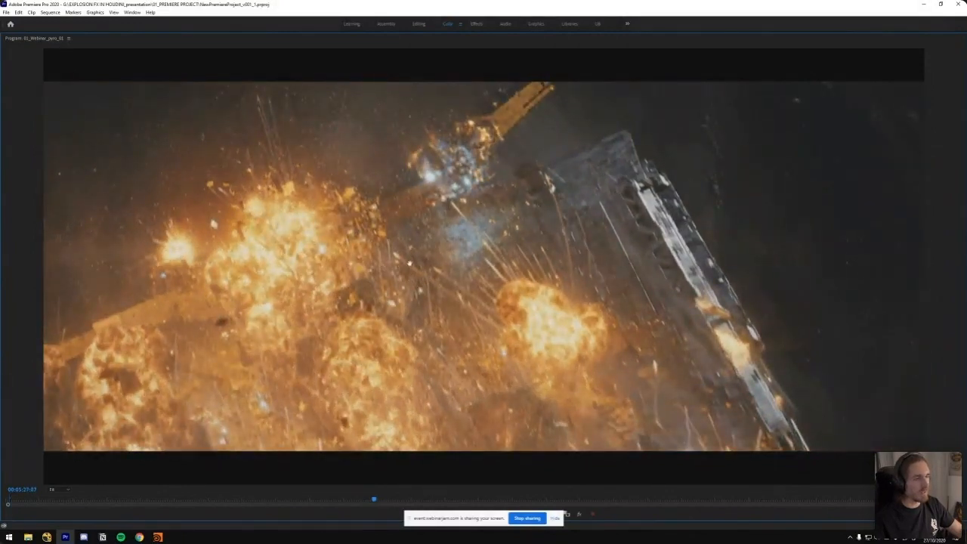
key("grave")
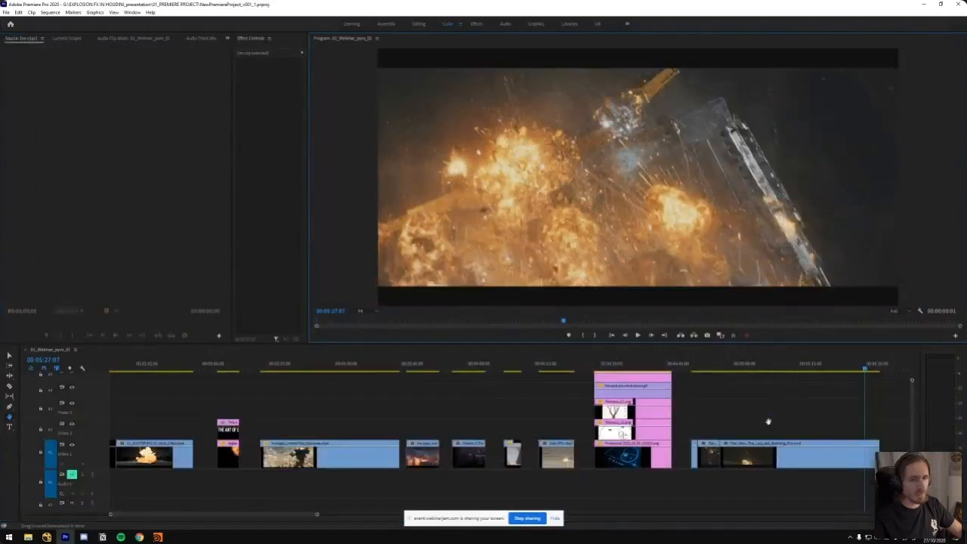
key("grave")
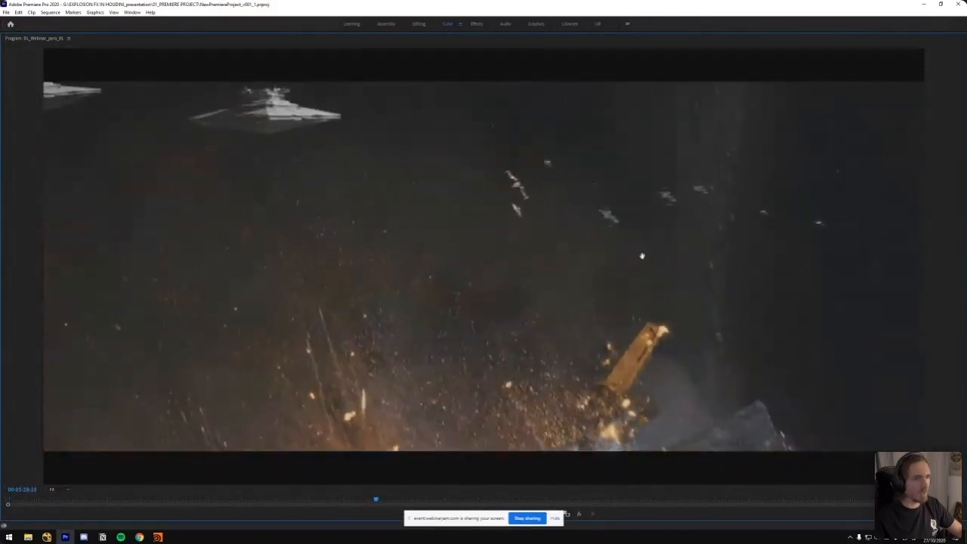
key("grave")
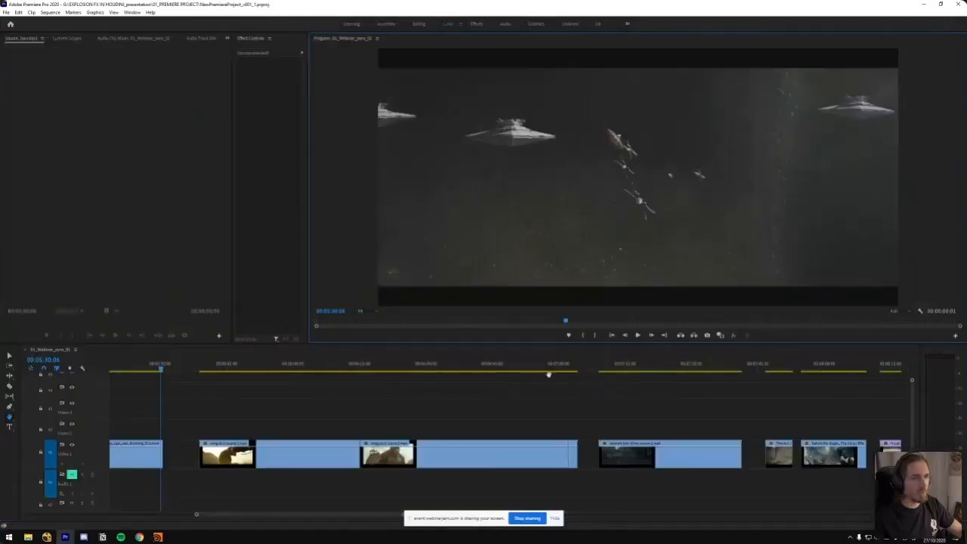
Scrub to about 00:05:49 in the Kong: Skull Island clip and play it in the maximized Program monitor
left_click_drag(216, 366, 247, 367)
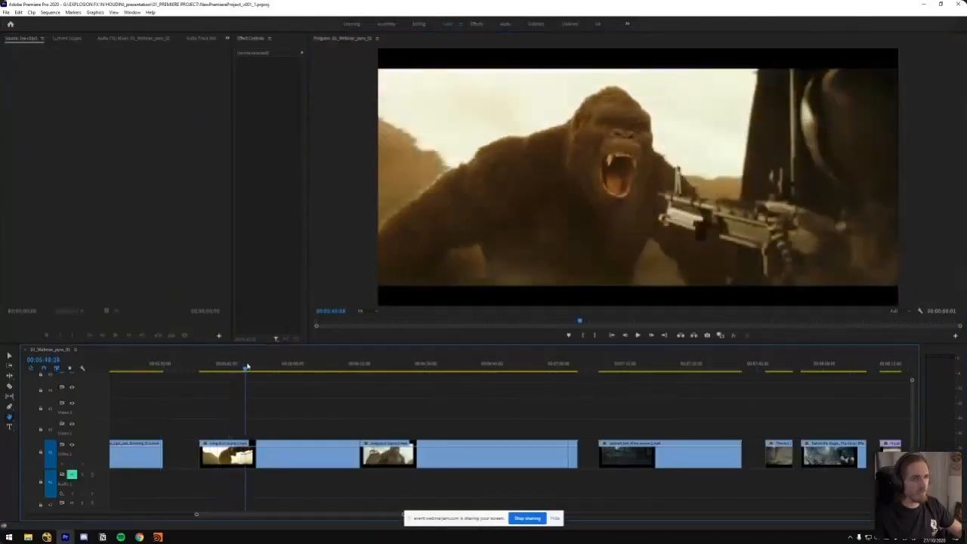
left_click(539, 216)
key("grave")
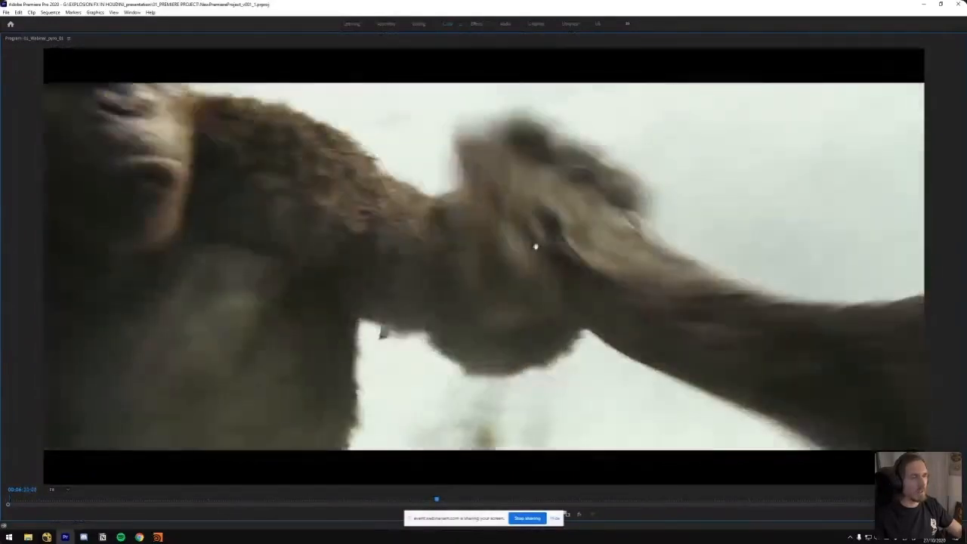
Restore and maximize the Program monitor again, setting its zoom level to Fit for the Kong fight clip
key("grave")
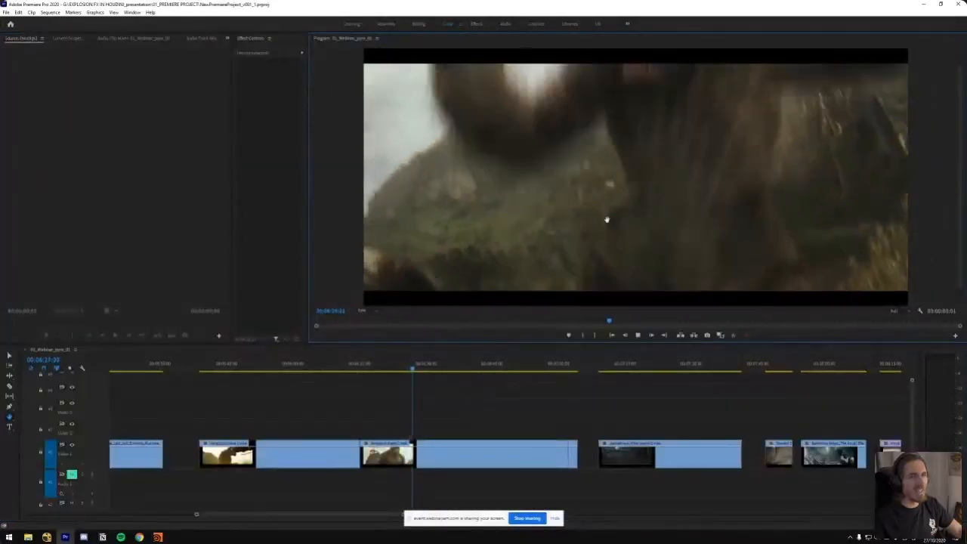
key("grave")
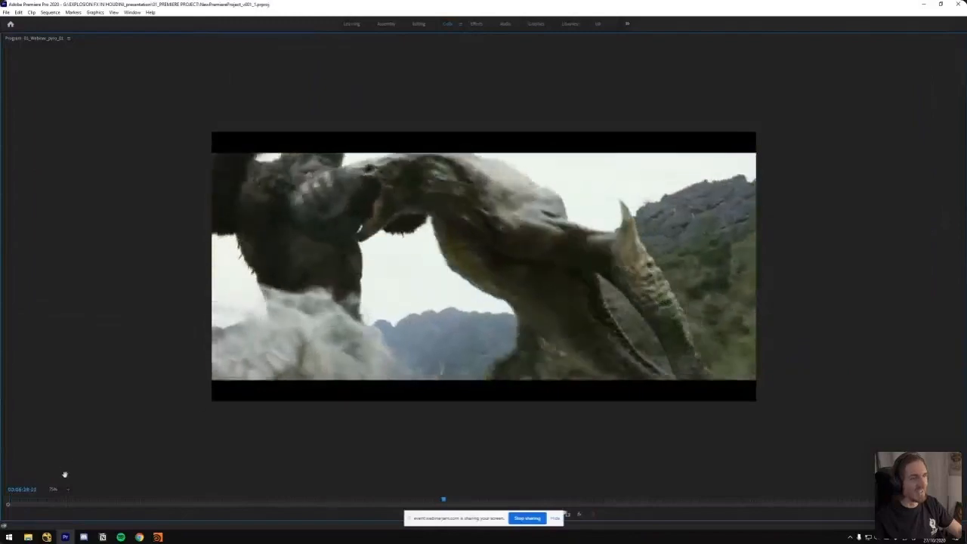
left_click(68, 490)
left_click(63, 415)
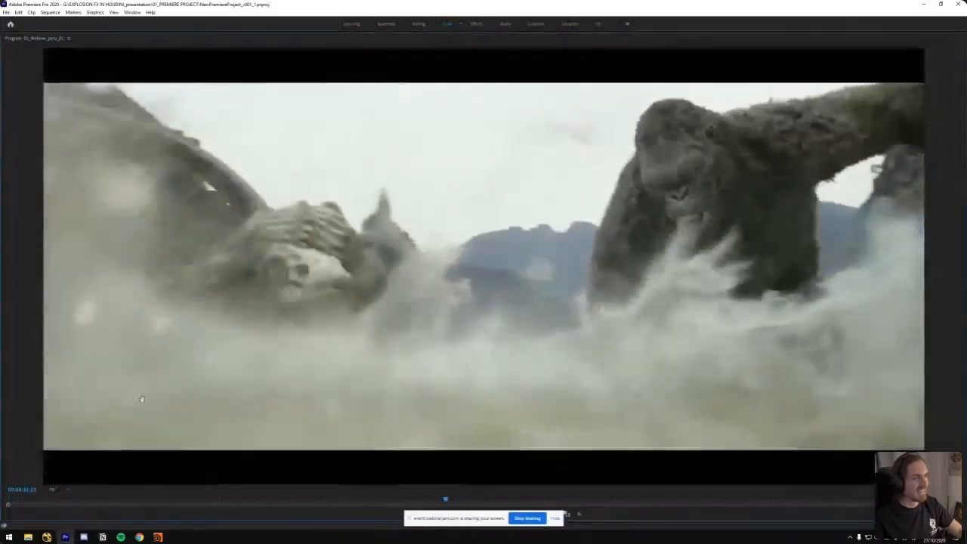
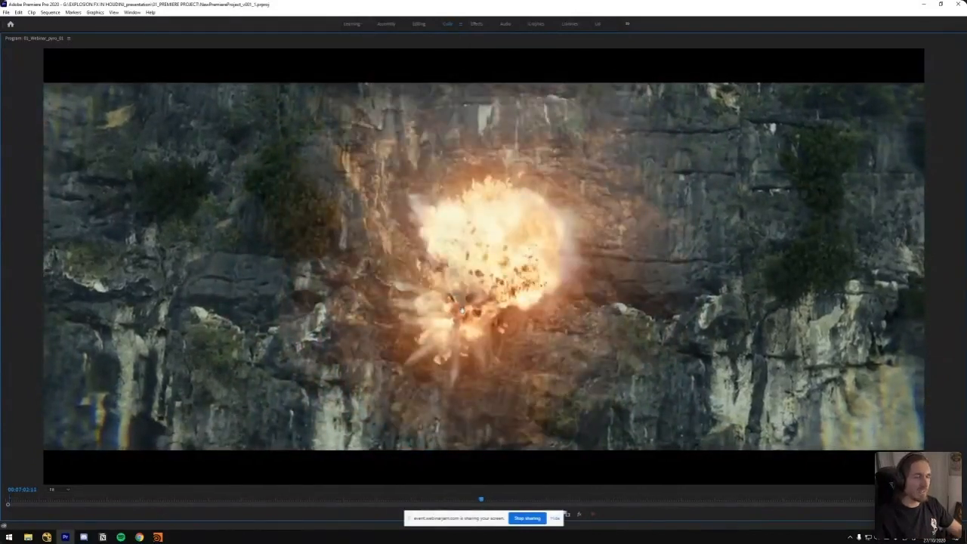
Step frame by frame through the Kong cliff explosion, from the first flash at about 00:07:02 to the smoky fireball at about 00:07:03
key("Left")
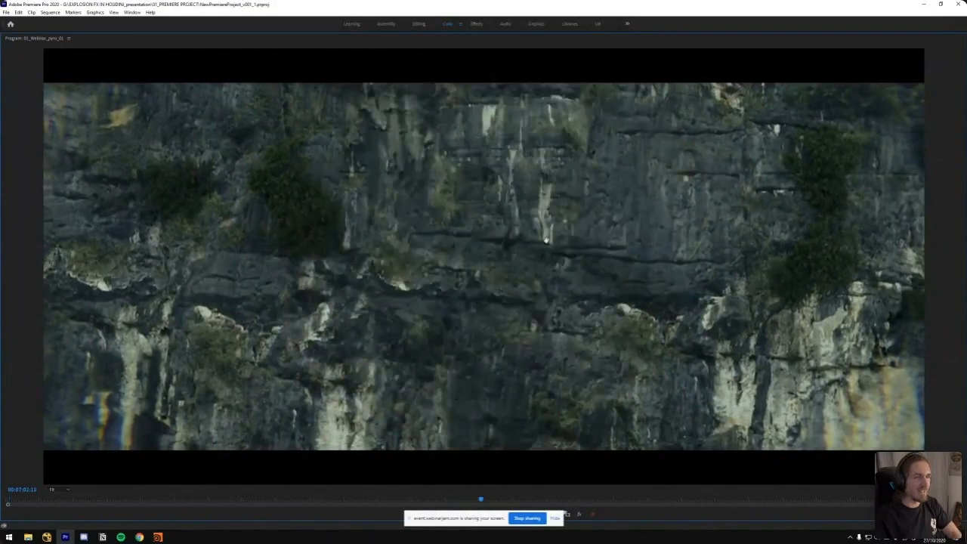
key("Right")
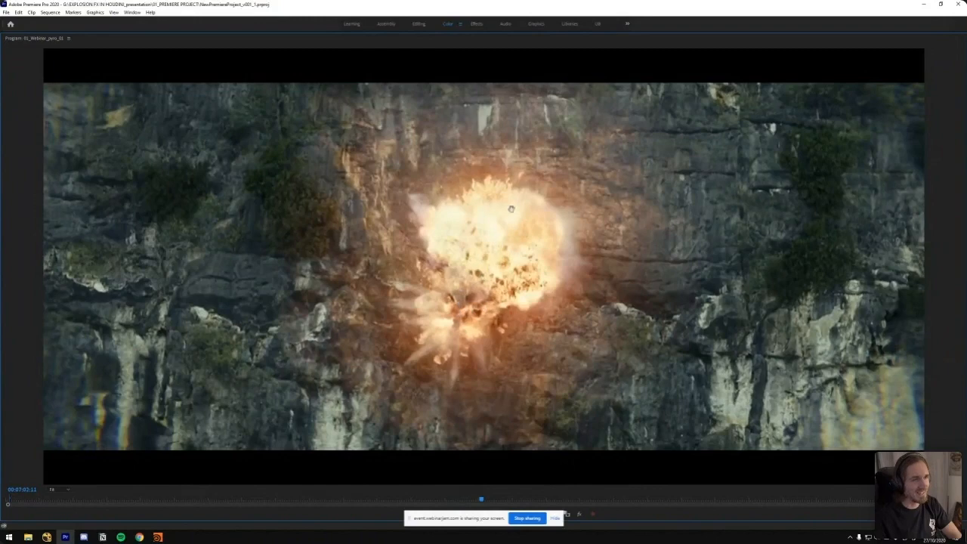
key("Right")
key("Right")
key("Right")
key("Right")
key("Right")
key("Right")
key("Right")
key("Right")
key("Right")
key("Right")
key("Right")
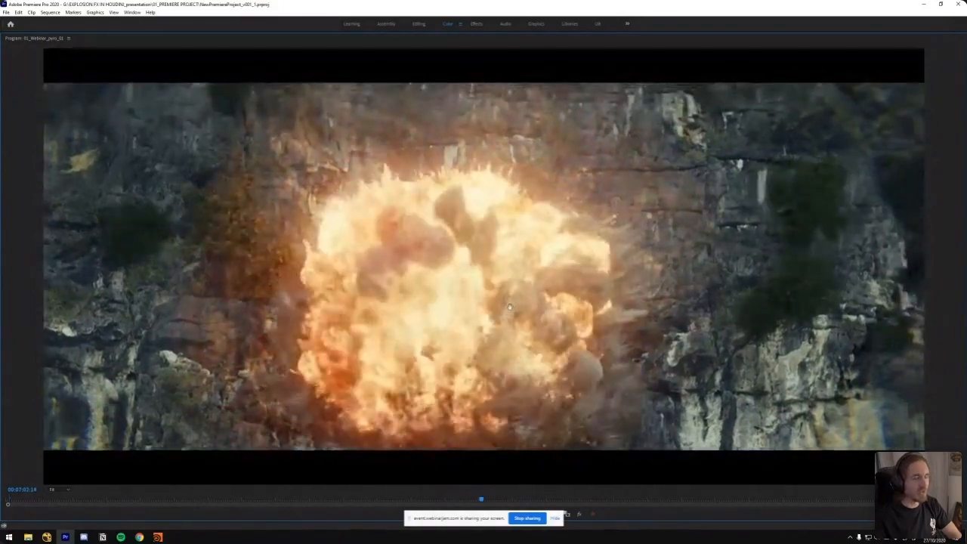
key("Right")
key("Right")
key("Right")
key("Right")
key("Right")
key("Right")
key("Right")
key("Right")
key("Right")
key("Right")
key("Right")
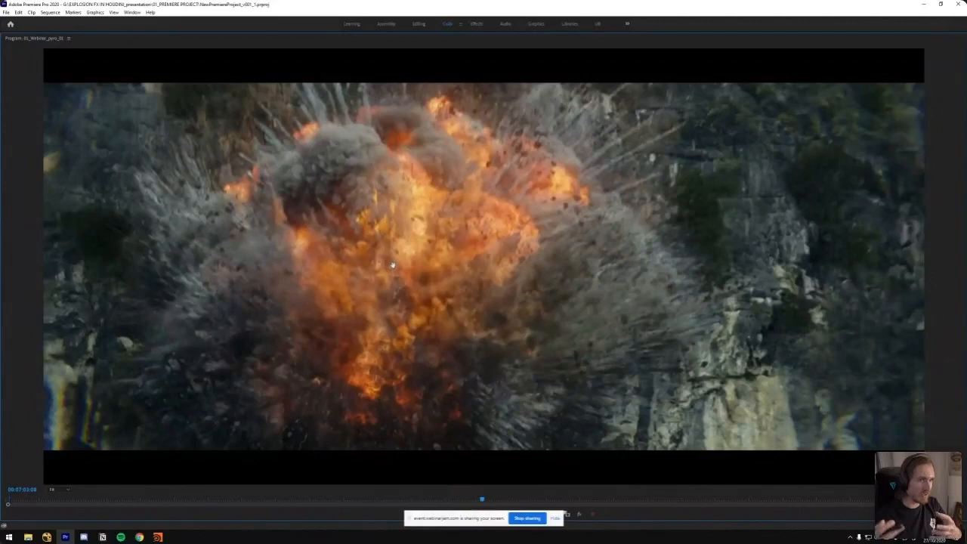
key("Right")
key("Right")
key("Right")
key("Right")
key("Right")
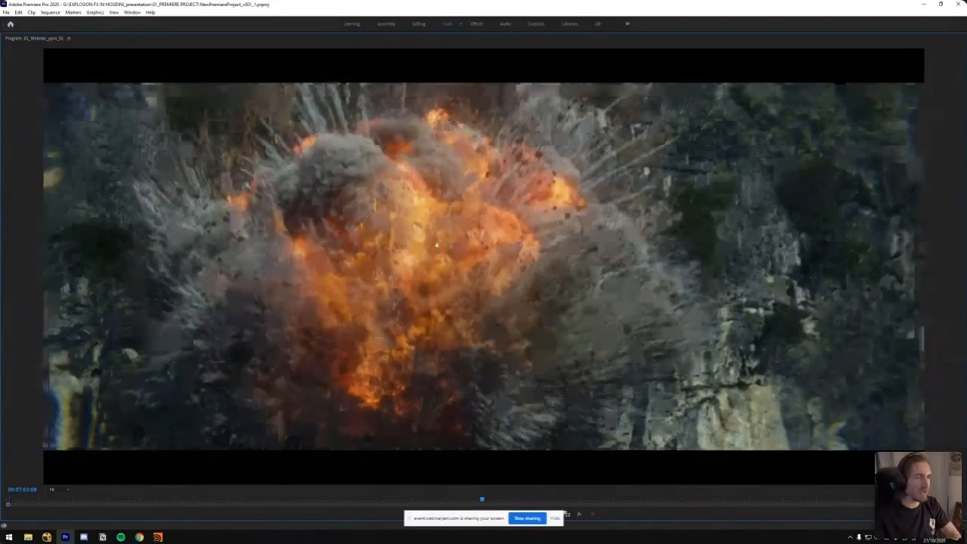
key("Right")
key("Right")
key("Right")
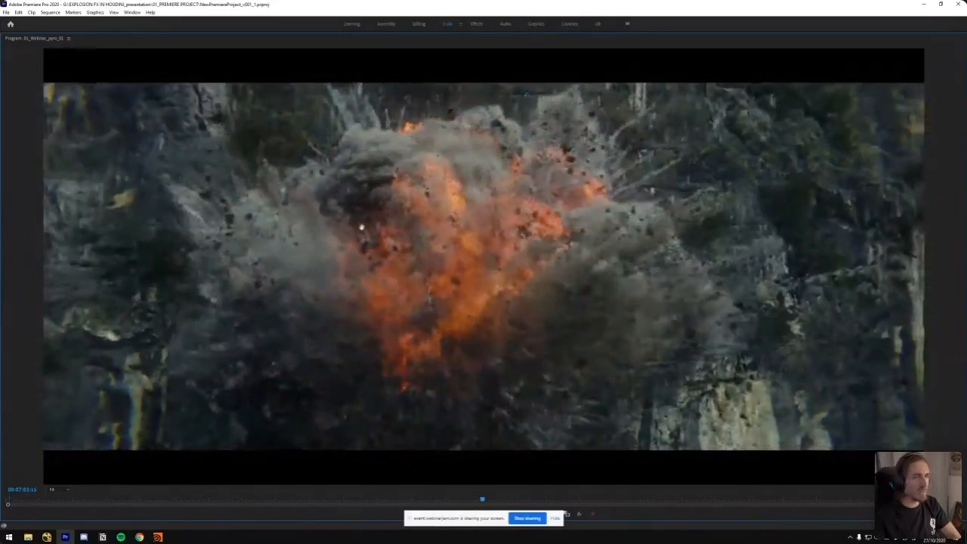
Restore the Program monitor to normal size and set its zoom level to Fit
key("grave")
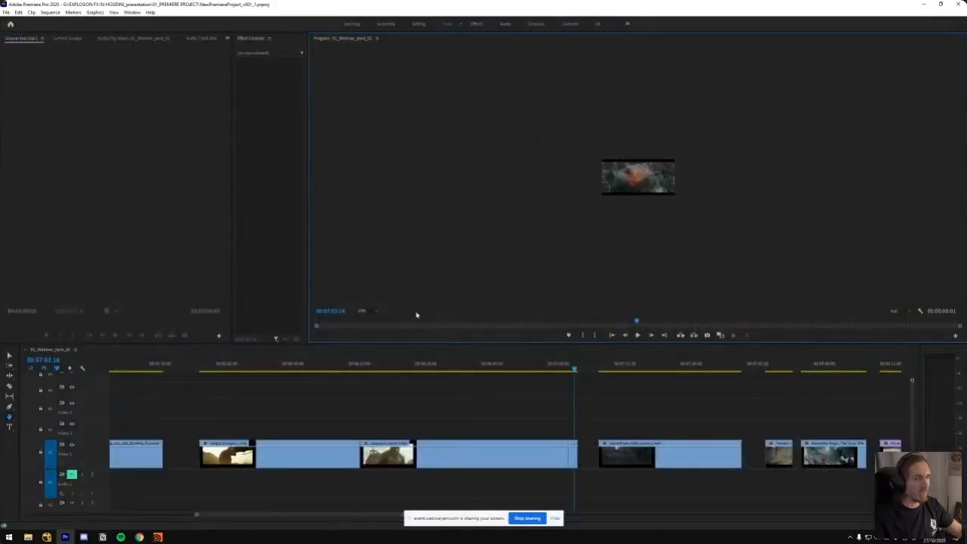
left_click(367, 312)
left_click(367, 318)
Move the playhead back to the clip of several spark-filled explosions at about 00:02:45 and maximize the Program monitor
left_click(550, 365)
key("minus")
key("minus")
left_click_drag(275, 368, 248, 369)
key("equal")
key("equal")
mouse_move(479, 368)
left_mouse_down()
mouse_move(447, 368)
mouse_move(475, 371)
left_mouse_up()
key("grave")
Step back and forth frame by frame through the multiple explosions around 00:02:45 to examine their smoke plumes and sparks
key("Right")
key("Right")
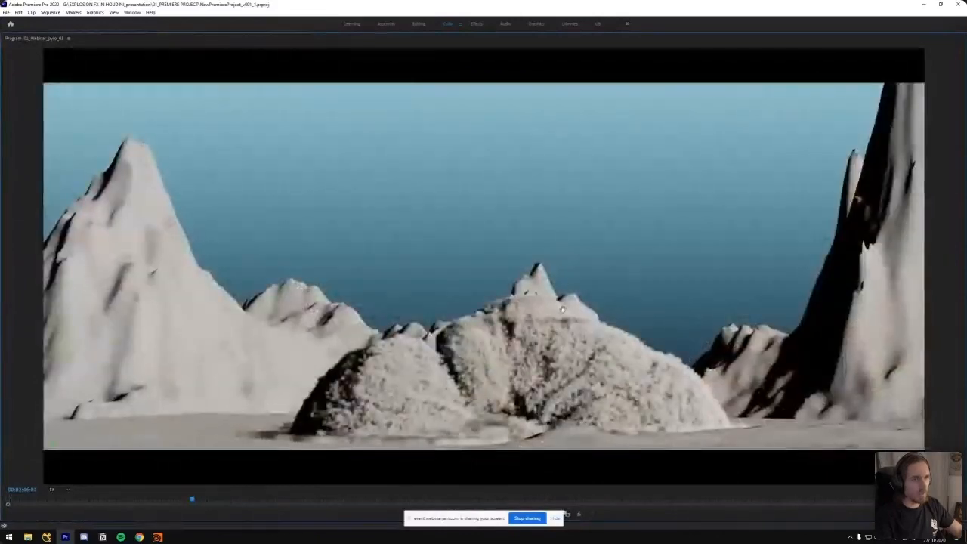
key("Left")
key("Left")
key("Left")
key("Left")
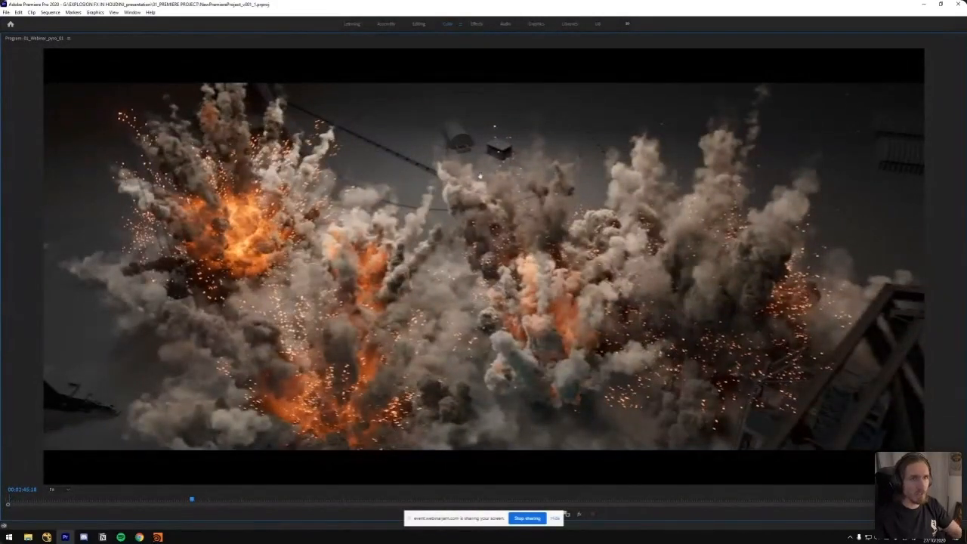
key("Left")
key("Left")
key("Left")
key("Left")
key("Left")
key("Left")
key("Left")
key("Right")
key("Right")
key("Right")
key("Right")
key("Right")
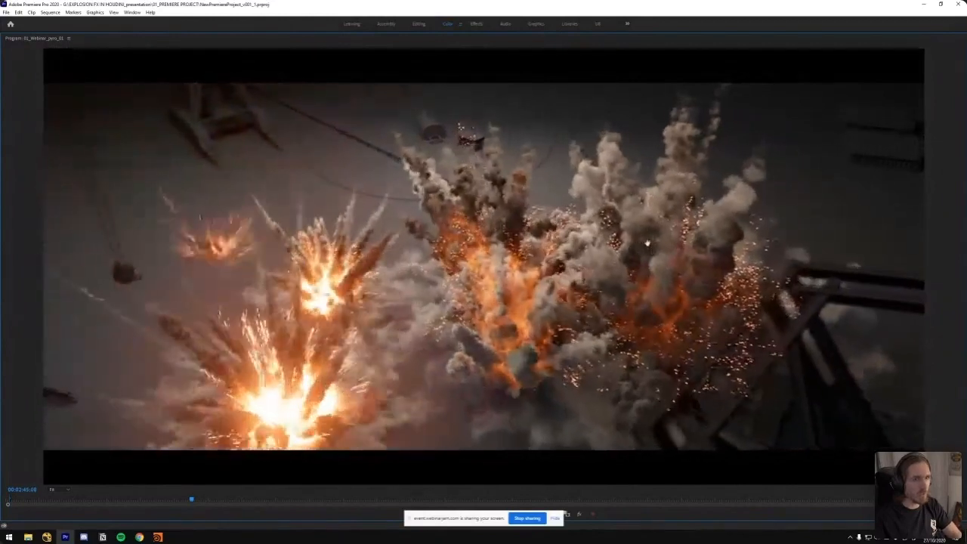
key("Right")
key("Right")
key("Right")
key("Right")
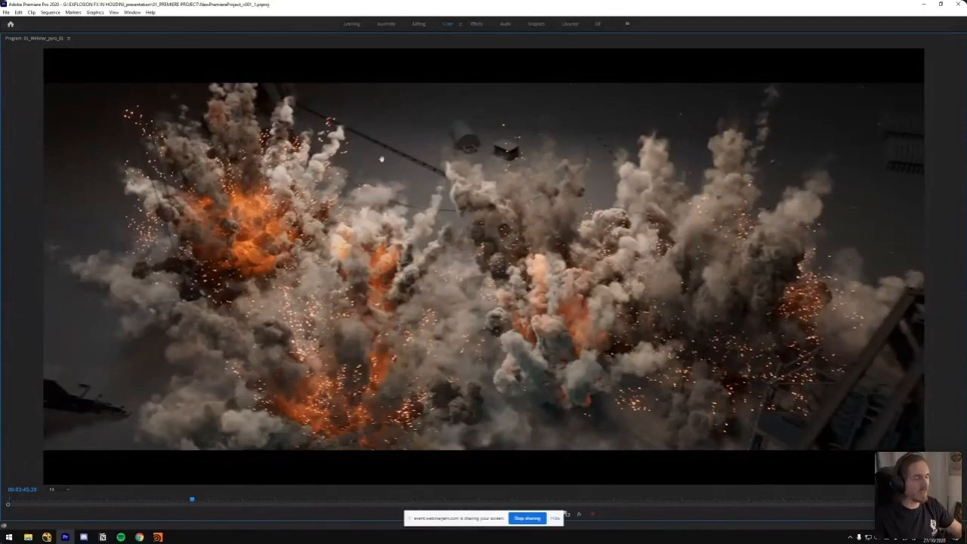
Return to the Kong cliff explosion around 00:07:03 at normal monitor size and step through its fireball and debris frames
key("grave")
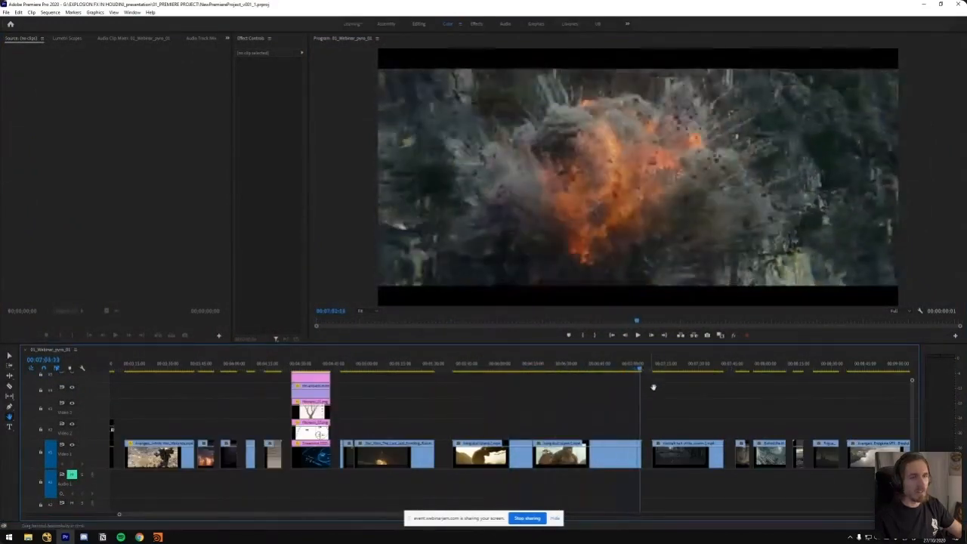
key("Left")
key("Left")
key("Left")
key("Left")
key("Left")
key("Left")
key("Left")
key("Left")
key("Left")
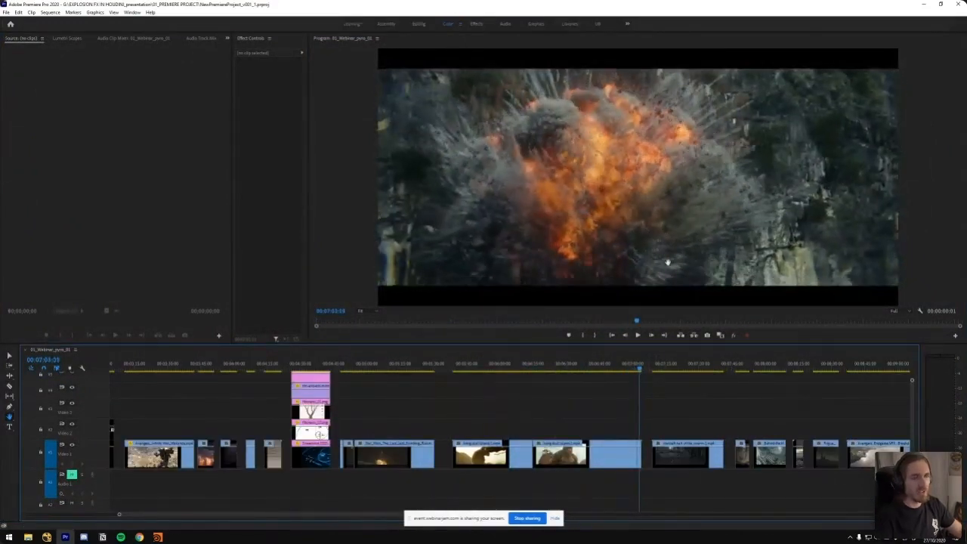
key("Right")
key("Right")
key("Right")
key("Right")
key("Right")
key("Right")
key("Right")
key("Right")
key("Right")
key("Right")
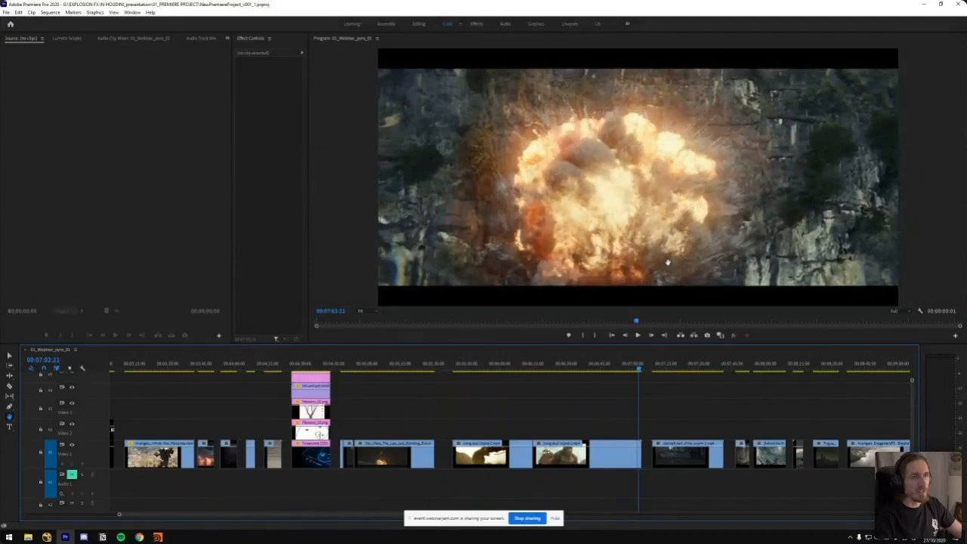
key("Right")
key("Right")
key("Right")
key("Right")
key("Right")
key("Right")
key("Right")
key("Right")
key("Right")
key("Right")
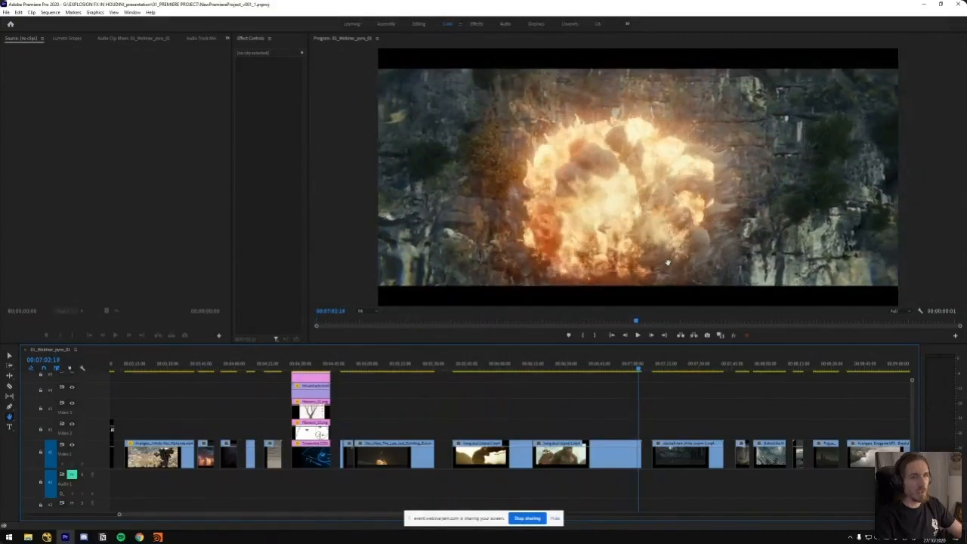
key("Left")
key("Left")
key("Left")
key("Left")
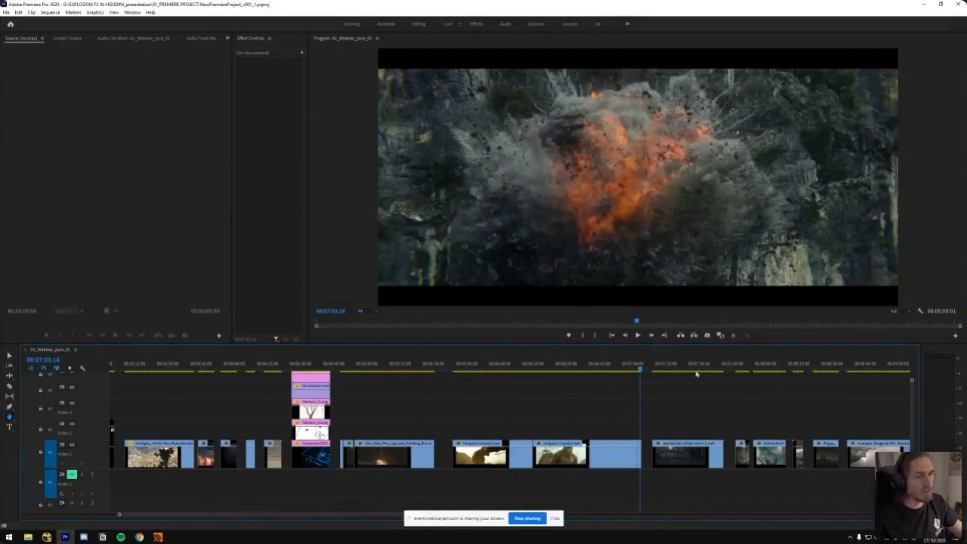
Place the playhead in the StarCraft clip at about 00:07:10, maximize the Program monitor and play to the explosion at about 00:07:28
left_click(656, 369)
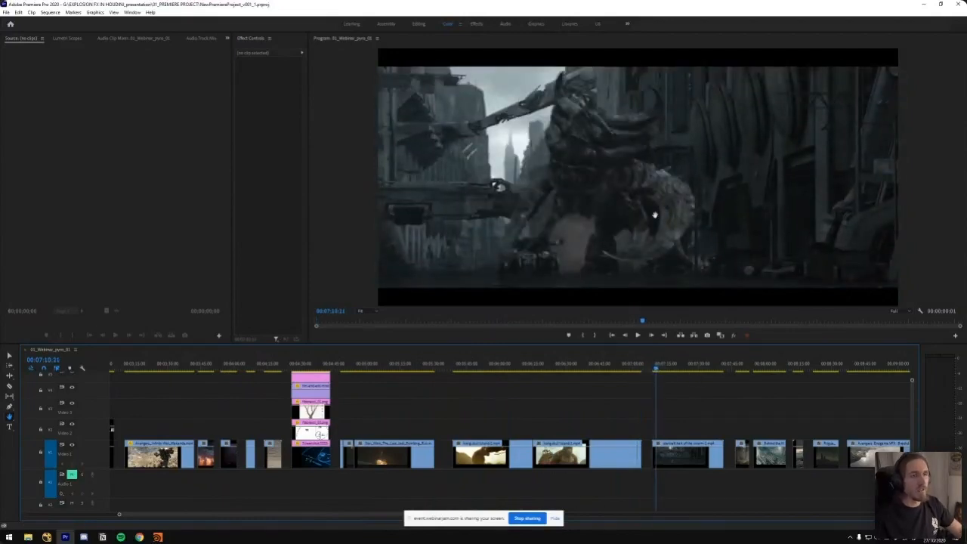
key("grave")
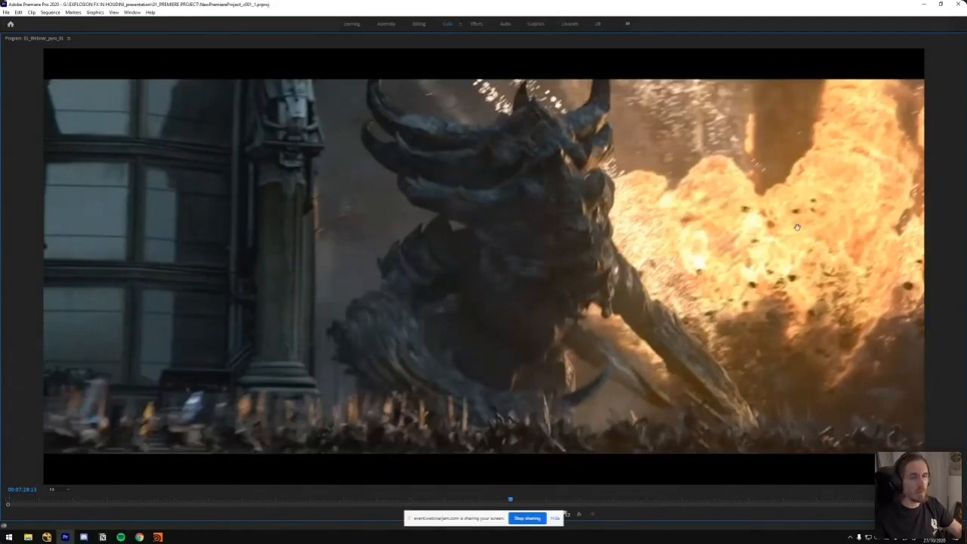
key("space")
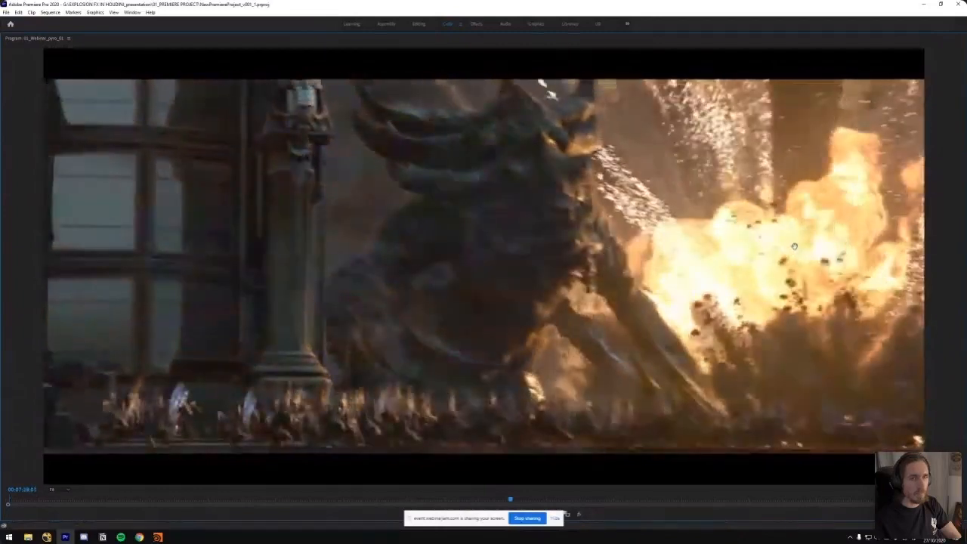
key("space")
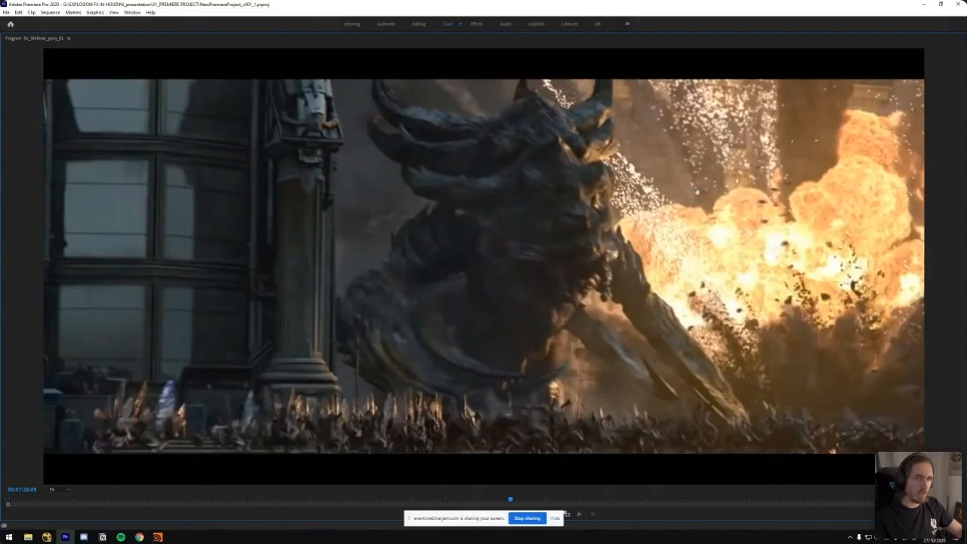
Step back and forth through the explosion beside the horned creature around 00:07:28 to examine its sparks, fireball and debris
key("Left")
key("Left")
key("Left")
key("Left")
key("Left")
key("Left")
key("Left")
key("Left")
key("Left")
key("Left")
key("Left")
key("Left")
key("Left")
key("Left")
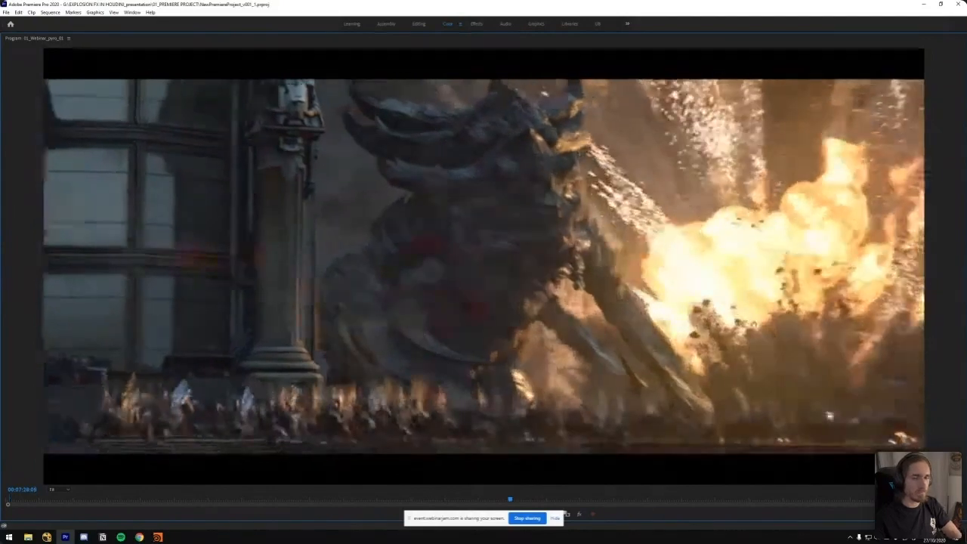
key("Right")
key("Right")
key("Right")
key("Right")
key("Right")
key("Right")
key("Right")
key("Right")
key("Right")
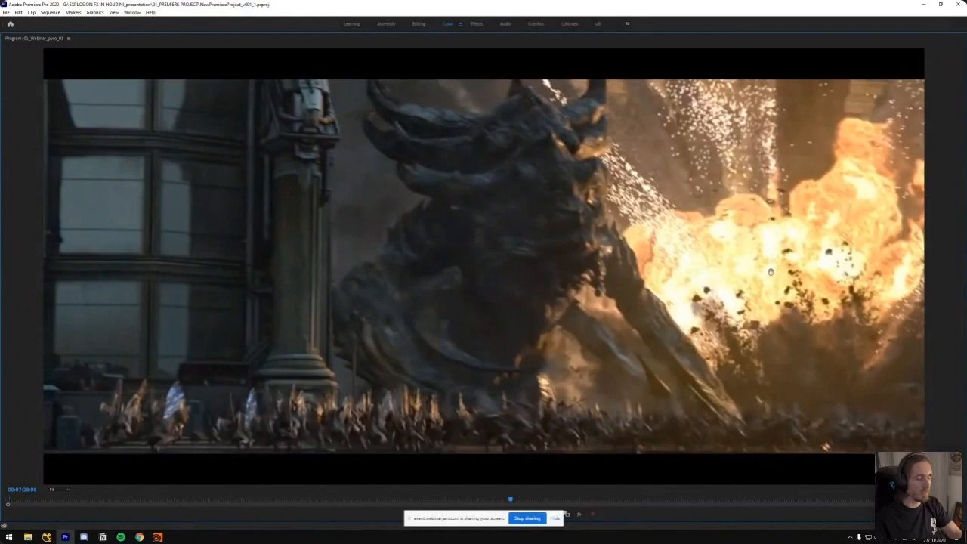
key("Left")
key("Left")
key("Left")
key("Left")
key("Left")
key("Left")
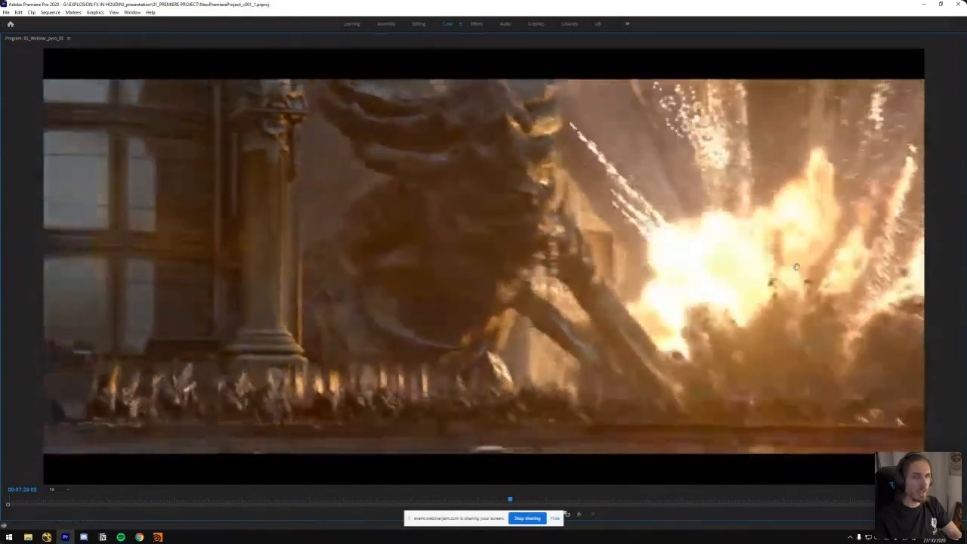
key("Right")
key("Right")
key("Right")
key("Right")
key("Right")
key("Right")
key("Right")
key("Right")
key("Right")
key("Right")
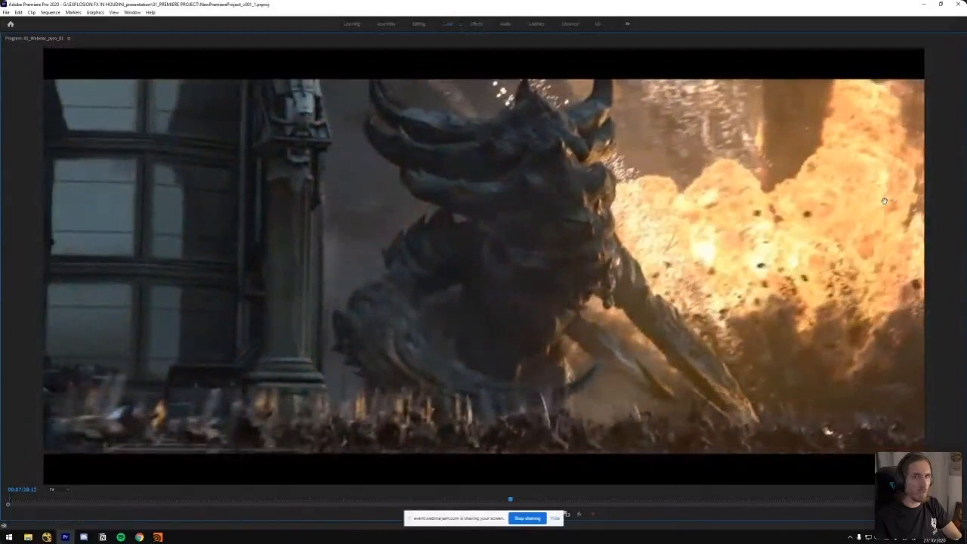
key("Left")
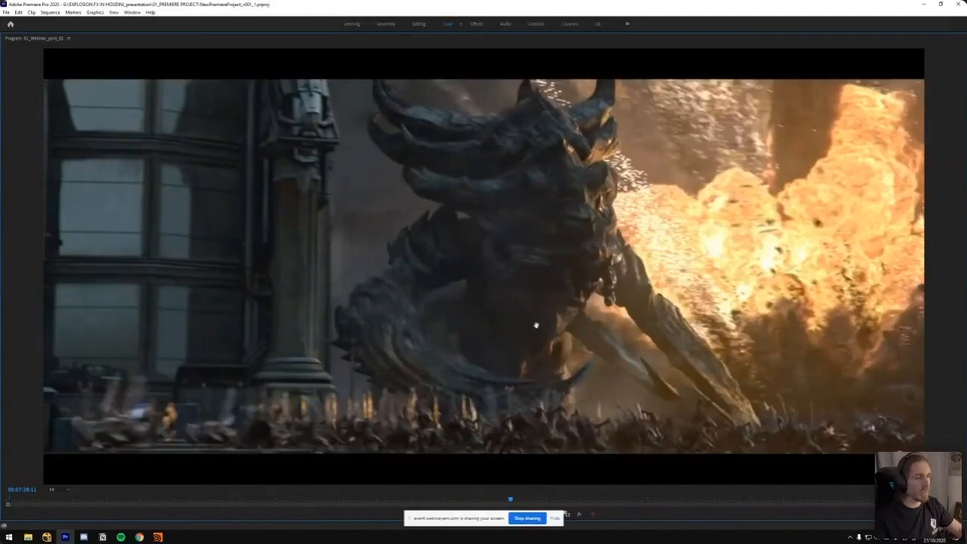
Play on to the large fireball at about 00:07:33 and step back and forth through its frames to examine the flames and smoke
key("space")
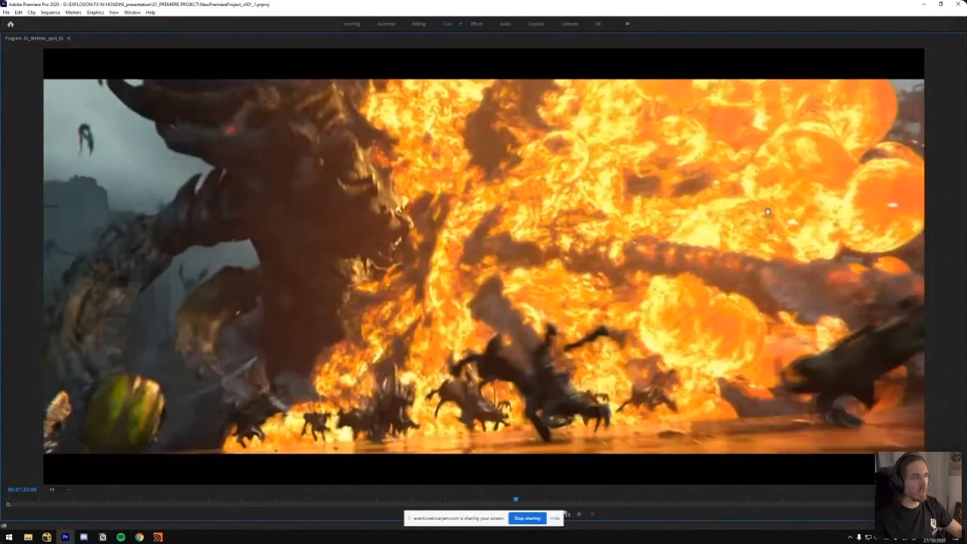
key("Left")
key("Left")
key("Left")
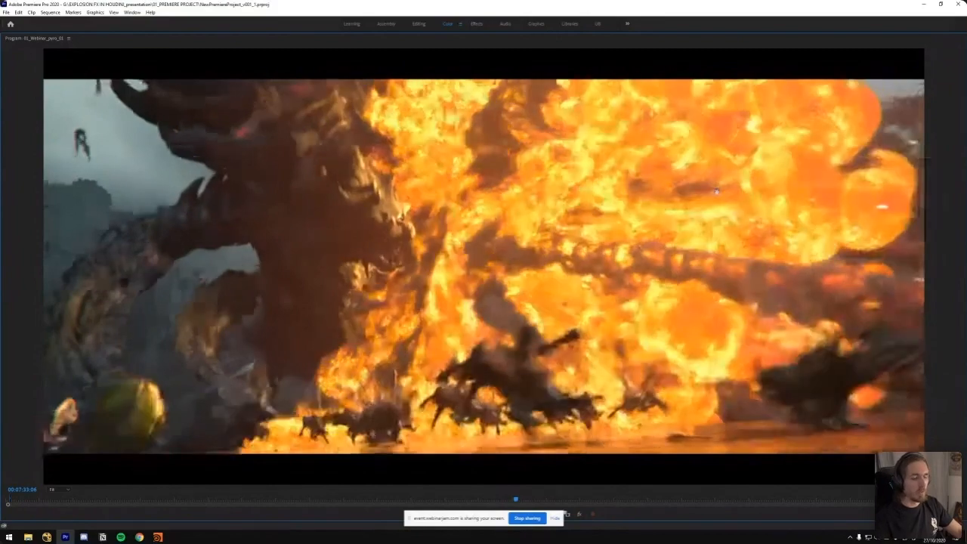
key("Right")
key("Right")
key("Right")
key("Left")
key("Left")
key("Left")
key("Left")
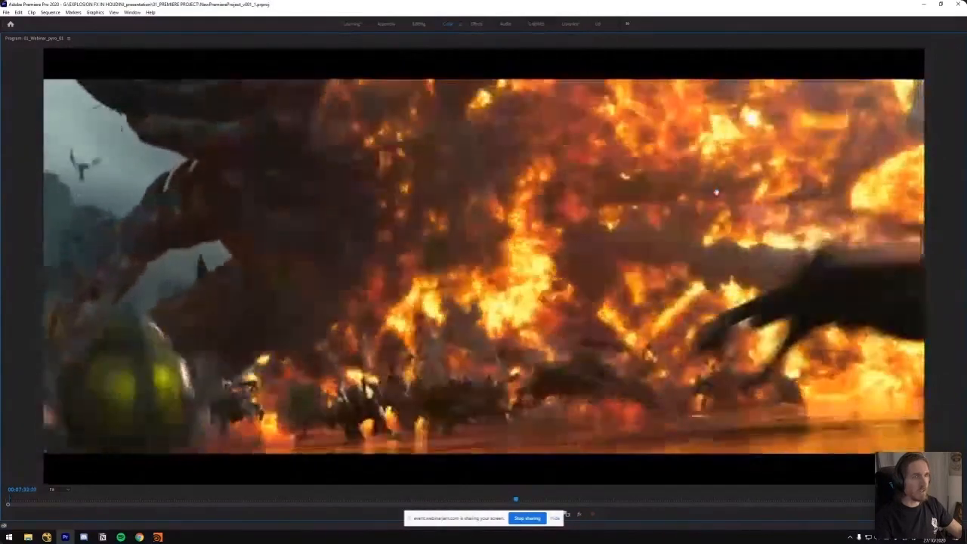
key("Right")
key("Right")
key("Right")
key("Right")
key("Right")
key("Right")
key("Right")
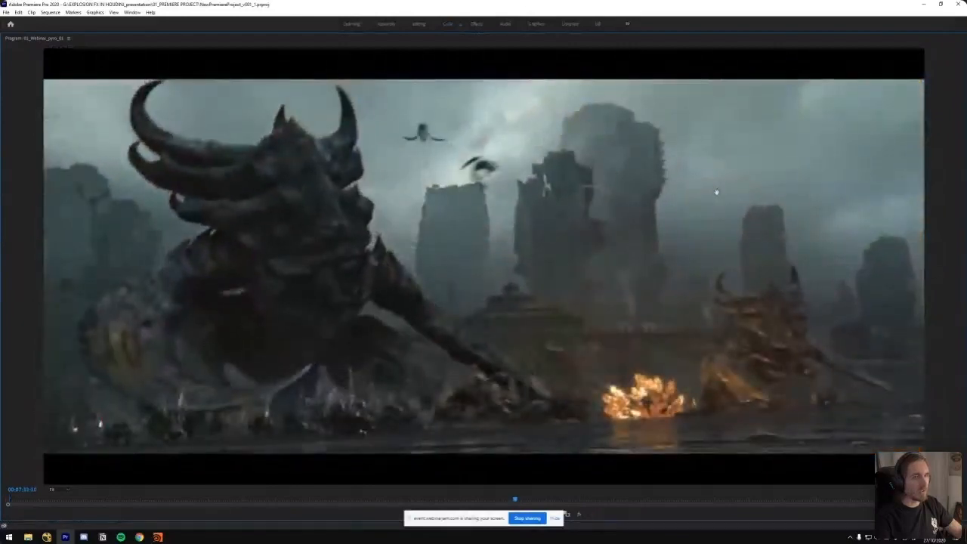
key("Right")
key("Right")
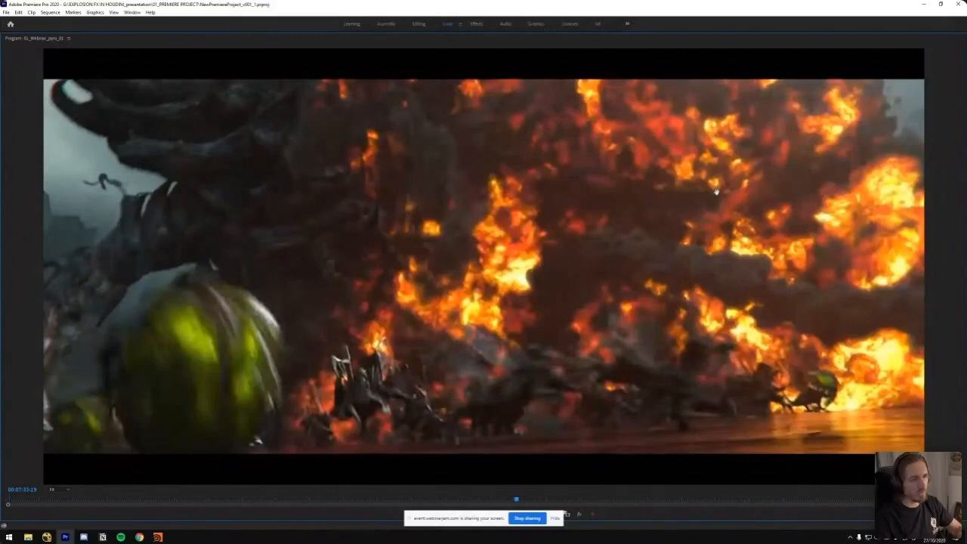
key("Left")
key("Left")
key("Left")
key("Left")
key("Left")
key("Left")
key("Left")
key("Left")
key("Left")
key("Left")
key("Left")
key("Left")
key("Left")
key("Left")
key("Left")
key("Left")
key("Left")
key("Left")
key("Left")
key("Left")
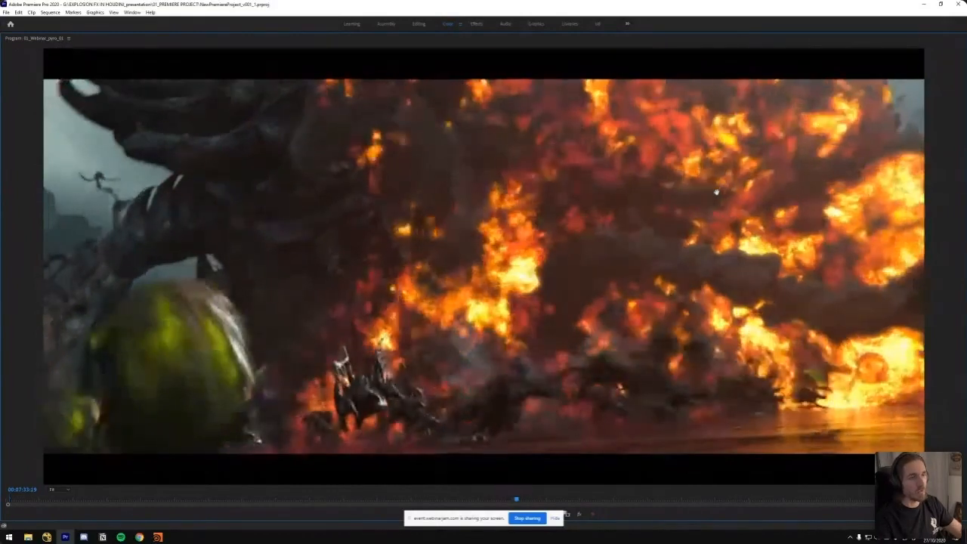
Play the StarCraft clip on to about 00:07:36, pause it and restore the Program monitor to normal size
key("space")
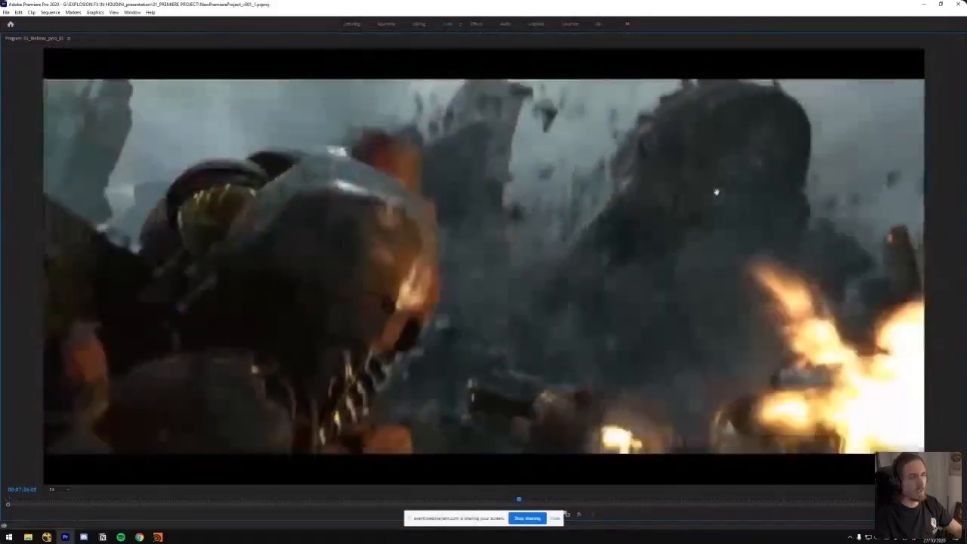
key("space")
key("grave")
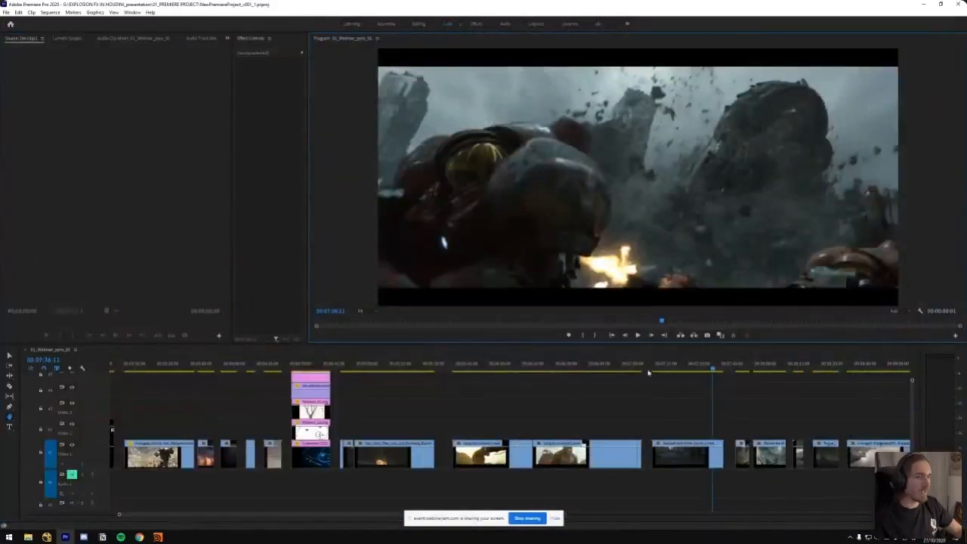
Switch to the Selection tool and move the playhead to the start of the next clip, at about 00:07:46
scroll(563, 396, "down", 1)
key("v")
scroll(597, 395, "down", 4)
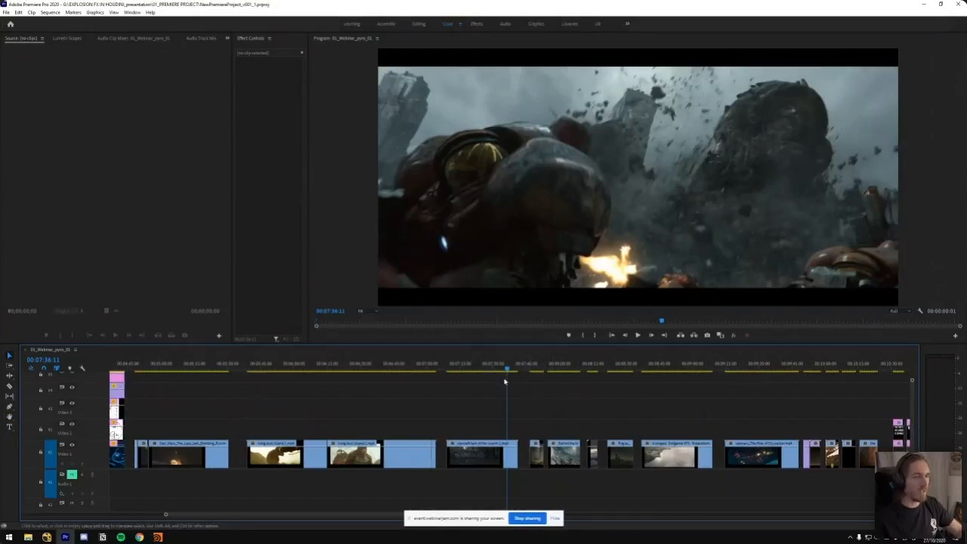
key("=")
left_click(554, 369)
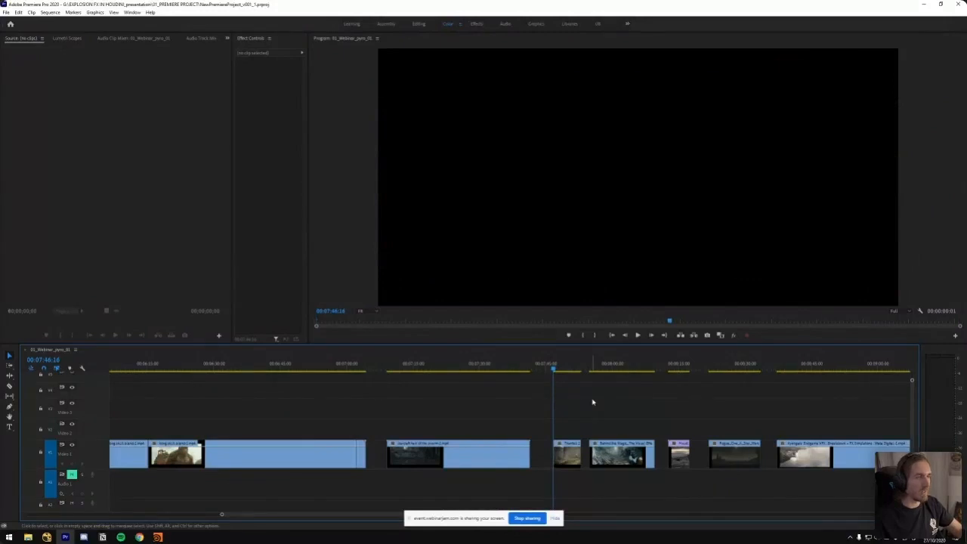
Scrub through the BLUR forest clip around 00:07:50 and play its explosion, pausing on the developed fireball at about 00:07:52
left_click(565, 367)
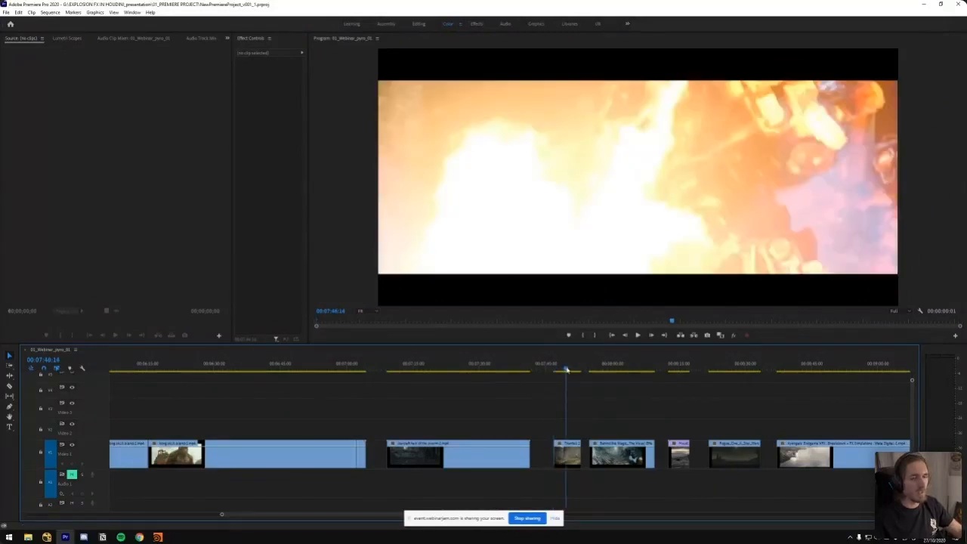
left_click(569, 369)
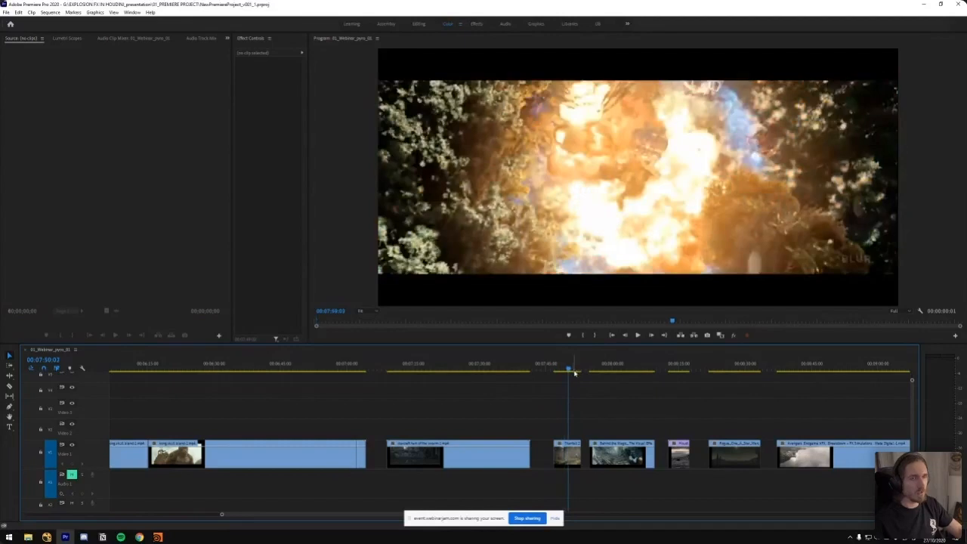
key("space")
left_click(560, 368)
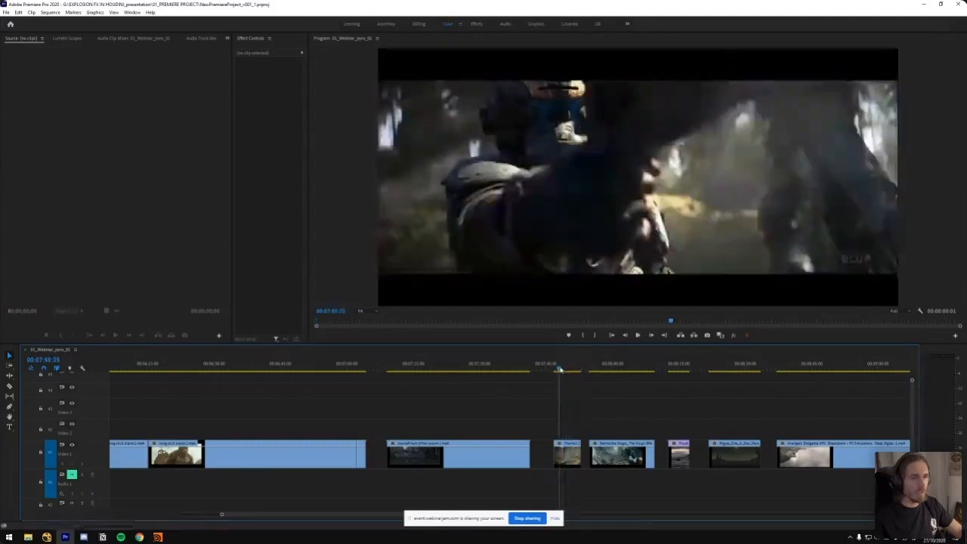
key("space")
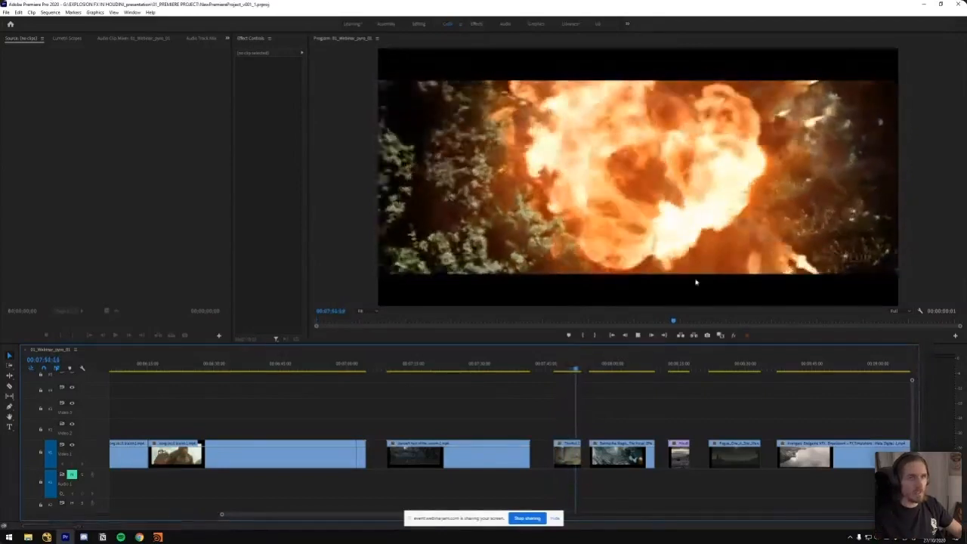
key("space")
Step back and forth through the forest explosion between about 00:07:52:00 and 00:07:52:10 to examine the fireball's shape and rolling detail
key("Right")
key("Right")
key("Right")
key("Right")
key("Right")
key("Right")
key("Right")
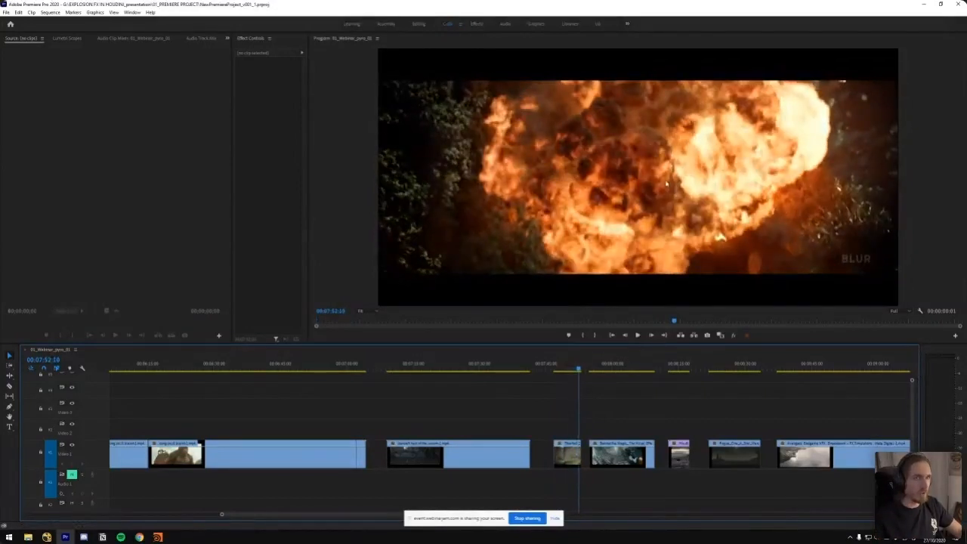
key("j")
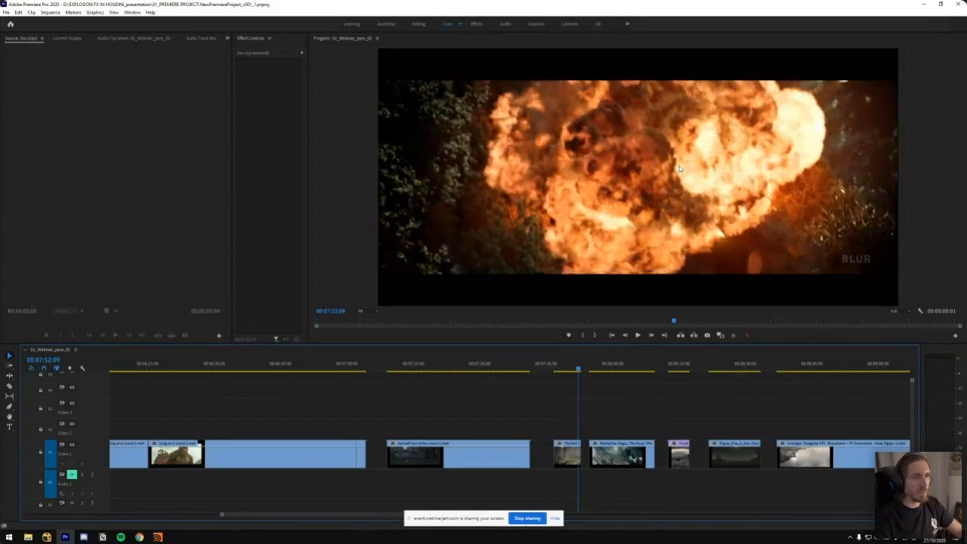
key("l")
key("k")
key("Left")
key("Left")
key("Left")
key("Left")
key("Left")
key("Left")
key("Left")
key("Left")
key("Left")
key("Left")
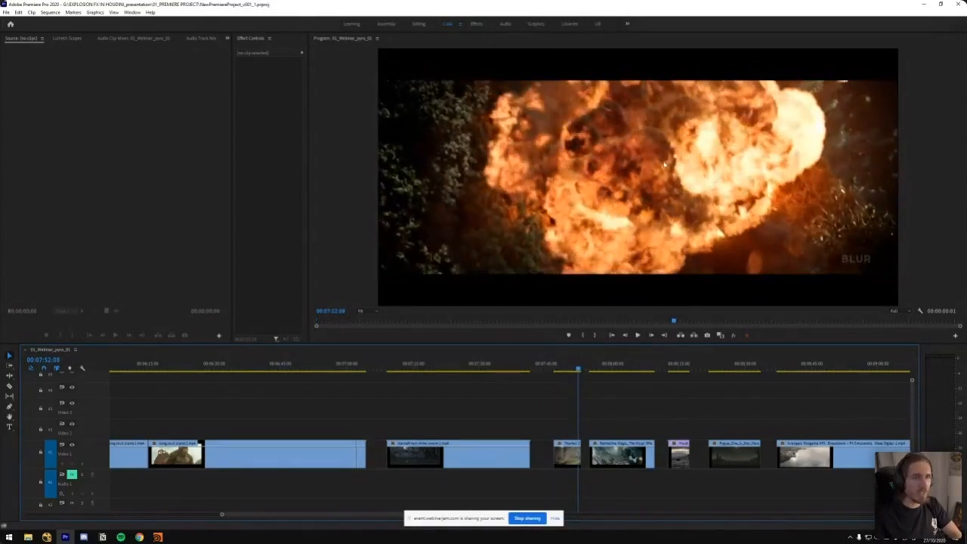
key("Left")
key("Left")
key("Left")
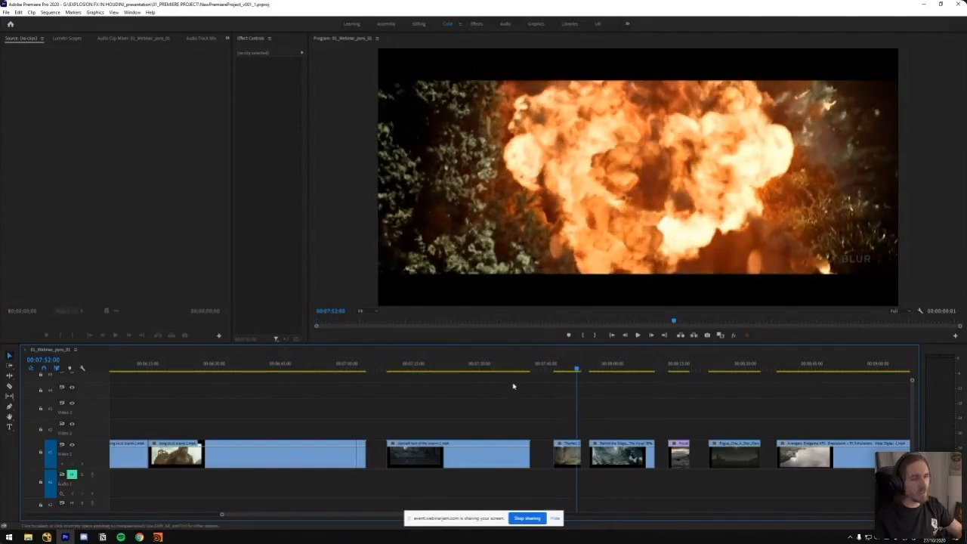
Return to the simulated mushroom-shaped explosion on black at about 00:02:40 and step back through its frames to compare its shape
key("minus")
mouse_move(192, 369)
left_mouse_down()
mouse_move(222, 368)
mouse_move(174, 368)
mouse_move(196, 376)
mouse_move(181, 375)
left_mouse_up()
key("minus")
key("equal")
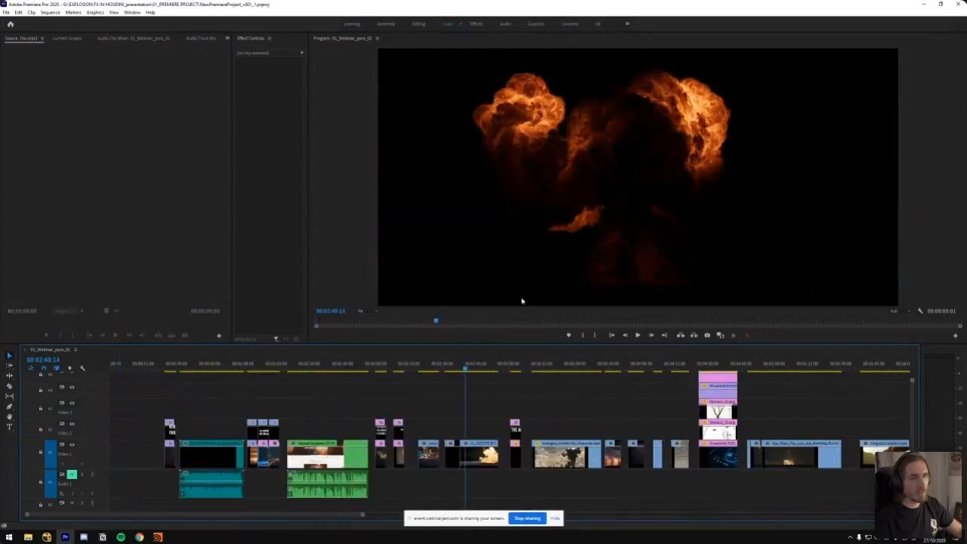
key("Left")
key("Left")
key("Left")
key("Left")
key("Left")
key("Left")
key("Left")
key("Left")
key("Left")
key("Left")
key("Left")
key("Left")
key("Left")
key("Left")
key("Left")
key("Left")
key("Left")
key("Left")
left_click(497, 390)
key("minus")
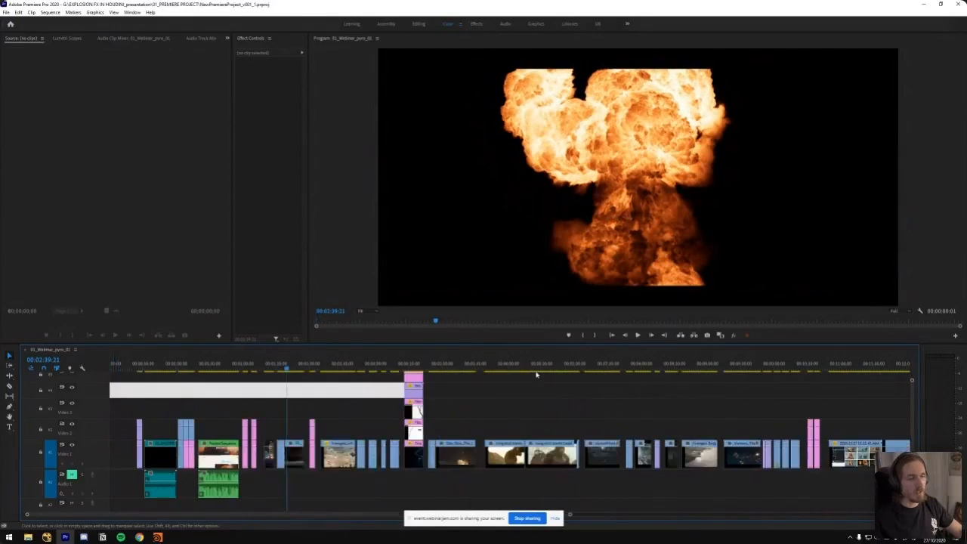
Move the playhead back to the BLUR forest explosion and scrub to its fireball at about 00:07:51:20
left_click_drag(729, 368, 763, 372)
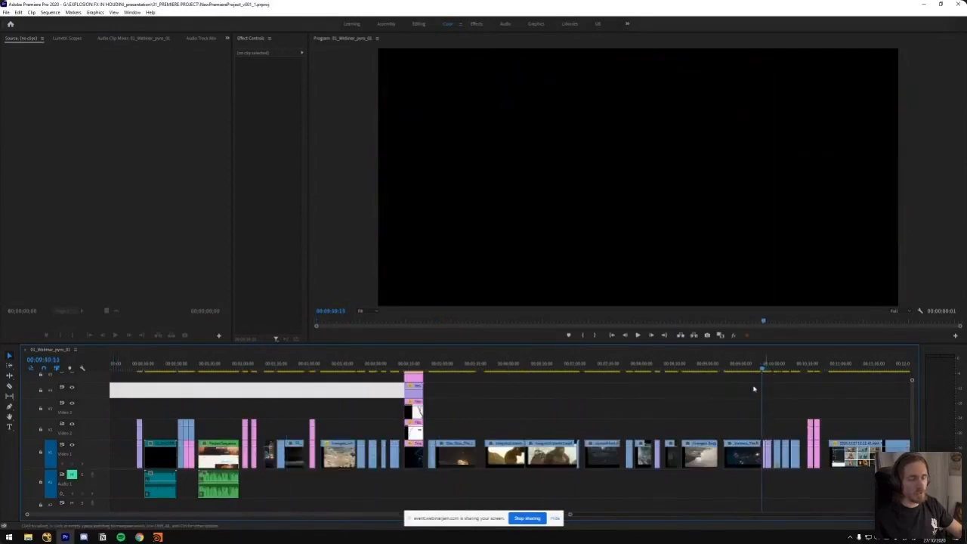
key("equal")
left_click_drag(284, 369, 252, 383)
key("equal")
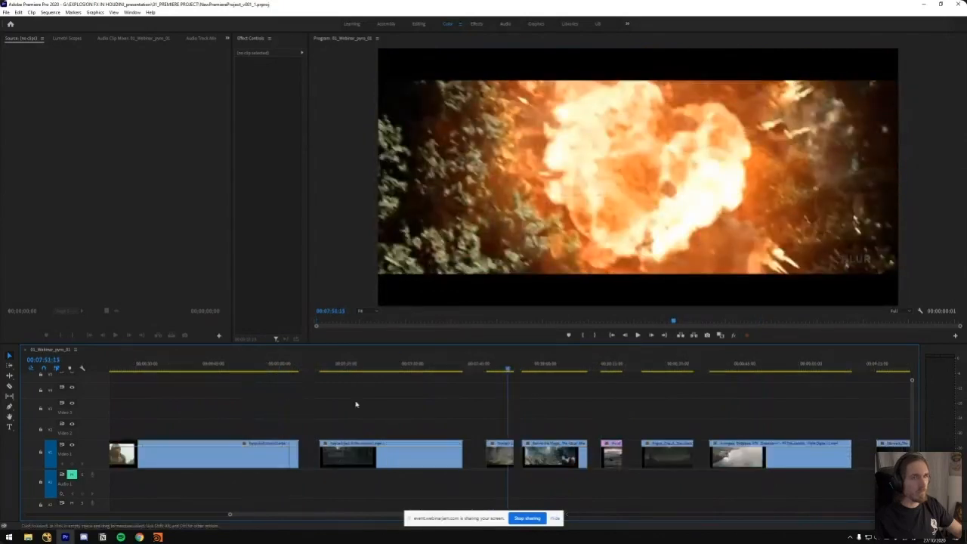
left_click_drag(513, 370, 511, 369)
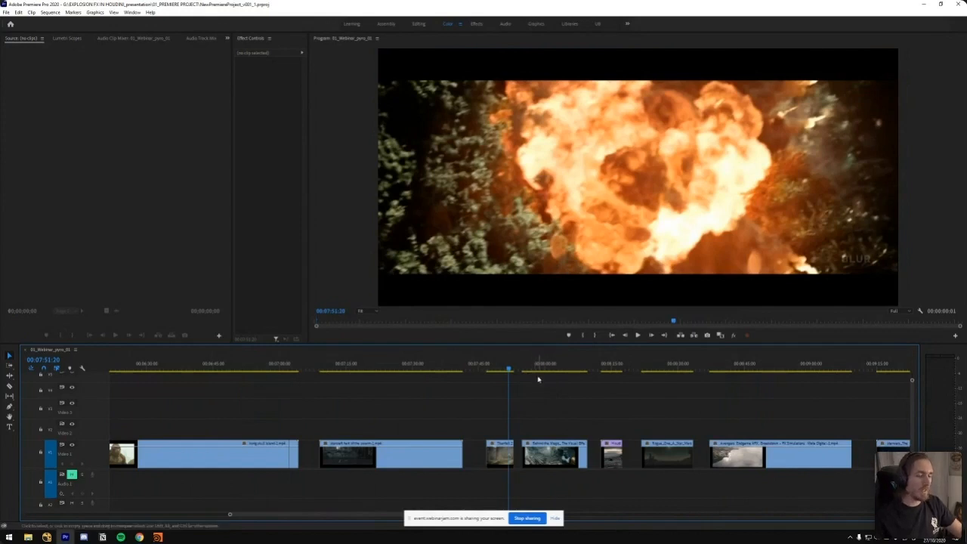
Go to the Behind the Magic clip, play the sea explosion to about 00:08:04:19 and replay it from about 00:08:01
key("Down")
left_click_drag(527, 374, 560, 376)
key("space")
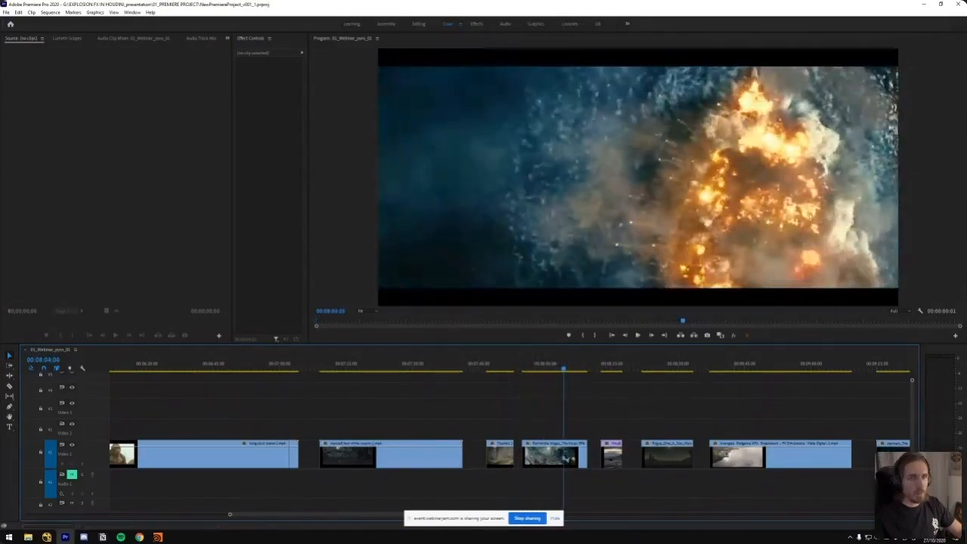
key("space")
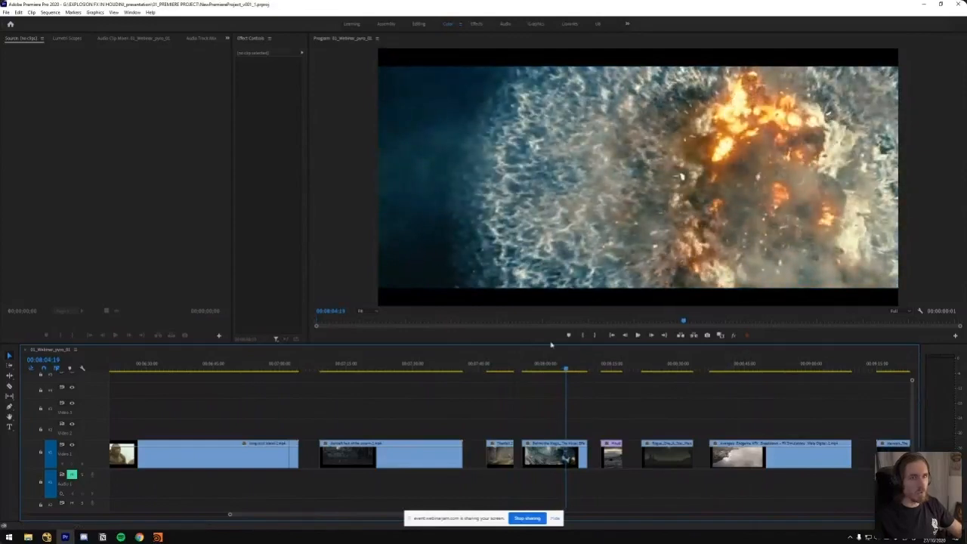
left_click_drag(565, 369, 553, 369)
key("space")
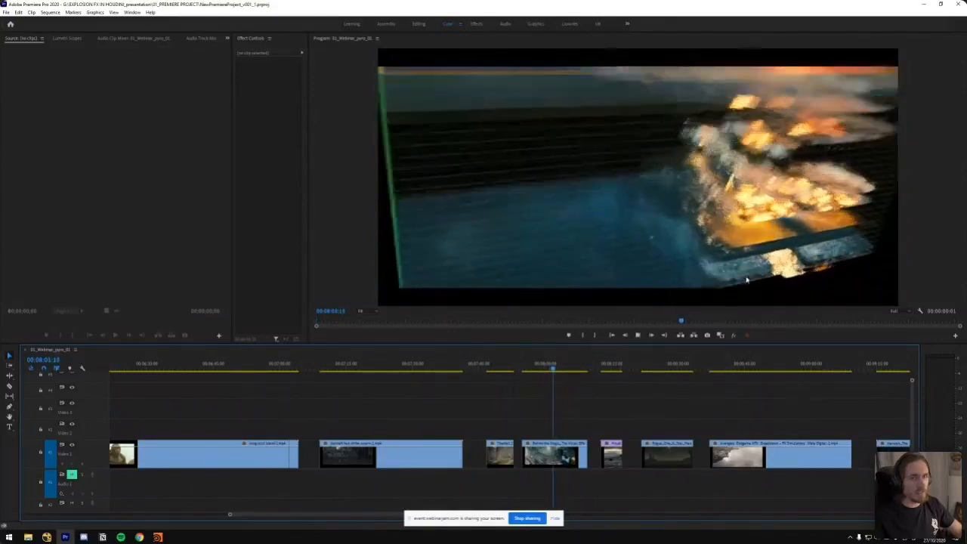
Pause the sea explosion and step through its frames around 00:08:02:11 to examine the fire core and spark trails
key("space")
left_click_drag(558, 369, 556, 369)
key("Right")
key("Right")
key("Right")
key("Right")
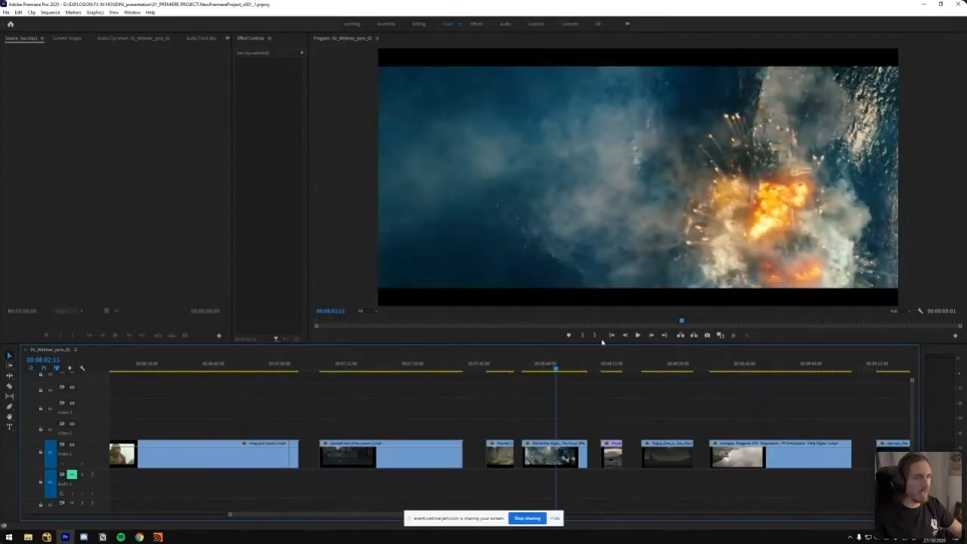
Replay the layered effects breakdown of the sea explosion from about 00:08:00, pausing on the spark trails before playing on
left_click(547, 364)
key("space")
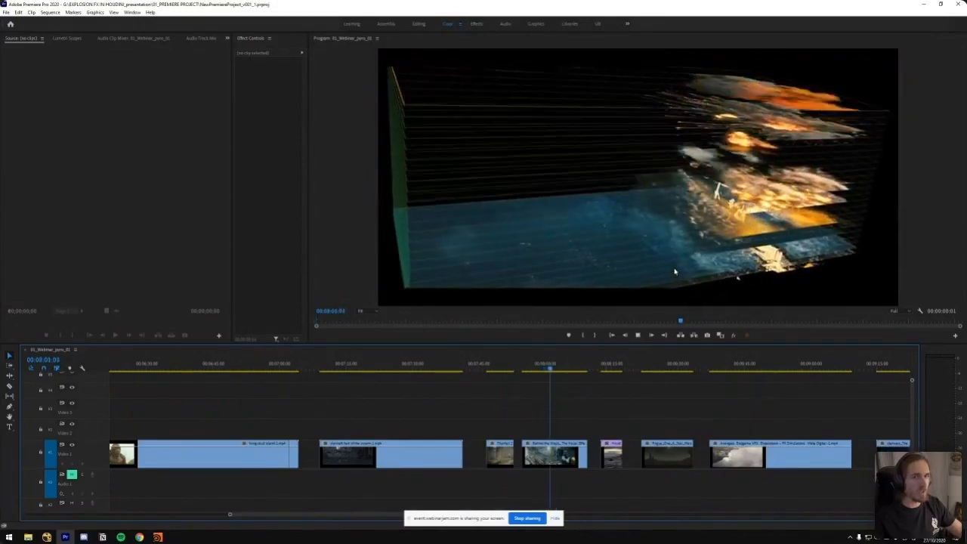
key("space")
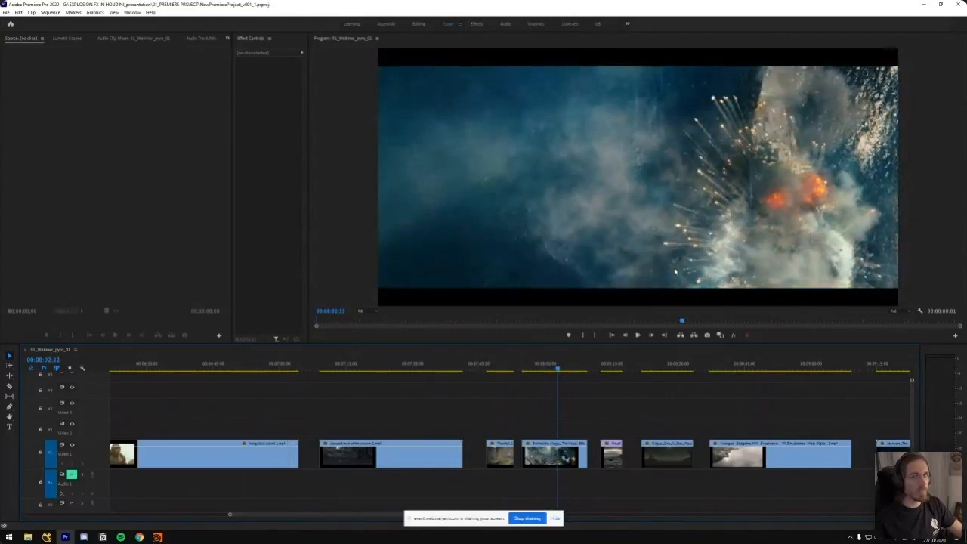
key("space")
Preview the first ship explosion in the MEGALIS clip at about 00:08:13, and go back to the burning warship at about 00:08:06
left_click(602, 369)
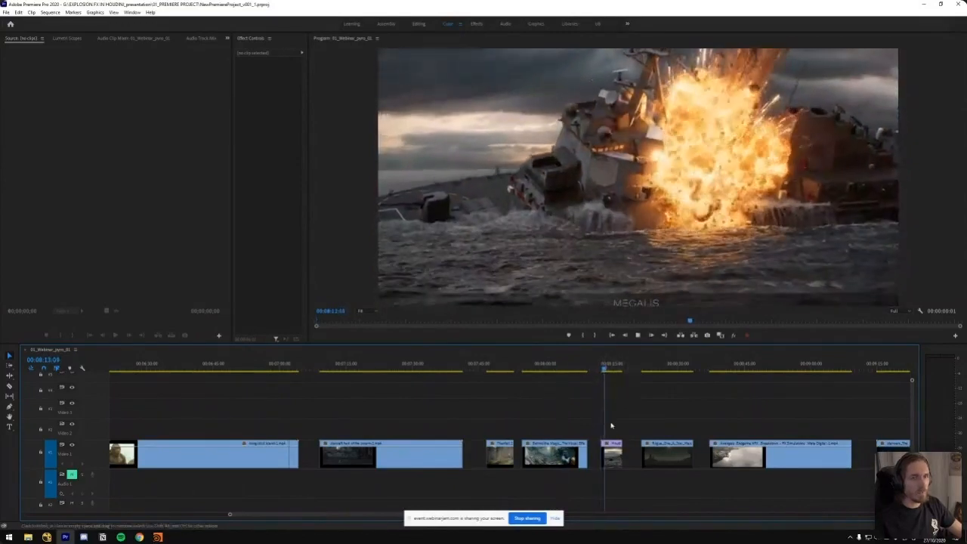
left_click(571, 370)
mouse_move(571, 370)
left_mouse_down()
mouse_move(561, 370)
mouse_move(575, 375)
left_mouse_up()
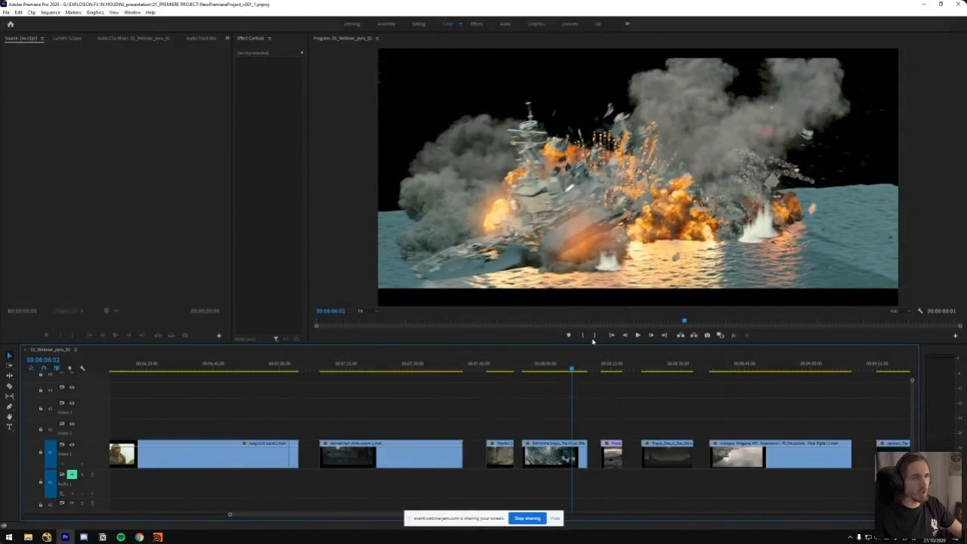
Play the MEGALIS ship clip from about 00:08:13 to the twin fireballs and smoke column at about 00:08:17
left_click(603, 369)
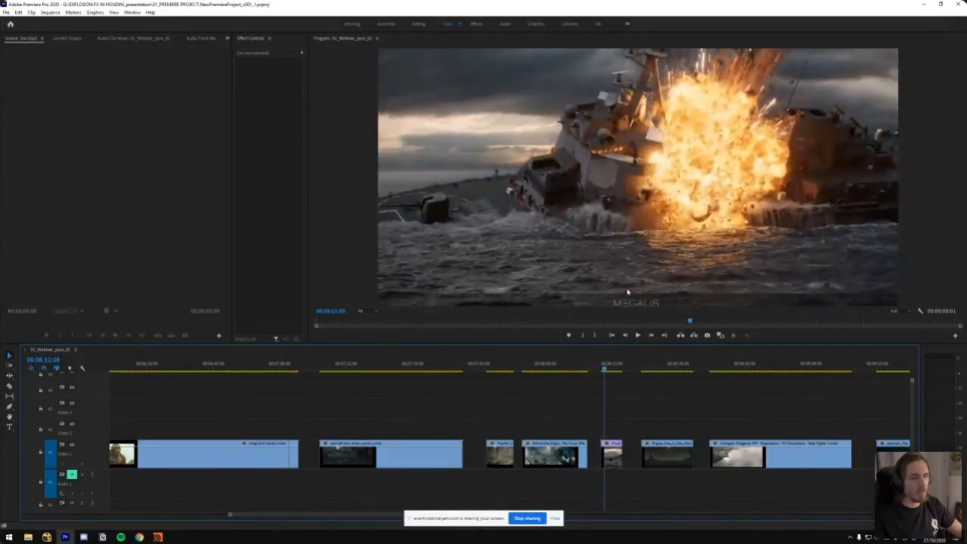
key("space")
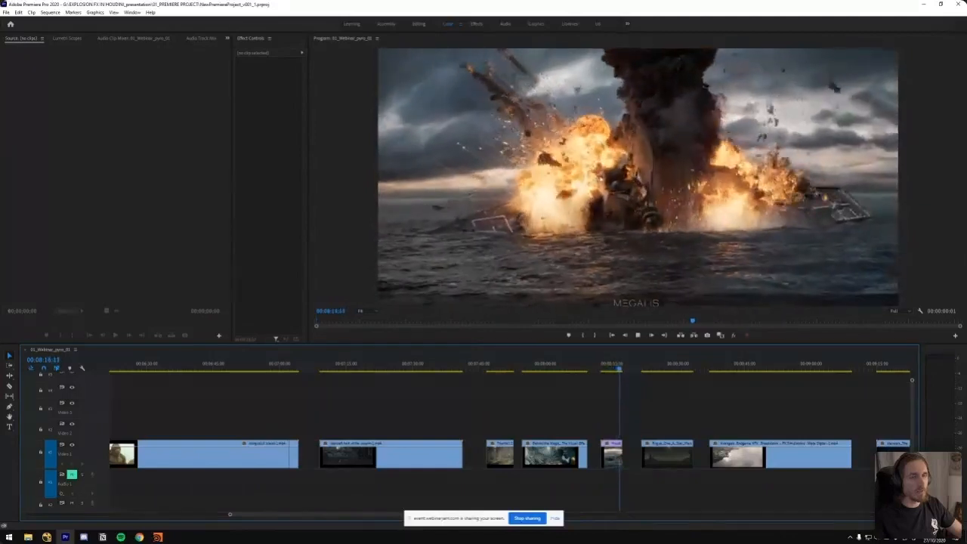
left_click(617, 367)
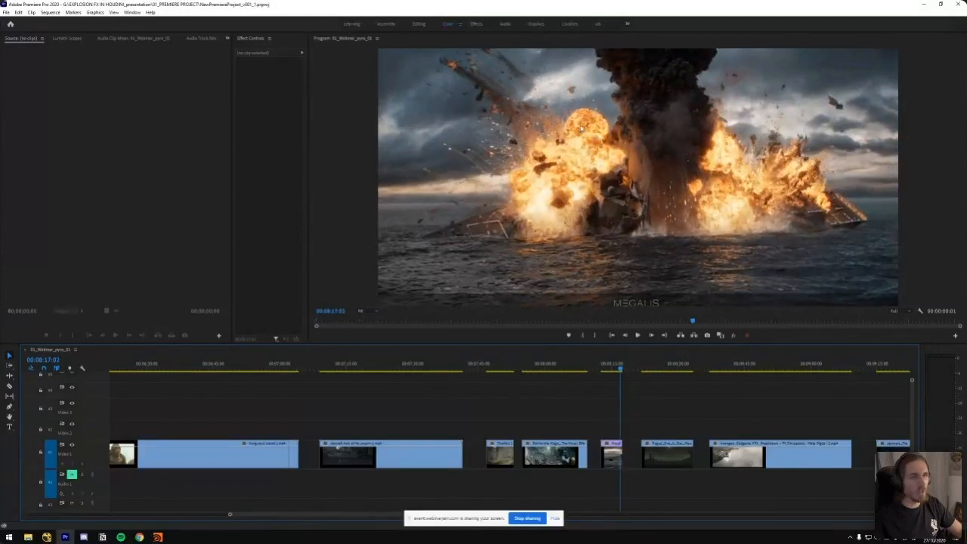
Compare the sea explosion's spark trails at about 00:08:03 with the MEGALIS ship explosion, played to about 00:08:17:05
left_click(569, 365)
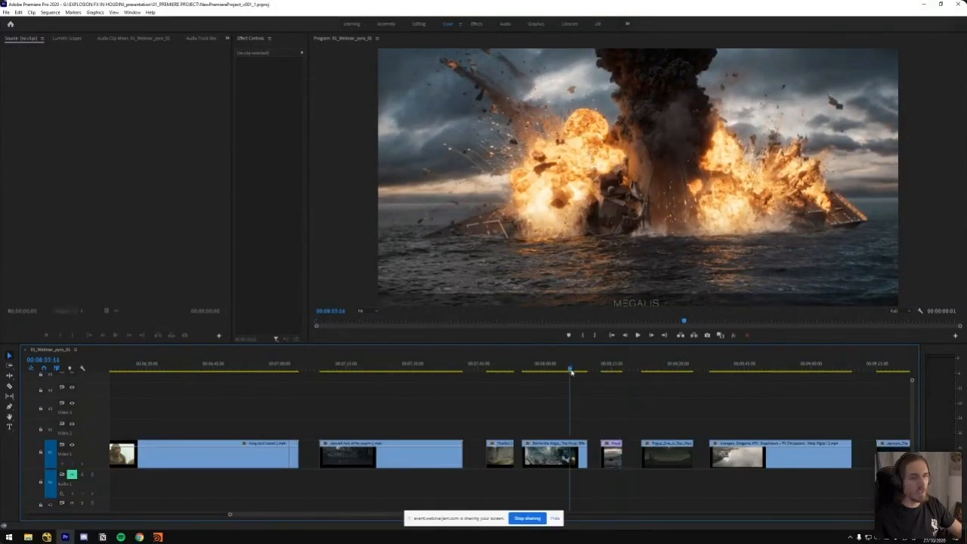
left_click(557, 369)
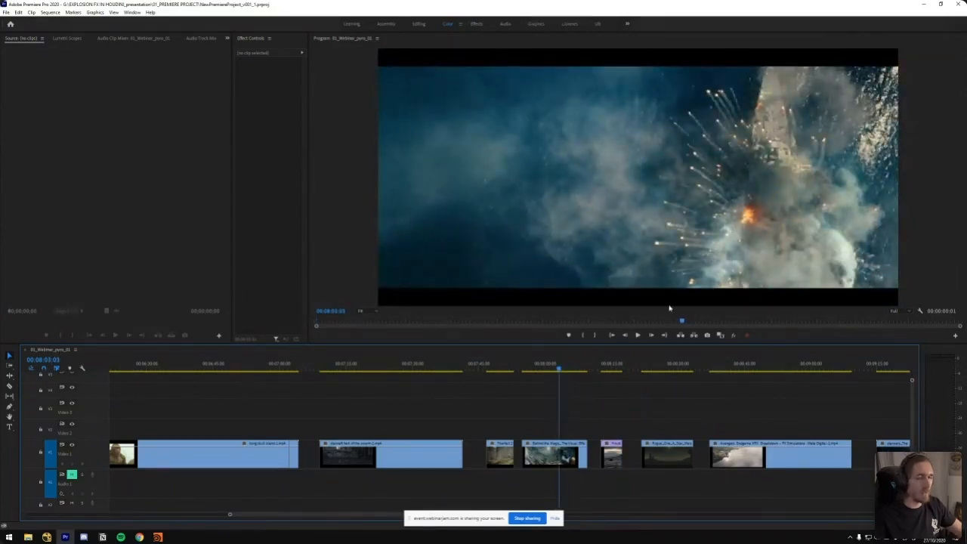
left_click_drag(612, 366, 620, 369)
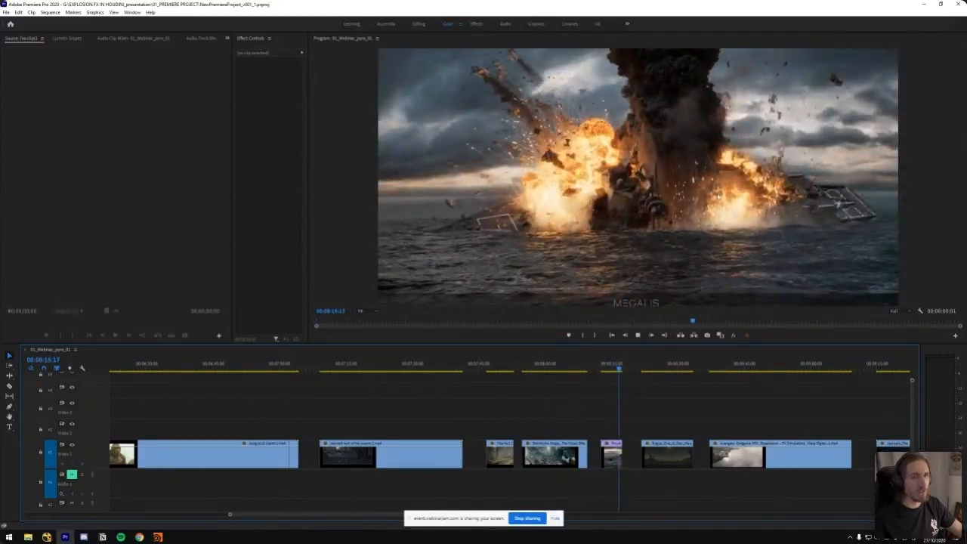
key("space")
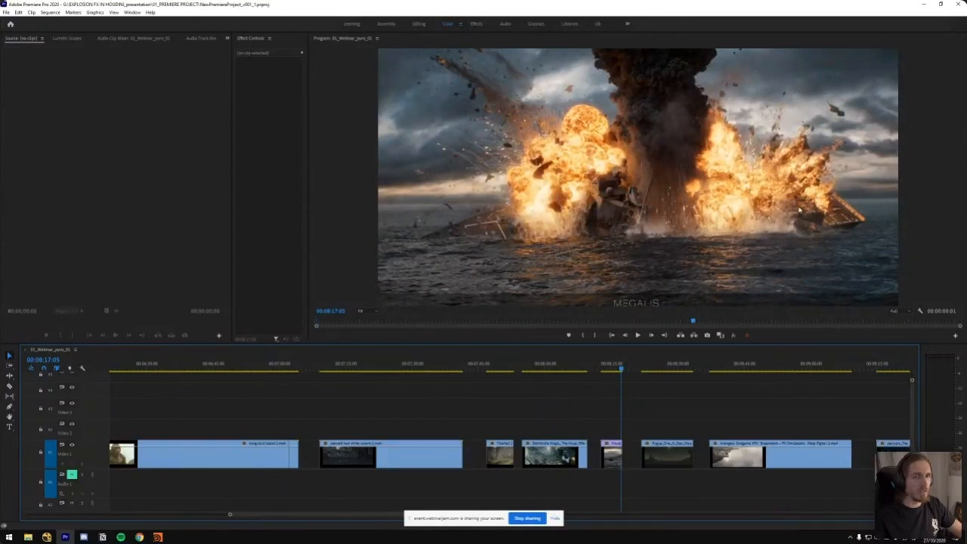
Play the Rogue One desert explosion clip, replay it, and scrub back to the full fireball at about 00:08:29
mouse_move(656, 367)
left_mouse_down()
mouse_move(669, 370)
mouse_move(659, 370)
left_mouse_up()
key("space")
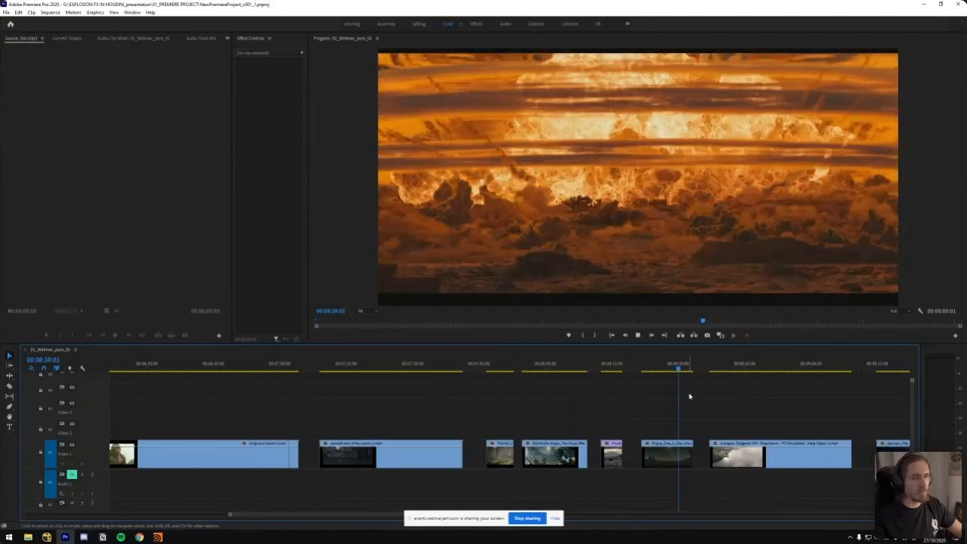
left_click_drag(683, 369, 659, 368)
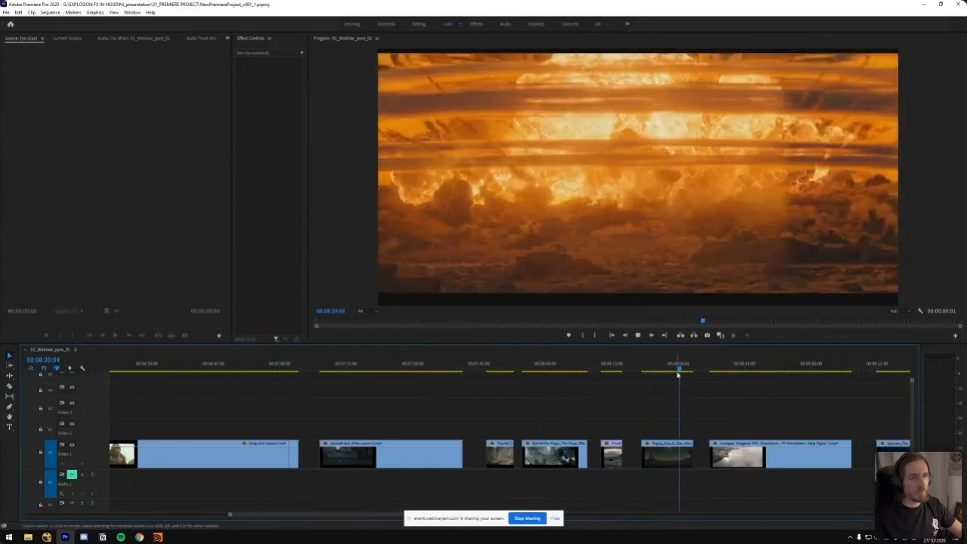
left_click_drag(677, 370, 676, 373)
Maximize the Program monitor, play the Rogue One explosion and return to its fireball at about 00:08:29:12 for a close look
left_click(689, 231)
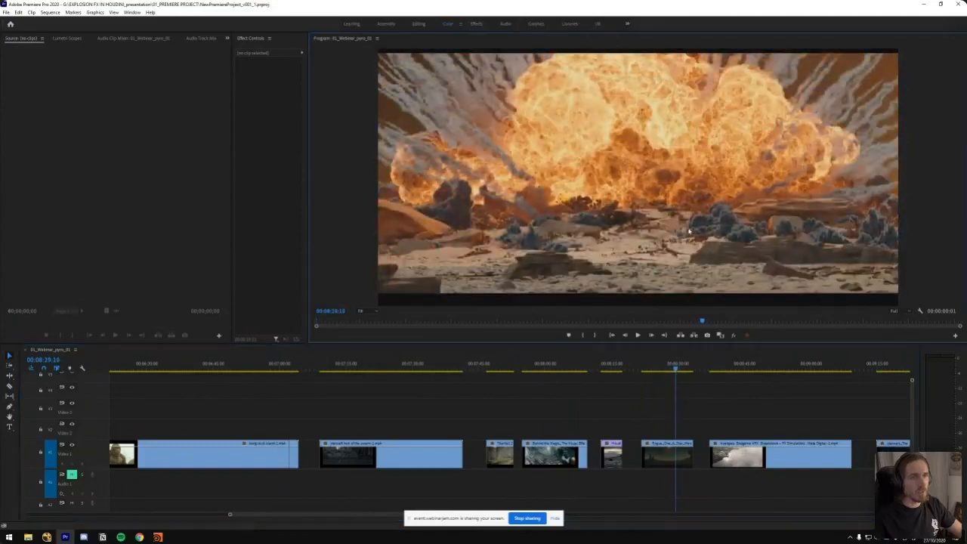
key("grave")
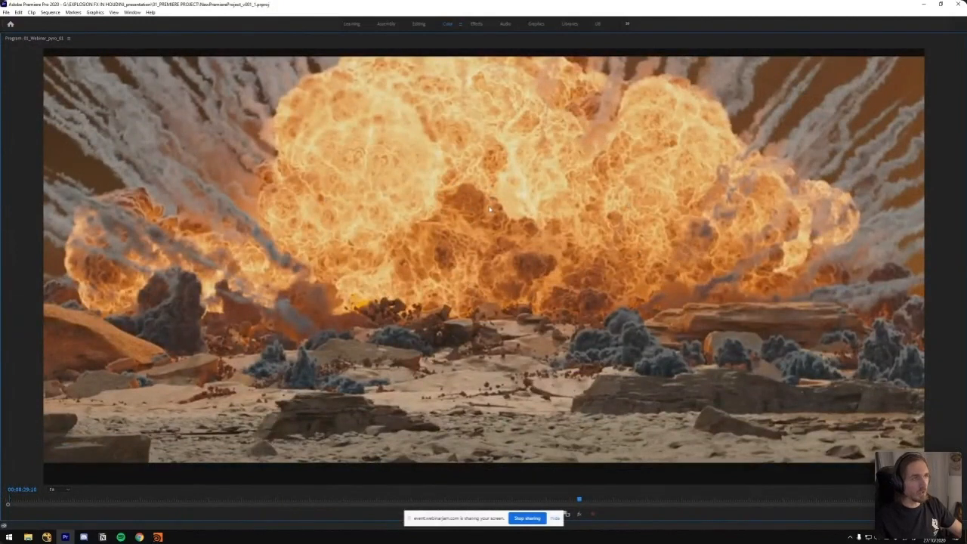
key("space")
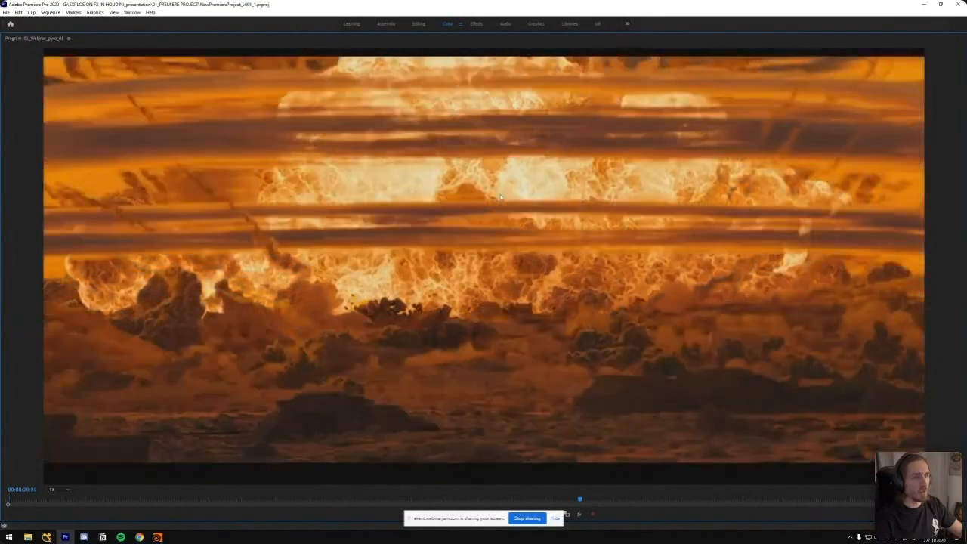
key("j")
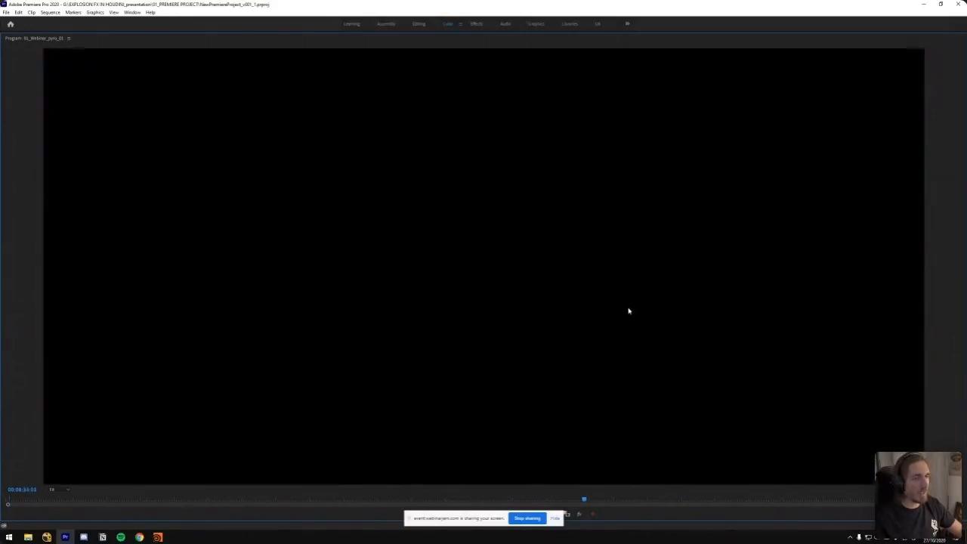
key("Up")
key("Up")
key("Up")
key("Up")
key("Up")
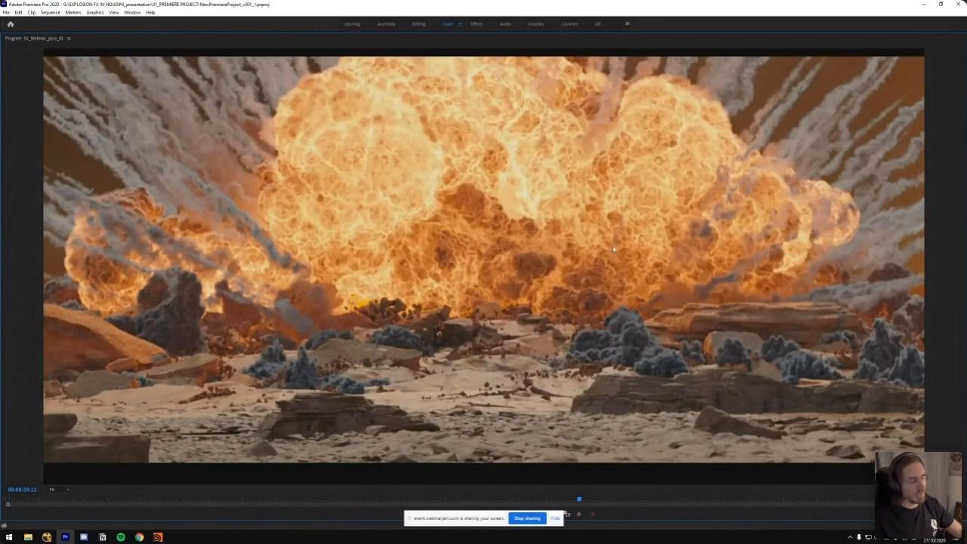
Restore the panel layout and play the Avengers Endgame breakdown clip, pausing on its smoke plumes at about 00:08:41
key("grave")
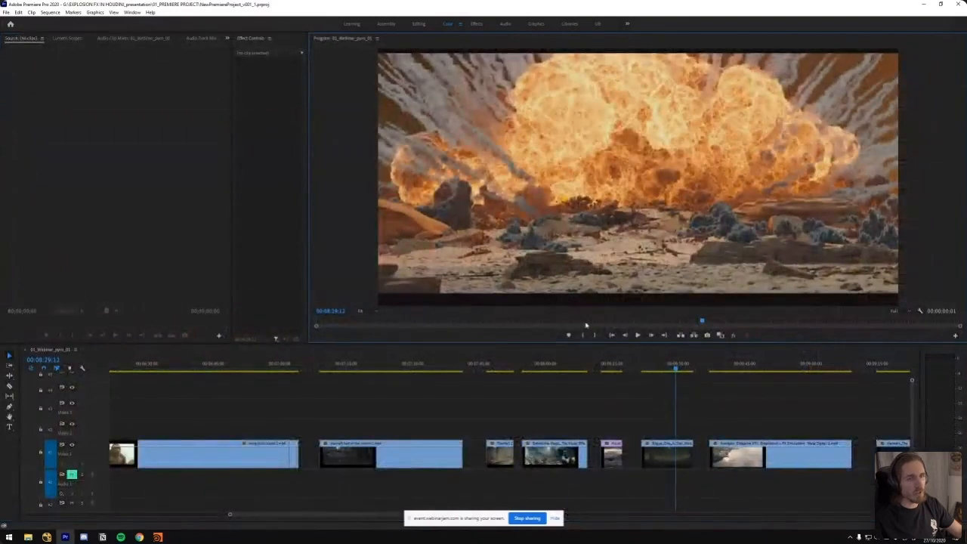
key("h")
left_click_drag(611, 388, 446, 401)
key("v")
mouse_move(550, 369)
left_mouse_down()
mouse_move(560, 370)
mouse_move(548, 370)
left_mouse_up()
key("space")
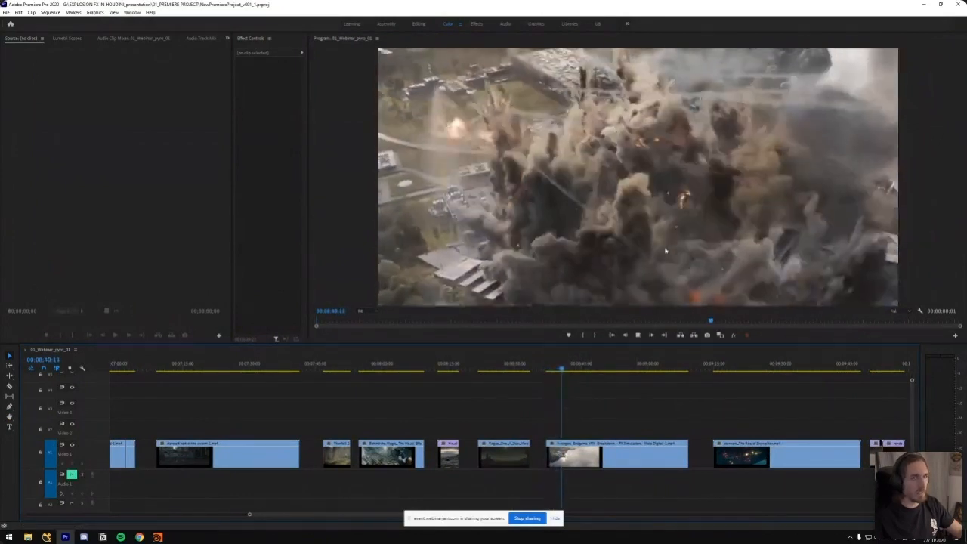
key("space")
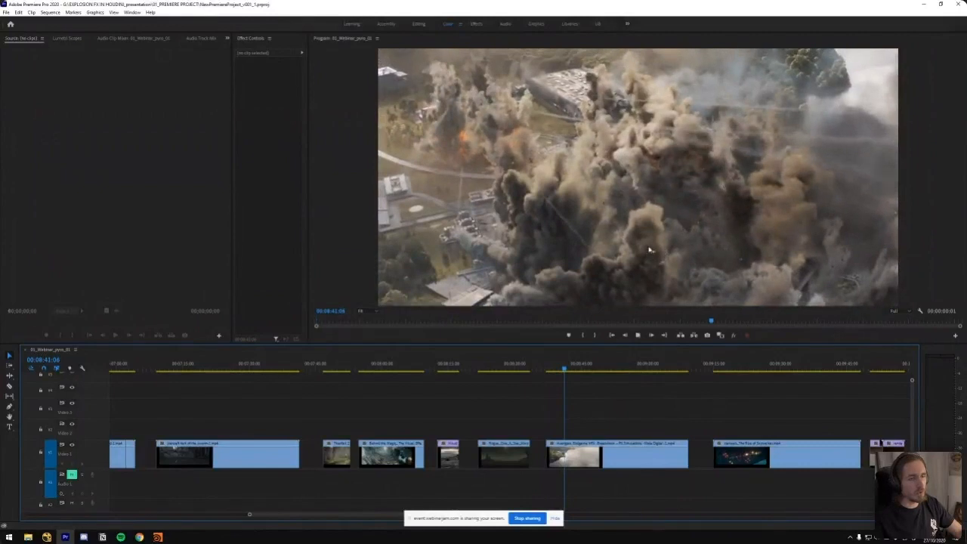
key("space")
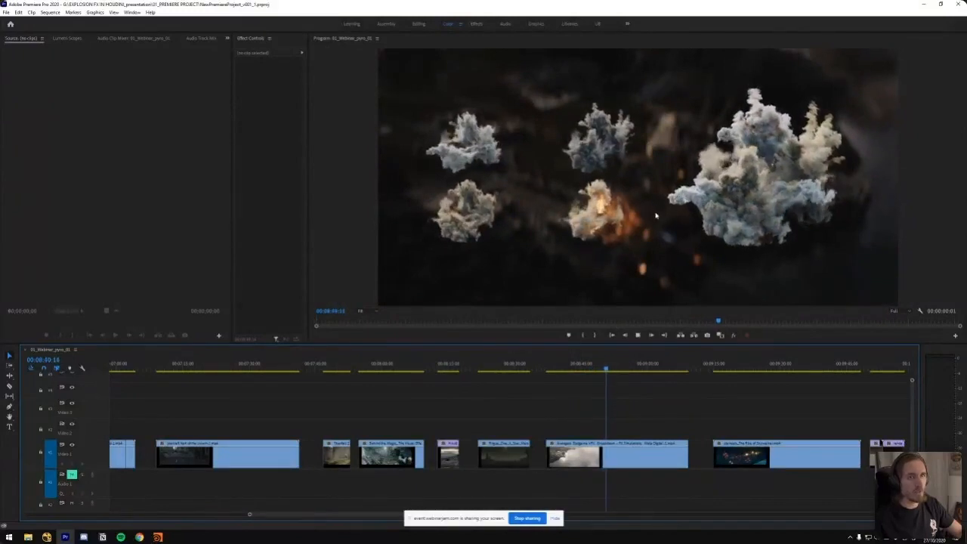
Replay the Endgame breakdown from its start, examining the particle trails at about 00:08:43 and the rendered smoke in the maximized Program monitor
left_click(550, 369)
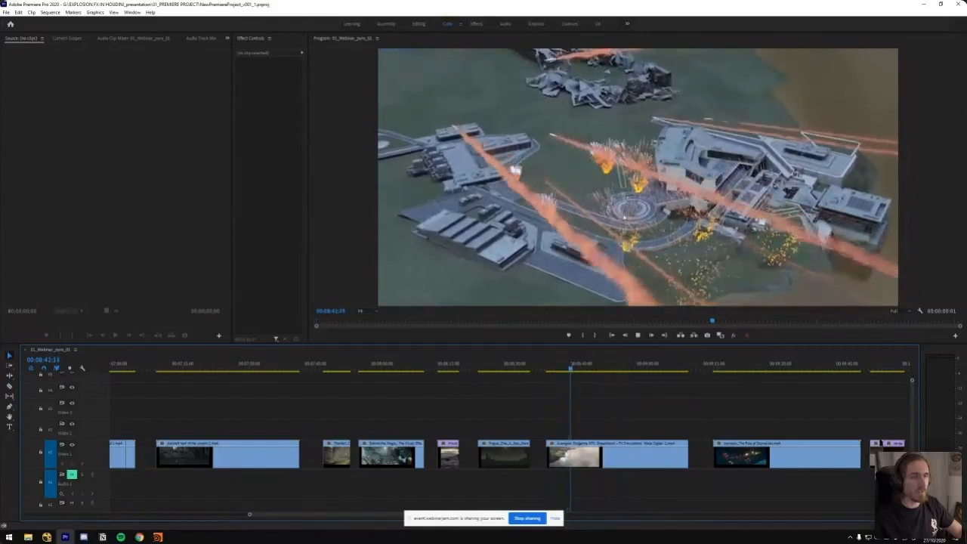
key("space")
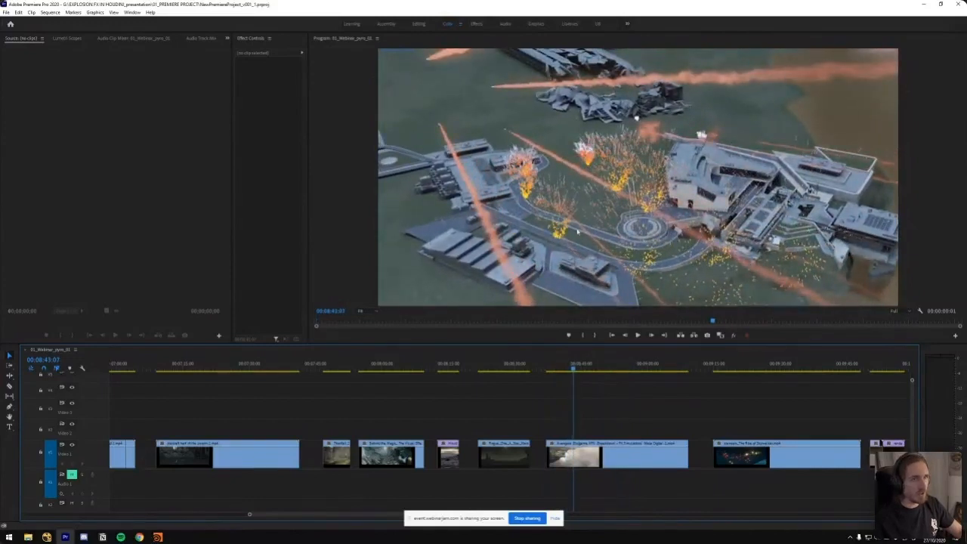
key("grave")
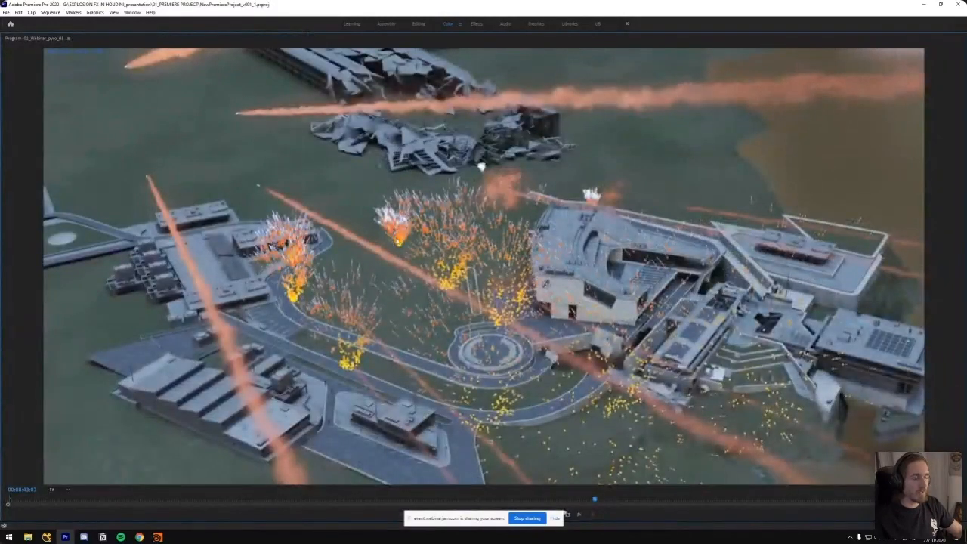
key("space")
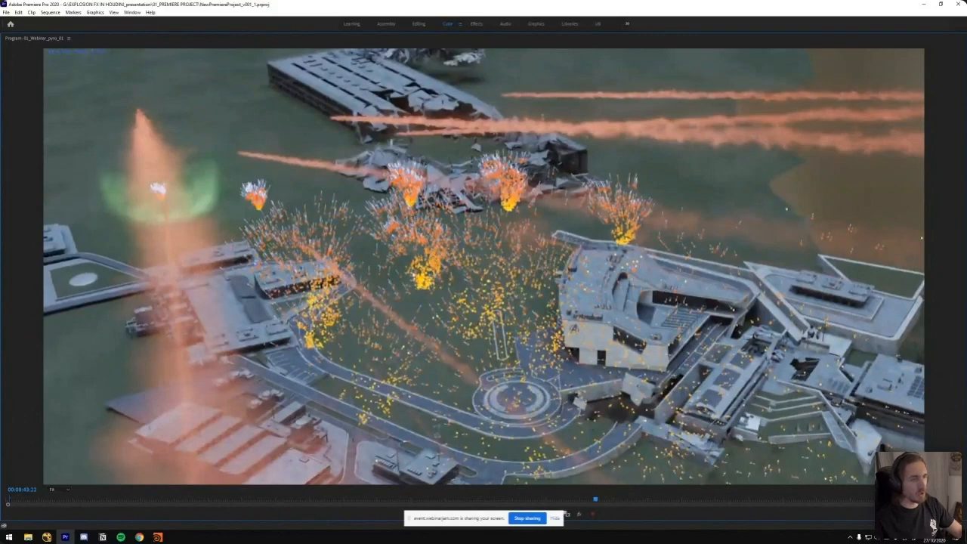
key("space")
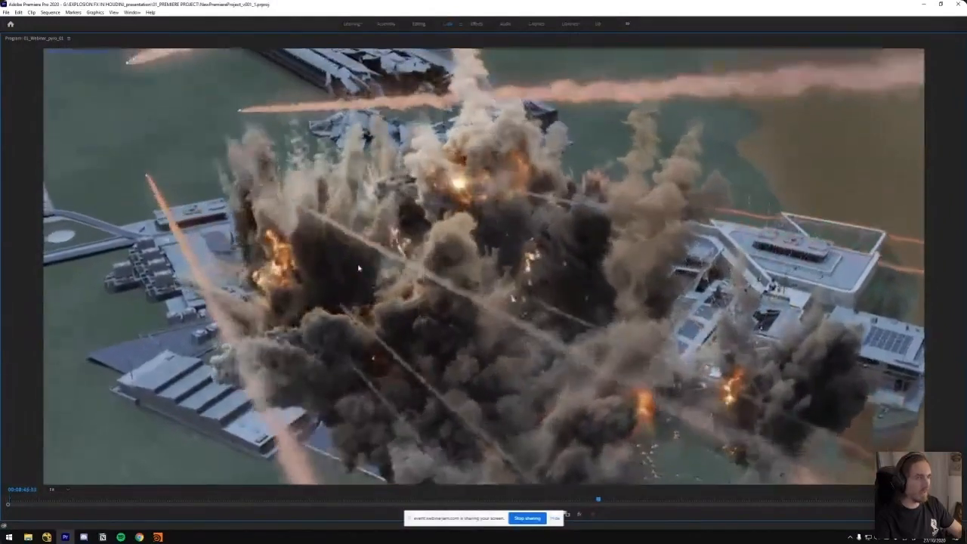
Return to the earlier fireball reference clip and play it from about 00:02:36 in the maximized Program monitor
key("grave")
left_click(389, 367)
key("minus")
key("minus")
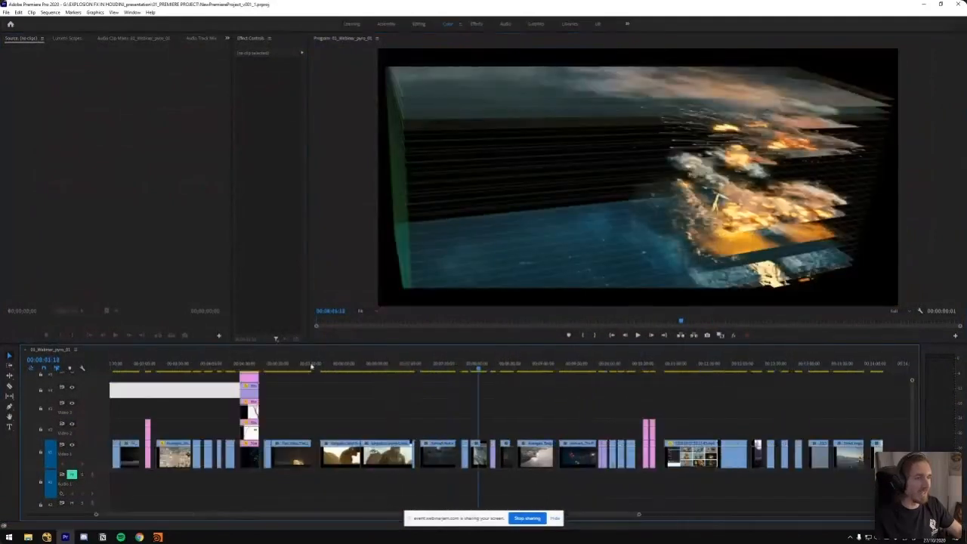
left_click_drag(156, 370, 138, 371)
key("equal")
key("equal")
left_click_drag(490, 371, 414, 369)
key("grave")
key("space")
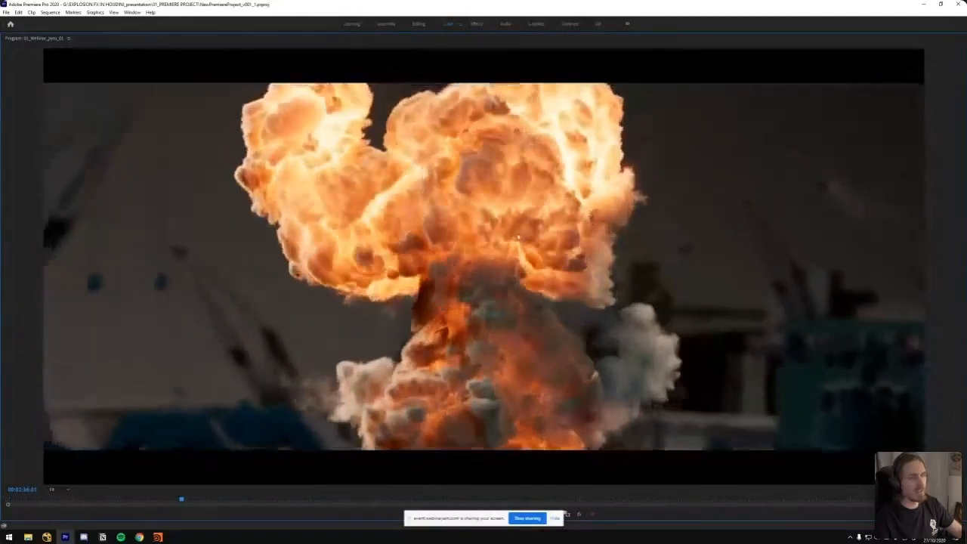
Restore the panel layout, fit the image in the Program monitor, and show the multi-blast spark explosion at about 00:02:46:15
key("grave")
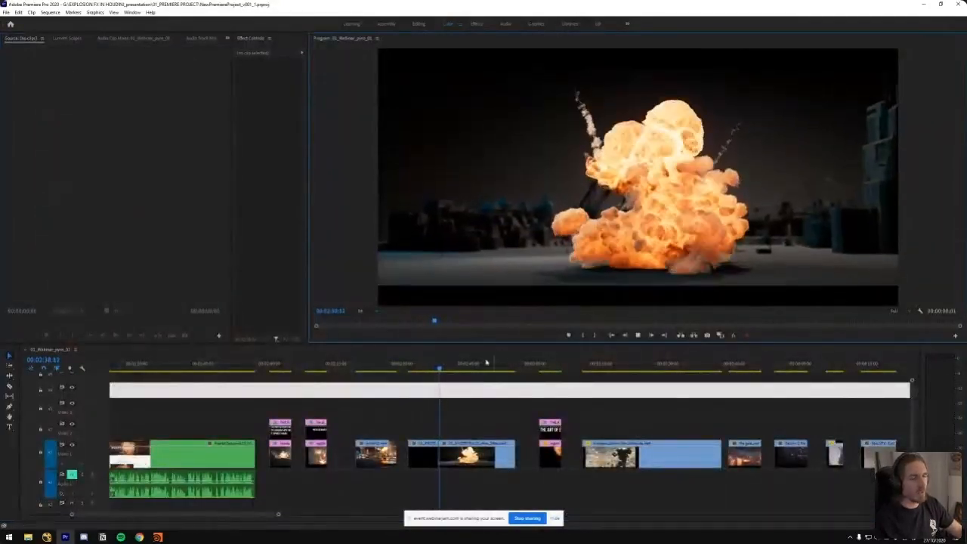
left_click(361, 310)
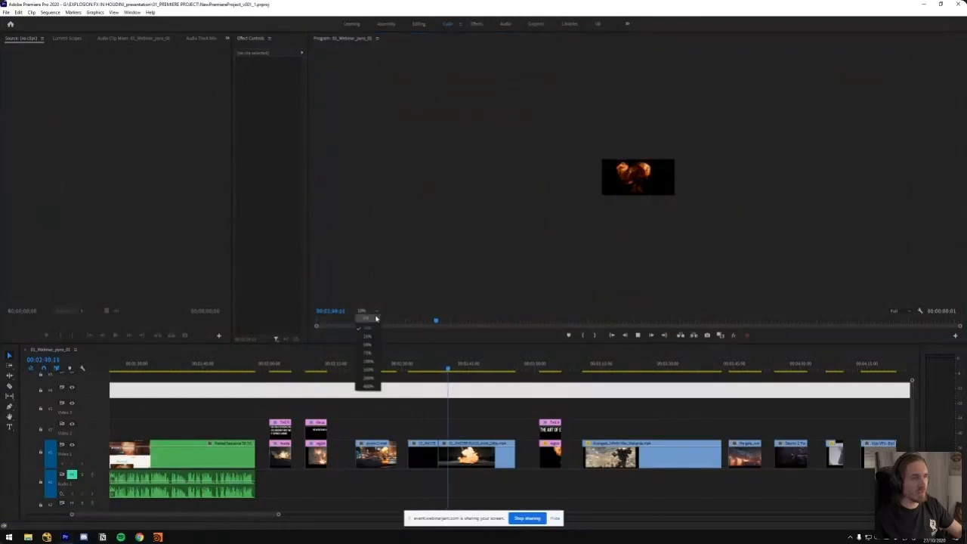
left_click(364, 328)
left_click(473, 368)
left_click(529, 412)
key("minus")
key("minus")
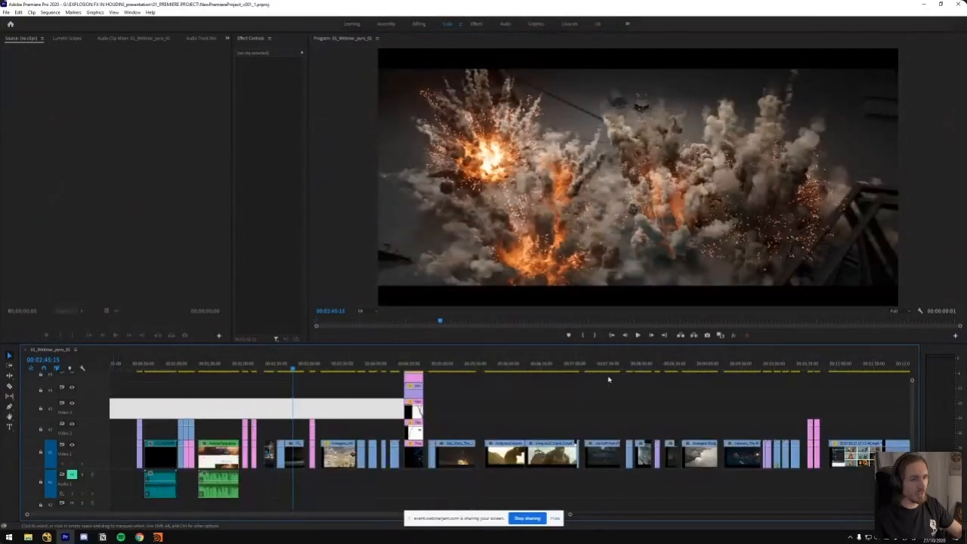
Move to the Rise of Skywalker clip, scrub its space battle around 00:09:36, and restart it from its opening
left_click(647, 367)
left_click_drag(648, 367, 730, 367)
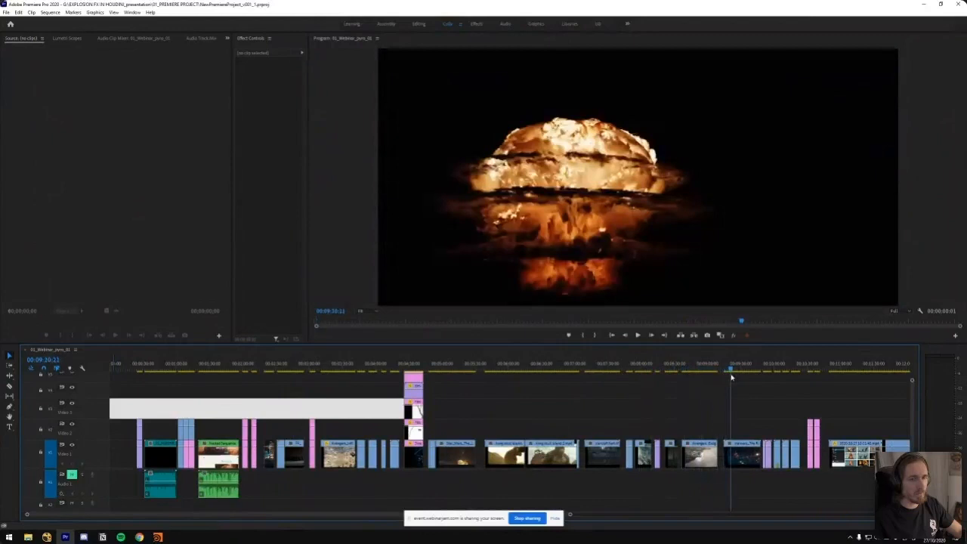
key("equal")
key("equal")
mouse_move(506, 373)
left_mouse_down()
mouse_move(492, 373)
mouse_move(522, 373)
left_mouse_up()
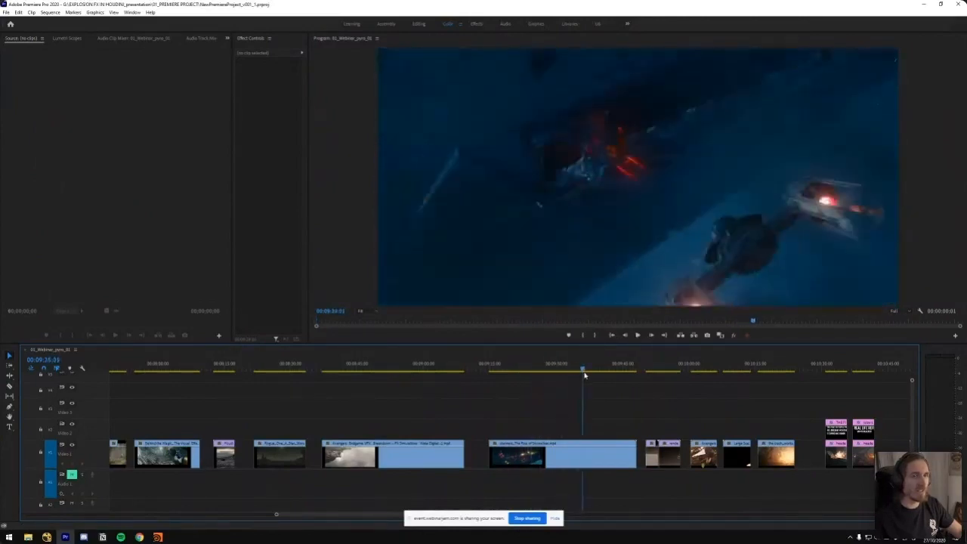
left_click_drag(584, 375, 588, 377)
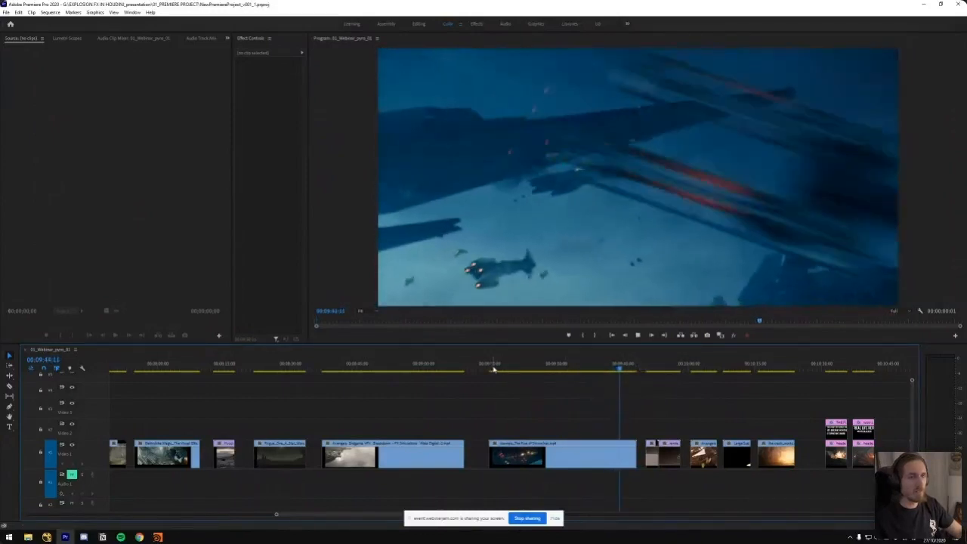
left_click(492, 368)
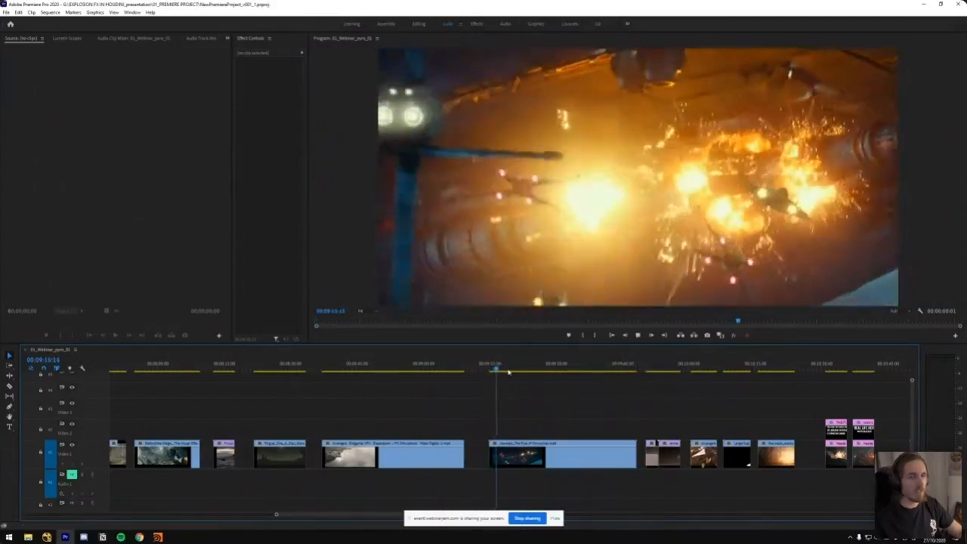
Play the hull explosion near the start of the Rise of Skywalker clip and step back to its early burst at about 00:09:17:07
left_click(515, 369)
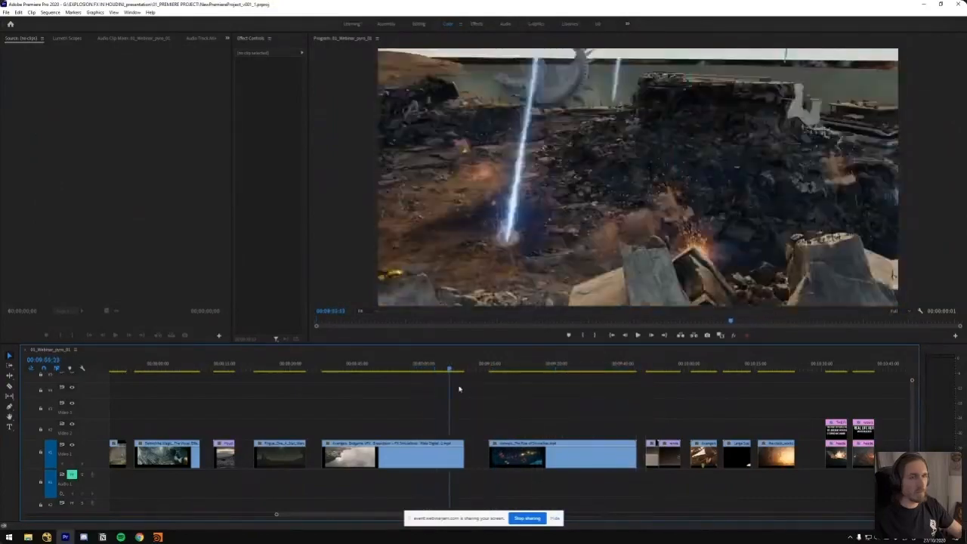
left_click_drag(518, 387, 502, 388)
key("space")
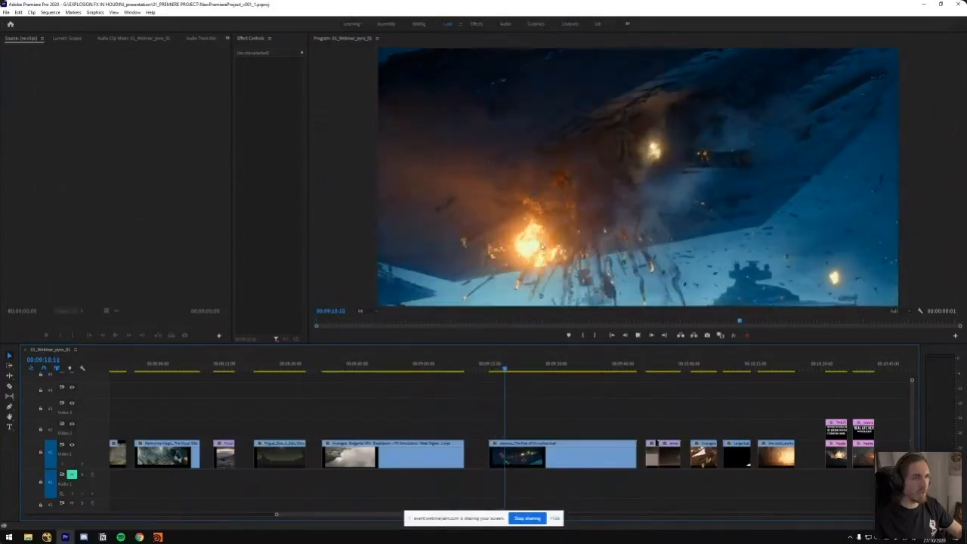
key("Left")
key("Left")
key("Left")
key("Left")
key("Left")
key("Left")
key("Left")
key("Left")
key("Left")
key("Left")
key("Left")
key("Left")
key("Left")
key("Left")
key("Left")
key("Left")
key("Left")
key("Left")
key("Left")
key("Left")
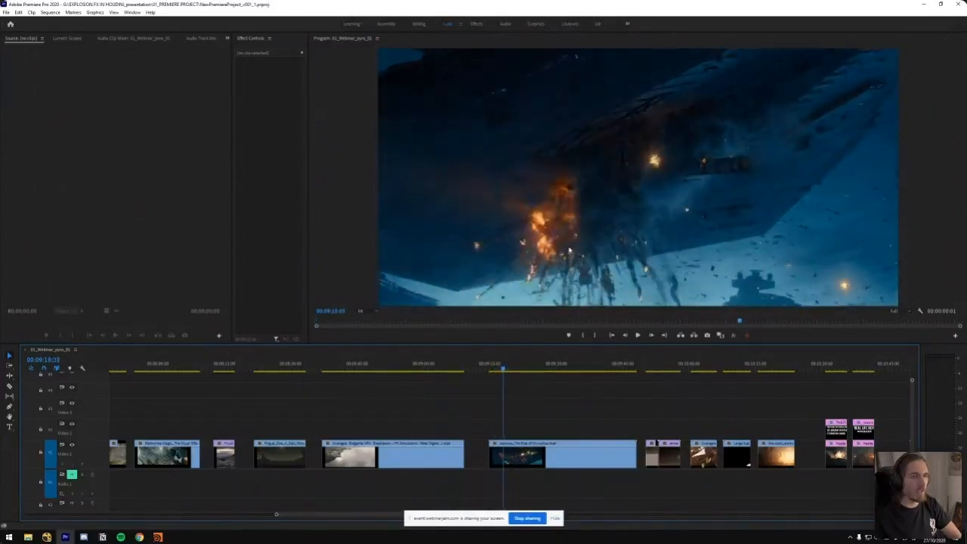
key("Right")
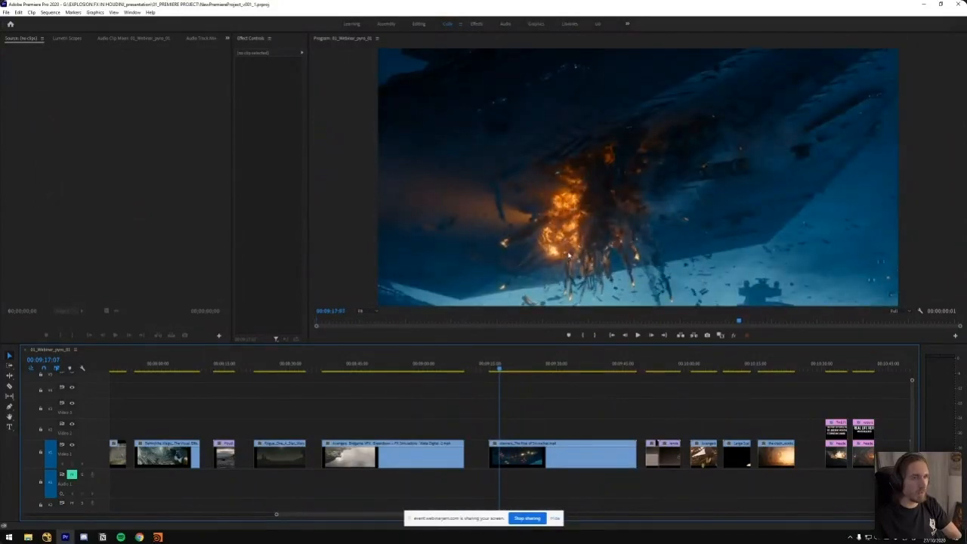
Play on from the hull explosion and step through frames to the Star Destroyer blast at 00:09:21:01
key("space")
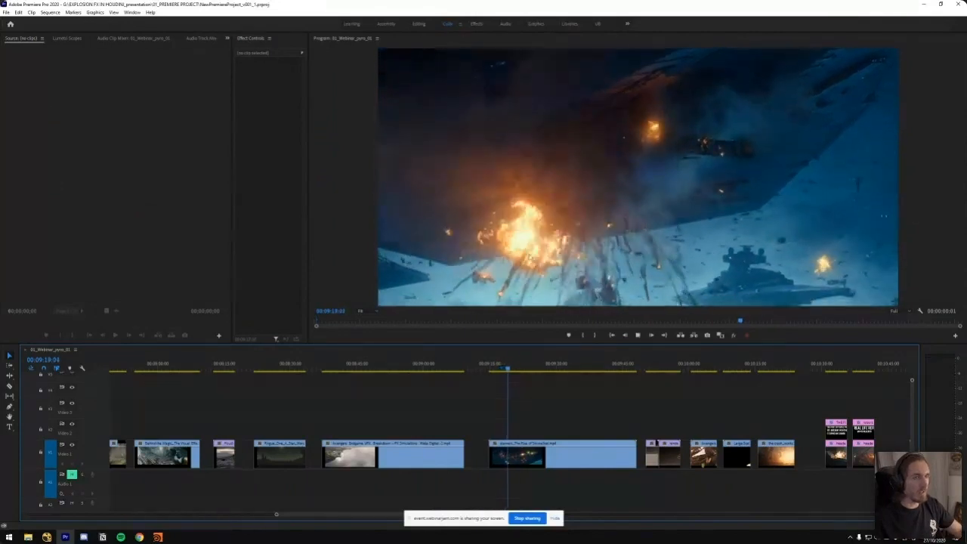
key("space")
key("Right")
key("Right")
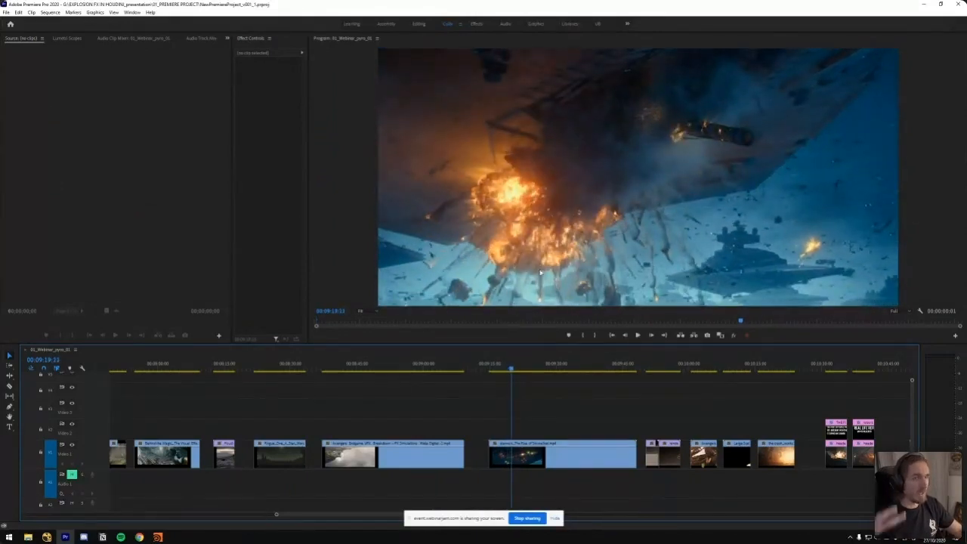
key("Right")
key("Right")
key("Right")
key("Right")
key("Right")
key("Right")
key("Right")
key("Right")
key("Right")
key("Right")
key("Right")
key("Right")
key("Right")
key("Right")
key("Right")
key("Right")
key("Right")
key("Right")
key("Right")
key("Right")
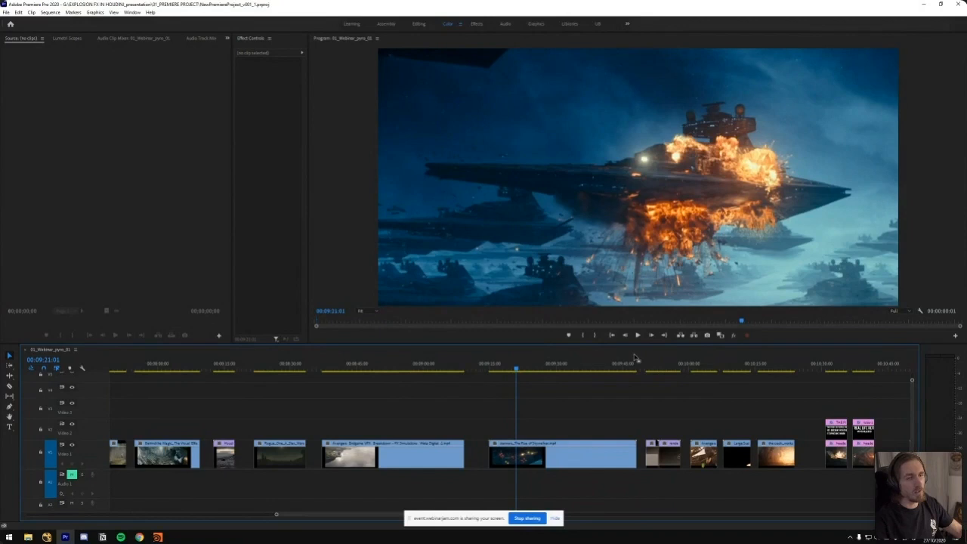
Skim the last part of the Rise of Skywalker clip and play the following rock explosion simulation
left_click(648, 368)
left_click(630, 370)
key("space")
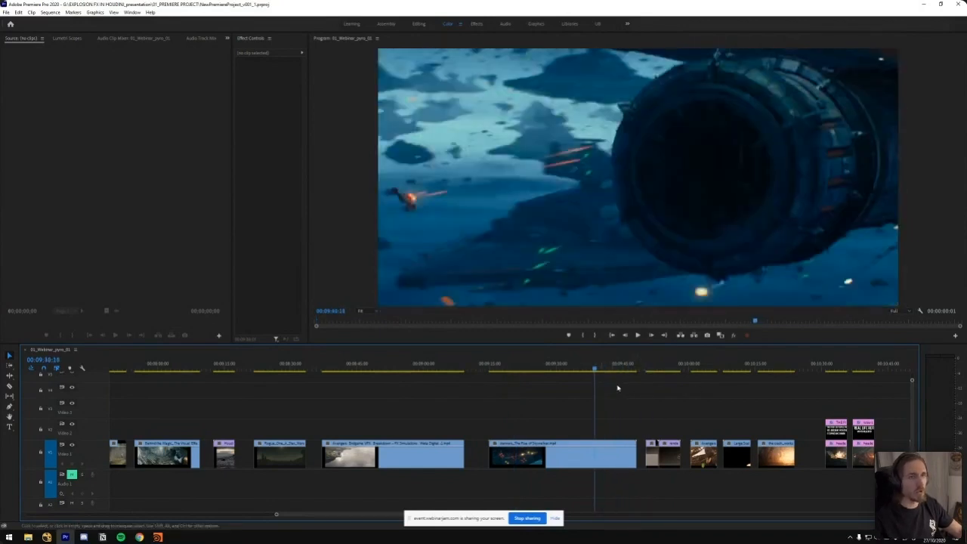
left_click(652, 368)
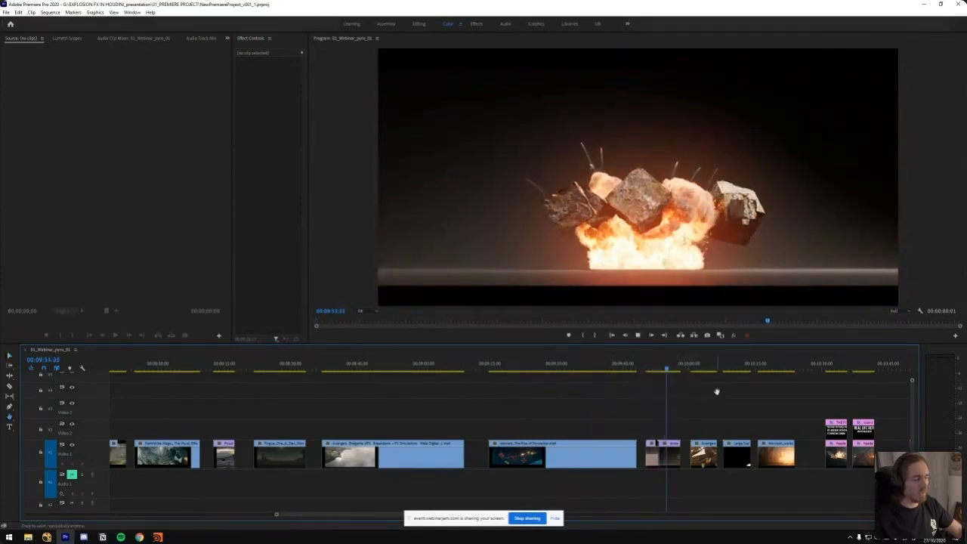
scroll(719, 388, "down", 3)
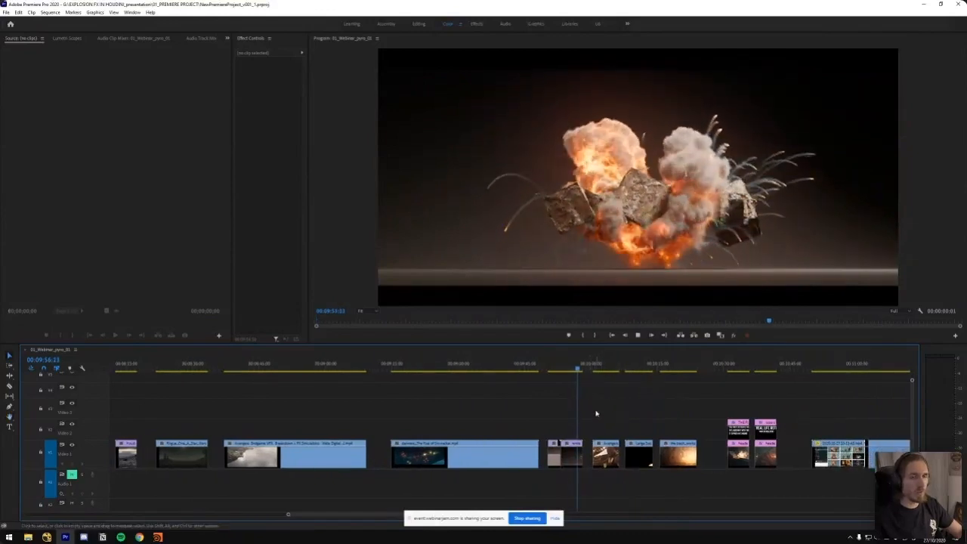
Replay the rock explosion simulation from its start, pausing at 00:09:56:01 to examine the flames and spark trails
left_click(545, 368)
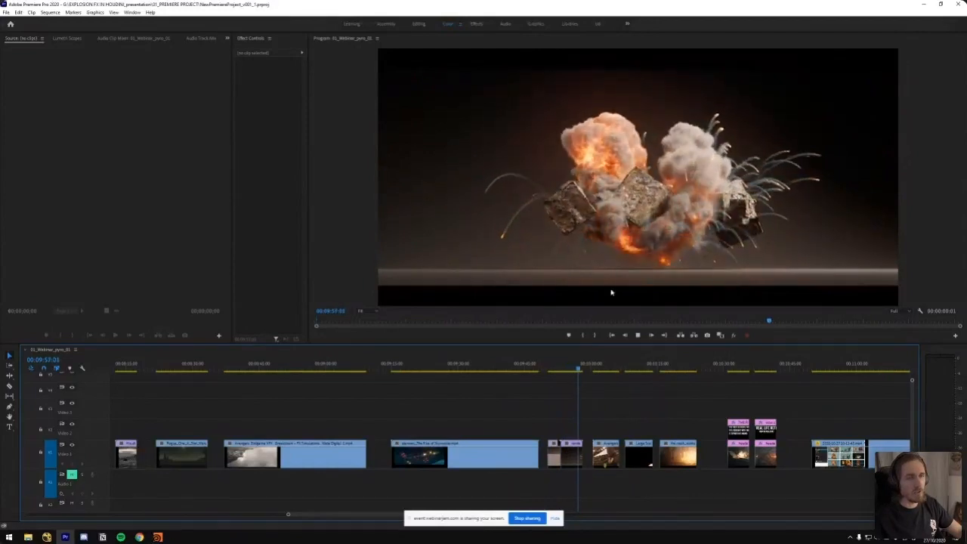
left_click(556, 370)
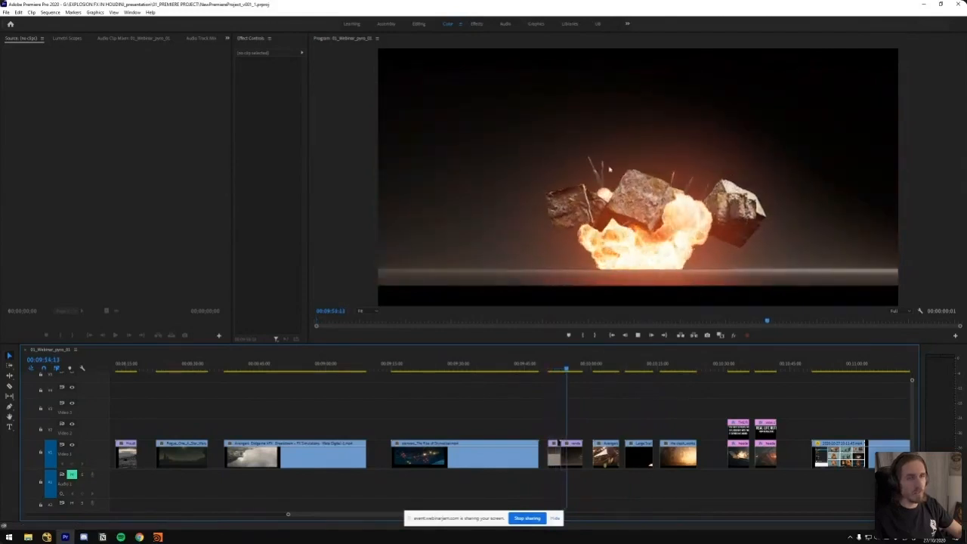
key("space")
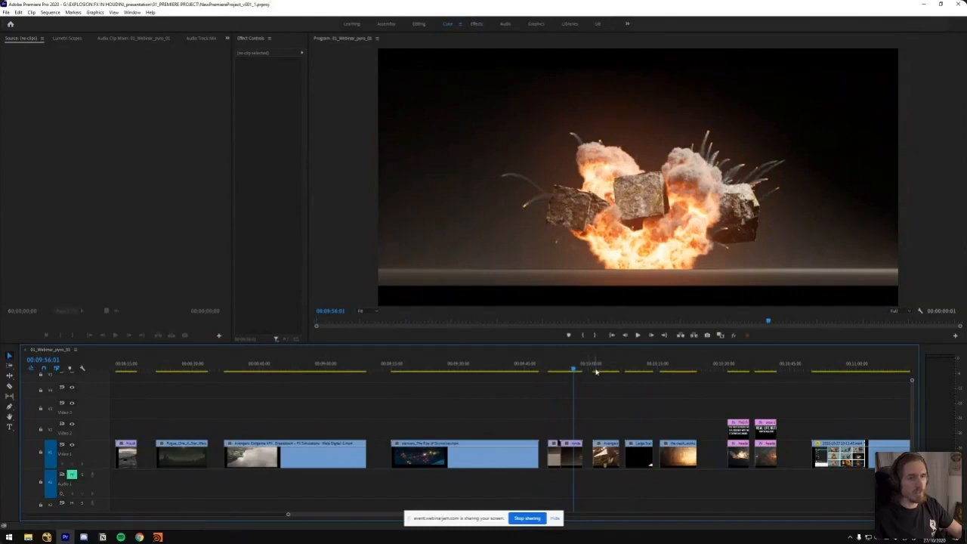
Play the Avengers battlefield explosion clip and replay it, pausing on the full fireball at 00:10:05:17
key("space")
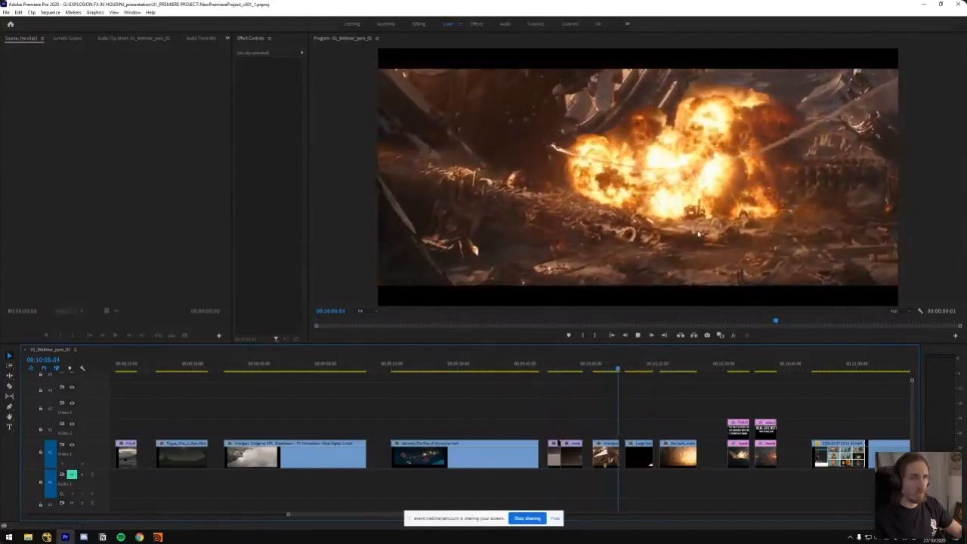
key("space")
left_click(618, 362)
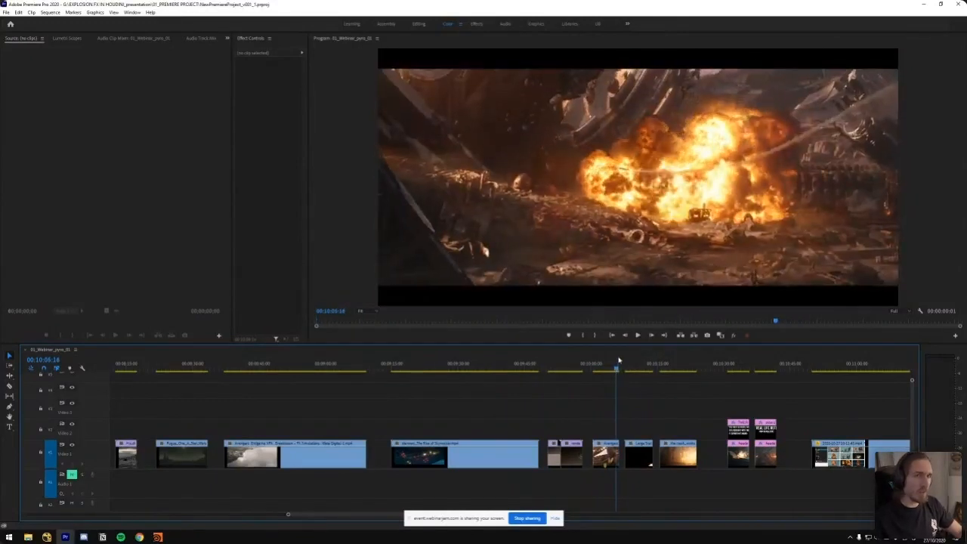
key("space")
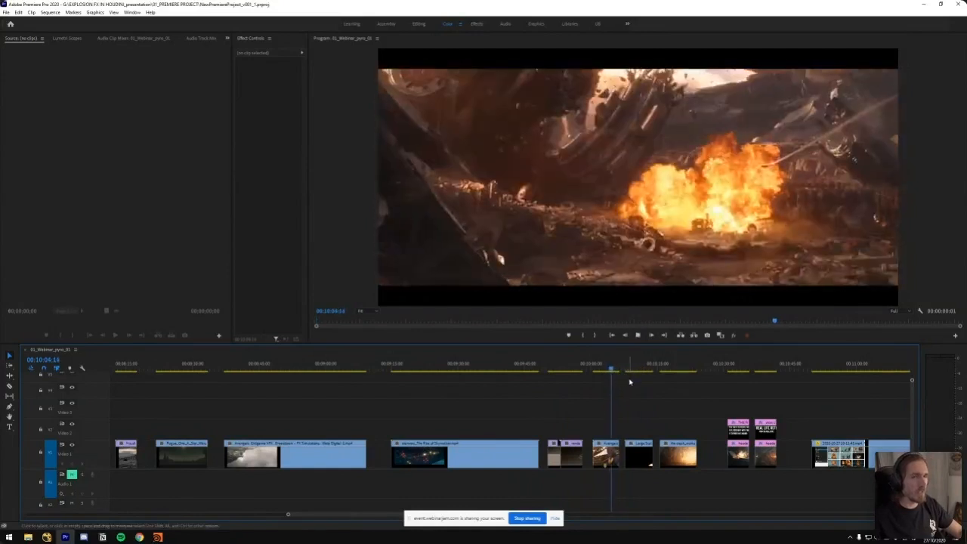
key("space")
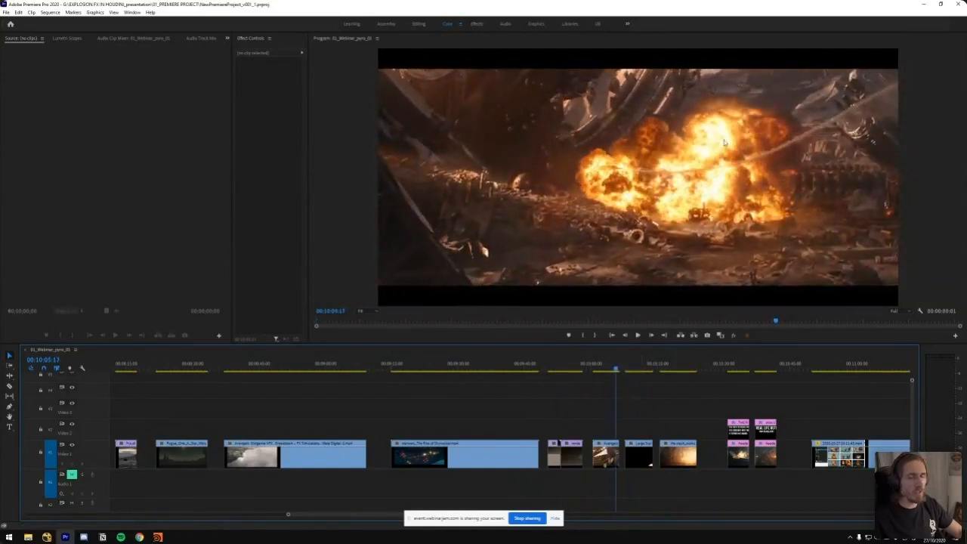
Play the Large Scale Explosion clip, replay the Avengers fireball for comparison, and pause the stock explosion on its risen mushroom shape
scroll(635, 393, "up", 2, "alt")
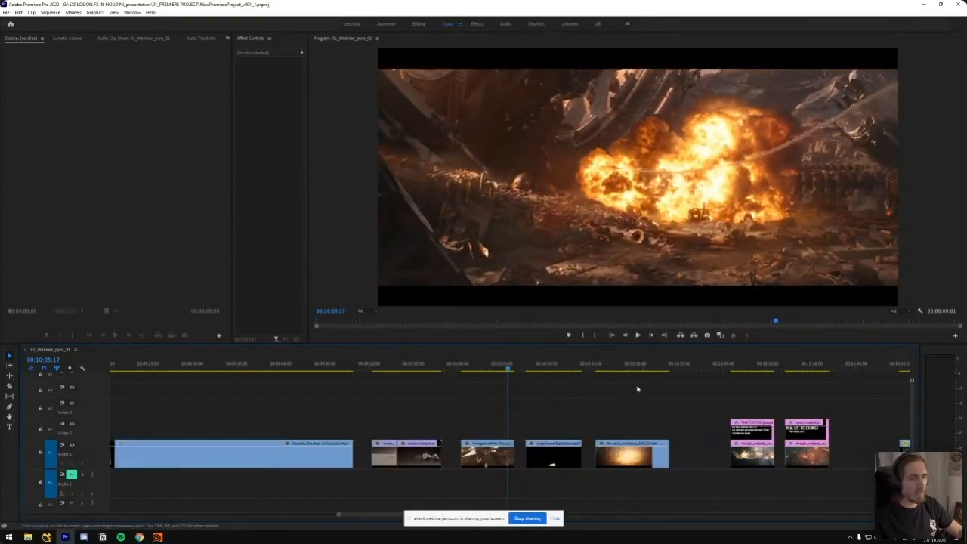
left_click(532, 370)
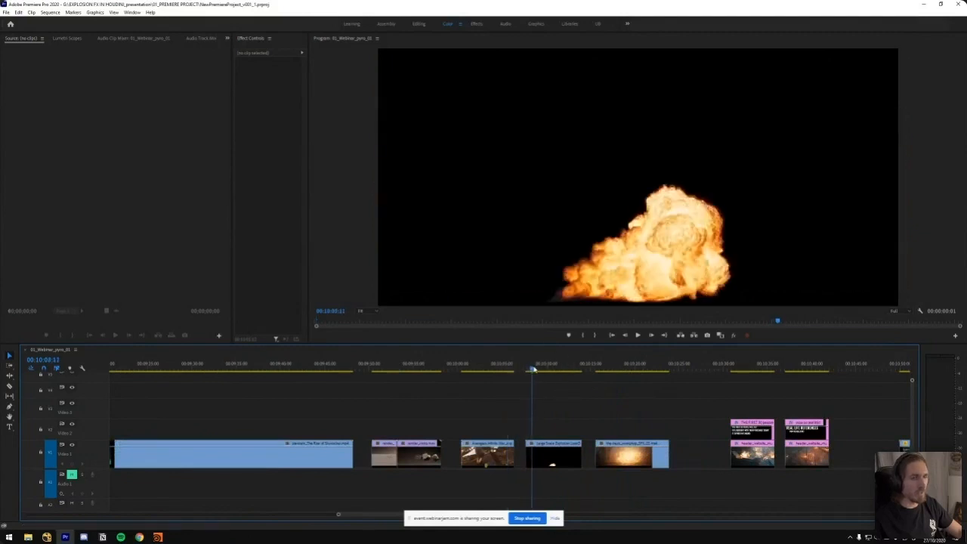
mouse_move(544, 371)
left_mouse_down()
mouse_move(554, 370)
mouse_move(532, 370)
left_mouse_up()
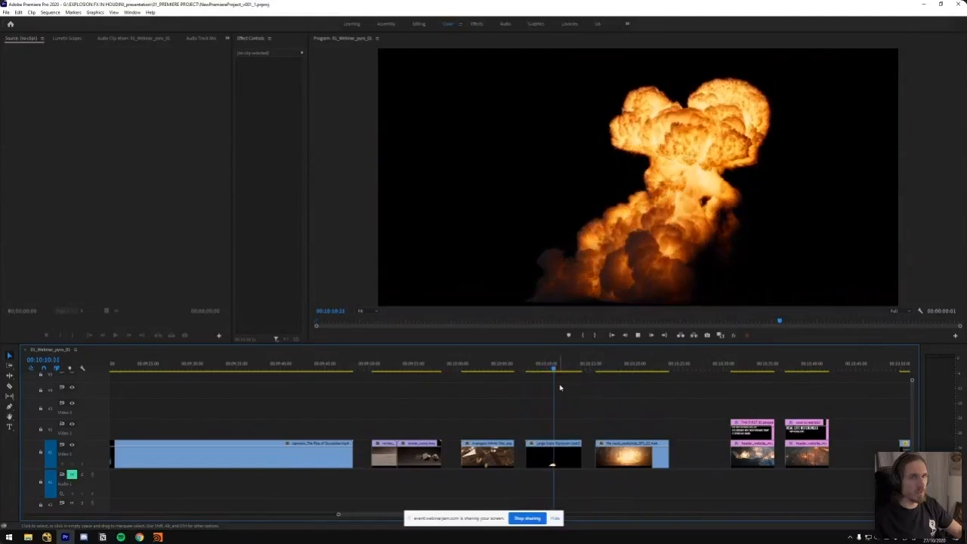
left_click(497, 368)
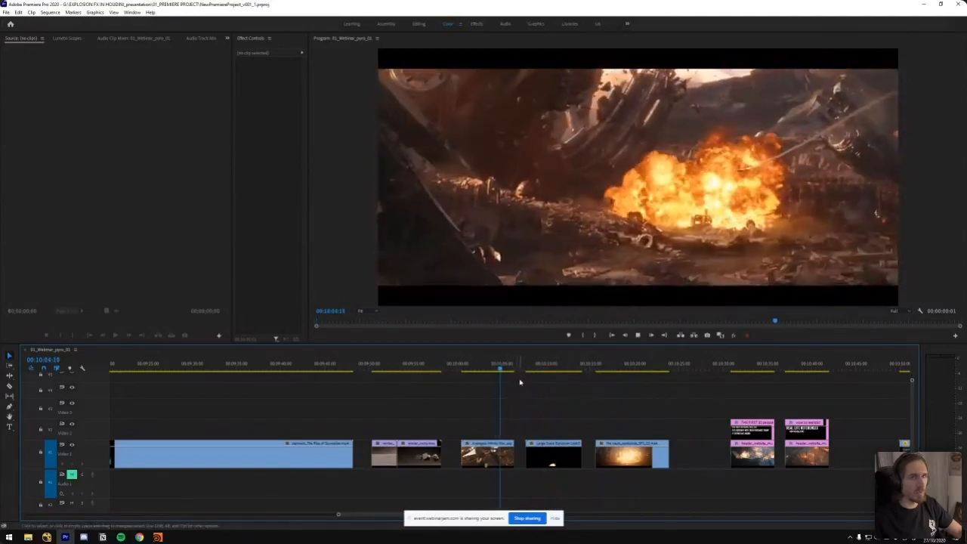
key("space")
mouse_move(549, 374)
left_mouse_down()
mouse_move(566, 370)
mouse_move(537, 371)
mouse_move(571, 372)
mouse_move(531, 372)
left_mouse_up()
key("space")
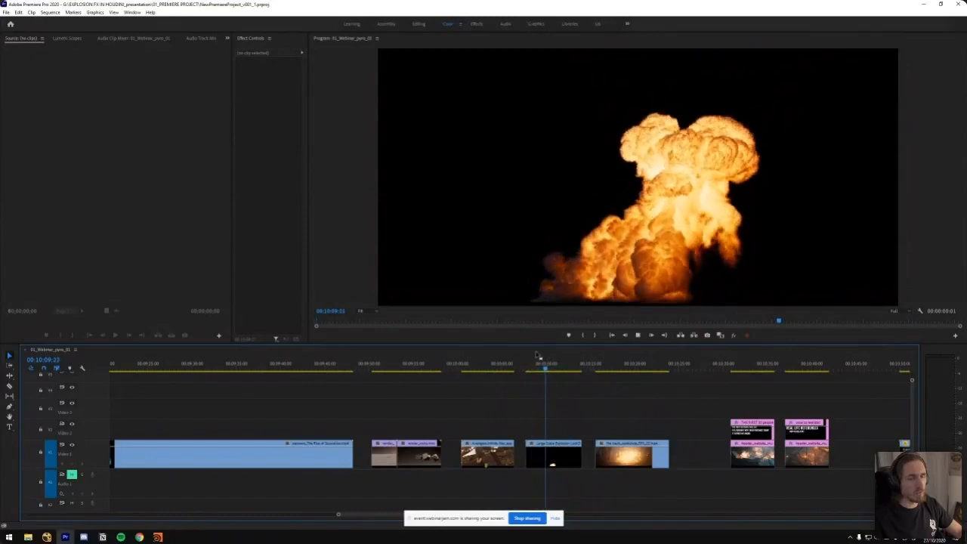
key("space")
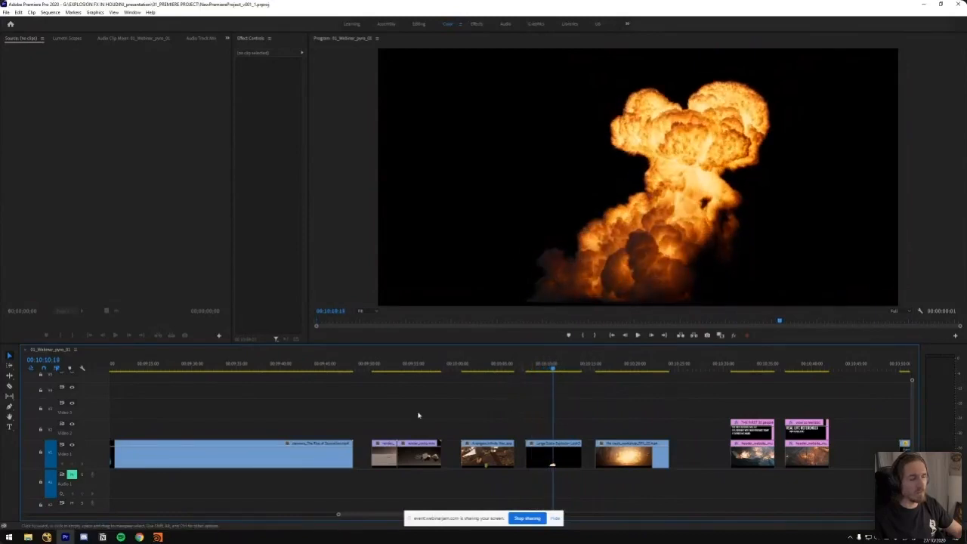
mouse_move(158, 538)
left_click(118, 498)
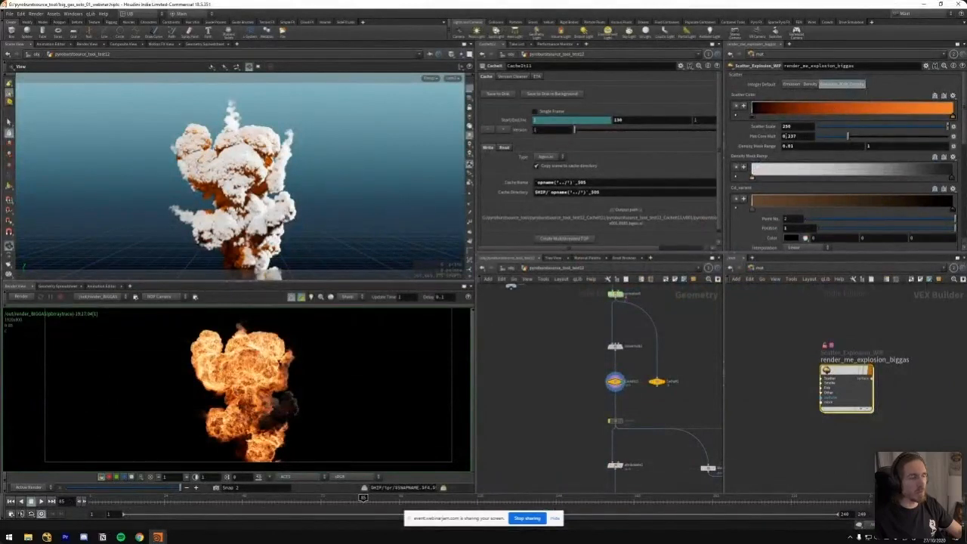
left_click(83, 537)
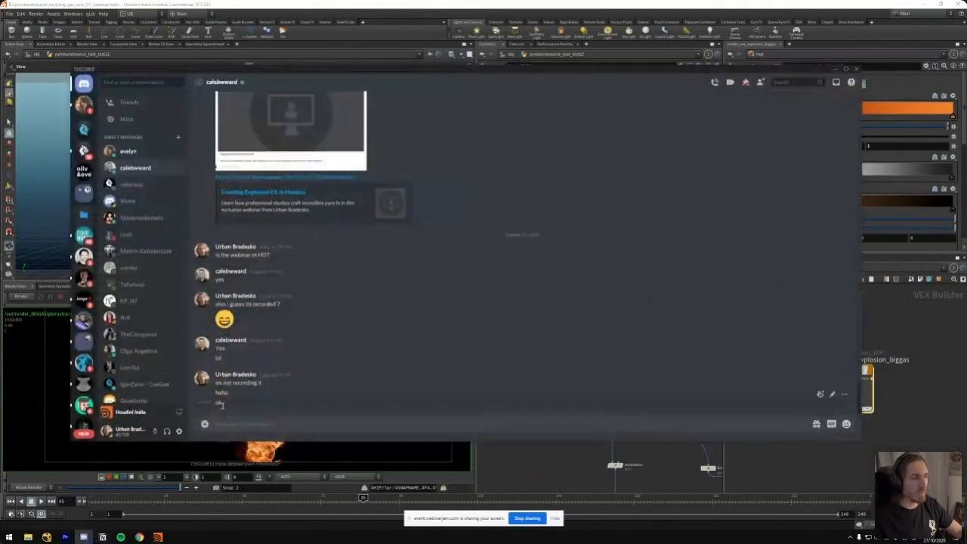
left_click(84, 538)
left_click(66, 537)
Play the workshop explosion clip from its spark burst through to the billowing smoke plume and stop after it
mouse_move(552, 379)
left_mouse_down()
mouse_move(574, 375)
mouse_move(544, 371)
left_mouse_up()
left_click_drag(611, 368, 605, 371)
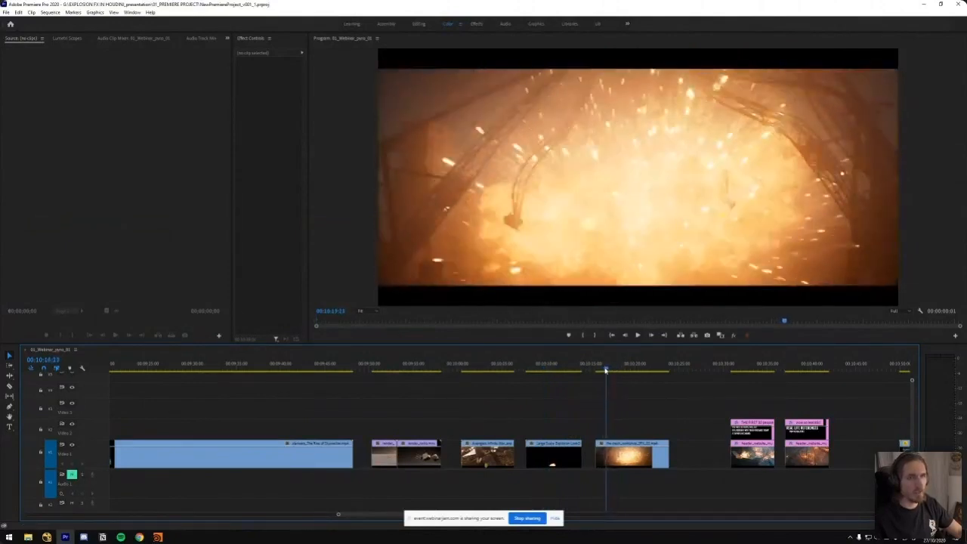
key("space")
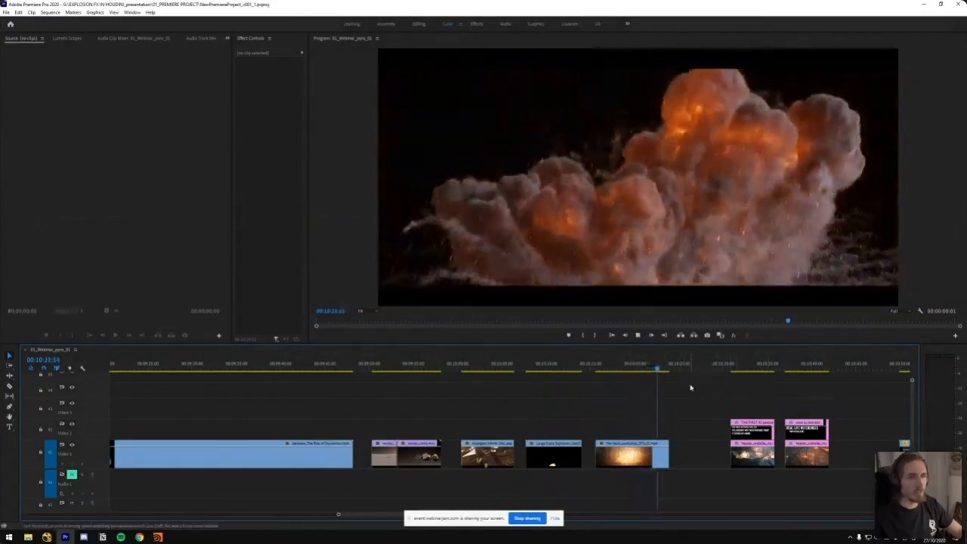
key("space")
Show the title slide offering the first 30 people a 10% discount, at 00:10:33:18
scroll(607, 399, "down", 3)
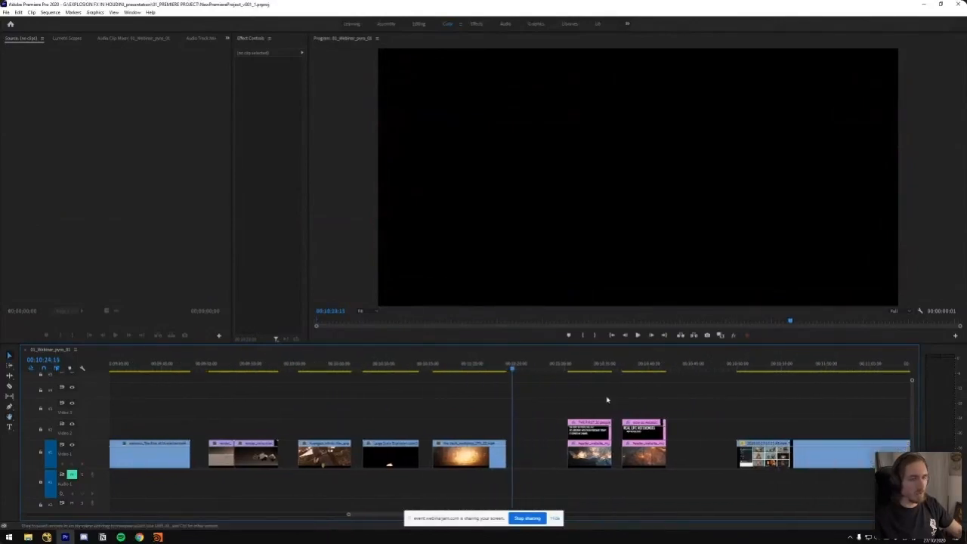
key("minus")
key("minus")
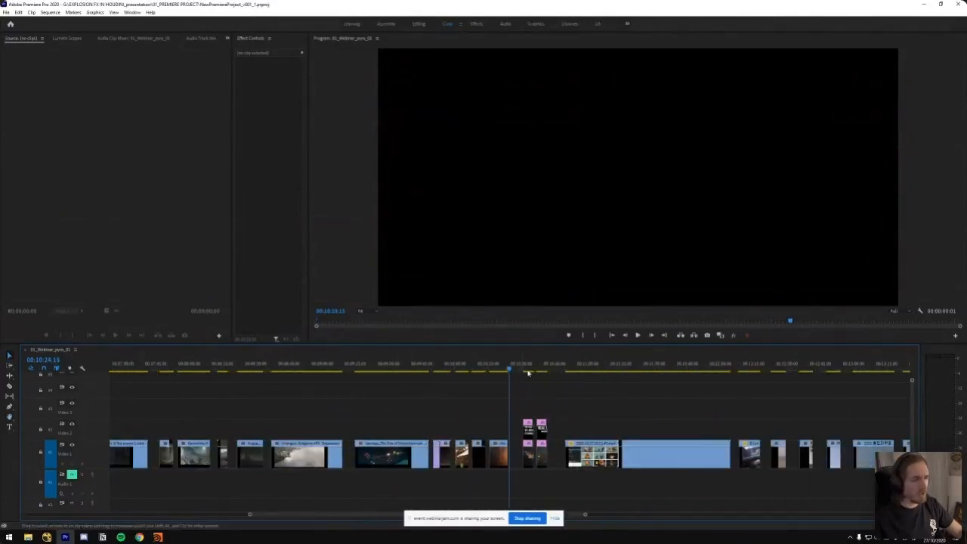
left_click(524, 368)
key("equal")
key("equal")
left_click(535, 369)
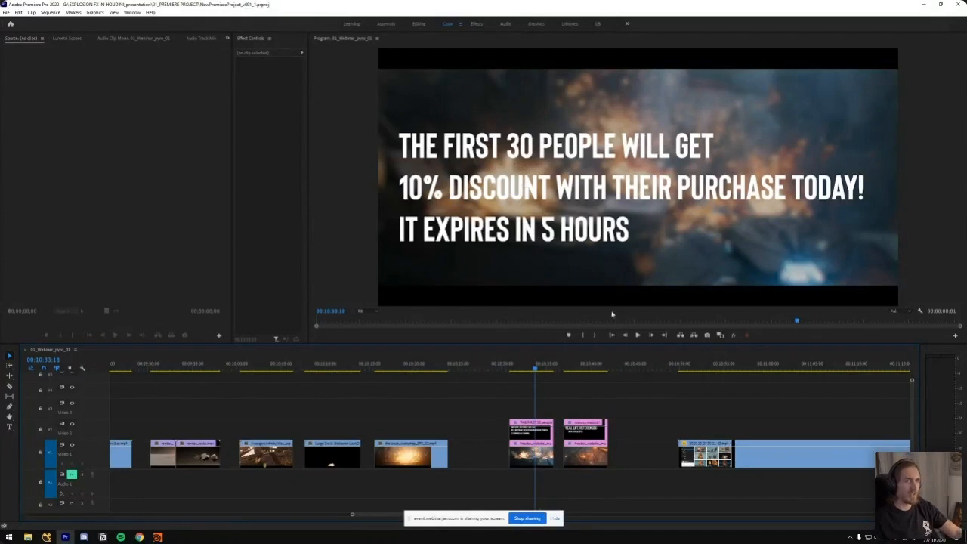
Show the REAL LIFE REFERENCES title slide at 00:10:37:19
scroll(449, 405, "down", 2)
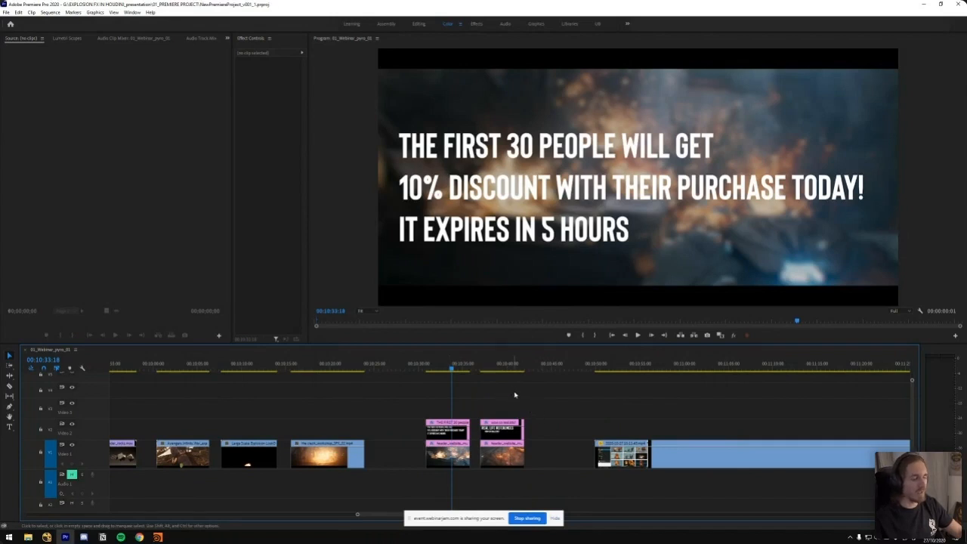
scroll(514, 395, "down", 1)
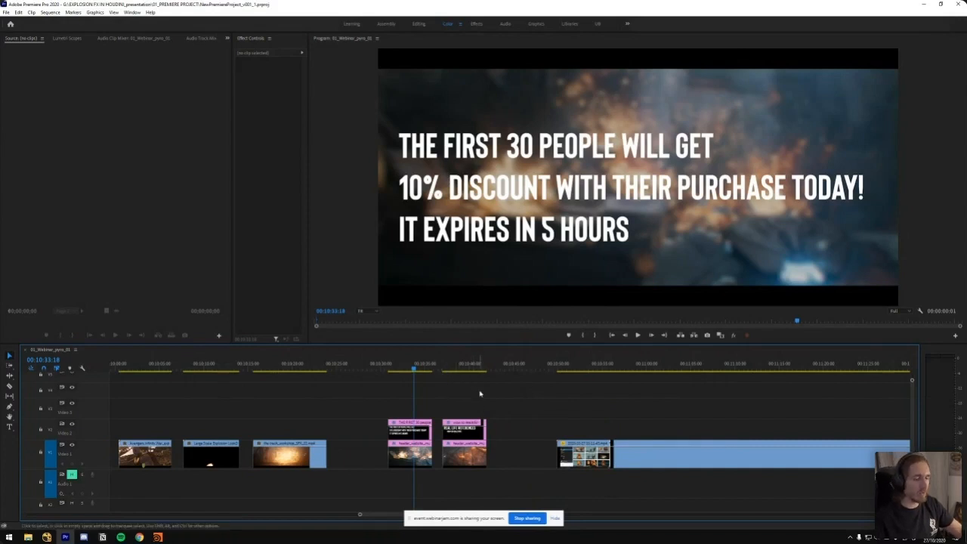
left_click(451, 370)
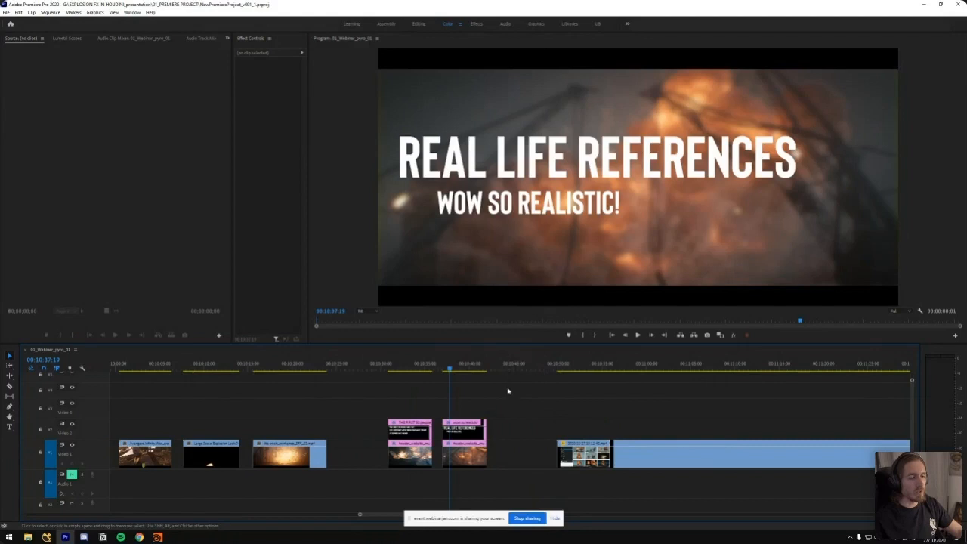
Skim the ActionVFX website recording past the smoke footage and play its Gas Explosions Vol. 1 page
key("h")
left_click_drag(531, 400, 484, 404)
key("minus")
key("minus")
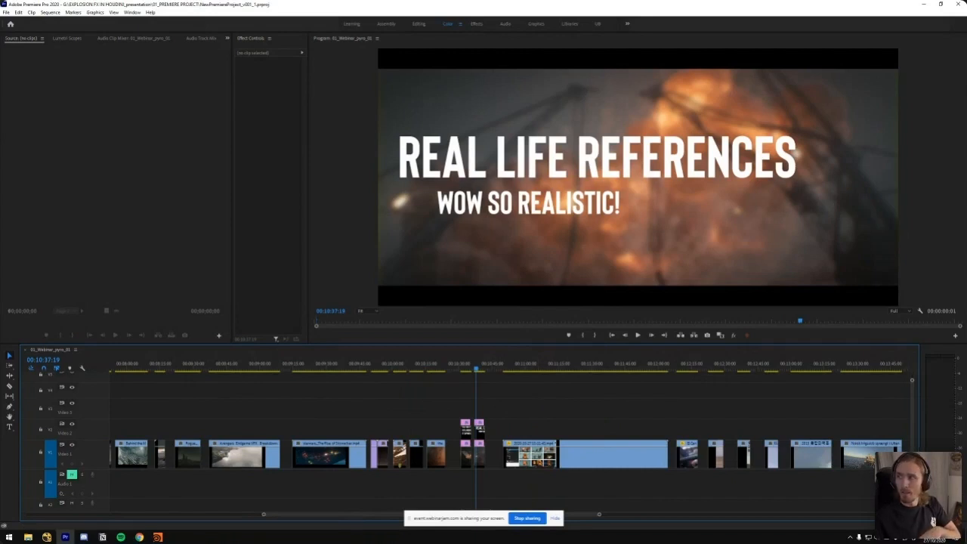
scroll(527, 393, "down", 4)
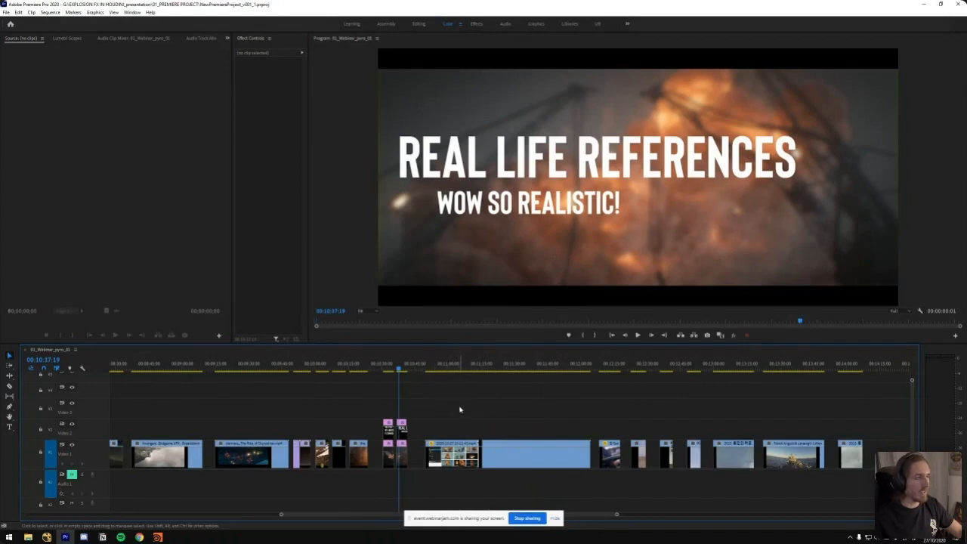
left_click(434, 370)
left_click_drag(443, 374, 462, 378)
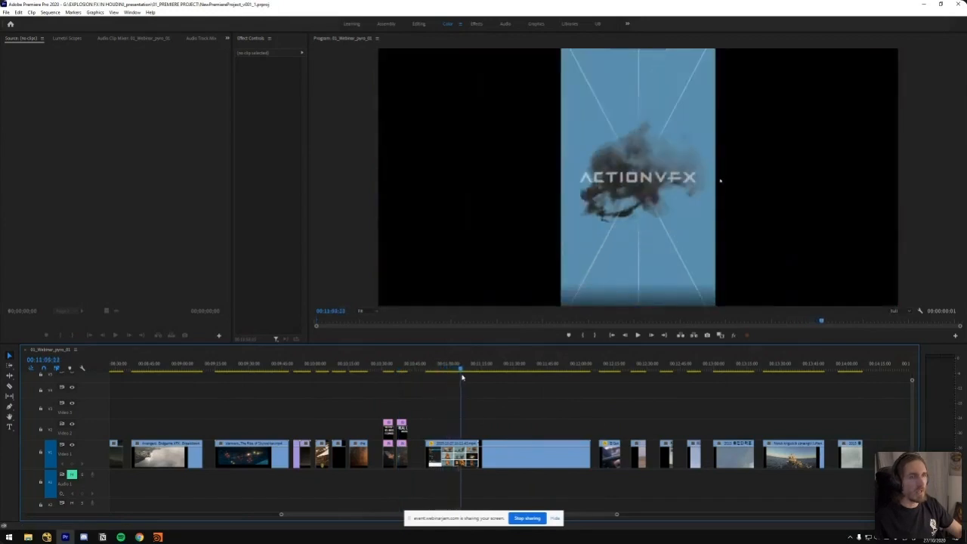
key("space")
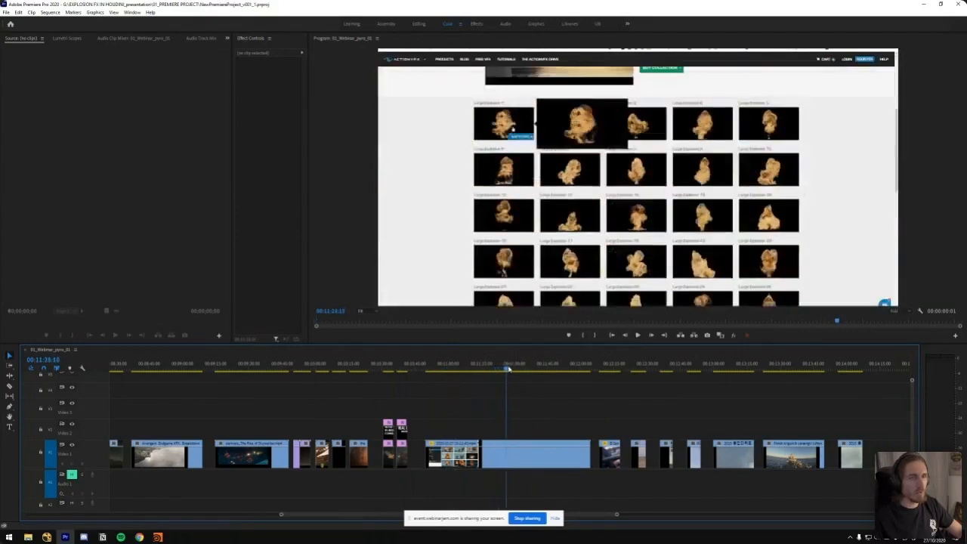
key("space")
key("space")
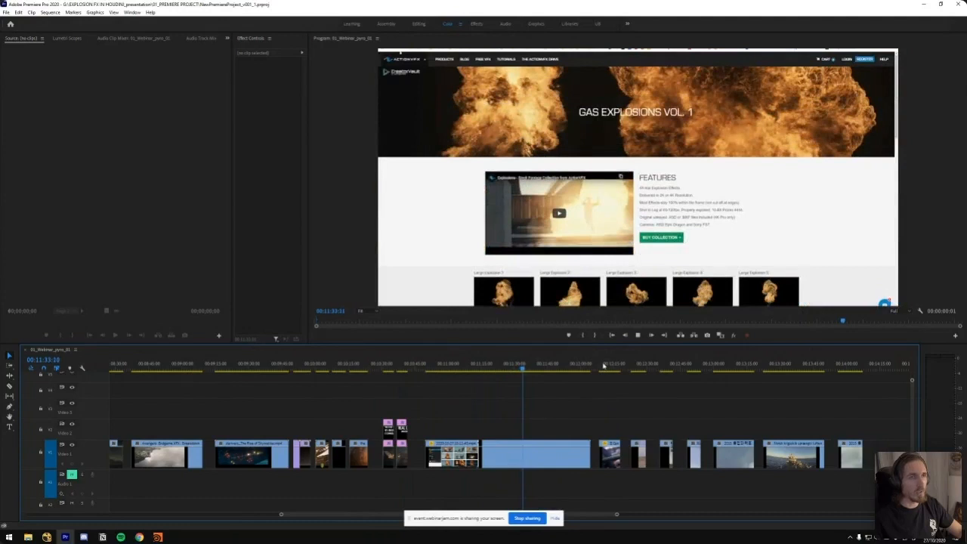
Skip ahead to the dust footage in the ActionVFX recording and replay the dust explosion to examine its shape
left_click(541, 368)
left_click(544, 368)
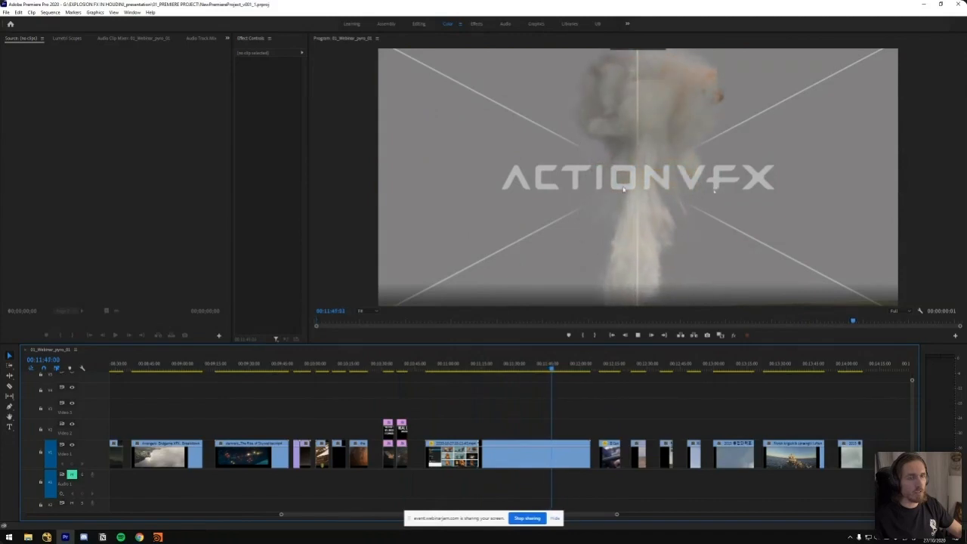
left_click_drag(557, 368, 563, 370)
key("space")
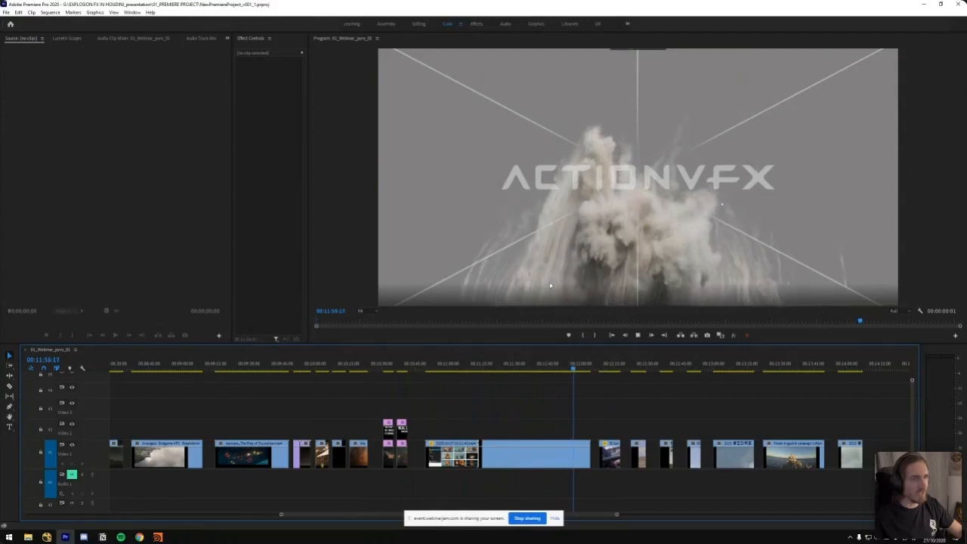
left_click_drag(577, 371, 562, 371)
key("space")
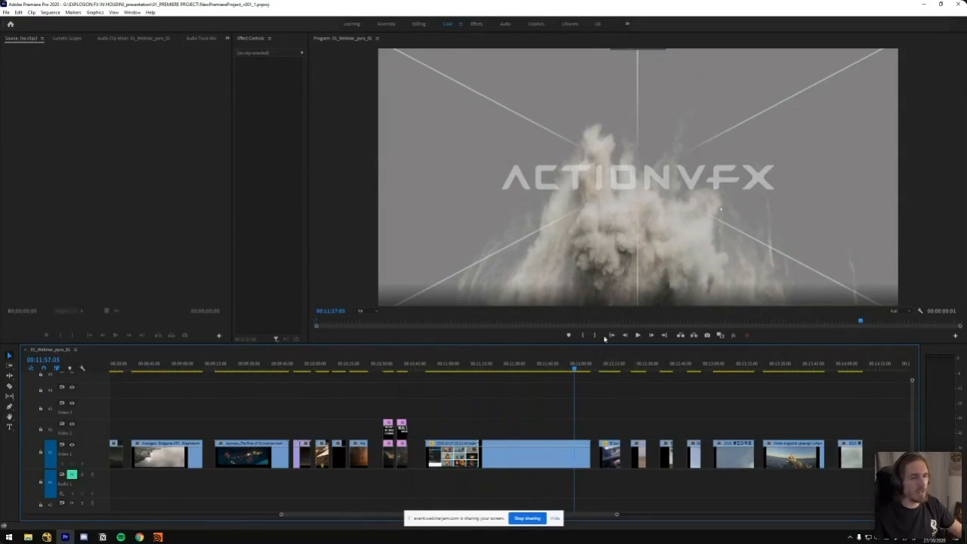
left_click_drag(576, 370, 563, 370)
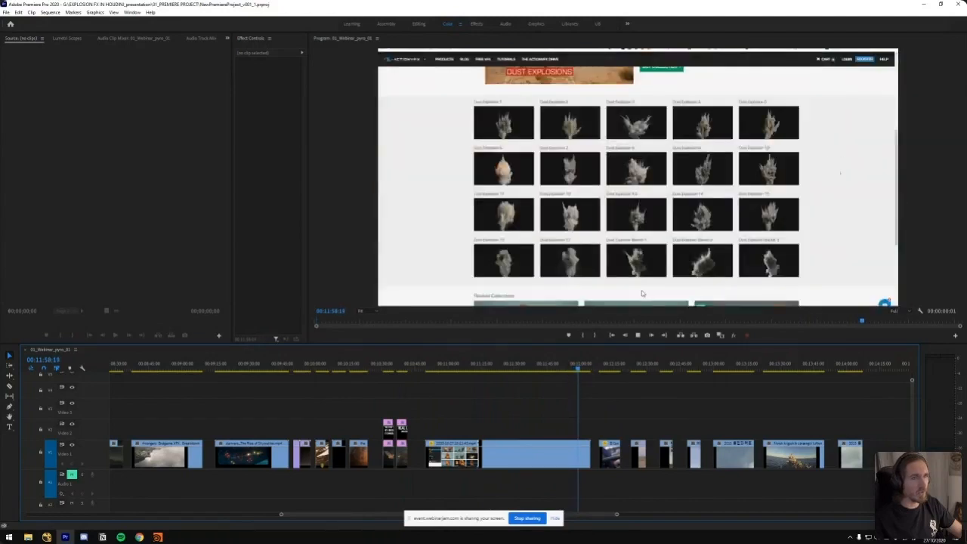
Play the drone footage fireball clip, replay it, and inspect the twin fireballs in an enlarged program view
left_click(604, 366)
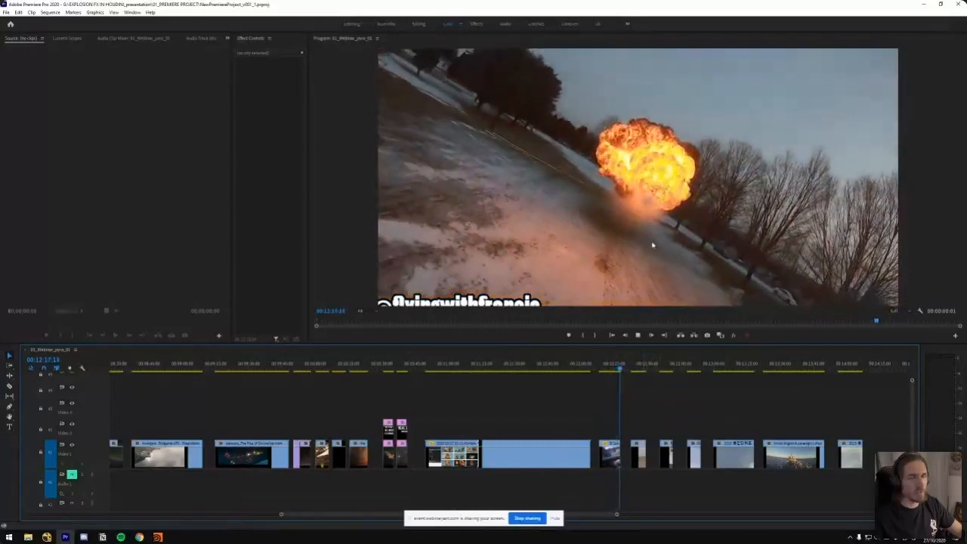
left_click(612, 370)
key("space")
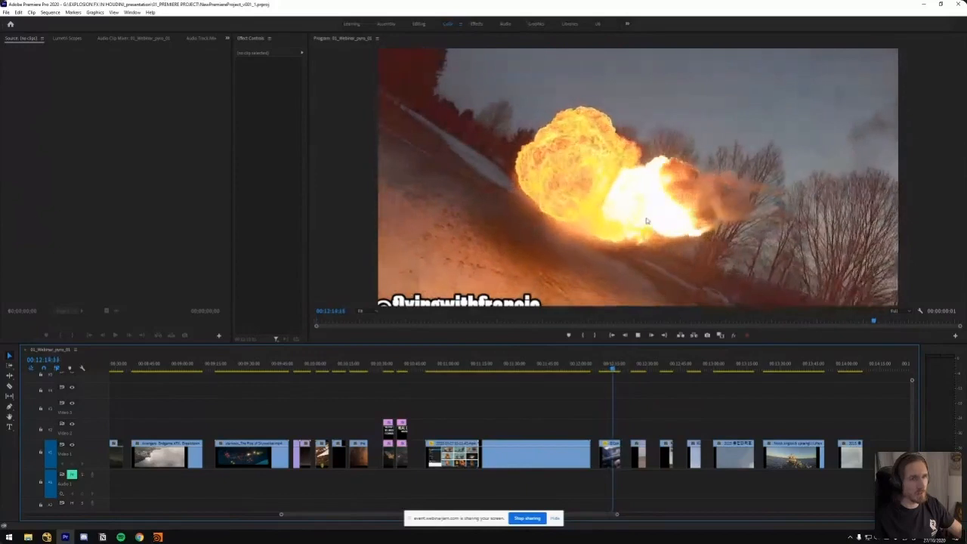
key("grave")
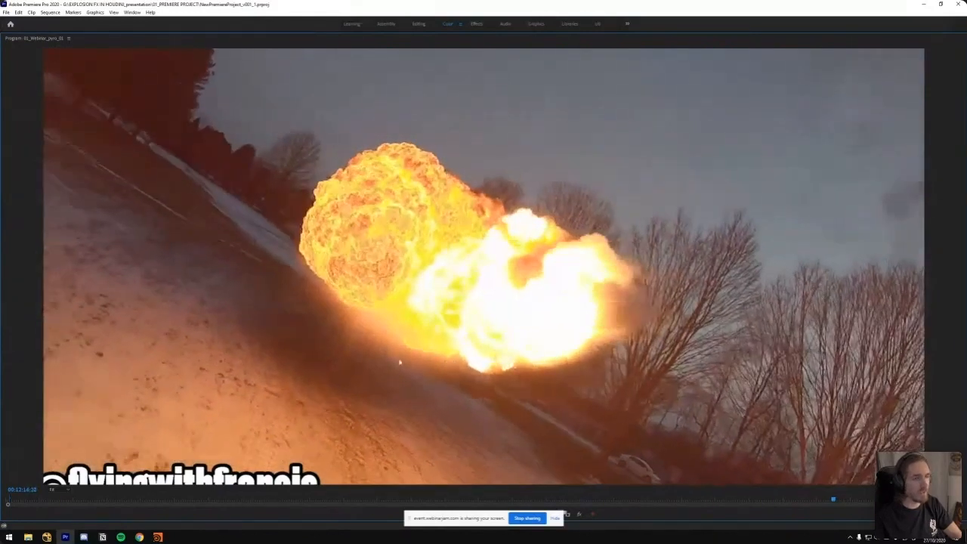
key("grave")
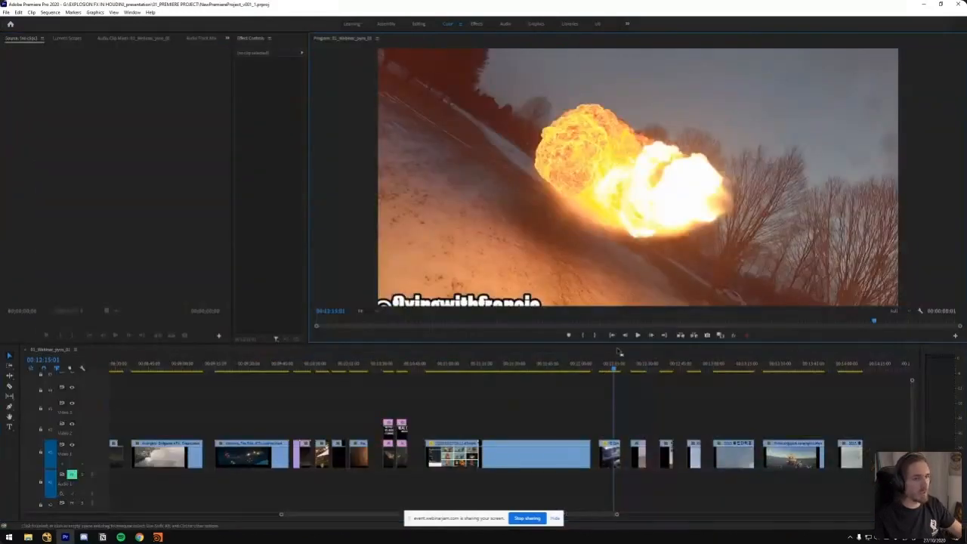
Play the aerial explosion reference in an enlarged program view and scrub back to its brighter flames with spark trails
left_click(643, 369)
key("equal")
key("equal")
left_click_drag(525, 366, 554, 370)
left_click(624, 253)
left_click(621, 248)
key("grave")
key("space")
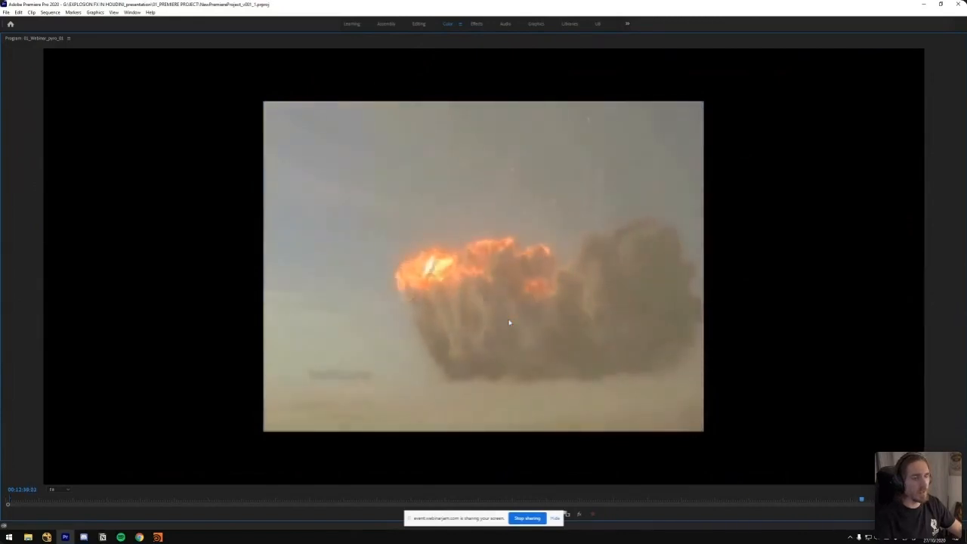
key("grave")
left_click_drag(571, 369, 560, 369)
Go back to the nuclear explosion shot before THE ART OF EXPLOSIONS title and show it enlarged from about 00:02:51
key("minus")
key("minus")
key("minus")
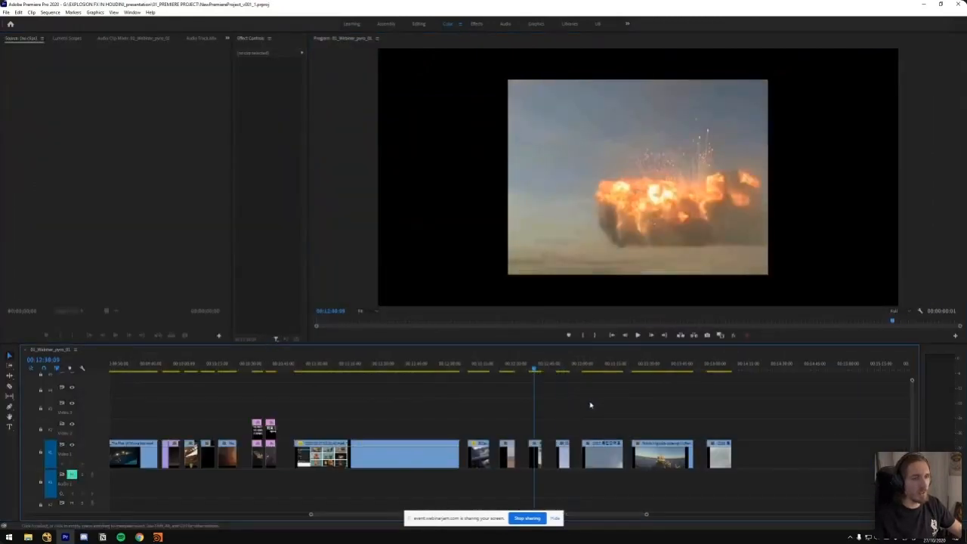
left_click(210, 368)
key("equal")
key("equal")
key("equal")
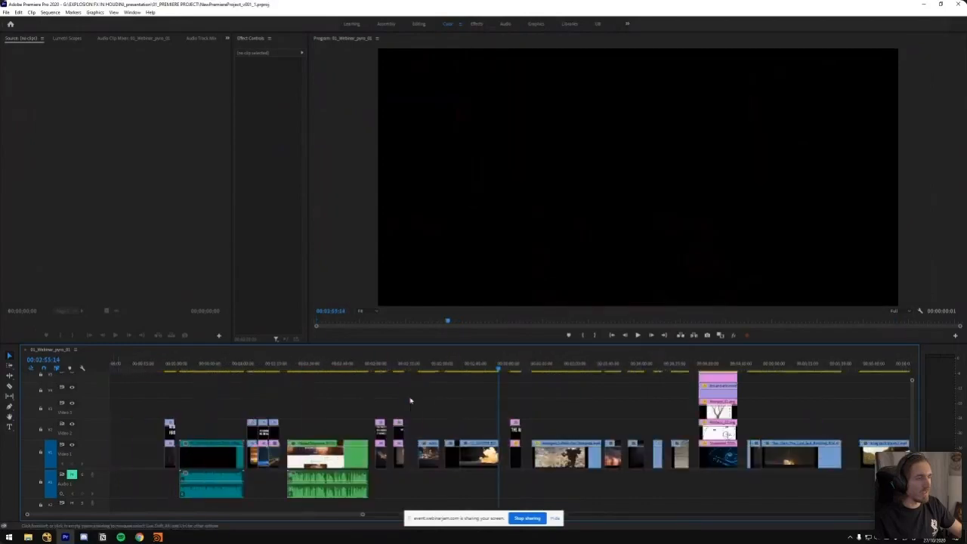
left_click_drag(499, 368, 458, 378)
key("space")
key("grave")
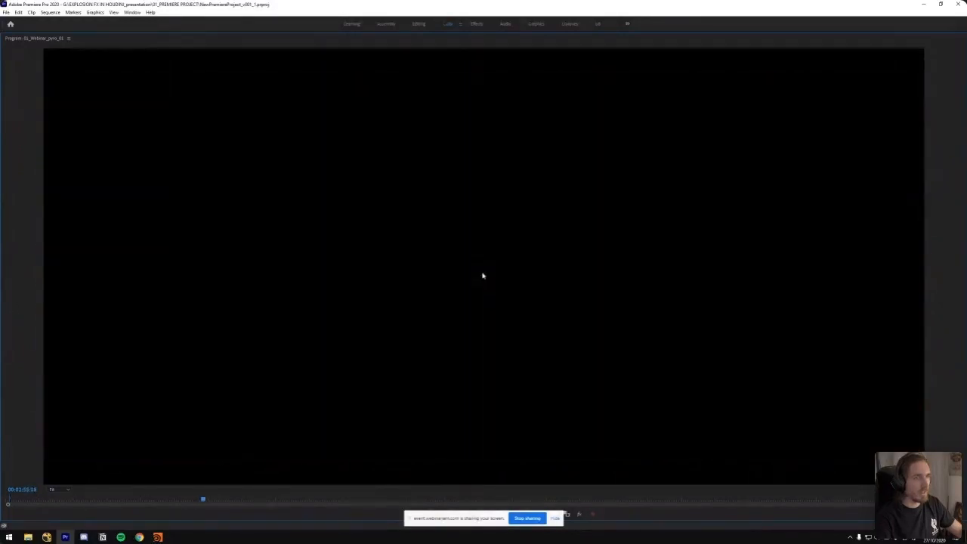
key("grave")
left_click_drag(481, 362, 432, 374)
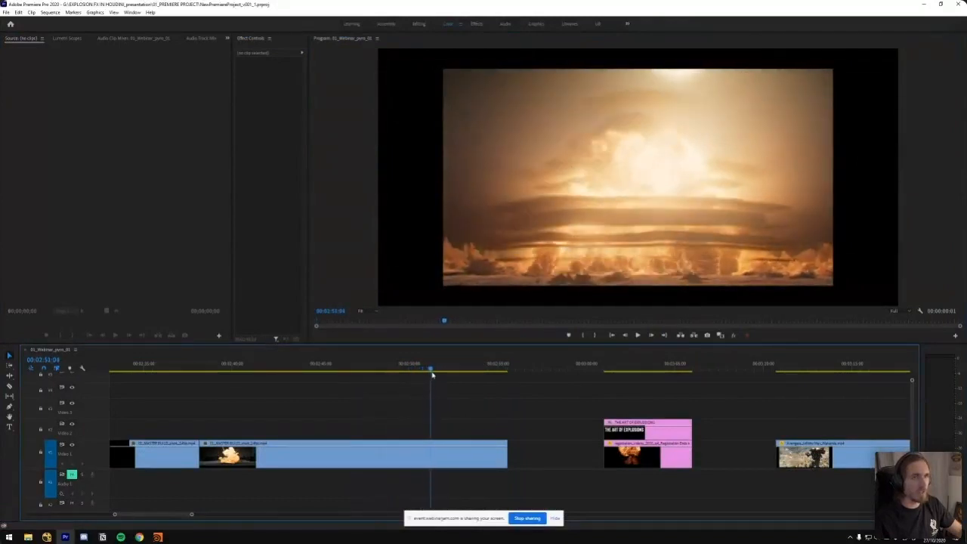
key("grave")
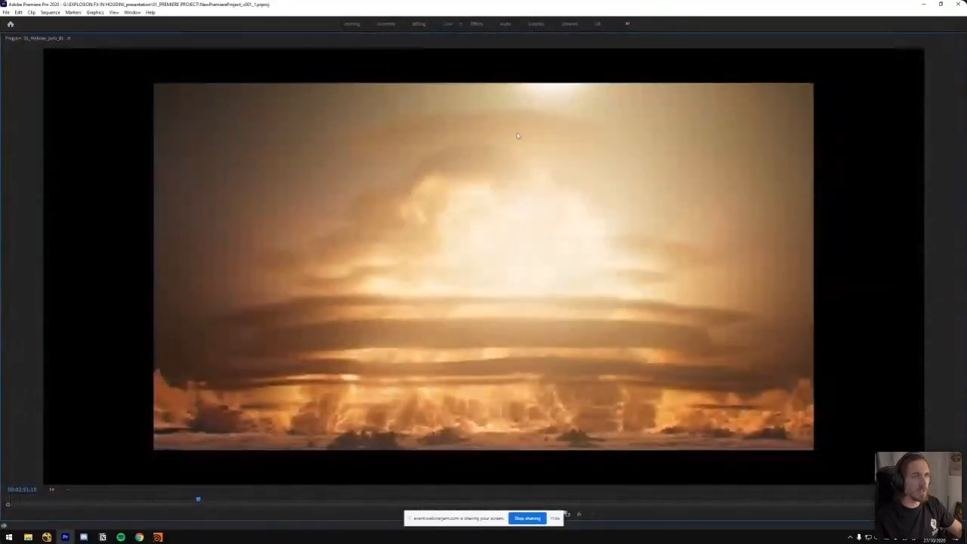
Step back and forth through the nuclear explosion shot frame by frame, from about 00:02:50 to 00:02:52, to examine its cloud layers
key("Left")
key("Left")
key("Left")
key("Left")
key("Left")
key("Left")
key("Left")
key("Left")
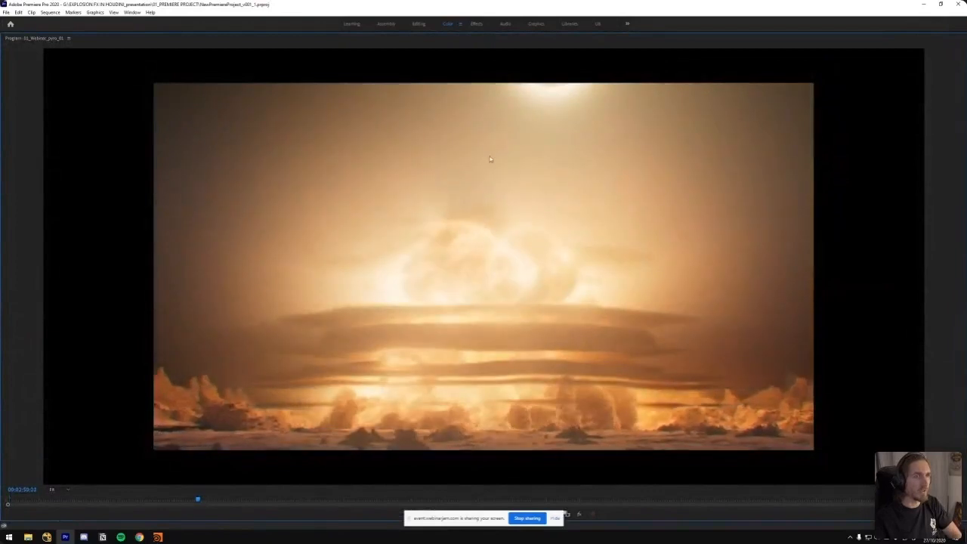
key("Right")
key("Right")
key("Right")
key("Right")
key("Right")
key("Right")
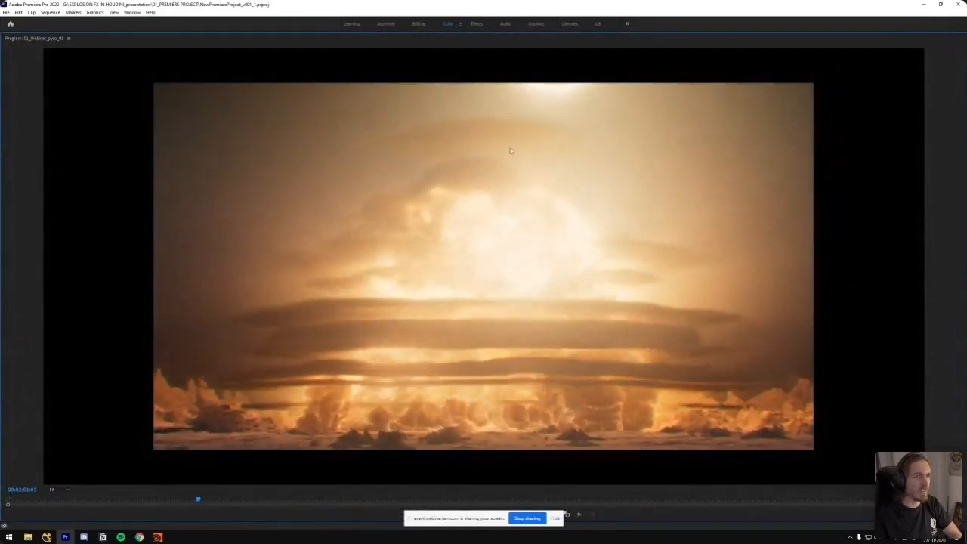
key("Right")
key("Right")
key("Right")
key("Right")
key("Right")
key("Right")
key("Right")
key("Right")
key("Right")
key("Right")
key("Right")
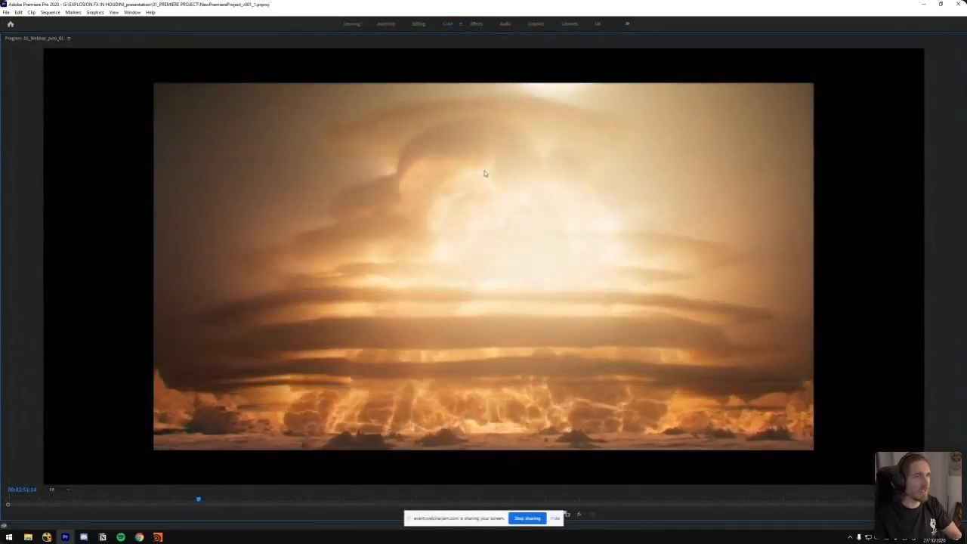
key("Right")
key("Right")
key("Right")
key("Right")
key("Right")
key("Right")
key("Right")
key("Right")
key("Right")
key("Right")
key("Right")
key("Right")
key("Right")
key("Right")
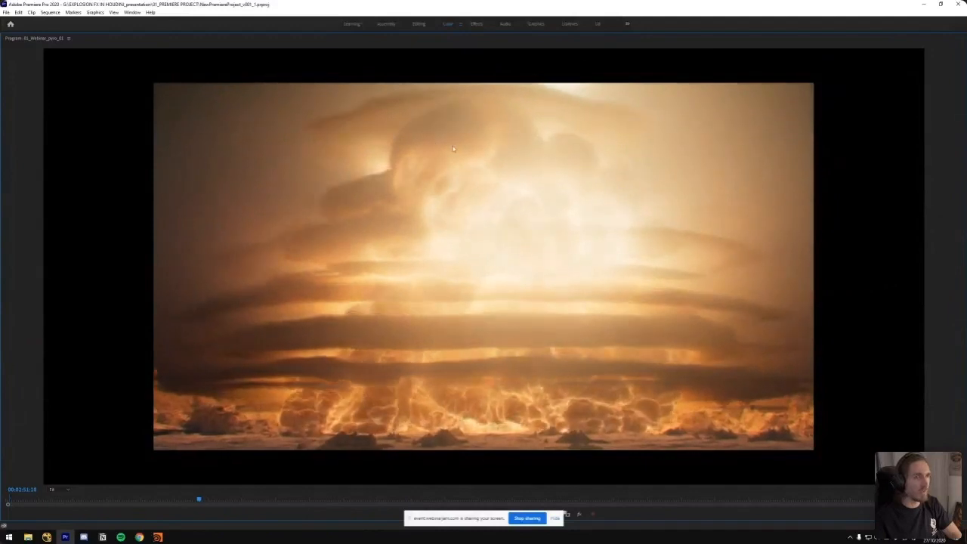
key("Left")
key("Left")
key("Left")
key("Left")
key("Left")
key("Left")
key("Left")
key("Left")
key("Left")
key("Left")
key("Left")
key("Left")
key("Left")
key("Left")
key("Left")
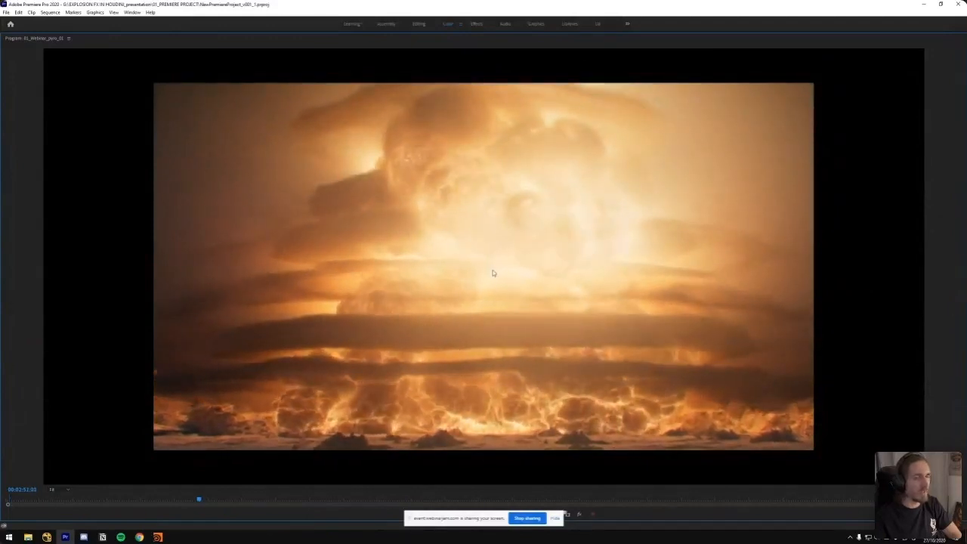
Restore the full editing layout and jump from the nuclear shot to the old desert explosion footage near the sequence's end
key("grave")
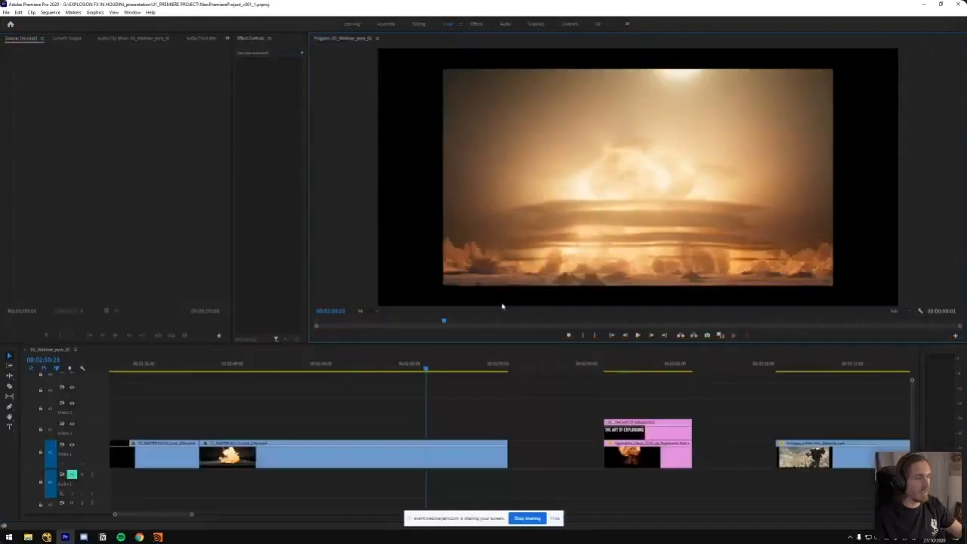
key("minus")
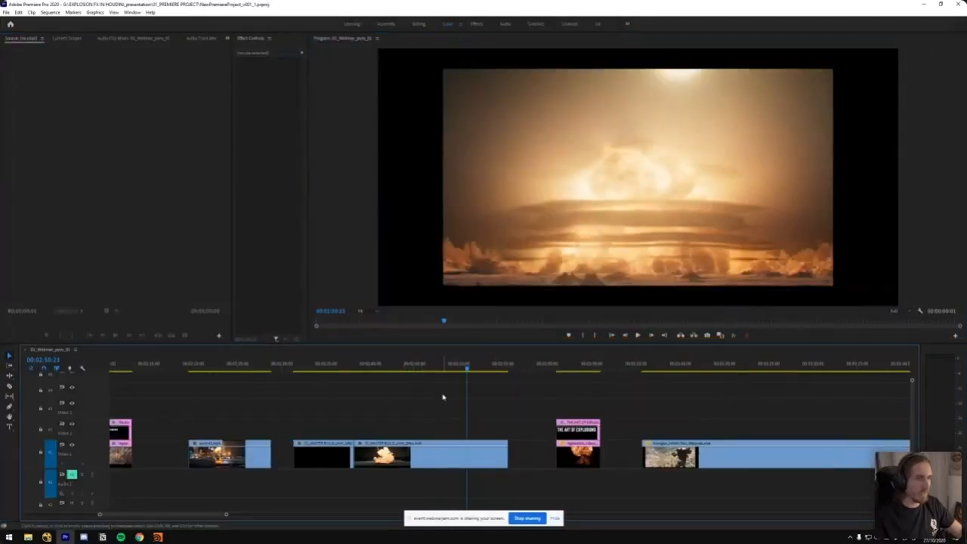
key("minus")
key("minus")
left_click_drag(762, 371, 860, 379)
key("minus")
left_click(522, 366)
key("equal")
key("equal")
key("equal")
key("equal")
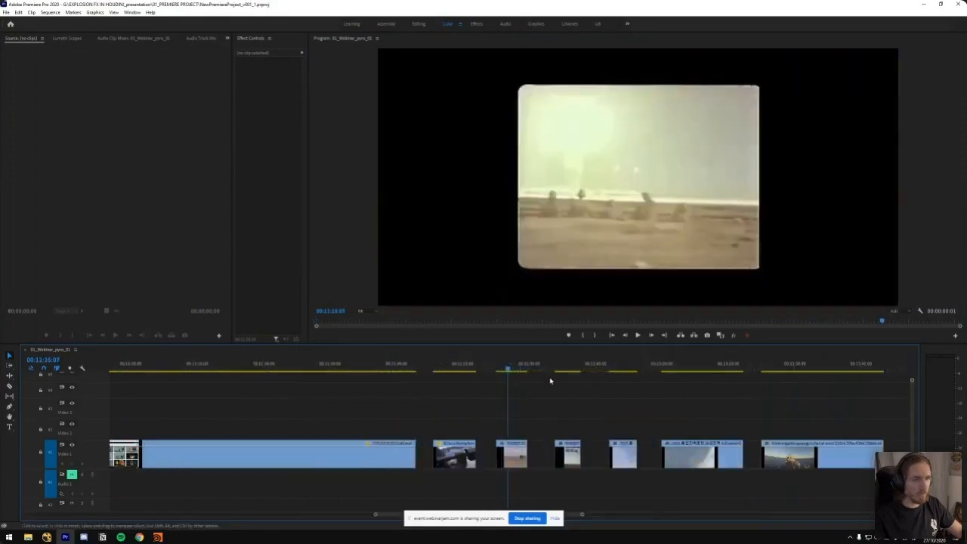
Play the 2017 Korean military exercise clip, and replay it in an enlarged program view from about 00:12:52
left_click_drag(580, 371, 725, 399)
key("space")
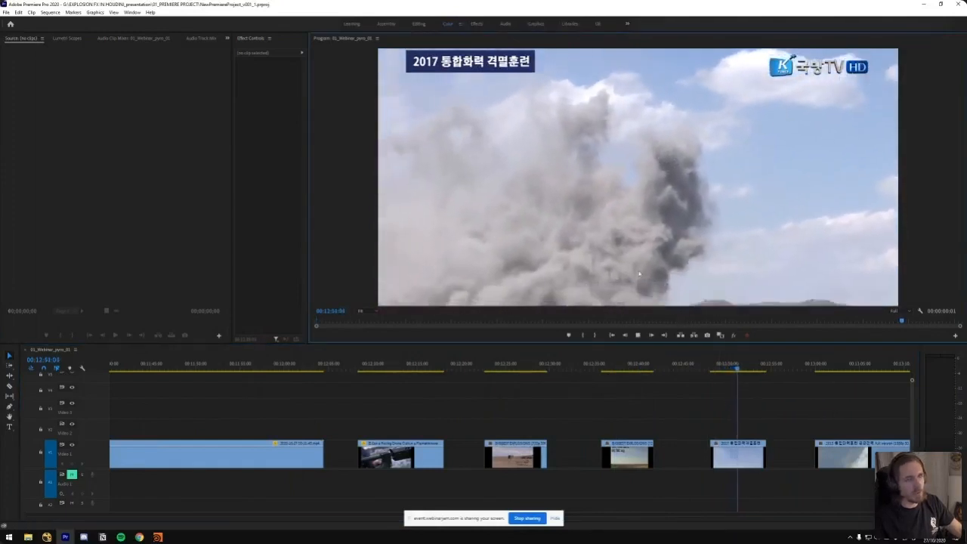
key("space")
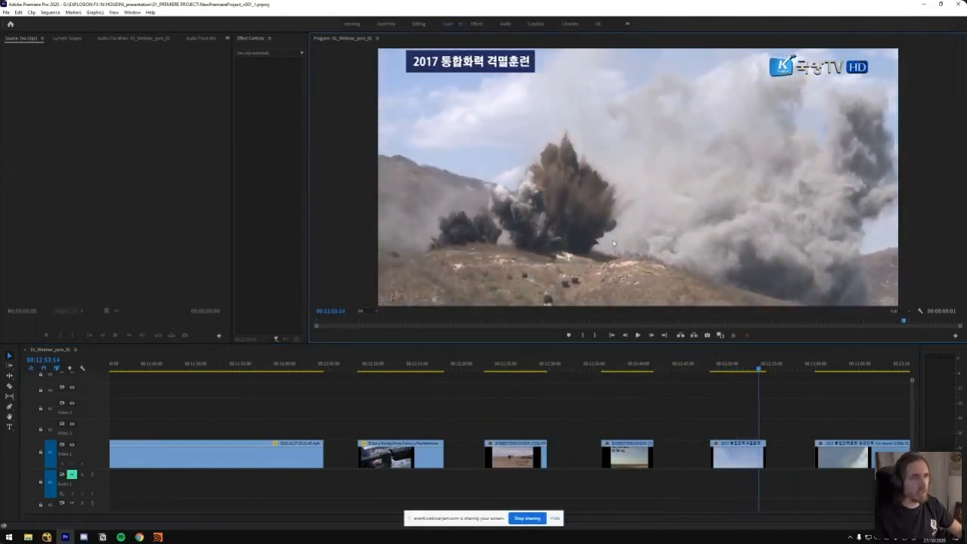
left_click(748, 369)
key("grave")
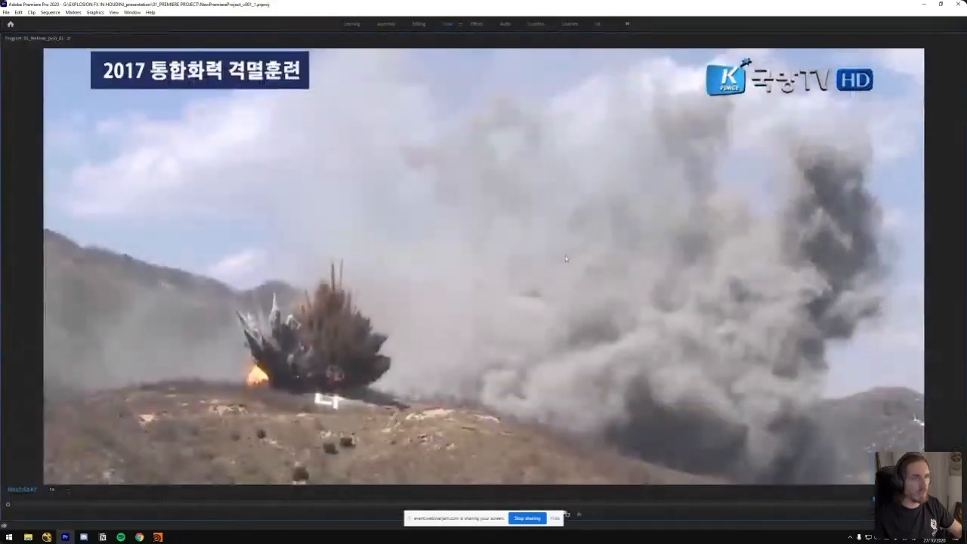
key("space")
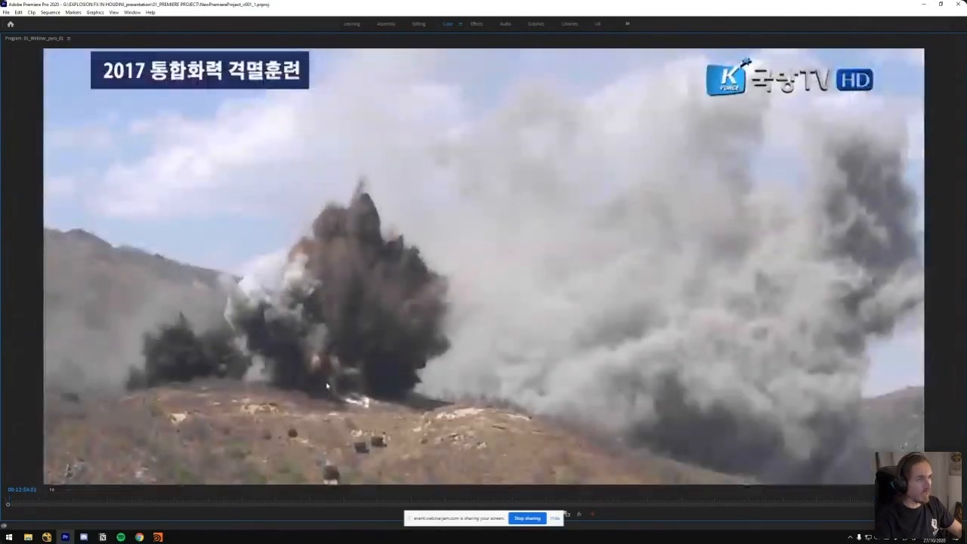
key("space")
Step through the 2017 exercise blast, back to about 00:12:52 and forward to about 00:12:53, to examine its dirt spikes and smoke
key("Left")
key("Left")
key("Left")
key("Left")
key("Left")
key("Left")
key("Left")
key("Left")
key("Left")
key("Left")
key("Left")
key("Left")
key("Left")
key("Left")
key("Left")
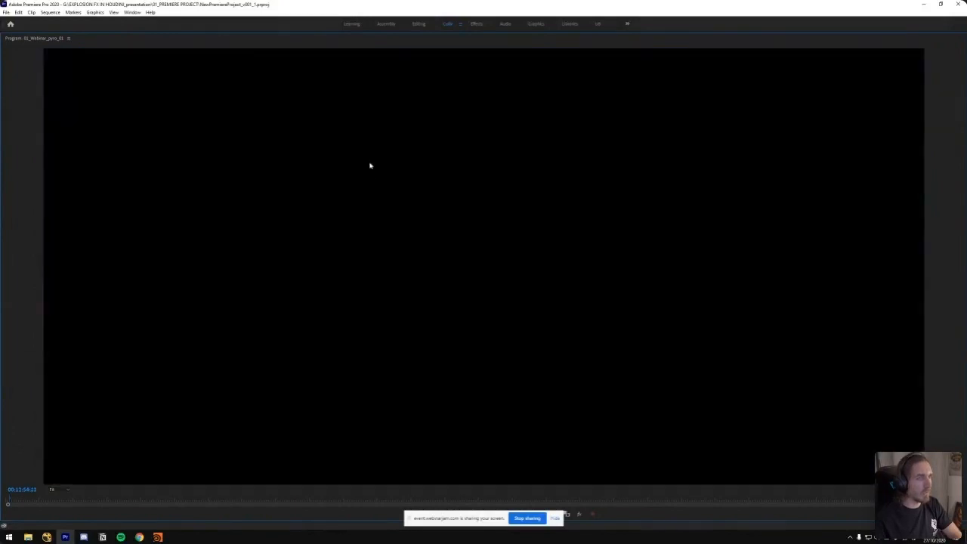
key("Left")
key("Left")
key("Left")
key("Left")
key("Left")
key("Left")
key("Left")
key("Left")
key("Left")
key("Left")
key("Left")
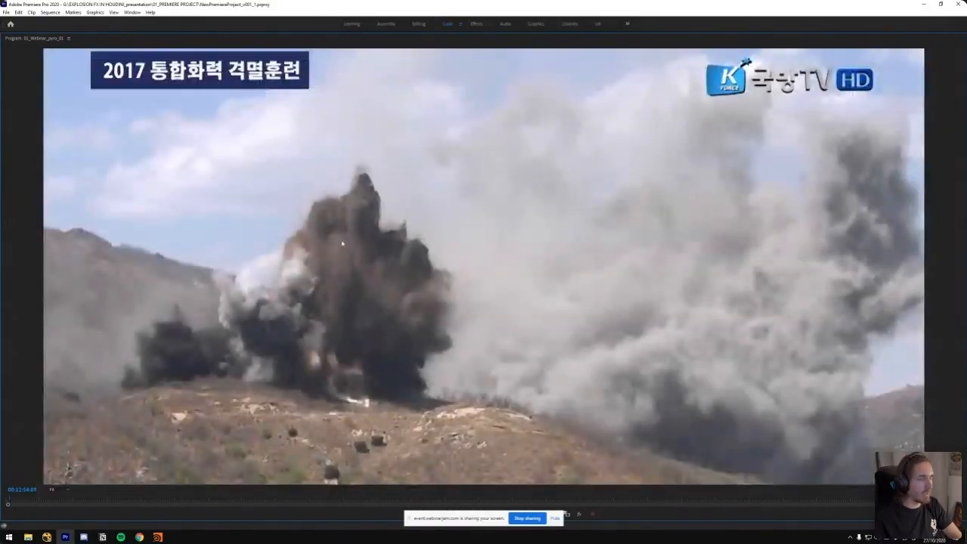
key("Left")
key("Left")
key("Left")
key("Left")
key("Left")
key("Left")
key("Left")
key("Left")
key("Left")
key("Left")
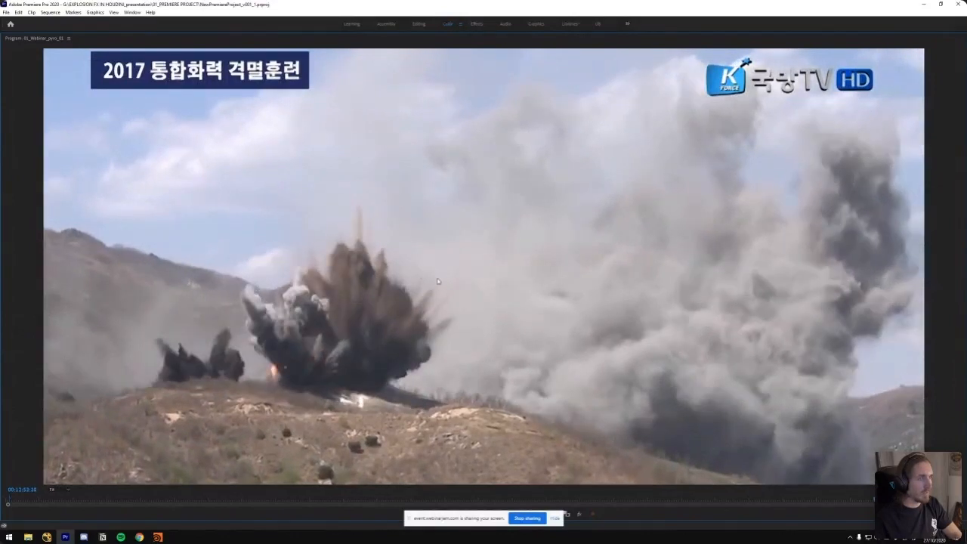
key("Left")
key("Left")
key("Left")
key("Left")
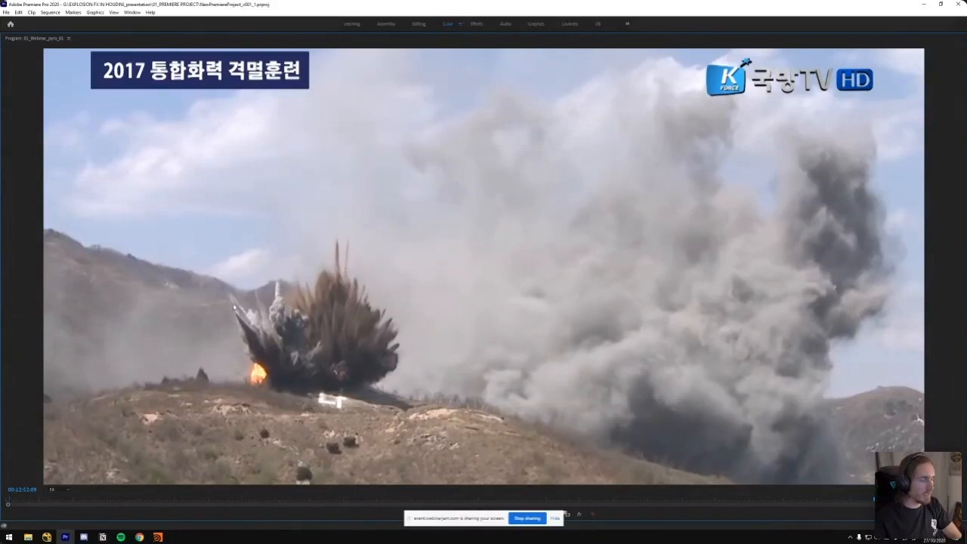
key("Right")
key("Right")
key("Right")
key("Right")
key("Right")
key("Right")
key("Right")
key("Right")
key("Right")
key("Right")
key("Right")
key("Right")
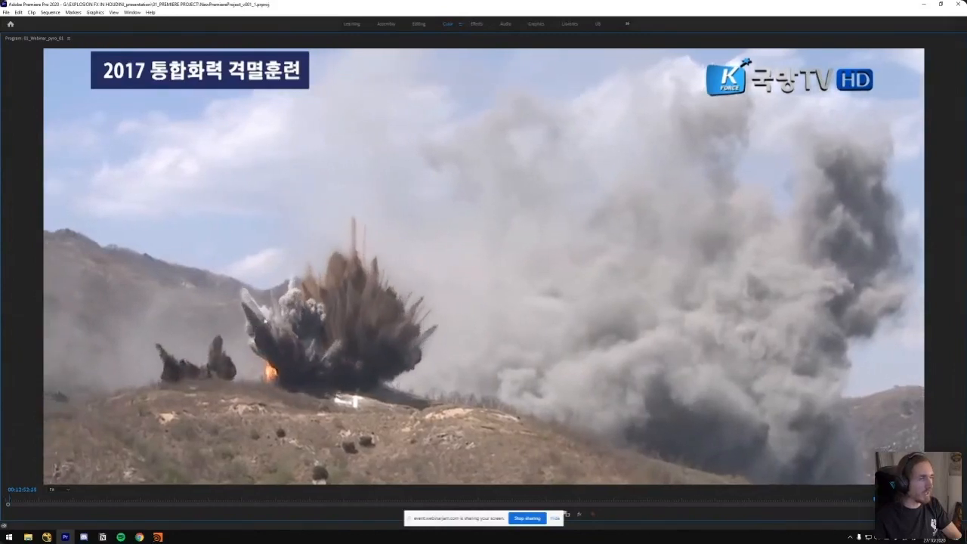
key("Right")
key("Right")
key("Right")
key("Right")
key("Right")
key("Right")
key("Right")
key("Right")
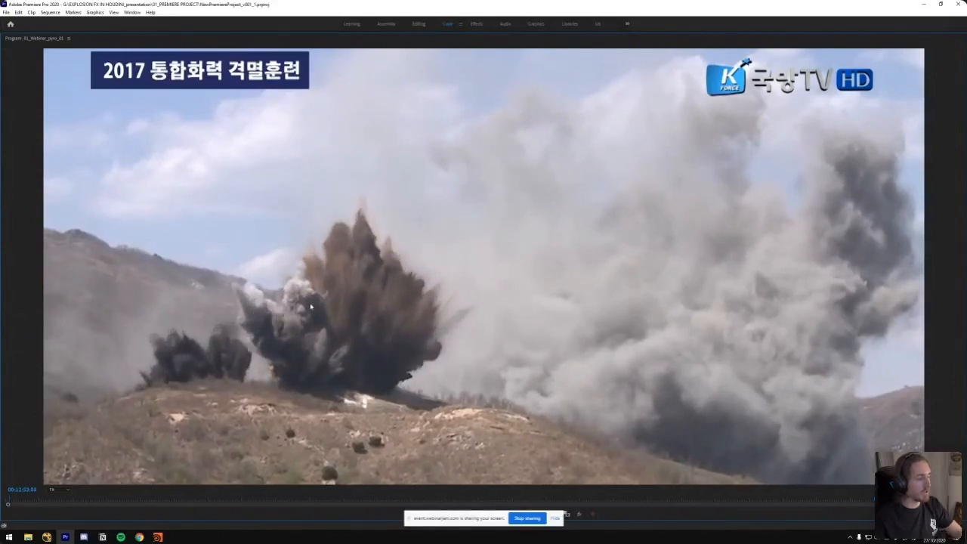
Scrub the 2017 exercise clip again, and play on in an enlarged program view into the forested hillside explosion at about 00:13:03
key("grave")
scroll(453, 399, "down", 5)
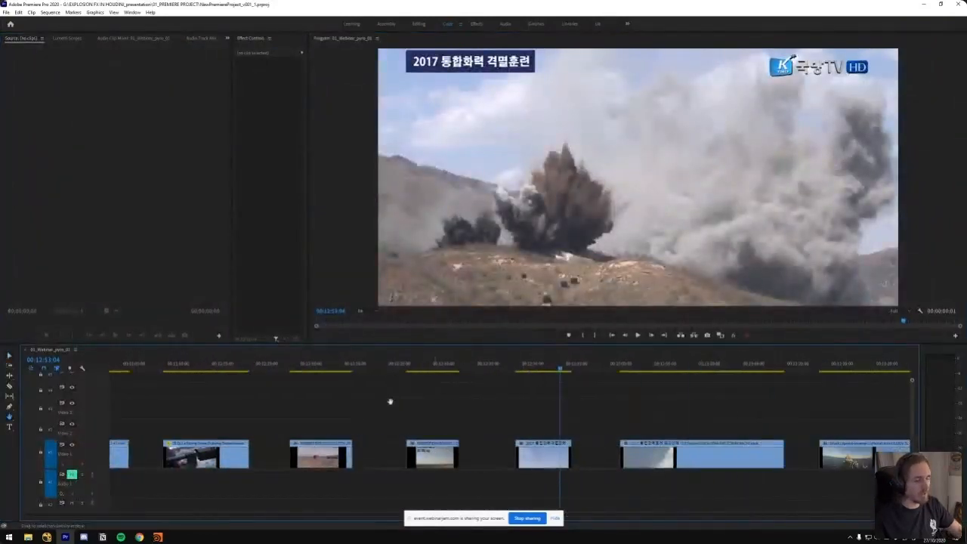
left_click(550, 369)
mouse_move(550, 371)
left_mouse_down()
mouse_move(566, 370)
mouse_move(557, 371)
left_mouse_up()
key("grave")
key("space")
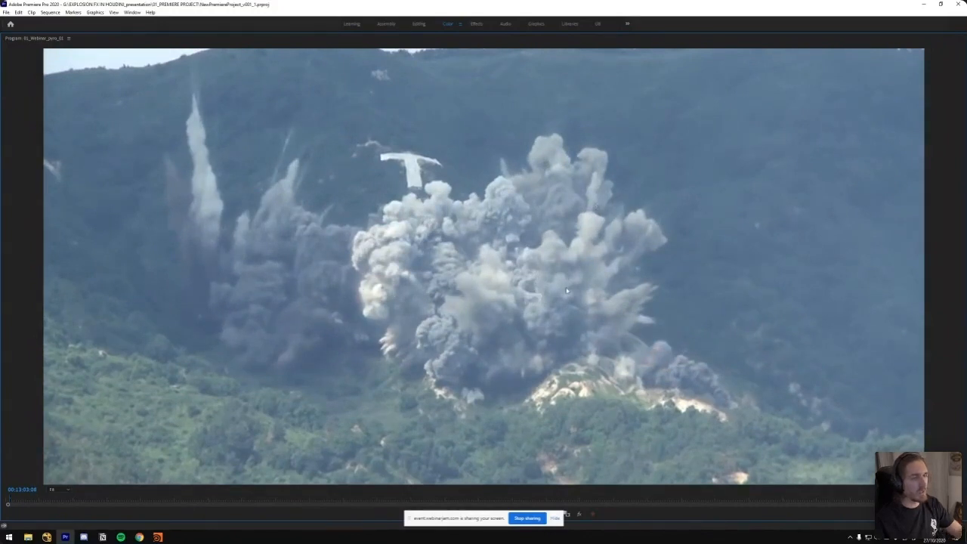
Play the ship explosion clip, rewind it to the initial blast, and replay it in an enlarged program view
key("grave")
left_click(768, 368)
key("space")
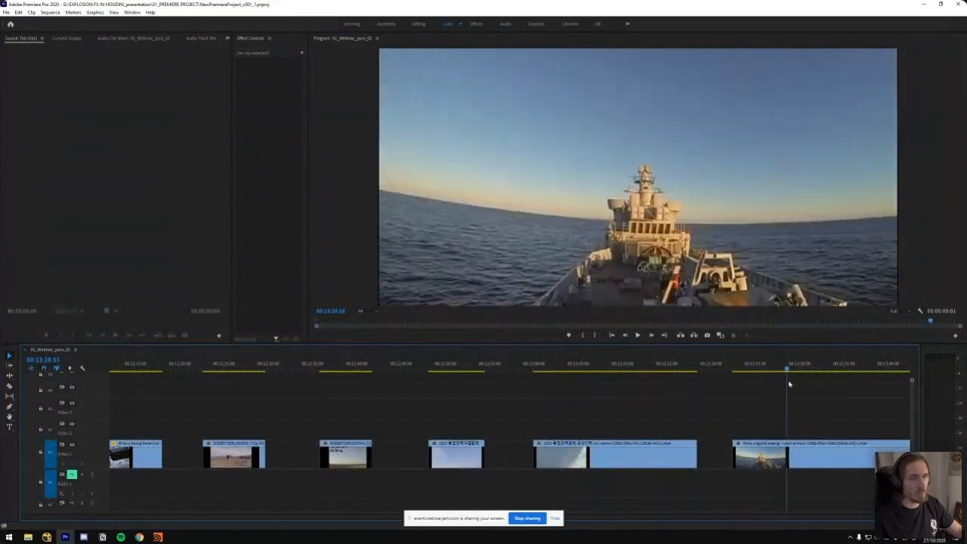
key("minus")
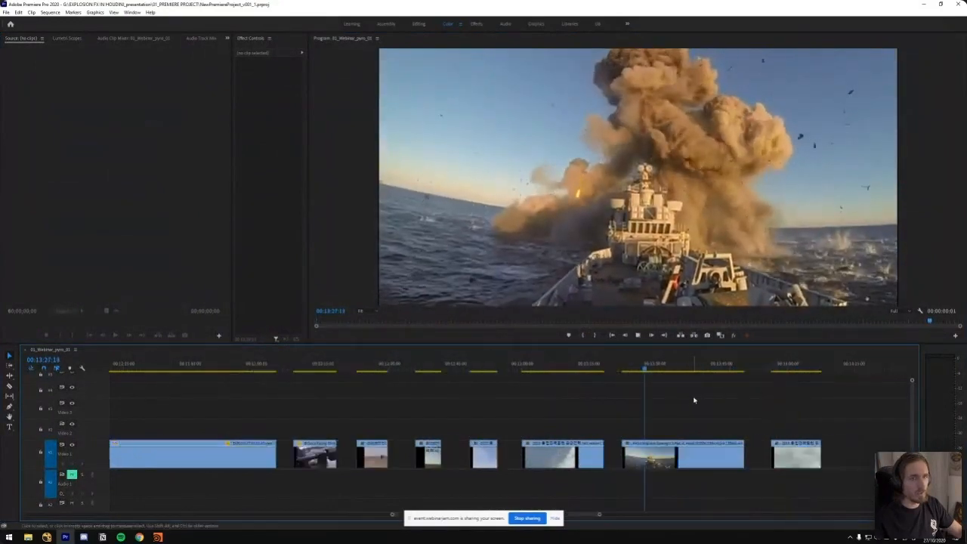
mouse_move(639, 368)
left_mouse_down()
mouse_move(658, 371)
mouse_move(624, 371)
left_mouse_up()
key("space")
key("space")
key("space")
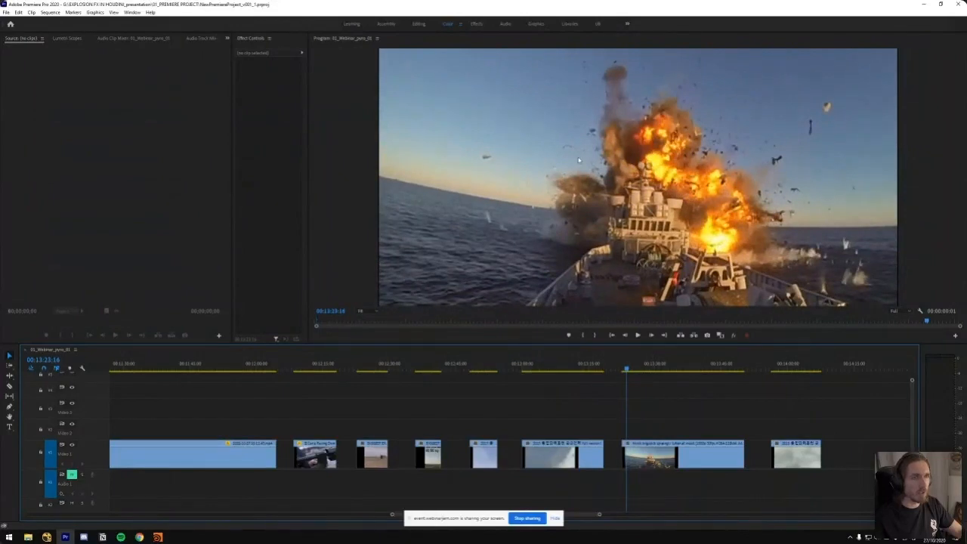
key("grave")
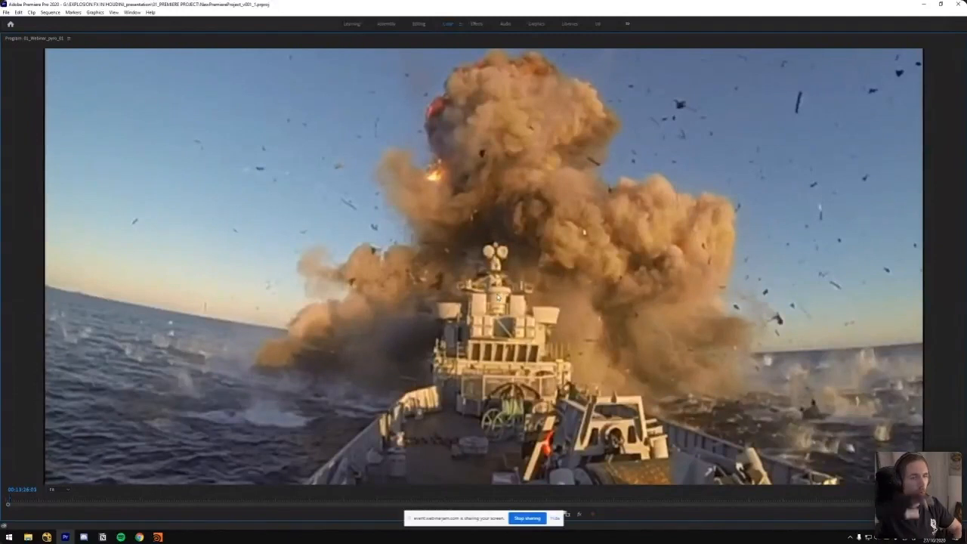
Play the last hillside fireball clip in an enlarged program view, and scrub back to its flames at about 00:14:04
key("grave")
left_click(788, 368)
key("space")
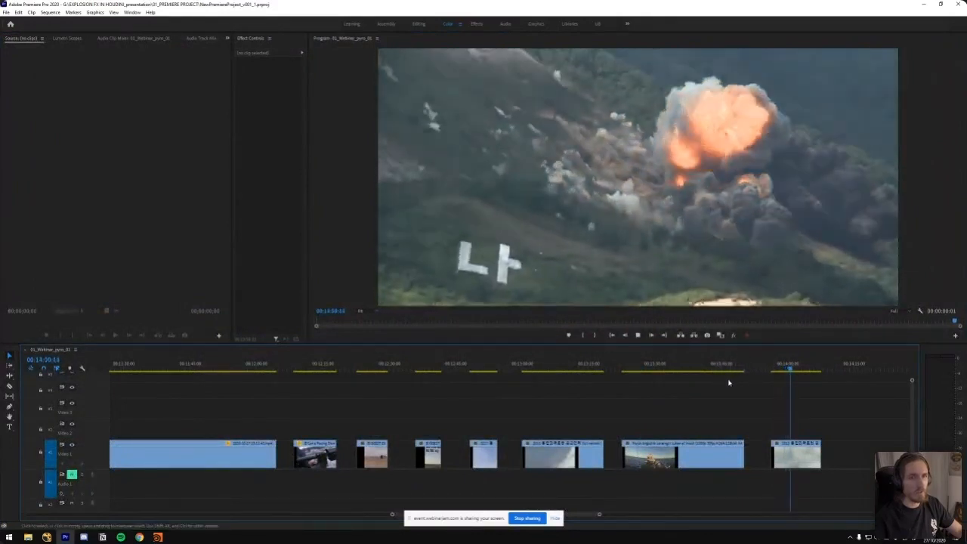
key("grave")
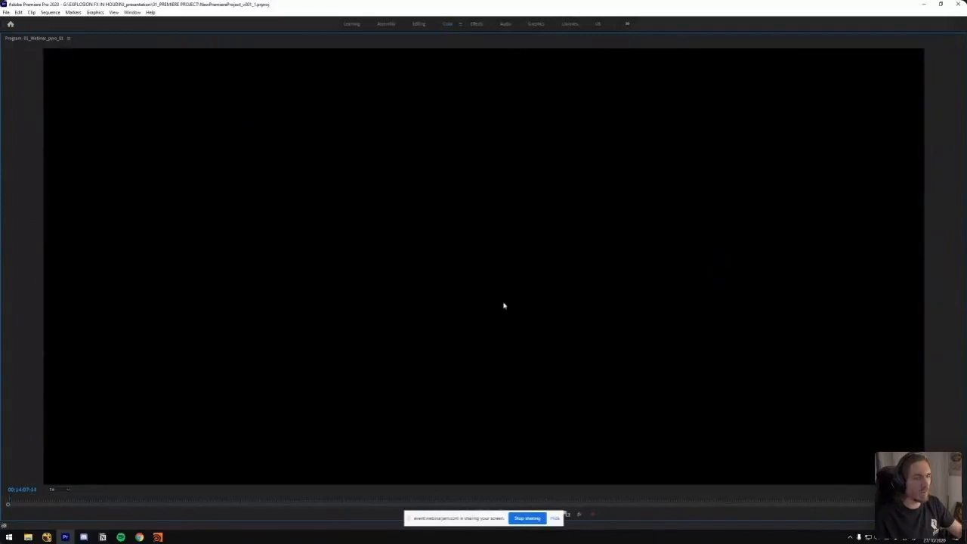
key("grave")
left_click_drag(801, 368, 805, 369)
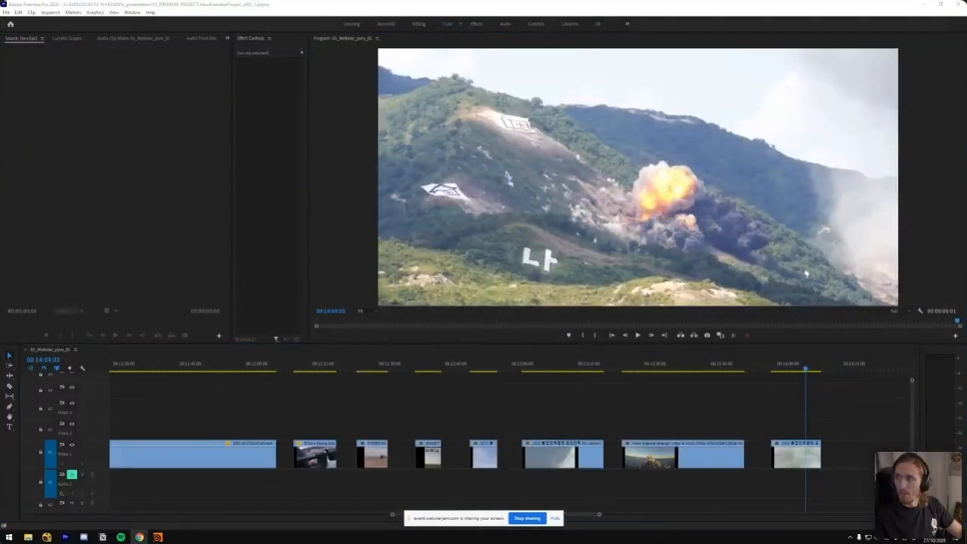
Show the whole sequence in the timeline, and return to a close view of the last clip at about 00:14:02
left_click(542, 408)
key("minus")
key("minus")
key("minus")
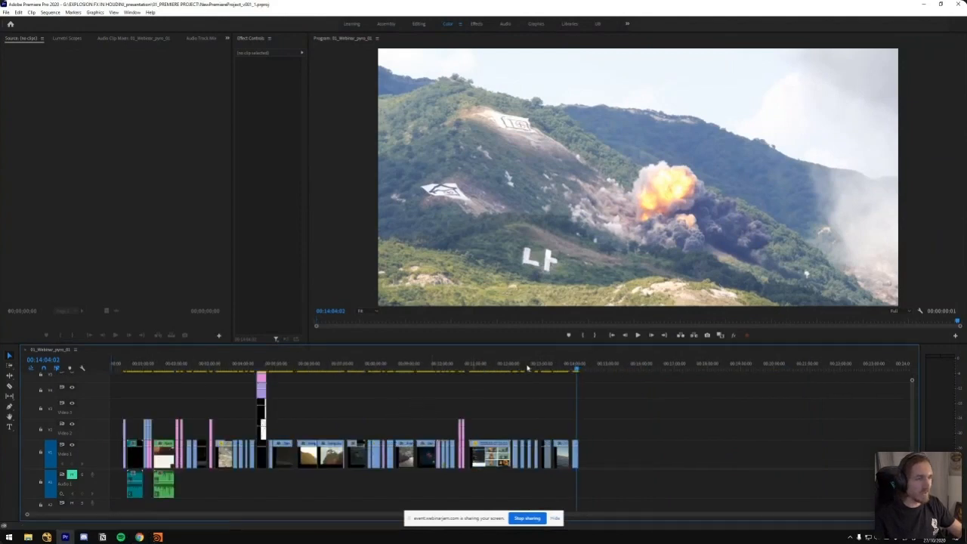
left_click(578, 371)
key("equal")
key("equal")
key("equal")
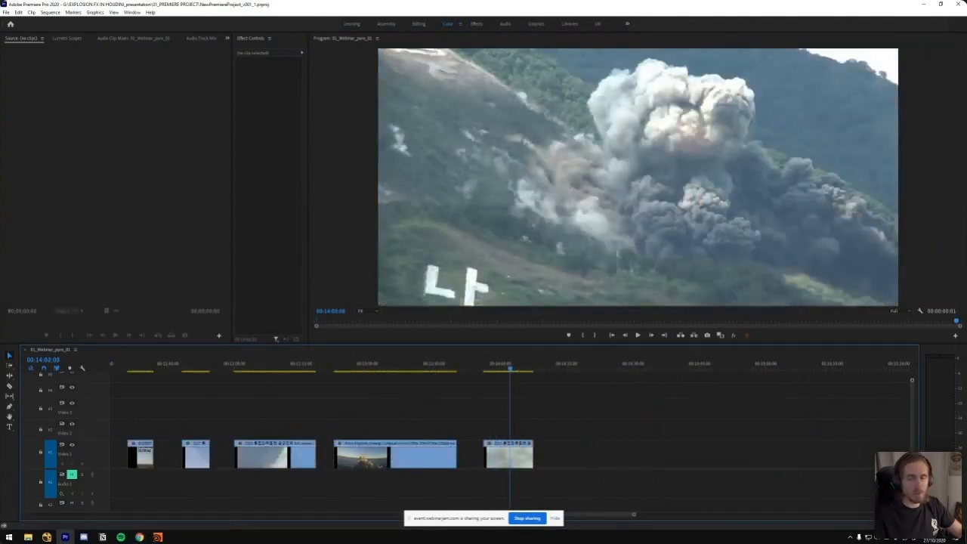
key("alt+Tab")
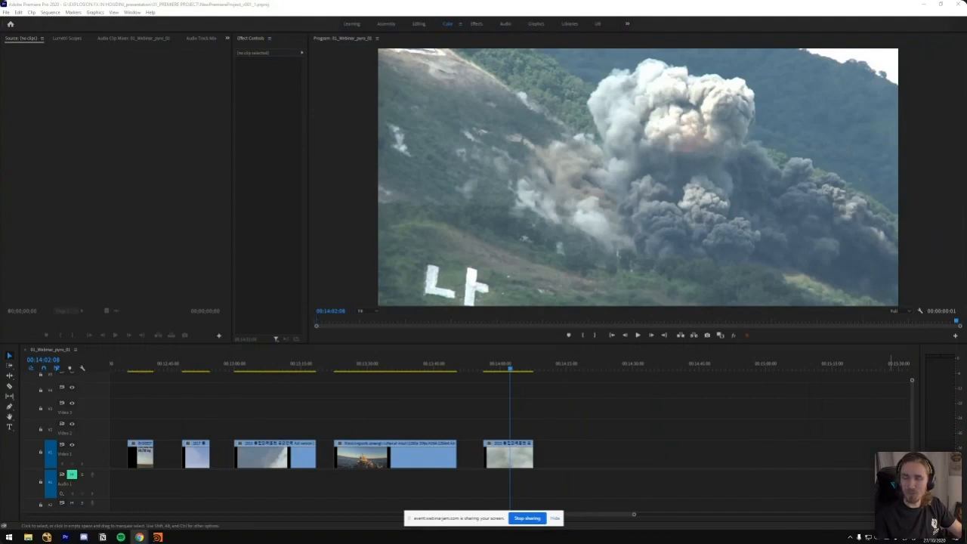
left_click(479, 410)
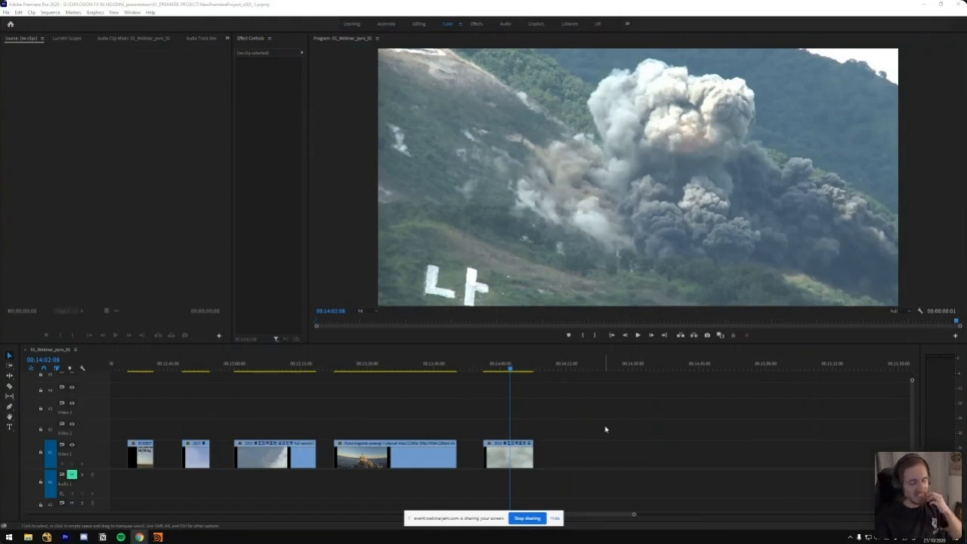
left_click(466, 384)
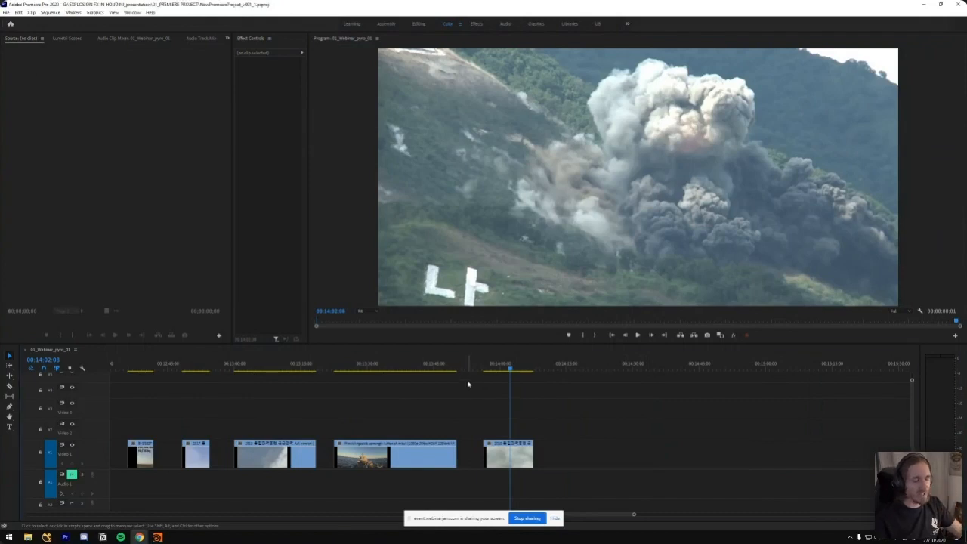
Scrub the hillside fireball clip back to about 00:14:01, and show the ship explosion's brown smoke cloud for comparison
left_click(508, 371)
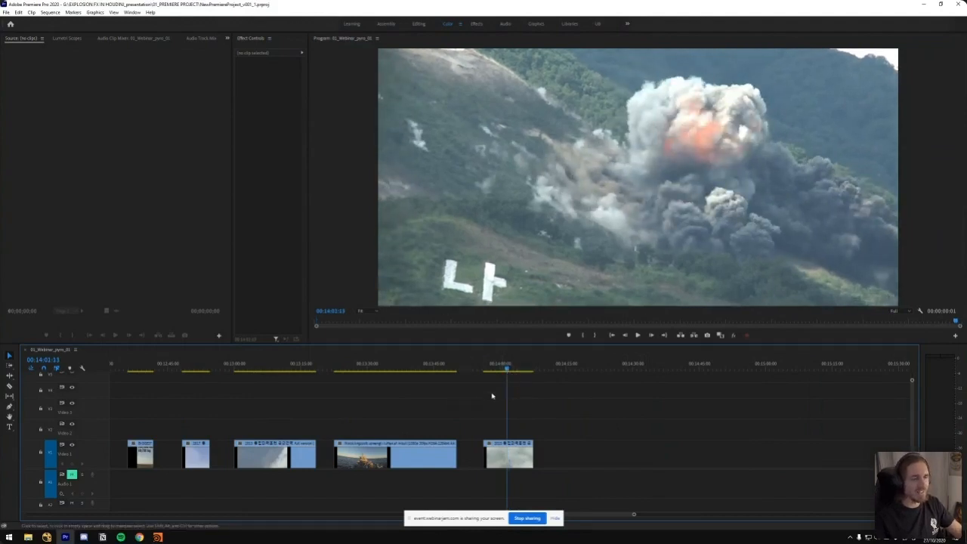
left_click(433, 369)
left_click_drag(434, 370, 404, 369)
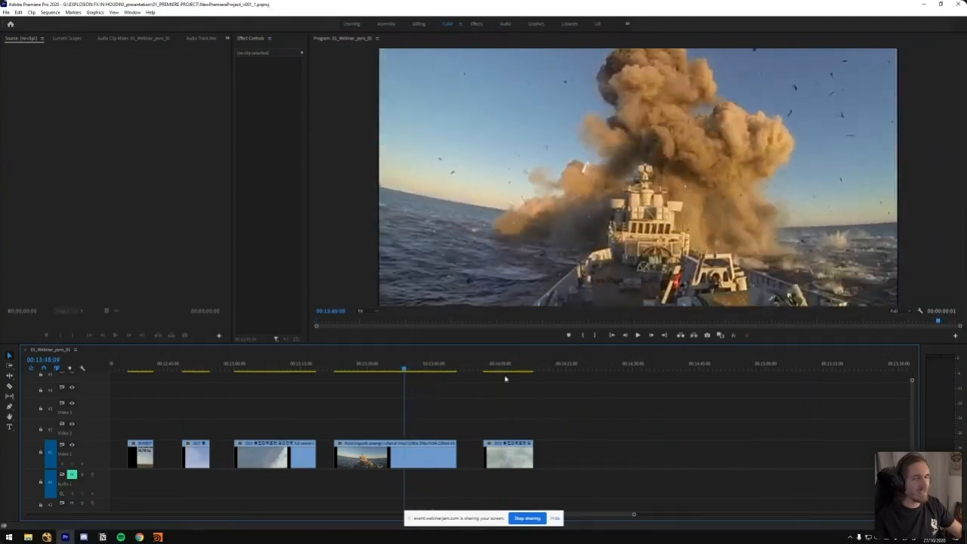
Switch to the Houdini window with the gas explosion scene and its render_me_explosion_biggas shader
left_click(161, 537)
left_click(133, 502)
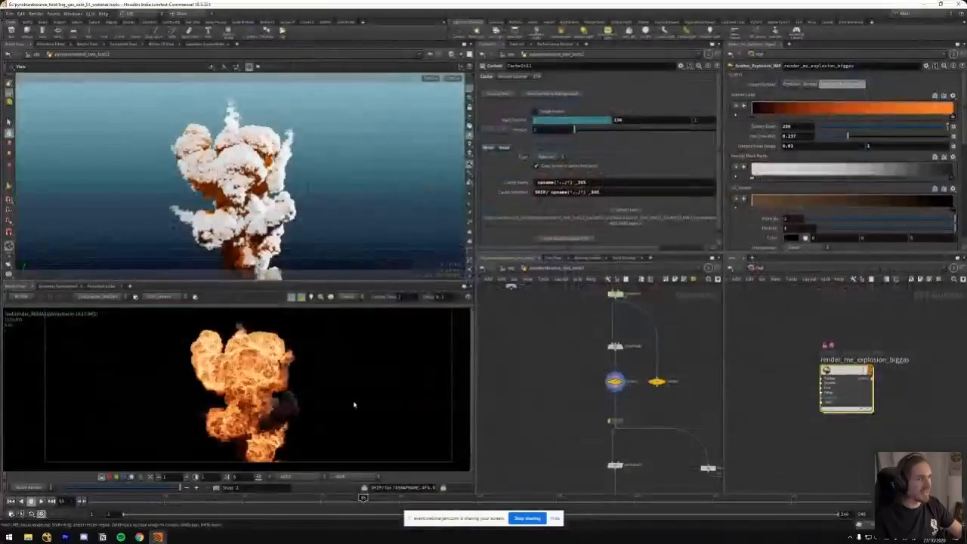
Hide the screen-sharing notice, and examine the rendered fireball and the network around the SIM HERE simulation cache
middle_click_drag(581, 321, 544, 366)
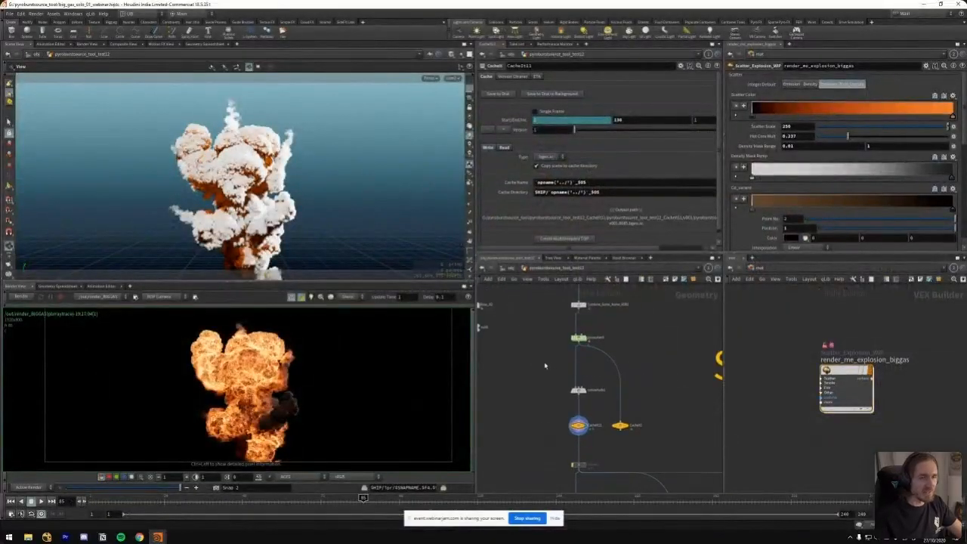
scroll(535, 366, "down", 6)
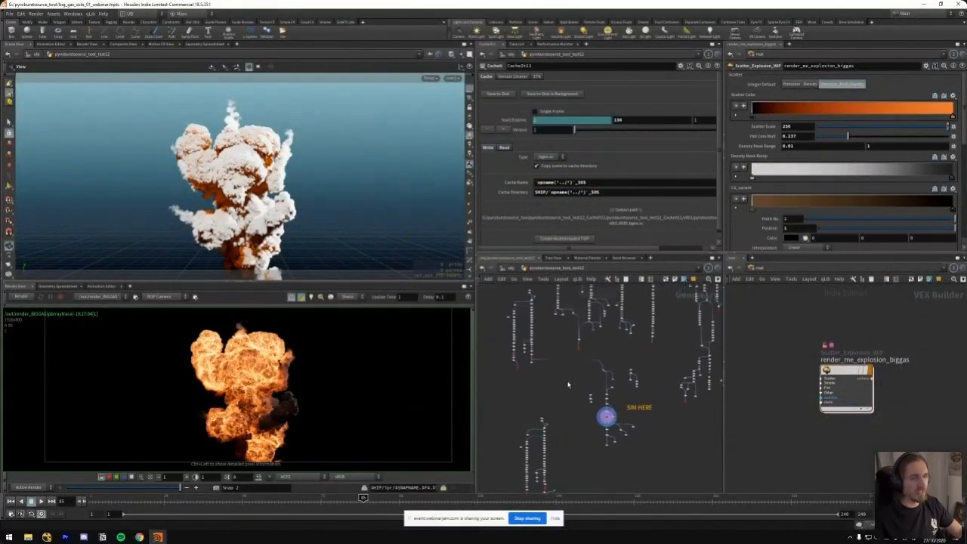
scroll(239, 375, "up", 2)
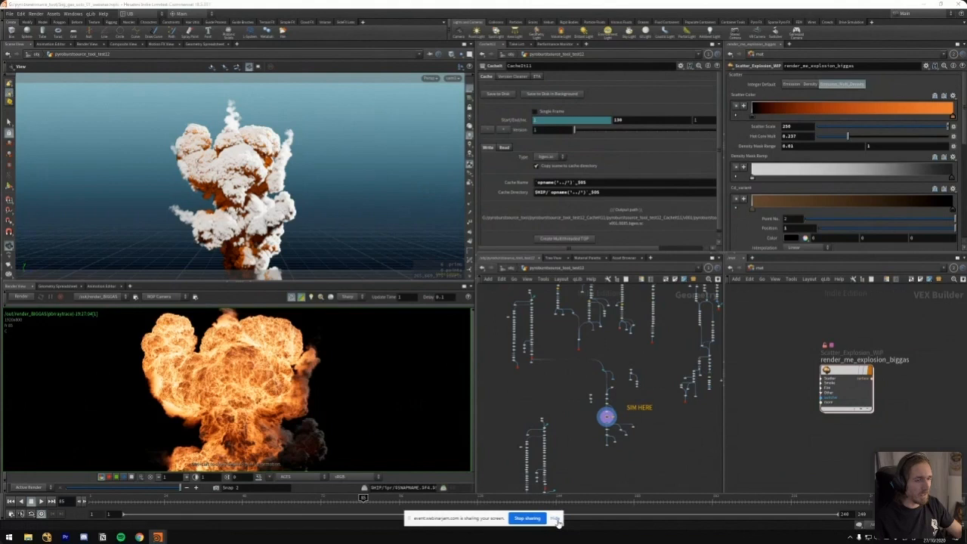
left_click(556, 518)
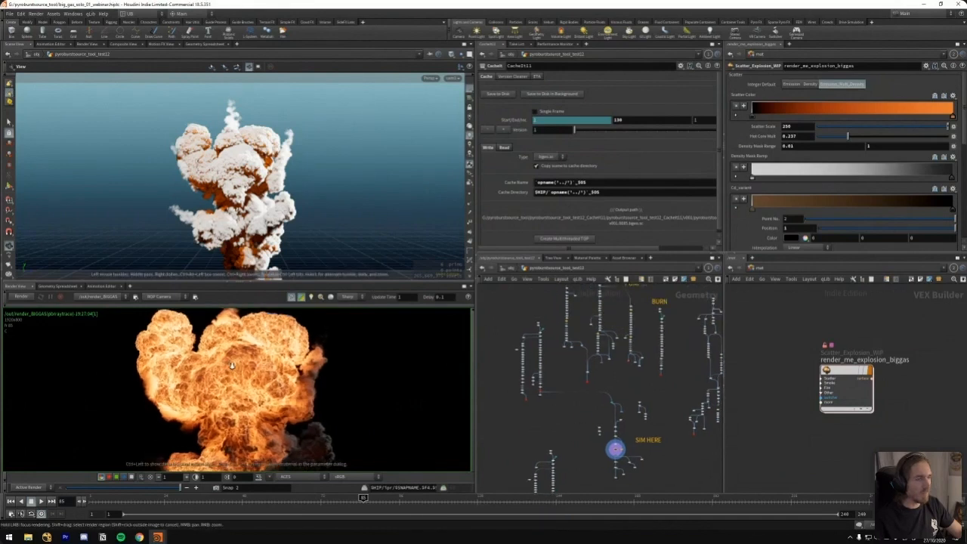
scroll(622, 398, "up", 5)
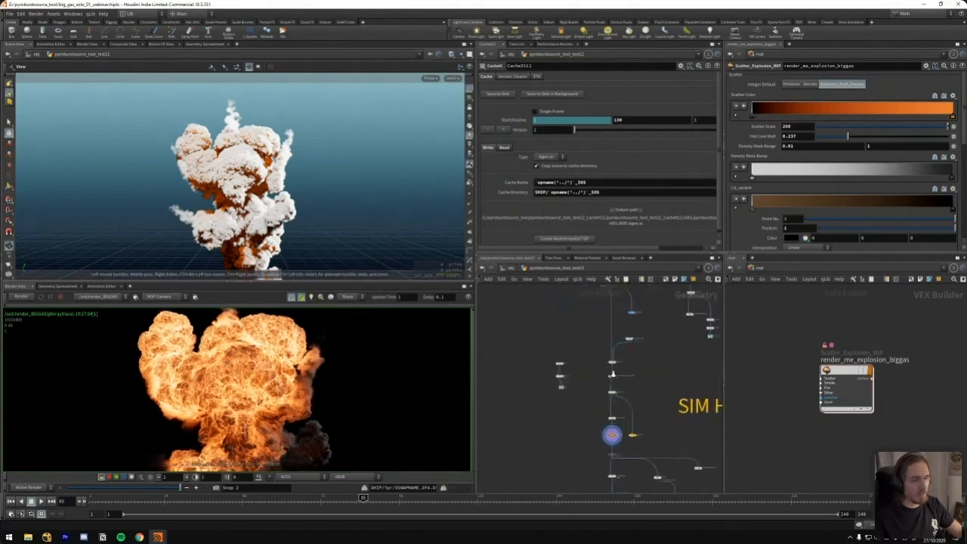
middle_click_drag(559, 396, 546, 325)
Step the cached explosion through frames 50, 54, 57, 62, 68 and 67 to examine its rising trails
left_click(237, 498)
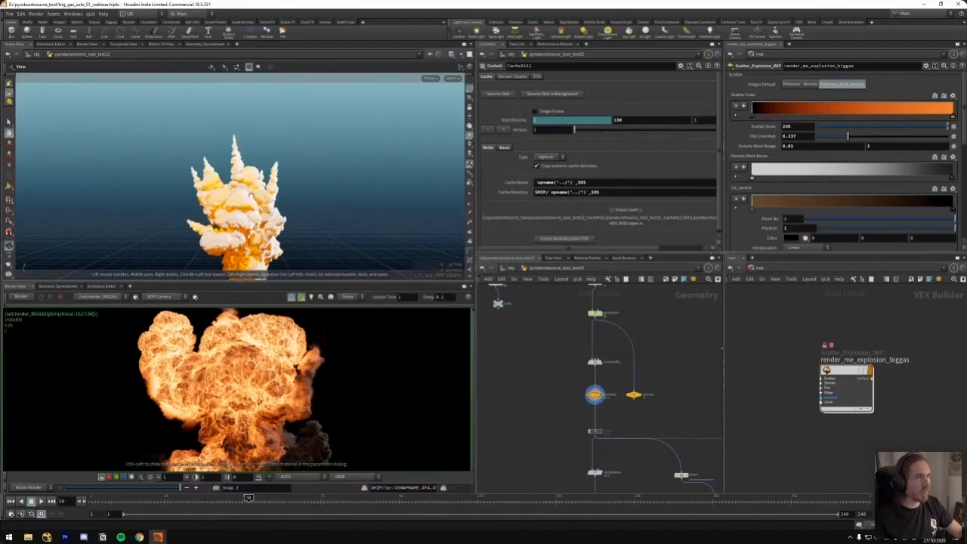
left_click_drag(265, 139, 328, 122)
left_click(263, 501)
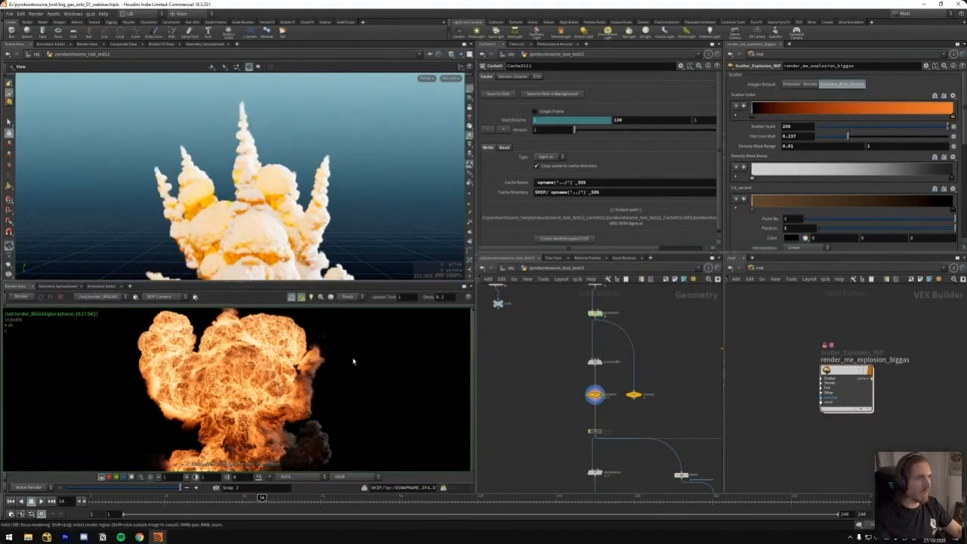
left_click(273, 505)
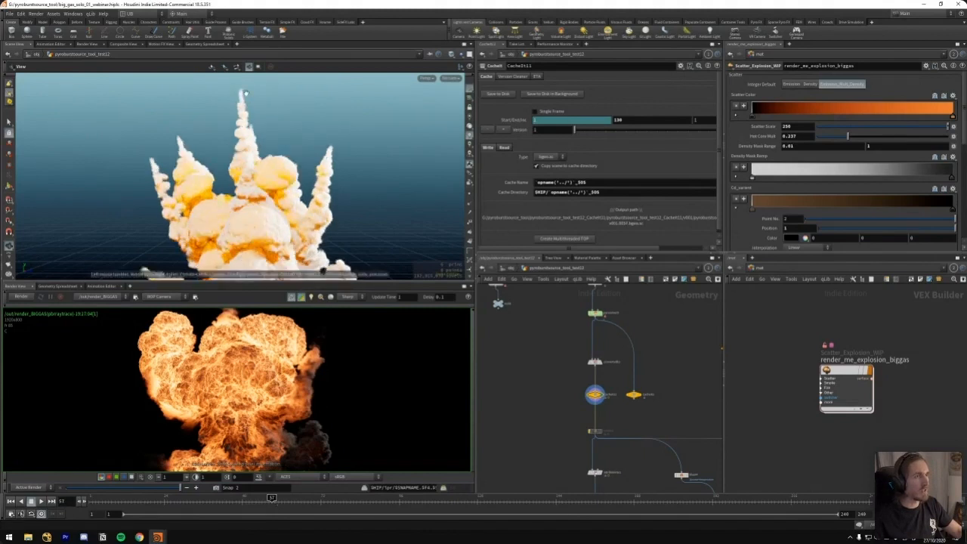
left_click(297, 504)
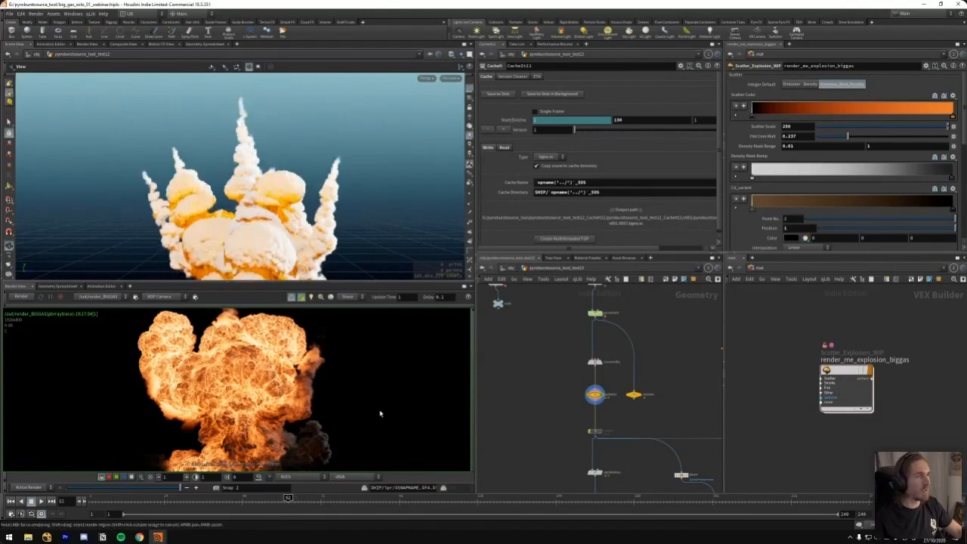
left_click(308, 498)
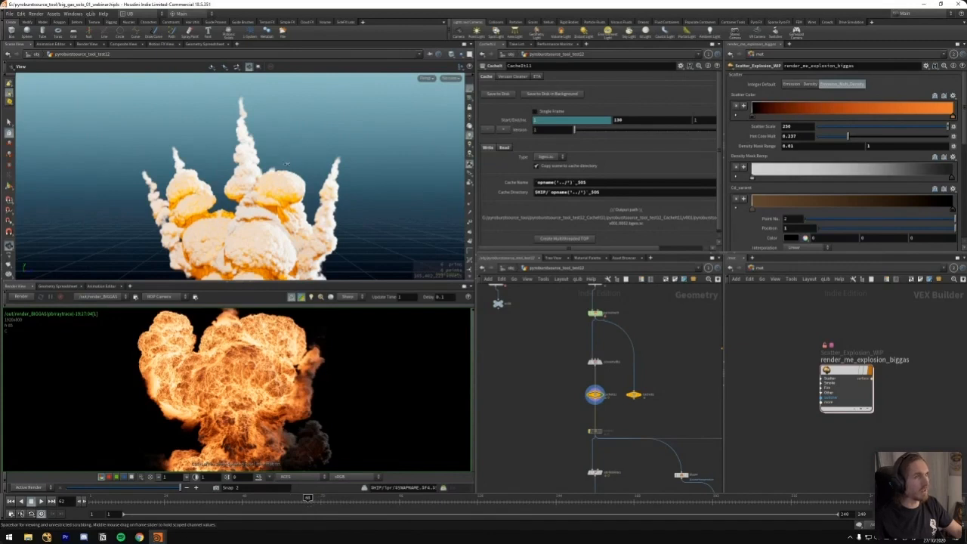
key("Left")
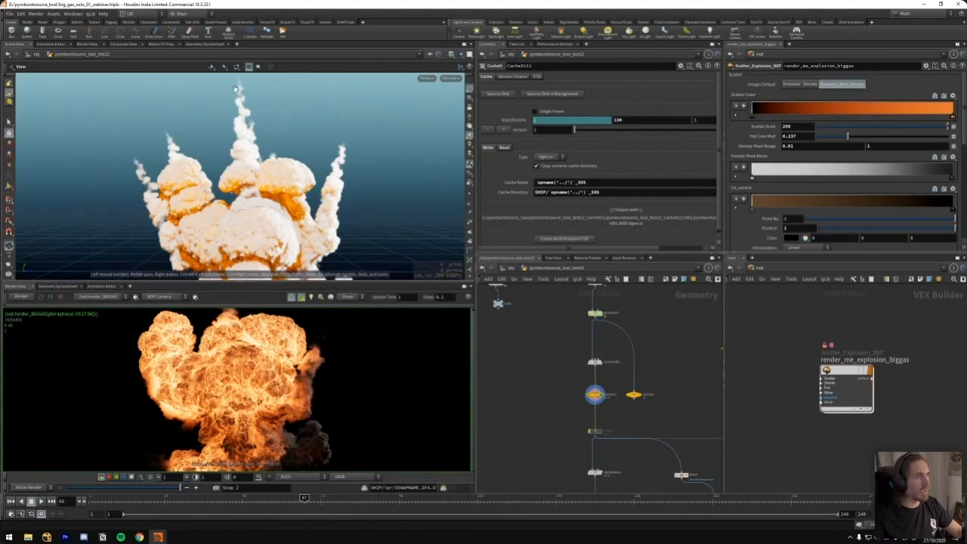
Show the cached explosion at frame 75, and inspect its trails and smoke caps from several angles
left_click_drag(256, 203, 363, 183)
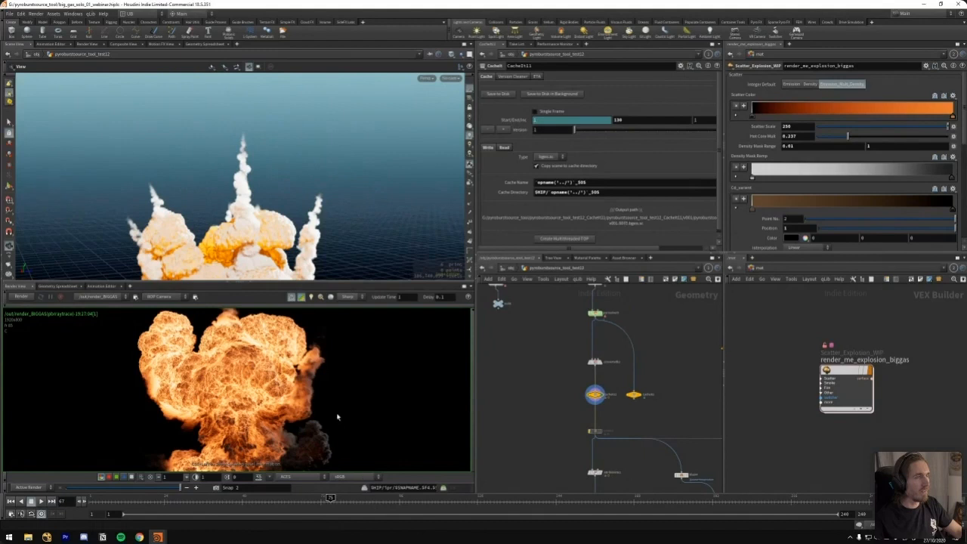
left_click_drag(261, 198, 253, 134)
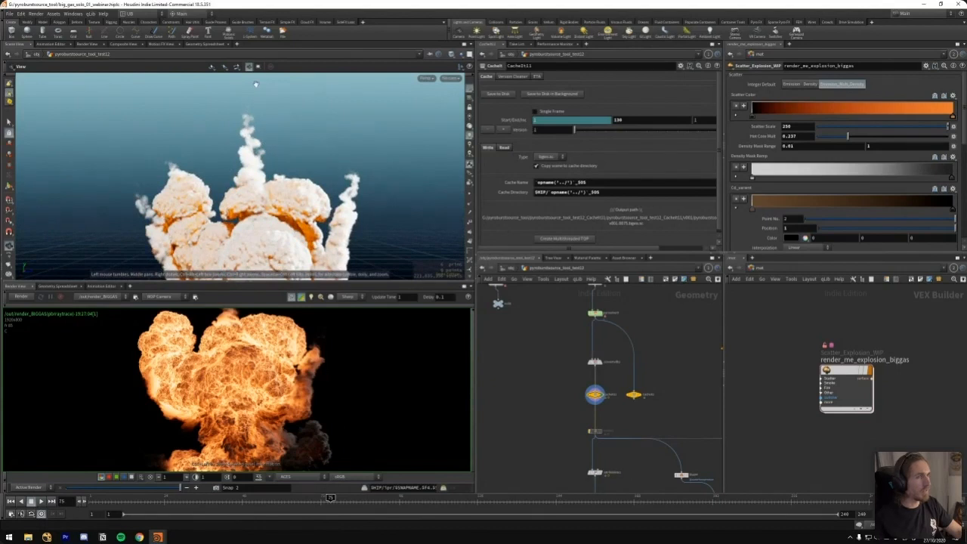
left_click_drag(261, 198, 310, 209)
Display the explosionScatter node's output below the simulation cache, and preview its TempBlur input
scroll(284, 207, "up", 3)
middle_click_drag(553, 438, 554, 290)
middle_click_drag(544, 366, 524, 373)
left_click_drag(531, 353, 576, 380)
key("r")
scroll(614, 342, "up", 4)
left_click_drag(618, 355, 534, 413)
left_click(560, 76)
left_click(579, 76)
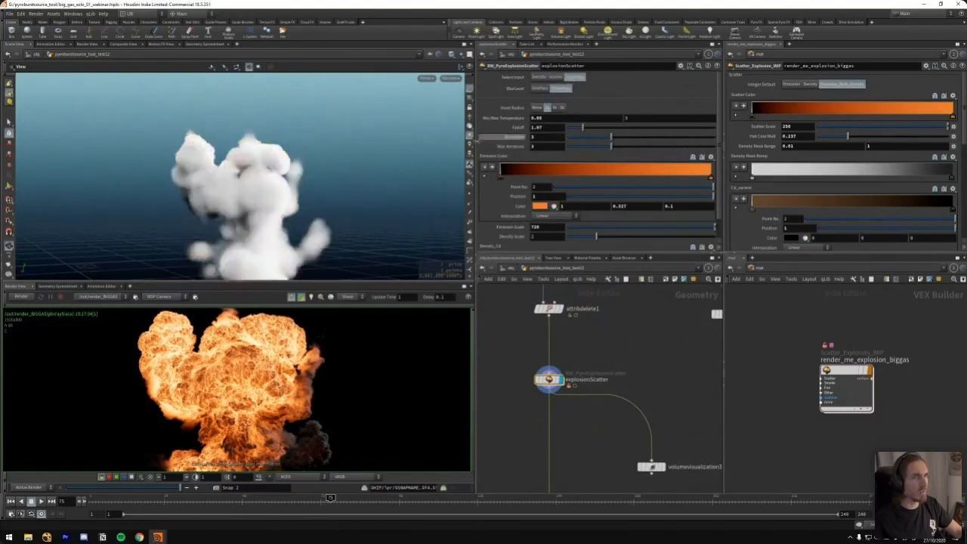
Try the other blur level on explosionScatter, restore it, and set Select Input to Scatter
left_click(540, 88)
left_click(553, 79)
left_click(559, 89)
middle_click_drag(534, 377, 536, 350)
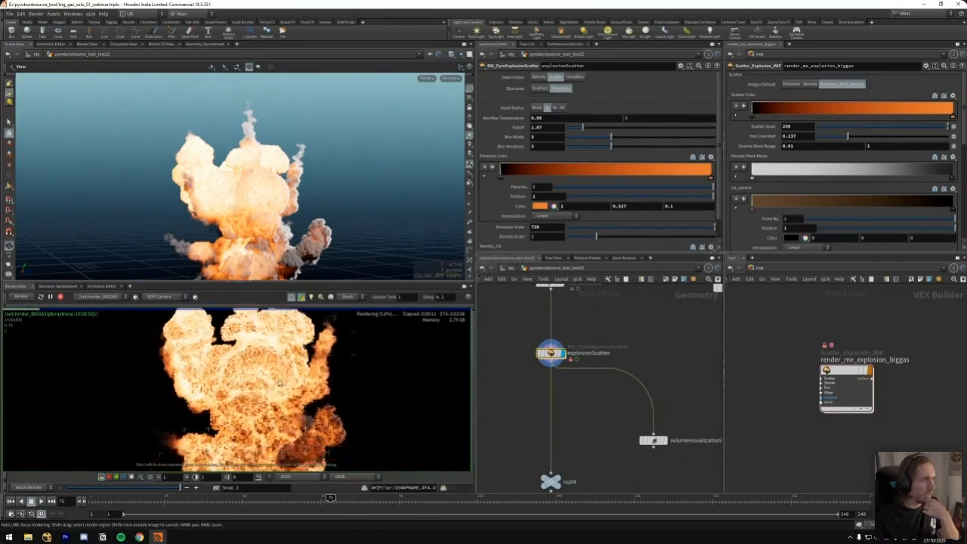
Enlarge the render view to the full window, and examine the dark smoke and flame detail in the frame 75 render
key("ctrl+b")
middle_click_drag(527, 266, 455, 279)
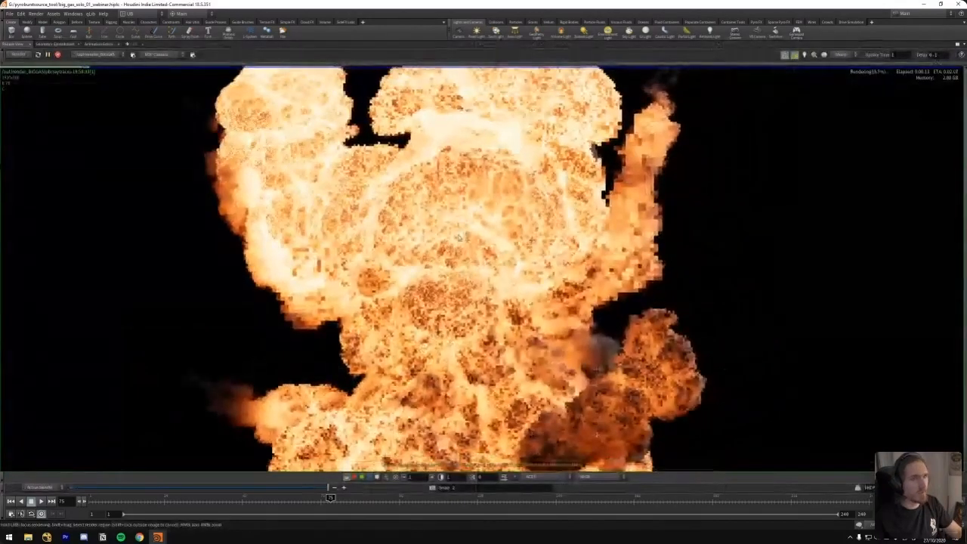
scroll(454, 280, "down", 4)
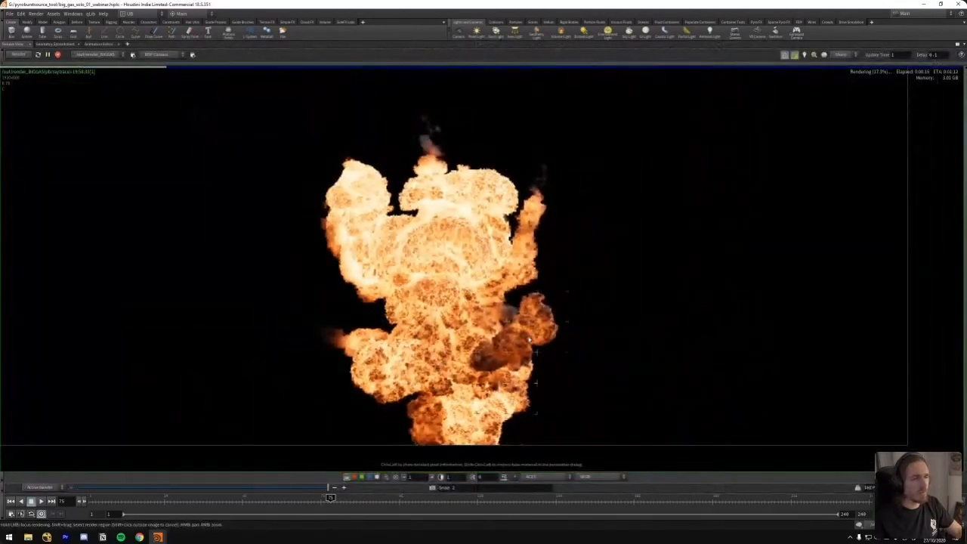
scroll(540, 313, "up", 8)
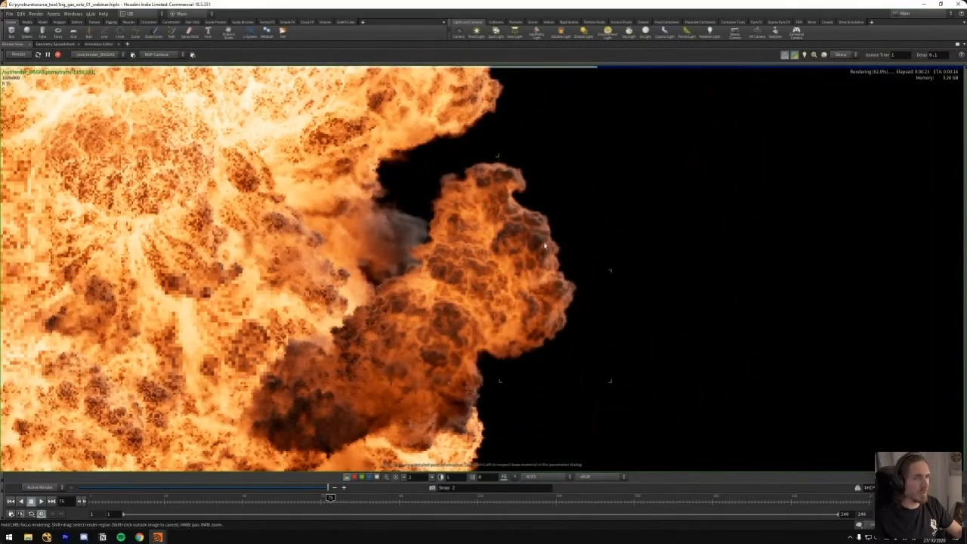
scroll(494, 216, "down", 5)
middle_click_drag(495, 217, 509, 310)
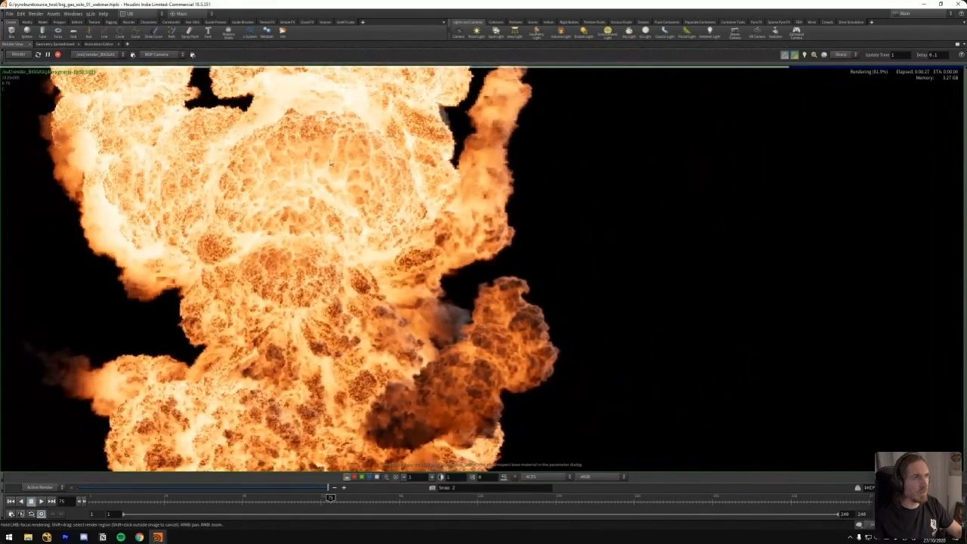
Examine the smoke trails and whole silhouette of the rendered explosion, and restore the multi-pane layout
scroll(330, 162, "down", 3)
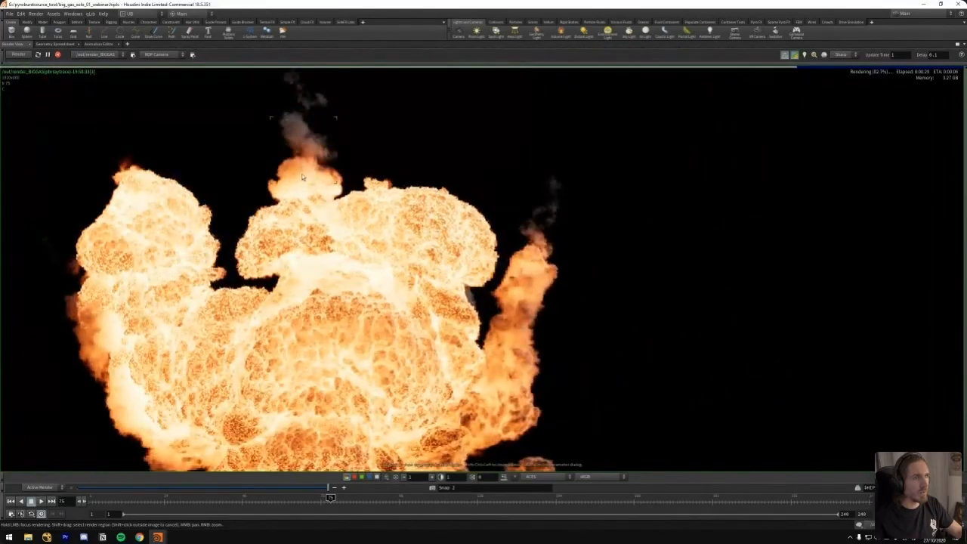
scroll(430, 226, "up", 4)
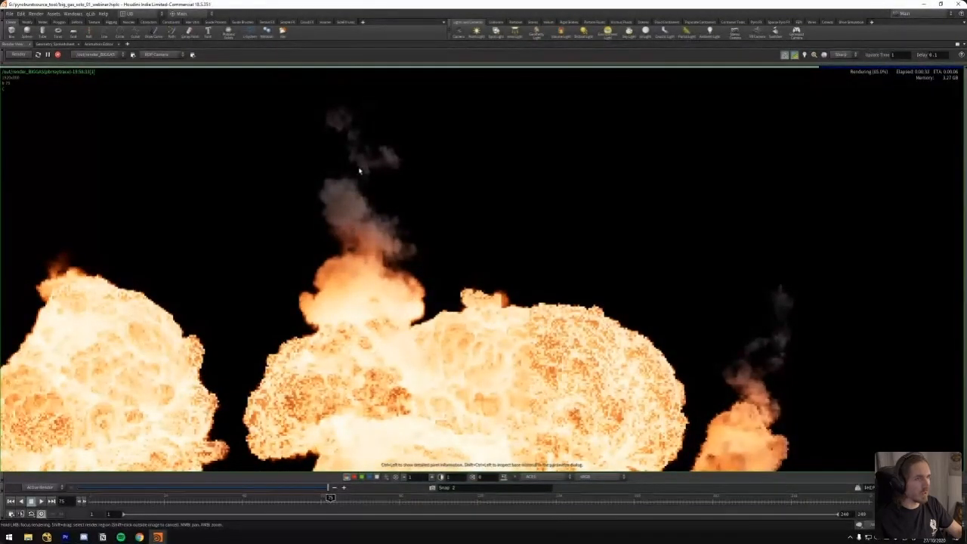
scroll(363, 147, "down", 4)
scroll(418, 240, "down", 2)
scroll(423, 226, "up", 4)
scroll(430, 217, "down", 2)
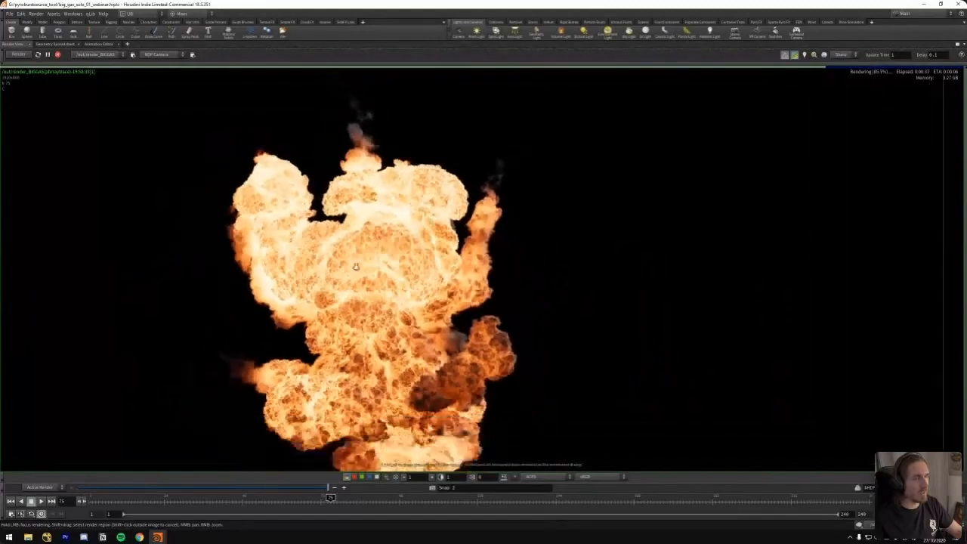
scroll(355, 266, "down", 2)
scroll(427, 279, "up", 3)
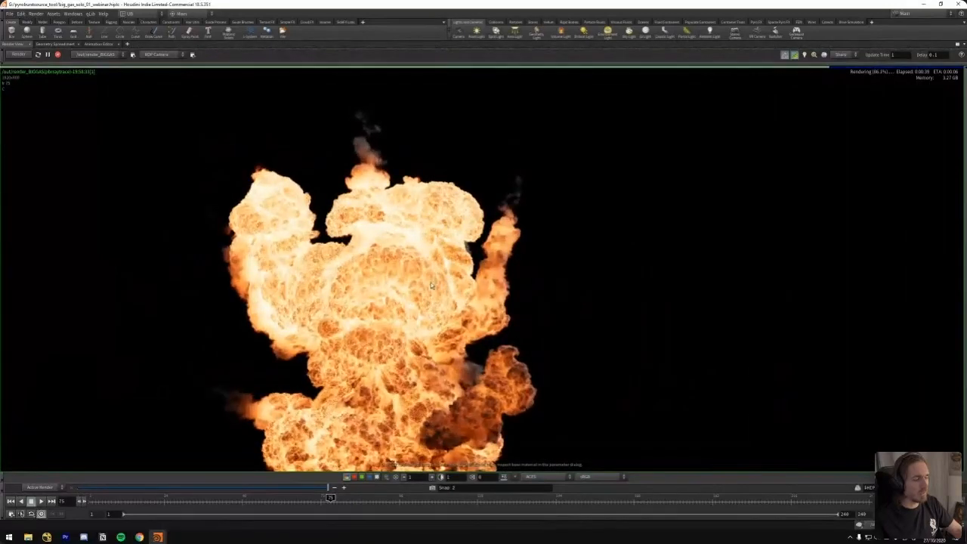
key("ctrl+b")
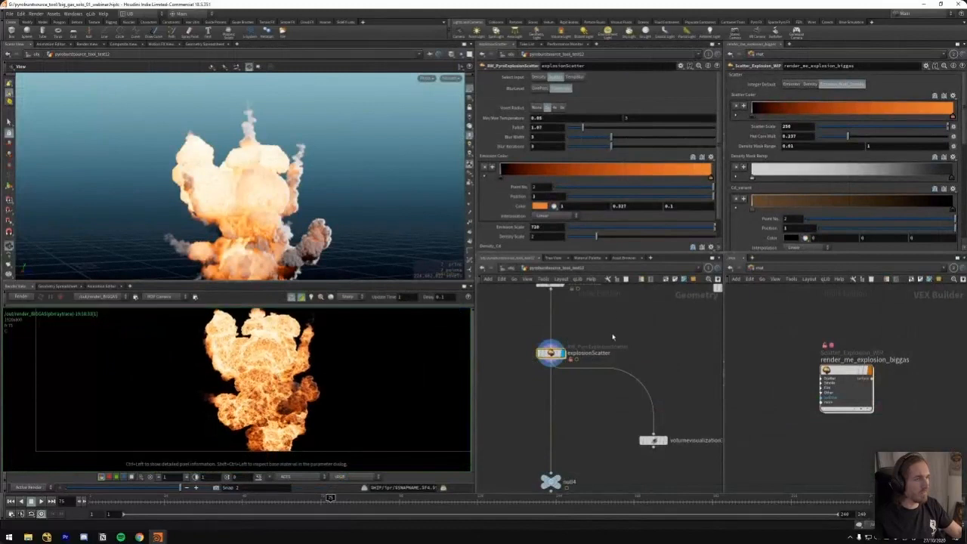
Fit the whole render in its view, and survey the complete network with its emitter, pump, burn and simulation branches
middle_click_drag(363, 363, 352, 393)
middle_click_drag(547, 313, 547, 395)
scroll(610, 389, "down", 7)
scroll(574, 358, "down", 8)
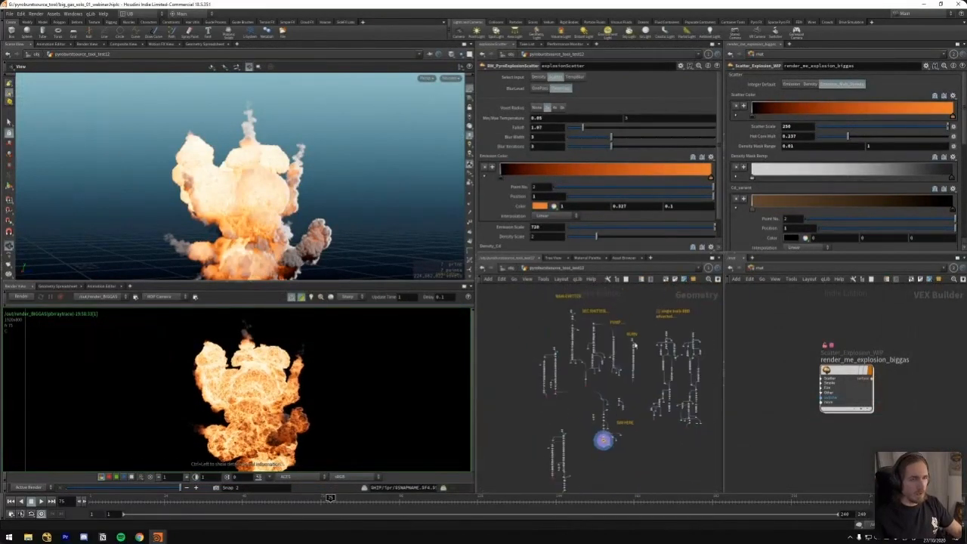
middle_click_drag(638, 288, 628, 302)
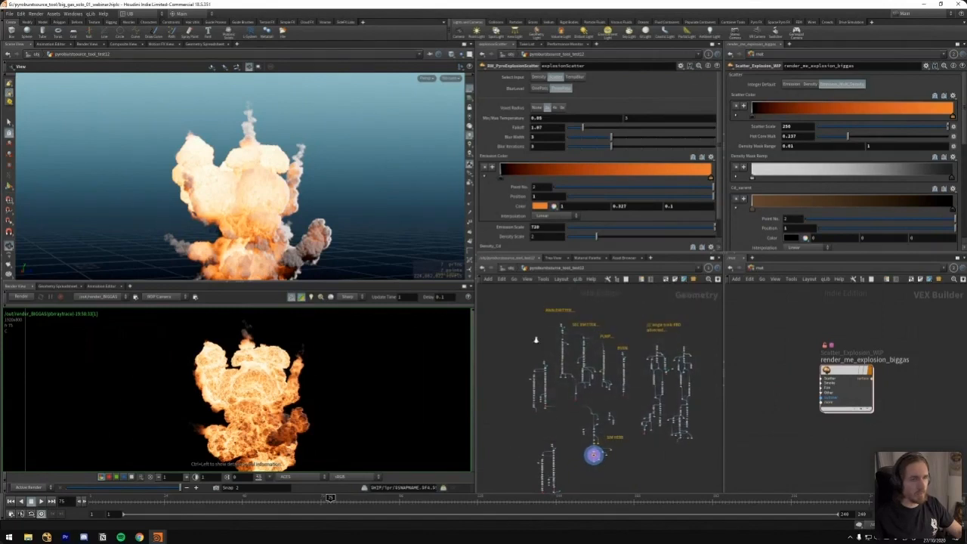
Display addnoise1 in the emitter chain beside SEC EMITTER, and view its spiky source shape from above
scroll(536, 339, "up", 6)
middle_click_drag(596, 384, 576, 335)
scroll(562, 351, "up", 6)
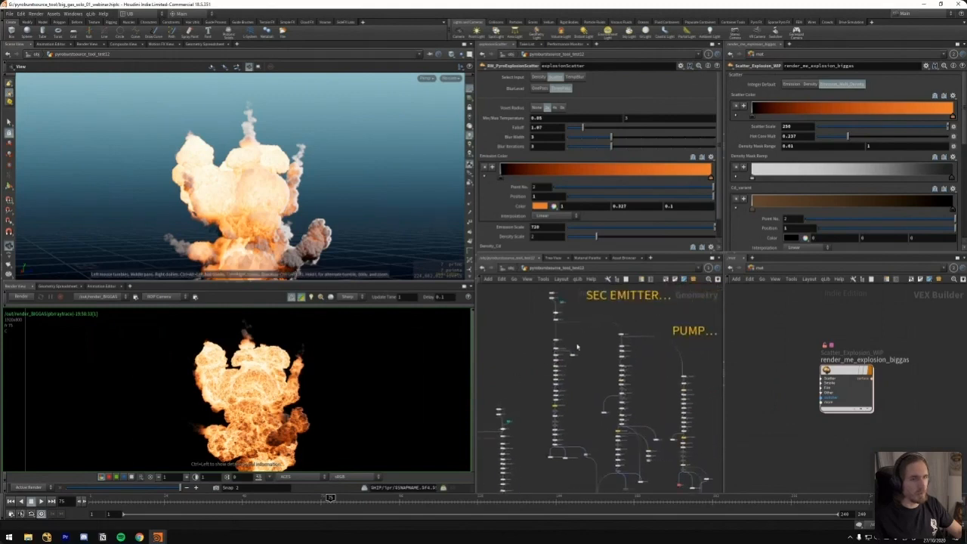
left_click(539, 349)
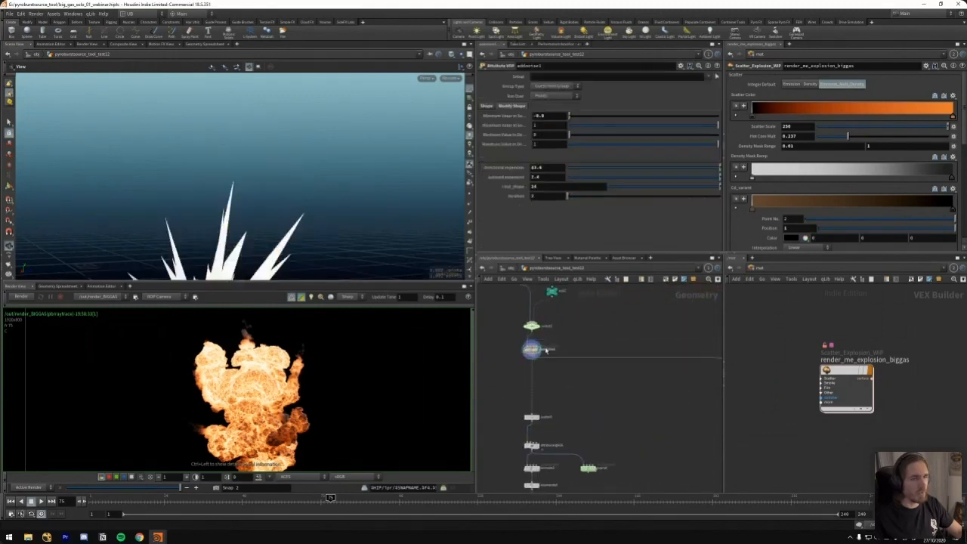
scroll(311, 224, "down", 4)
middle_click_drag(263, 223, 280, 196)
left_click_drag(281, 197, 253, 219)
scroll(279, 215, "up", 3)
middle_click_drag(580, 319, 594, 392)
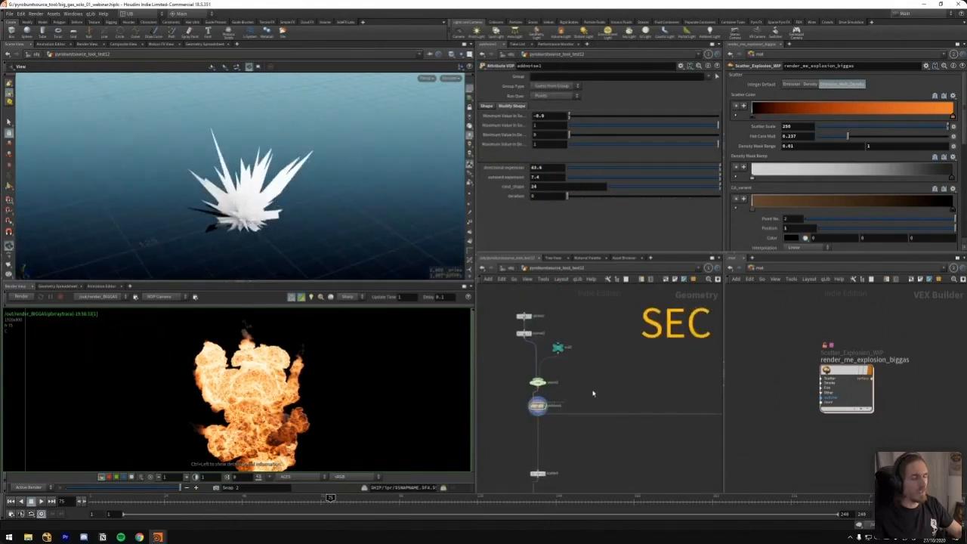
Show the framed base sphere from the node below the sphere source, and compare it with the addnoise1 spikes
left_click(525, 334)
middle_click_drag(488, 394, 521, 377)
left_click(533, 329)
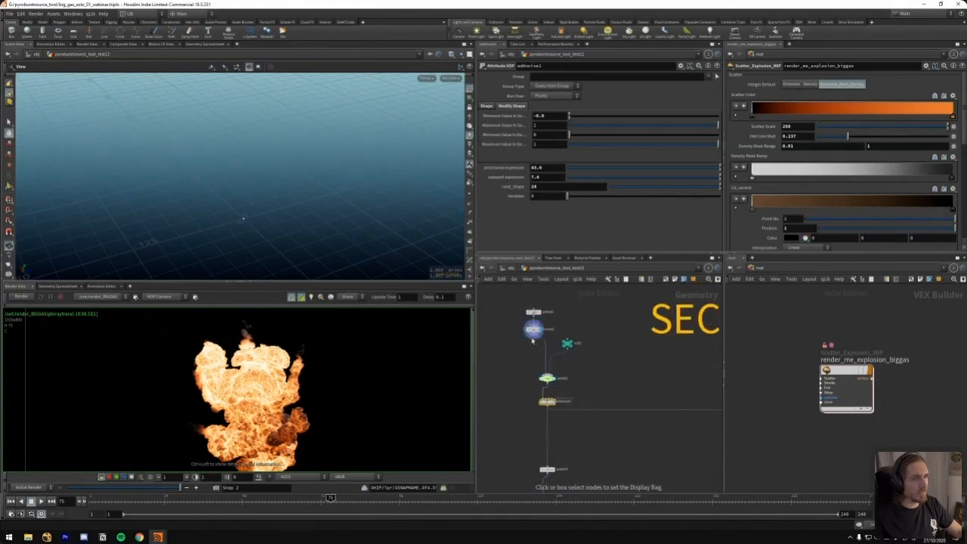
key("f")
scroll(268, 210, "down", 5)
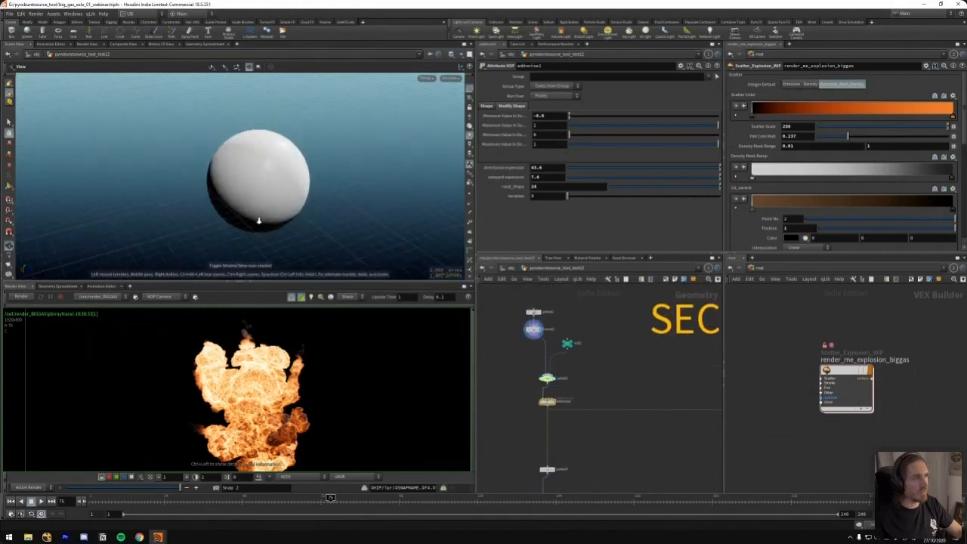
left_click(552, 401)
scroll(250, 204, "down", 6)
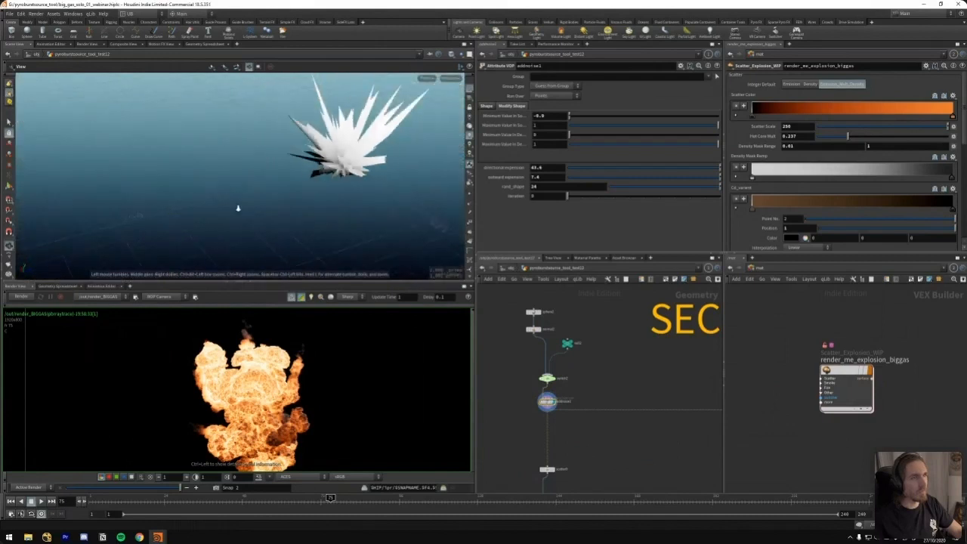
left_click_drag(264, 237, 269, 243)
Look down the emitter chain below addnoise1, and compare its spikes once more with the topmost sphere node
middle_click_drag(602, 477, 617, 277)
middle_click_drag(621, 316, 601, 314)
middle_click_drag(619, 421, 627, 271)
left_click_drag(329, 181, 289, 221)
middle_click_drag(614, 314, 591, 477)
middle_click_drag(558, 291, 572, 386)
middle_click_drag(555, 307, 563, 393)
middle_click_drag(554, 308, 557, 355)
left_click(536, 295)
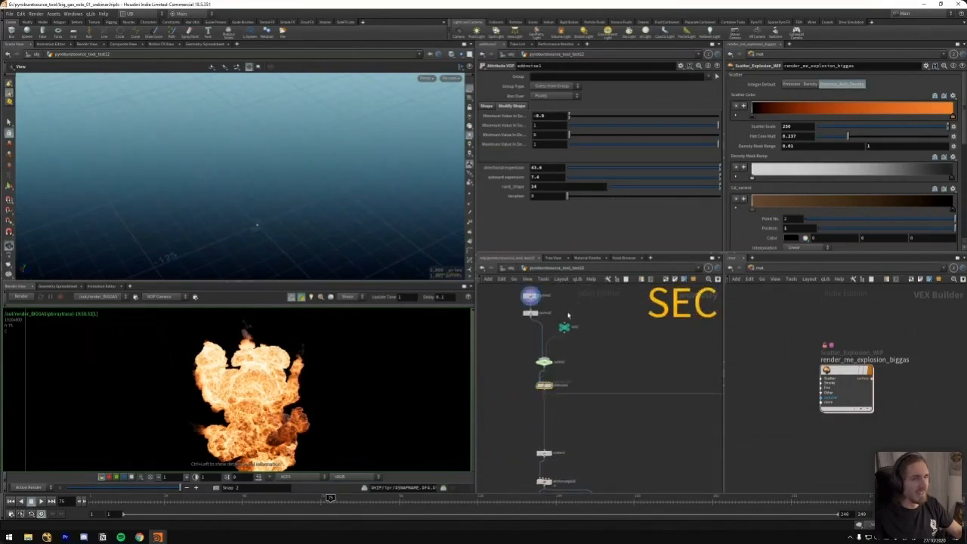
left_click(551, 386)
Display the simulation cache in the SIM HERE branch in place of the spiky source shape
scroll(593, 415, "down", 5)
middle_click_drag(589, 410, 557, 309)
scroll(626, 402, "up", 3)
scroll(625, 402, "up", 2)
middle_click_drag(596, 417, 548, 278)
middle_click_drag(582, 463, 570, 434)
key("r")
left_click_drag(574, 430, 599, 442)
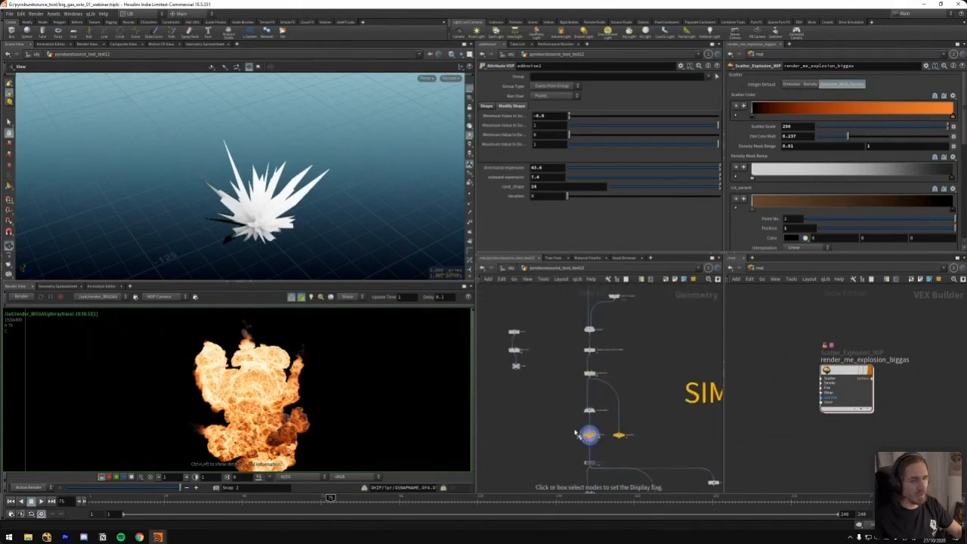
View the cached explosion at frame 75 from the side, and return to the emitter chain below addnoise1
scroll(325, 178, "down", 3)
middle_click_drag(325, 162, 321, 216)
left_click_drag(321, 215, 234, 204)
scroll(339, 171, "up", 4)
scroll(565, 322, "down", 4)
middle_click_drag(545, 298, 563, 330)
scroll(563, 331, "up", 4)
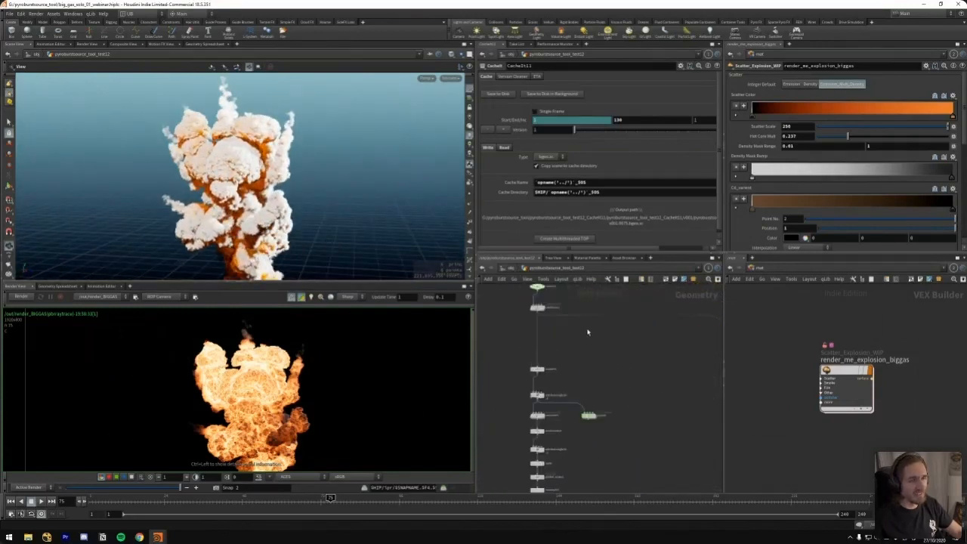
Display addnoise1's spiky source shape in place of the simulation cache
key("r")
left_click_drag(524, 294, 563, 331)
left_click_drag(213, 250, 276, 227)
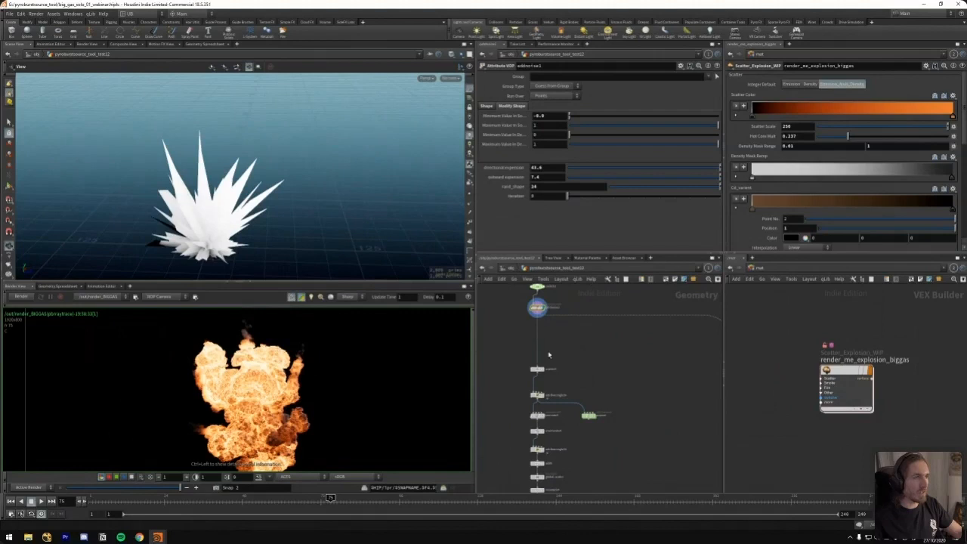
Look over the emitter branches around SEC EMITTER, and return to addnoise1 to view its spikes from another side
scroll(602, 382, "down", 4)
middle_click_drag(620, 402, 594, 332)
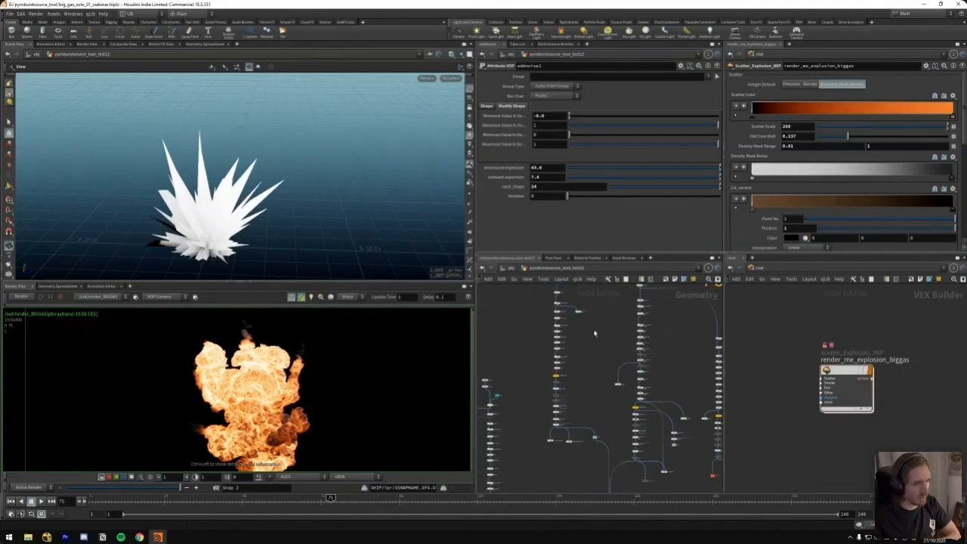
scroll(601, 367, "up", 4)
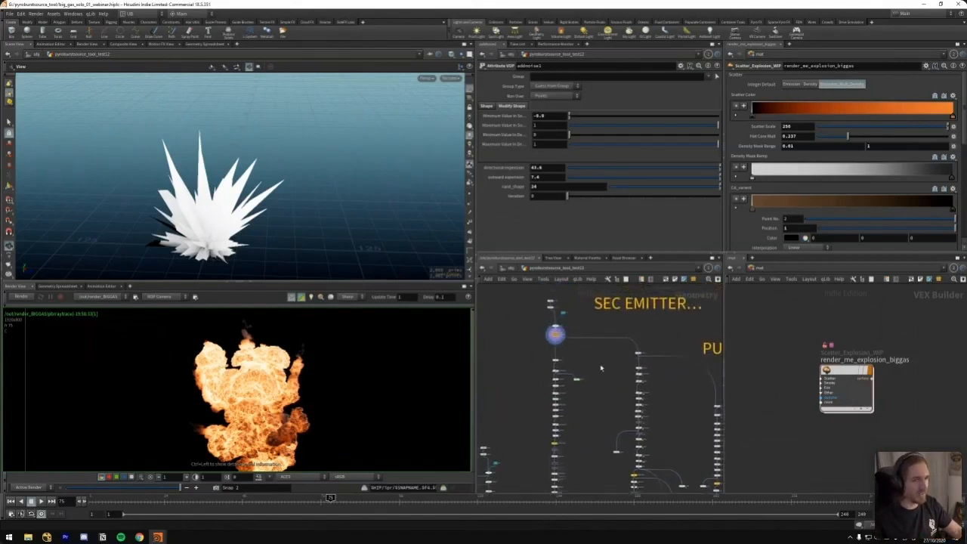
scroll(563, 324, "up", 3)
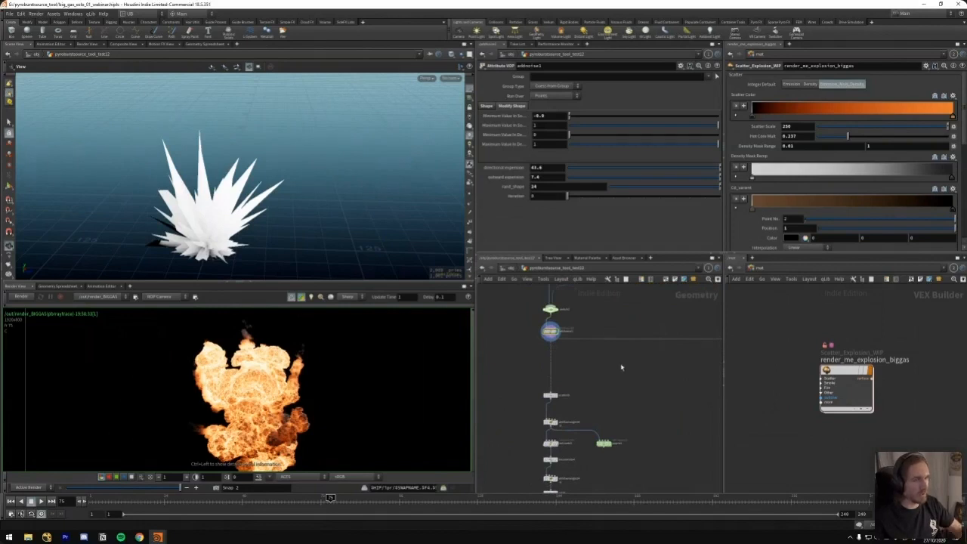
left_click_drag(244, 230, 337, 253)
left_click_drag(522, 324, 551, 341)
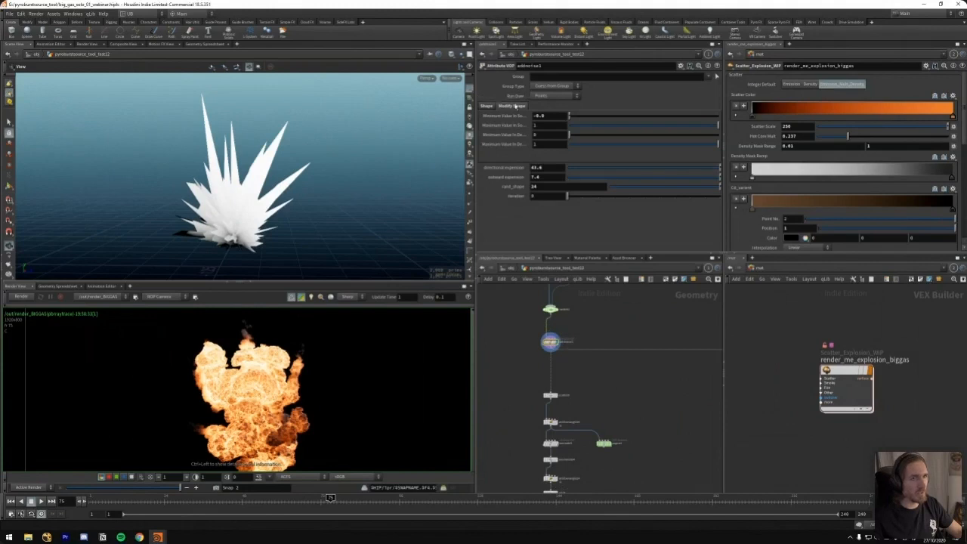
Vary addnoise1's spike shape, setting the first minimum value to -0.2, directional expansion to 36.3 and rand_shape to about 23.9
middle_click_drag(516, 188, 582, 119)
key("ctrl+z")
key("ctrl+z")
Examine the VOP network inside addnoise1, including its fit range and clamp nodes, and return to the geometry network
key("i")
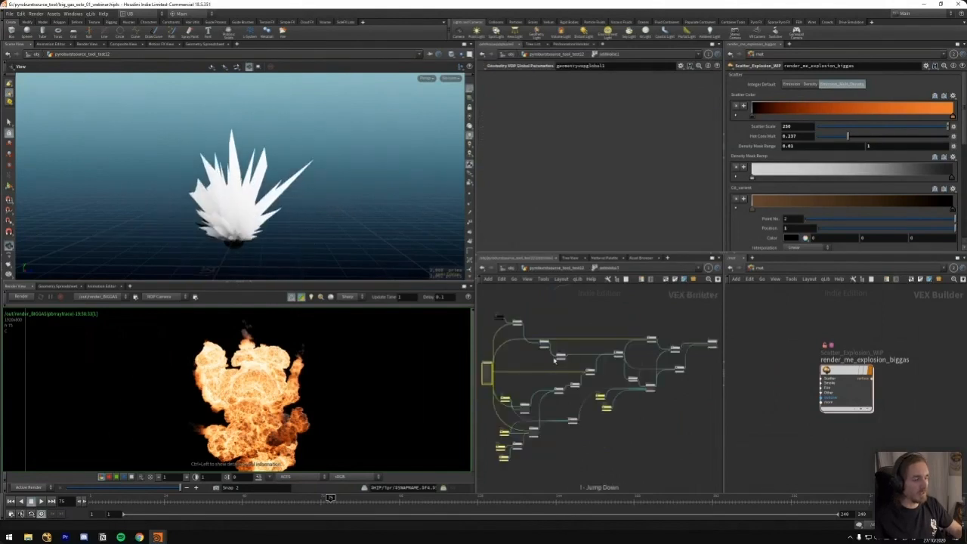
scroll(553, 322, "up", 5)
left_click(600, 384)
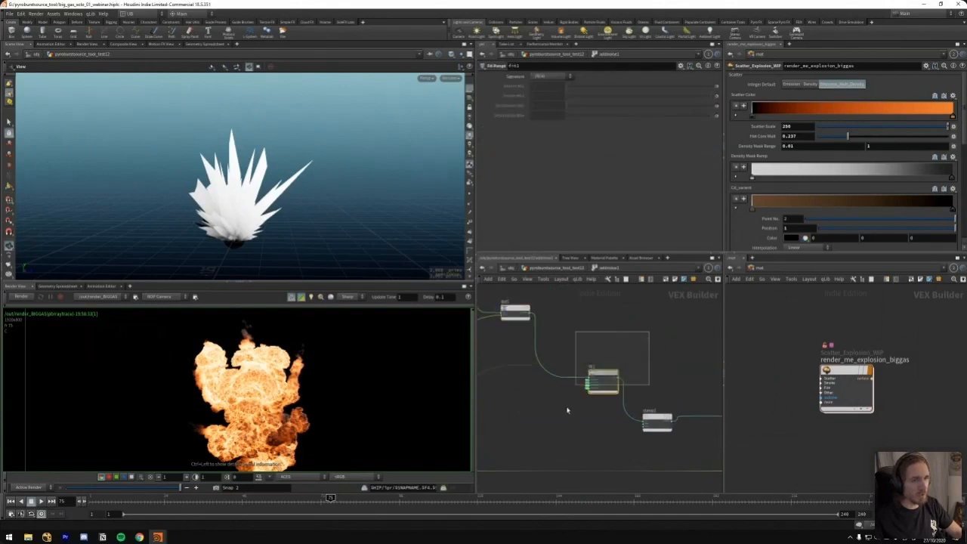
middle_click_drag(555, 427, 564, 341)
left_click_drag(594, 358, 577, 391)
middle_click_drag(631, 308, 529, 363)
left_click_drag(544, 355, 595, 404)
left_click_drag(610, 350, 646, 382)
middle_click_drag(664, 304, 586, 336)
left_click_drag(586, 336, 617, 373)
middle_click_drag(664, 374, 612, 353)
key("u")
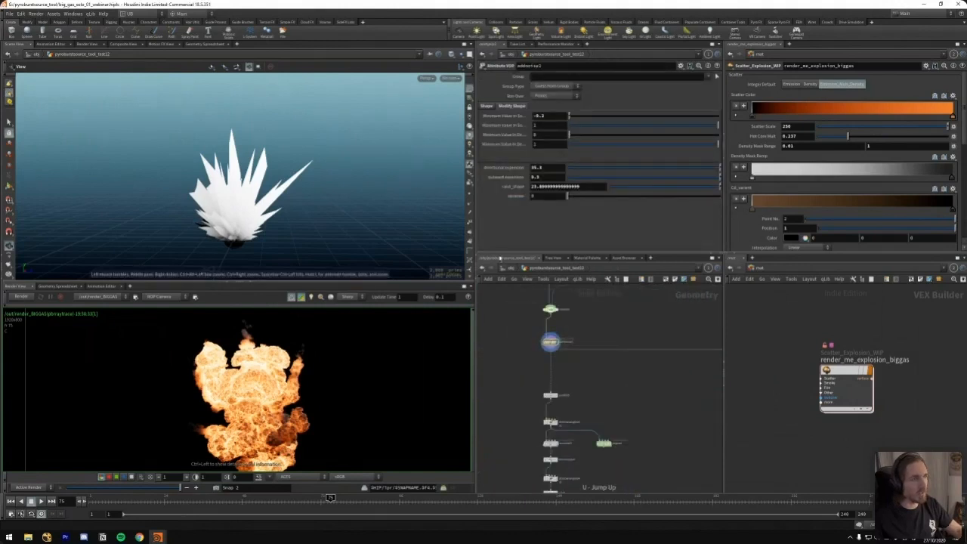
Display the points from the scatter node below addnoise1 in place of the solid spikes
scroll(619, 330, "down", 5)
middle_click_drag(567, 386, 552, 326)
scroll(578, 302, "up", 6)
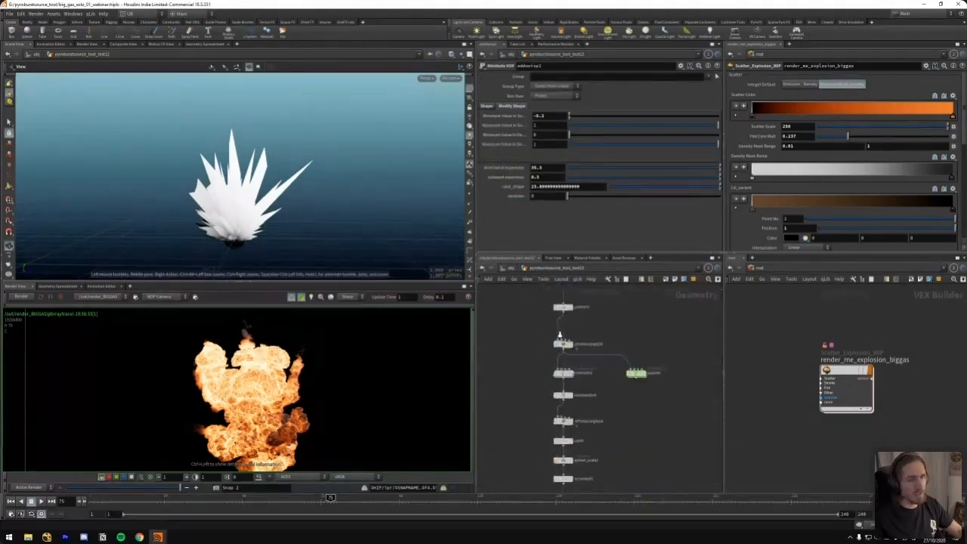
left_click_drag(284, 216, 230, 226)
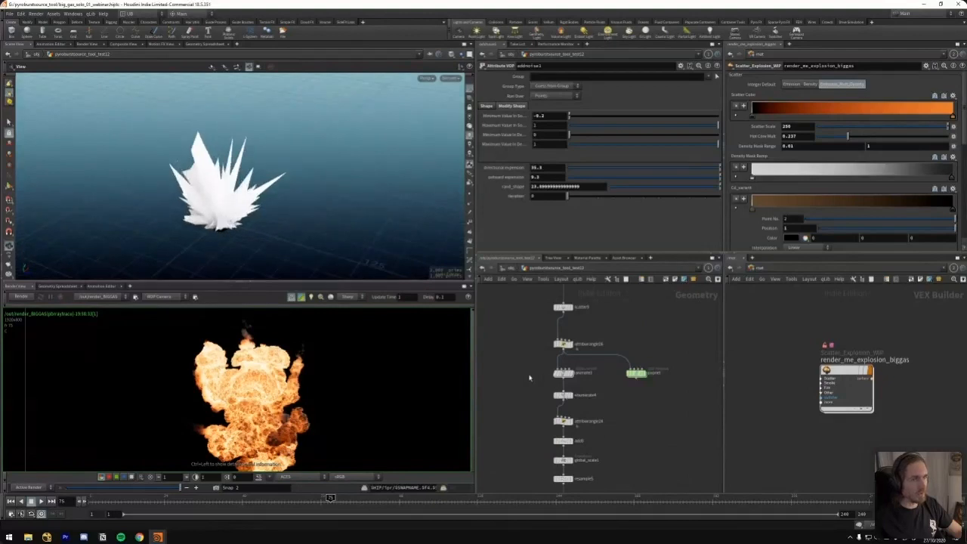
middle_click_drag(518, 380, 511, 375)
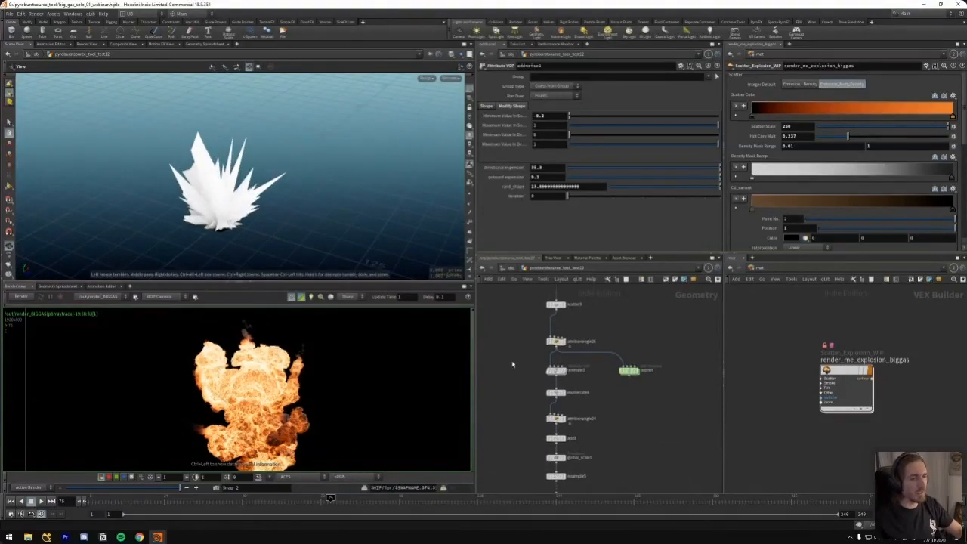
middle_click_drag(516, 374, 519, 392)
left_click(558, 323)
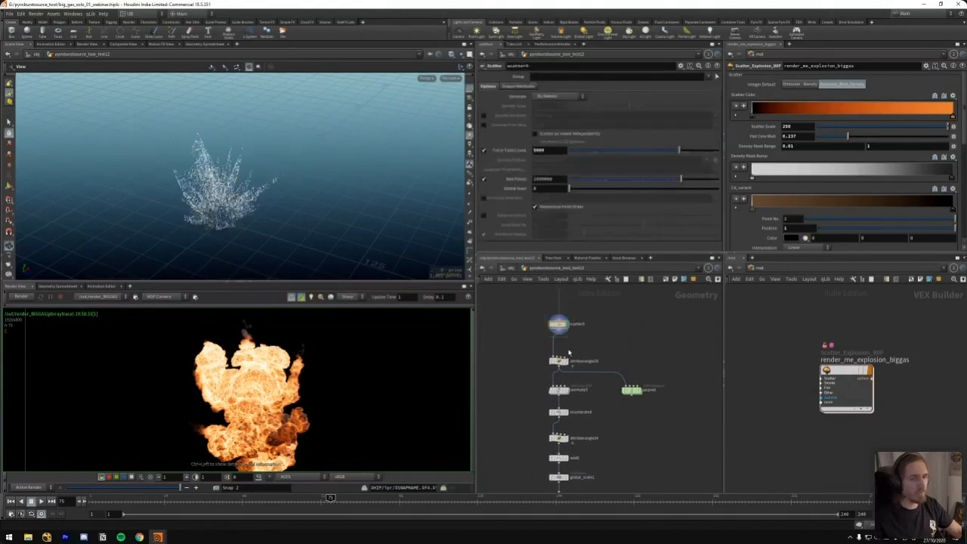
Display the attribute wrangle below the scatter node and show its impactframe expression
middle_click_drag(566, 367, 573, 339)
left_click(569, 334)
left_click_drag(575, 340, 574, 333)
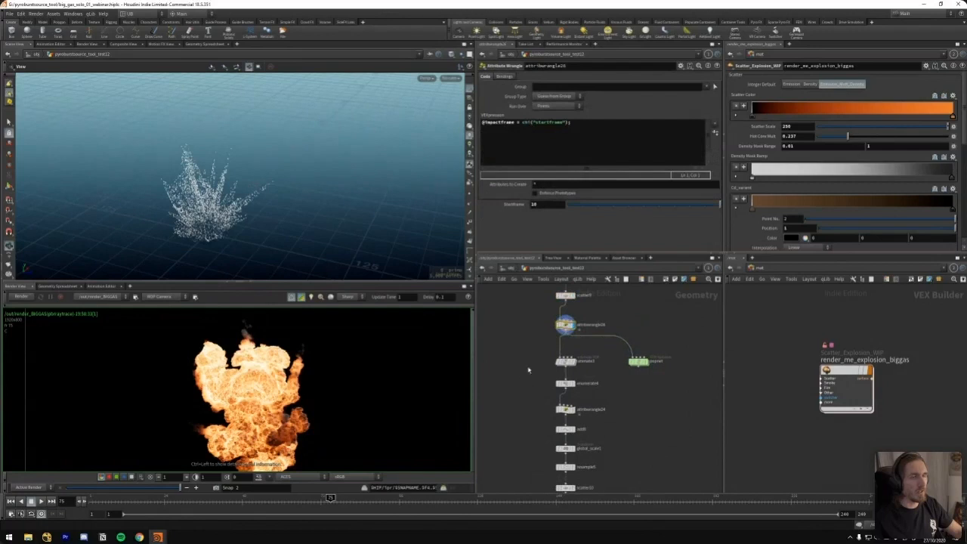
Display the animate3 node and scrub its animated points to frame 10
left_click(563, 364)
left_click_drag(149, 500, 117, 498)
scroll(295, 257, "down", 3)
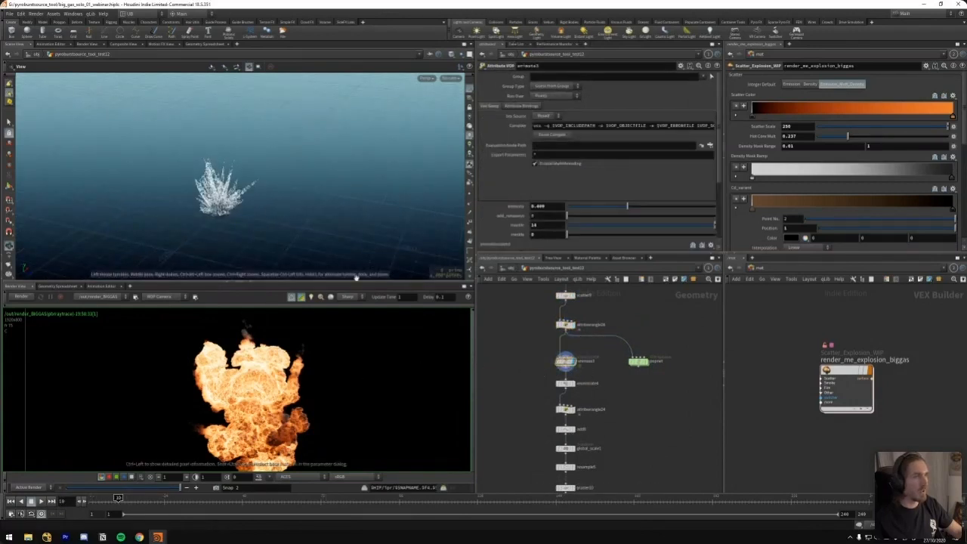
Look briefly inside animate3's VOP network, and scrub its points to frame 11 in the geometry network
key("i")
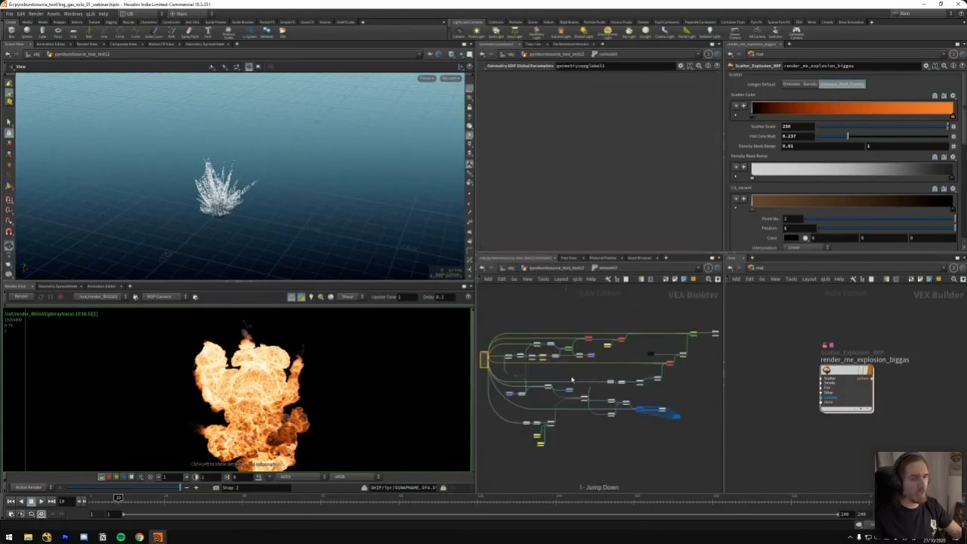
key("u")
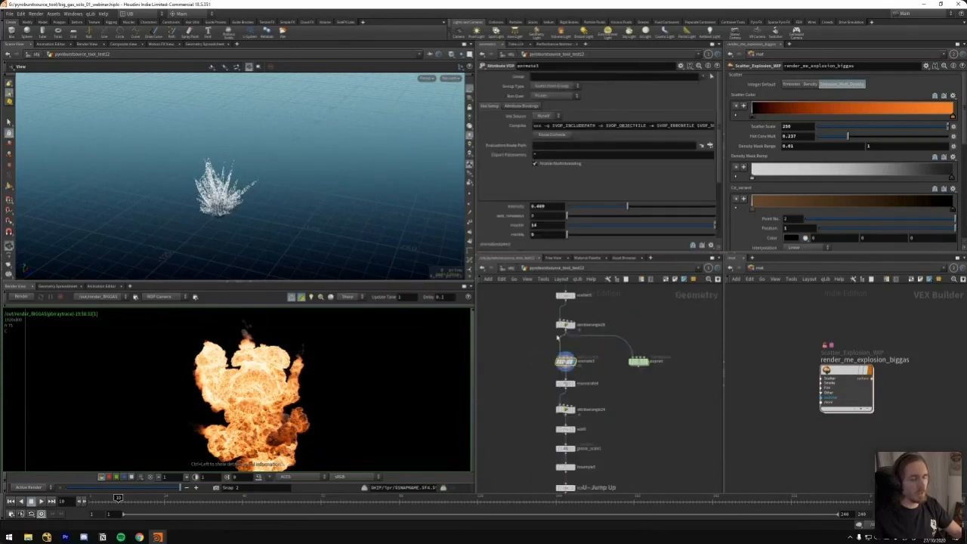
left_click_drag(142, 497, 121, 498)
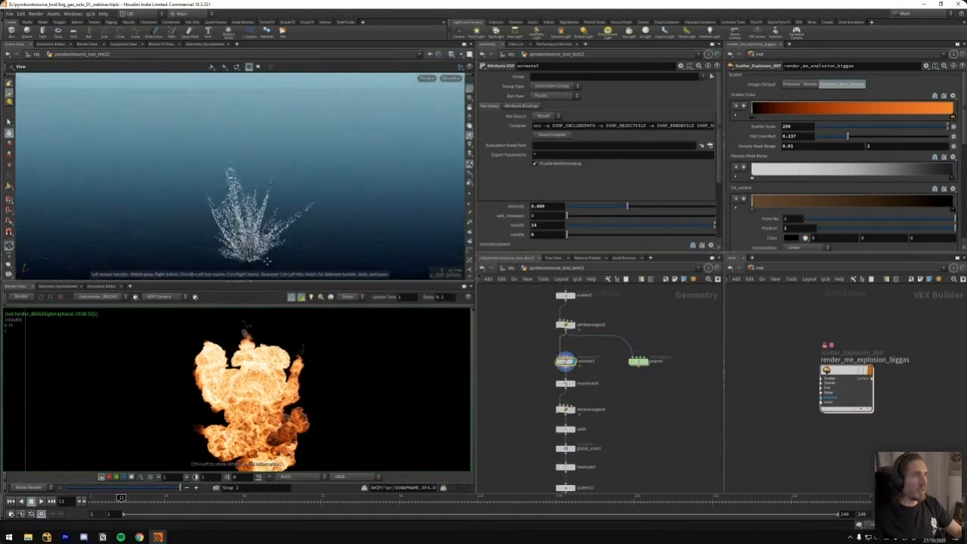
left_click_drag(535, 353, 581, 368)
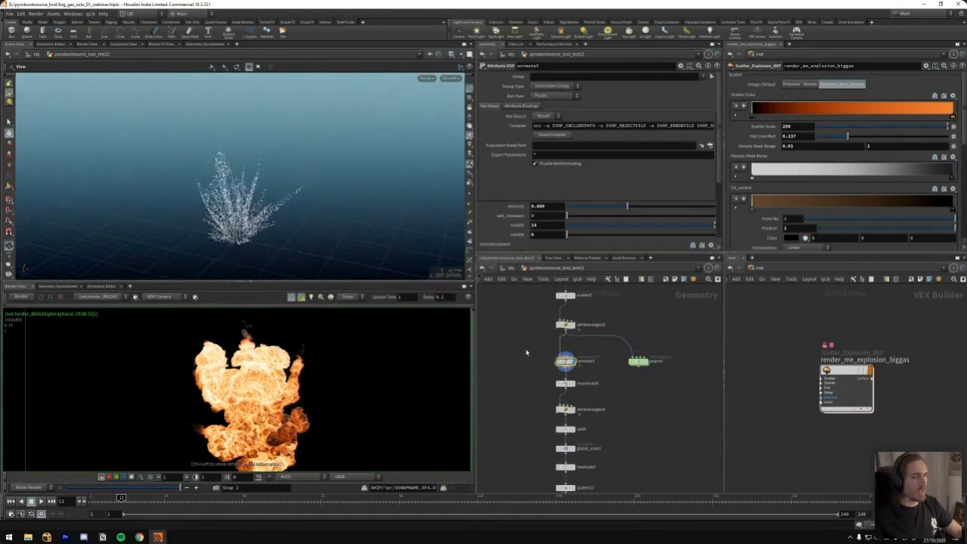
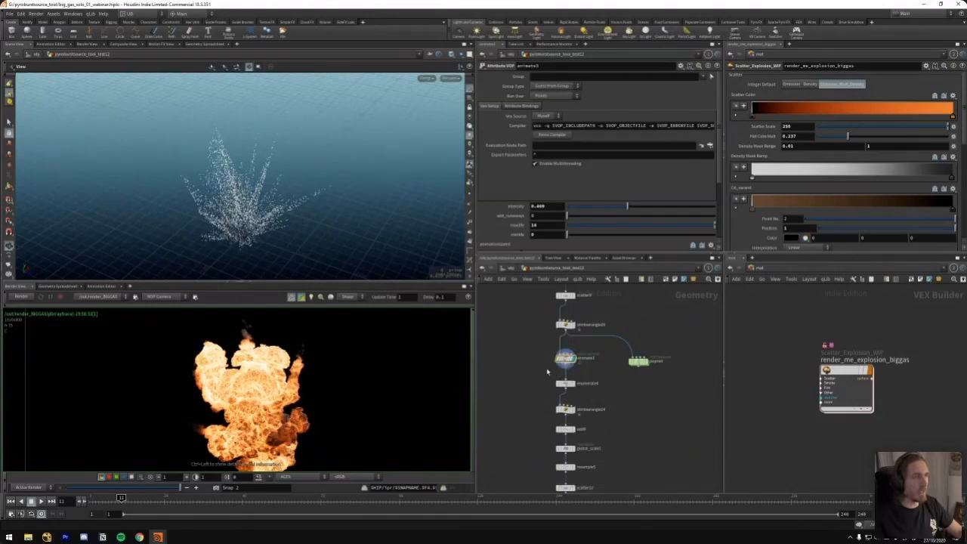
Play animate3's scattered points from the start and view the burst from another angle
left_click_drag(275, 216, 277, 212)
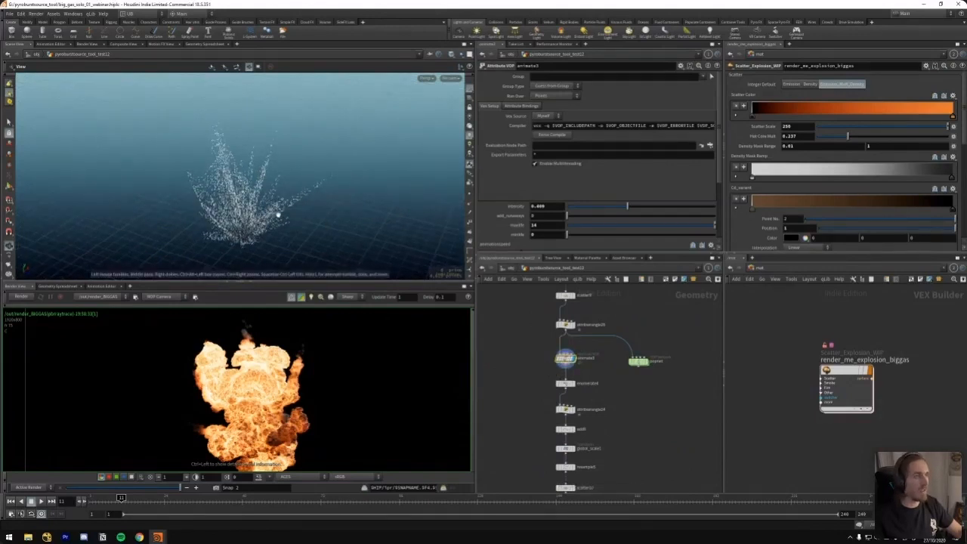
key("ctrl+Up")
key("Up")
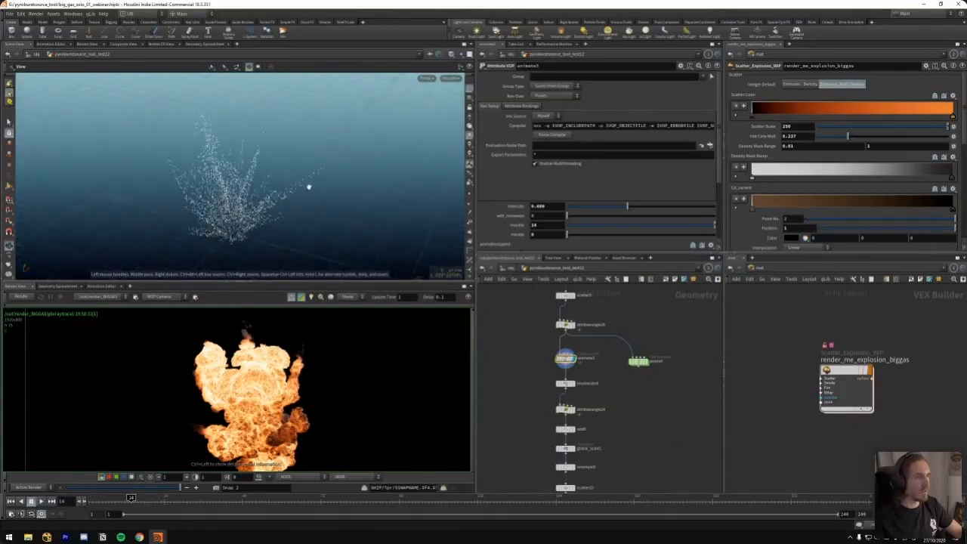
Try a slow ramp on animate3's animation speed, then bring its second point back to about position 0.0755
scroll(522, 205, "down", 3)
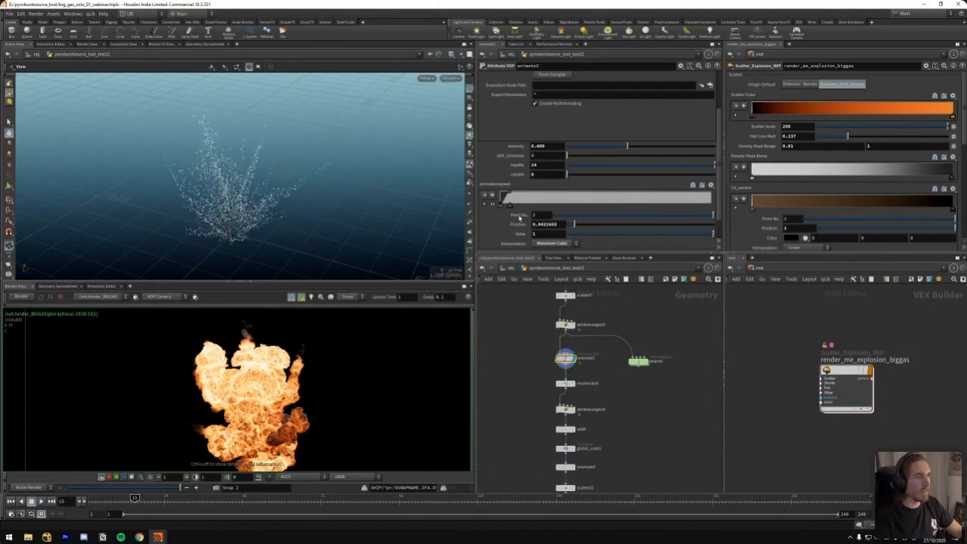
left_click_drag(510, 208, 651, 204)
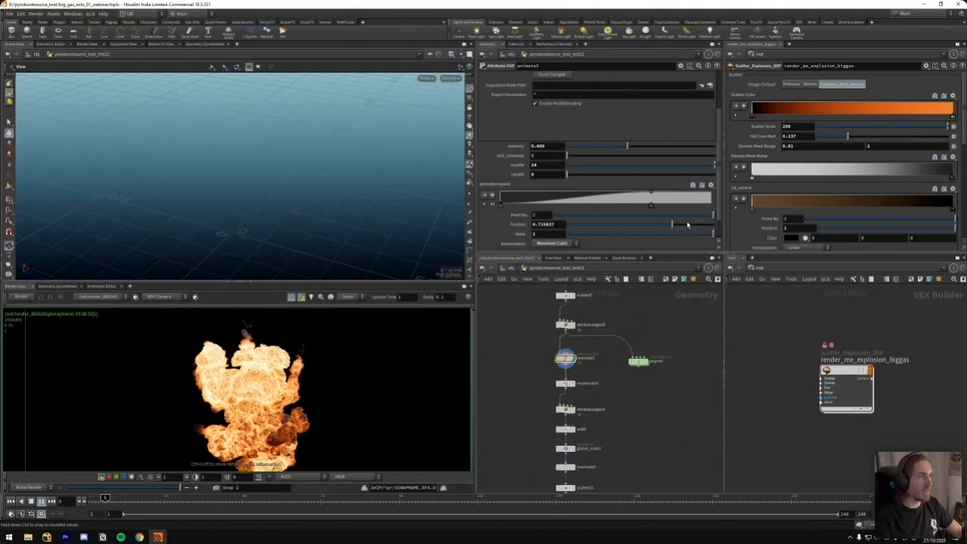
left_click_drag(651, 209, 541, 201)
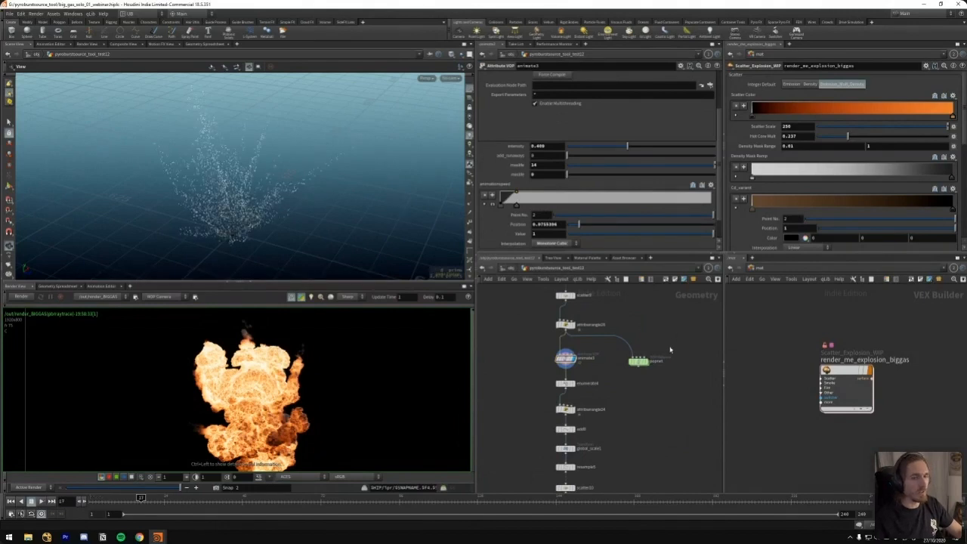
Display the existing POP network, play its particles to frame 26, and look briefly at the nodes inside it
left_click(647, 353)
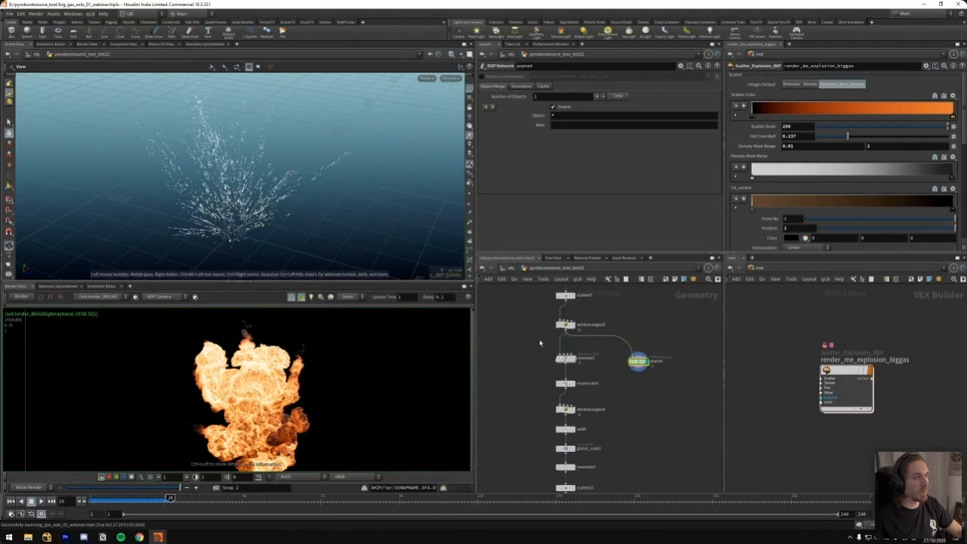
double_click(637, 360)
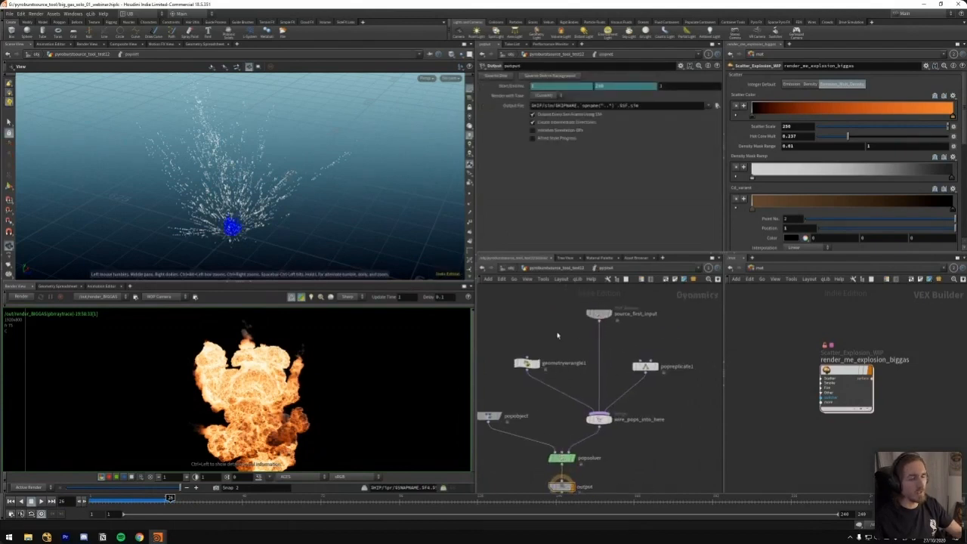
key("u")
Add a second POP network beside the existing one, feed it from the attribute wrangle below the scatter node, and display it
key("Tab")
type("pop")
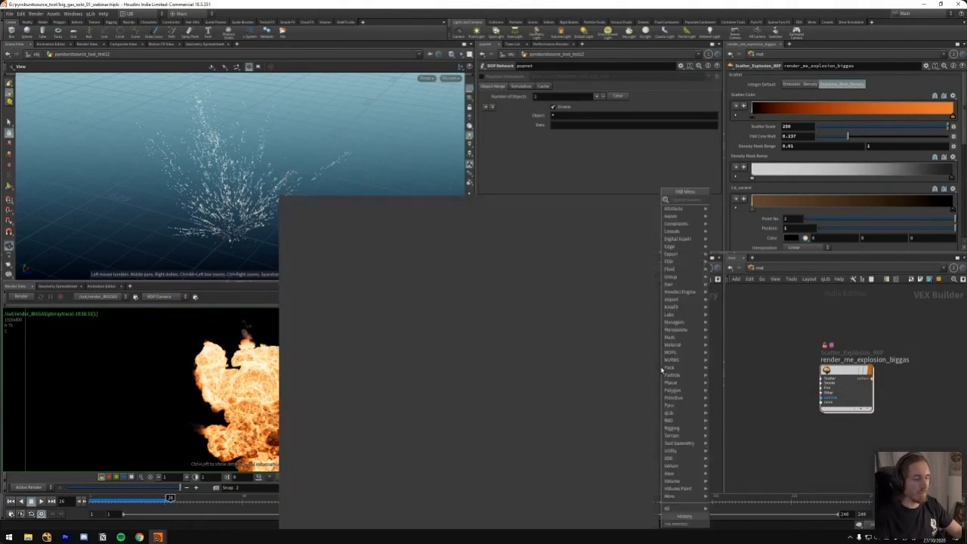
key("Return")
left_click(660, 367)
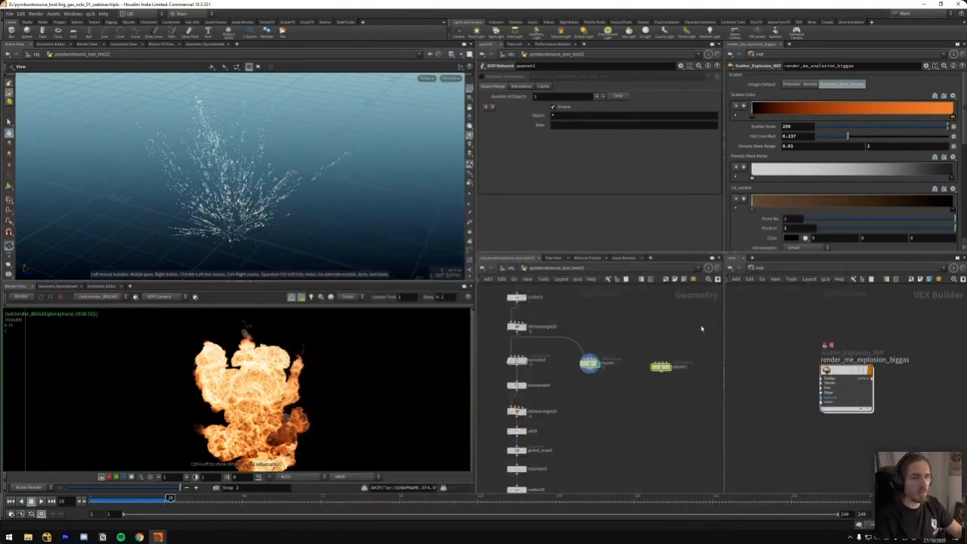
left_click(655, 363)
key("Escape")
key("r")
left_click(659, 367)
left_click(655, 363)
left_click(655, 346)
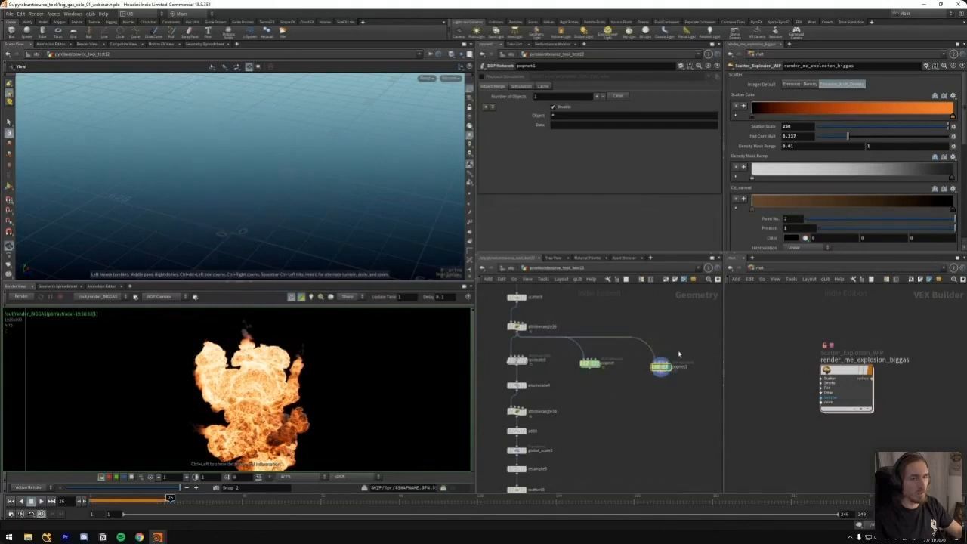
Inside the new POP network, try All Points as the POP source's emission type, then set it to Points
double_click(660, 367)
left_click(561, 96)
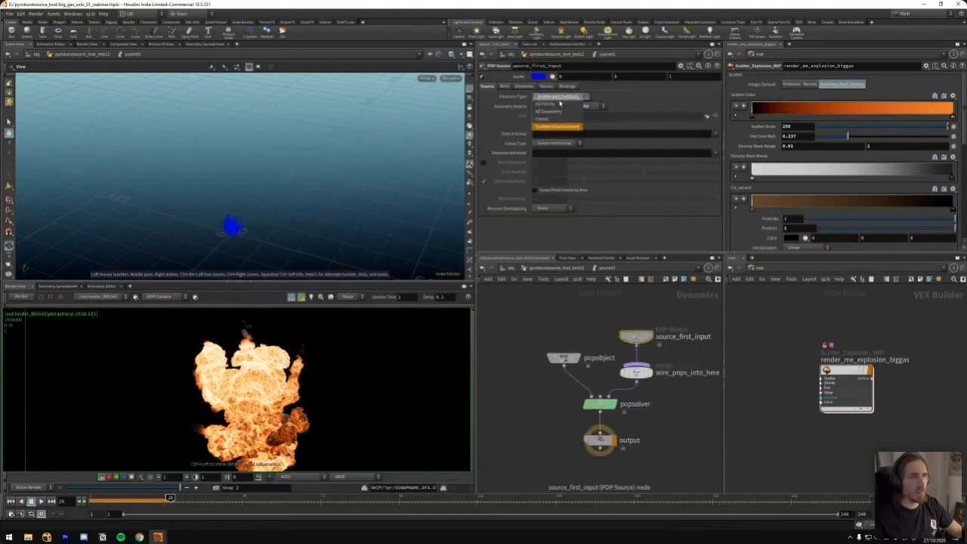
left_click(554, 121)
left_click(562, 98)
left_click(552, 105)
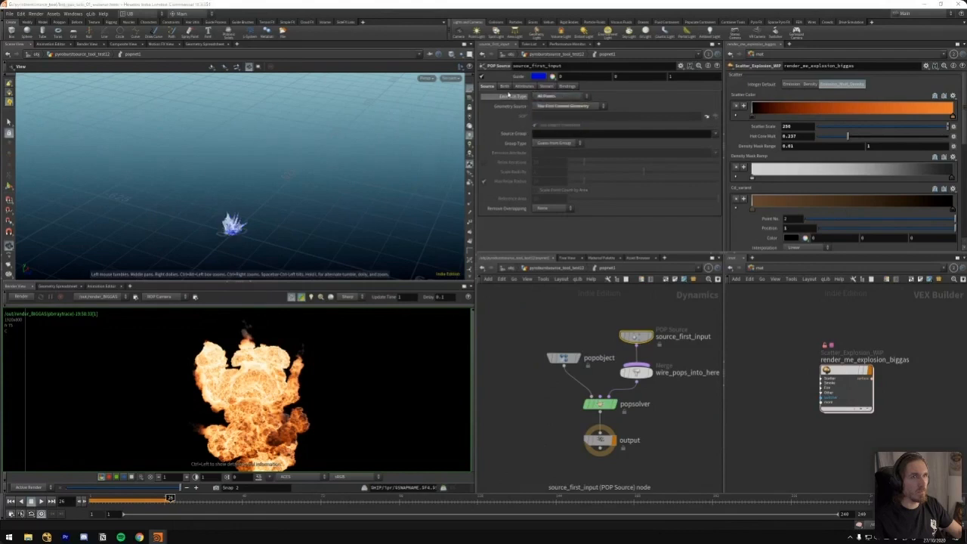
left_click(505, 87)
left_click(495, 87)
left_click(554, 97)
left_click(549, 122)
Play the new particle simulation and set the POP source's life expectancy and life variance to 1
left_click(504, 86)
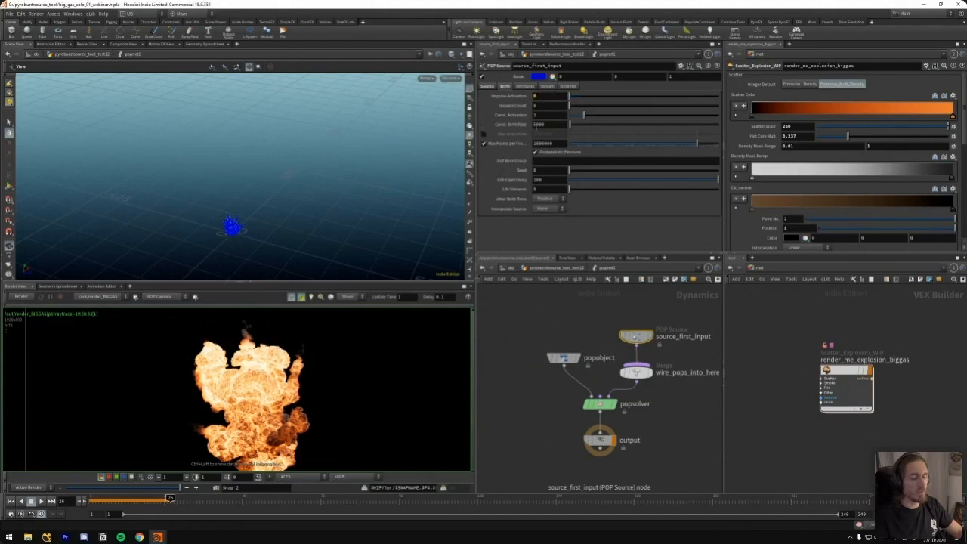
key("Up")
key("Up")
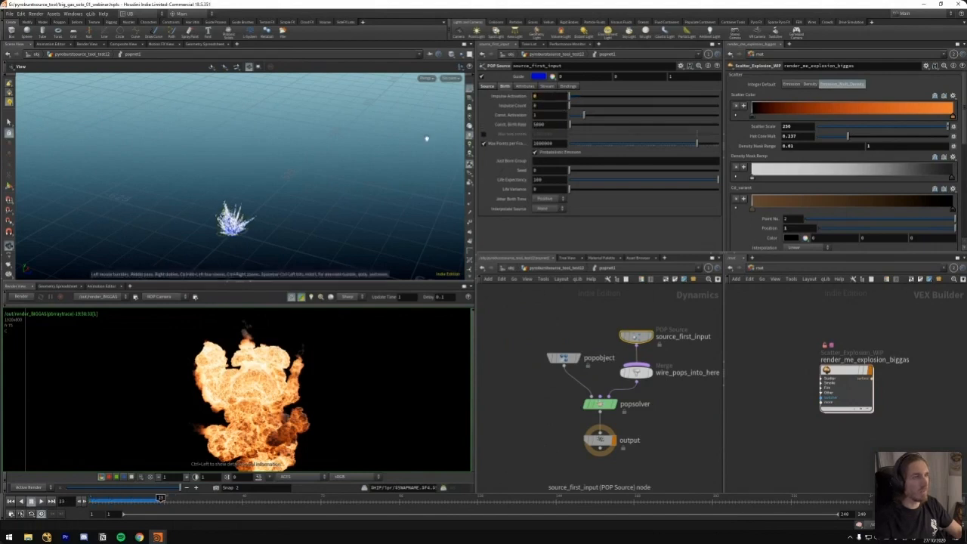
left_click_drag(557, 180, 510, 225)
type("1")
key("Tab")
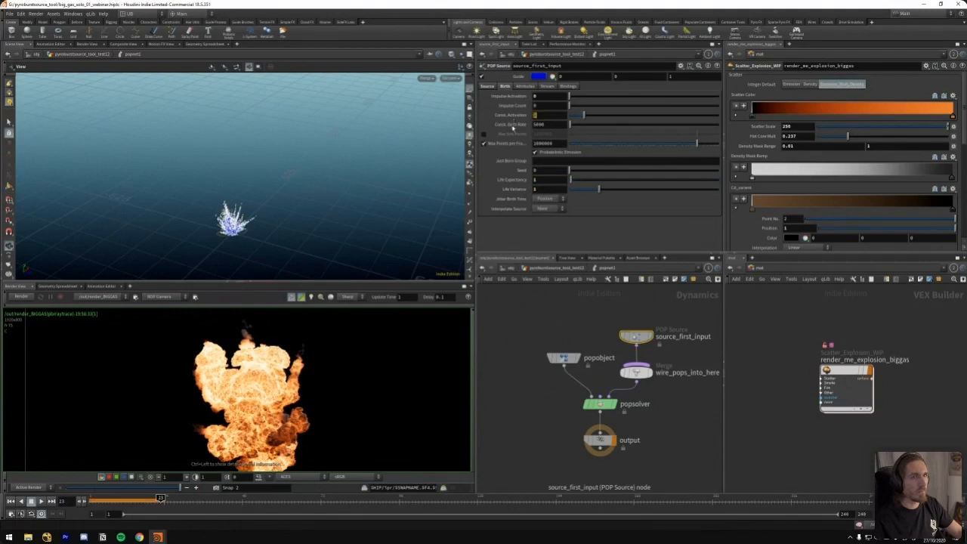
Set the POP source's constant activation to $F<3 and replay the simulation
type("$F<3")
key("Return")
key("Up")
key("Up")
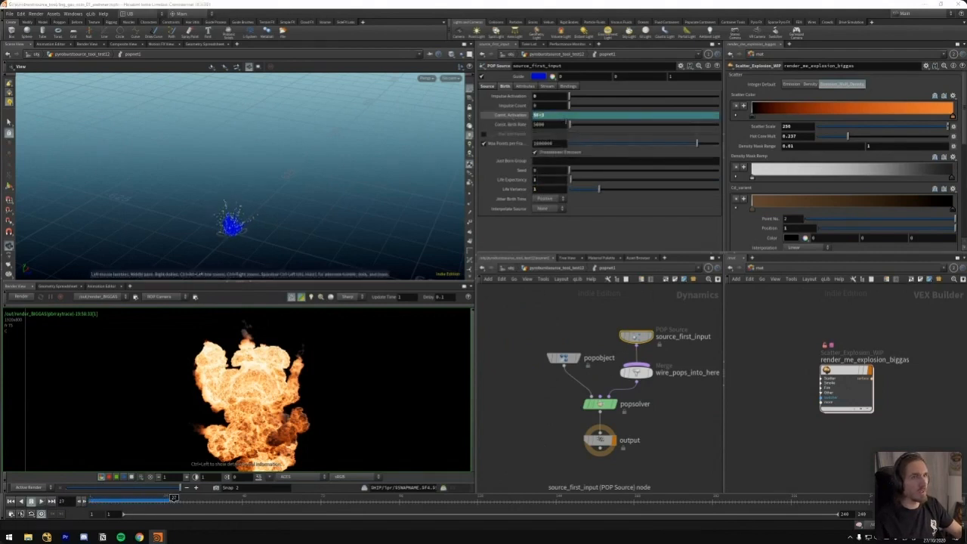
Set the POP source's constant birth rate to 500000 and replay the denser particle burst
type("00")
key("Return")
key("ctrl+Up")
key("Up")
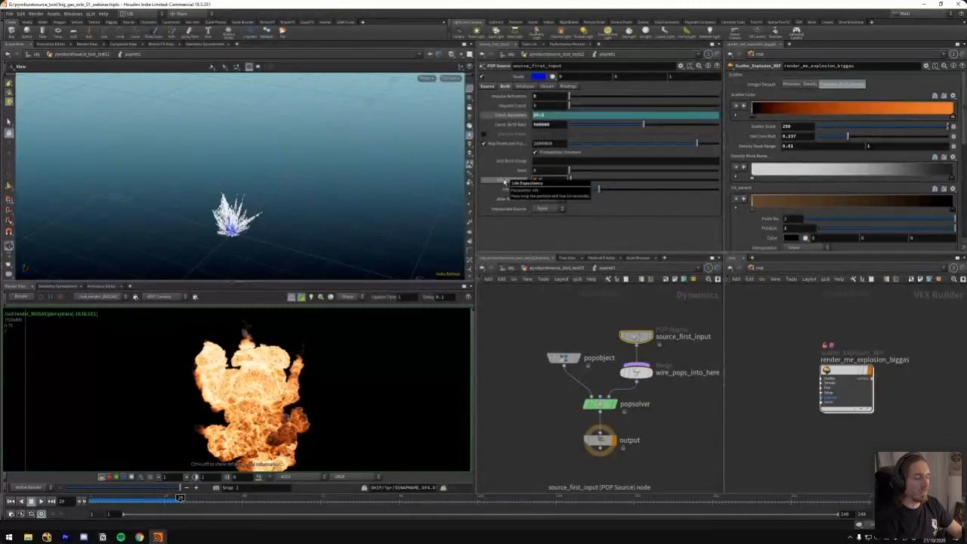
Raise the POP source's inherit velocity to 2 and finally to 5, replaying each version before leaving the new POP network
left_click(544, 86)
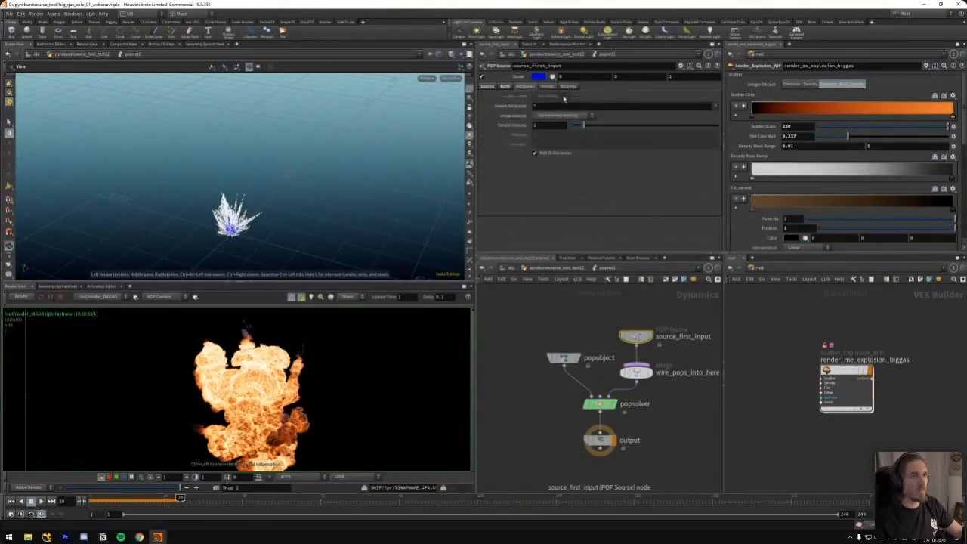
key("ctrl+Up")
key("Up")
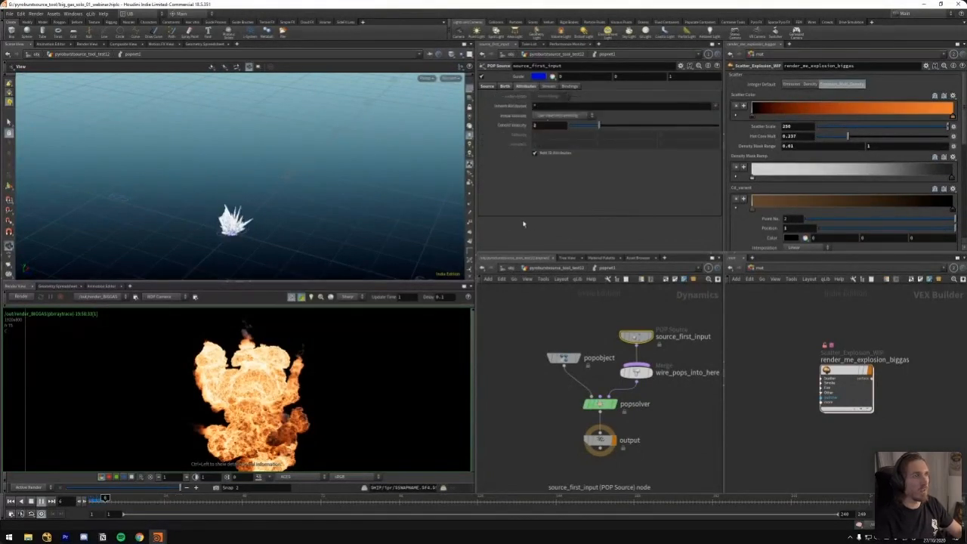
key("ctrl+Up")
key("Up")
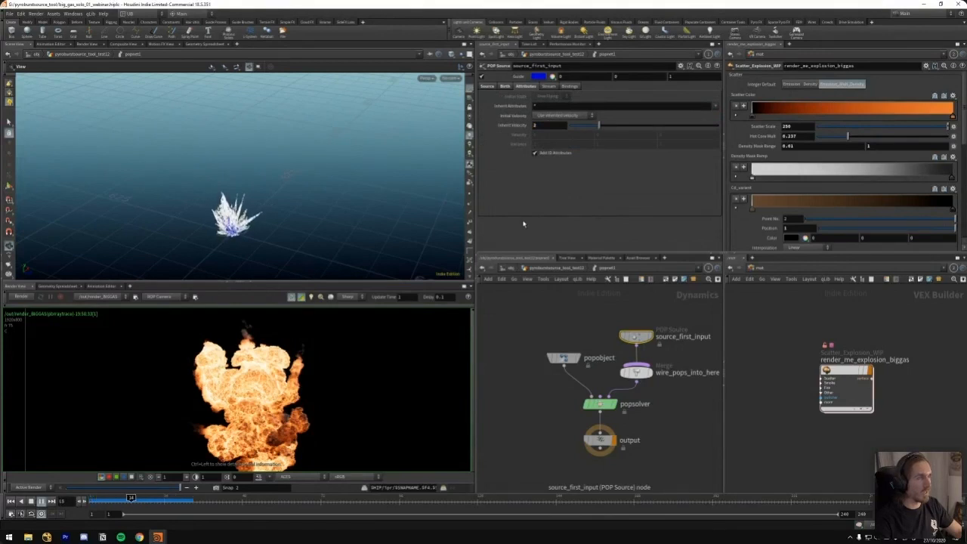
left_click_drag(599, 307, 654, 348)
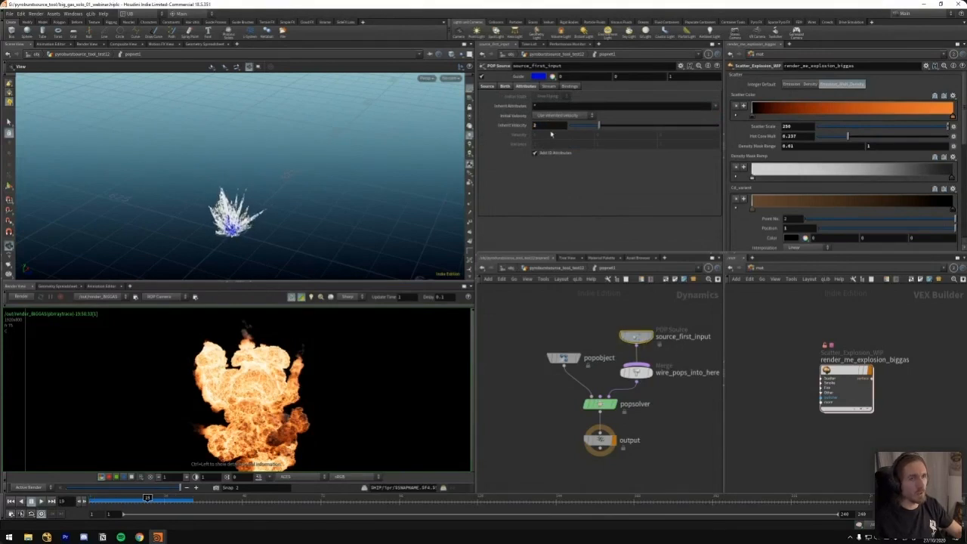
type("5")
key("Return")
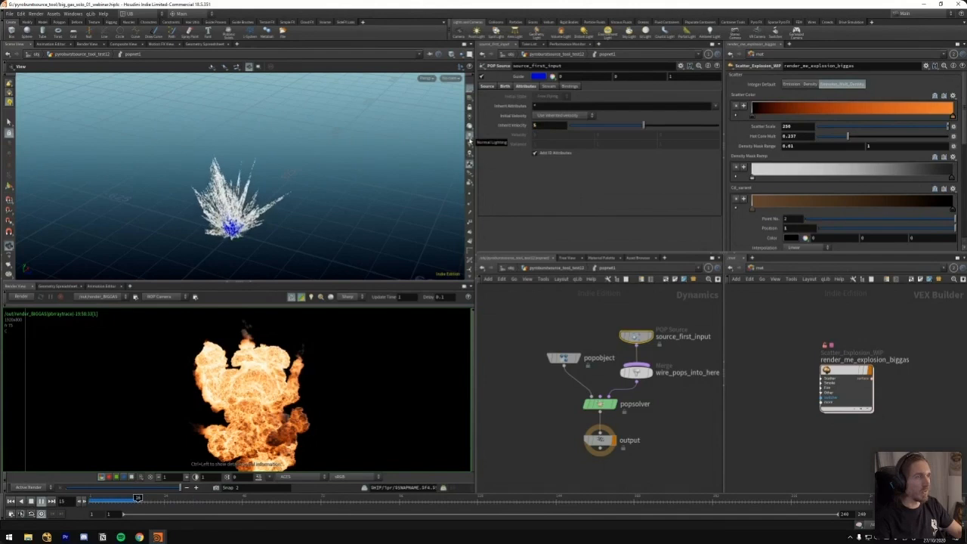
key("u")
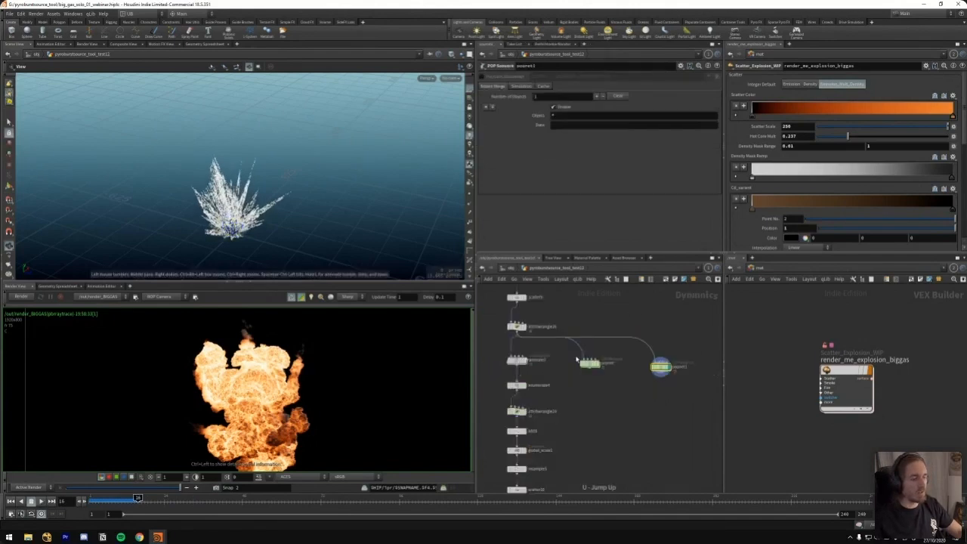
Inside the original POP network, examine popreplicate1's attribute settings and geometrywrangle1's random inheritvel expression
double_click(660, 366)
left_click(645, 367)
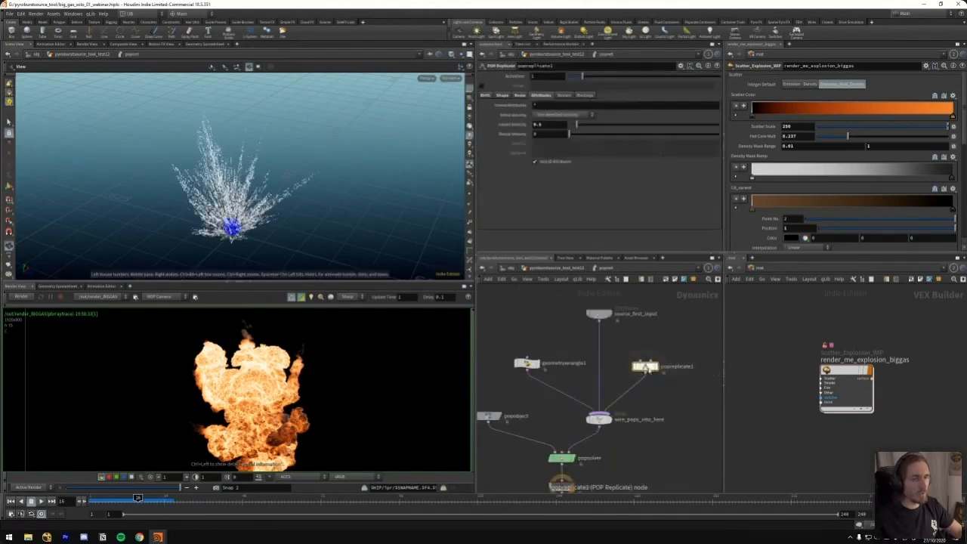
left_click(527, 364)
left_click_drag(535, 133, 572, 133)
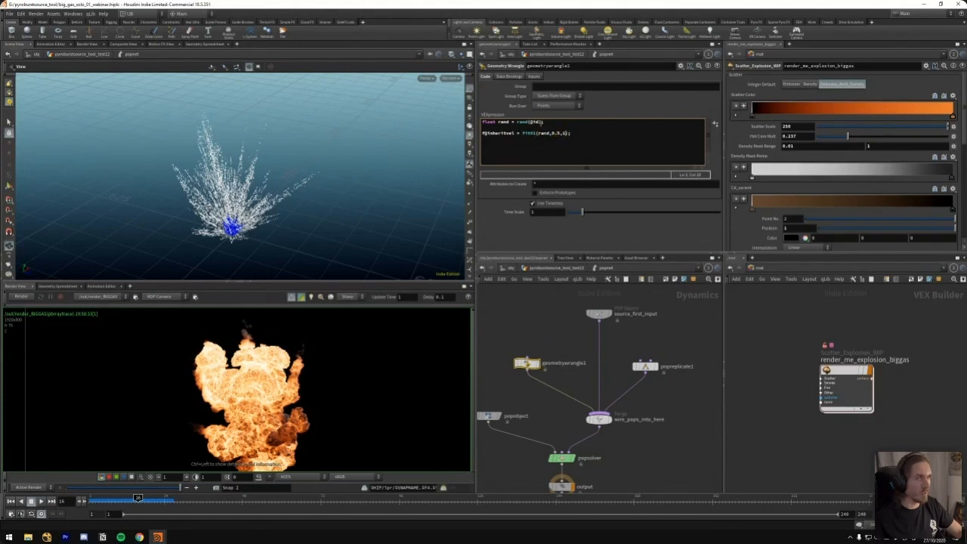
Play the original particle simulation through to frame 27 and inspect the varied particle velocities in the viewport
key("ctrl+Up")
key("Up")
key("Up")
left_click_drag(378, 244, 287, 177)
key("Up")
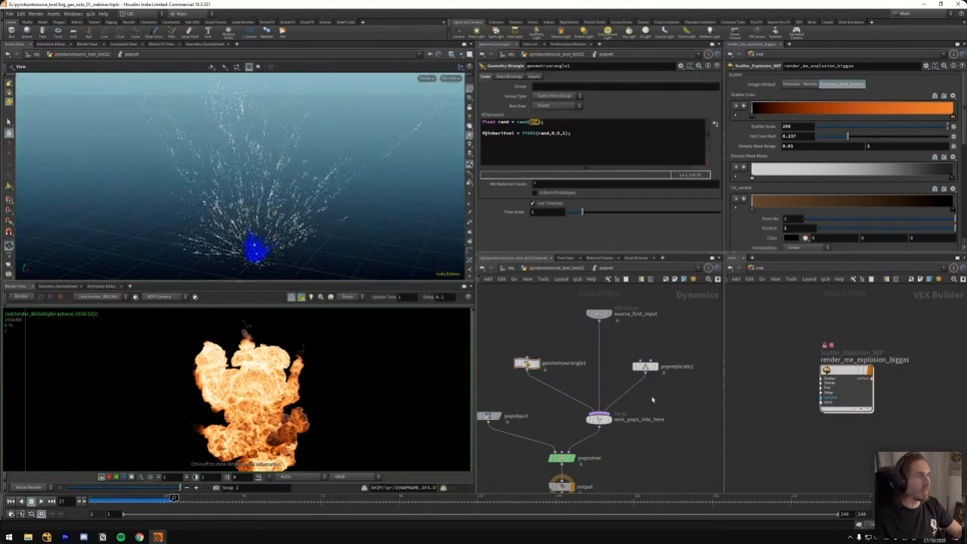
Raise popreplicate1's constant birth rate to 20, reduce it to 5, and replay the particle trails before leaving the original POP network
left_click(645, 366)
left_click(520, 95)
left_click(502, 96)
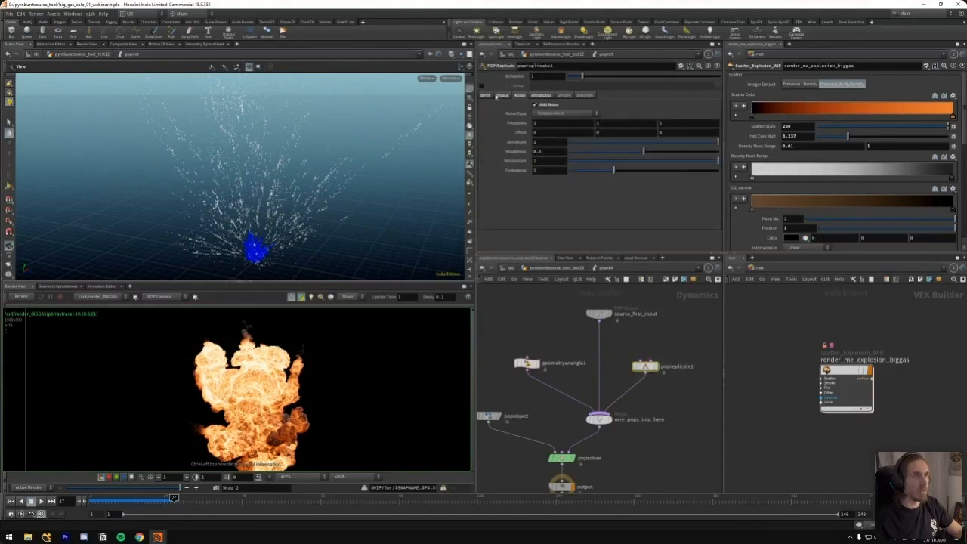
left_click(486, 96)
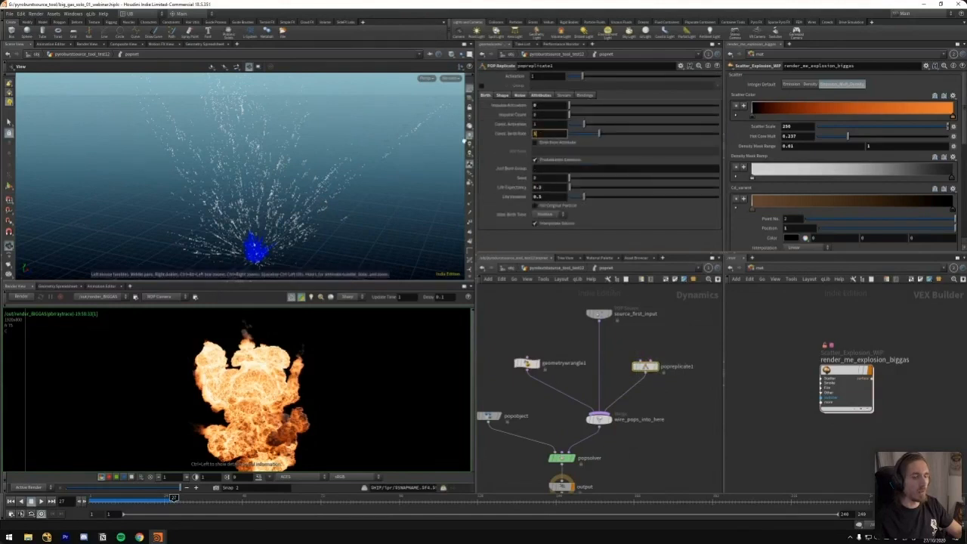
key("ctrl+Up")
key("Up")
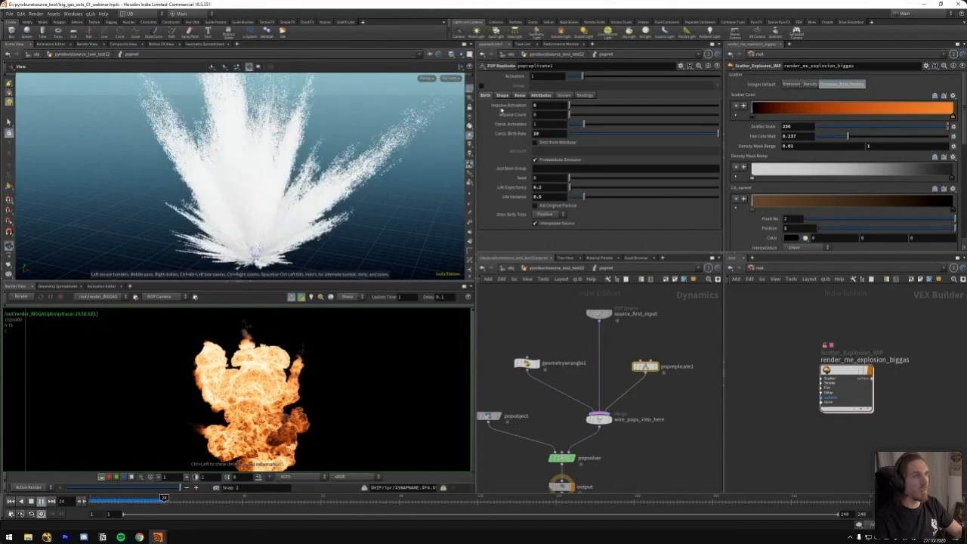
key("ctrl+Up")
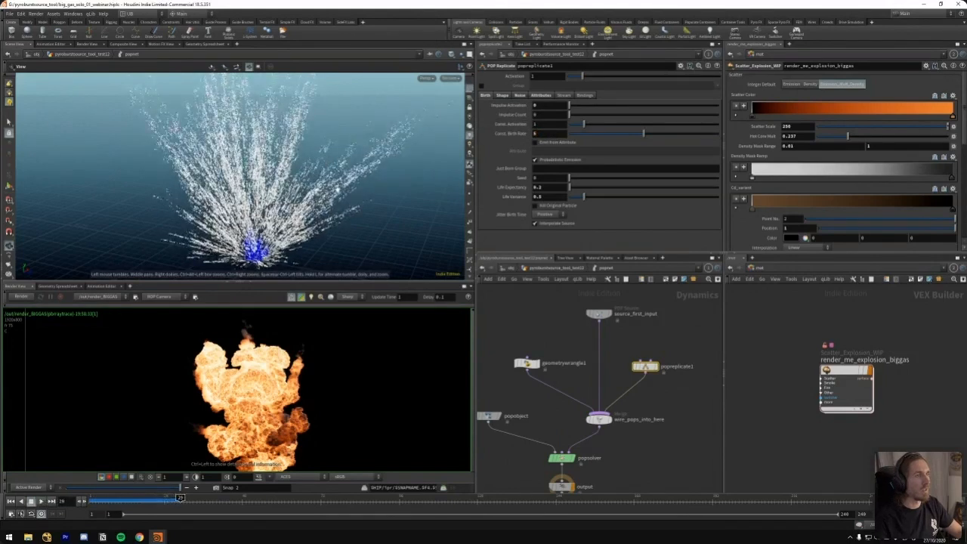
key("ctrl+Up")
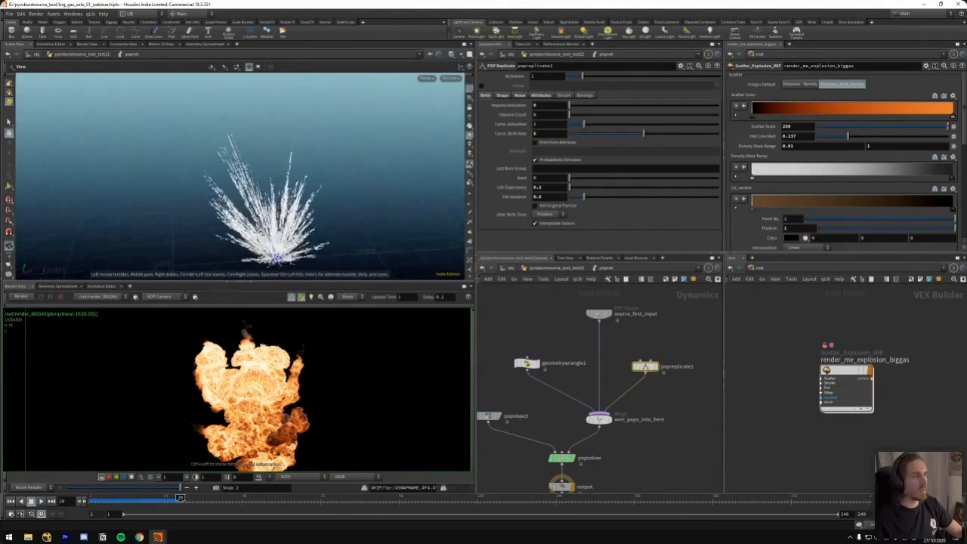
key("u")
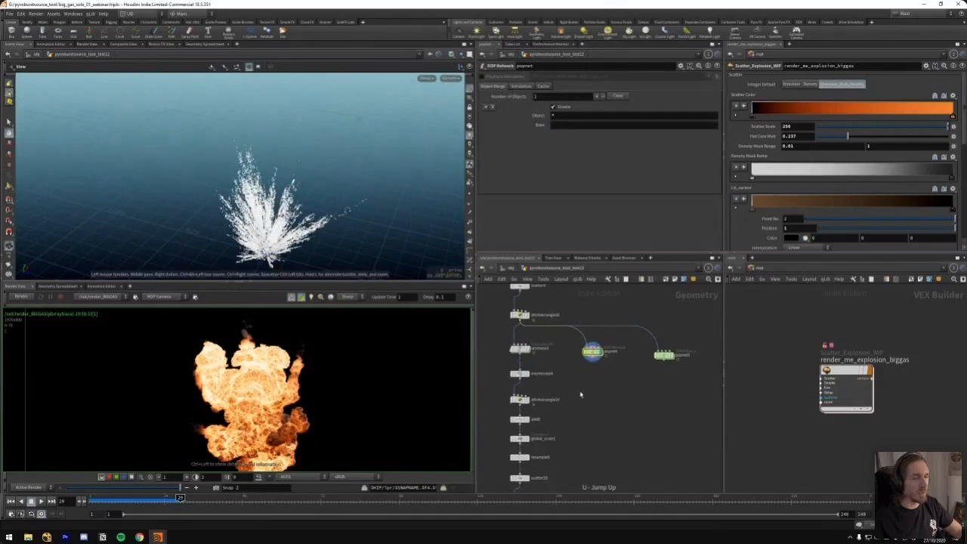
Display animate3's points at frame 16, and redisplay the original POP network to compare the two emitters
middle_click_drag(570, 370, 590, 371)
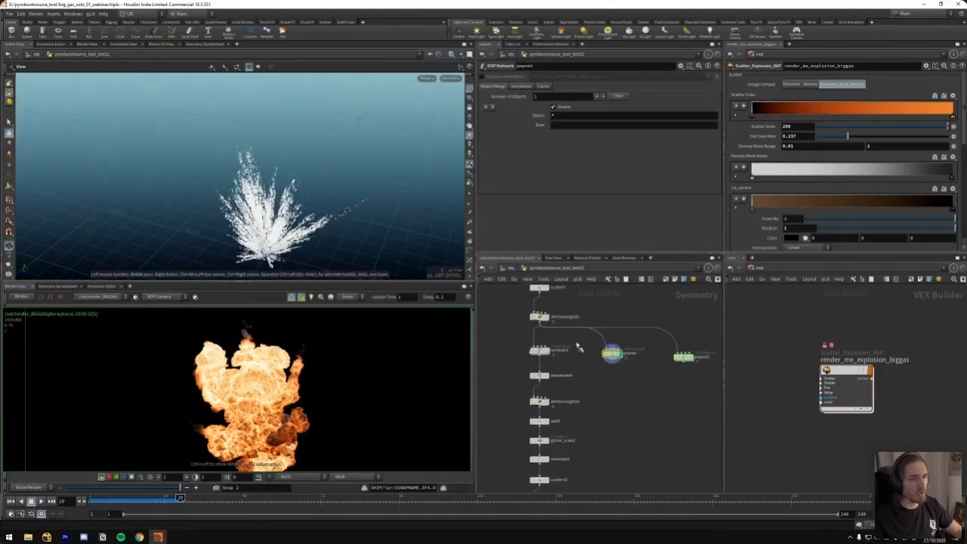
left_click(541, 349)
left_click(96, 502)
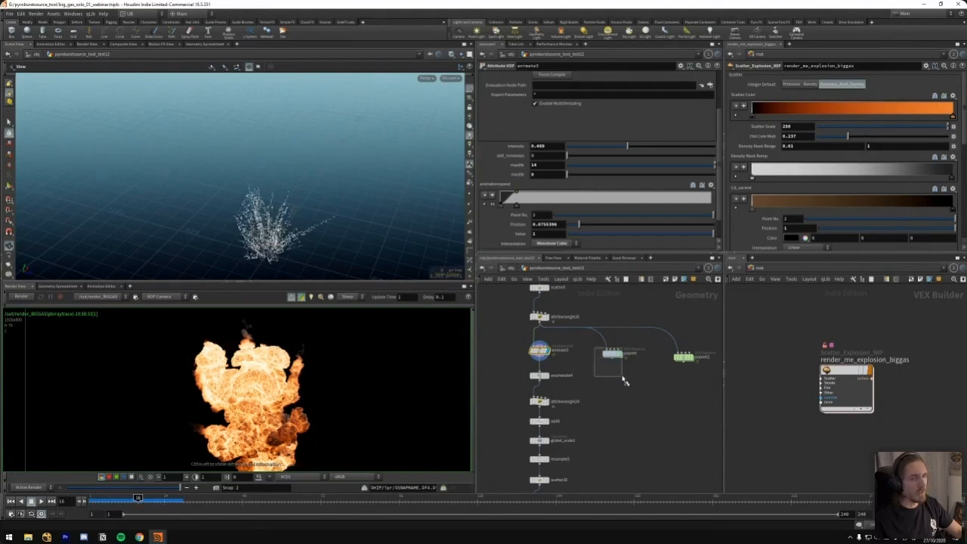
left_click(612, 353)
mouse_move(593, 373)
middle_mouse_down()
mouse_move(586, 328)
mouse_move(590, 362)
middle_mouse_up()
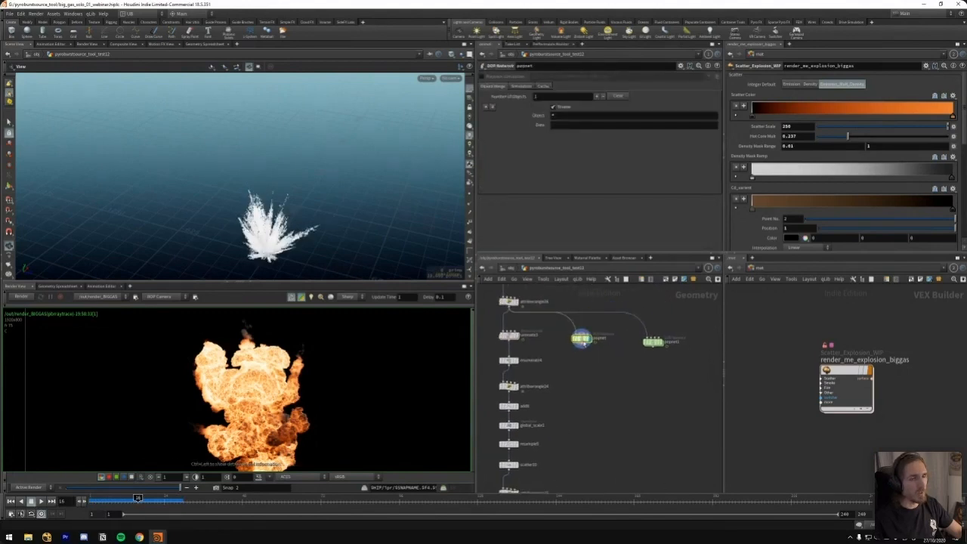
key("Tab")
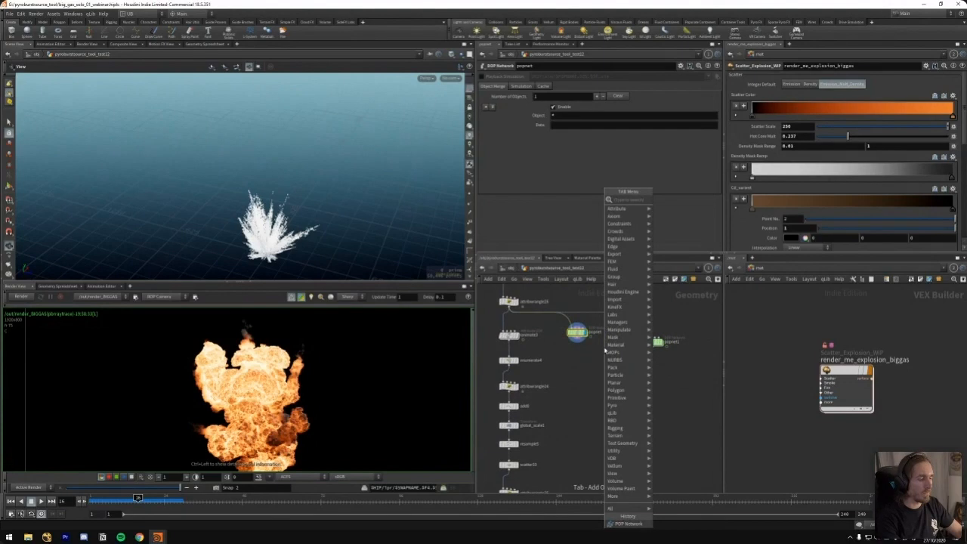
type("ret")
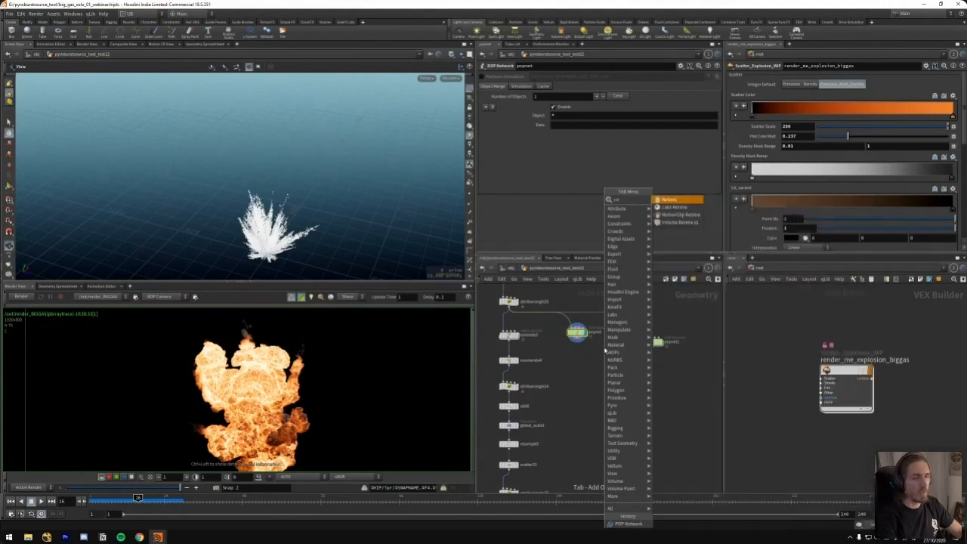
key("Escape")
Display animate3, rewind to the first frame, and view attribwrangle24's point trails at frame 22
left_click(509, 335)
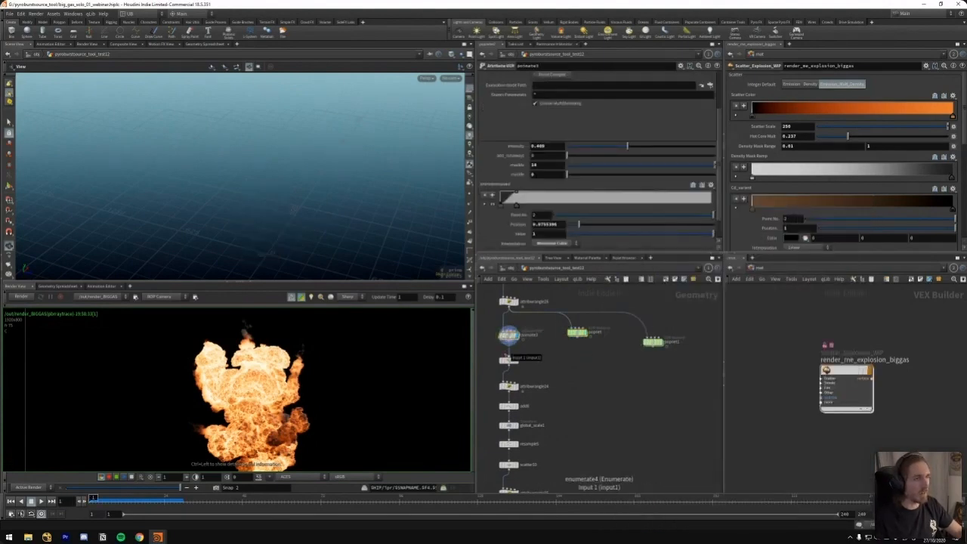
key("ctrl+Up")
left_click(516, 386)
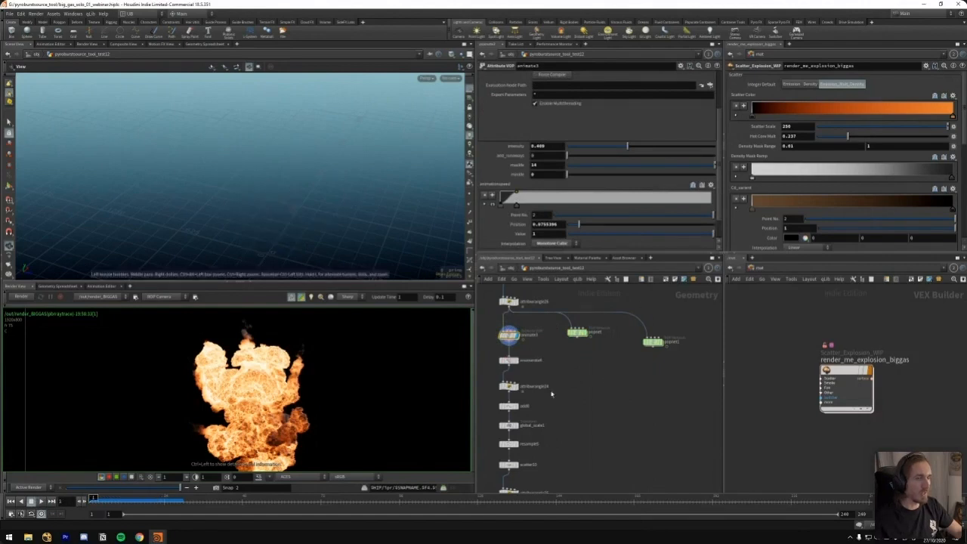
middle_click_drag(579, 388, 643, 348)
scroll(596, 378, "up", 2)
left_click_drag(92, 499, 157, 498)
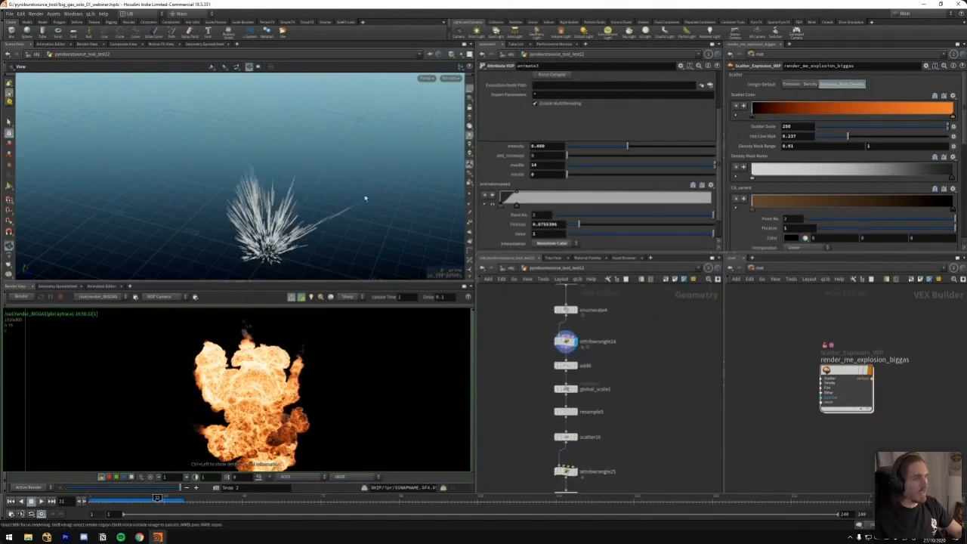
Examine attribwrangle24's addpoint loop code and its iterations setting alongside the point trails
left_click_drag(330, 220, 313, 186)
scroll(312, 181, "up", 4)
middle_click_drag(590, 346, 588, 364)
left_click_drag(609, 343, 523, 354)
mouse_move(287, 179)
left_mouse_down()
mouse_move(276, 203)
mouse_move(293, 195)
left_mouse_up()
middle_click_drag(420, 198, 413, 230)
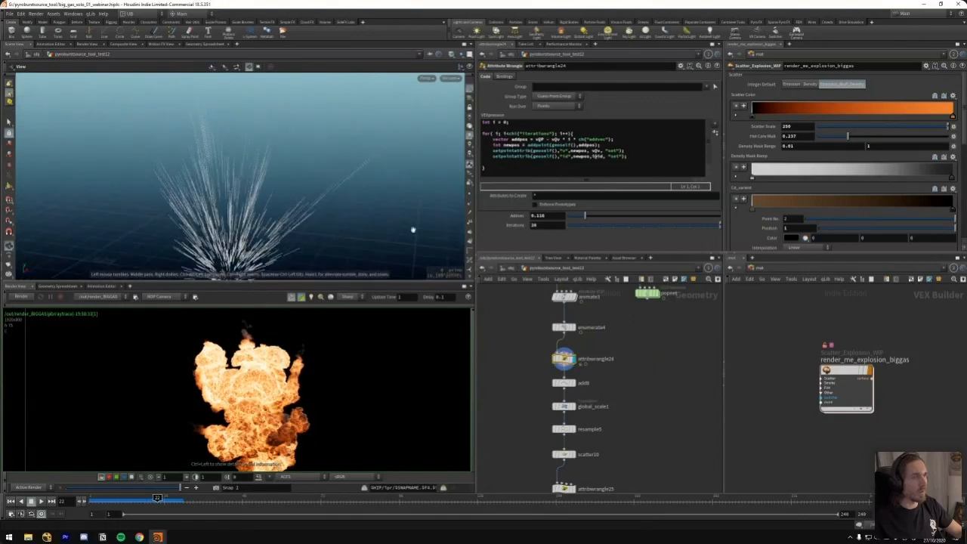
middle_click_drag(549, 225, 548, 226)
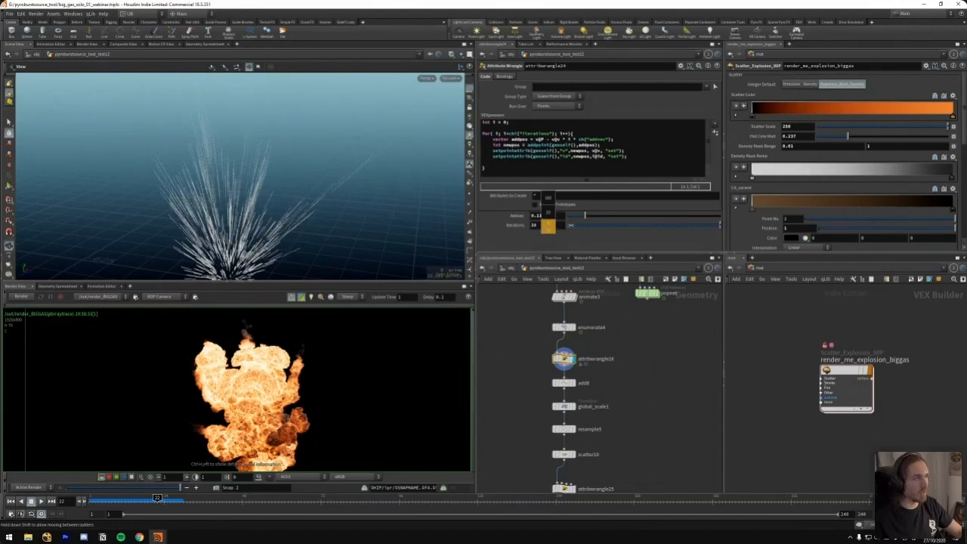
middle_click_drag(583, 223, 605, 223)
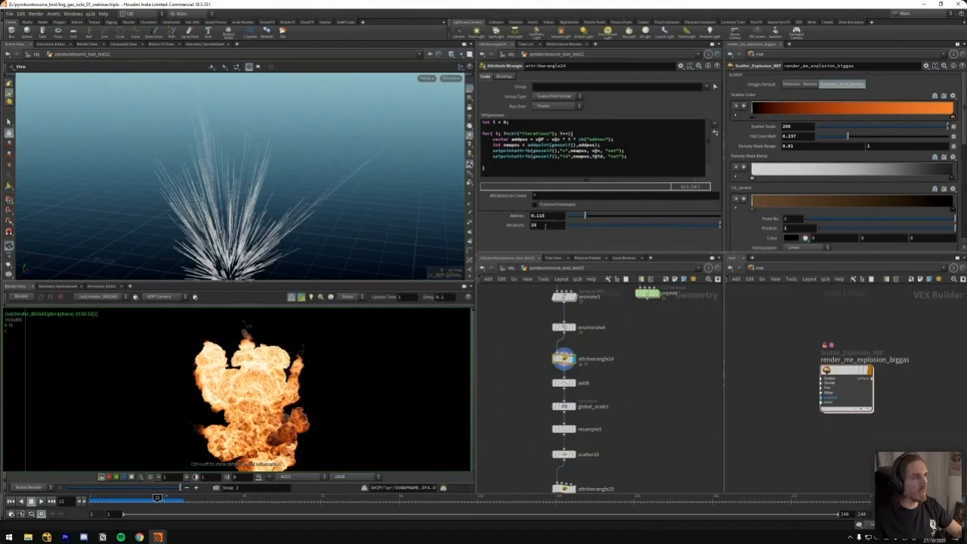
Display enumerate4, attribwrangle24 and add6 in turn, and inspect how points are joined into lines by the id attribute
left_click(540, 321)
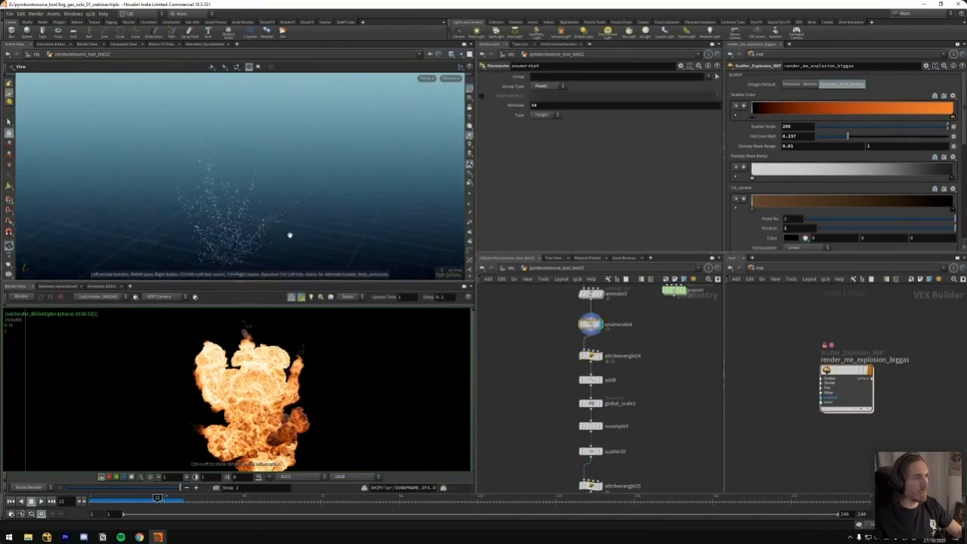
left_click(590, 356)
left_click(591, 380)
scroll(321, 190, "up", 5)
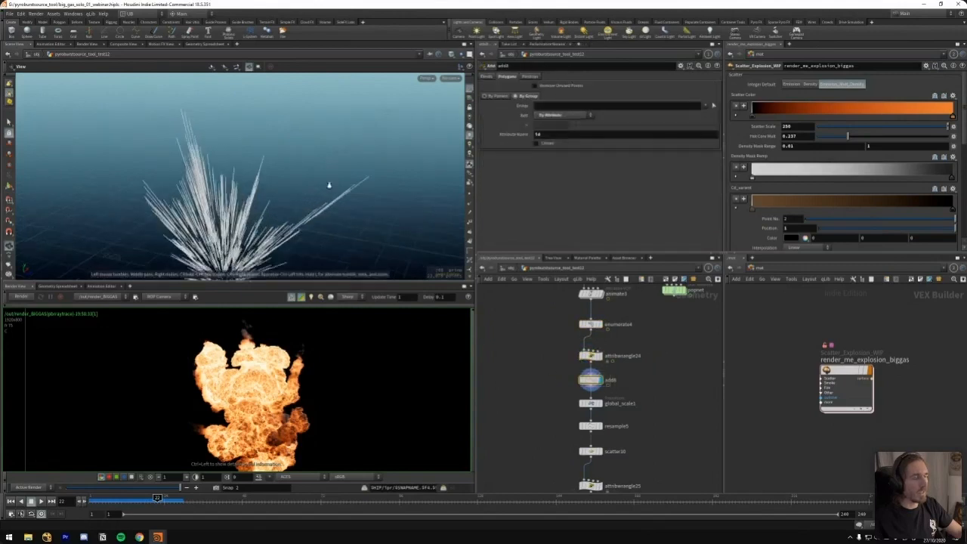
scroll(377, 148, "up", 5)
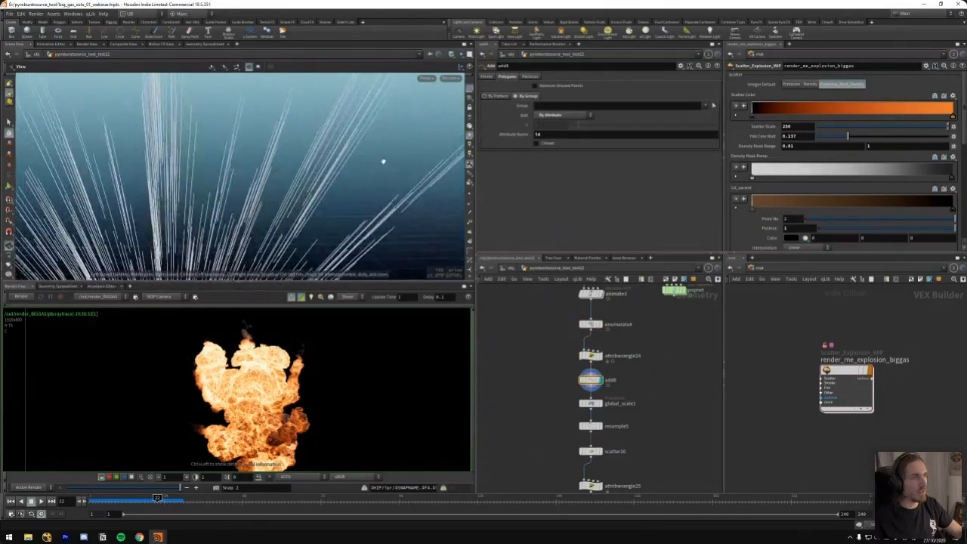
scroll(383, 161, "down", 5)
scroll(317, 171, "down", 3)
left_click_drag(317, 170, 325, 199)
Display scatter10's scattered points, move to frame 16, and frame them in the viewport
middle_click_drag(552, 389, 545, 354)
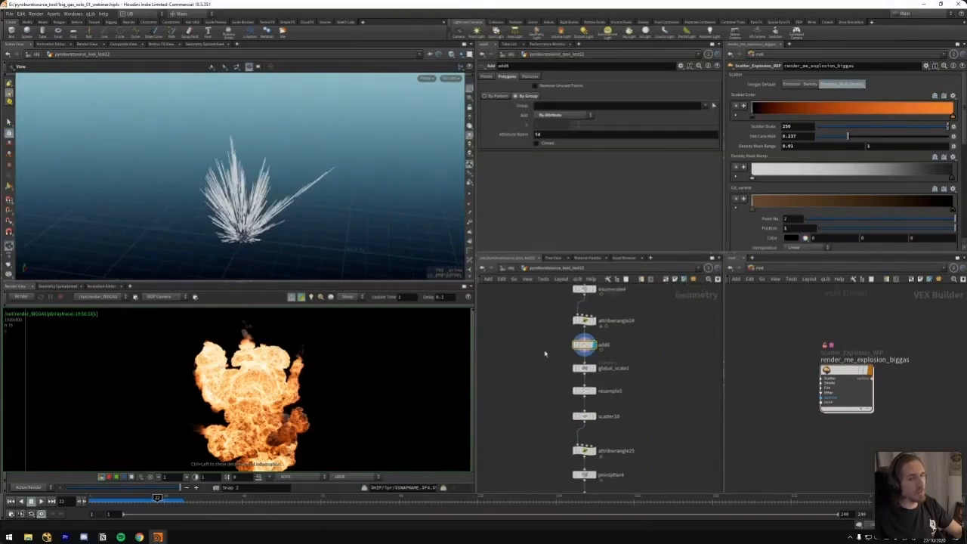
middle_click_drag(544, 387, 527, 359)
left_click(570, 390)
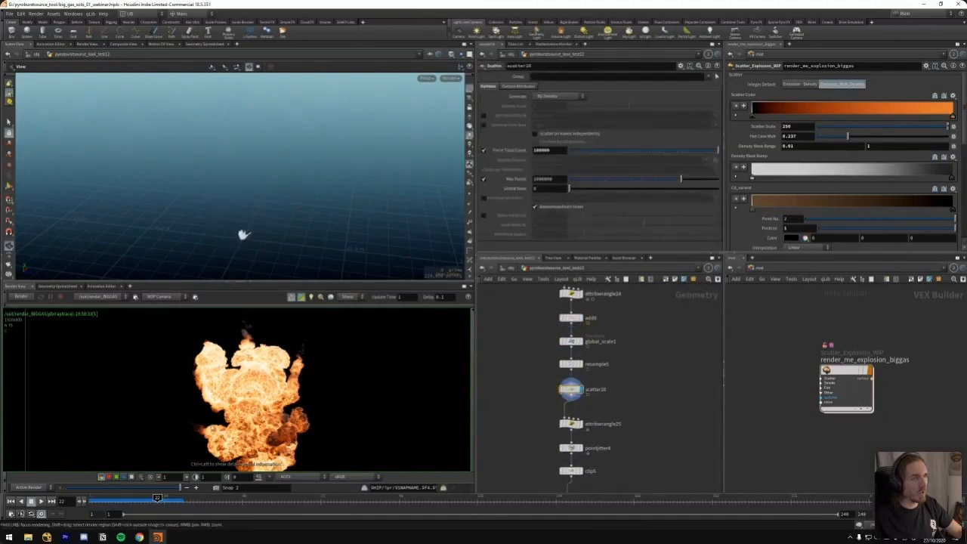
left_click(137, 499)
left_click_drag(129, 499, 137, 499)
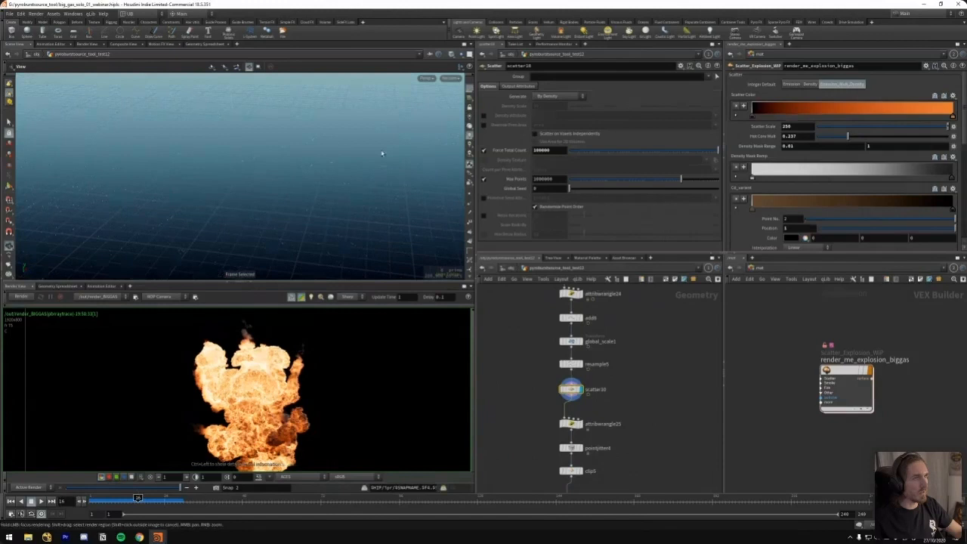
left_click_drag(297, 184, 303, 196)
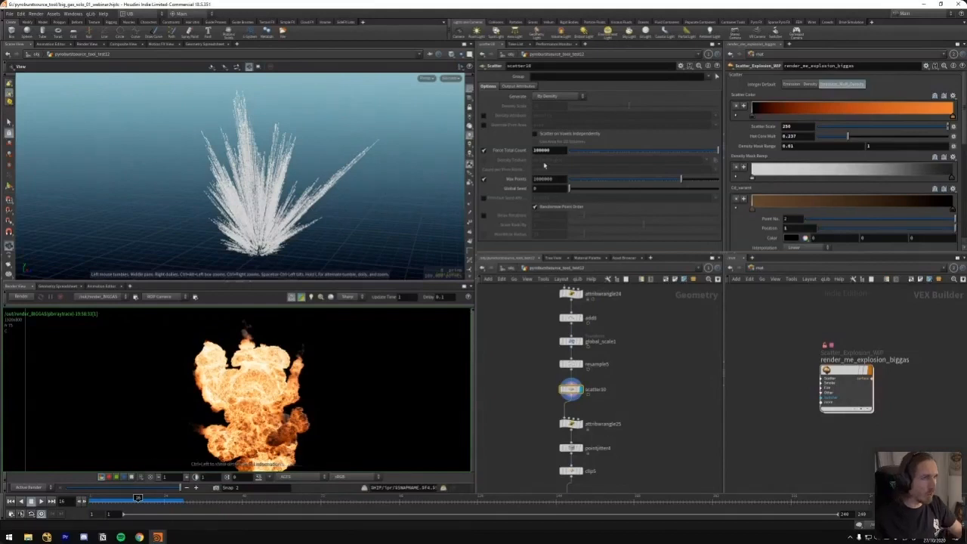
Set scatter10's force total count to 500000 and inspect the point trails from several angles
key("Return")
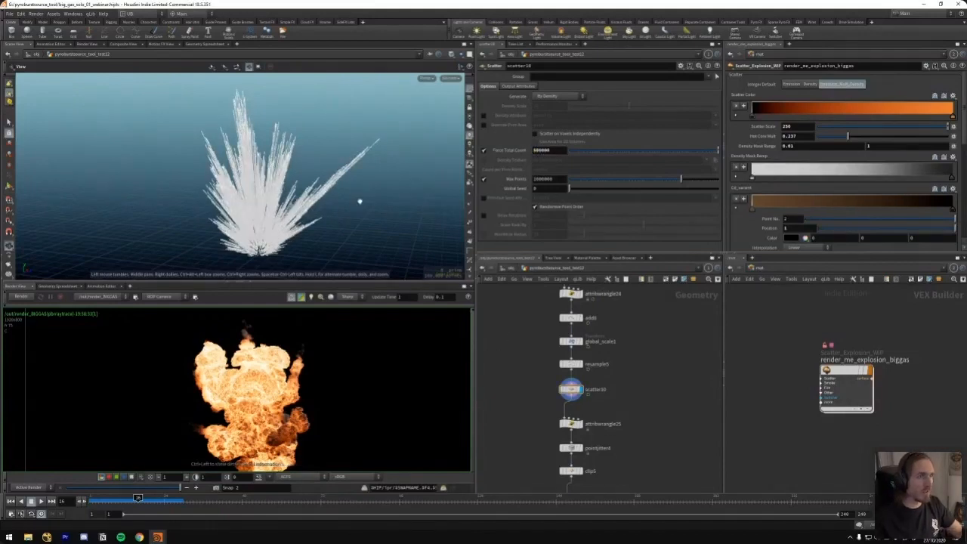
left_click_drag(273, 205, 319, 181)
right_click_drag(299, 162, 315, 136)
right_click_drag(319, 182, 293, 198)
mouse_move(293, 198)
left_mouse_down()
mouse_move(278, 222)
mouse_move(233, 208)
mouse_move(287, 185)
mouse_move(330, 199)
mouse_move(302, 197)
left_mouse_up()
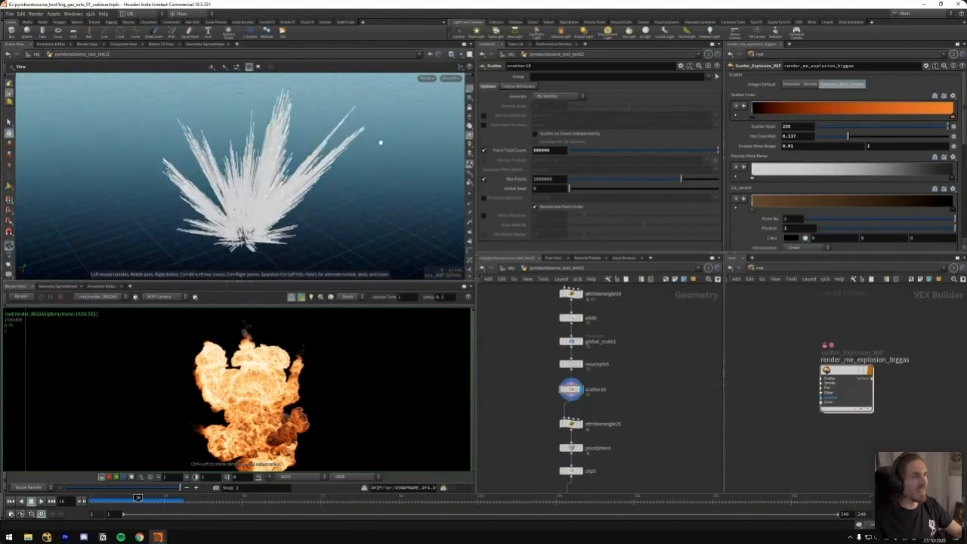
Display pointjitter4's jittered points and advance the timeline to frame 23
middle_click_drag(541, 487, 516, 417)
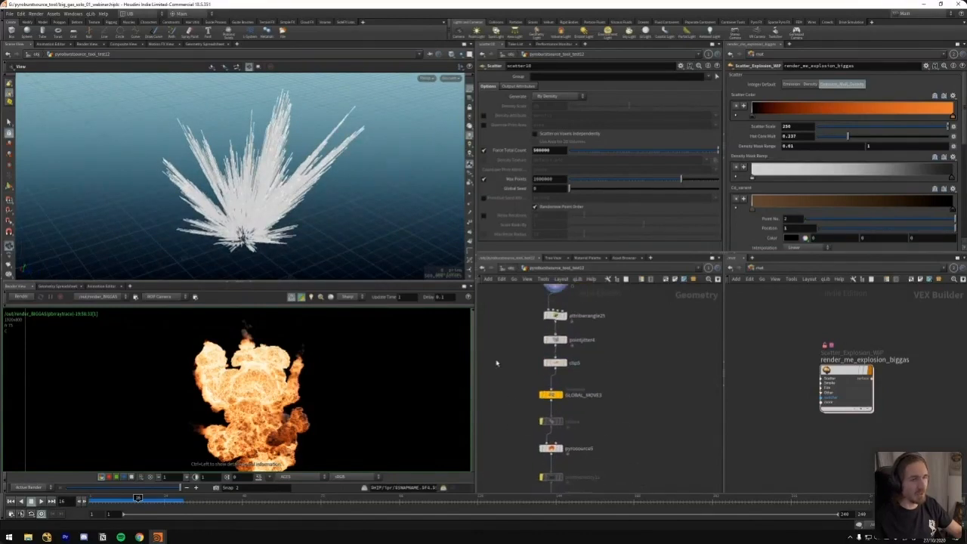
middle_click_drag(284, 200, 273, 219)
left_click_drag(273, 219, 280, 209)
scroll(280, 209, "down", 2)
middle_click_drag(526, 320, 524, 343)
mouse_move(519, 325)
left_mouse_down()
mouse_move(561, 348)
mouse_move(560, 372)
left_mouse_up()
key("r")
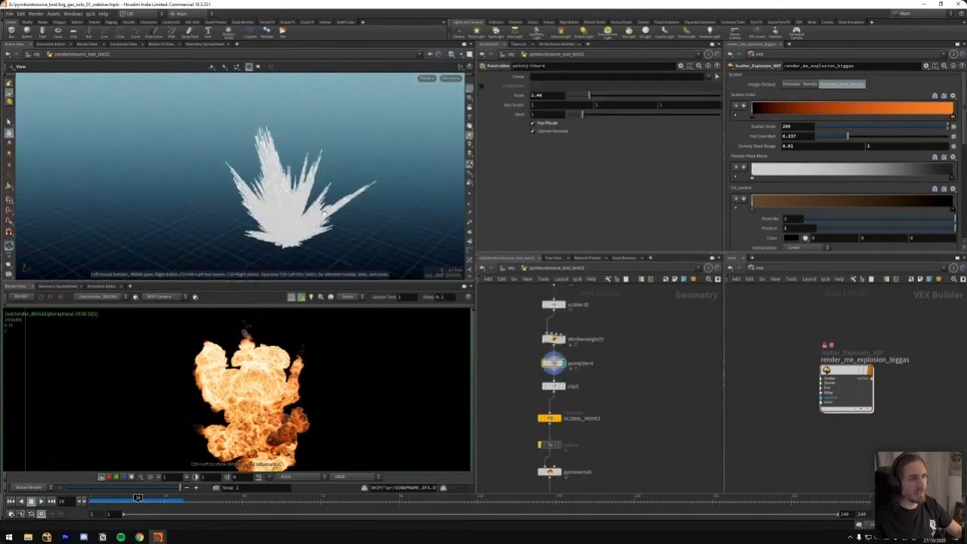
left_click_drag(324, 212, 371, 227)
left_click_drag(138, 497, 160, 497)
Reduce scatter10's force total count while keeping pointjitter4's result displayed
middle_click_drag(530, 308, 523, 328)
left_click_drag(520, 320, 562, 339)
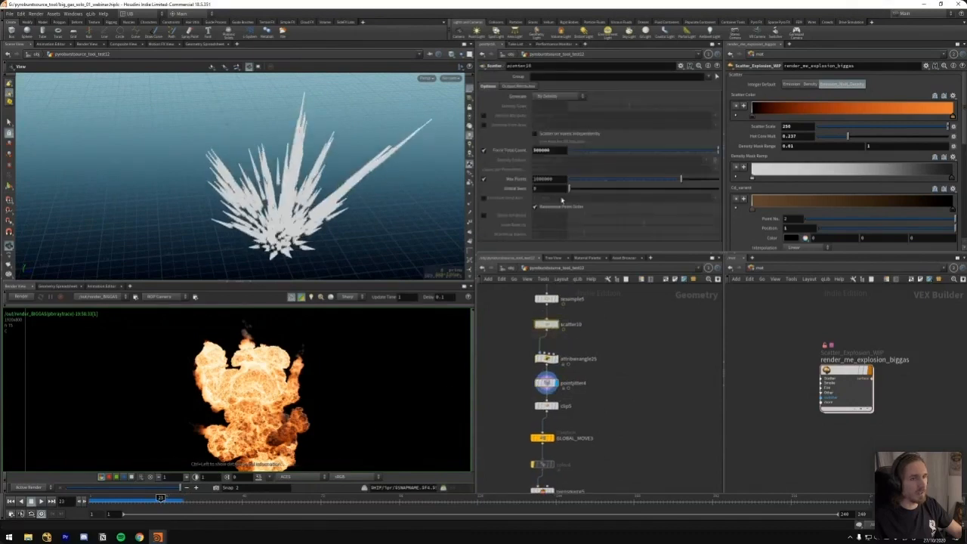
type("1")
key("Return")
left_click_drag(333, 188, 303, 183)
Lower pointjitter4's scale to about 1.11 and inspect the trails up close
left_click_drag(523, 378, 563, 390)
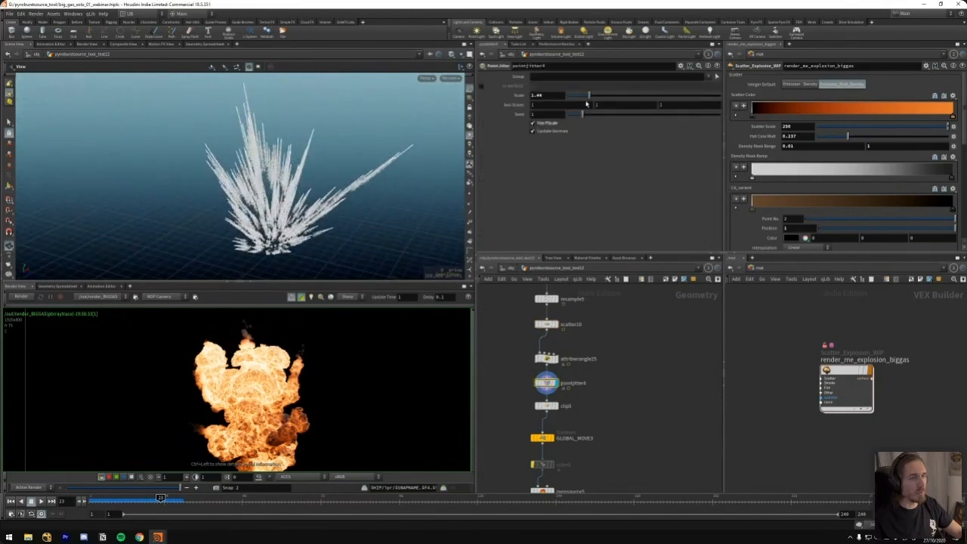
mouse_move(595, 96)
left_mouse_down()
mouse_move(643, 96)
mouse_move(572, 96)
mouse_move(586, 96)
left_mouse_up()
middle_click_drag(314, 168, 237, 178)
right_click_drag(238, 178, 335, 194)
middle_click_drag(335, 194, 274, 162)
right_click_drag(275, 161, 336, 180)
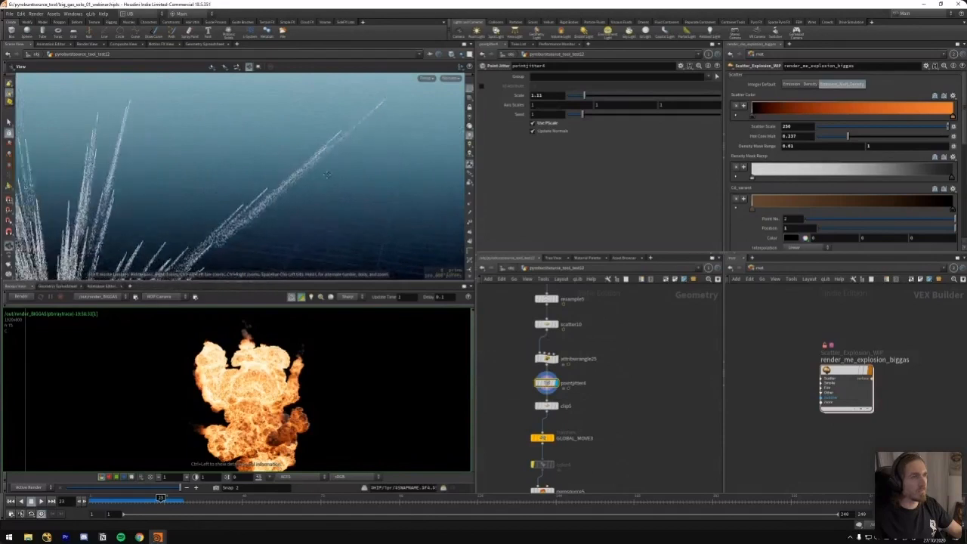
middle_click_drag(336, 180, 322, 168)
middle_click_drag(365, 94, 369, 99)
mouse_move(369, 99)
left_mouse_down()
mouse_move(378, 104)
mouse_move(360, 96)
left_mouse_up()
Raise pointjitter4's scale to about 2.92 and view the whole point burst
mouse_move(592, 99)
left_mouse_down()
mouse_move(646, 96)
mouse_move(581, 93)
mouse_move(612, 96)
left_mouse_up()
left_click_drag(280, 192, 221, 200)
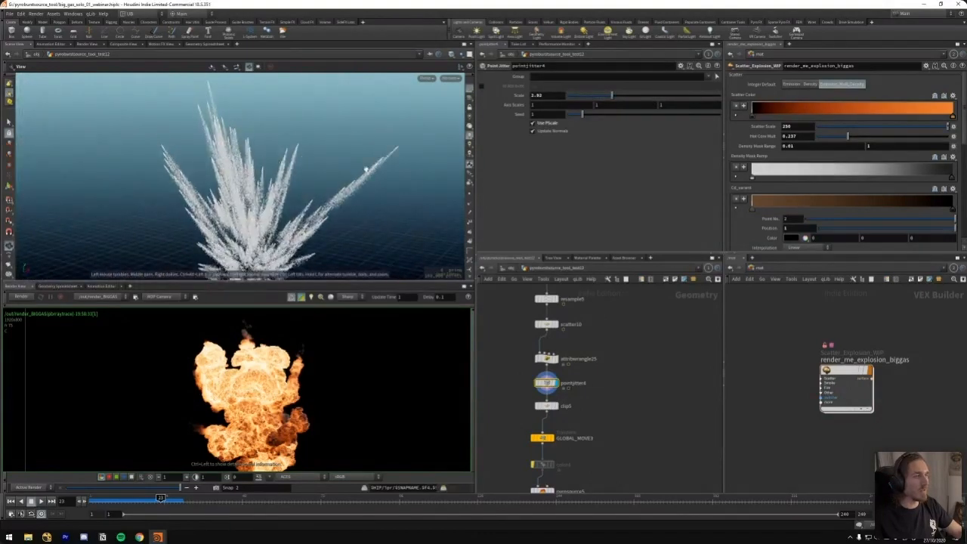
scroll(338, 176, "down", 3)
Examine attribwrangle25's pscale expression, and display resample5 to check where its curveu attribute is created
left_click(541, 360)
mouse_move(509, 363)
middle_mouse_down()
mouse_move(505, 343)
mouse_move(525, 358)
middle_mouse_up()
left_click(579, 369)
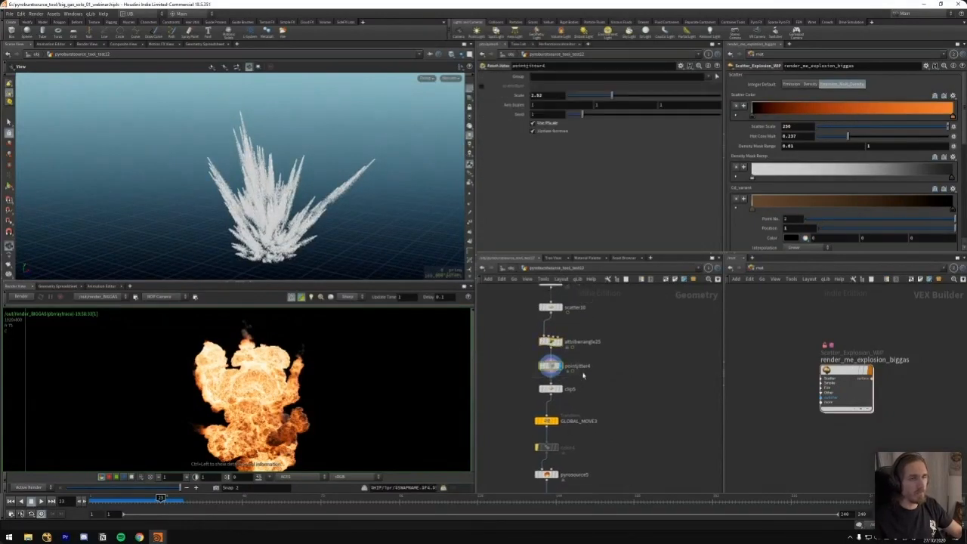
middle_click_drag(518, 320, 517, 346)
left_click(548, 368)
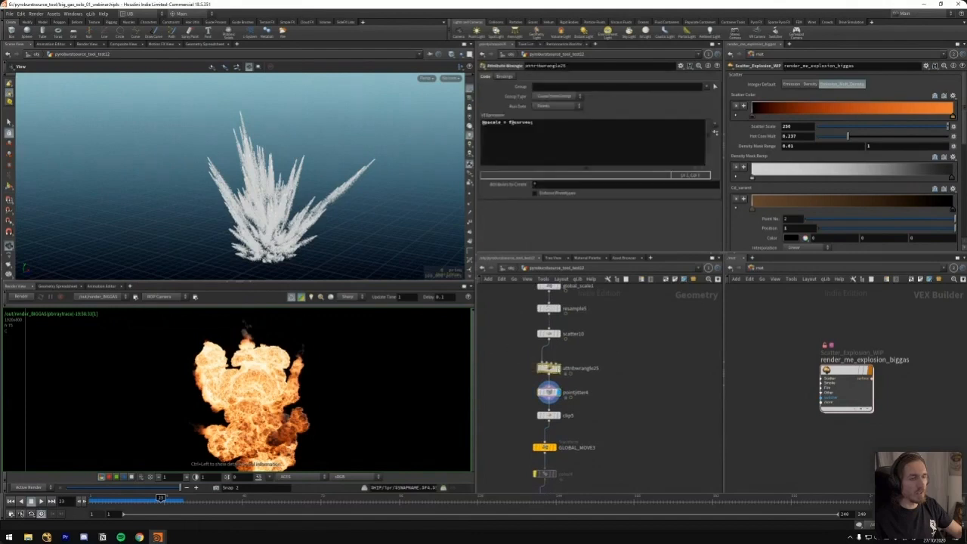
left_click(548, 308)
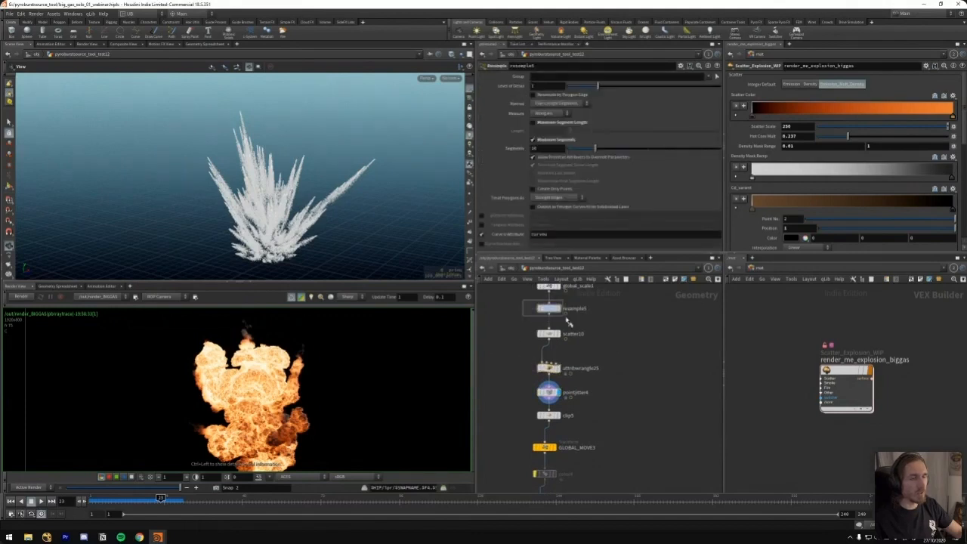
left_click(560, 308)
scroll(520, 308, "up", 2)
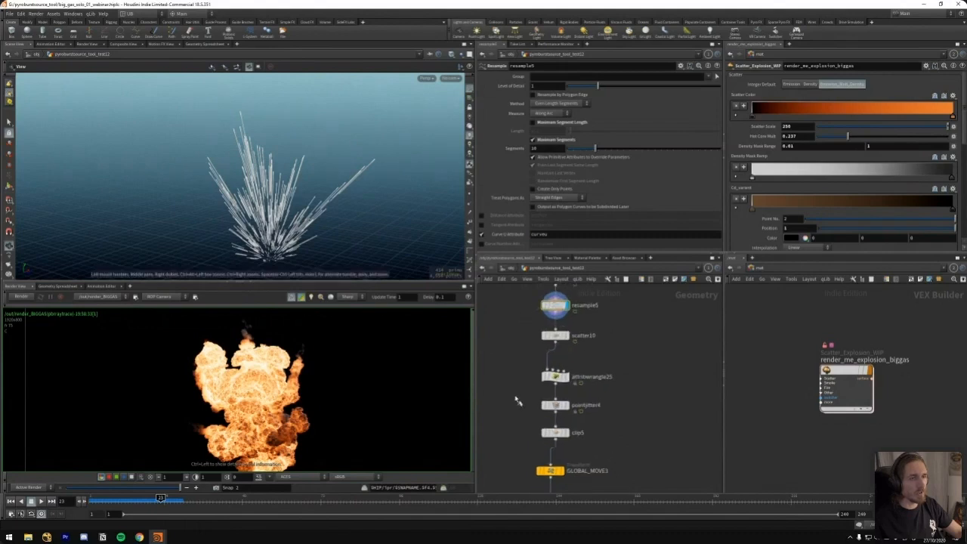
Redisplay pointjitter4's points and reopen attribwrangle25's pscale expression
left_click(556, 405)
left_click_drag(583, 394, 583, 394)
left_click_drag(517, 393, 573, 420)
left_click(558, 378)
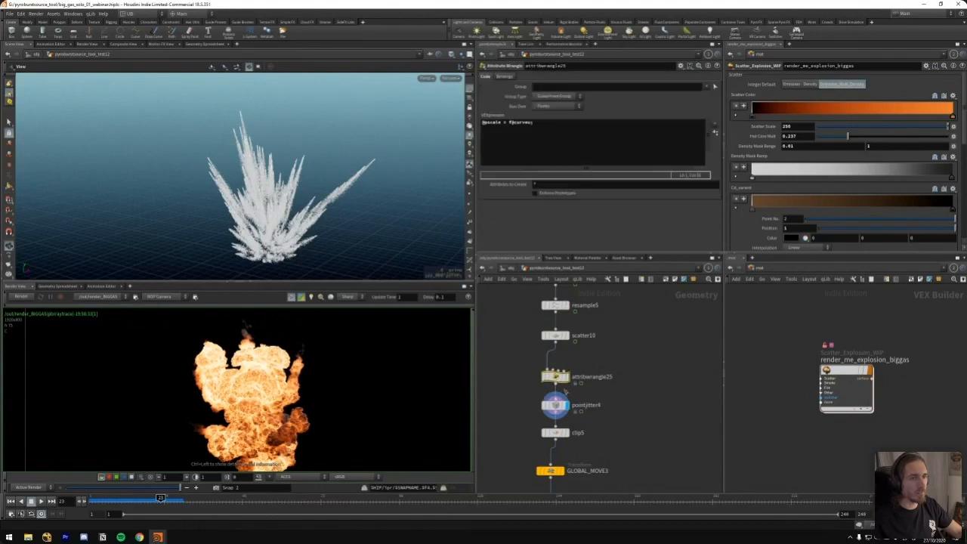
middle_click_drag(511, 401, 531, 347)
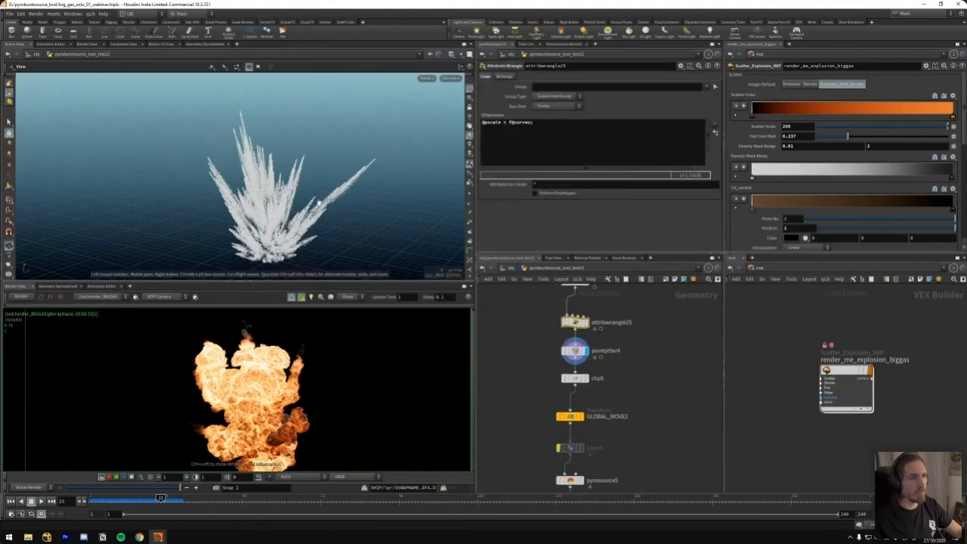
Toggle pointjitter4's Use Pscale option repeatedly to compare the jitter along the trails, leaving it enabled
left_click(574, 351)
left_click(547, 125)
left_click(547, 125)
left_click(547, 125)
left_click(547, 125)
left_click(547, 125)
left_click(547, 125)
left_click_drag(364, 184, 349, 159)
scroll(349, 160, "up", 5)
Raise pointjitter4's scale to about 3.24
left_click_drag(587, 96, 617, 96)
mouse_move(280, 200)
left_mouse_down()
mouse_move(232, 216)
mouse_move(272, 207)
left_mouse_up()
scroll(232, 216, "down", 5)
Play the jittered point burst from the first frame, and scrub to frame 20 to inspect it
key("ctrl+Up")
key("Up")
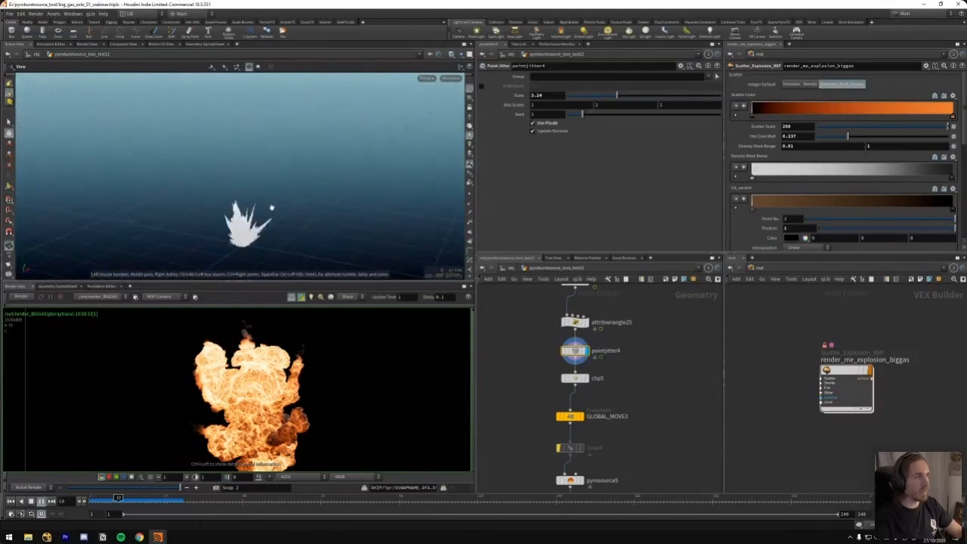
key("Up")
left_click_drag(139, 495, 151, 497)
mouse_move(237, 220)
left_mouse_down()
mouse_move(190, 218)
mouse_move(260, 220)
mouse_move(315, 201)
mouse_move(152, 212)
mouse_move(237, 205)
mouse_move(209, 214)
mouse_move(234, 215)
left_mouse_up()
scroll(544, 367, "down", 4)
Display GLOBAL_MOVE3's translated points, centre them in the viewport, and follow the node chain down to rasterize3
left_click(577, 357)
left_click_drag(516, 350, 589, 369)
middle_click_drag(535, 383, 508, 361)
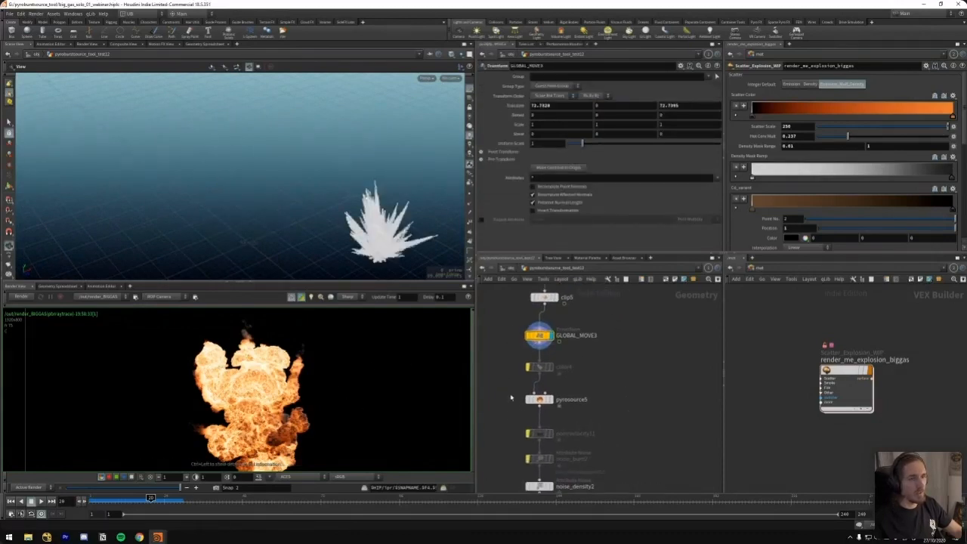
middle_click_drag(511, 398, 547, 271)
middle_click_drag(433, 221, 290, 197)
right_click_drag(290, 196, 277, 214)
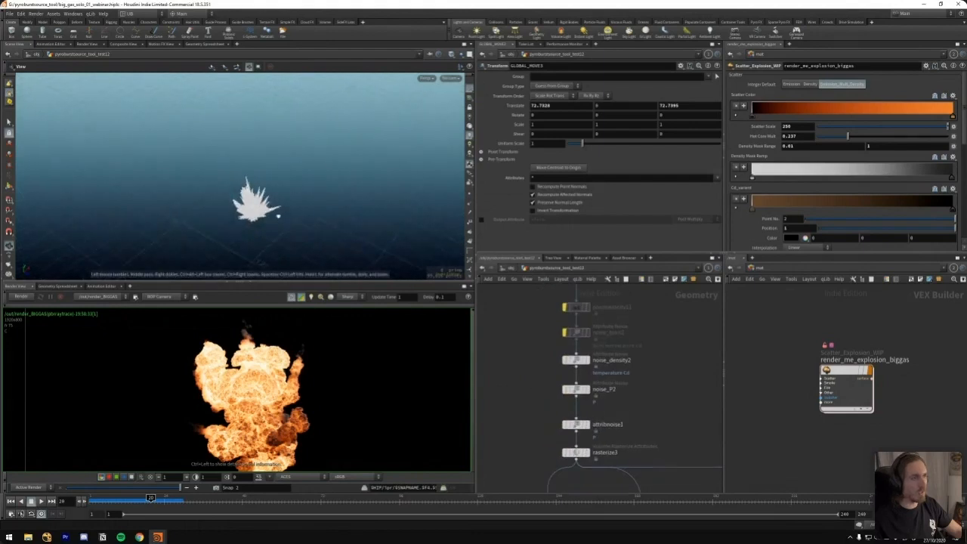
key("r")
Display rasterize3 and inspect the rasterized source volume from several angles
left_click_drag(534, 448, 593, 468)
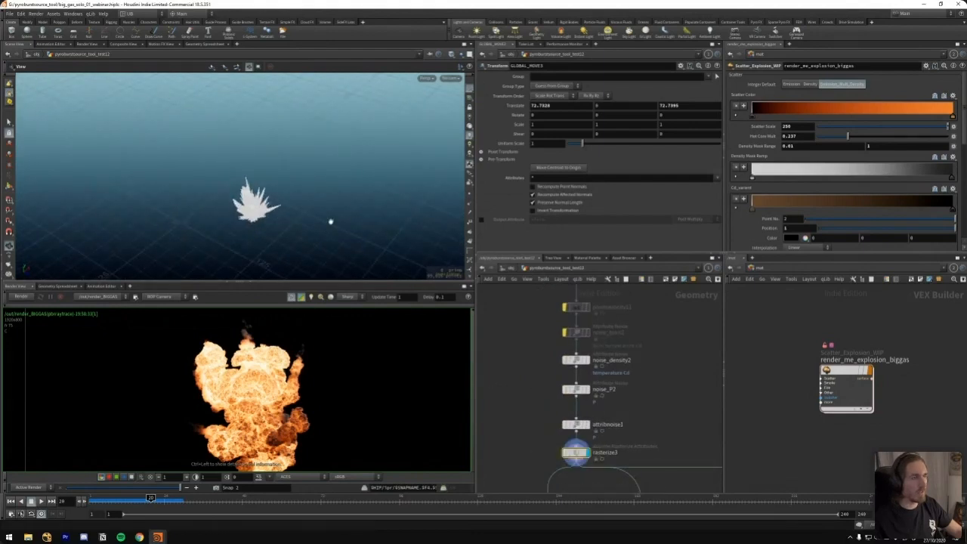
scroll(253, 207, "up", 5)
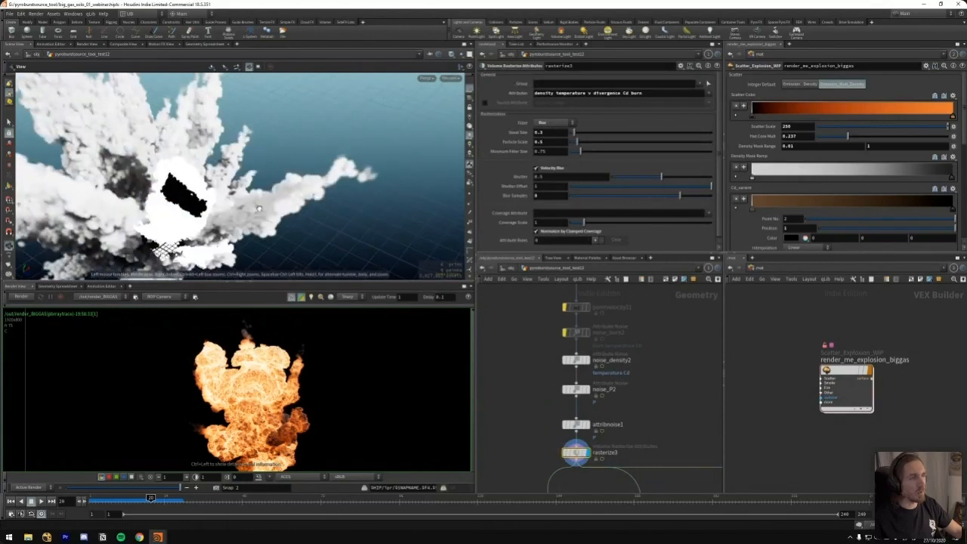
left_click_drag(280, 197, 290, 171)
scroll(270, 177, "down", 4)
left_click_drag(233, 262, 236, 264)
left_click_drag(309, 194, 269, 189)
scroll(282, 189, "down", 3)
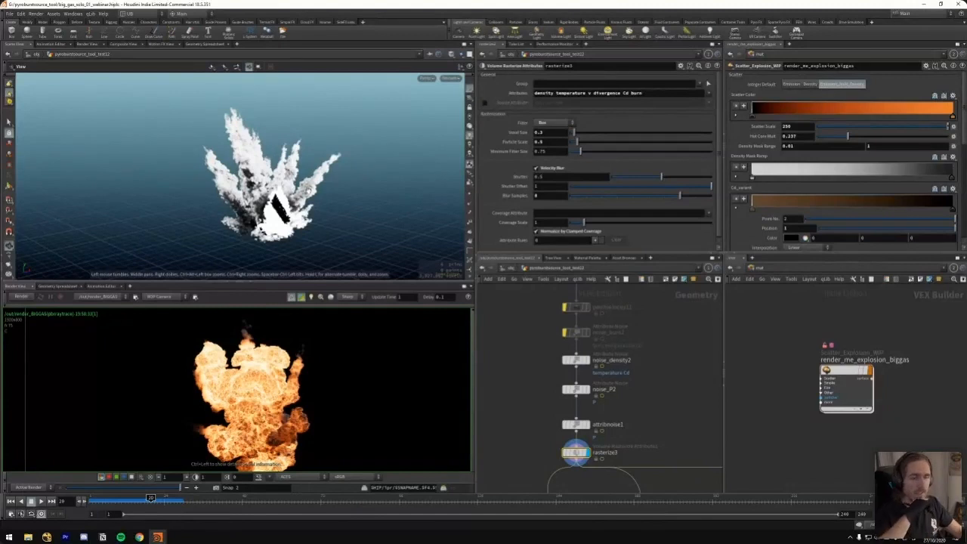
Display the points of noise_density2 and noise_P2 one after the other to compare their noise displacement
middle_click_drag(525, 340, 511, 349)
middle_click_drag(535, 404, 543, 389)
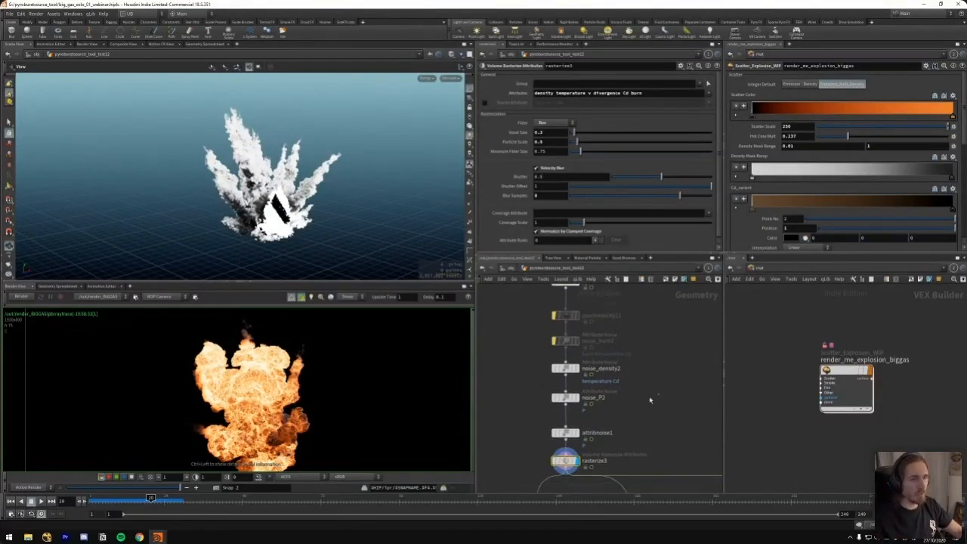
left_click_drag(650, 401, 560, 409)
middle_click_drag(519, 428, 519, 419)
left_click_drag(529, 417, 590, 433)
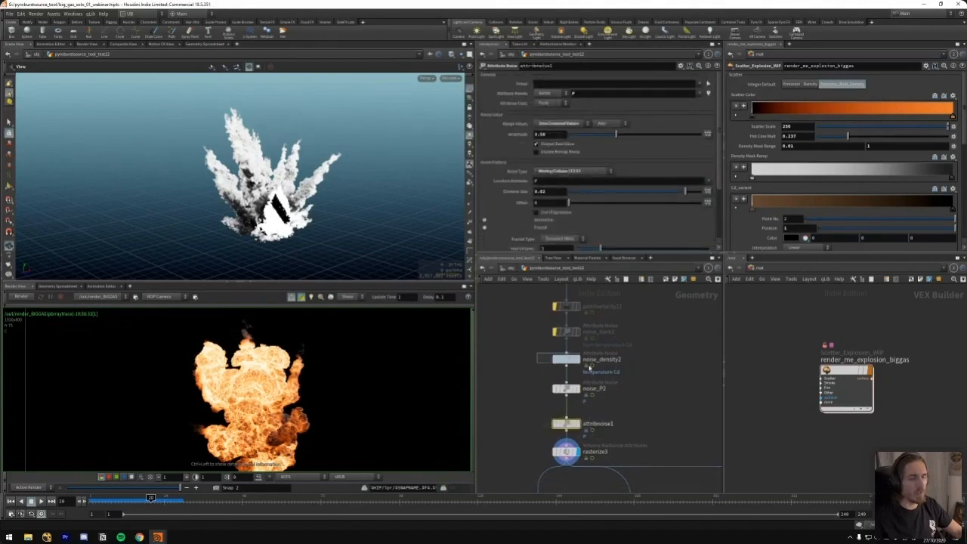
left_click_drag(589, 367, 590, 367)
left_click(578, 360)
left_click_drag(527, 379, 595, 407)
left_click(578, 388)
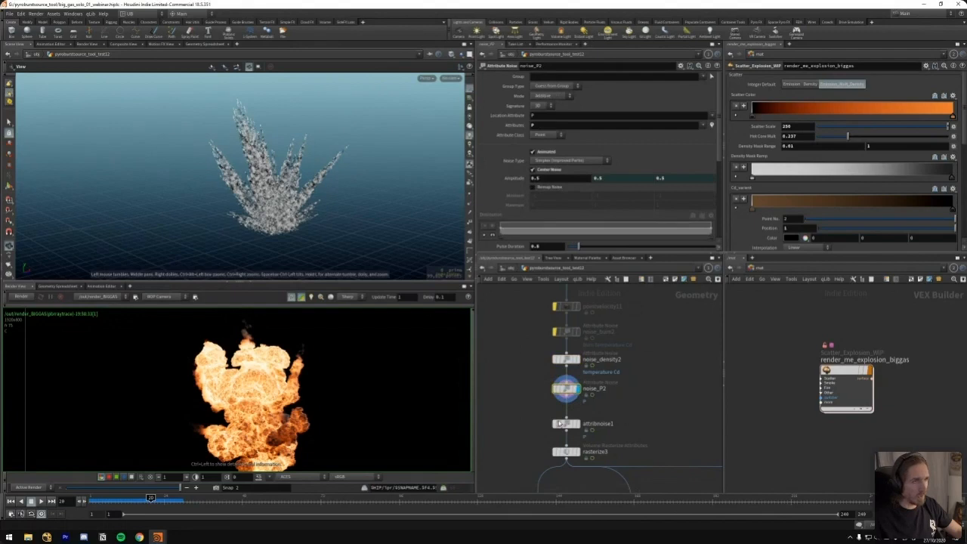
Display attribnoise1's displaced points, and return the display to the rasterize3 volume
left_click(578, 424)
left_click_drag(536, 415, 589, 433)
left_click_drag(536, 409, 595, 431)
key("q")
key("q")
key("r")
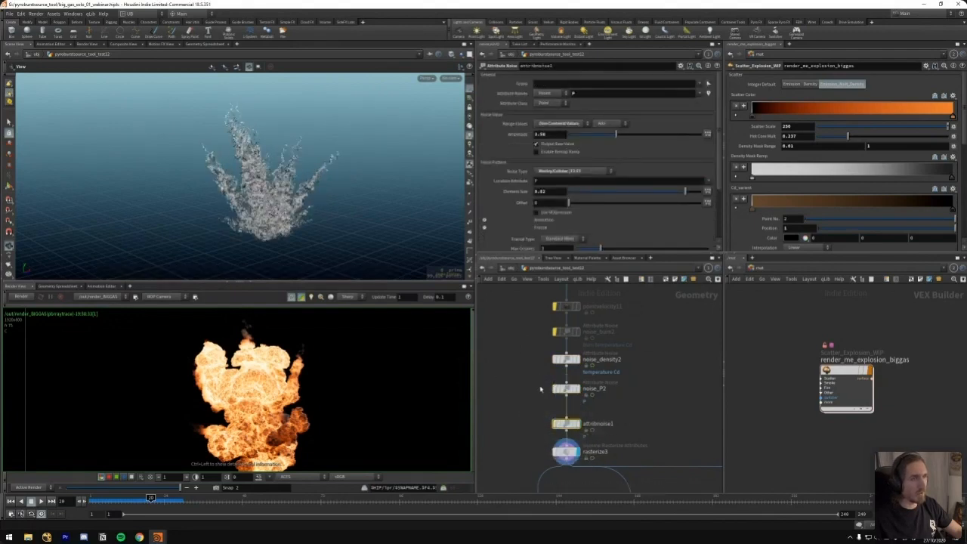
Try toggling the bypass of the curl-noise Point Velocity node below pyrosource5 to compare the rasterized volume
middle_click_drag(520, 323, 522, 365)
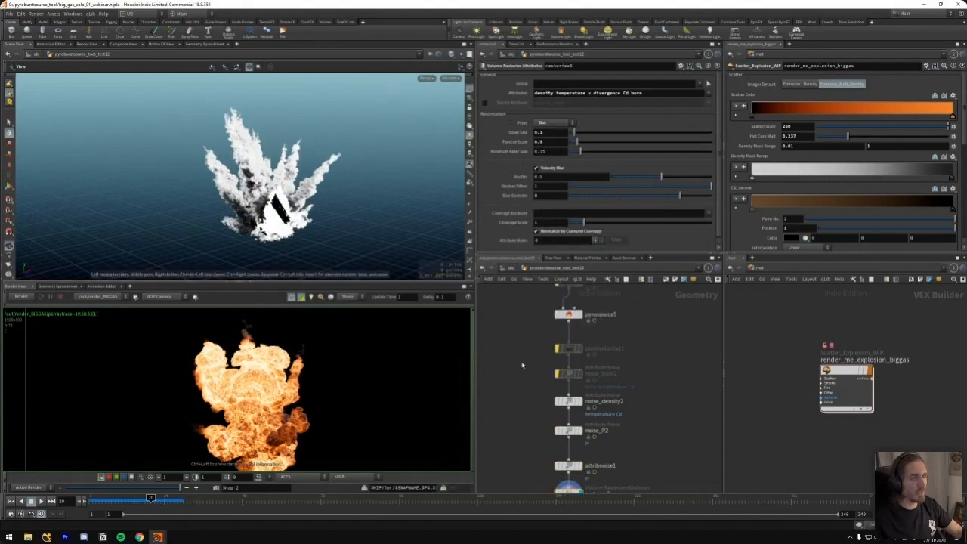
left_click(568, 348)
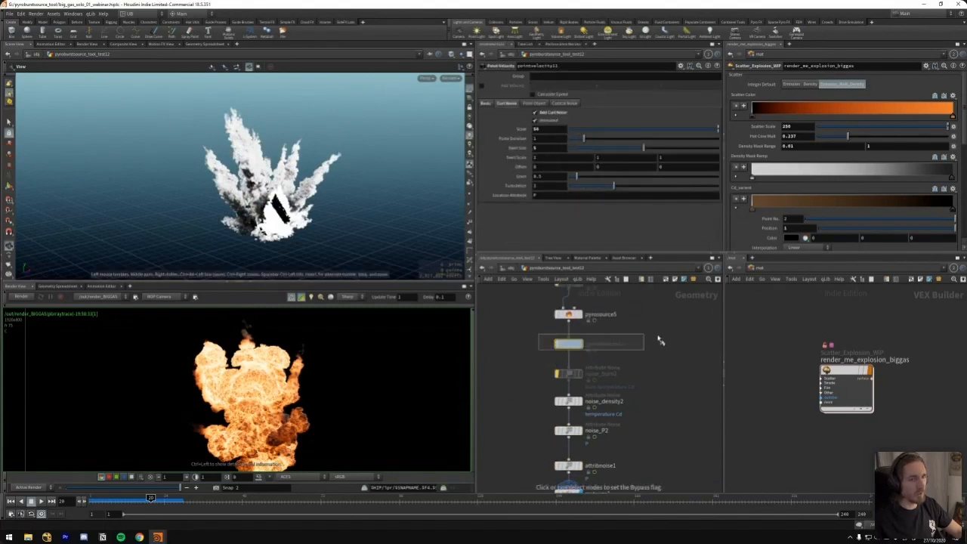
key("q")
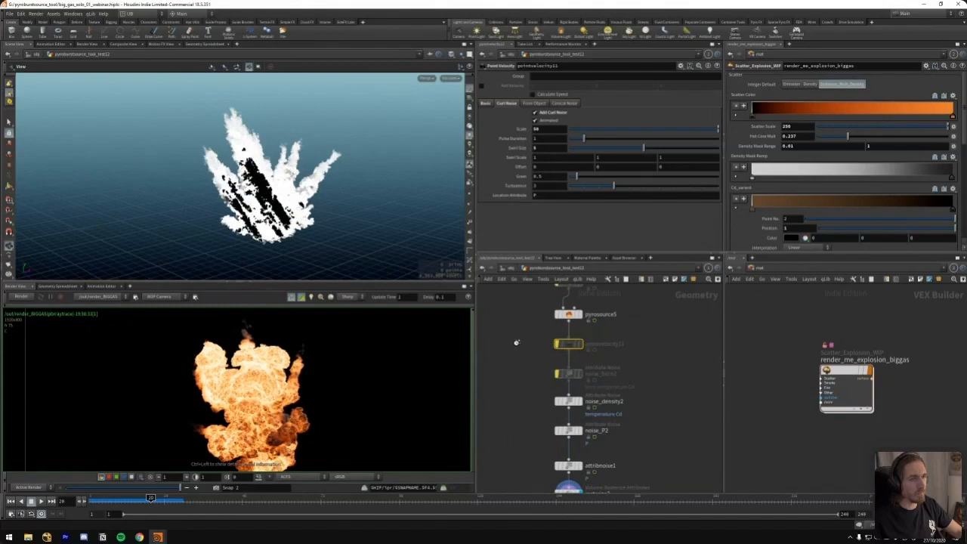
key("q")
key("q")
Display the output null null40 that follows the first emitter's rasterize branch
scroll(535, 349, "down", 7)
middle_click_drag(598, 368, 583, 339)
scroll(582, 340, "up", 2)
key("r")
left_click(551, 362)
left_click(548, 363)
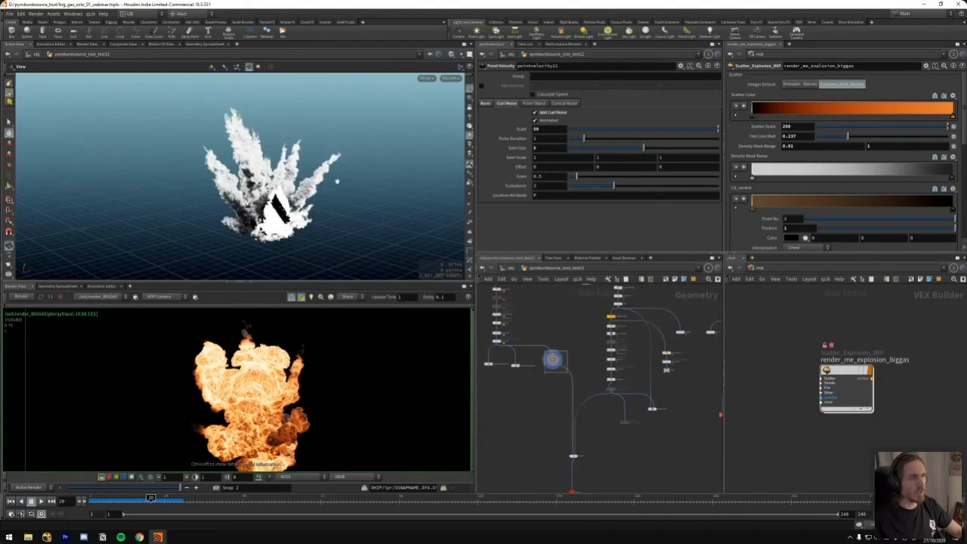
Survey the network's labelled MAIN EMITTER, SEC EMITTER, PUMP, BURN and SIM HERE branches and their outputs
scroll(544, 335, "down", 3)
scroll(543, 336, "down", 3)
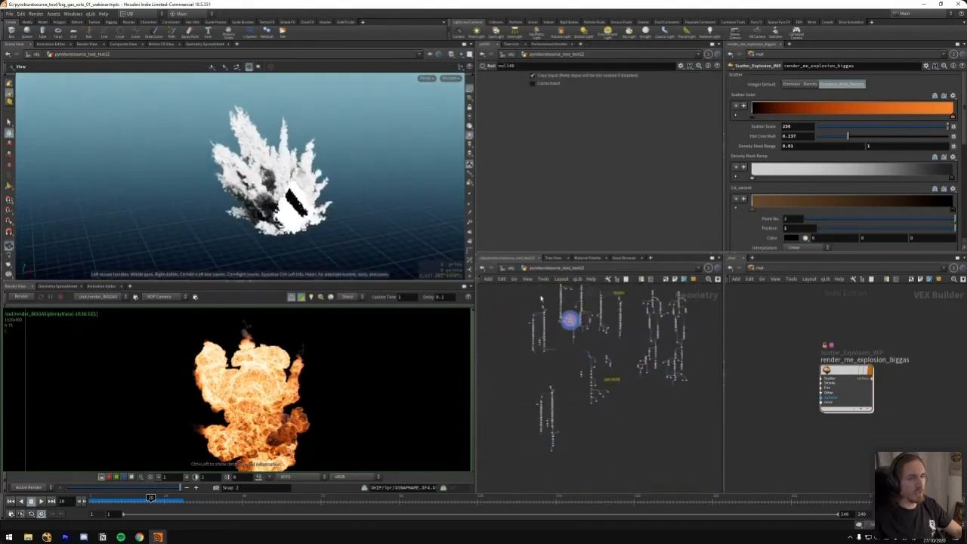
scroll(540, 340, "up", 2)
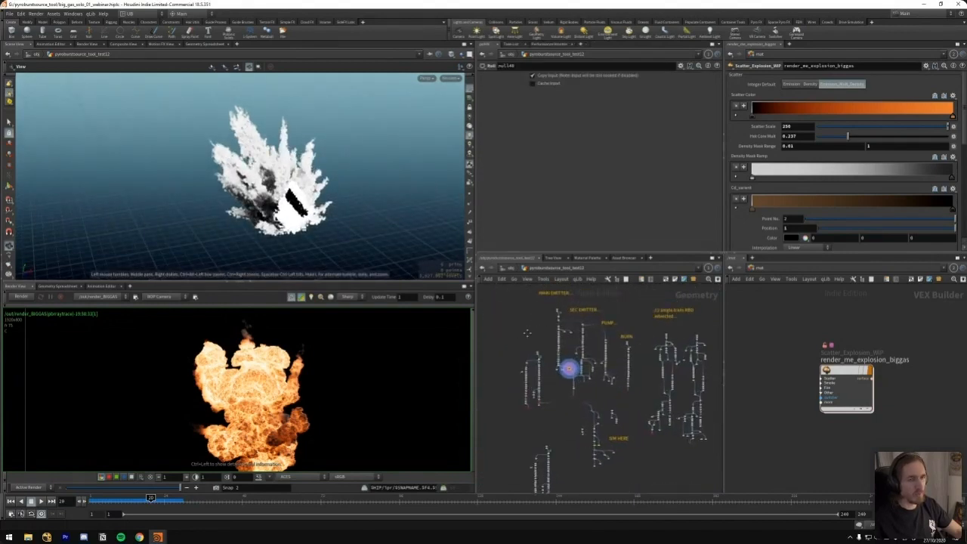
scroll(533, 389, "up", 4)
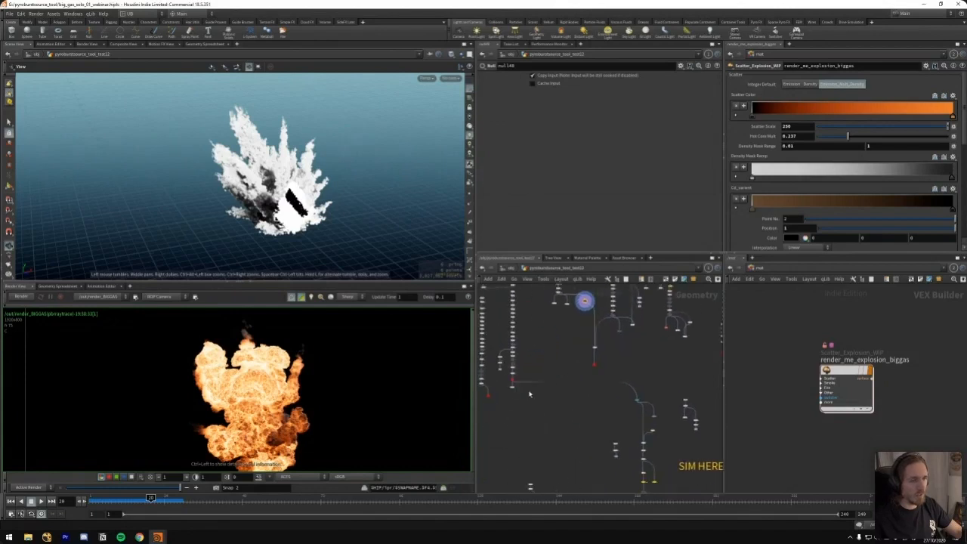
middle_click_drag(616, 352, 590, 387)
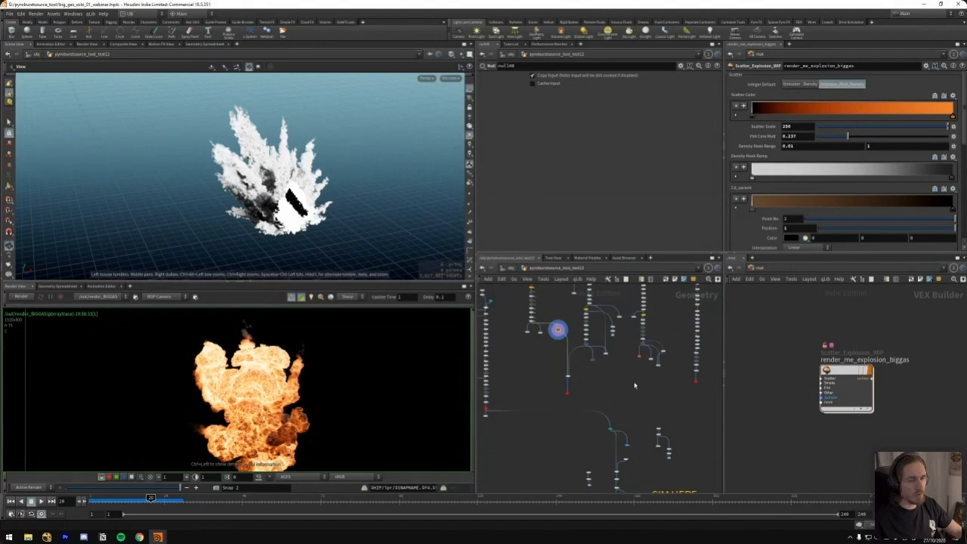
middle_click_drag(537, 355, 539, 391)
left_click_drag(381, 255, 305, 235)
middle_click_drag(558, 291, 541, 378)
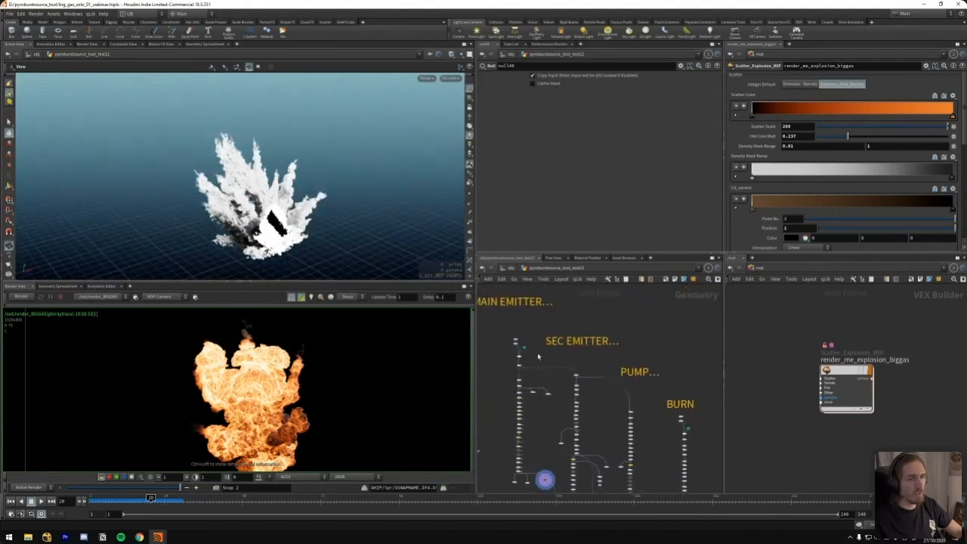
Display the scatter15 points at the head of the secondary emitter chain and scrub to frame 24
scroll(538, 356, "up", 5)
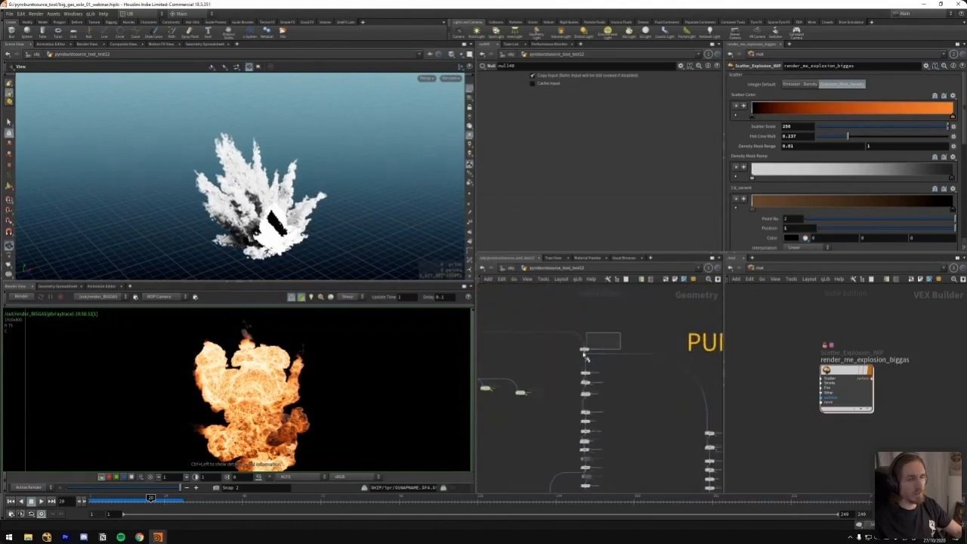
left_click(585, 350)
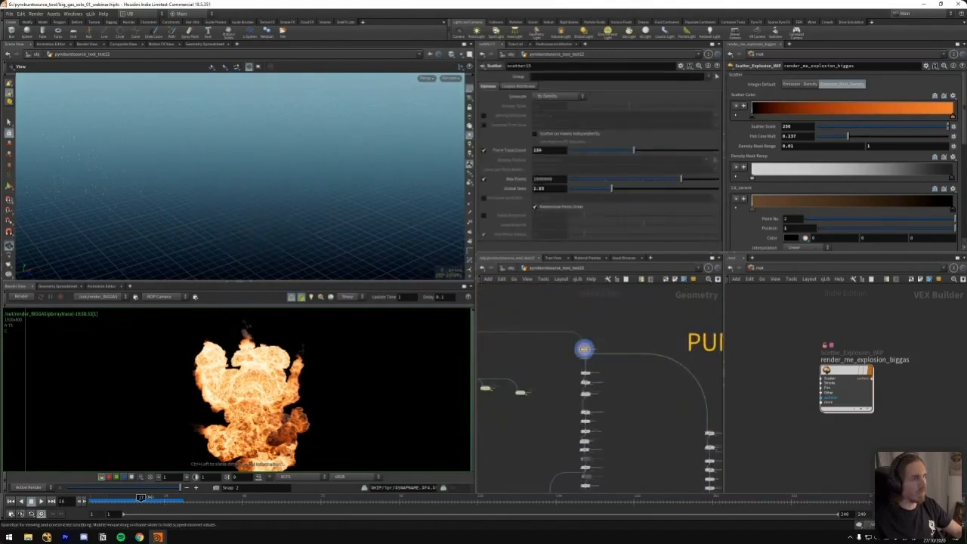
scroll(558, 365, "up", 2)
mouse_move(551, 365)
middle_mouse_down()
mouse_move(670, 393)
mouse_move(545, 374)
middle_mouse_up()
left_click(537, 339)
left_click(611, 373)
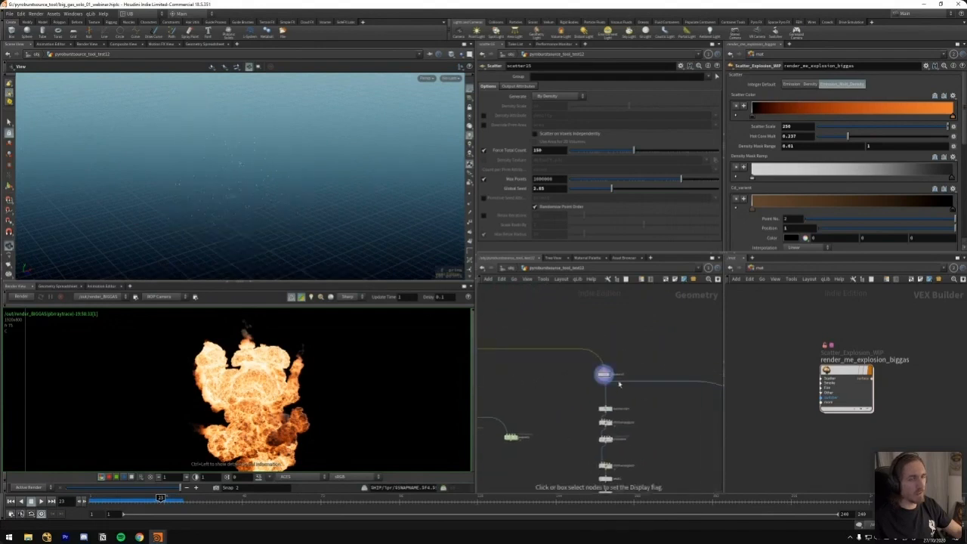
middle_click_drag(609, 373, 670, 347)
left_click_drag(160, 498, 164, 498)
Display the secondary emitter's spiky noise shape, and show the trail lines at its Attribute Promote node
middle_click_drag(569, 363, 593, 381)
left_click(507, 332)
middle_click_drag(668, 432, 575, 343)
left_click(603, 342)
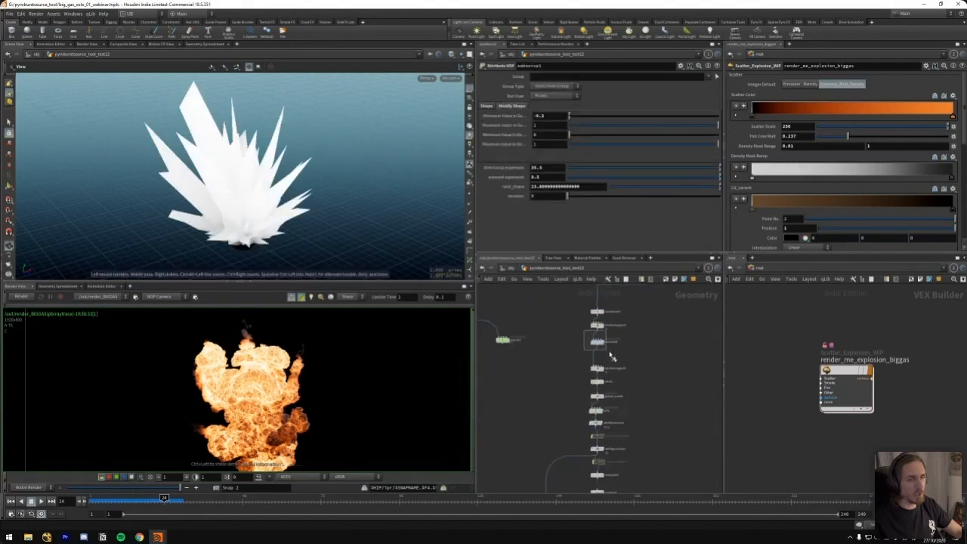
left_click(602, 421)
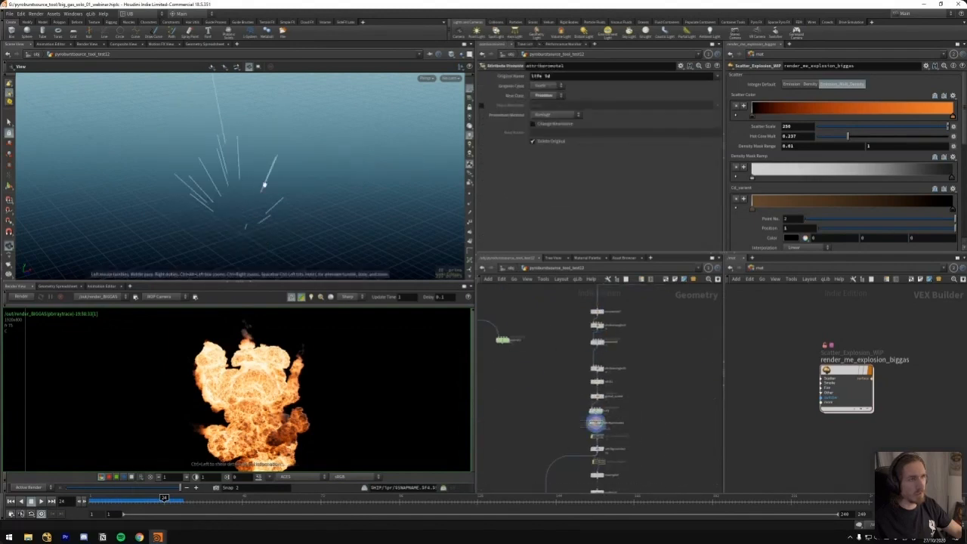
Follow the secondary emitter chain down to its Clip node and display the tapered point trails
left_click_drag(241, 238, 234, 209)
middle_click_drag(574, 457, 572, 414)
middle_click_drag(573, 489, 572, 426)
left_click(602, 433)
left_click_drag(317, 216, 268, 241)
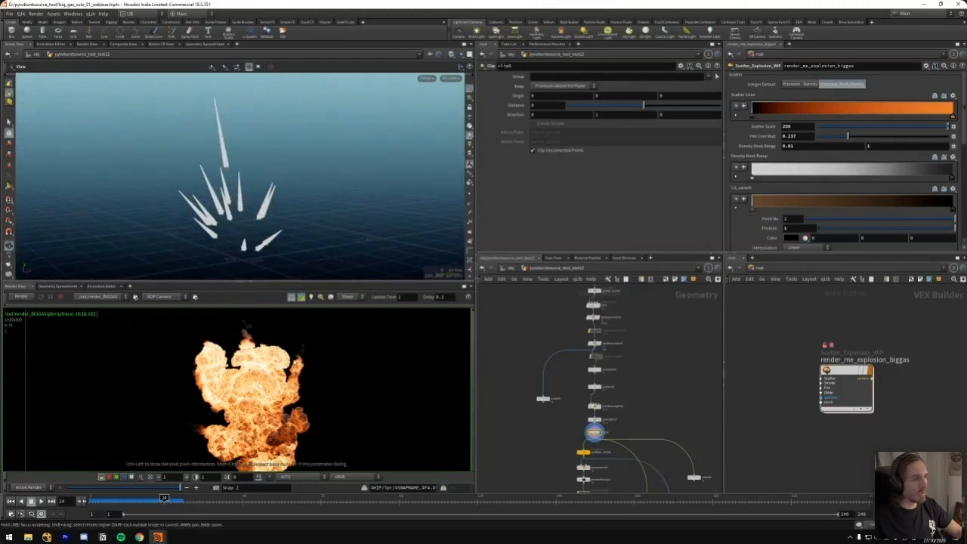
Examine the rendered explosion up close in the render view
scroll(283, 382, "up", 4)
scroll(301, 394, "down", 5)
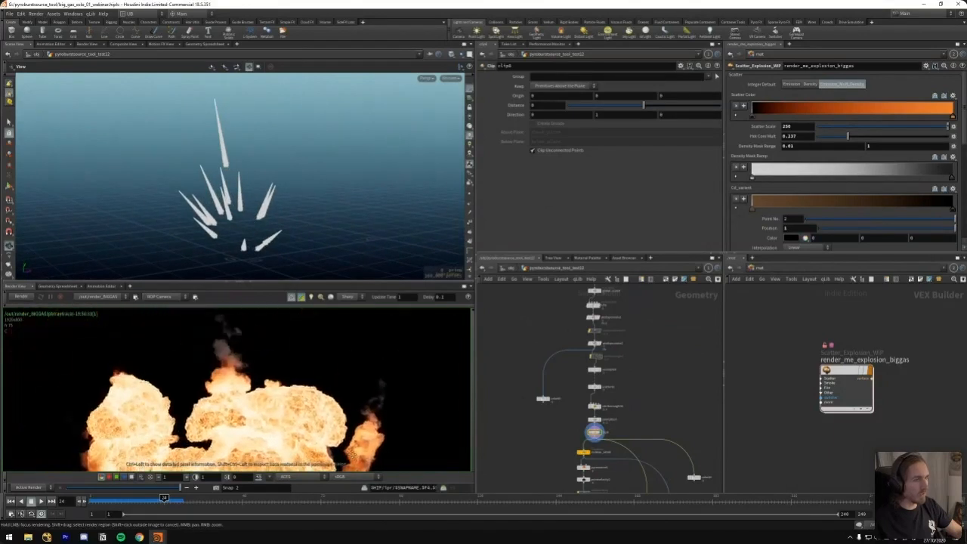
scroll(203, 349, "up", 3)
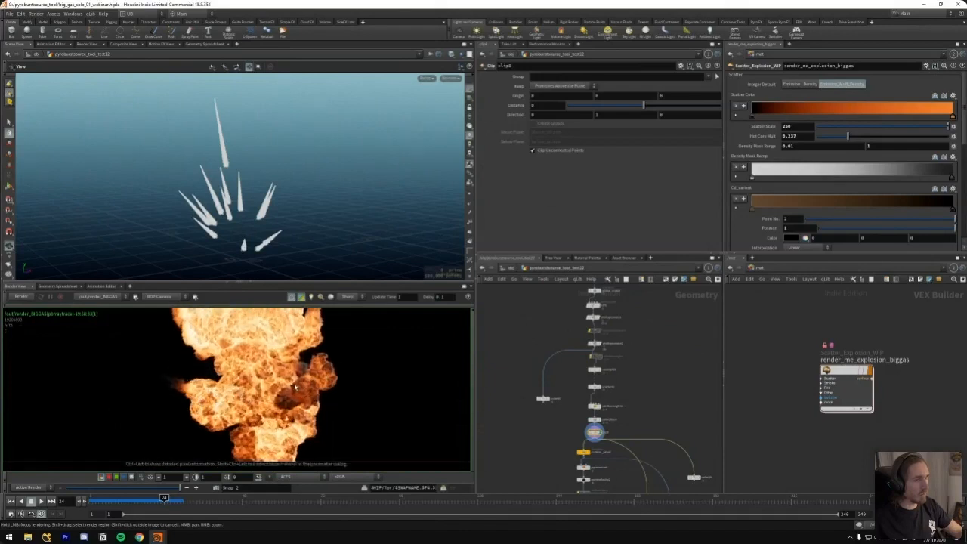
Go back up the secondary emitter chain and display the Attribute VOP below its enumerate and wrangle nodes
middle_click_drag(536, 349, 522, 321)
scroll(620, 378, "down", 5)
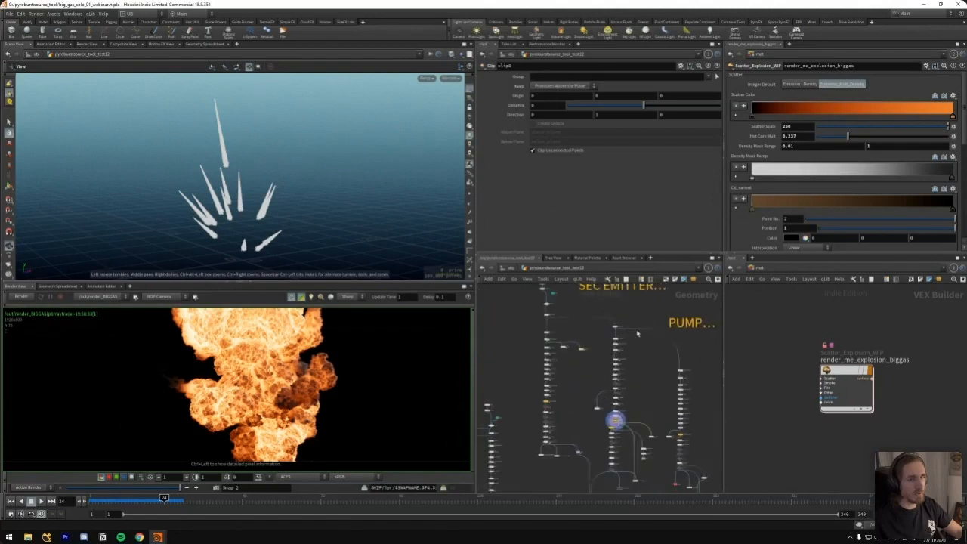
scroll(635, 377, "up", 4)
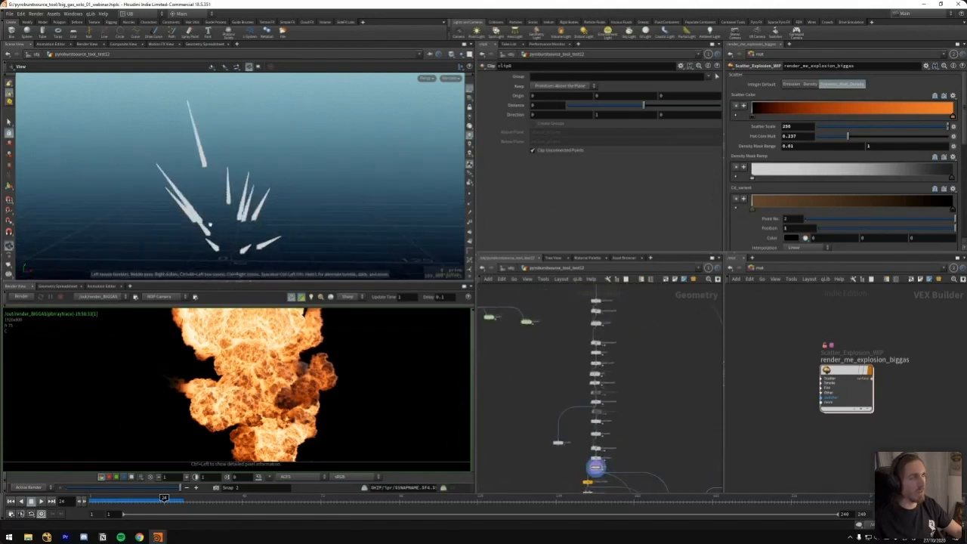
scroll(625, 314, "up", 3)
middle_click_drag(600, 316, 597, 378)
left_click(569, 337)
left_click_drag(633, 317, 551, 353)
middle_click_drag(601, 421, 594, 342)
left_click(570, 374)
left_click(561, 374)
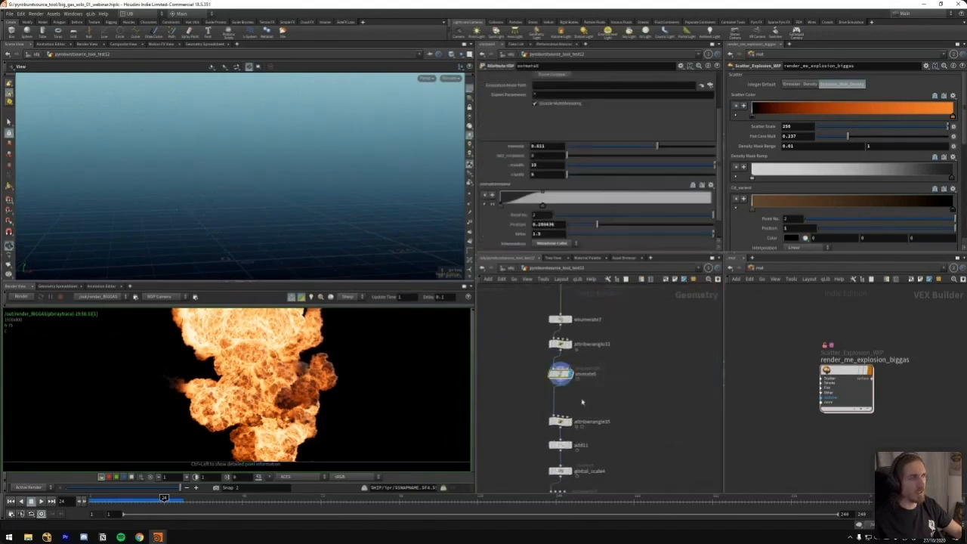
Step the display through the following secondary emitter nodes down to the Scatter node with 100000 points
middle_click_drag(613, 469, 604, 378)
left_click(560, 379)
left_click(557, 405)
middle_click_drag(600, 487, 611, 321)
scroll(605, 380, "down", 1)
left_click_drag(625, 374, 552, 395)
left_click(574, 384)
middle_click_drag(671, 395, 652, 341)
scroll(562, 362, "down", 5)
mouse_move(588, 296)
middle_mouse_down()
mouse_move(549, 369)
mouse_move(566, 295)
middle_mouse_up()
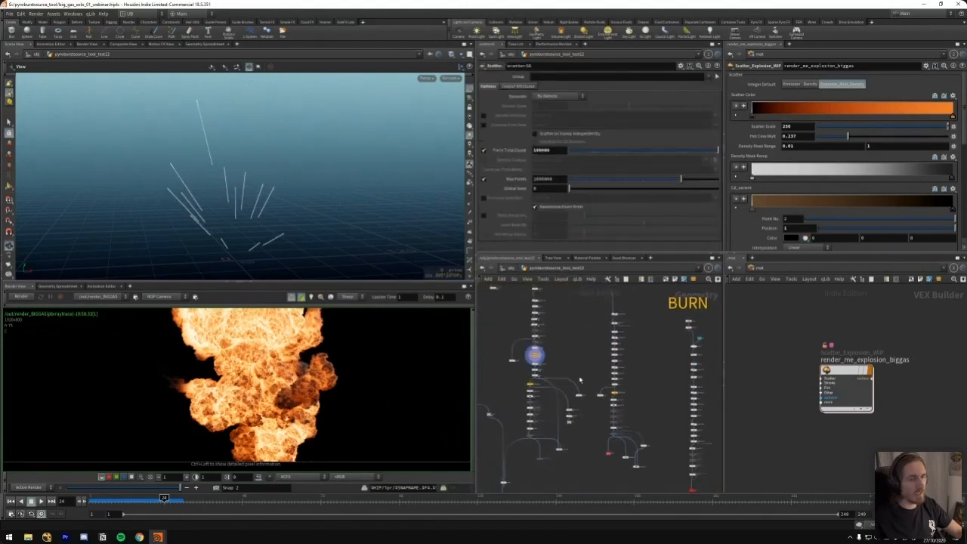
Display the secondary emitter's Color node that ramps the points by their life attribute
scroll(633, 352, "up", 3)
scroll(595, 364, "up", 3)
key("r")
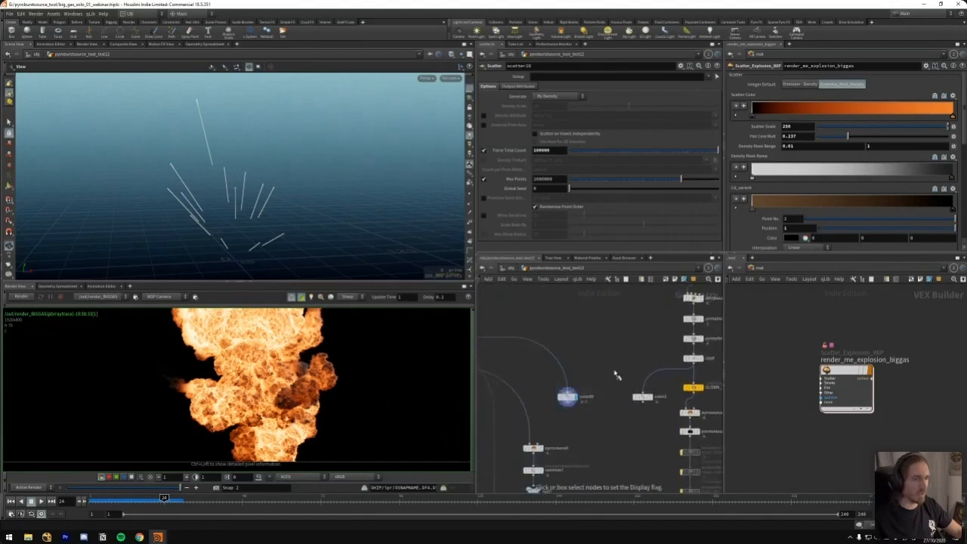
left_click(616, 375)
middle_click_drag(601, 386, 593, 359)
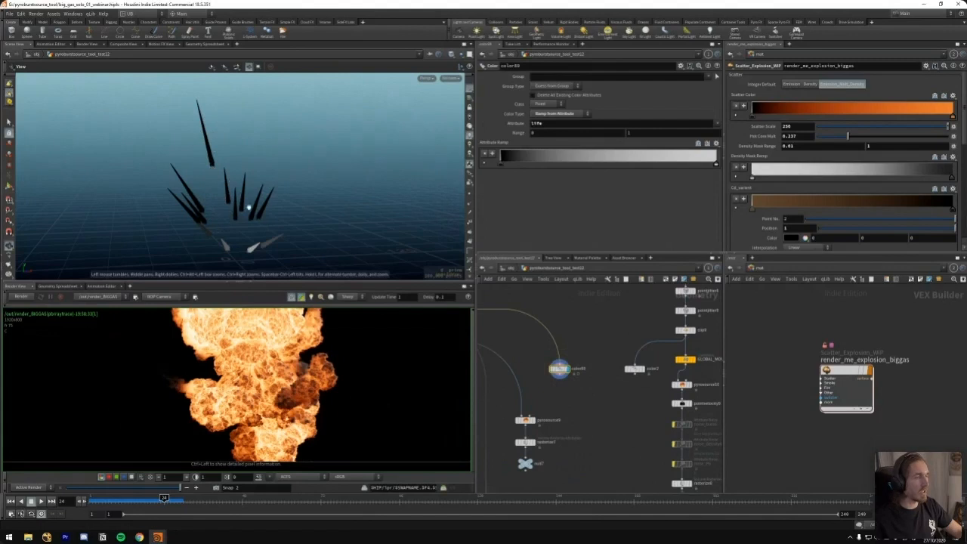
Display the pump branch's red-coloured points, overlay the life-coloured points as a template, and scrub to frame 23
left_click(641, 368)
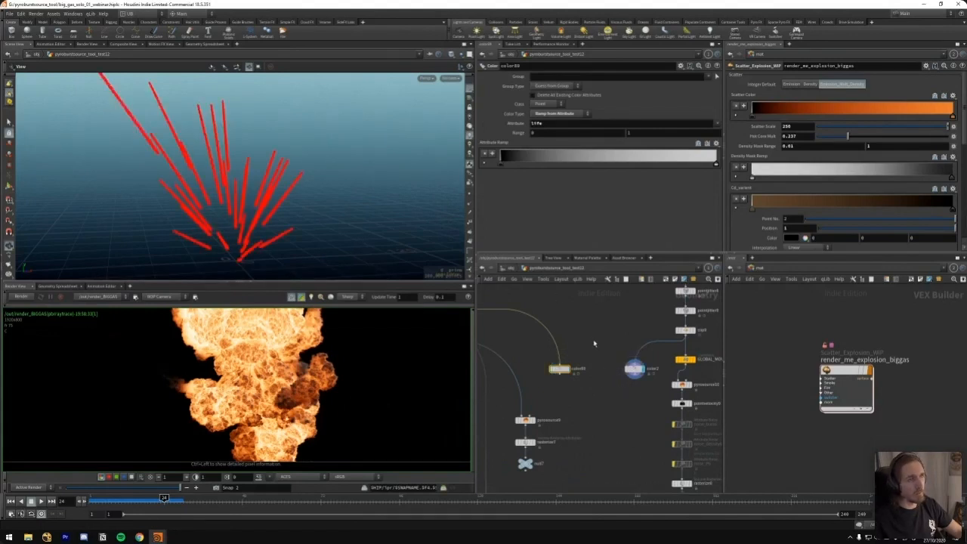
middle_click_drag(595, 333, 591, 338)
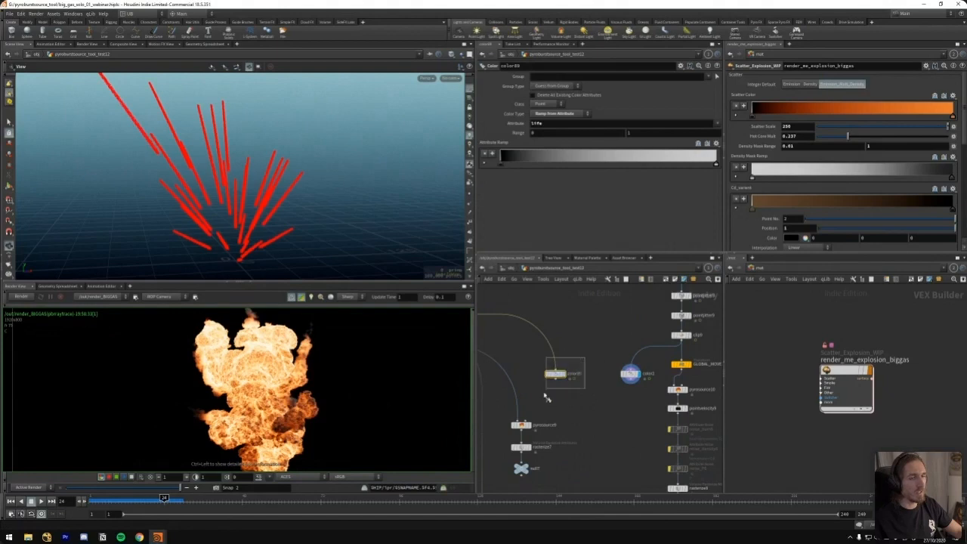
left_click_drag(545, 395, 545, 393)
mouse_move(162, 499)
left_mouse_down()
mouse_move(125, 499)
mouse_move(160, 496)
left_mouse_up()
Inspect how the red trails line up with the life-coloured trails from several angles and up close
scroll(198, 206, "down", 2)
middle_click_drag(196, 203, 212, 225)
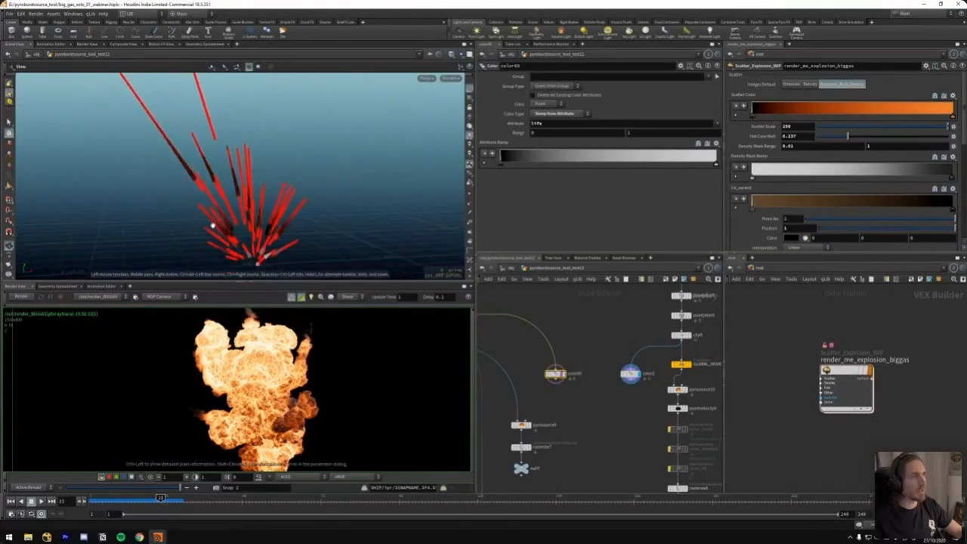
right_click_drag(163, 176, 202, 144)
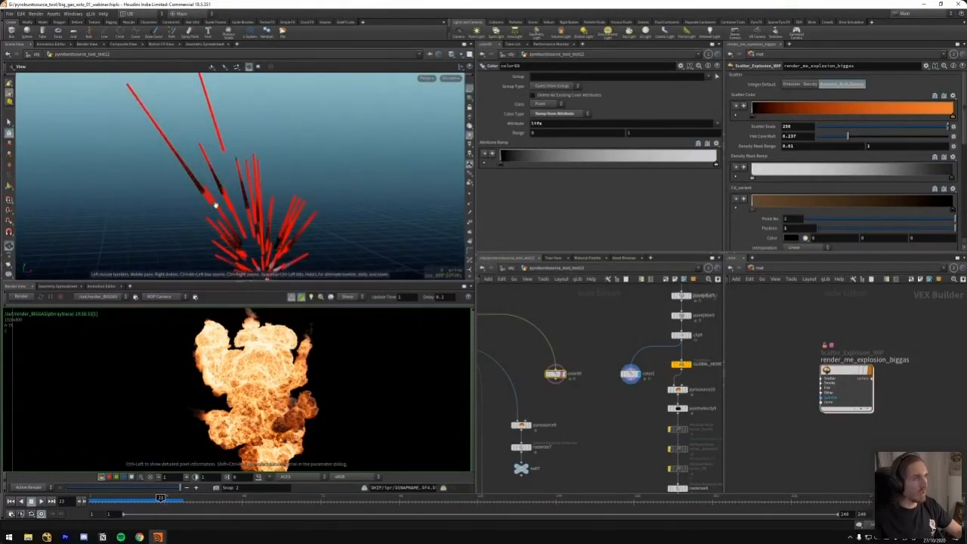
right_click_drag(206, 198, 344, 145)
left_click_drag(223, 183, 194, 134)
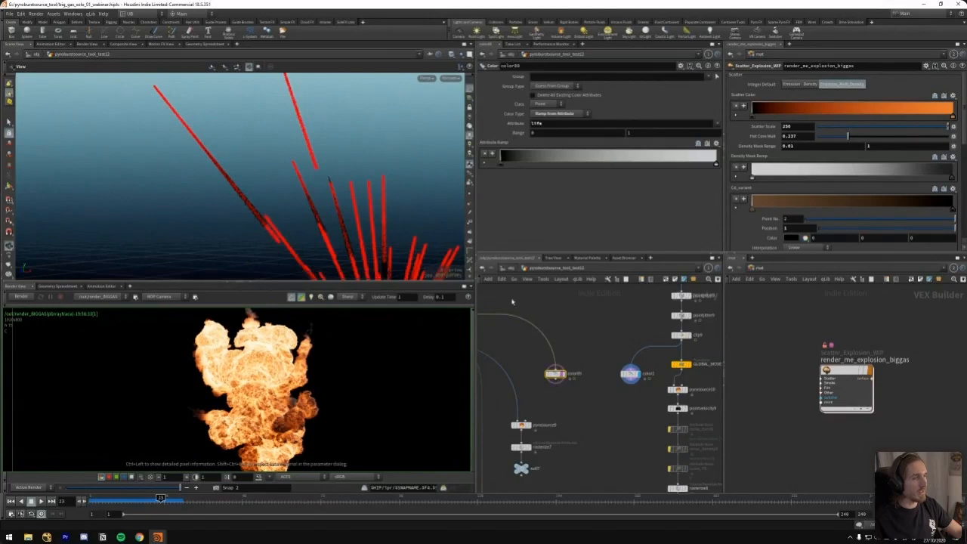
Switch the display between the red and life-coloured trails to compare them, ending on the life-coloured ones
key("r")
left_click_drag(586, 354, 538, 404)
key("r")
left_click_drag(626, 348, 595, 383)
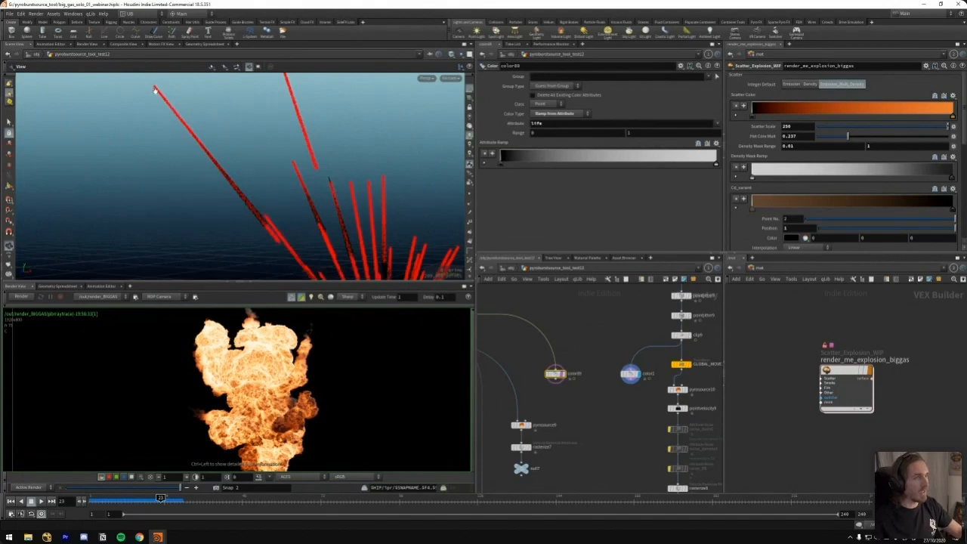
key("r")
left_click_drag(594, 349, 544, 393)
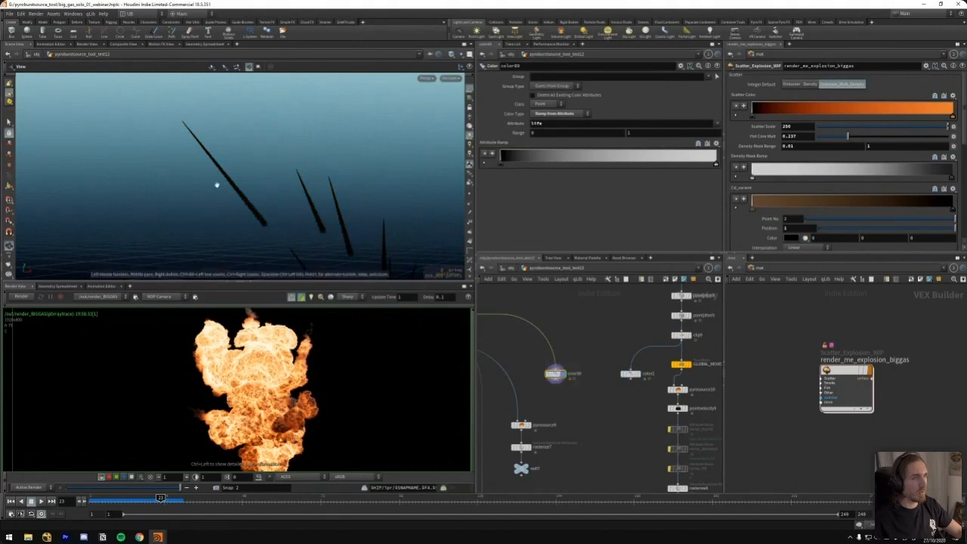
middle_click_drag(540, 307, 585, 331)
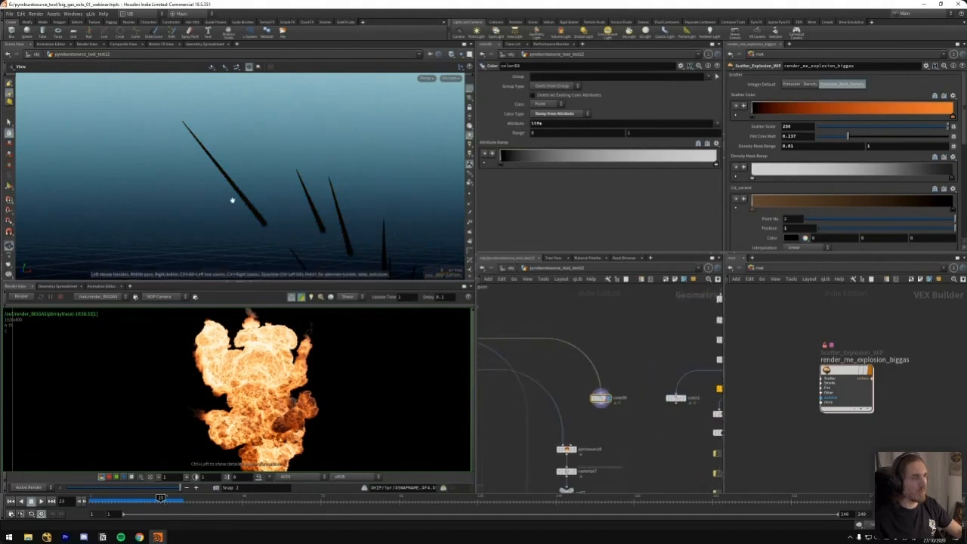
Display the pump branch's red-coloured trails again, scrub to frame 25, and compare them with a closer look at the rendered explosion
key("r")
left_click(674, 397)
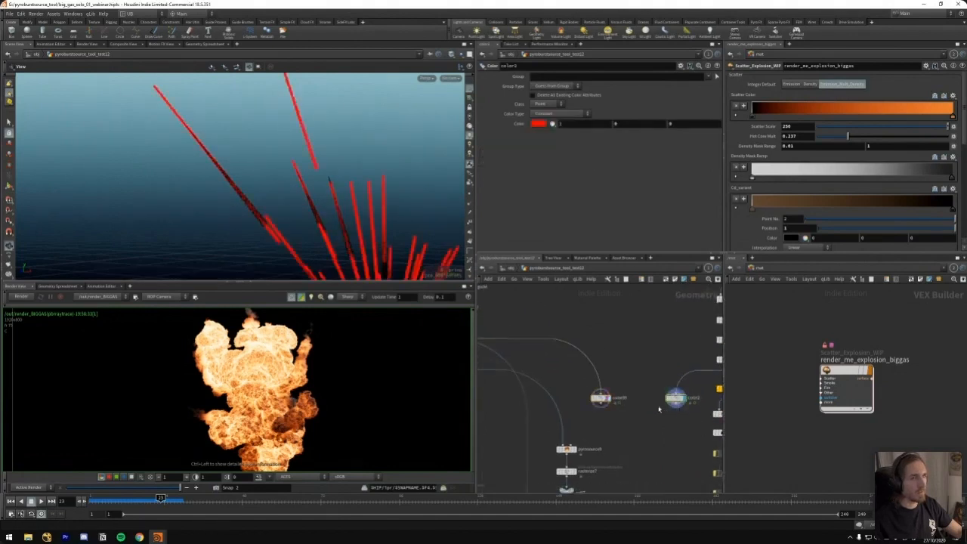
right_click_drag(279, 162, 255, 197)
mouse_move(162, 501)
left_mouse_down()
mouse_move(176, 500)
mouse_move(167, 500)
left_mouse_up()
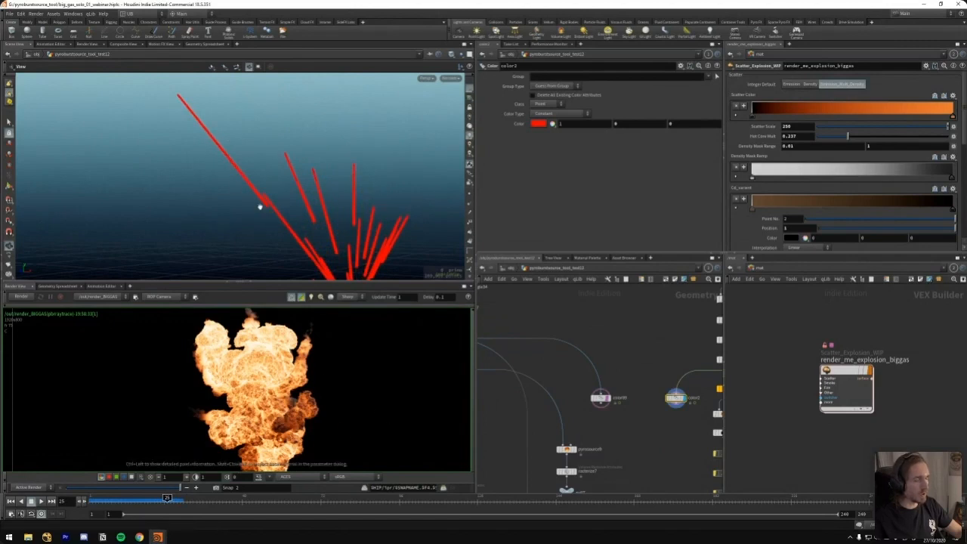
scroll(308, 368, "up", 3)
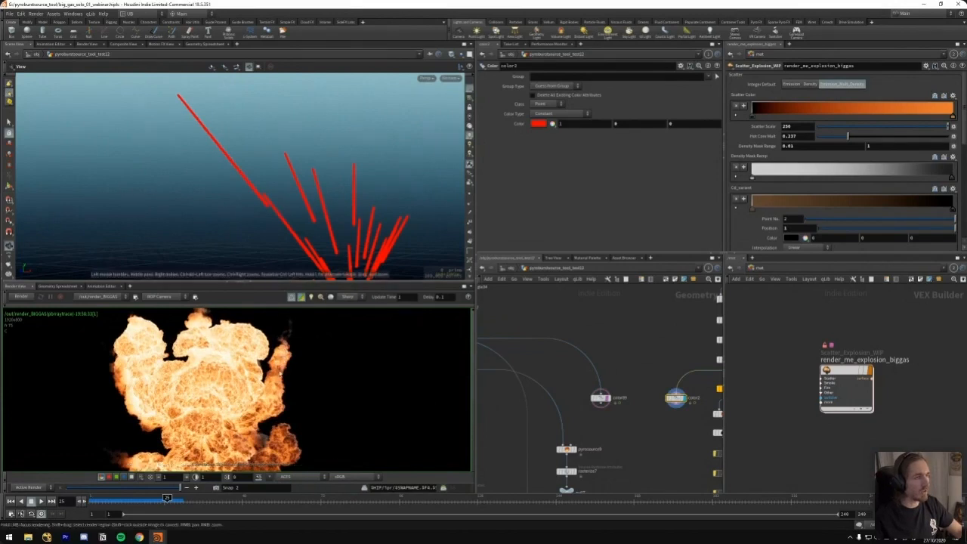
middle_click_drag(646, 324, 613, 331)
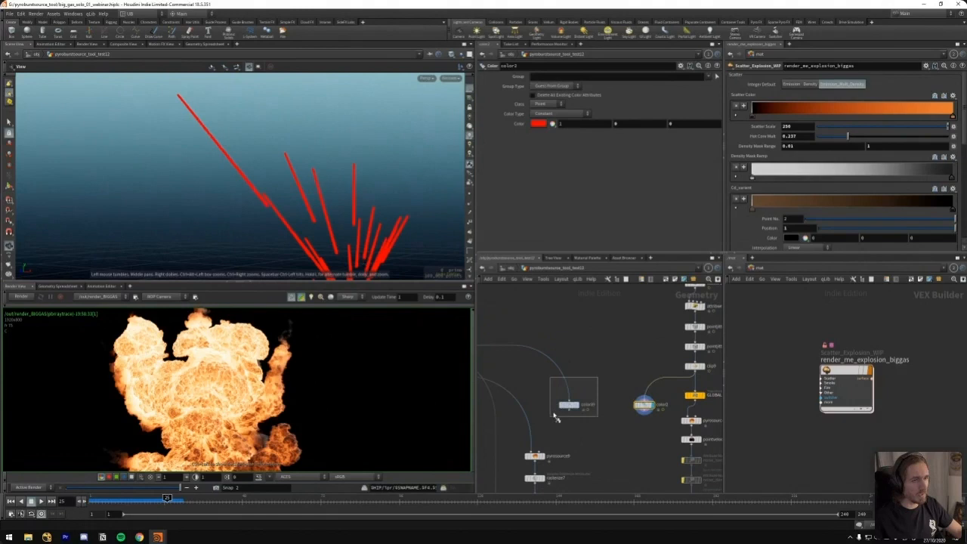
Display the life-coloured trails at frame 16 and inspect the whole burst from several angles
left_click(578, 405)
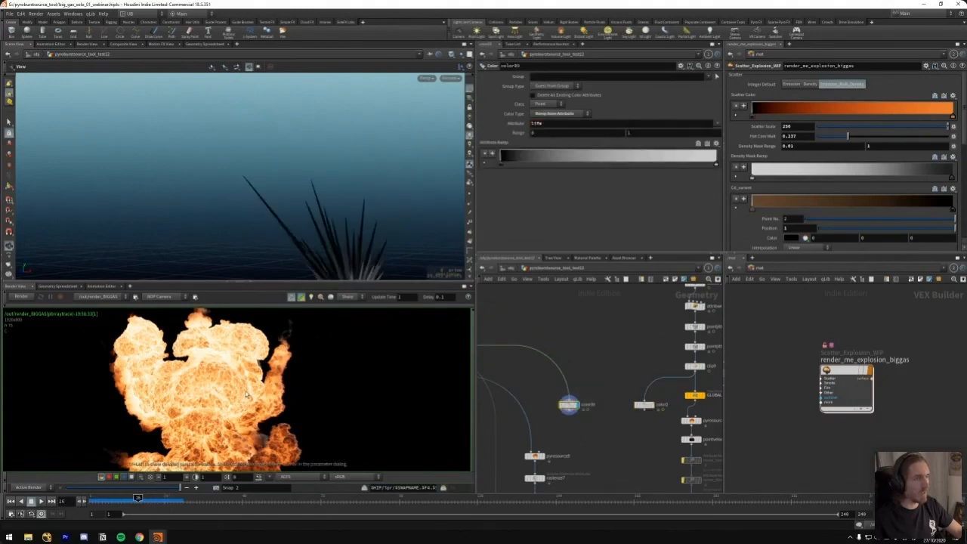
middle_click_drag(339, 235, 274, 171)
left_click_drag(274, 170, 288, 191)
middle_click_drag(287, 192, 277, 212)
mouse_move(237, 218)
left_mouse_down()
mouse_move(265, 227)
mouse_move(292, 216)
mouse_move(241, 223)
left_mouse_up()
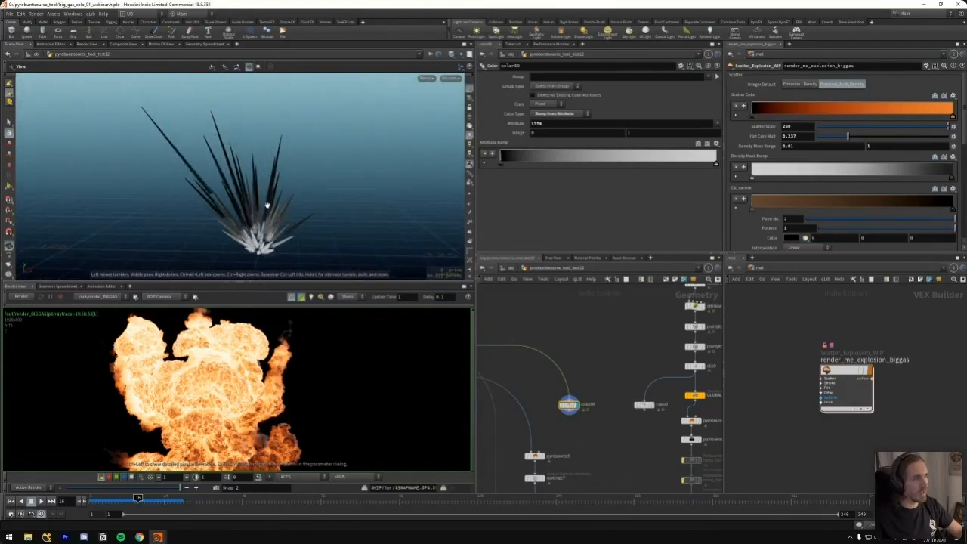
left_click_drag(280, 130, 276, 146)
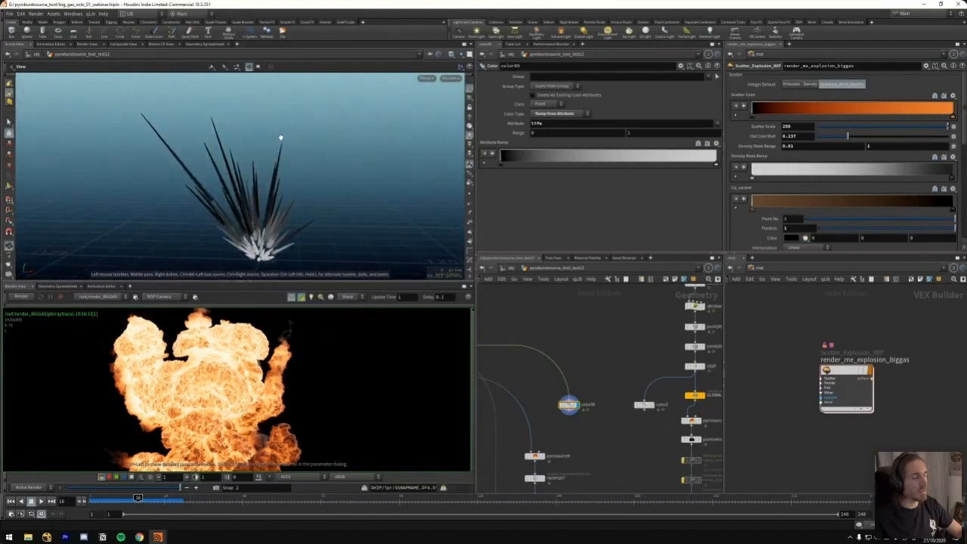
left_click_drag(294, 109, 276, 200)
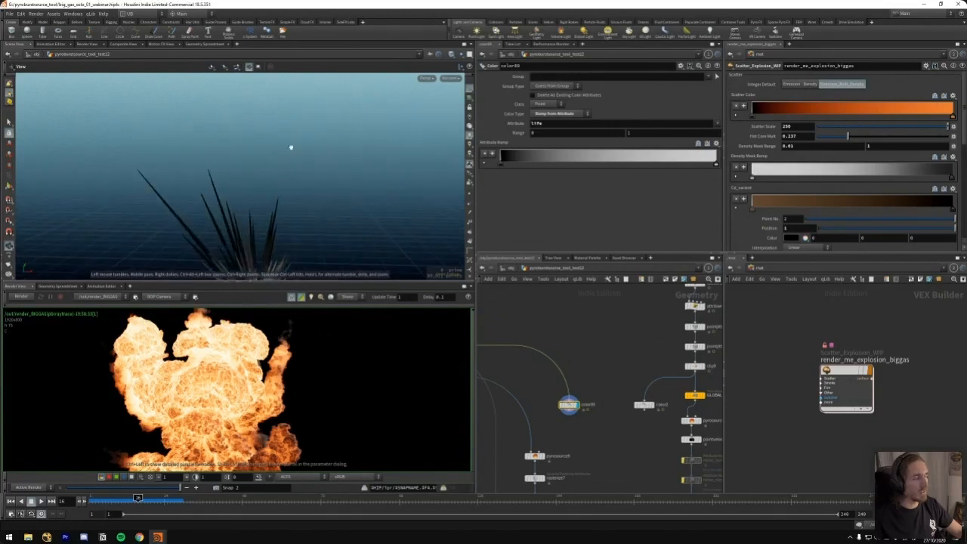
right_click_drag(271, 206, 247, 237)
middle_click_drag(246, 237, 259, 209)
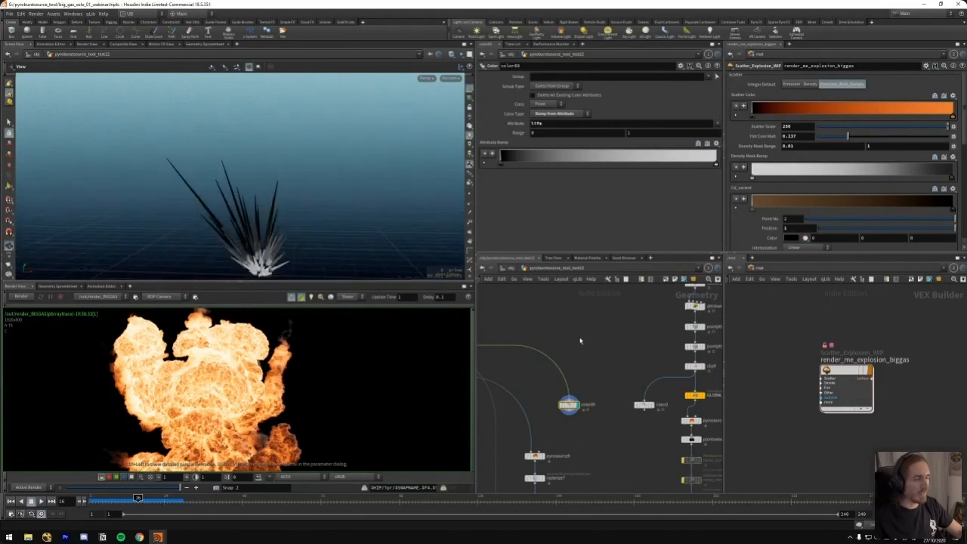
Switch the display back to the red-coloured trails and scrub to frame 19 to check the burst's shape
middle_click_drag(588, 375, 584, 345)
left_click_drag(283, 242, 286, 225)
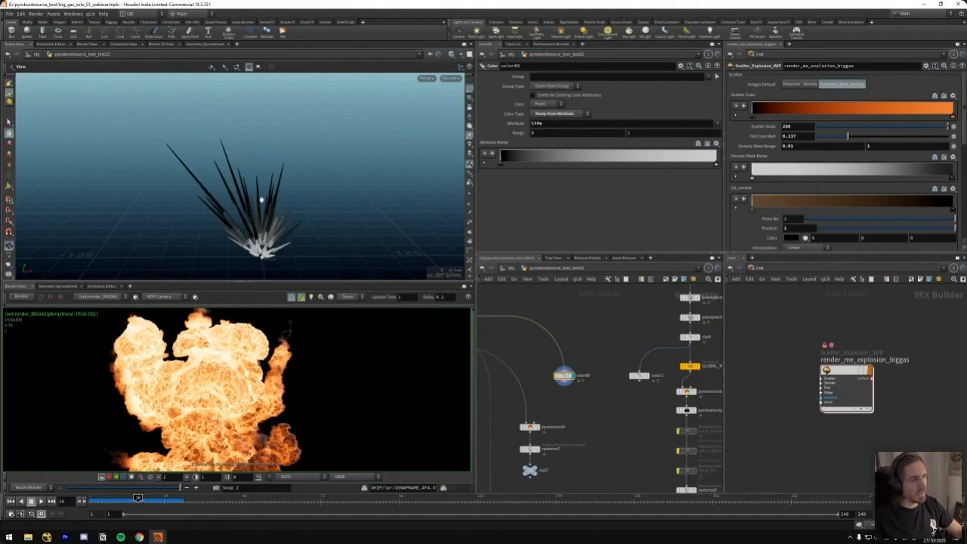
left_click_drag(613, 353, 640, 389)
key("r")
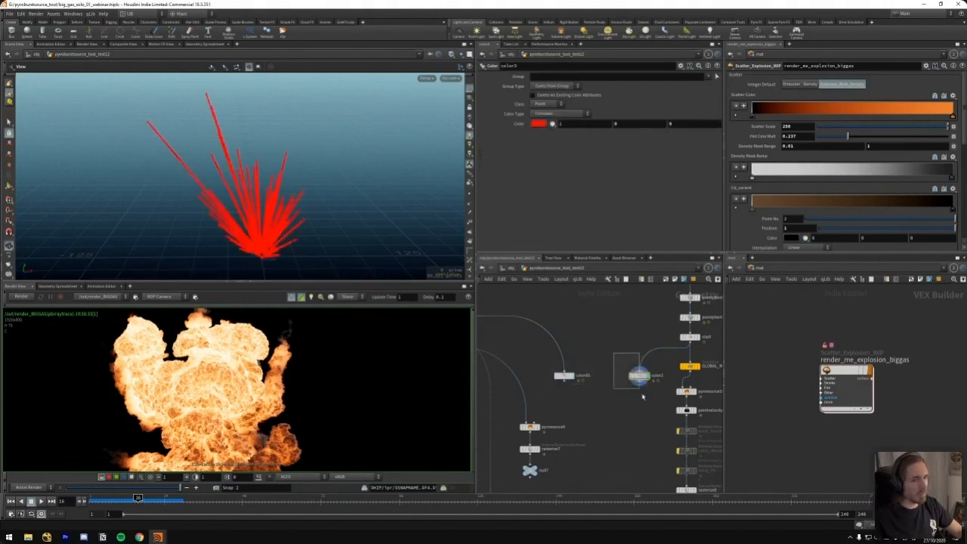
left_click_drag(117, 499, 147, 498)
scroll(558, 357, "down", 5)
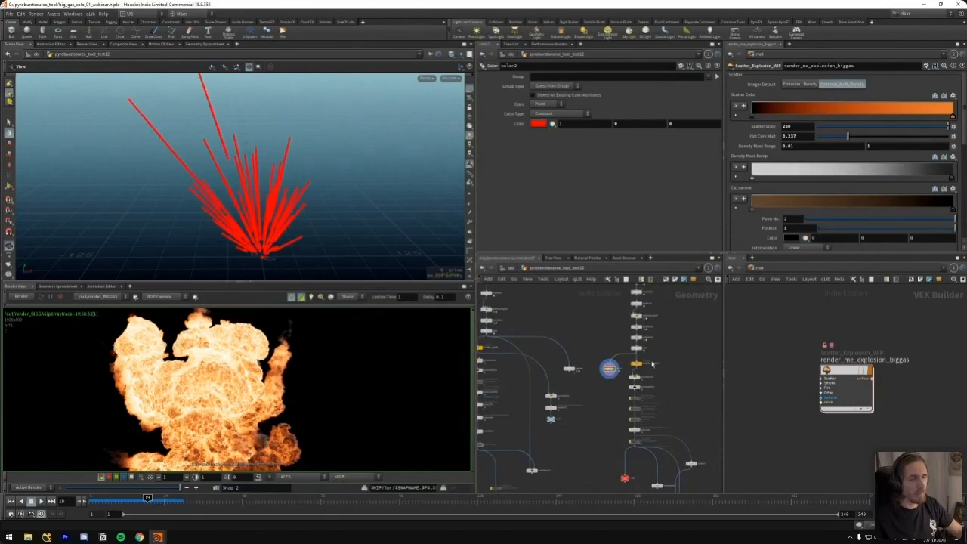
Display the rasterize node of the neighbouring branch and review its Pyro Source's divergence, velocity and burn attribute settings
scroll(601, 333, "down", 8)
double_click(537, 371)
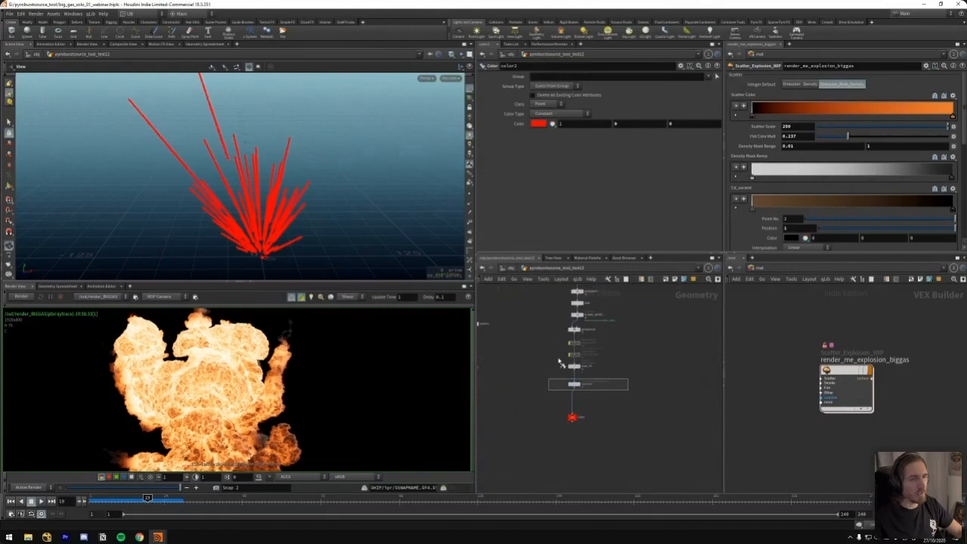
left_click(580, 385)
key("h")
key("ctrl+s")
left_click(563, 351)
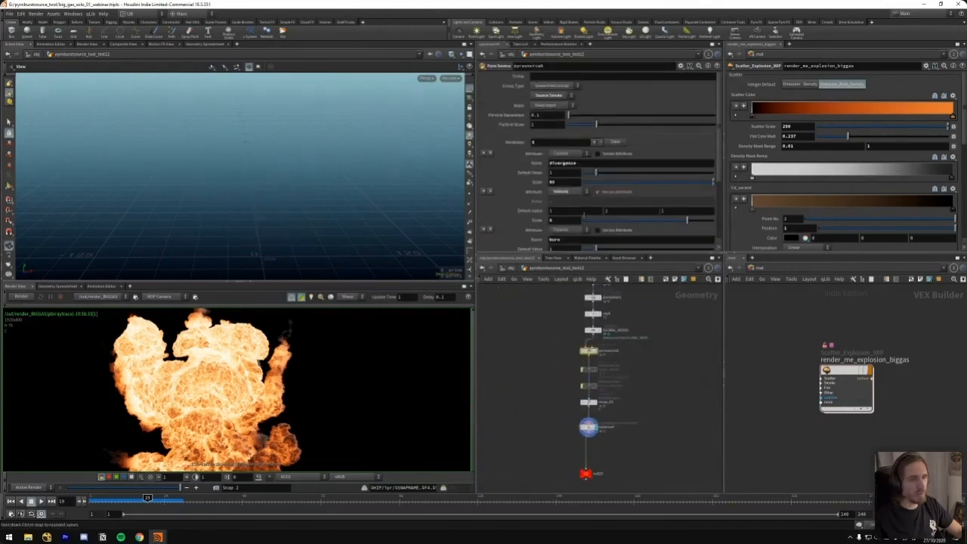
scroll(720, 167, "down", 2)
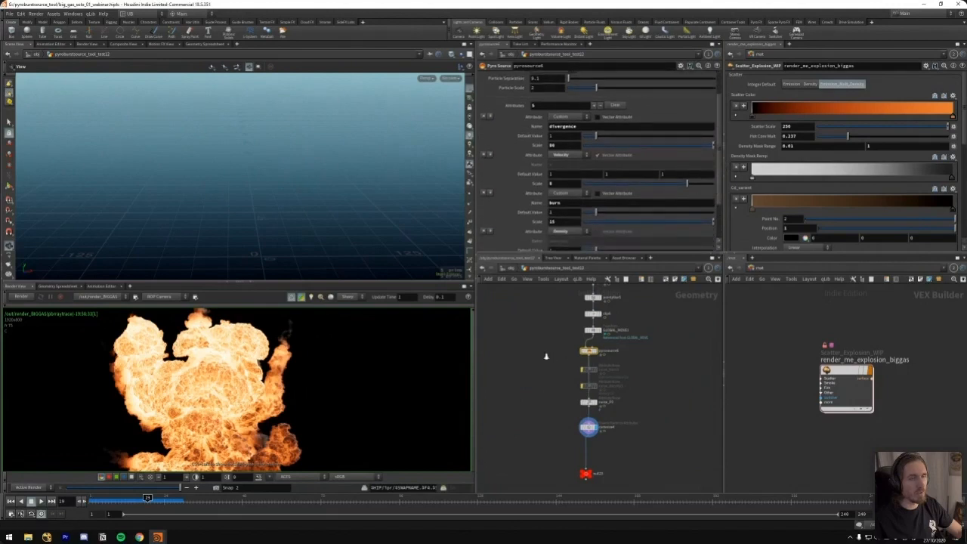
Display the red output null beneath the emitter branch's rasterize node
key("u")
scroll(555, 375, "up", 5)
middle_click_drag(555, 374, 590, 357)
key("r")
left_click_drag(510, 376, 584, 385)
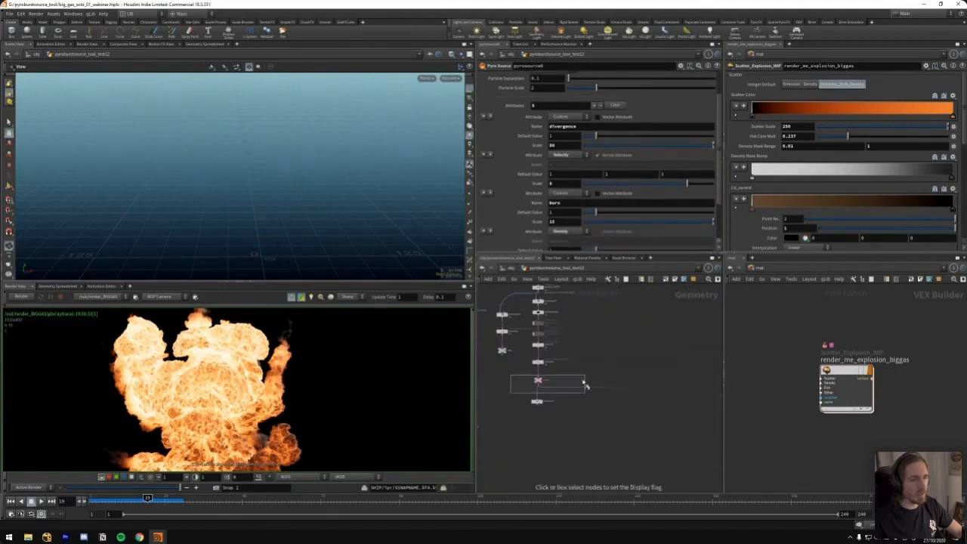
Scrub the rasterized volumes from the start of the timeline to frame 16 and inspect them from different angles
middle_click_drag(357, 248, 253, 189)
left_click_drag(253, 188, 158, 216)
left_click(94, 500)
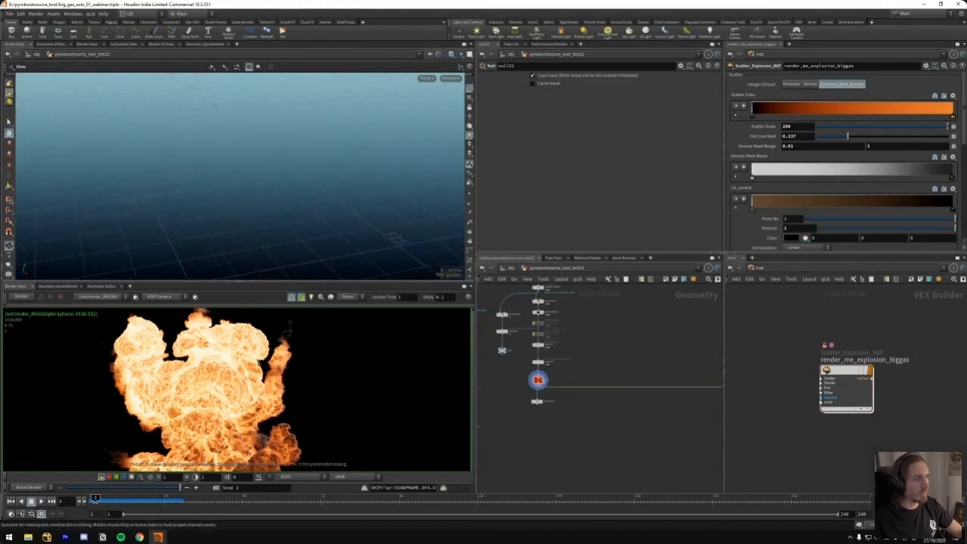
left_click_drag(125, 502, 152, 501)
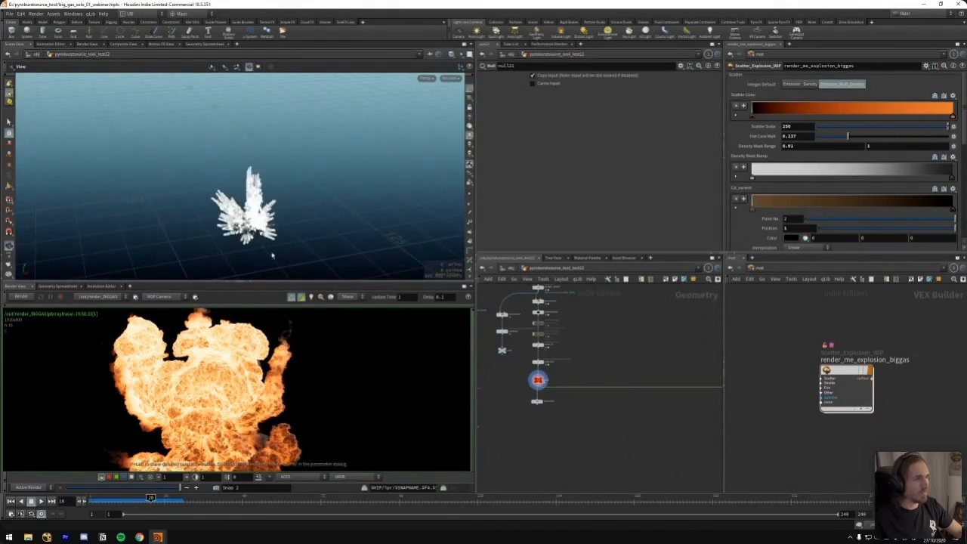
left_click_drag(272, 254, 276, 221)
left_click_drag(135, 501, 137, 500)
left_click_drag(304, 219, 329, 259)
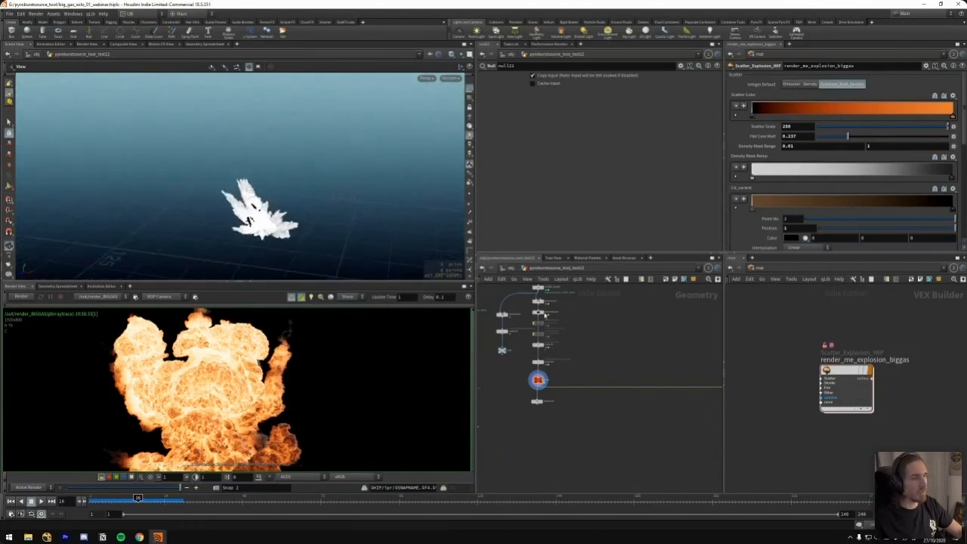
Compare the rasterized volumes of the two neighbouring branches by switching the display between their red output nulls
middle_click_drag(544, 314, 652, 279)
key("r")
left_click_drag(595, 382, 550, 414)
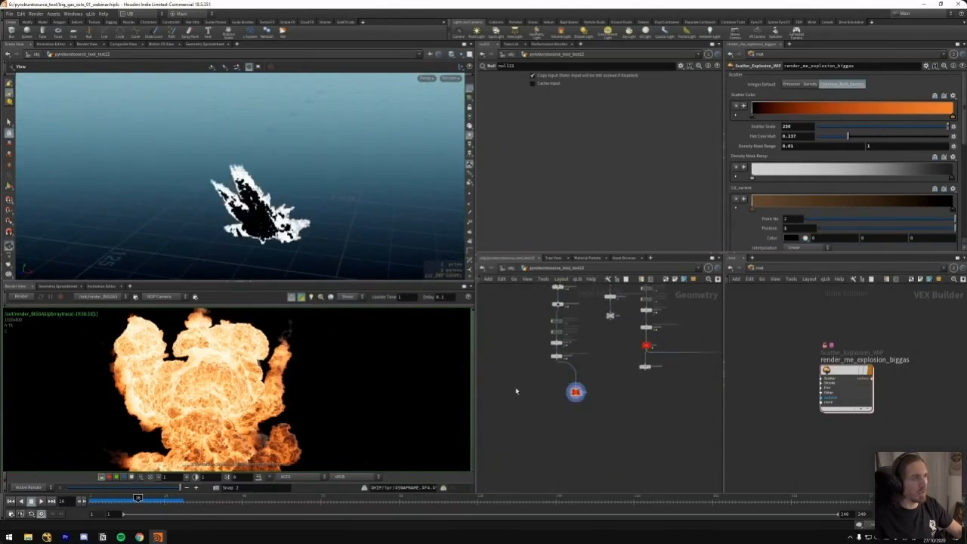
key("r")
left_click_drag(619, 353, 648, 373)
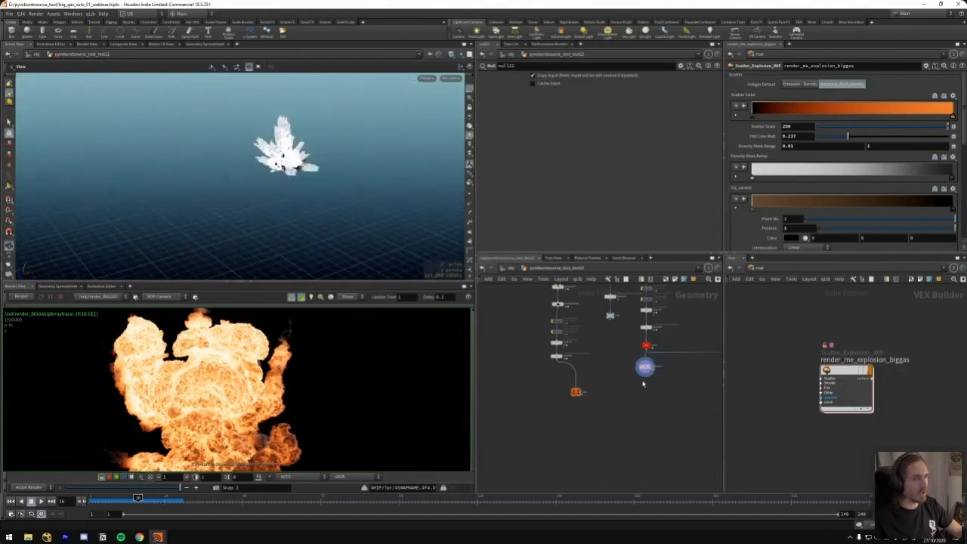
key("r")
left_click_drag(628, 341, 653, 356)
Scrub the first branch's output volumes to frame 18, then display the second branch's output null for comparison
middle_click_drag(619, 353, 602, 372)
key("r")
left_click_drag(584, 406, 550, 414)
left_click_drag(230, 215, 285, 254)
mouse_move(138, 498)
left_mouse_down()
mouse_move(153, 498)
mouse_move(131, 498)
mouse_move(144, 499)
left_mouse_up()
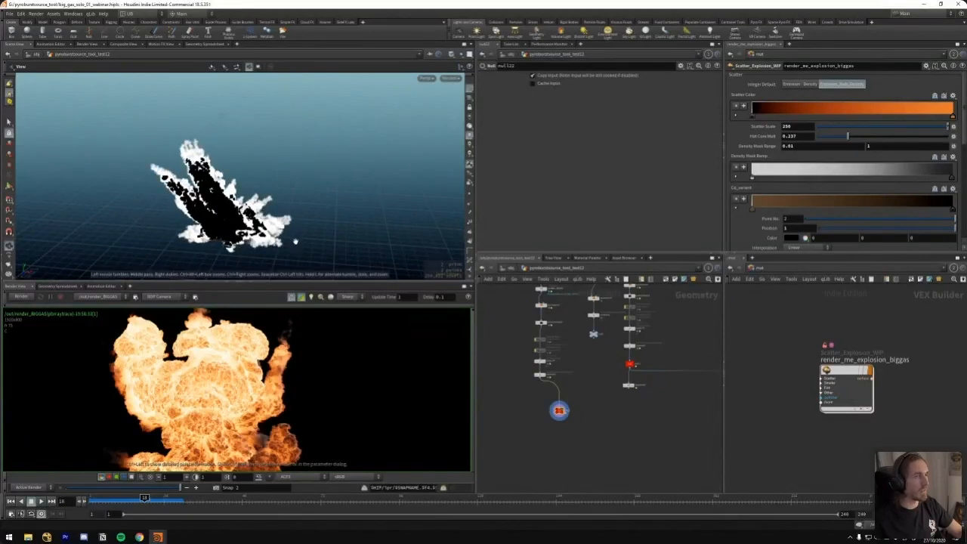
middle_click_drag(599, 374, 560, 377)
key("r")
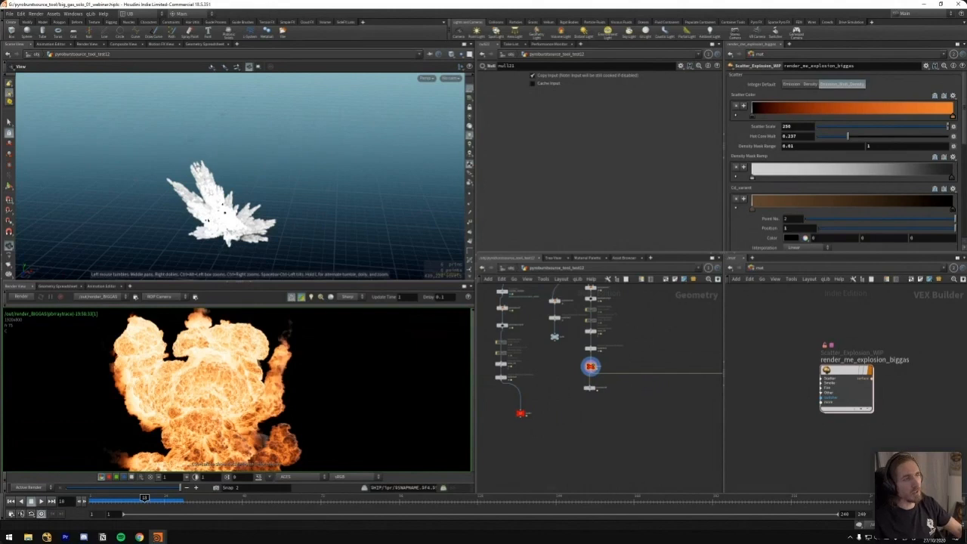
Look over the network's other emitter chains around the sim and sparks sections and the full explosion render
middle_click_drag(643, 351, 529, 395)
scroll(621, 355, "down", 7)
middle_click_drag(572, 360, 535, 390)
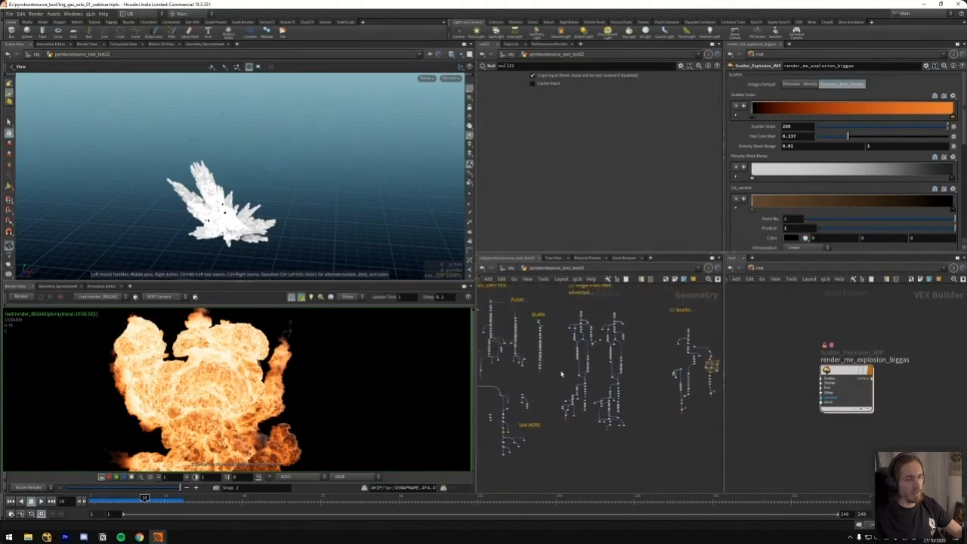
scroll(554, 380, "up", 4)
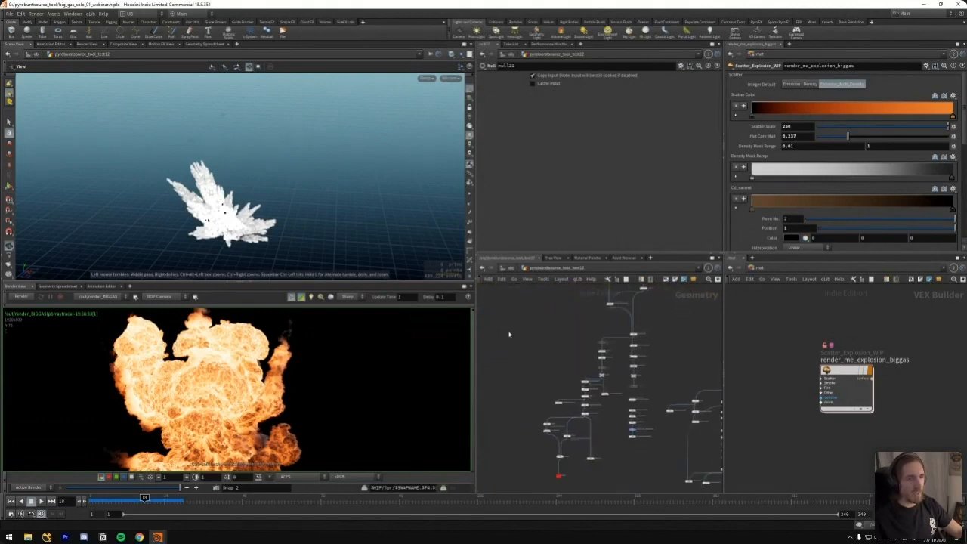
scroll(573, 359, "down", 3)
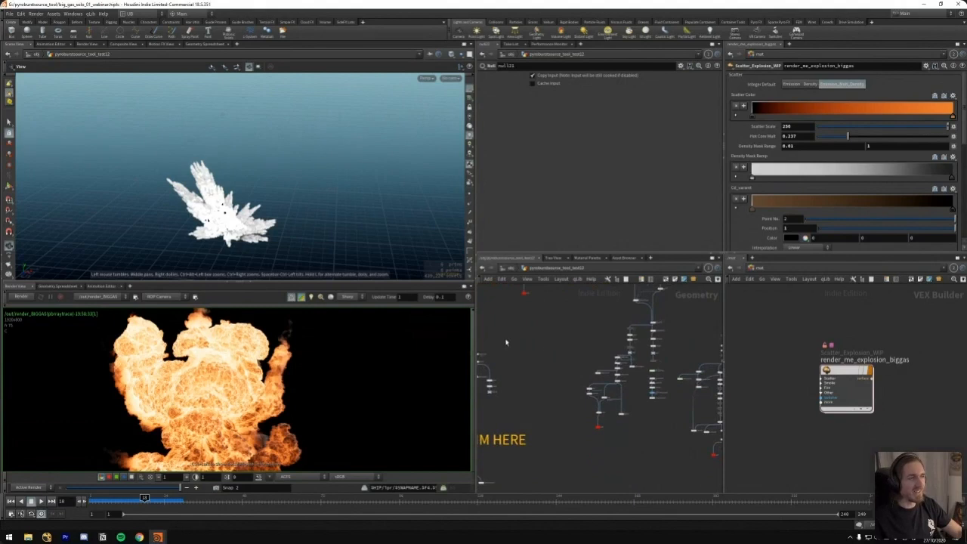
middle_click_drag(559, 355, 538, 344)
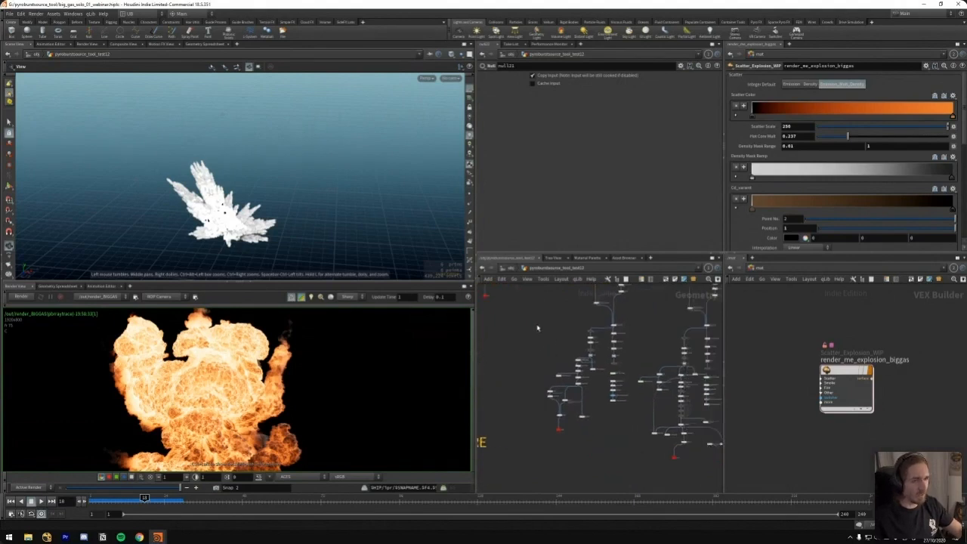
scroll(241, 380, "down", 3)
middle_click_drag(235, 387, 269, 376)
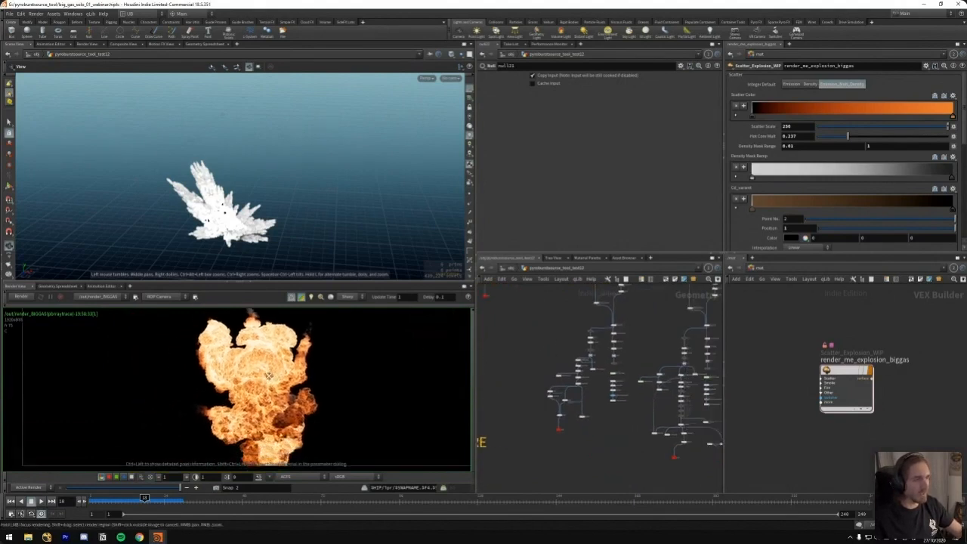
mouse_move(546, 330)
middle_mouse_down()
mouse_move(555, 327)
mouse_move(537, 330)
middle_mouse_up()
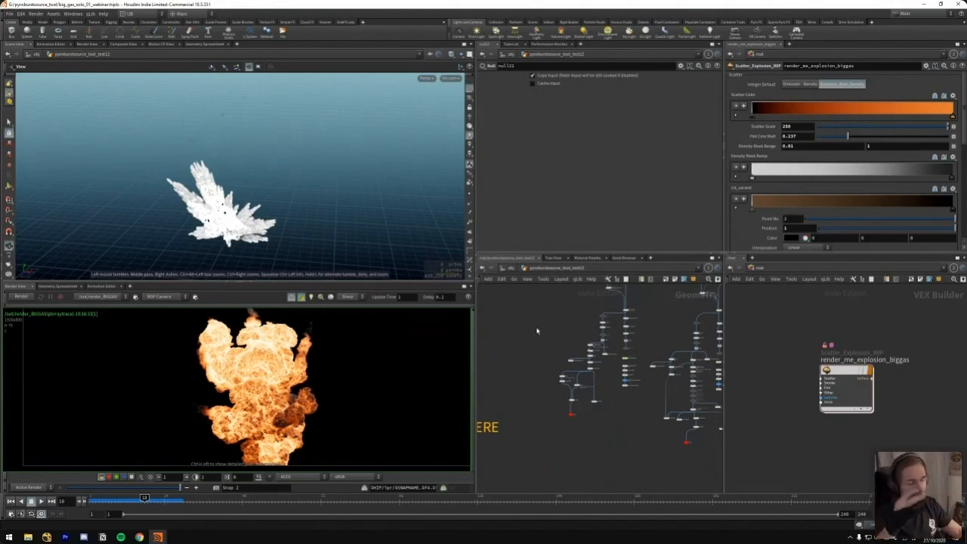
Display the red output null below the merge in the separate trails branch and inspect its volumes from further back
middle_click_drag(570, 310, 508, 384)
middle_click_drag(603, 314, 622, 332)
mouse_move(596, 412)
middle_mouse_down()
mouse_move(627, 315)
mouse_move(618, 356)
middle_mouse_up()
scroll(592, 401, "up", 4)
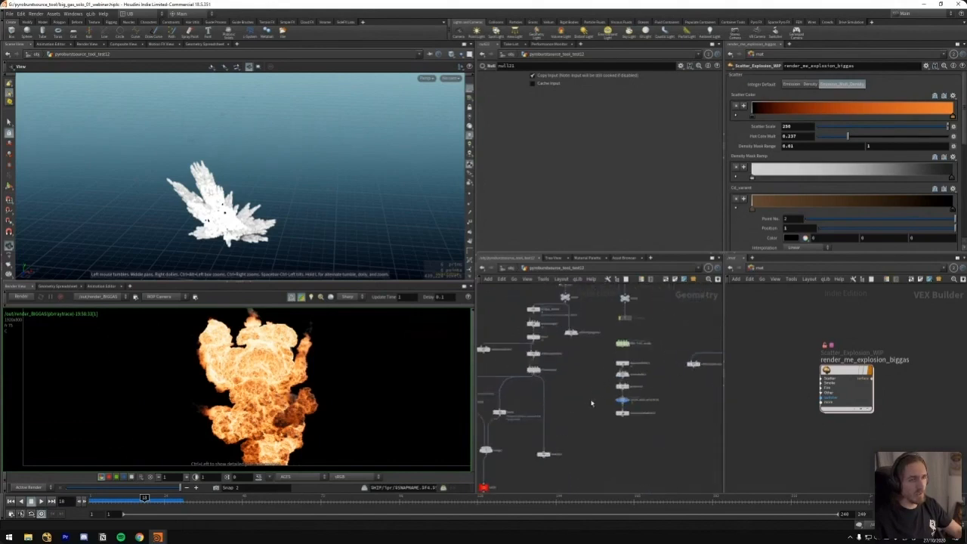
middle_click_drag(592, 401, 619, 341)
key("r")
left_click_drag(544, 411, 506, 438)
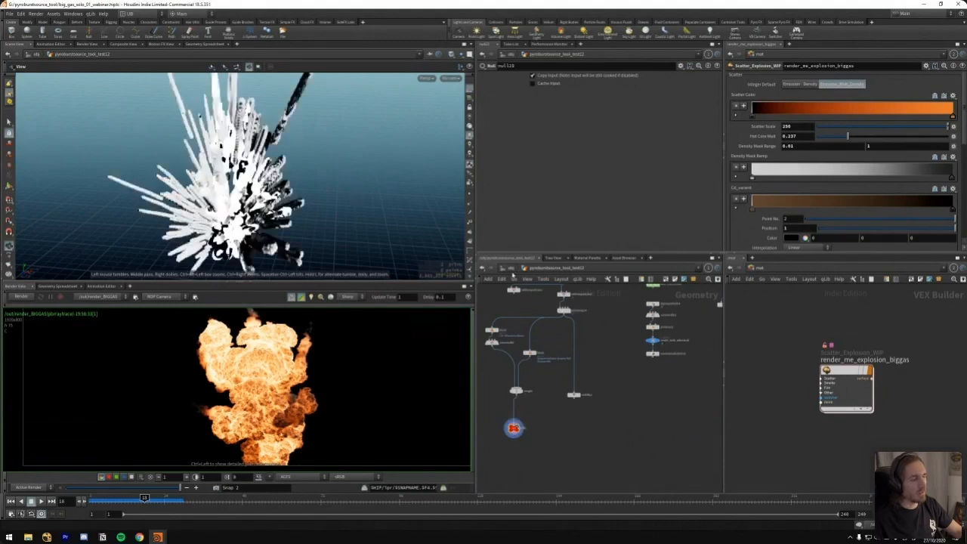
middle_click_drag(561, 419, 642, 395)
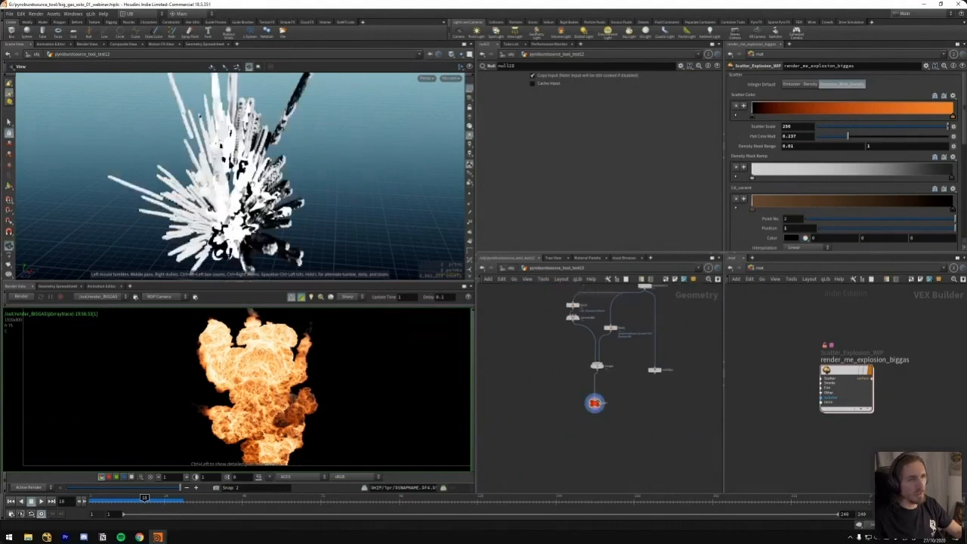
scroll(164, 232, "down", 5)
left_click_drag(164, 232, 159, 206)
Look over the network from the sim section across to the neighbouring emitter chains
scroll(577, 396, "up", 8)
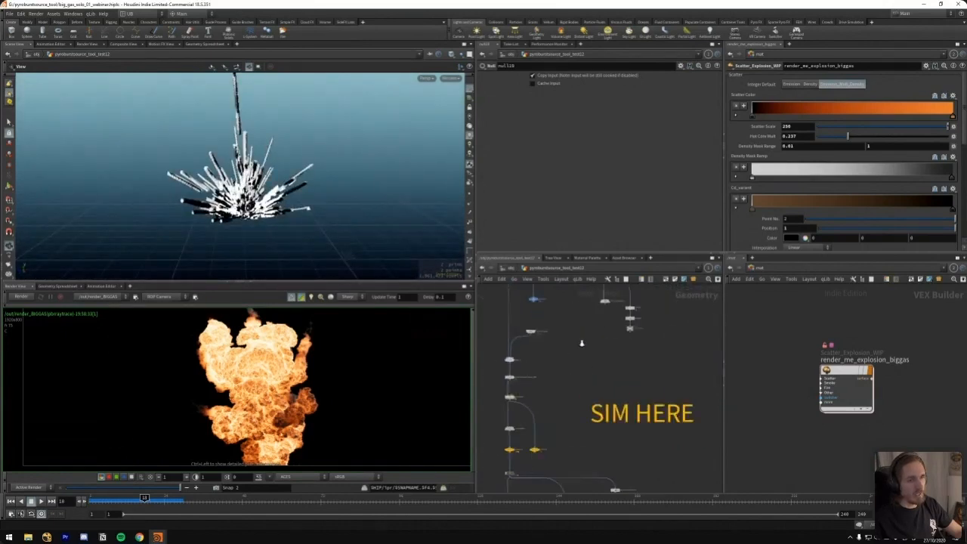
scroll(579, 355, "up", 4)
scroll(577, 403, "down", 6)
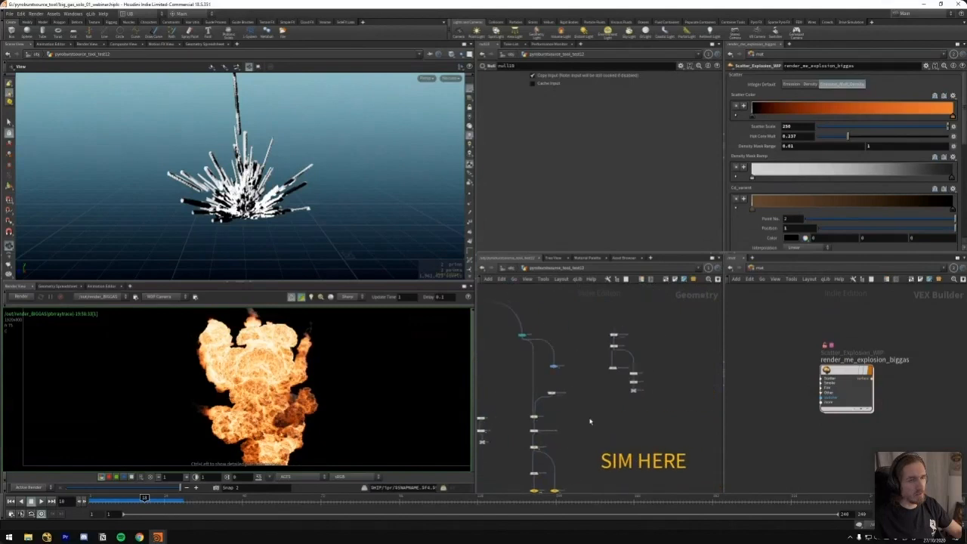
middle_click_drag(567, 424, 563, 361)
scroll(548, 373, "up", 5)
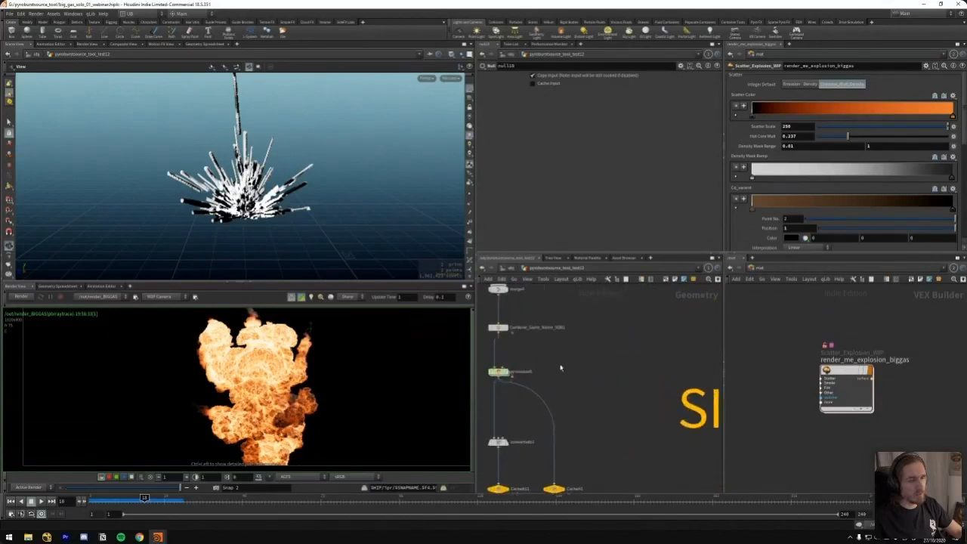
scroll(590, 391, "down", 3)
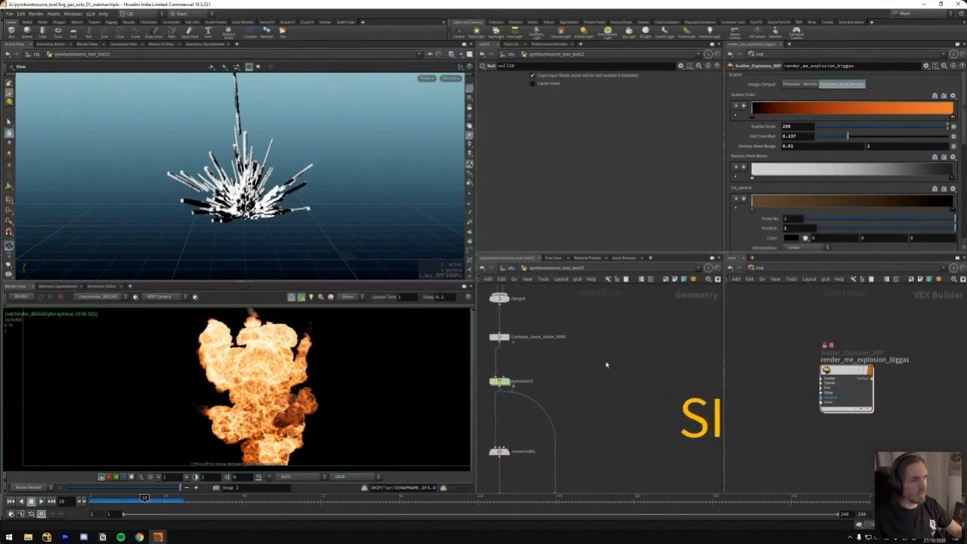
middle_click_drag(594, 357, 584, 375)
scroll(605, 347, "down", 4)
middle_click_drag(599, 342, 536, 367)
mouse_move(599, 415)
left_mouse_down()
mouse_move(603, 406)
mouse_move(590, 428)
left_mouse_up()
middle_click_drag(644, 375, 579, 393)
scroll(621, 390, "down", 4)
middle_click_drag(704, 360, 593, 410)
middle_click_drag(652, 391, 615, 359)
middle_click_drag(609, 295, 617, 425)
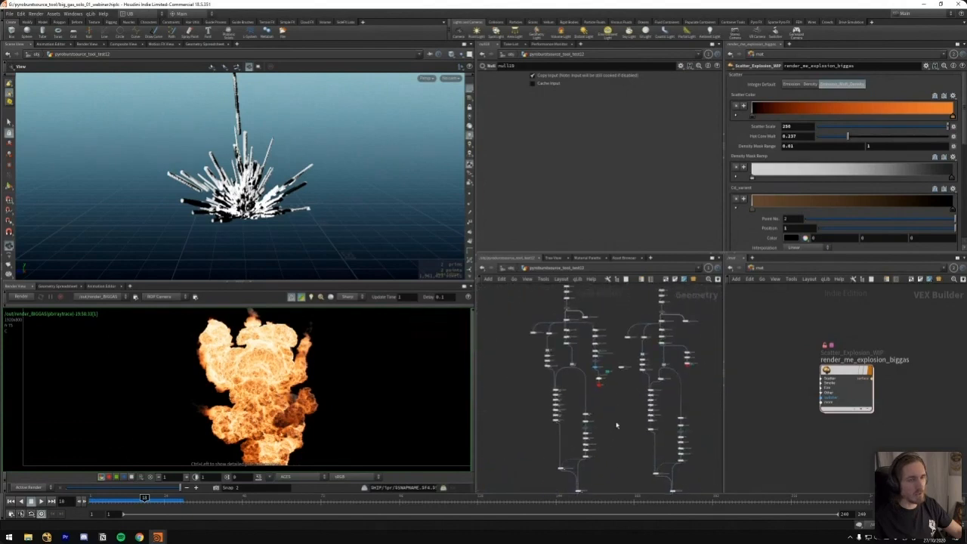
Display the RBD Bullet Solver in the trails branch and play its debris simulation from the first frame
scroll(586, 351, "up", 5)
middle_click_drag(559, 359, 588, 345)
key("r")
left_click_drag(583, 316, 530, 337)
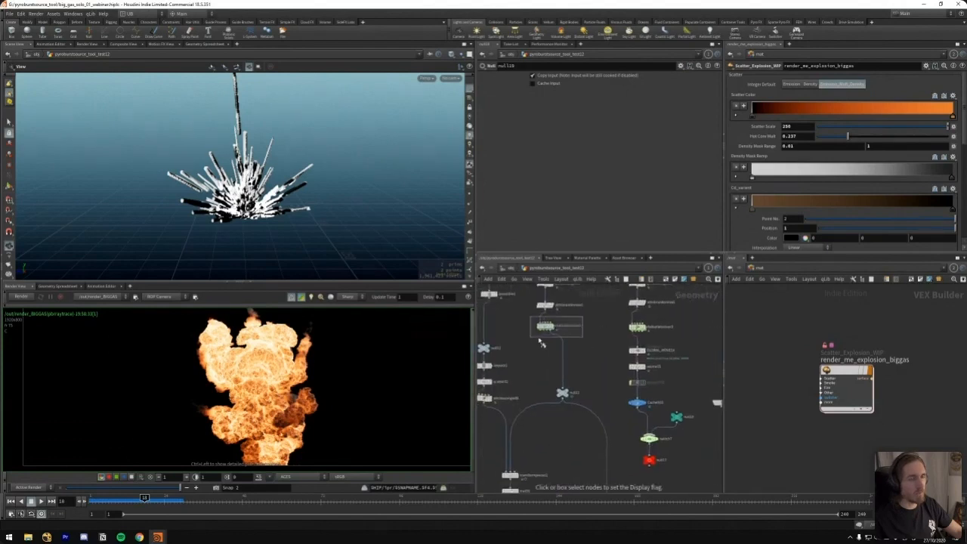
left_click_drag(310, 230, 261, 215)
scroll(249, 219, "up", 3)
middle_click_drag(237, 226, 256, 210)
left_click_drag(256, 209, 306, 229)
key("ctrl+Up")
key("Up")
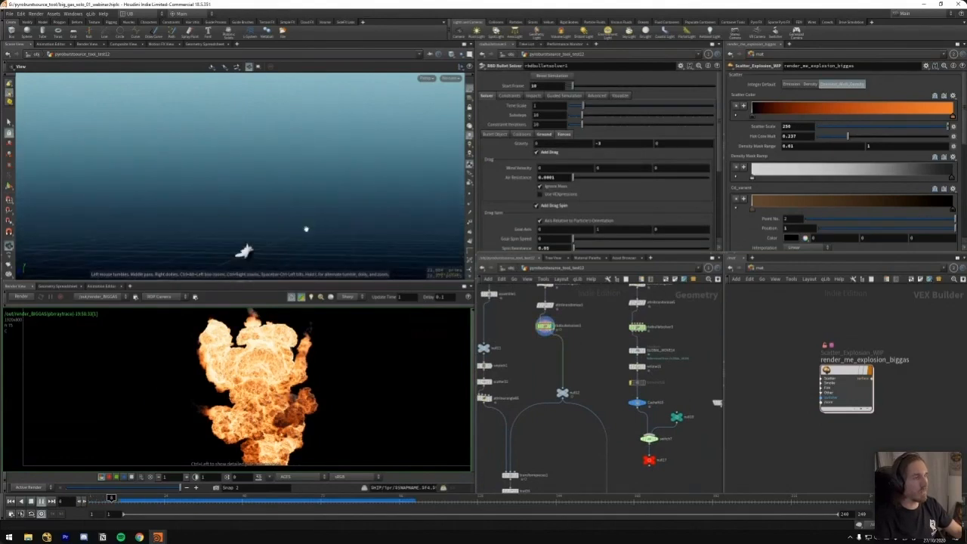
left_click_drag(306, 229, 279, 219)
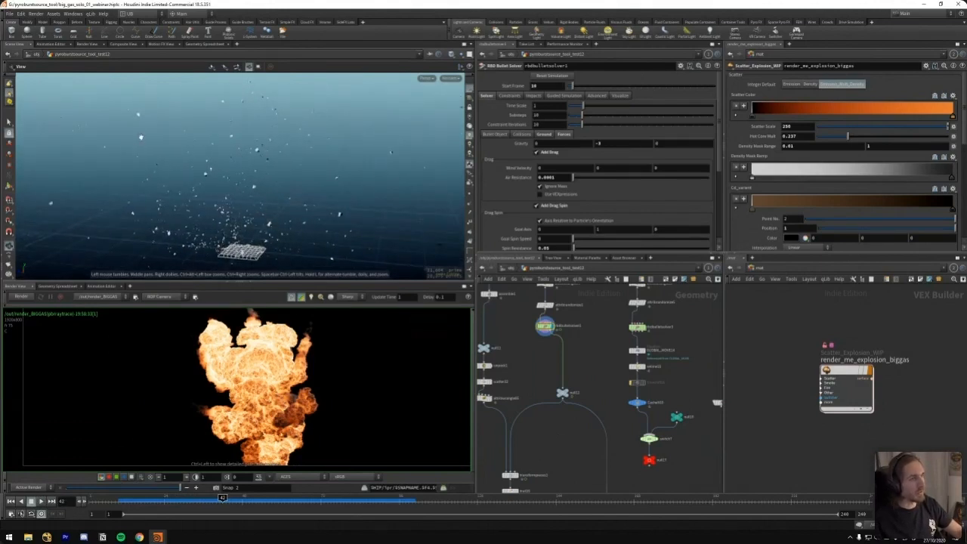
Inspect the flying debris from closer up and scrub the simulation to frame 33
left_click_drag(268, 221, 215, 215)
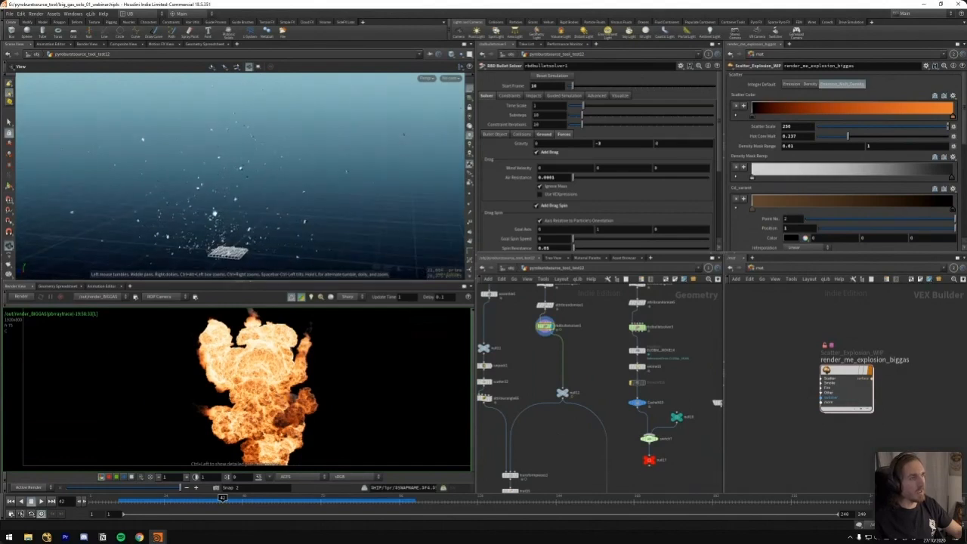
scroll(212, 222, "up", 4)
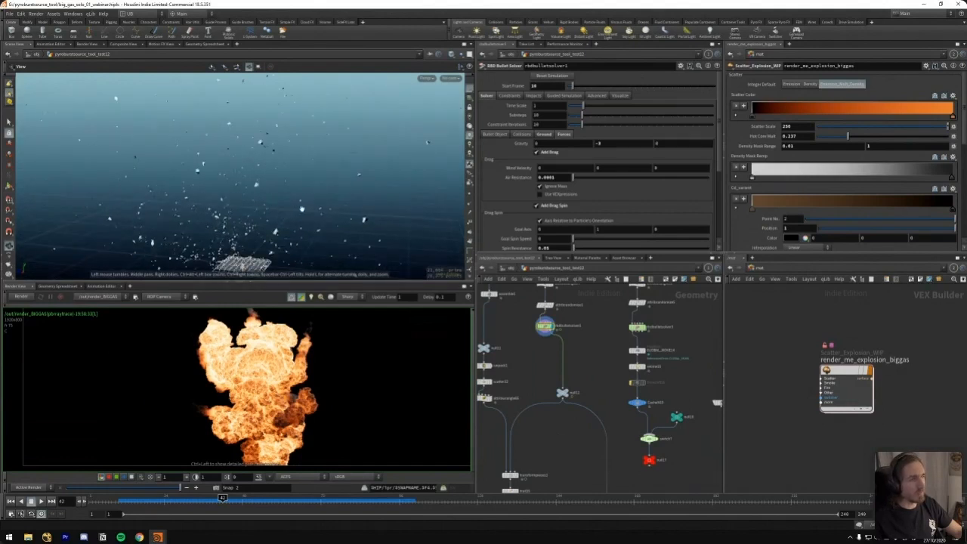
middle_click_drag(331, 238, 303, 241)
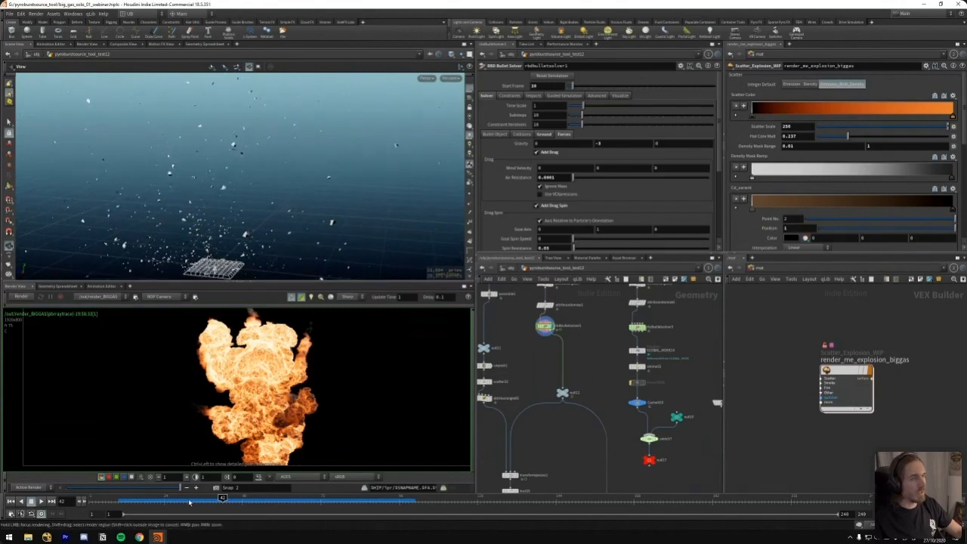
mouse_move(190, 502)
left_mouse_down()
mouse_move(155, 501)
mouse_move(226, 499)
mouse_move(194, 498)
left_mouse_up()
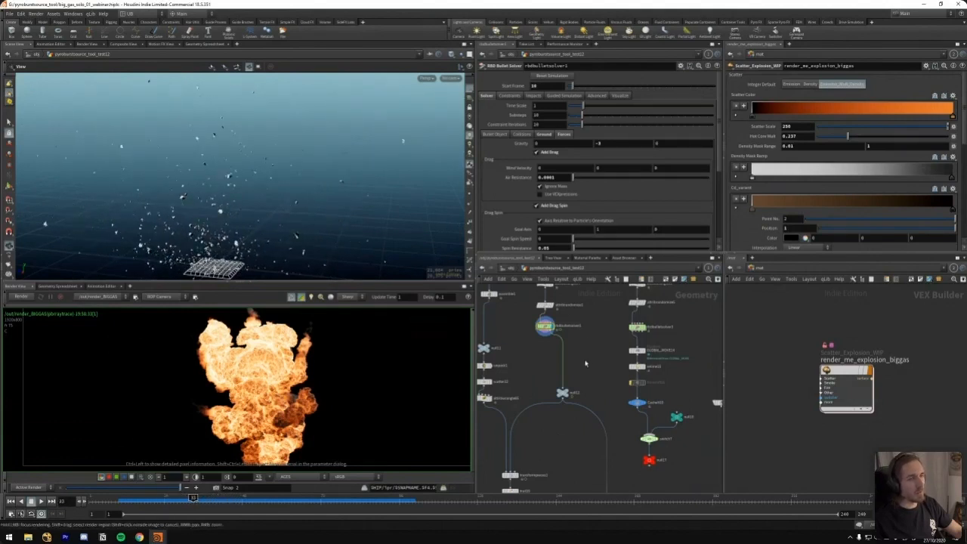
Display the Attribute VOP above the fracture nodes and inspect the deformed source shape
middle_click_drag(559, 290, 561, 370)
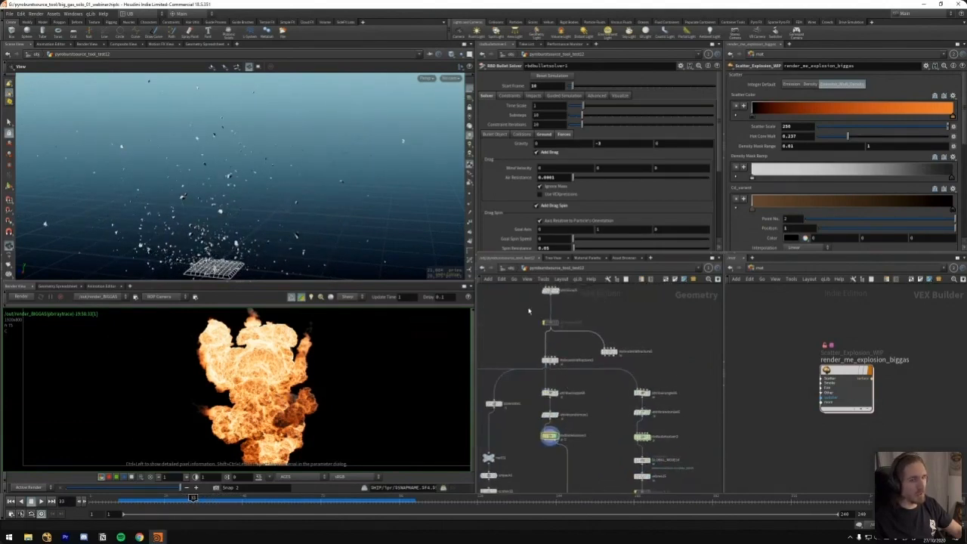
middle_click_drag(529, 311, 527, 372)
left_click(555, 351)
middle_click_drag(316, 239, 333, 190)
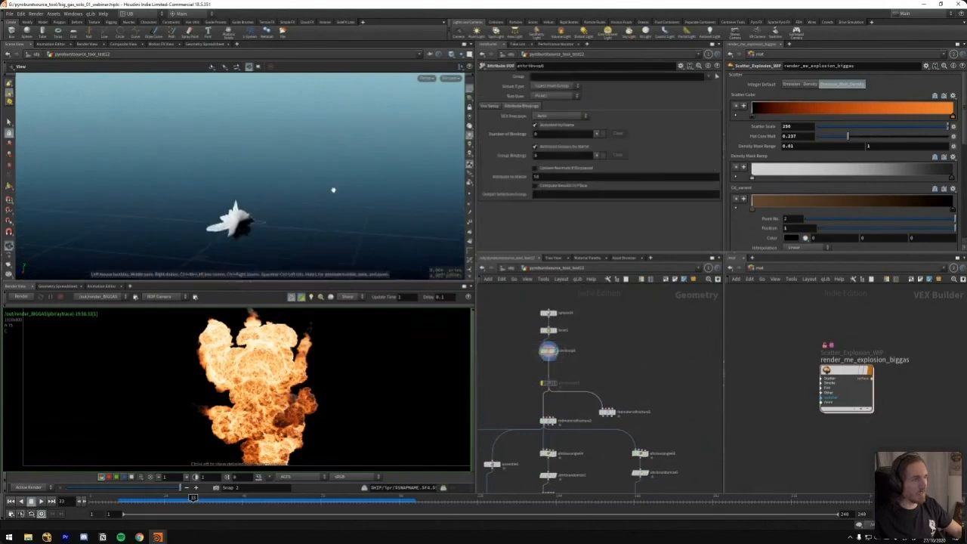
Compare the RBD Material Fracture and Bullet Solver results and check the Attribute Randomize settings between them
left_click(555, 420)
middle_click_drag(534, 453, 532, 367)
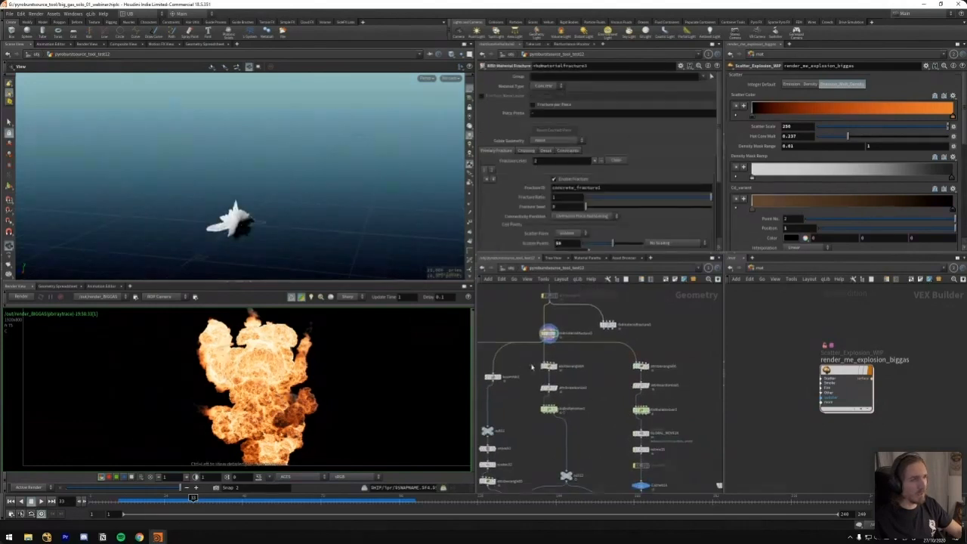
left_click(557, 408)
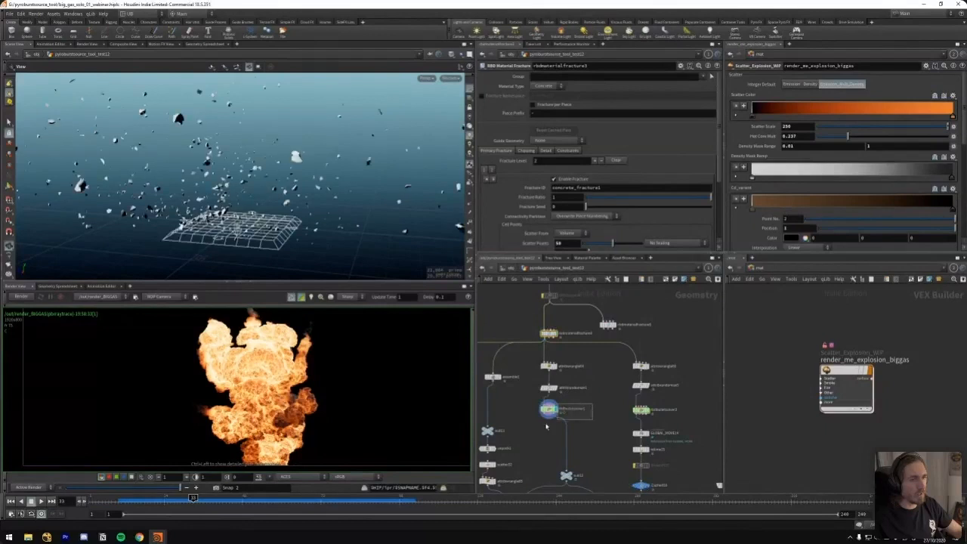
left_click(548, 365)
left_click(550, 387)
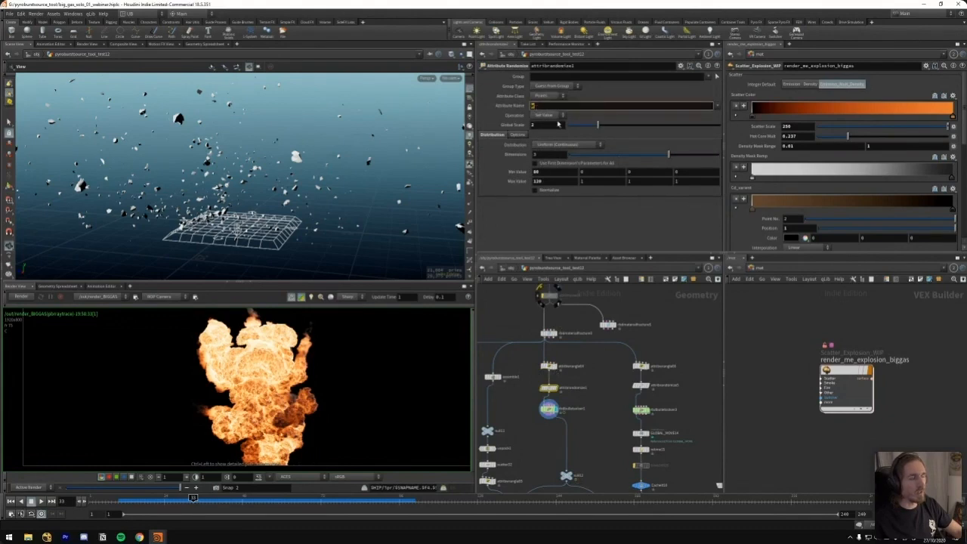
Display the Attribute VOP of the source shape, look inside its VOP network and return to the geometry level
middle_click_drag(517, 313, 526, 350)
left_click(552, 327)
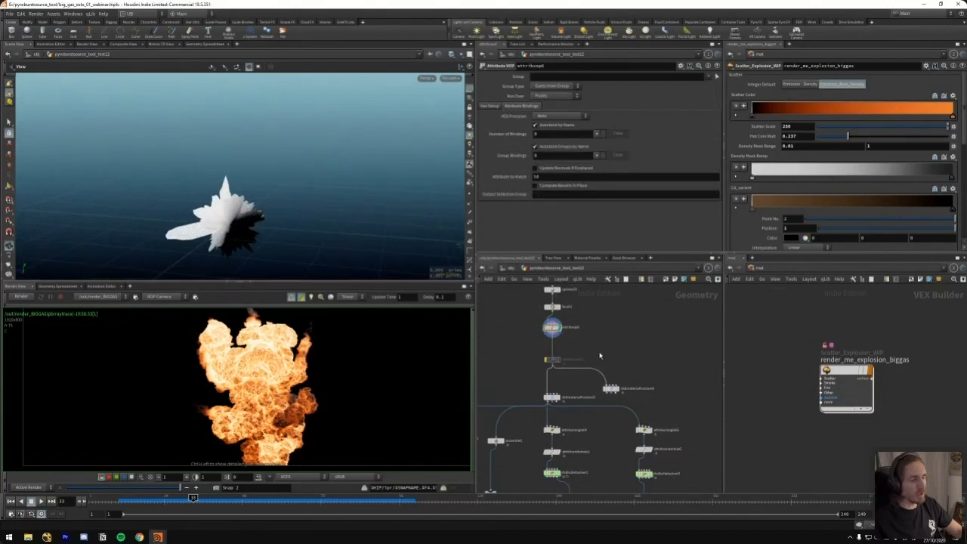
double_click(552, 327)
scroll(618, 322, "up", 3)
middle_click_drag(551, 345, 646, 316)
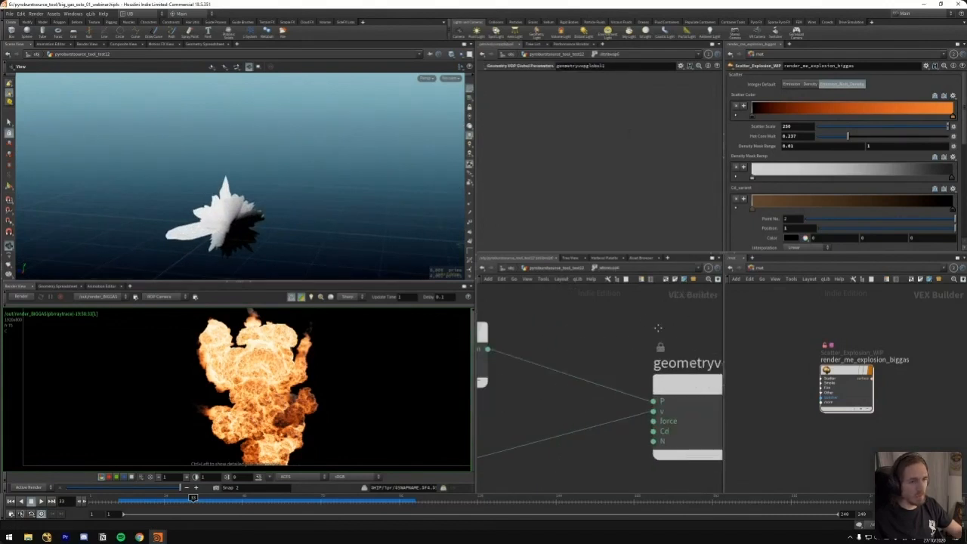
scroll(647, 317, "down", 6)
key("u")
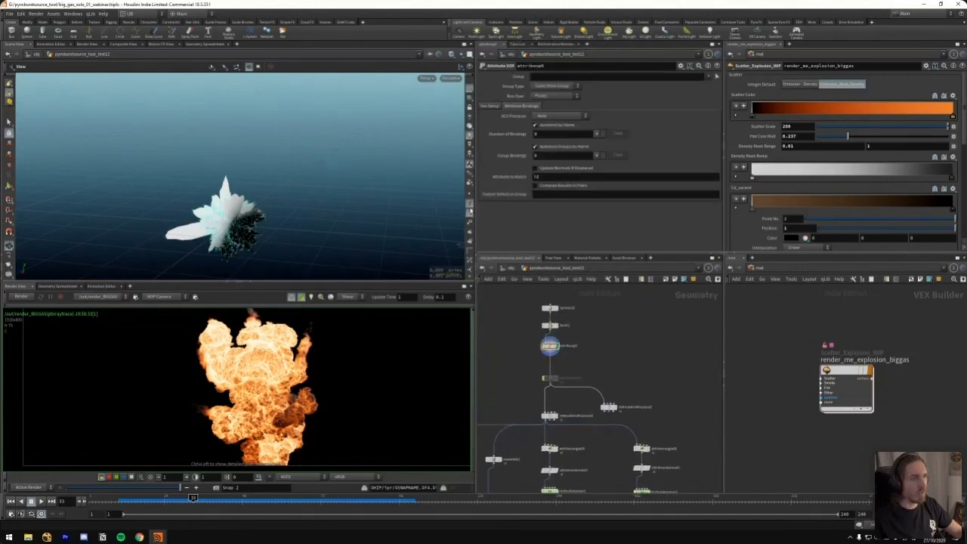
Inspect the spiky source shape up close with its point vectors shown, and view it again without them
scroll(330, 205, "up", 5)
left_click_drag(330, 205, 421, 218)
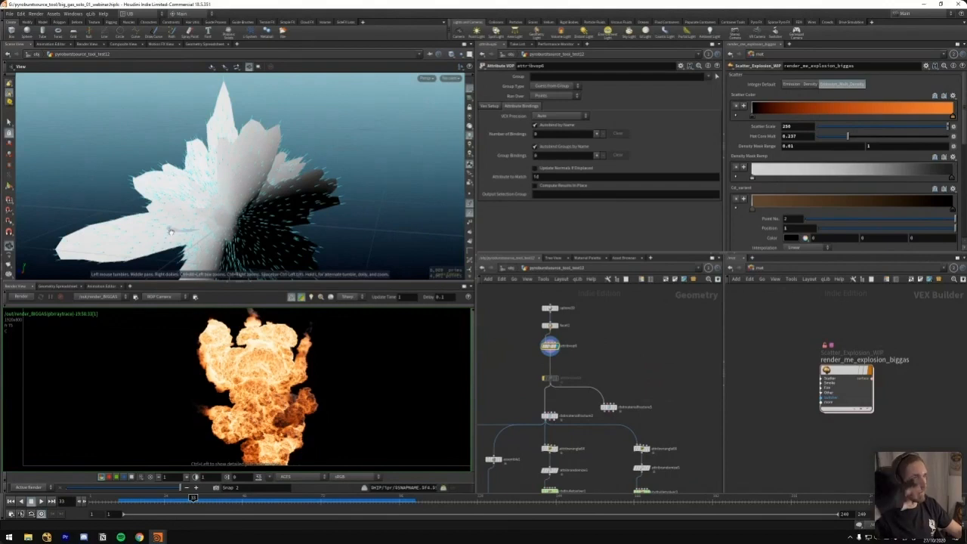
scroll(318, 198, "down", 10)
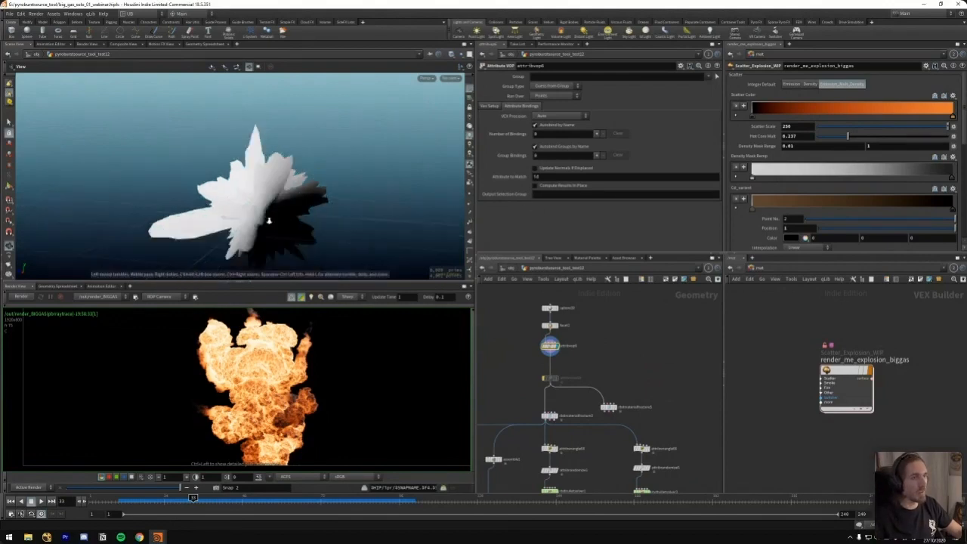
middle_click_drag(318, 198, 242, 221)
Display the RBD Bullet Solver again and scrub its debris to frame 27
middle_click_drag(578, 449, 588, 368)
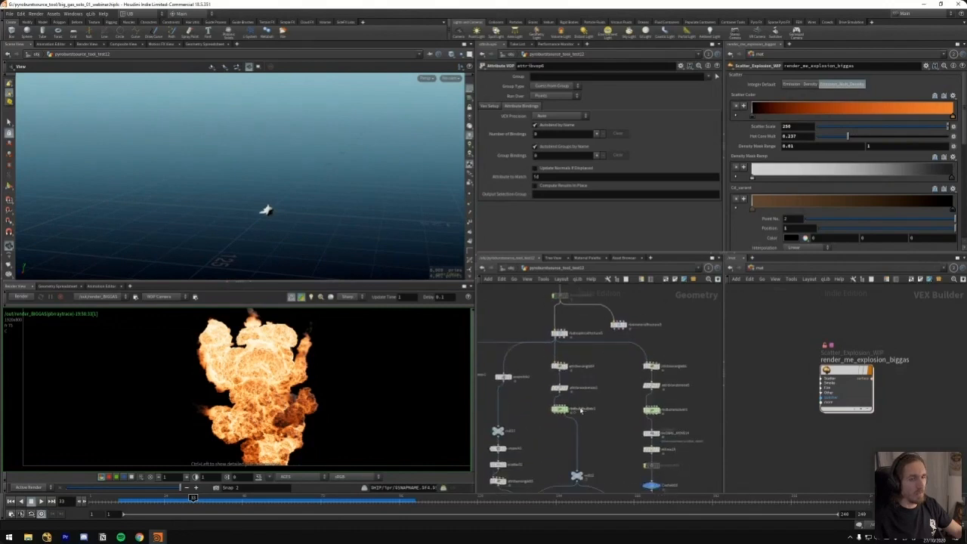
left_click(566, 409)
middle_click_drag(311, 201, 293, 236)
scroll(293, 235, "up", 5)
left_click_drag(293, 236, 262, 242)
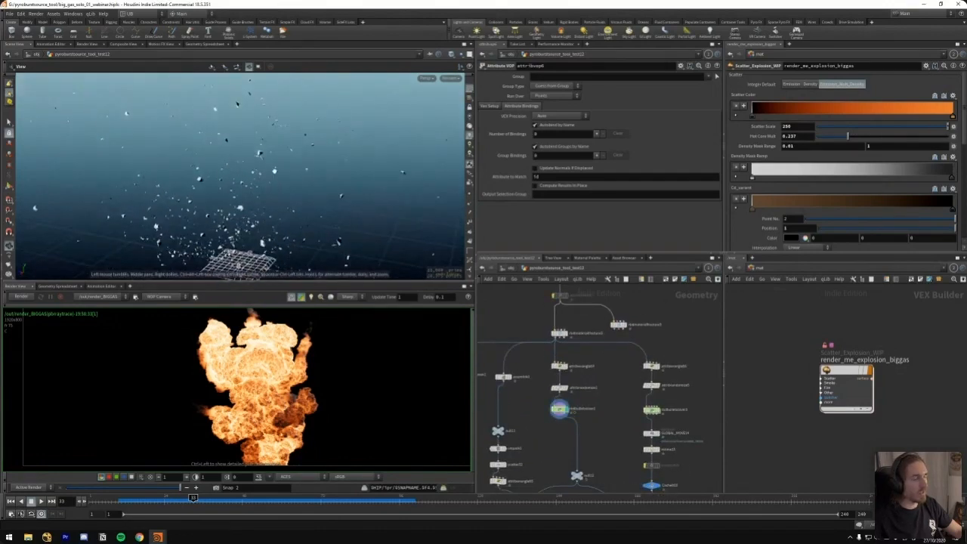
mouse_move(189, 500)
left_mouse_down()
mouse_move(162, 500)
mouse_move(238, 499)
mouse_move(135, 500)
mouse_move(174, 498)
left_mouse_up()
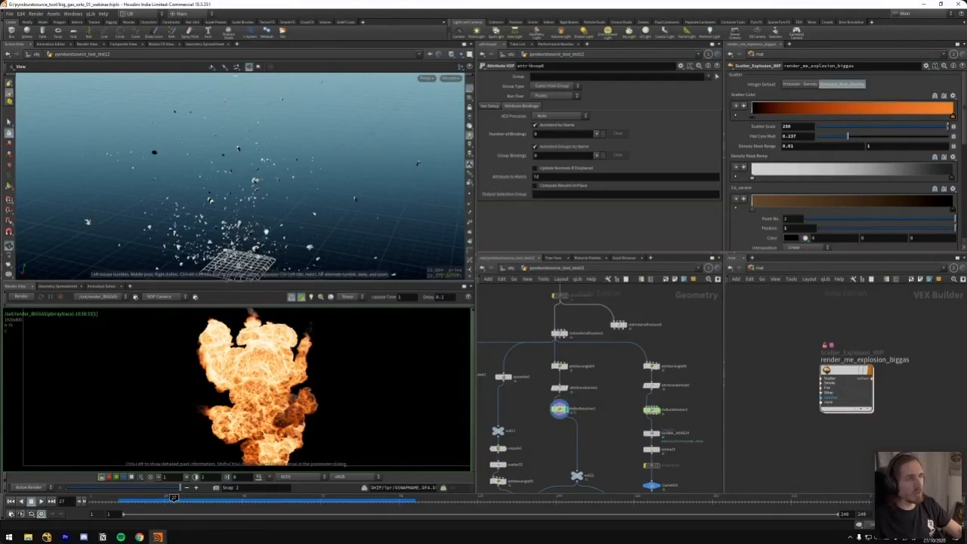
right_click_drag(249, 219, 284, 264)
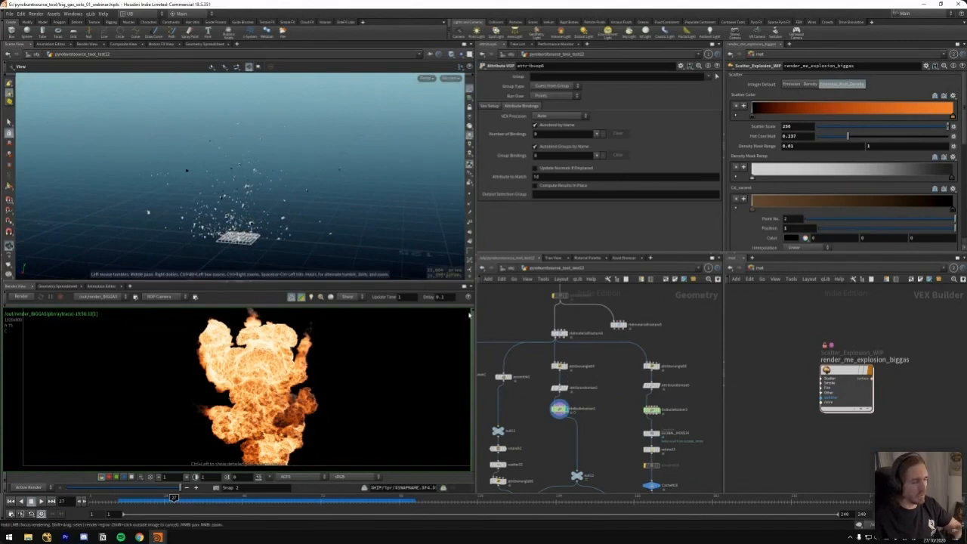
Follow the solver's output down the branch and display the Transform Pieces node
middle_click_drag(600, 457, 610, 340)
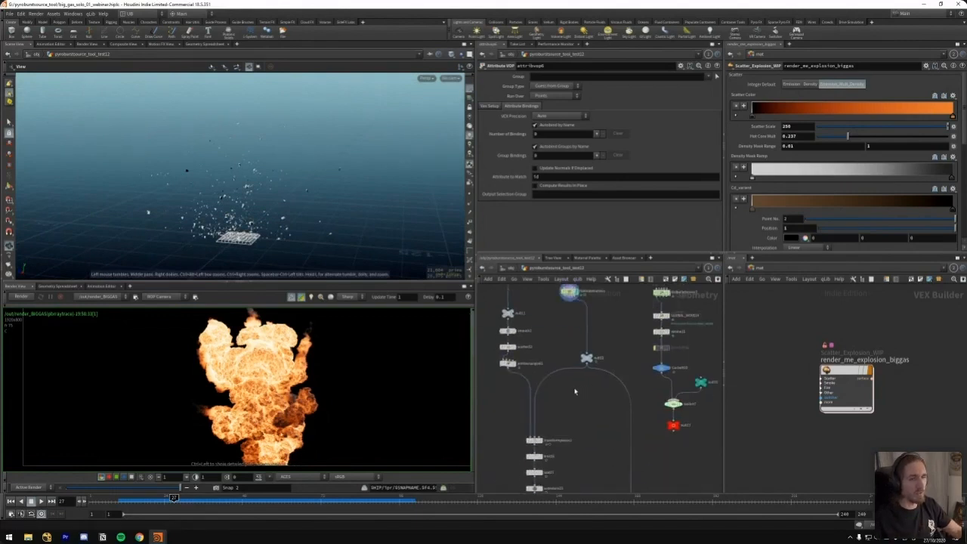
left_click(593, 358)
middle_click_drag(546, 415, 588, 366)
left_click(584, 390)
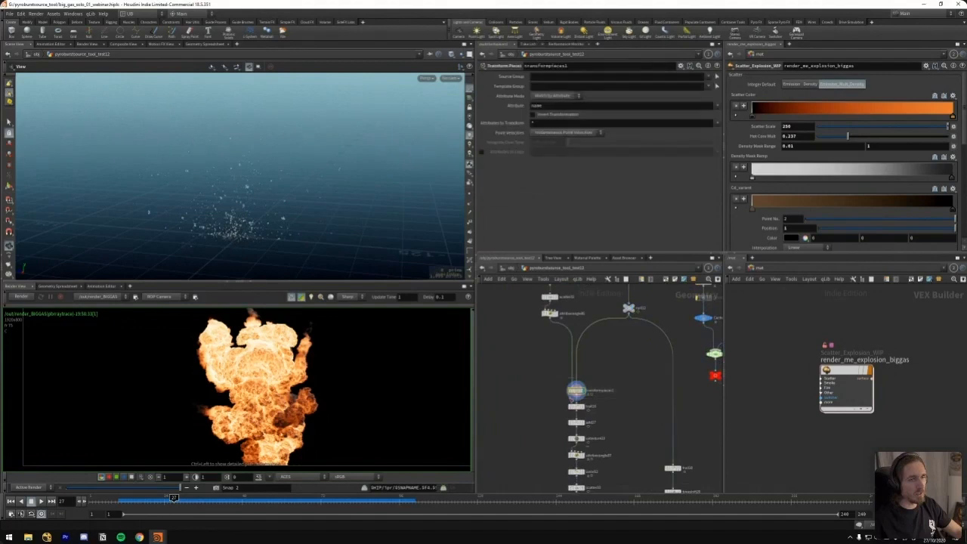
Display the Trail node and the Scatter node at the chain's end, and inspect the debris streaks up close
middle_click_drag(611, 403, 608, 344)
left_click(573, 395)
left_click(593, 325)
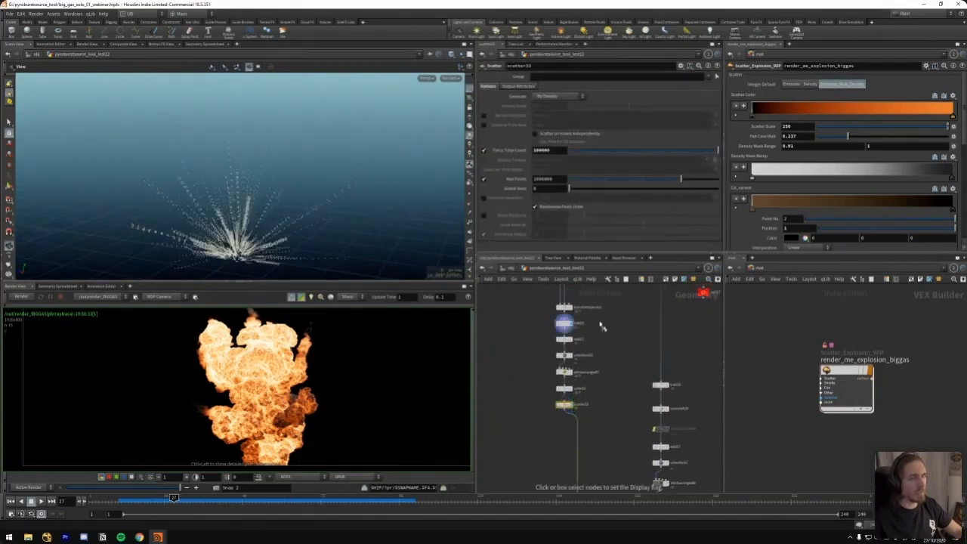
left_click(578, 406)
scroll(369, 185, "up", 3)
left_click_drag(368, 185, 307, 215)
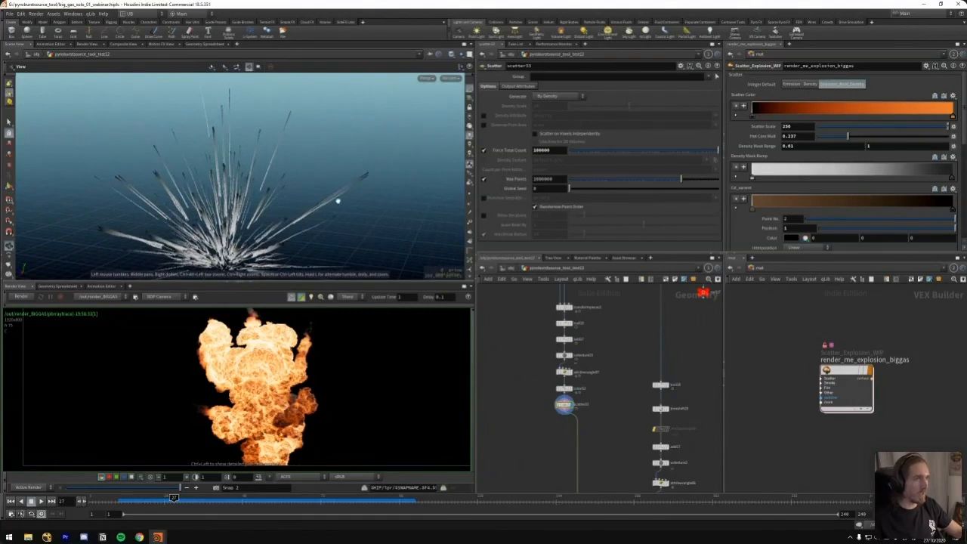
left_click_drag(311, 217, 329, 211)
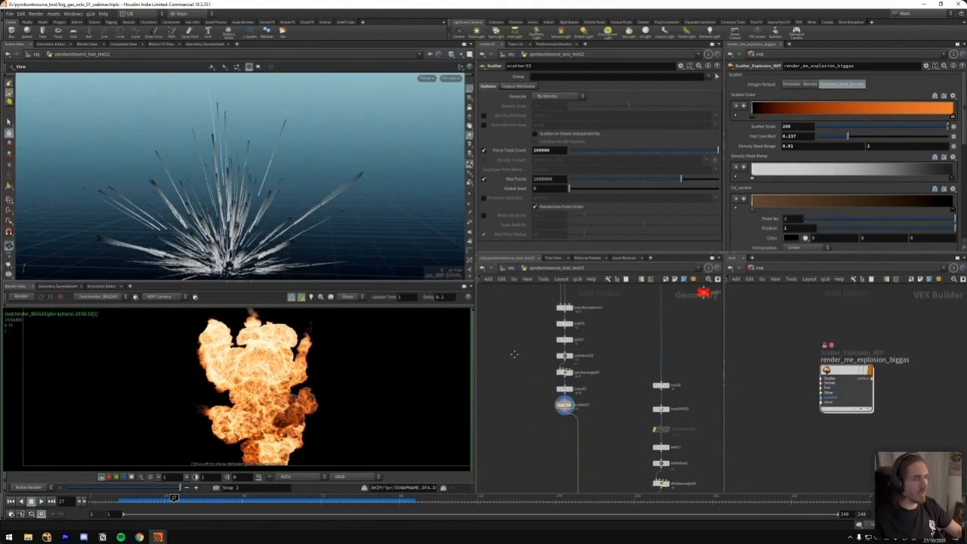
Go back to the sim section of the network and reset the timeline to the first frame
middle_click_drag(500, 369, 535, 359)
middle_click_drag(532, 406, 642, 363)
scroll(597, 358, "down", 4)
scroll(657, 377, "up", 3)
key("ctrl+Up")
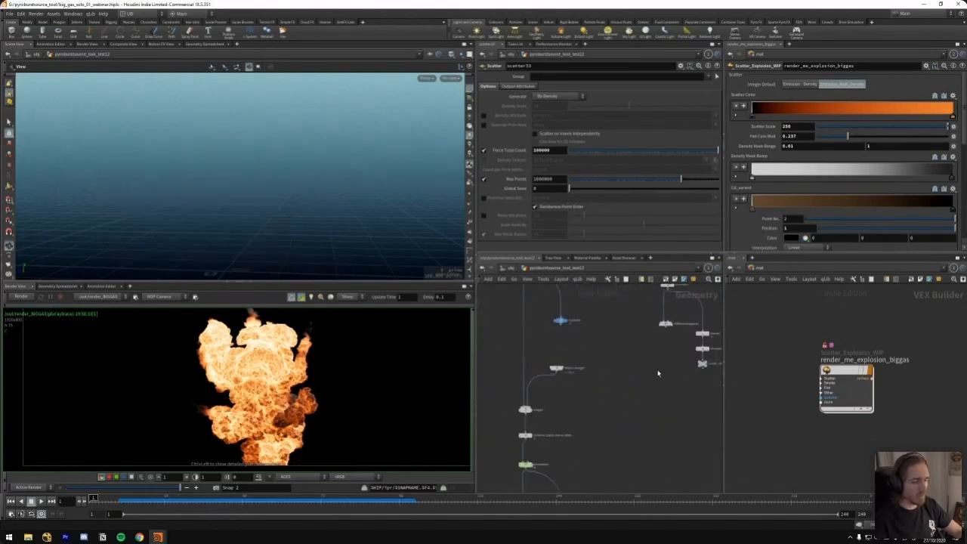
middle_click_drag(607, 453, 632, 400)
Open the Pyro Solver's advanced solving settings and try Max Substeps of 3 with a CFL Condition of 2
left_click(552, 412)
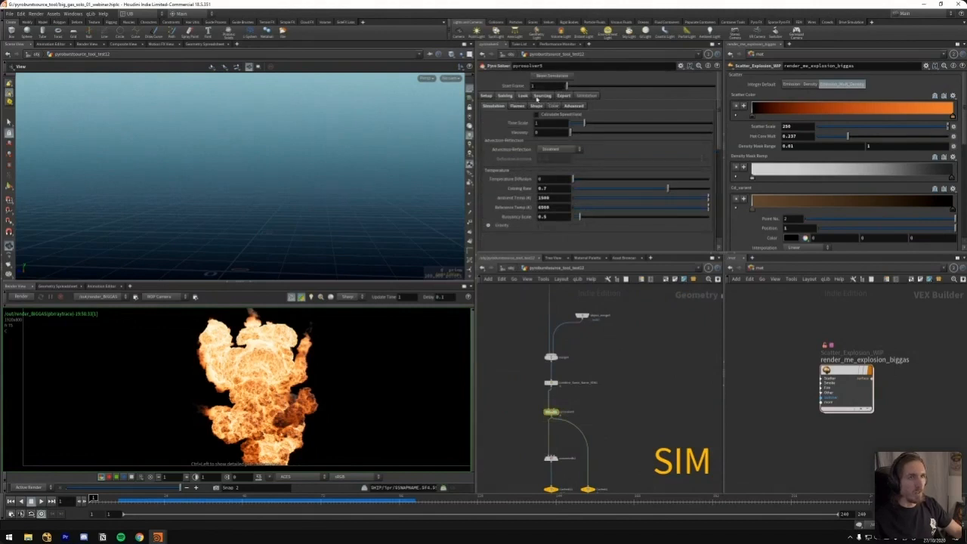
left_click(572, 105)
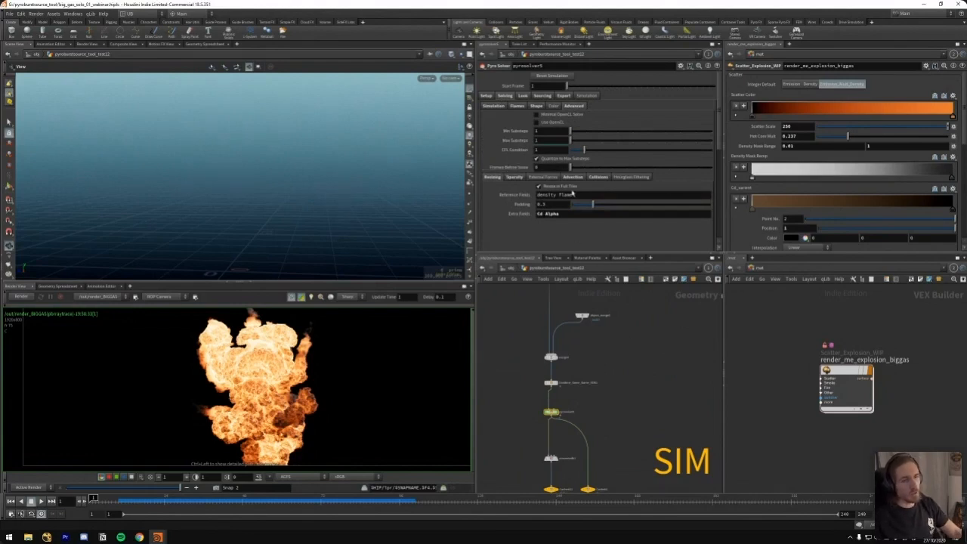
double_click(542, 141)
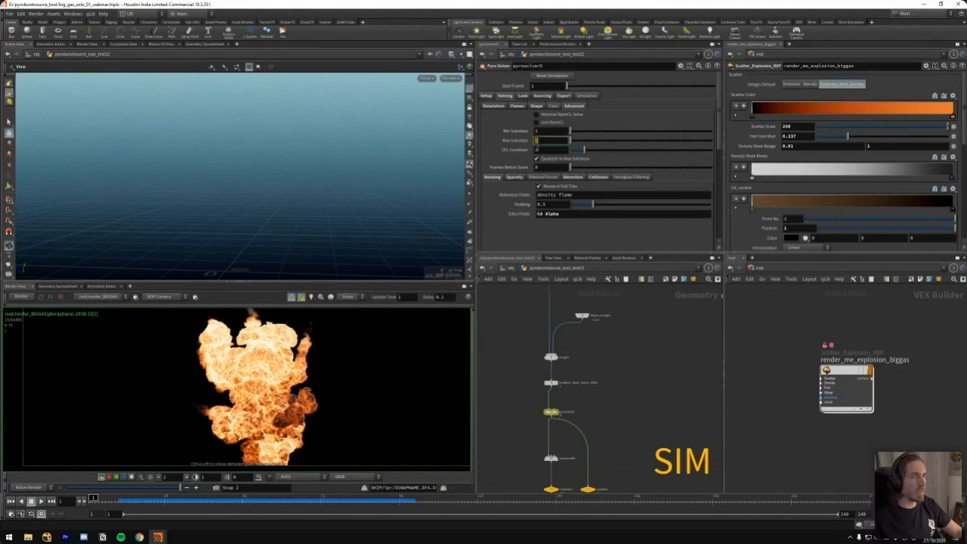
double_click(539, 150)
type("2")
key("Return")
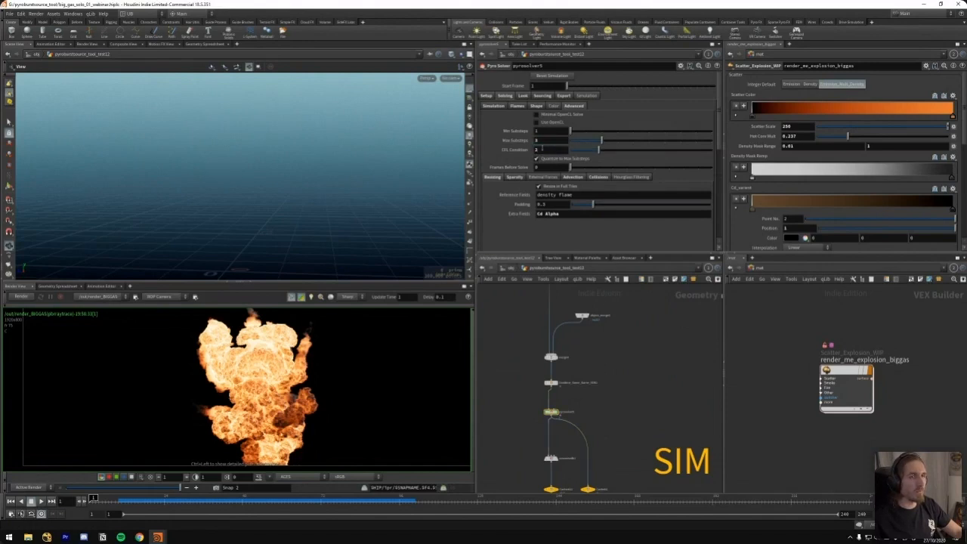
Set the Pyro Solver's Max Substeps and CFL Condition back to 1
left_click_drag(542, 141, 530, 147)
type("1")
key("Tab")
type("1")
key("Return")
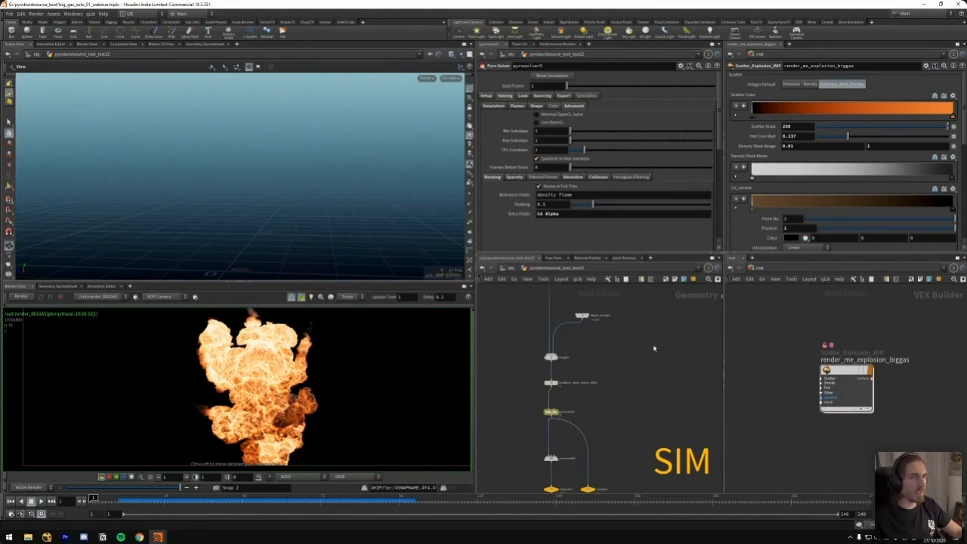
Find the debris-trail Scatter node again, scrub to frame 30 and inspect its streaks from several angles
scroll(653, 348, "down", 3)
right_click_drag(553, 389, 554, 383)
middle_click_drag(636, 346, 604, 407)
middle_click_drag(582, 331, 580, 359)
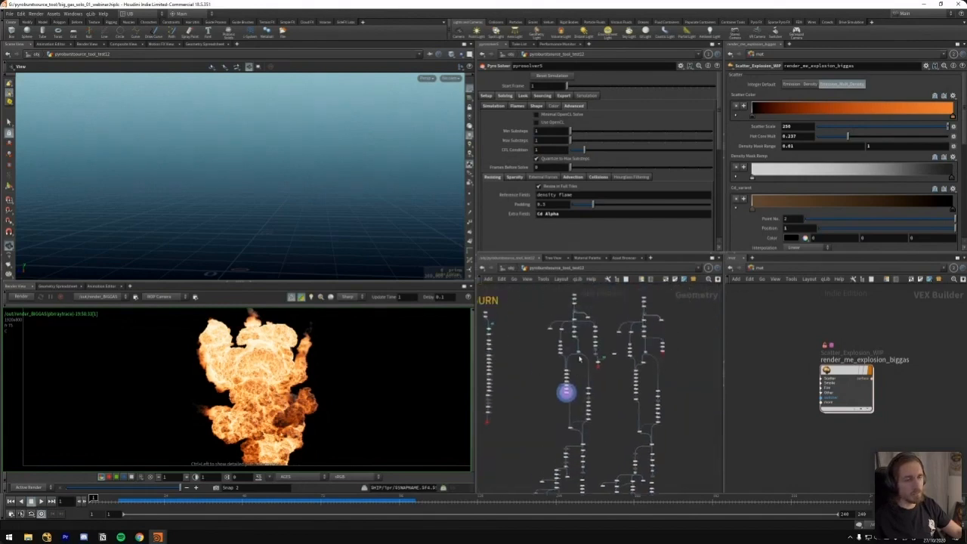
scroll(583, 382, "up", 3)
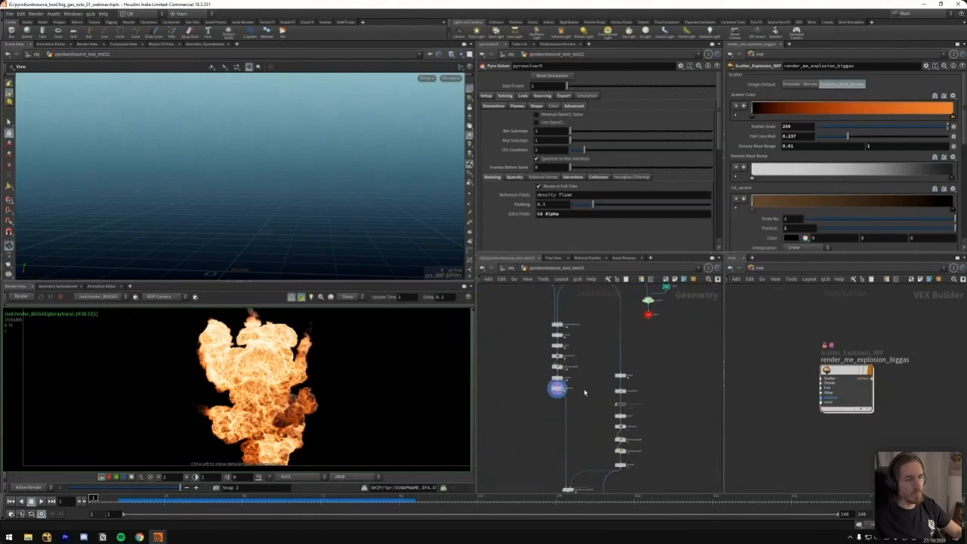
left_click(557, 388)
left_click(170, 500)
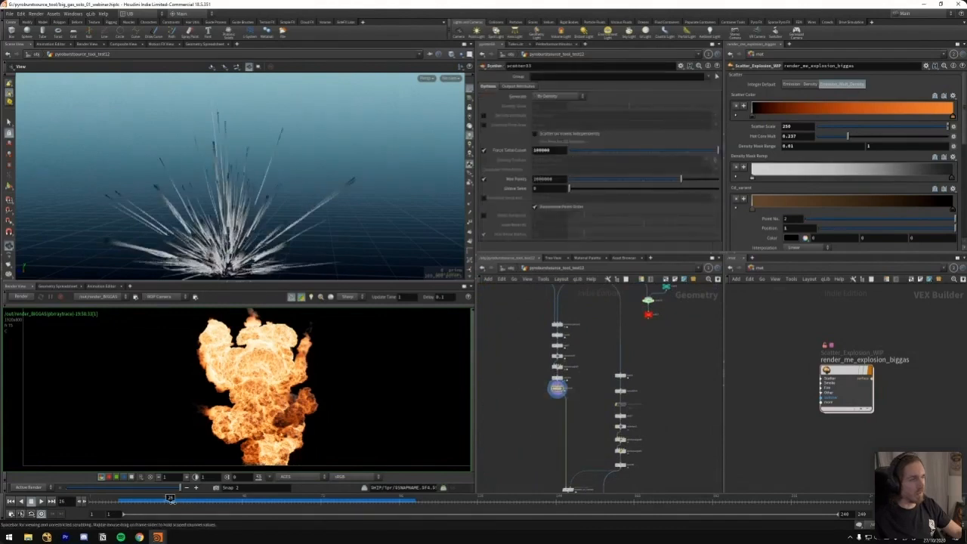
left_click_drag(170, 500, 182, 500)
left_click_drag(336, 221, 314, 204)
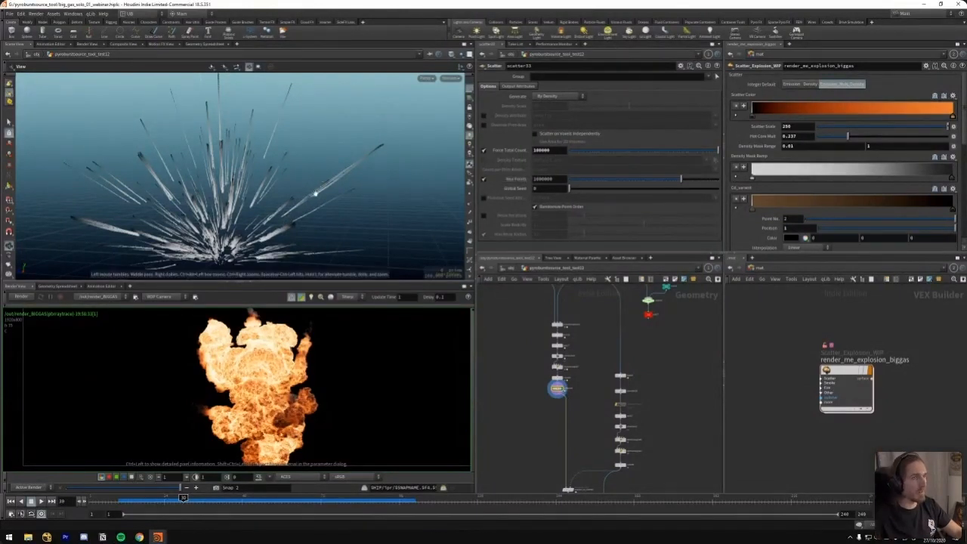
left_click_drag(282, 225, 335, 235)
Go to the SIM HERE section and view the main simulation output at frame 16
middle_click_drag(536, 408, 593, 370)
scroll(594, 370, "down", 5)
middle_click_drag(572, 403, 609, 375)
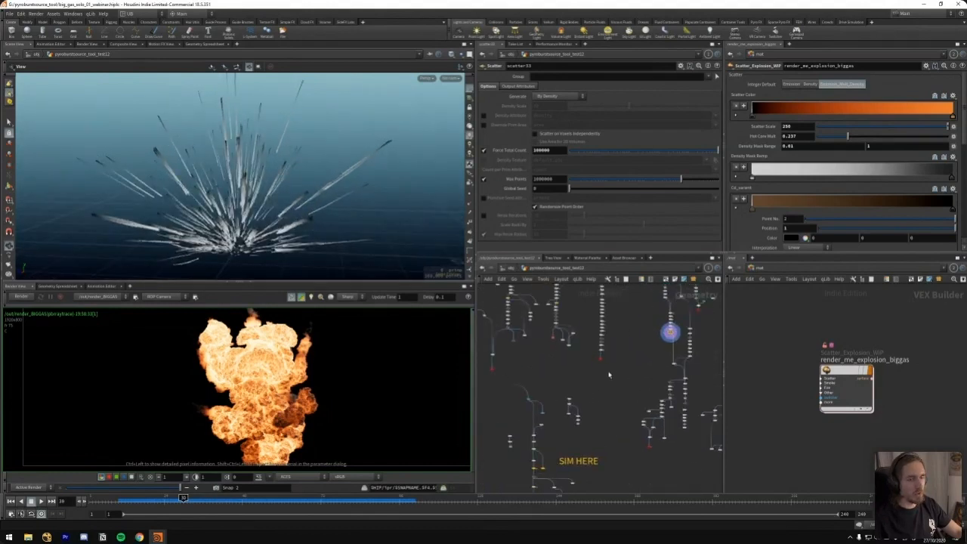
scroll(549, 436, "up", 4)
middle_click_drag(565, 441, 569, 372)
left_click_drag(148, 502, 138, 504)
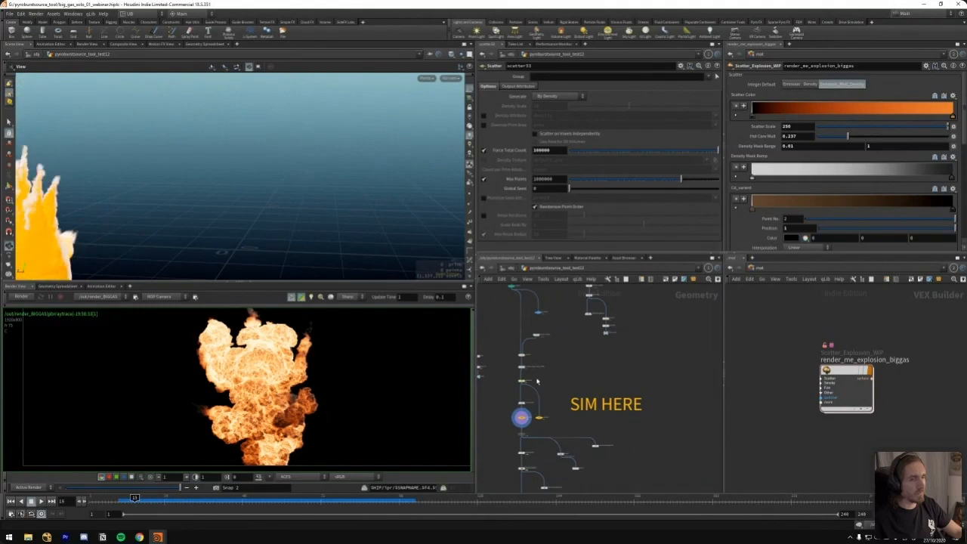
scroll(552, 333, "up", 2)
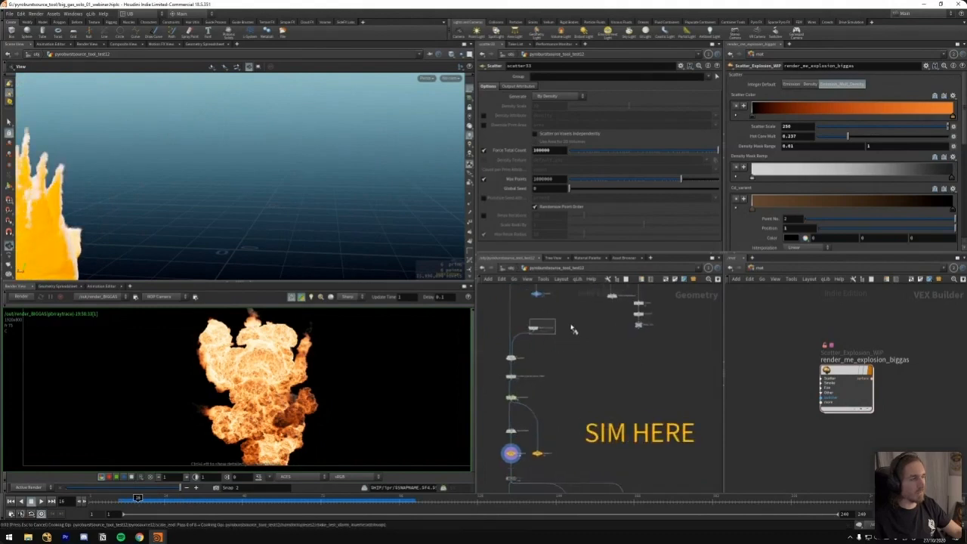
left_click_drag(363, 242, 333, 223)
Display the null at the end of the rasterized debris-trail emitter chain and inspect its volumes
middle_click_drag(710, 352, 540, 396)
middle_click_drag(615, 373, 573, 354)
left_click_drag(573, 396, 609, 436)
key("r")
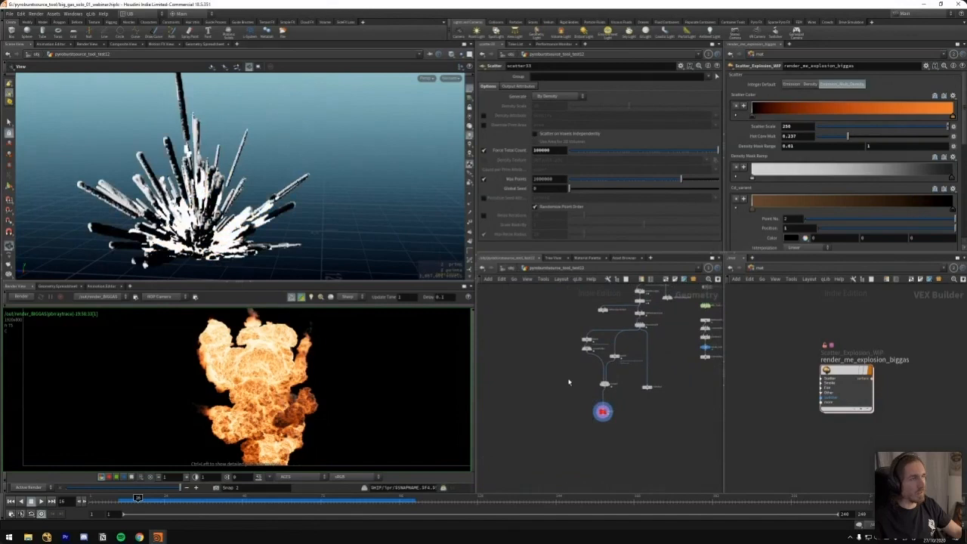
left_click_drag(234, 232, 287, 233)
middle_click_drag(287, 233, 351, 231)
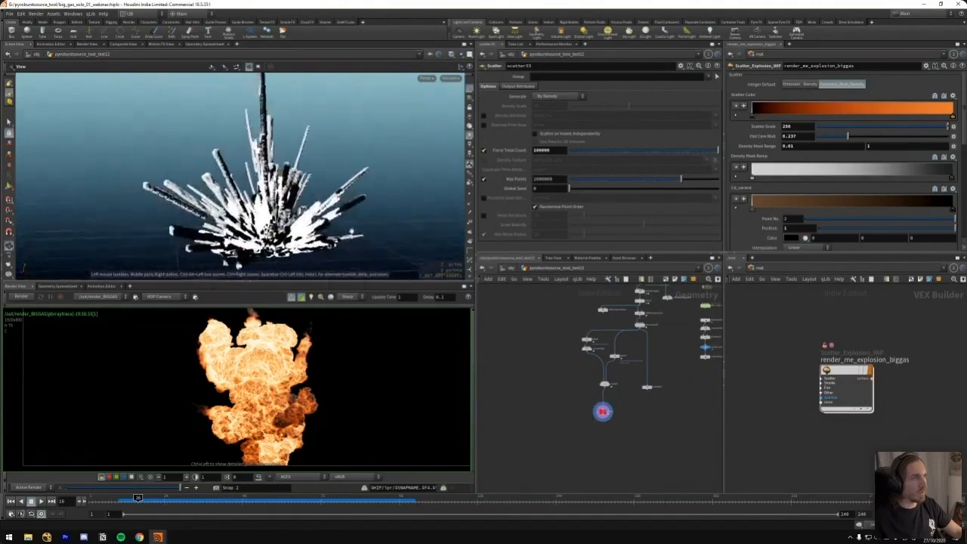
Overlay the main simulation output on the displayed debris-trail emitters and compare them up close
middle_click_drag(529, 314, 609, 389)
middle_click_drag(495, 401, 580, 368)
left_click(565, 397)
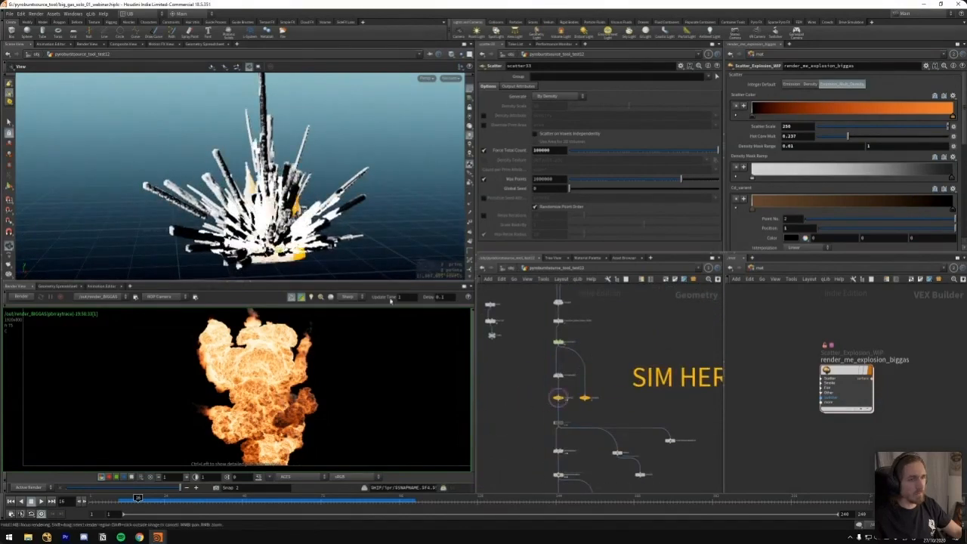
left_click_drag(333, 182, 345, 173)
right_click_drag(345, 173, 370, 208)
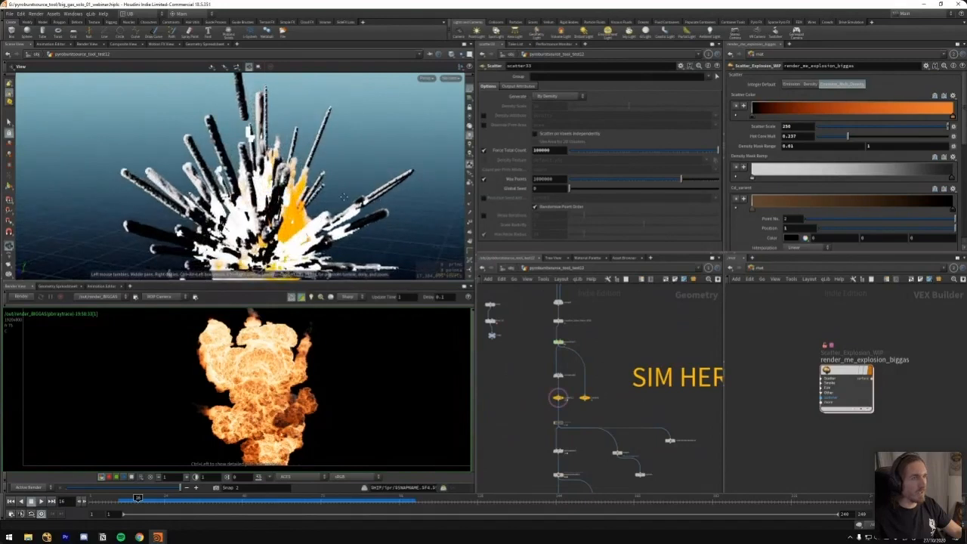
middle_click_drag(344, 197, 317, 179)
left_click_drag(317, 180, 314, 185)
right_click_drag(314, 185, 323, 193)
left_click_drag(323, 193, 318, 212)
Scrub to frame 20 and inspect how the debris trails overlap the main simulation
left_click_drag(138, 498, 151, 498)
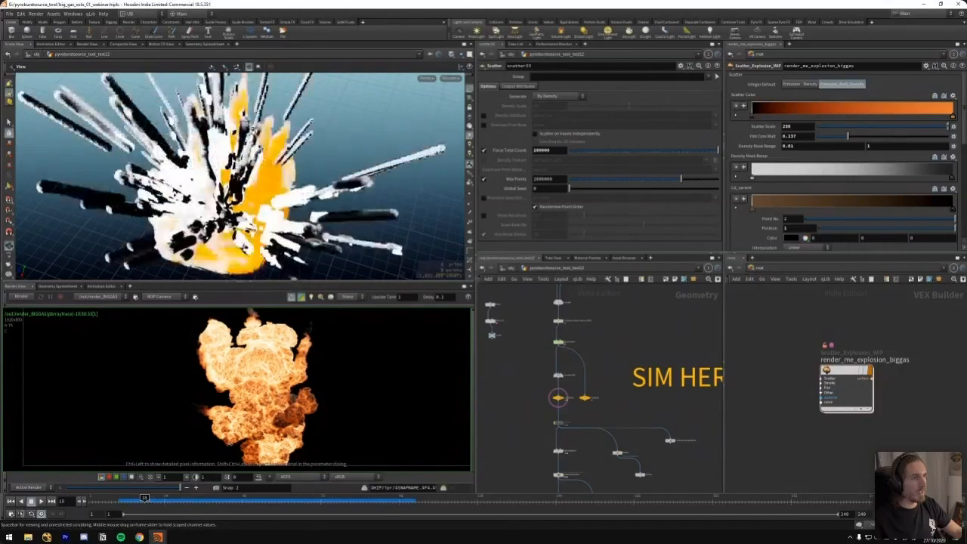
mouse_move(298, 145)
left_mouse_down()
mouse_move(311, 130)
mouse_move(288, 140)
left_mouse_up()
scroll(313, 139, "up", 3)
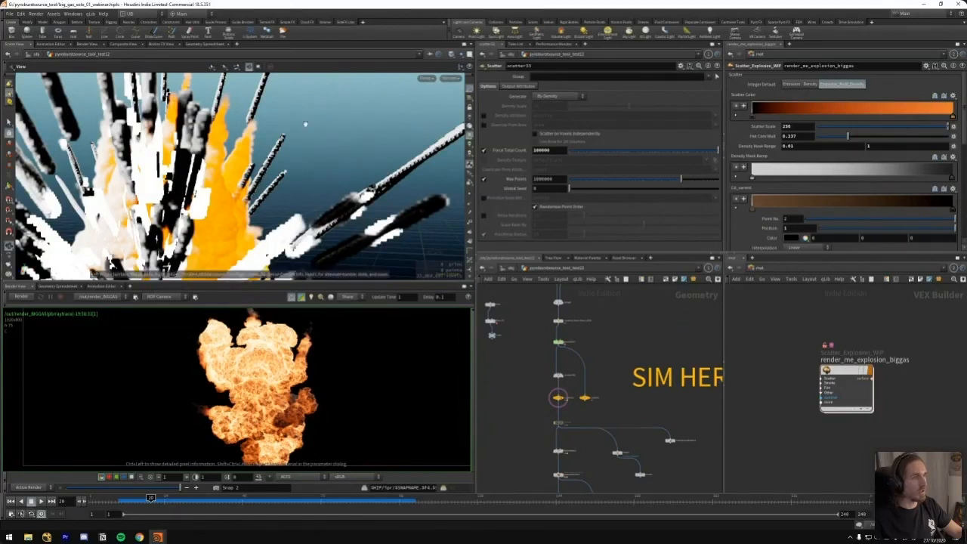
right_click_drag(309, 137, 264, 181)
left_click_drag(265, 181, 241, 186)
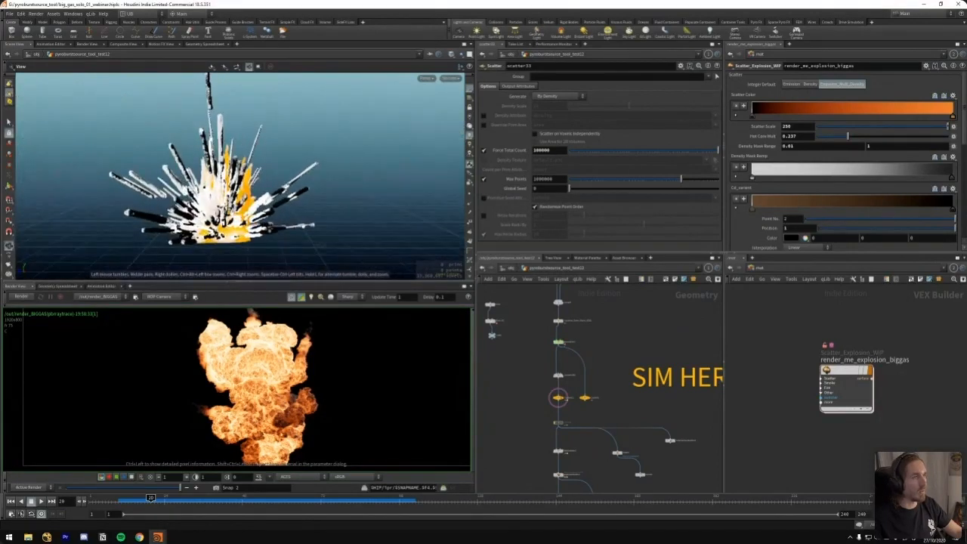
Find the second, sparser debris emitter chain and display its final null
middle_click_drag(619, 328, 593, 344)
left_click(545, 410)
middle_click_drag(660, 358, 535, 395)
scroll(581, 388, "down", 6)
scroll(604, 393, "up", 6)
left_click_drag(563, 385, 530, 412)
middle_click_drag(662, 433, 559, 425)
key("r")
left_click_drag(580, 410, 616, 435)
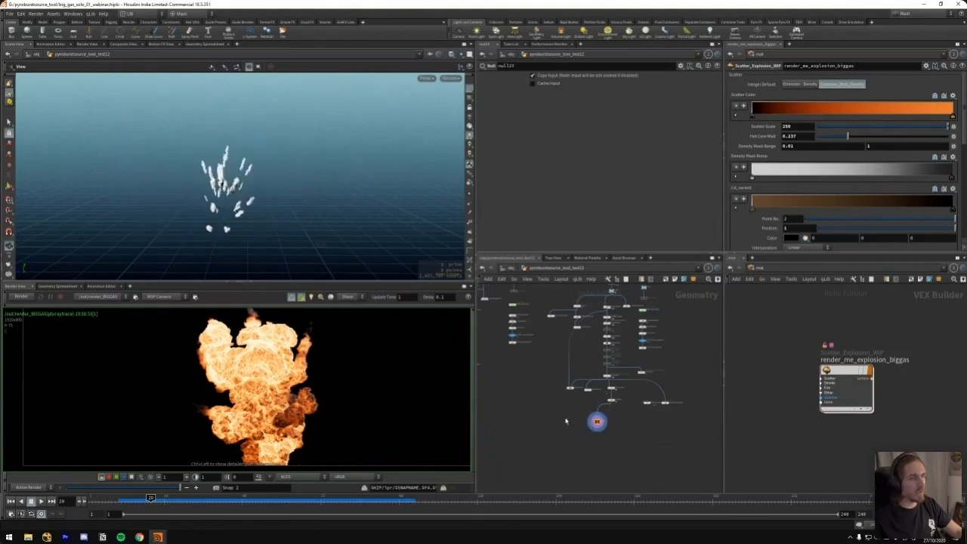
Trace the sparser emitter chain back upstream and display its source null
middle_click_drag(521, 330, 563, 403)
scroll(578, 325, "down", 5)
middle_click_drag(623, 289, 641, 407)
scroll(607, 313, "up", 7)
key("r")
left_click_drag(583, 360, 547, 383)
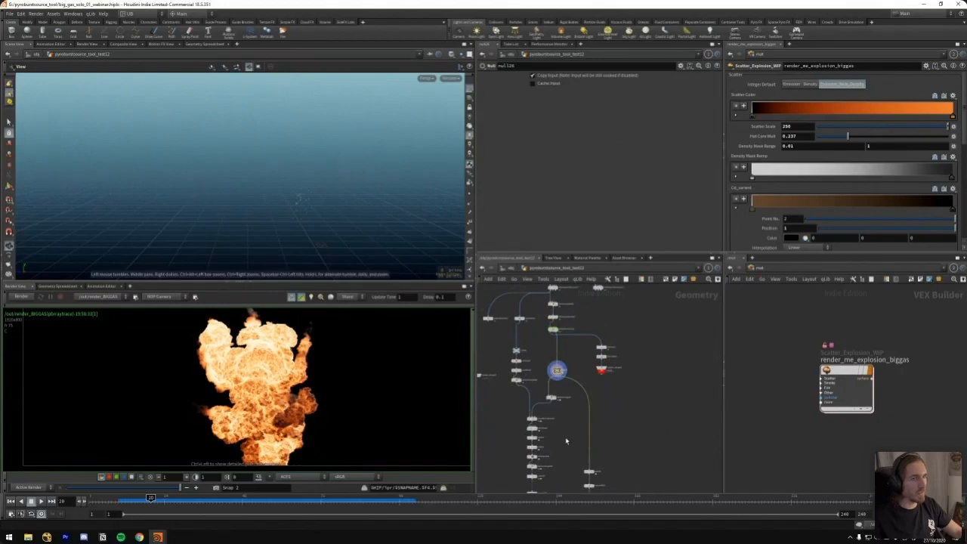
Display the next part of the sparser debris chain and inspect its pieces at frame 33
middle_click_drag(567, 440, 581, 338)
key("r")
left_click_drag(577, 386, 522, 406)
left_click_drag(153, 498, 193, 499)
left_click_drag(333, 215, 303, 175)
scroll(302, 175, "up", 3)
Follow the chain down to the rasterize10 node, then display it and examine its settings and volumes
middle_click_drag(520, 484, 541, 338)
middle_click_drag(550, 461, 572, 345)
scroll(597, 364, "up", 5)
key("r")
left_click(579, 371)
middle_click_drag(575, 488, 604, 356)
left_click(574, 367)
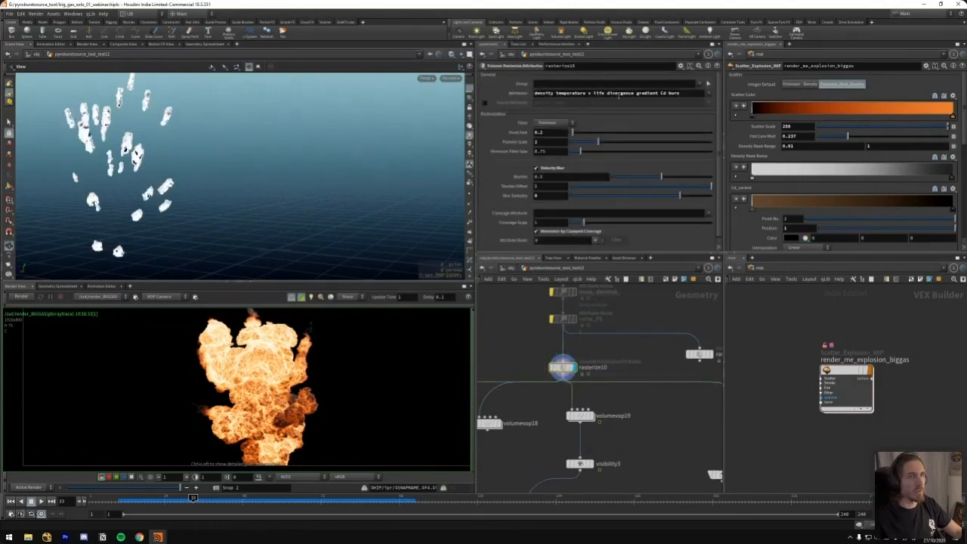
left_click_drag(223, 193, 210, 208)
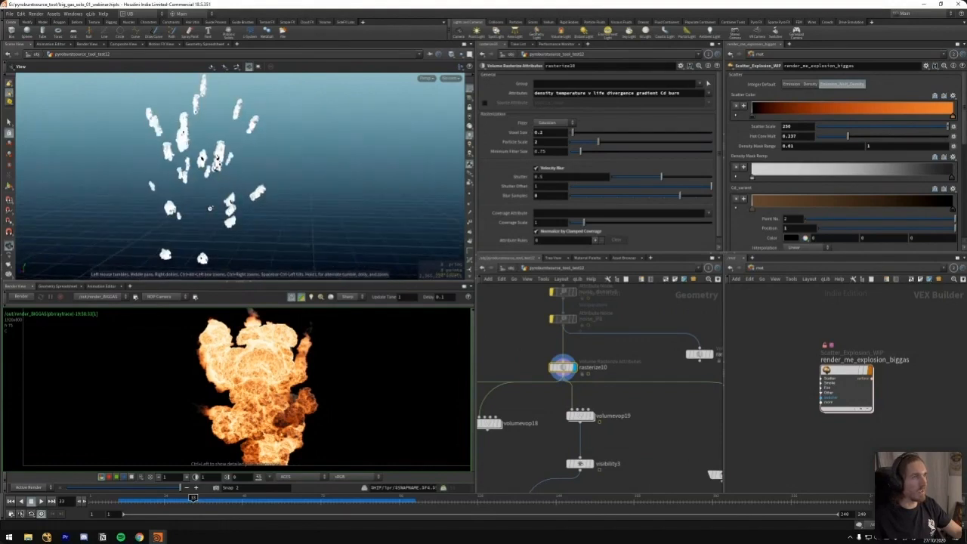
Go back up the chain past the Pyro Source and display the transfer_life1 Attribute VOP
middle_click_drag(631, 322, 625, 461)
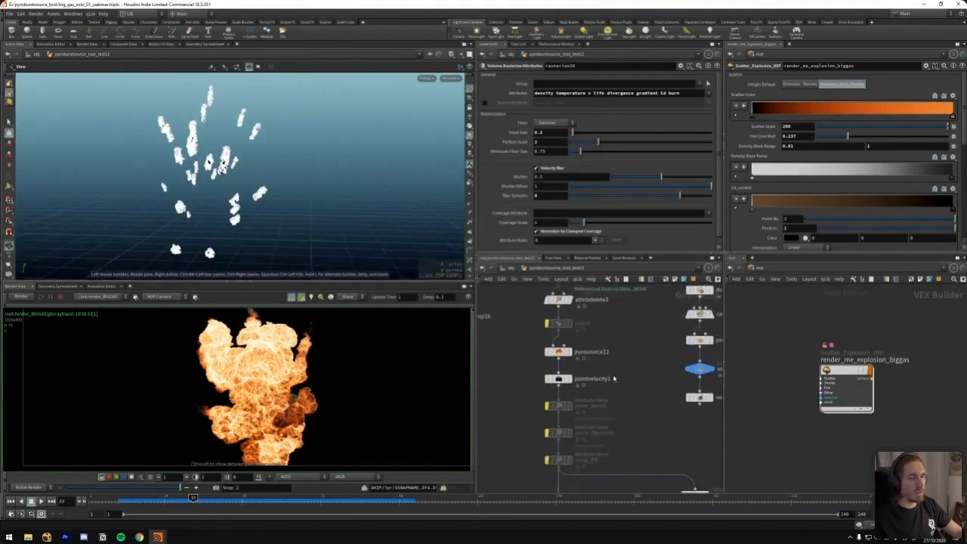
scroll(614, 378, "down", 3)
middle_click_drag(616, 352, 575, 405)
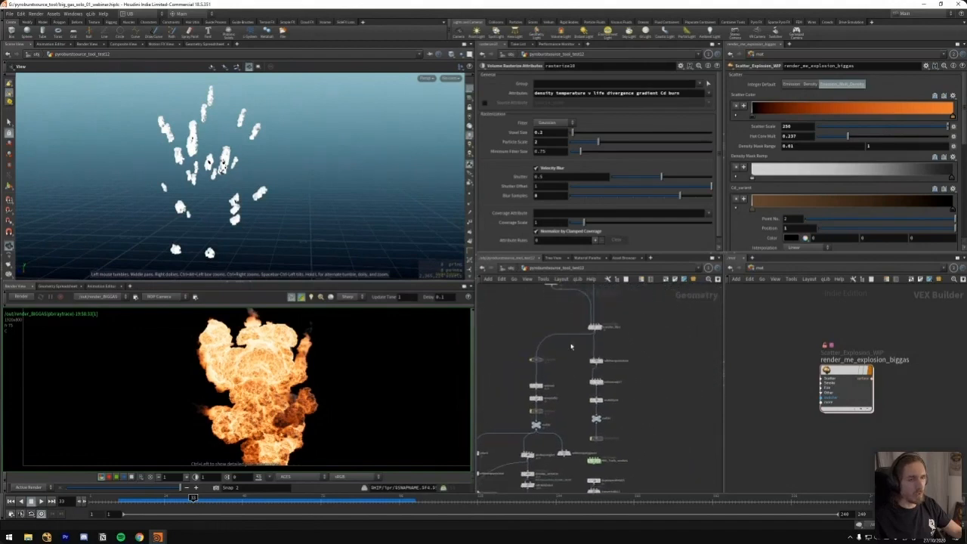
left_click(566, 321)
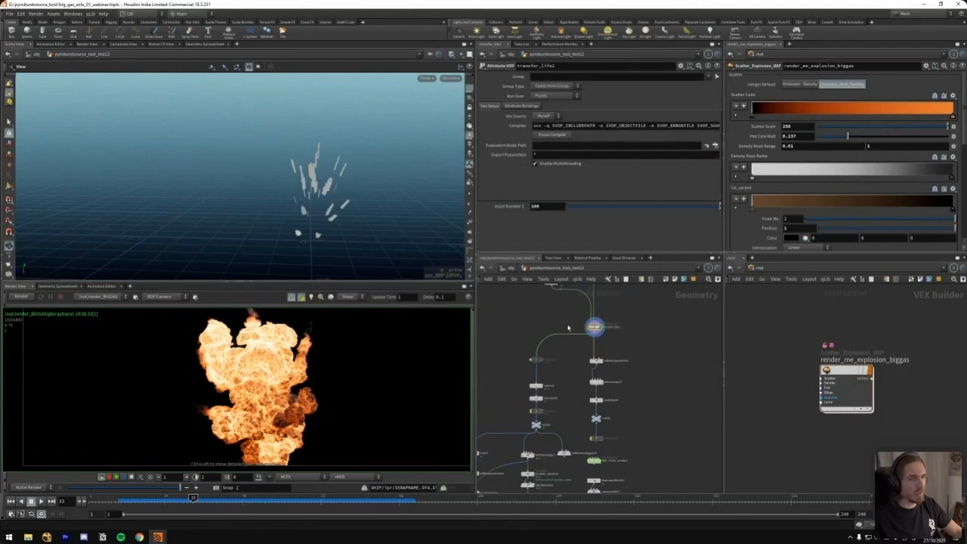
Follow the sparser emitter chain downstream and display its final null, null27
middle_click_drag(569, 328, 544, 339)
middle_click_drag(540, 427, 561, 357)
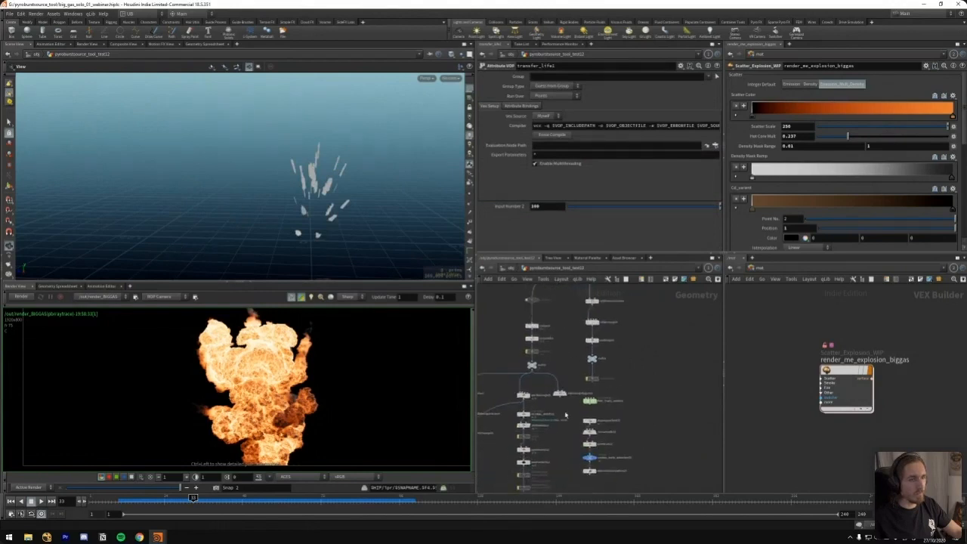
middle_click_drag(565, 414, 576, 368)
middle_click_drag(596, 448, 579, 403)
middle_click_drag(602, 372, 587, 314)
left_click(537, 443)
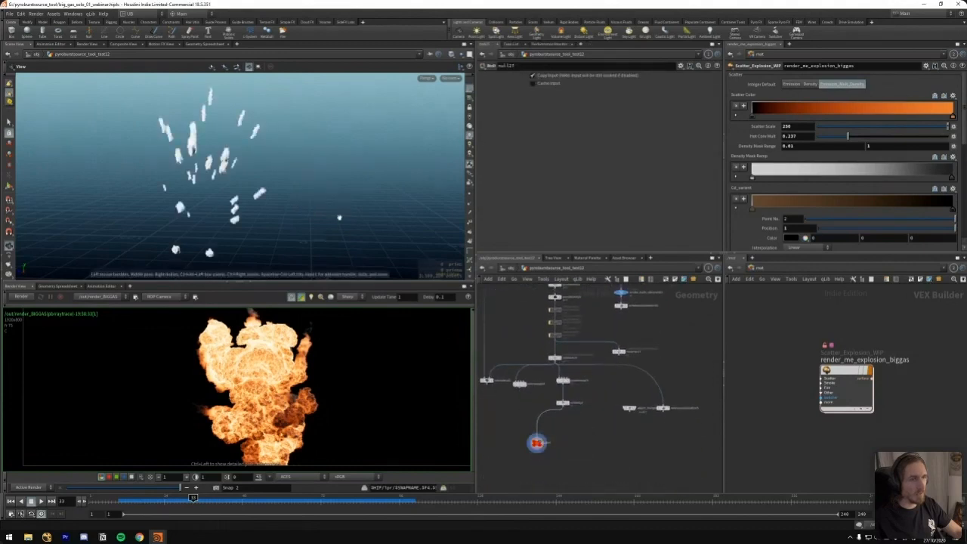
Scrub the sparser emitters to around frame 71 and inspect the remaining pieces
left_click_drag(225, 500, 324, 497)
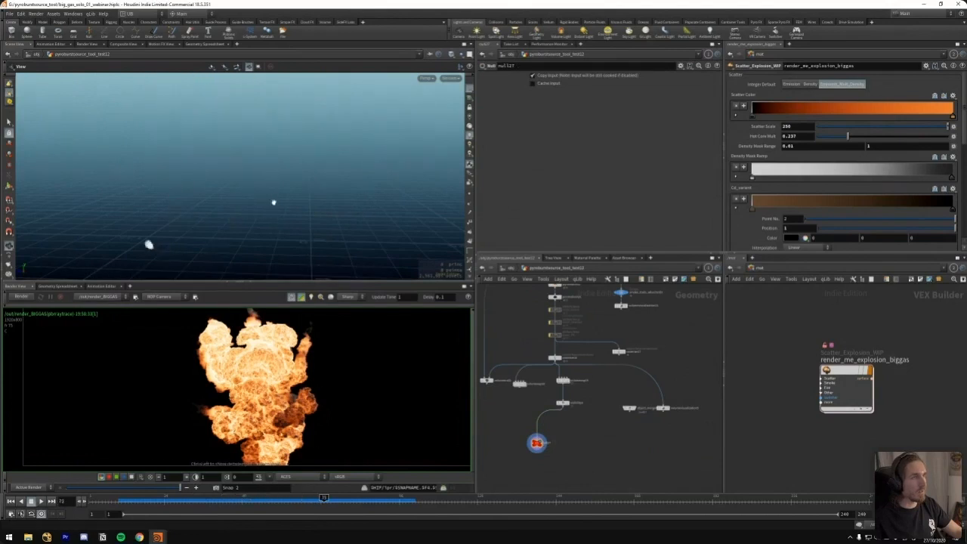
left_click_drag(159, 231, 276, 242)
mouse_move(322, 497)
left_mouse_down()
mouse_move(275, 497)
mouse_move(320, 496)
left_mouse_up()
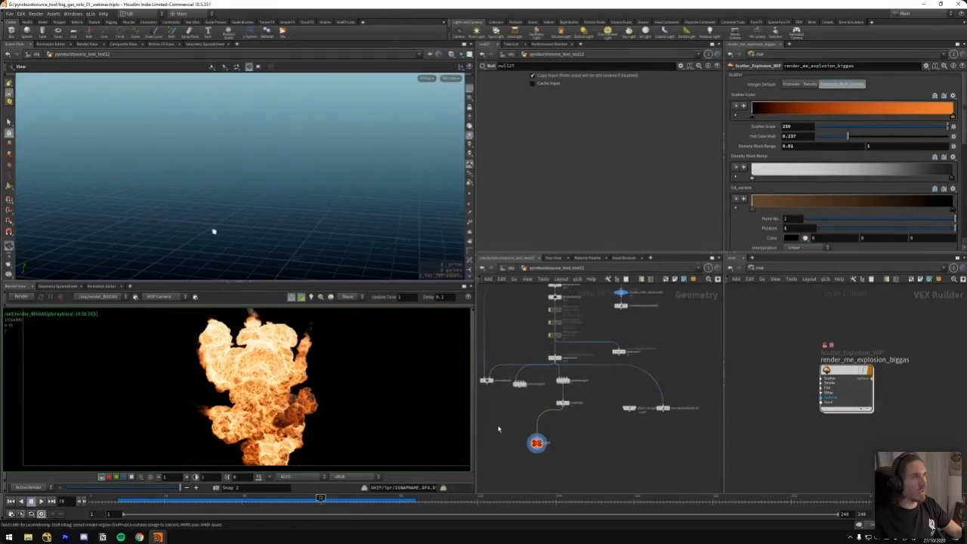
Display the visibility1 node of the main debris-trail chain at frame 28
middle_click_drag(554, 408, 604, 390)
middle_click_drag(527, 332, 574, 378)
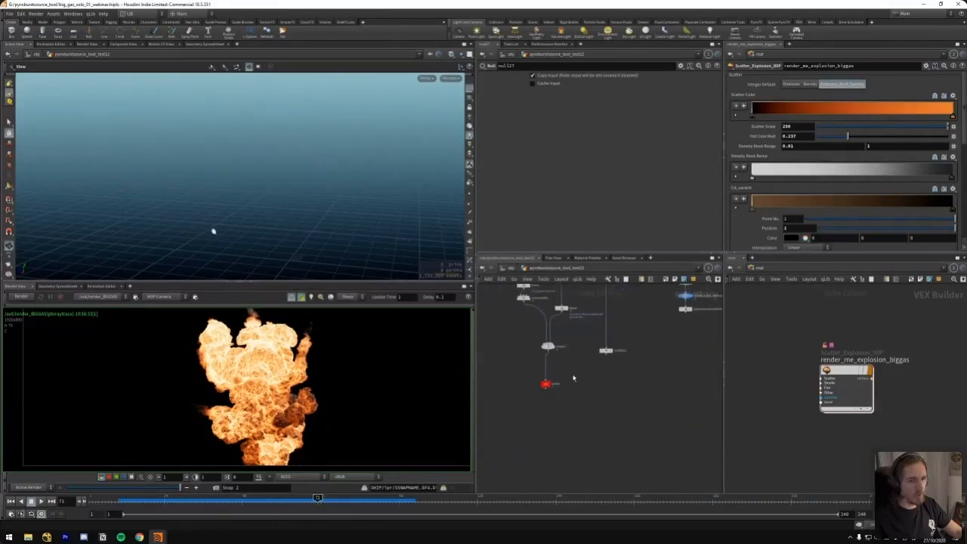
left_click(606, 350)
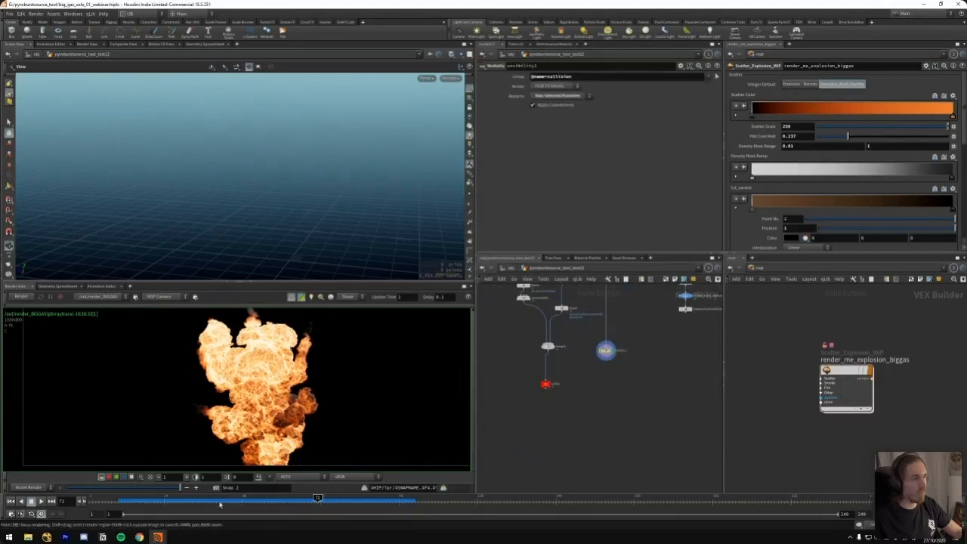
left_click(177, 499)
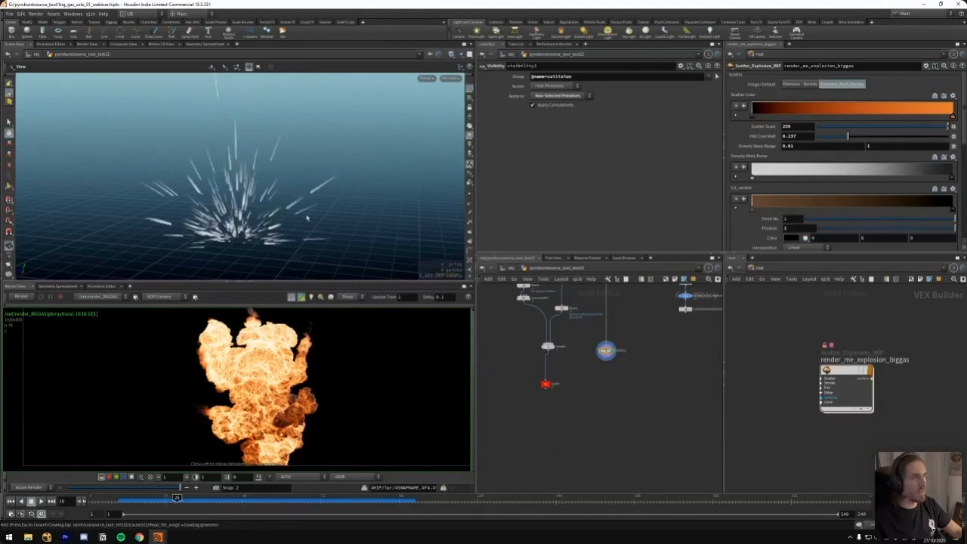
Trace the main debris-trail chain upstream and display the null feeding the GLOBAL_MOVER branch
middle_click_drag(624, 332, 564, 428)
middle_click_drag(607, 365, 604, 417)
scroll(588, 340, "up", 1)
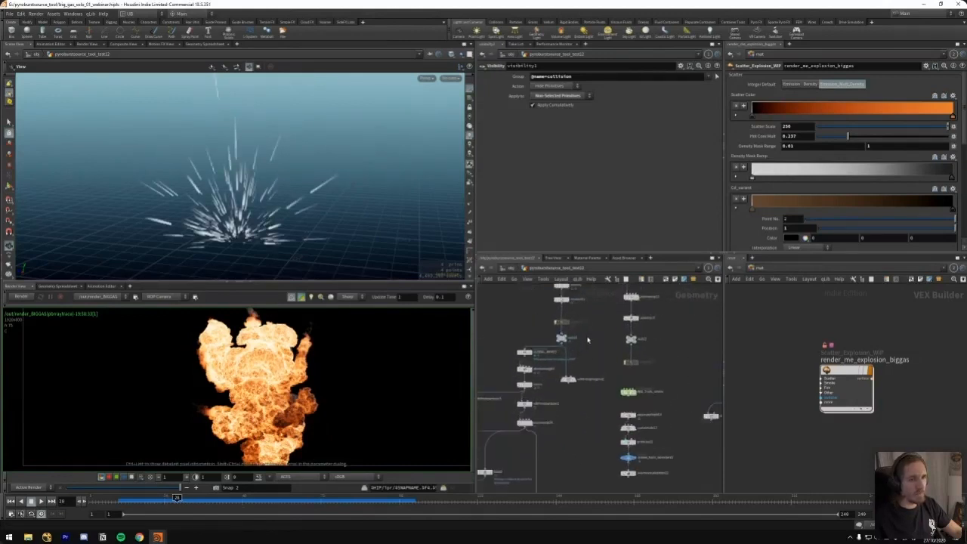
scroll(586, 340, "up", 2)
left_click(561, 337)
scroll(296, 216, "up", 3)
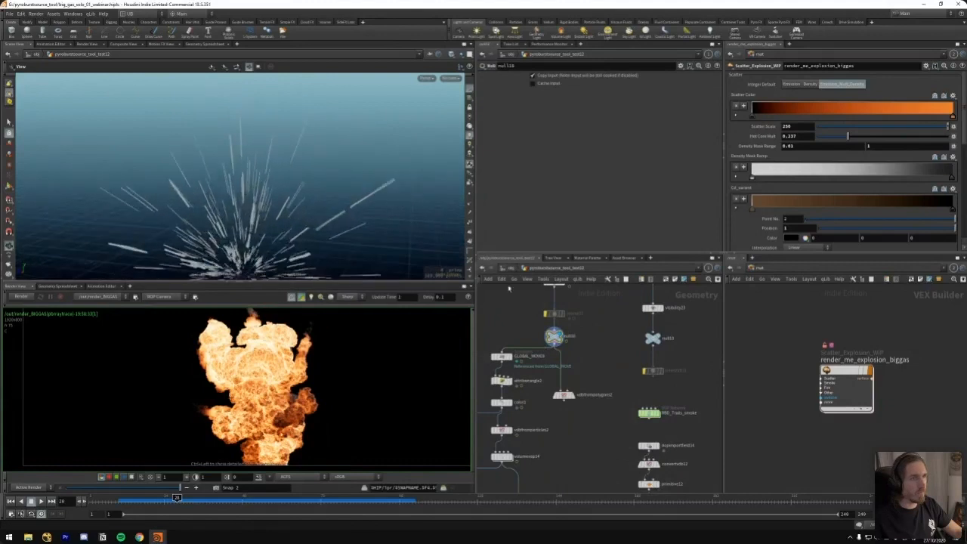
middle_click(554, 337)
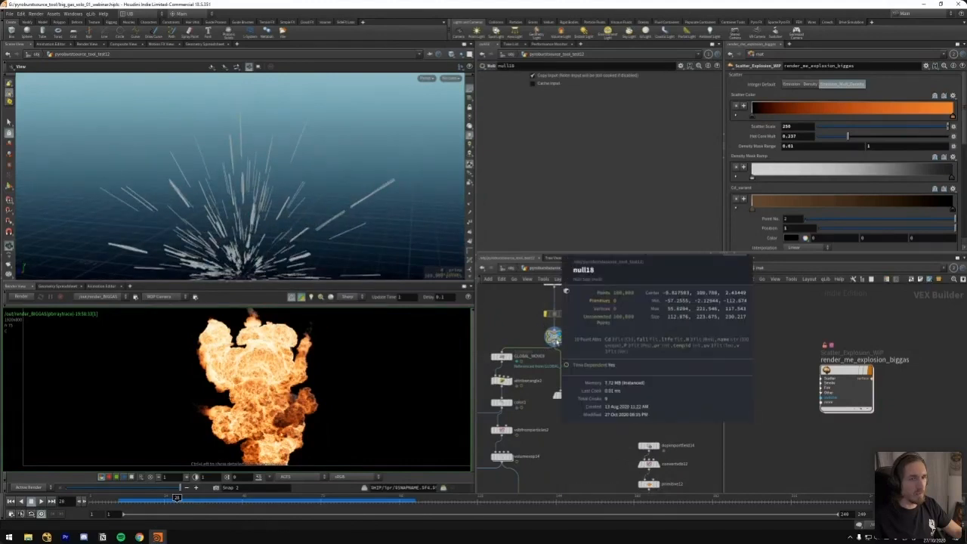
key("Tab")
type("trail")
key("Return")
left_click(598, 361)
key("Delete")
Add a Color node beside the GLOBAL_MOVER branch, wire the null above it into its input and display it
key("Tab")
type("co")
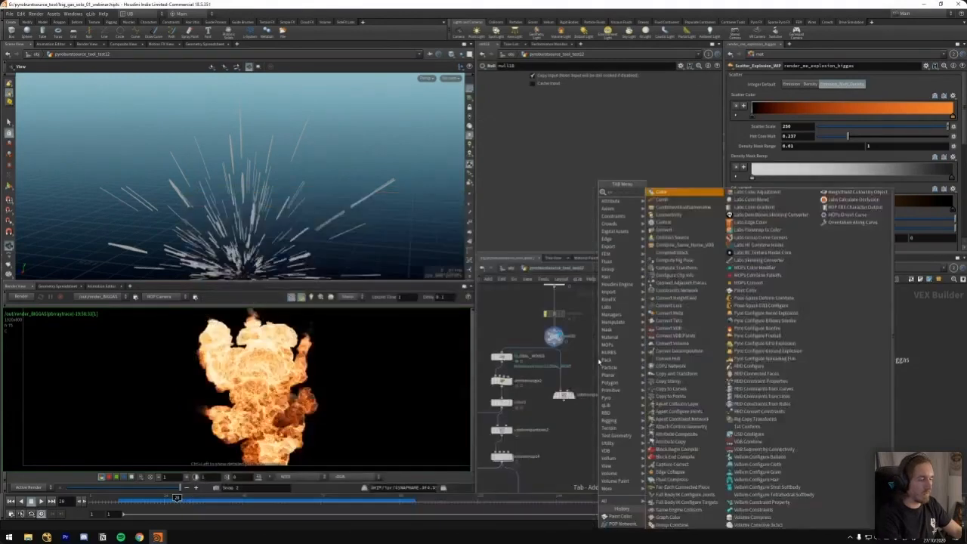
key("Return")
left_click(597, 360)
left_click(598, 351)
left_click(555, 346)
left_click(606, 357)
middle_click_drag(355, 204, 348, 185)
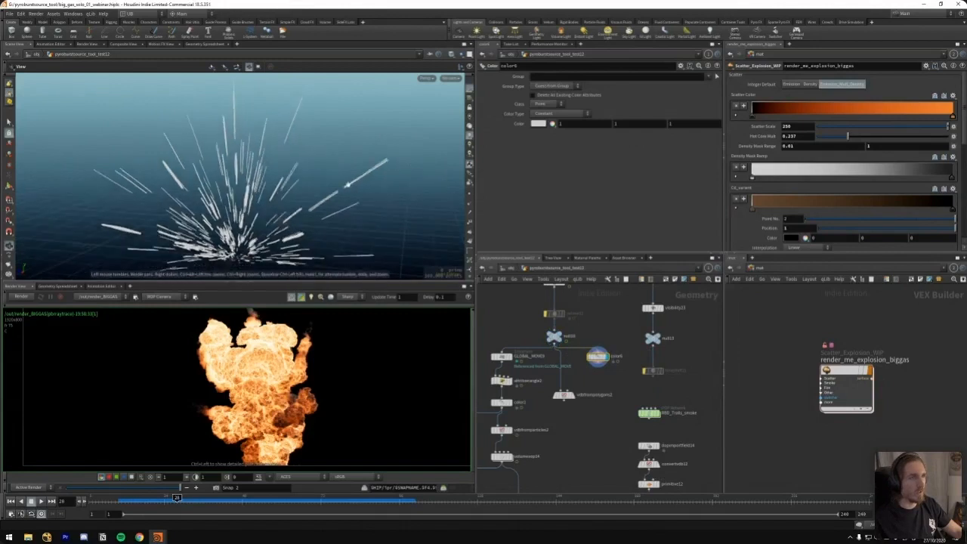
Set the Color node's colour type to Ramp from Attribute, driven by the life attribute
left_click(559, 114)
left_click(551, 140)
left_click(717, 125)
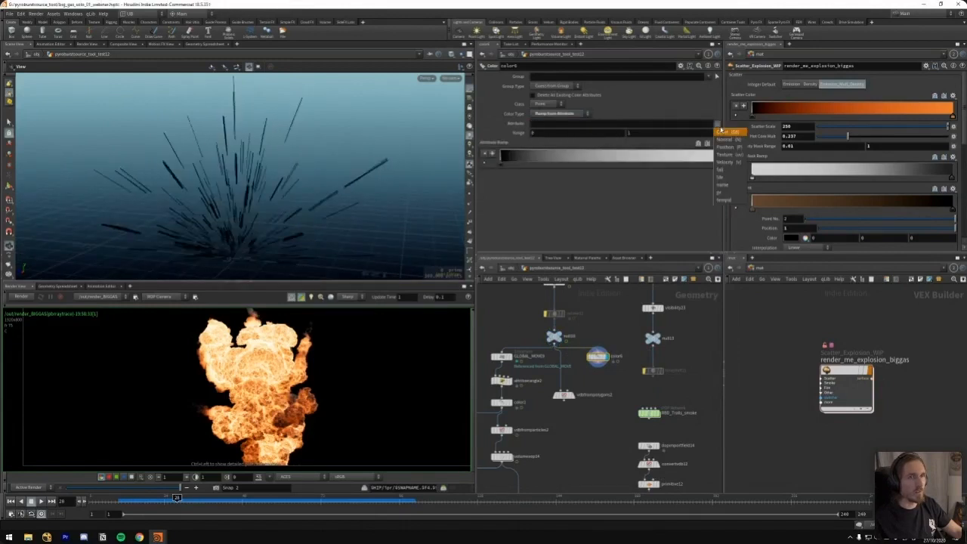
left_click(734, 177)
Scrub the coloured trail points forward to about frame 62 and back to frame 45 to examine their colours
left_click_drag(371, 192, 287, 227)
left_click_drag(181, 499, 311, 212)
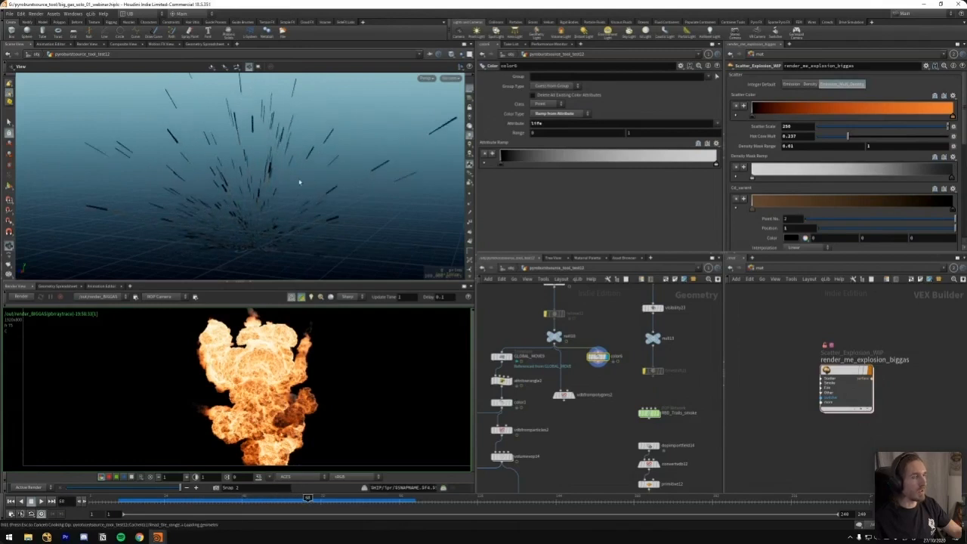
left_click(268, 499)
left_click_drag(263, 505, 288, 491)
scroll(299, 190, "up", 3)
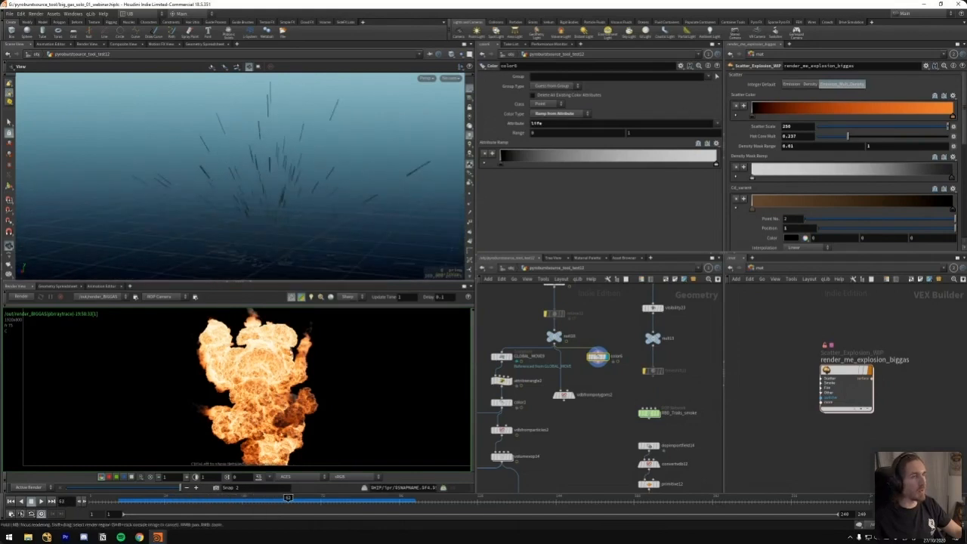
left_click_drag(196, 503, 232, 501)
Change the Color node's ramp attribute to fall and view the trails up close
key("BackSpace")
left_click(717, 124)
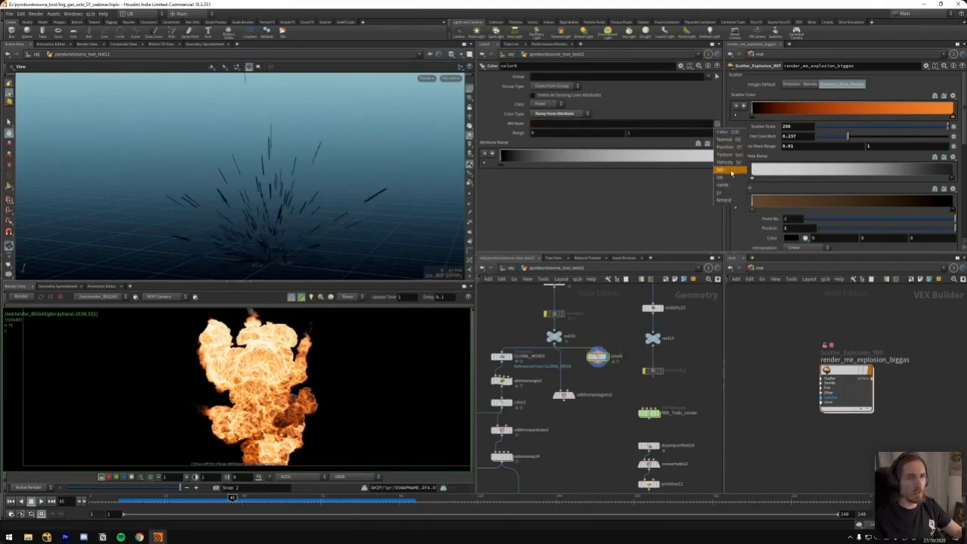
left_click(731, 171)
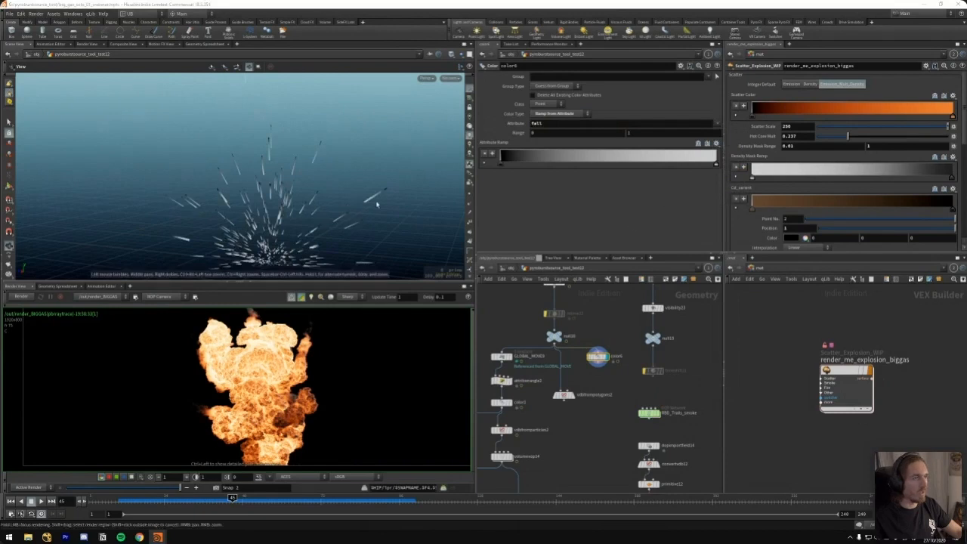
scroll(392, 200, "up", 2)
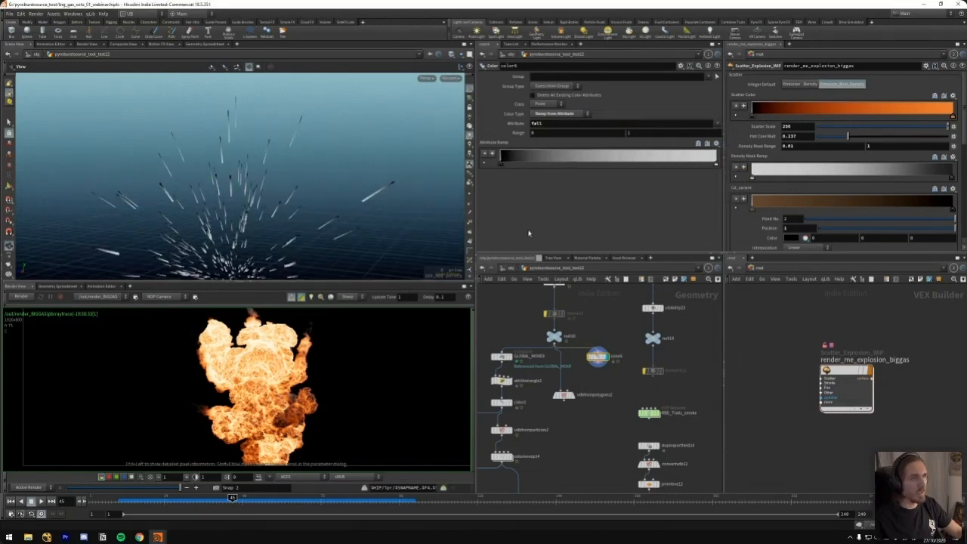
Look inside the volume VOP of the trail chain, examining its bind and multiply nodes including the collision output, and return to the geometry network
middle_click_drag(542, 444, 576, 372)
key("i")
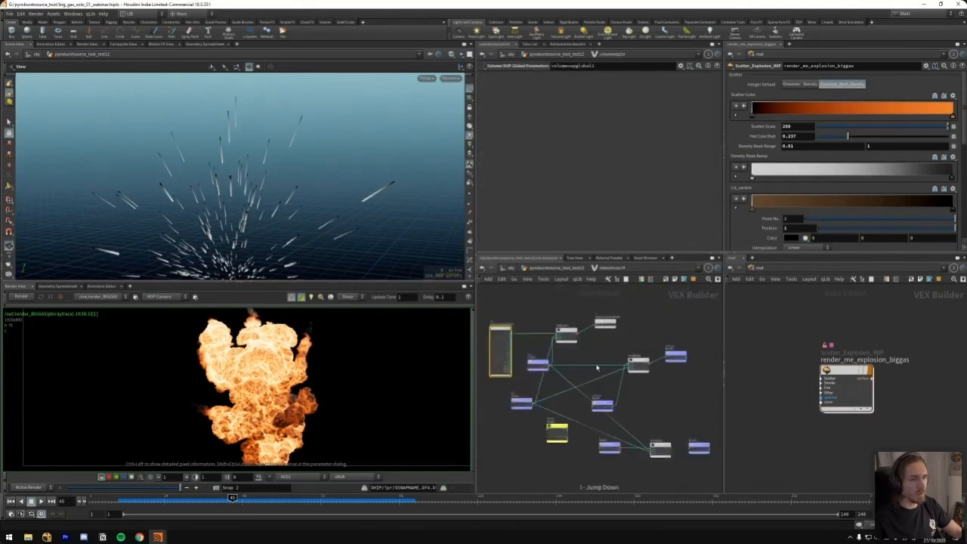
scroll(610, 347, "up", 3)
middle_click_drag(609, 350, 622, 334)
left_click(524, 355)
left_click(500, 408)
middle_click_drag(646, 368, 621, 378)
left_click(692, 354)
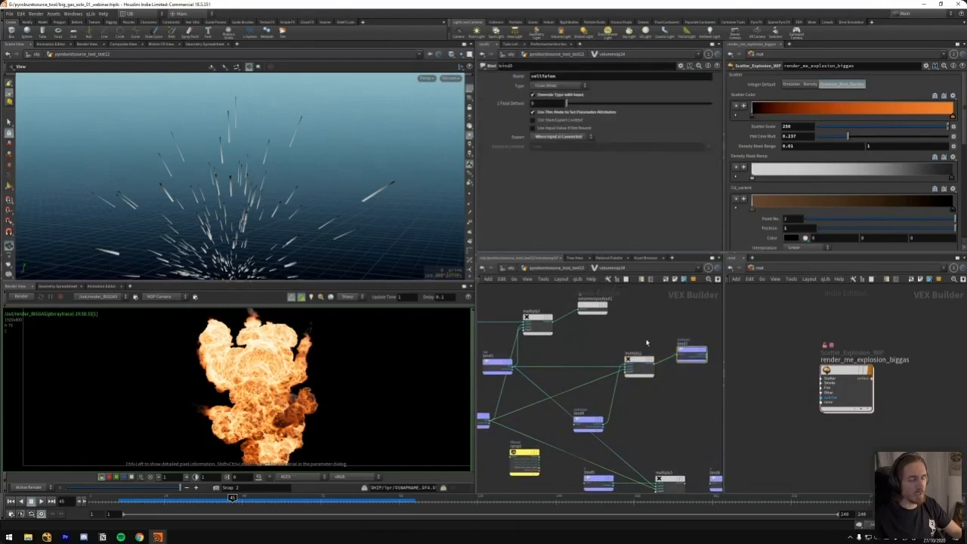
key("u")
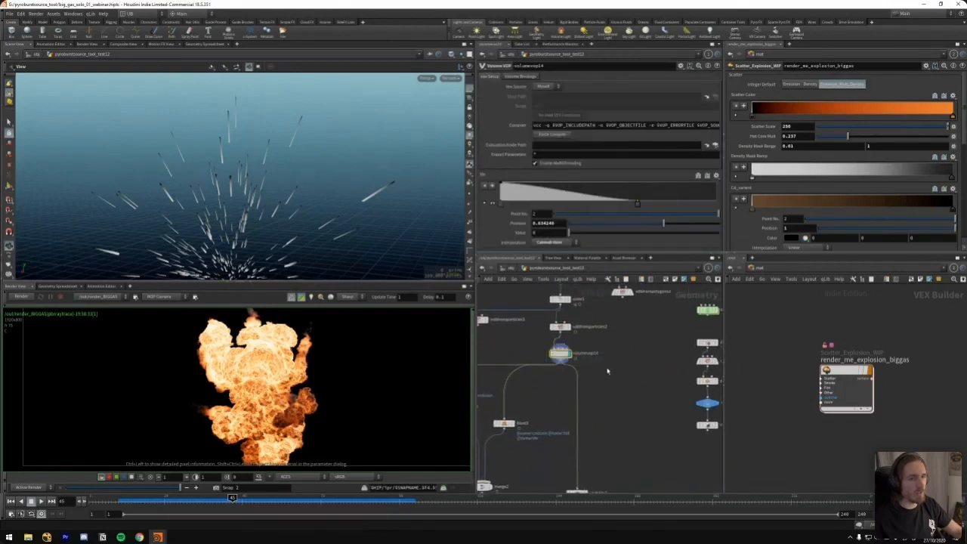
Display the visibility1 node for the collision volume and inspect the trails at frames 23 and 32
middle_click_drag(607, 370, 626, 307)
left_click(596, 430)
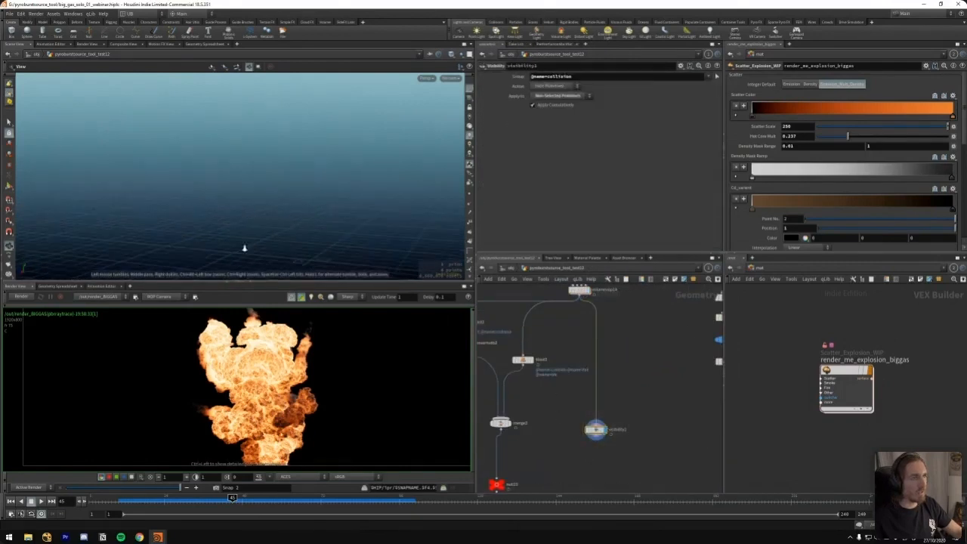
left_click_drag(181, 499, 161, 498)
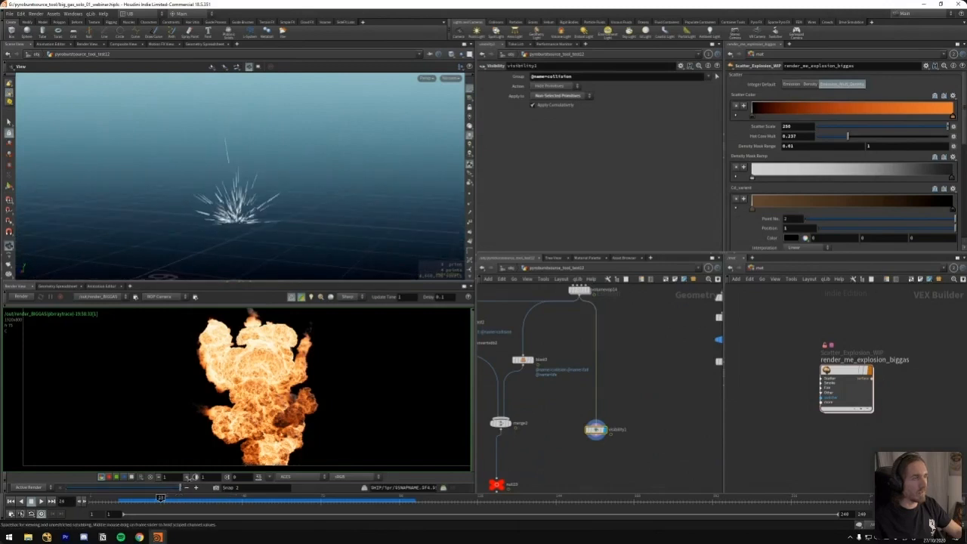
right_click_drag(328, 187, 522, 125)
left_click_drag(250, 161, 298, 158)
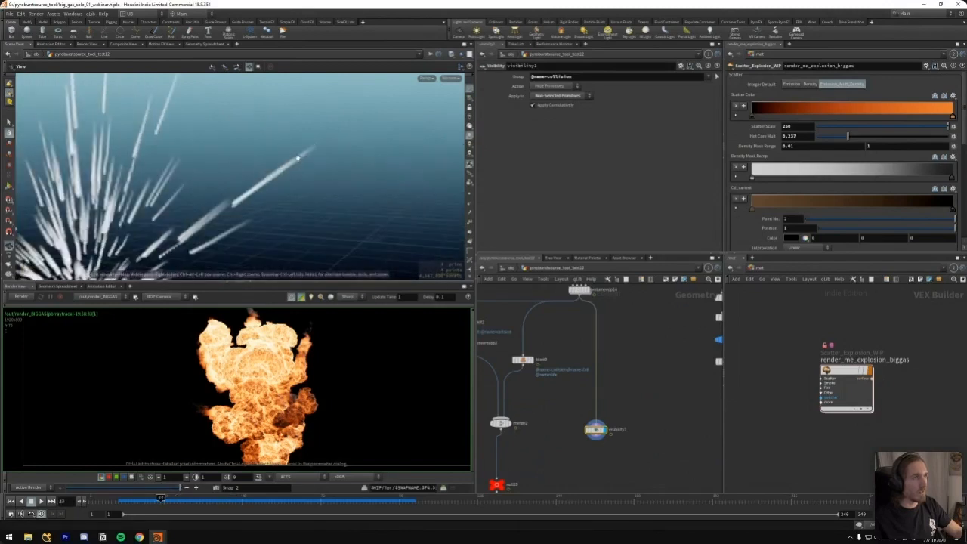
right_click_drag(227, 186, 158, 242)
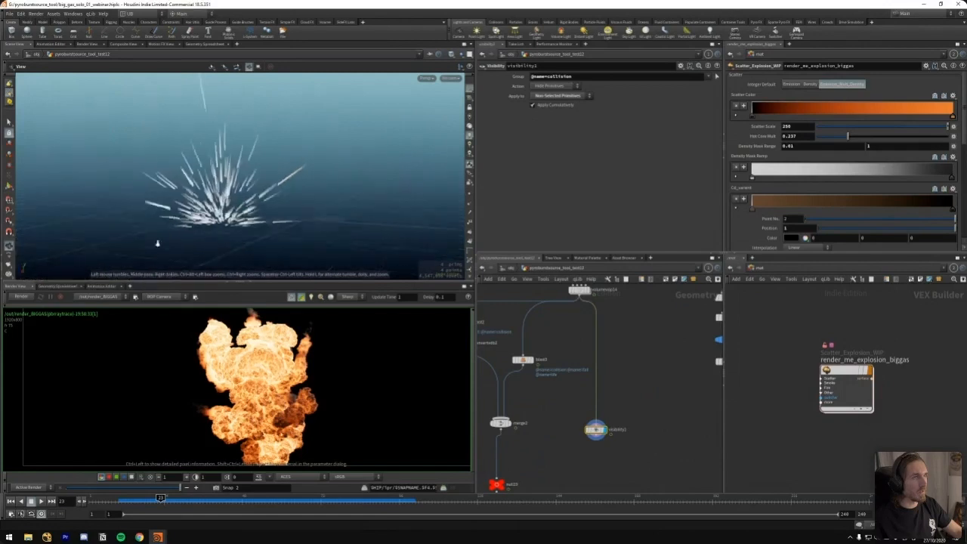
left_click_drag(176, 498, 210, 499)
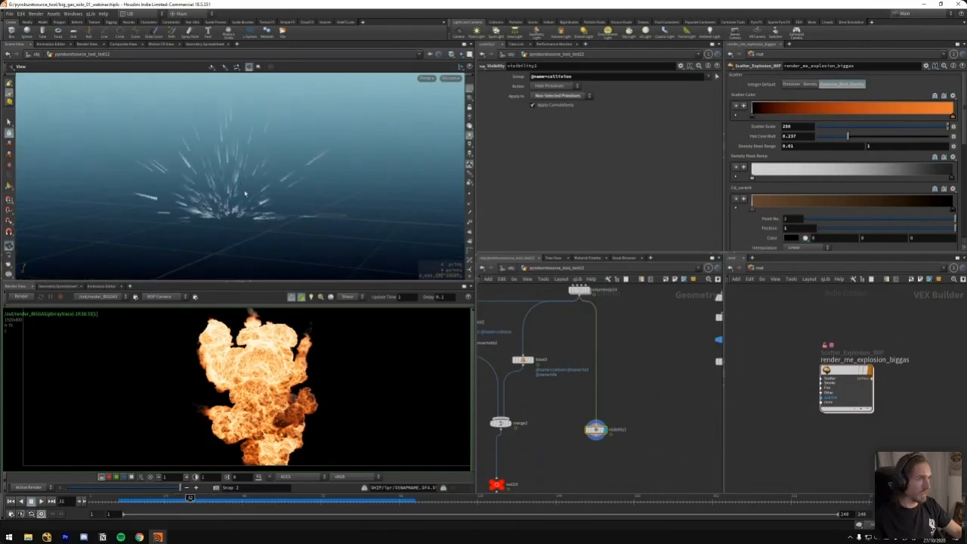
Go to the SIM HERE section of the network and display object_merge5, which brings in null27
middle_click_drag(555, 392, 589, 412)
middle_click_drag(530, 411, 607, 384)
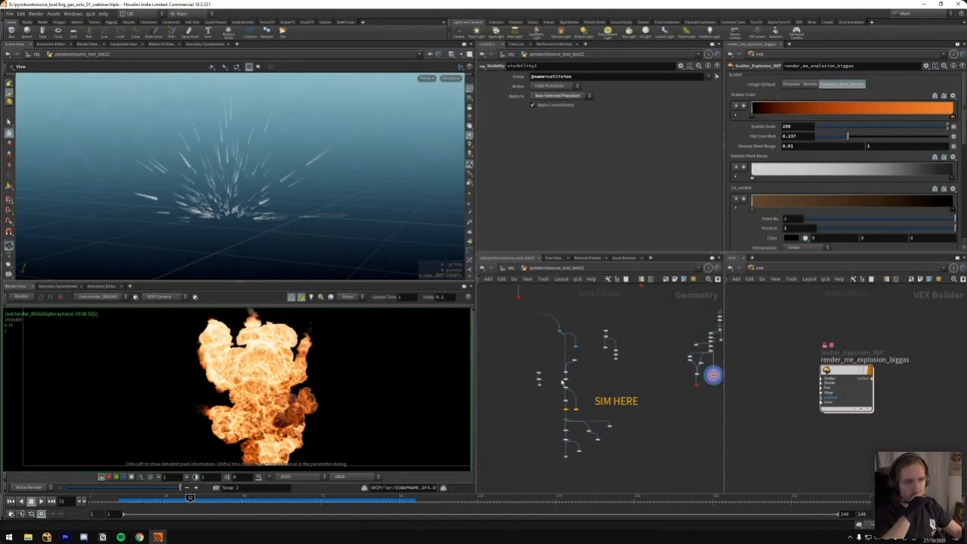
scroll(614, 360, "up", 5)
middle_click_drag(614, 359, 631, 303)
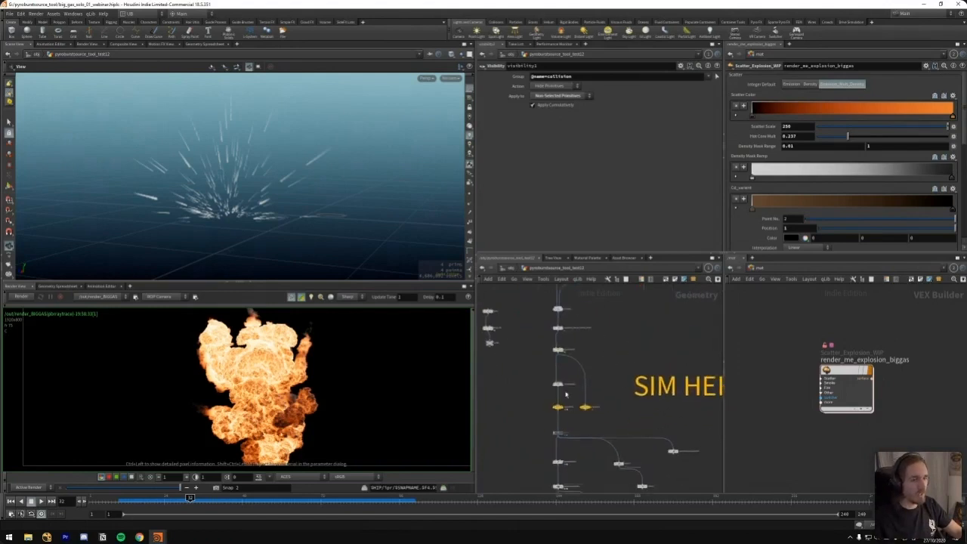
middle_click_drag(634, 358, 518, 381)
scroll(600, 350, "down", 2)
middle_click_drag(600, 350, 649, 377)
left_click(542, 347)
left_click(538, 336)
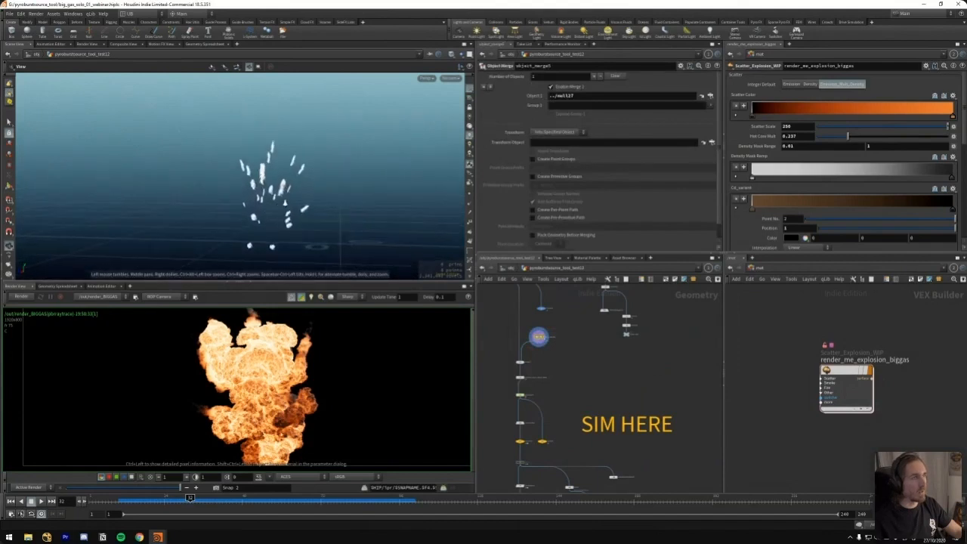
Display the node upstream of object_merge5, move to frame 20 and locate the source null above it
middle_click_drag(590, 344, 607, 391)
left_click(528, 326)
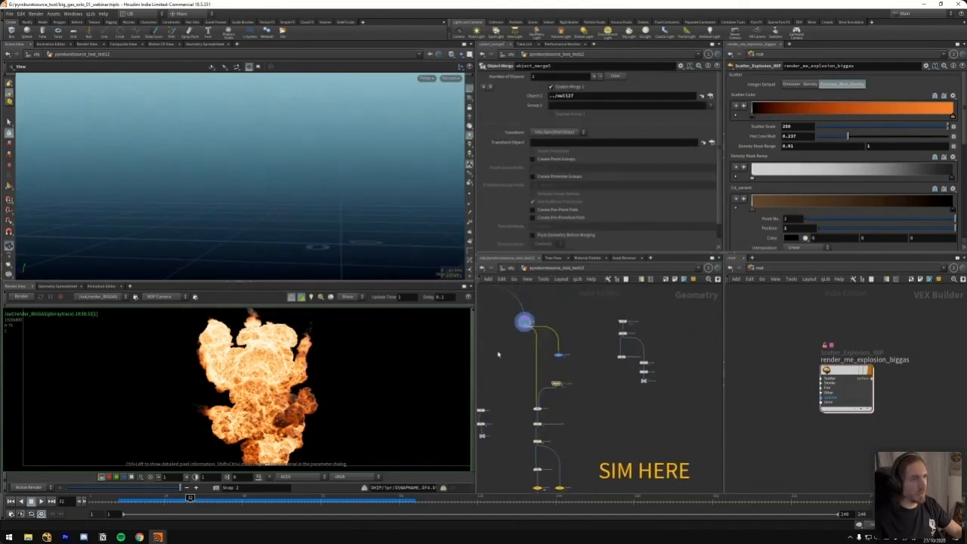
mouse_move(153, 500)
left_mouse_down()
mouse_move(133, 501)
mouse_move(151, 500)
left_mouse_up()
middle_click_drag(579, 304, 697, 433)
left_click(558, 379)
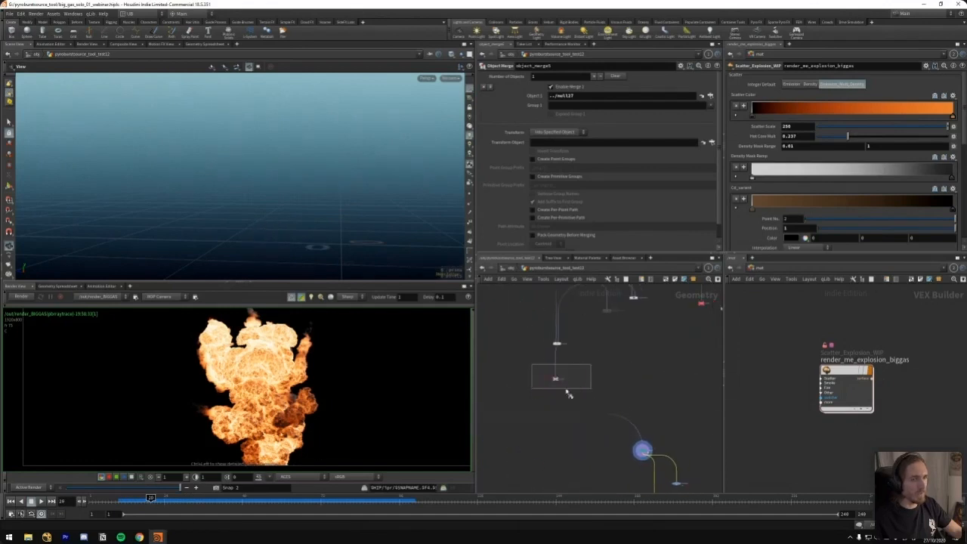
mouse_move(634, 379)
middle_mouse_down()
mouse_move(598, 347)
mouse_move(622, 363)
mouse_move(601, 321)
middle_mouse_up()
Step the display through the nodes leading from the source null into the simulation chain
scroll(615, 360, "up", 2)
middle_click_drag(627, 408, 611, 345)
scroll(605, 353, "up", 1)
left_click_drag(607, 361, 568, 394)
key("r")
left_click_drag(619, 366, 565, 398)
middle_click_drag(524, 353, 532, 415)
left_click_drag(573, 330, 528, 388)
key("r")
Display the CacheIt12 simulation cache below the Pyro Solver and scrub it back to frame 19
middle_click_drag(482, 332, 513, 320)
middle_click_drag(538, 386, 516, 313)
scroll(519, 378, "up", 2)
key("r")
mouse_move(533, 414)
left_mouse_down()
mouse_move(577, 445)
mouse_move(529, 414)
left_mouse_up()
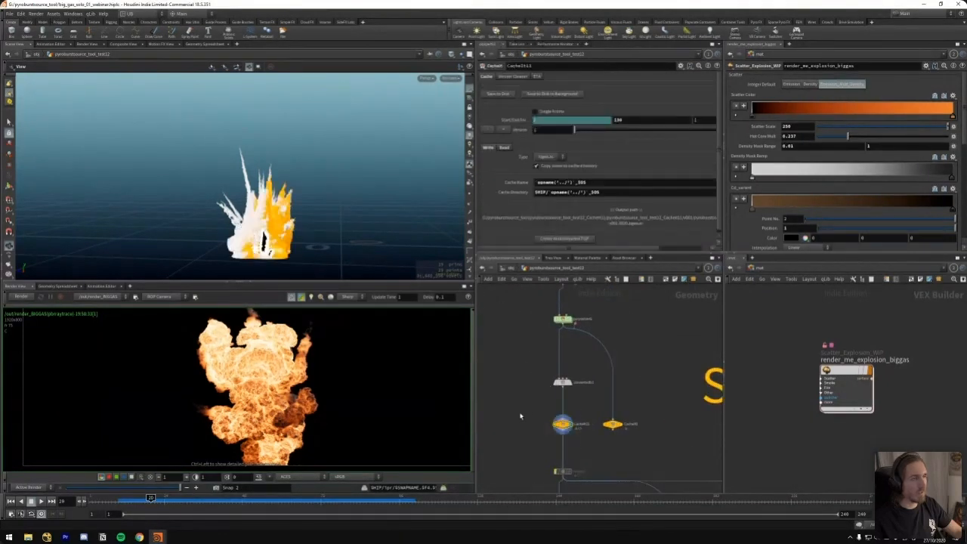
left_click(165, 498)
left_click_drag(172, 499, 149, 499)
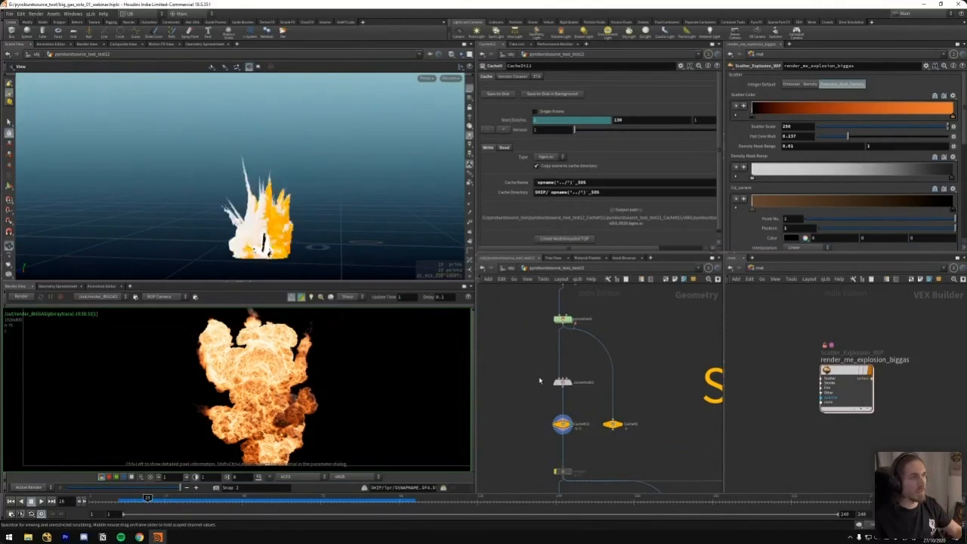
Return upstream of the simulation and display null25, the null below the merged emitter chains
scroll(551, 351, "down", 5)
middle_click_drag(546, 365, 604, 472)
scroll(589, 372, "up", 5)
left_click_drag(594, 358, 530, 396)
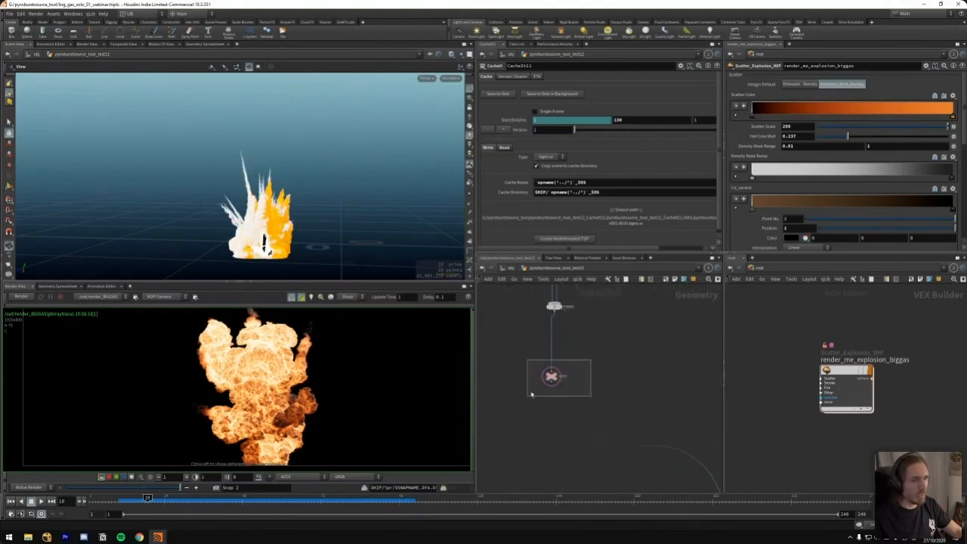
middle_click_drag(587, 357, 579, 390)
scroll(577, 389, "down", 5)
key("r")
left_click(585, 383)
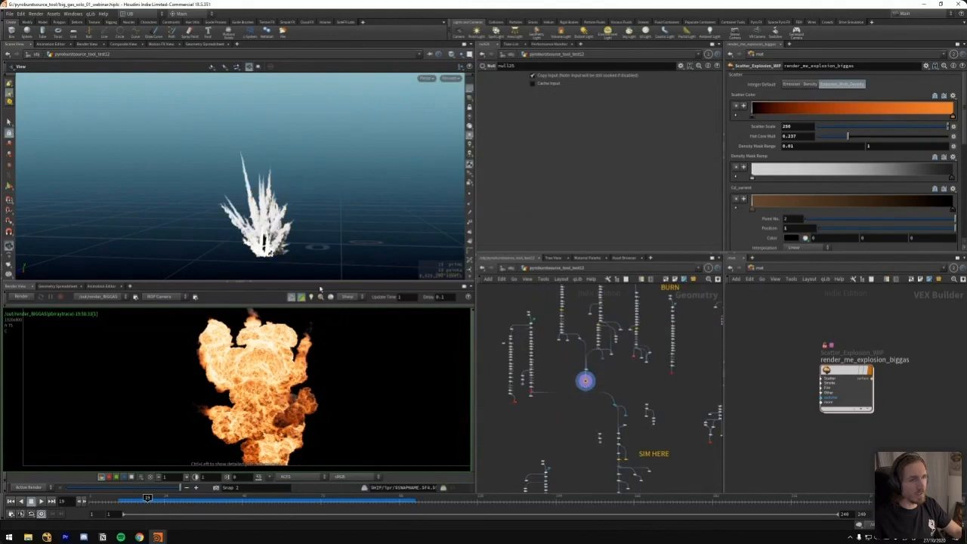
left_click_drag(219, 233, 442, 281)
Display the red null at the end of the neighbouring source chain
right_click(539, 392)
scroll(547, 379, "up", 5)
middle_click_drag(564, 384, 606, 354)
left_click_drag(576, 391, 531, 421)
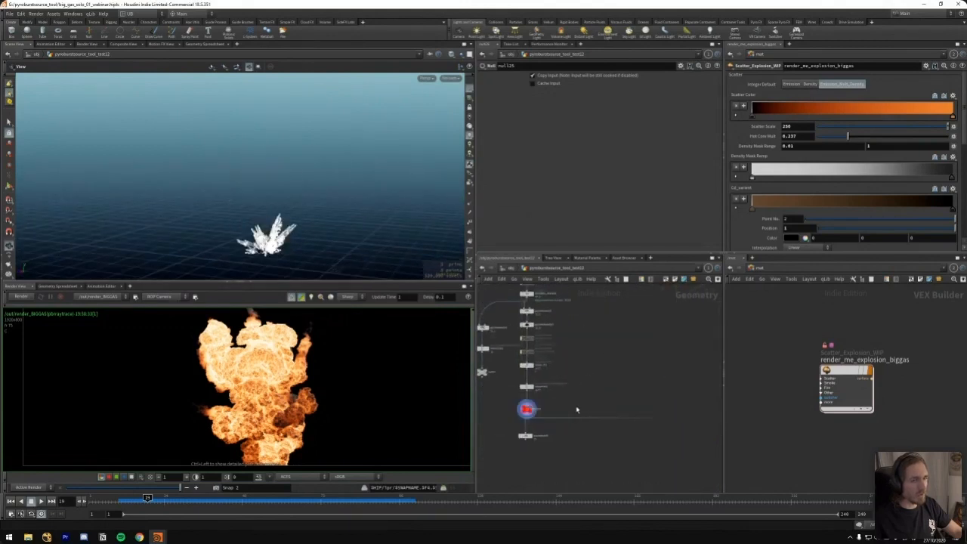
middle_click_drag(630, 389, 507, 329)
Return to the SIM HERE section and display object_merge5 again, just above merge4
scroll(582, 396, "down", 5)
middle_click_drag(650, 401, 611, 346)
scroll(604, 343, "up", 5)
key("r")
mouse_move(572, 344)
left_mouse_down()
mouse_move(605, 335)
mouse_move(504, 381)
left_mouse_up()
scroll(570, 364, "up", 5)
key("r")
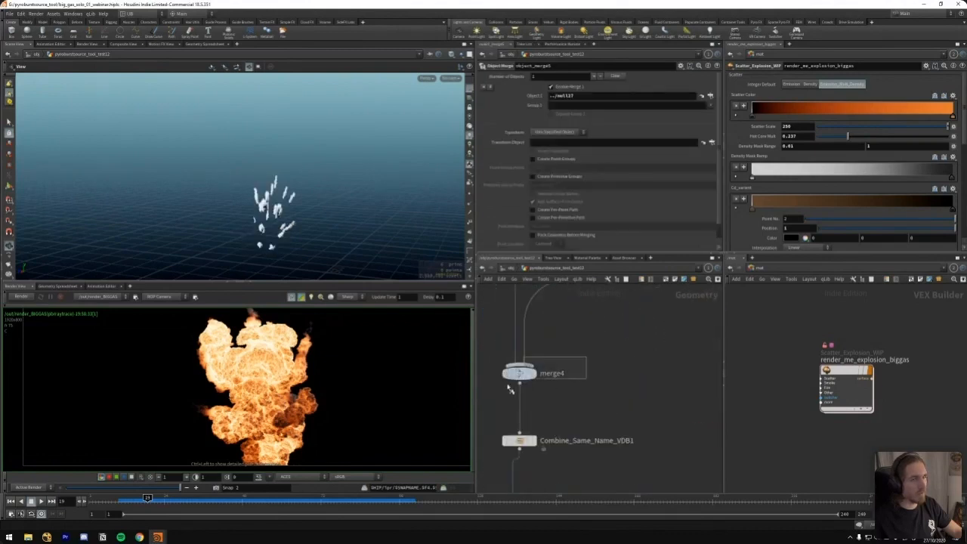
Show merge4 as a template alongside object_merge5 and scrub back to about frame 10
middle_click_drag(557, 351, 564, 377)
key("e")
left_click_drag(576, 381, 494, 423)
left_click(515, 407)
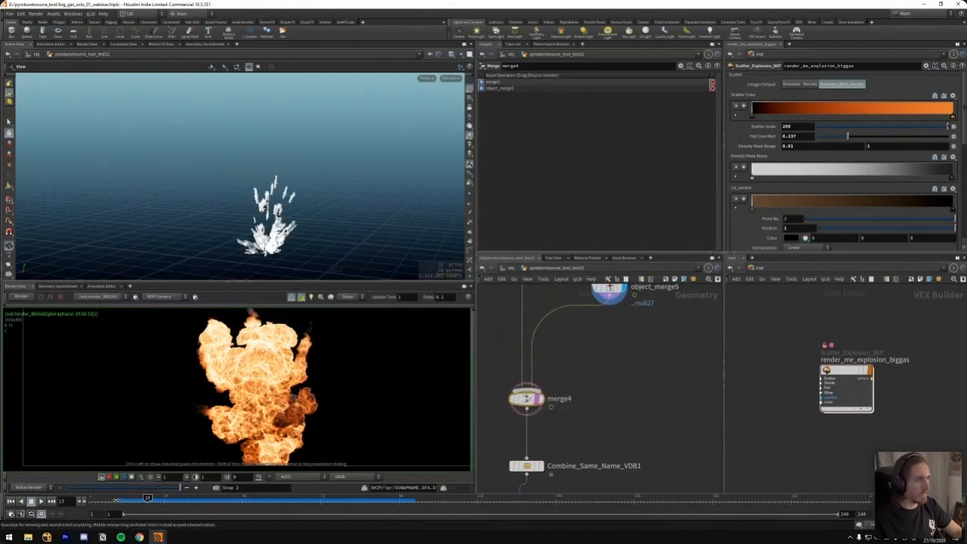
left_click_drag(147, 498, 121, 498)
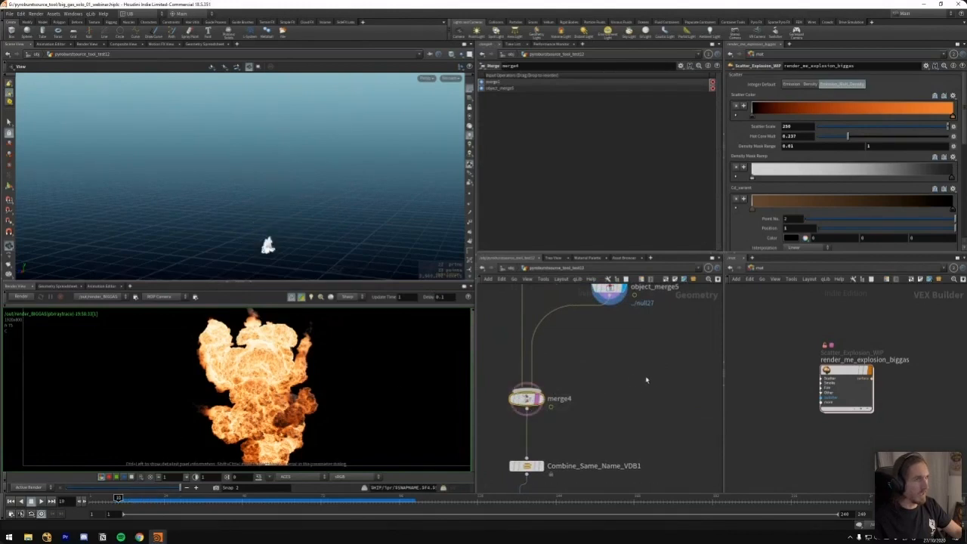
Return to frame 1, display merge4 and scrub the combined sources to frame 17
middle_click_drag(606, 377, 602, 426)
scroll(602, 427, "down", 10)
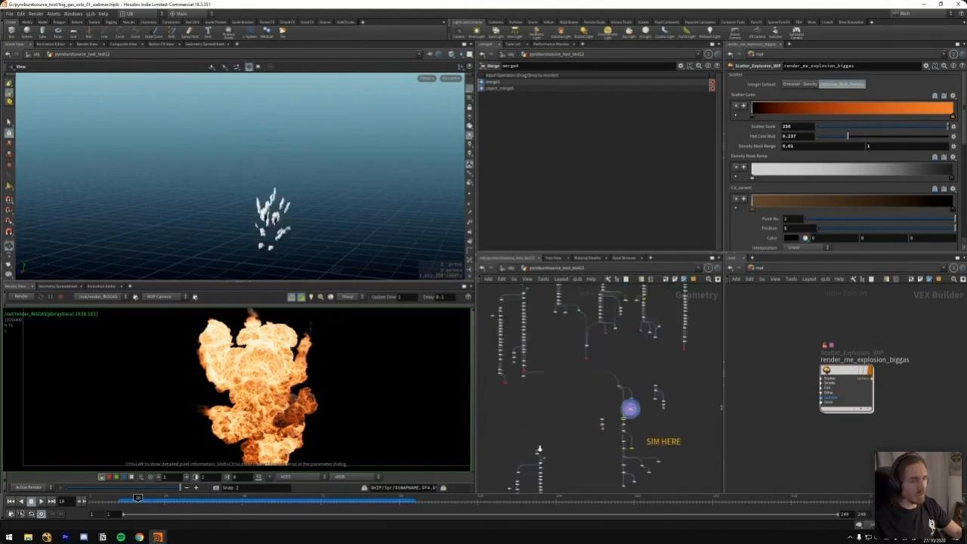
left_click_drag(647, 329, 622, 343)
middle_click_drag(624, 334, 613, 302)
scroll(607, 401, "up", 8)
middle_click_drag(606, 405, 618, 296)
scroll(603, 368, "up", 8)
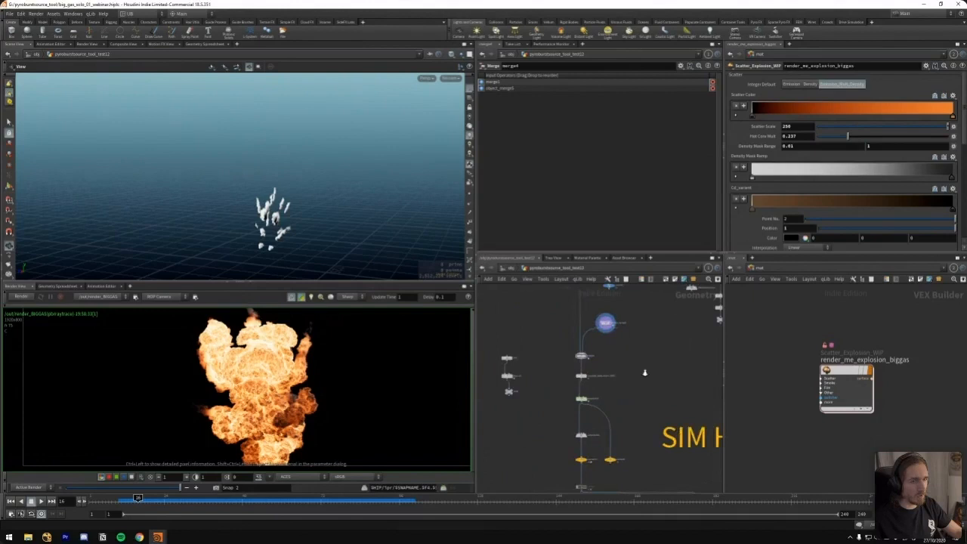
key("ctrl+Up")
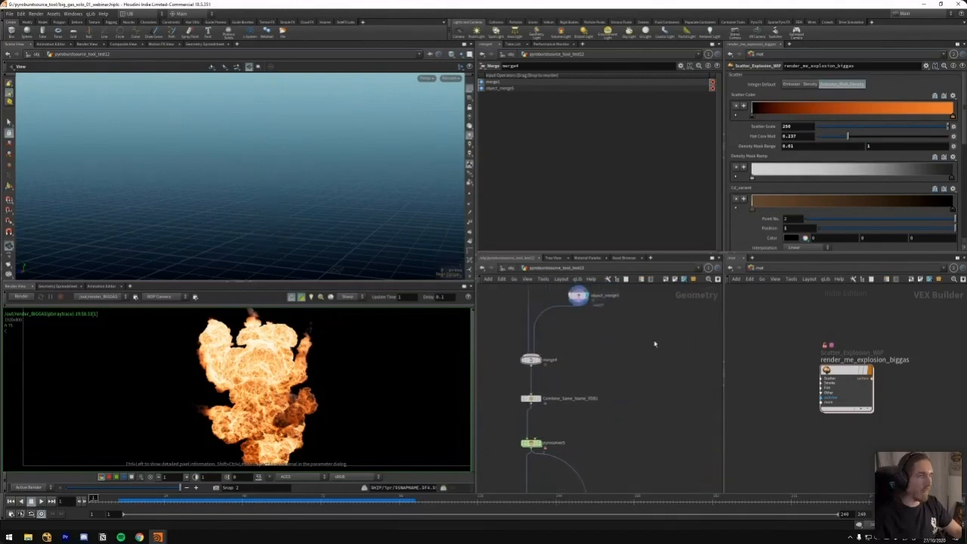
left_click(547, 360)
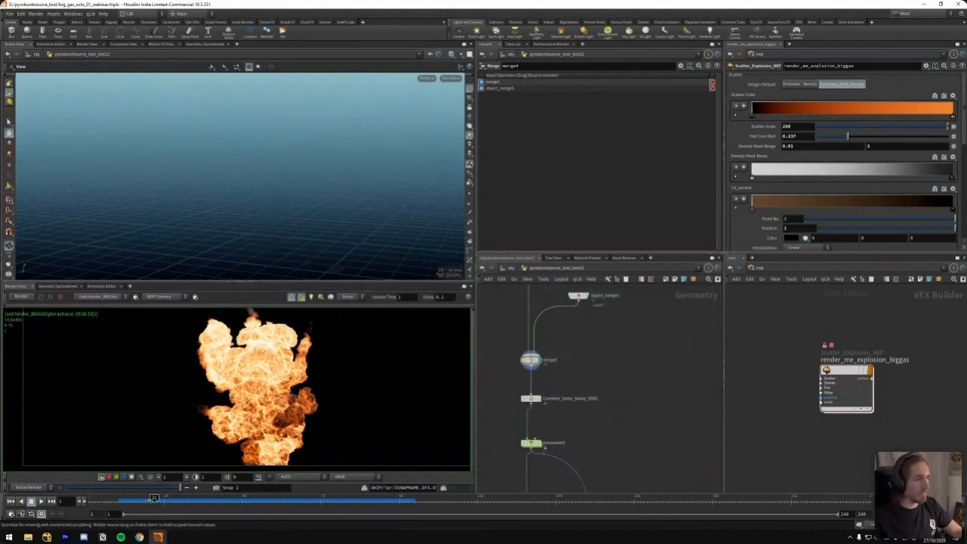
left_click_drag(154, 499, 135, 498)
scroll(559, 387, "up", 5)
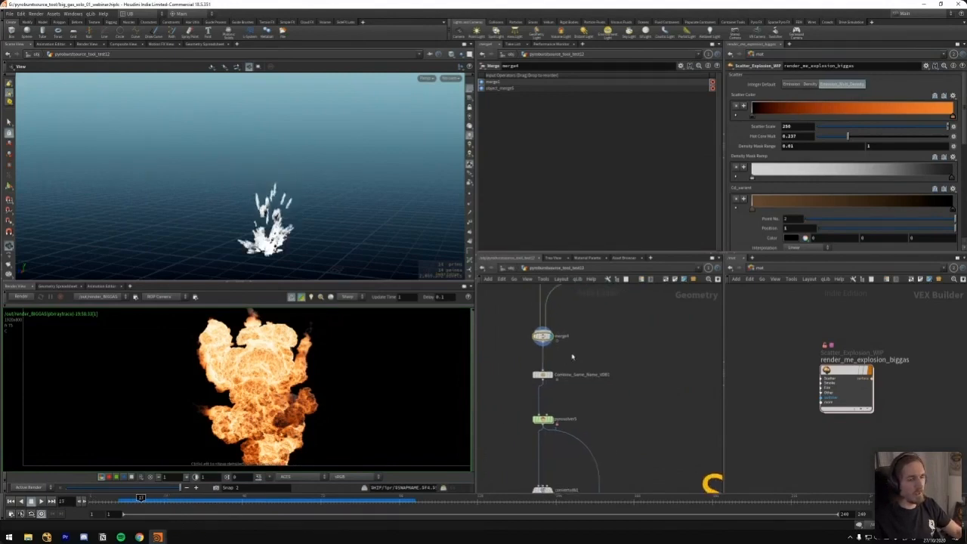
Compare the node information and displayed volumes of merge4 and Combine_Same_Name_VDB1, ending with the combine node displayed
middle_click_drag(593, 355, 589, 344)
left_click_drag(527, 384, 620, 350)
middle_click_drag(556, 306, 545, 347)
middle_click(539, 343)
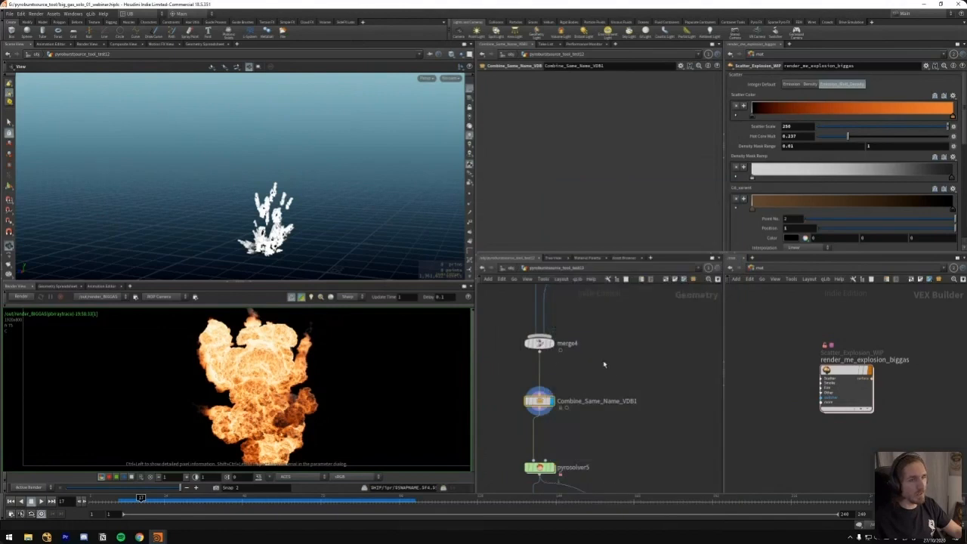
middle_click_drag(614, 385, 611, 351)
middle_click(538, 367)
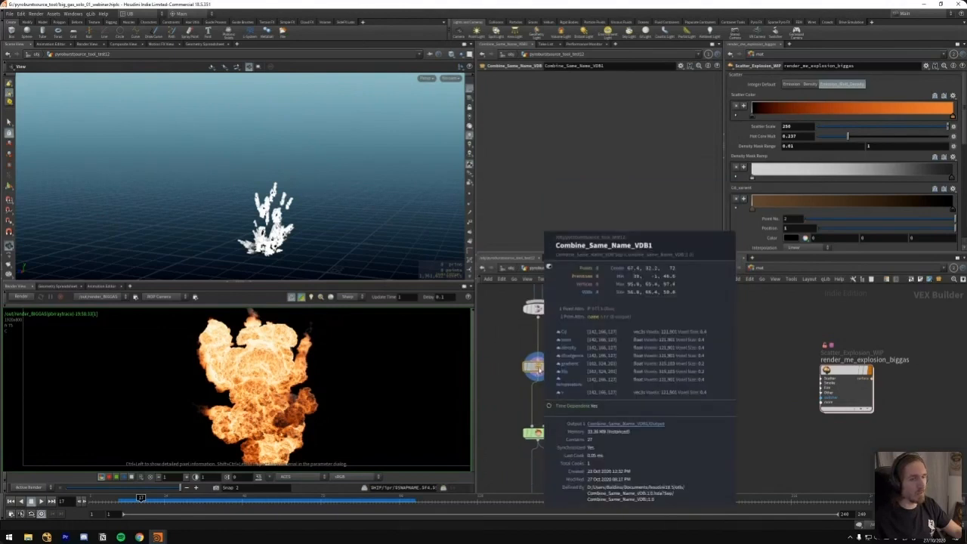
left_click(538, 308)
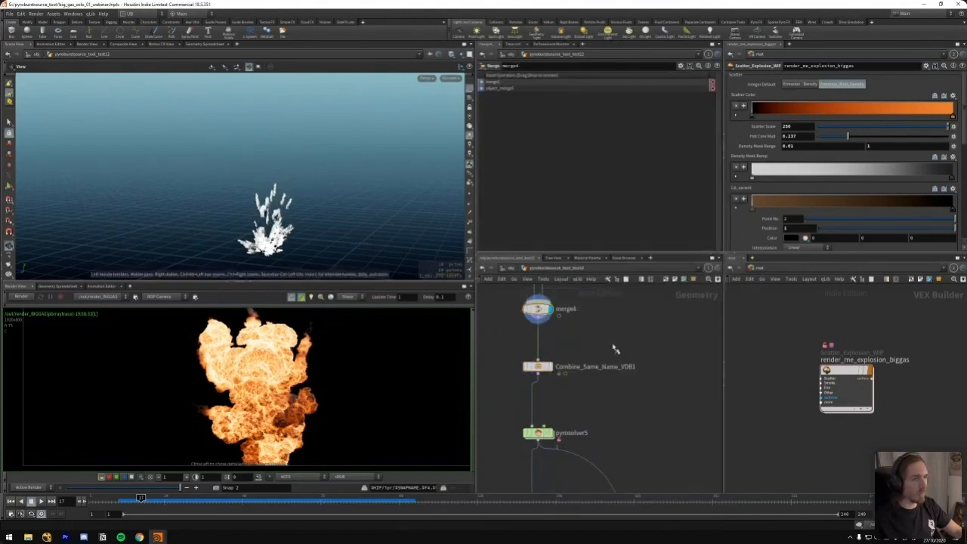
left_click(538, 367)
Look inside pyrosolver5, return the timeline to frame 1 and go back up to the parent network
middle_click_drag(625, 412, 644, 377)
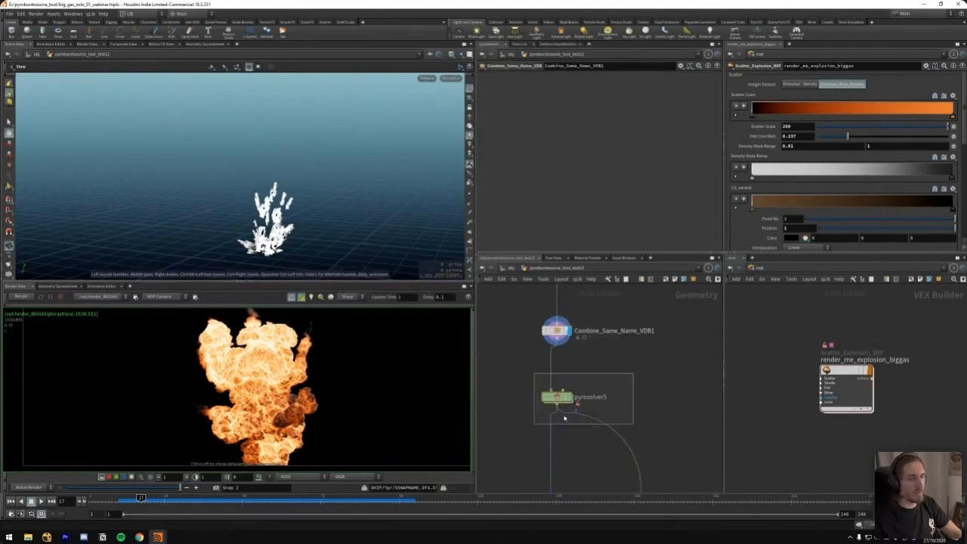
key("i")
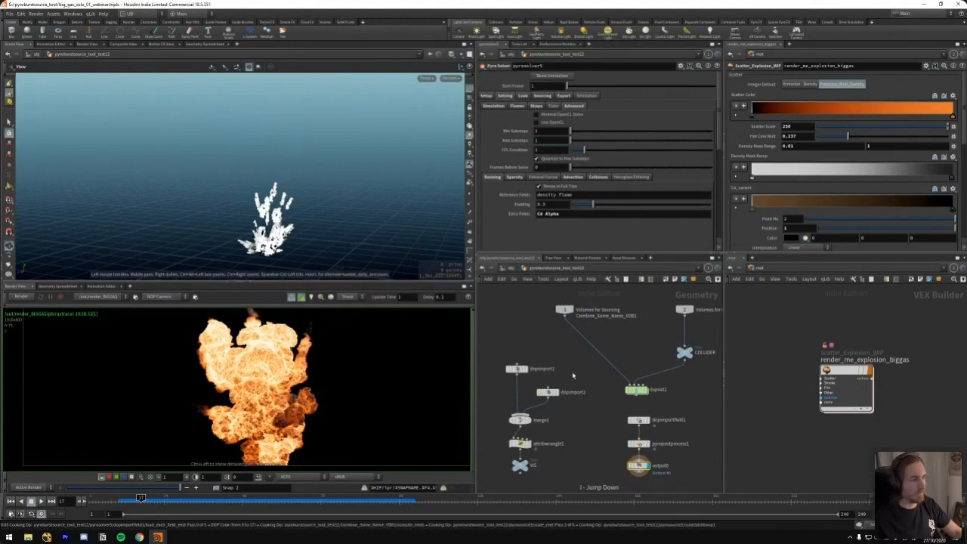
key("Escape")
key("ctrl+Up")
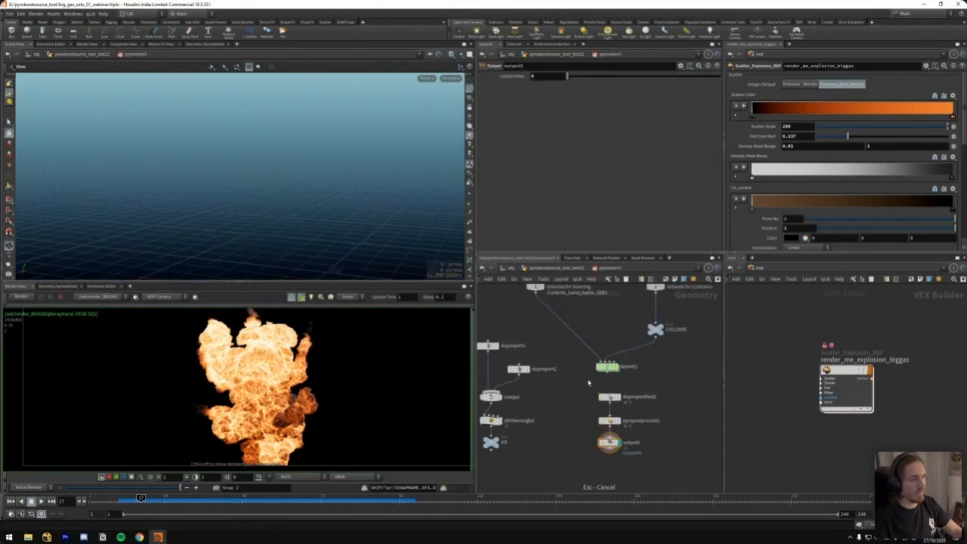
key("u")
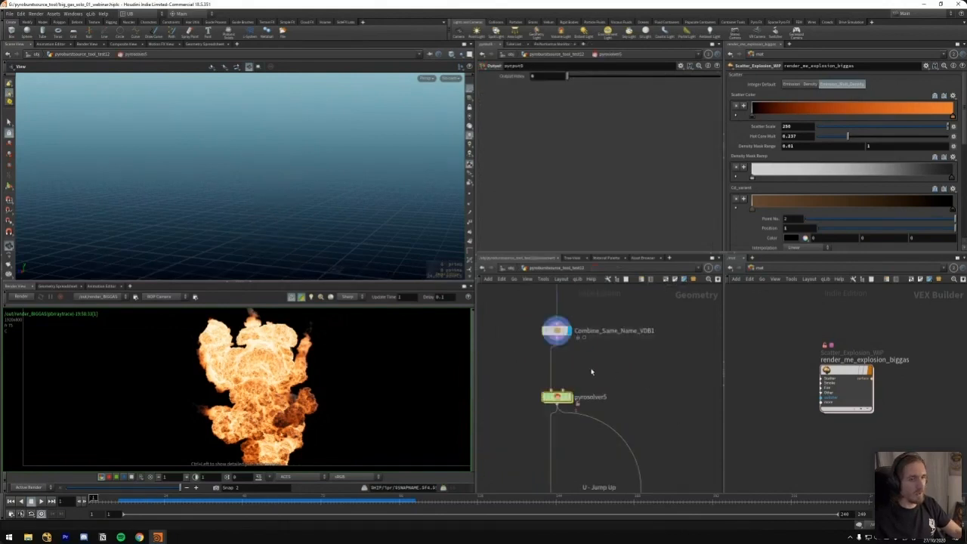
Add a new Pyro Solver node beside pyrosolver5 and enter its editable forces network
key("Tab")
mouse_move(631, 387)
key("Up")
key("Up")
key("Up")
key("Up")
key("Up")
key("Up")
key("Return")
left_click(631, 379)
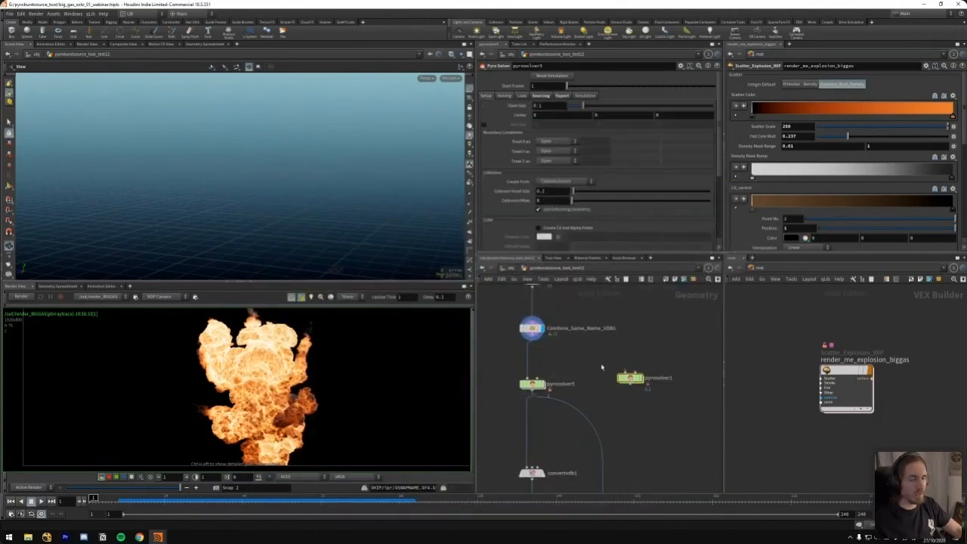
key("i")
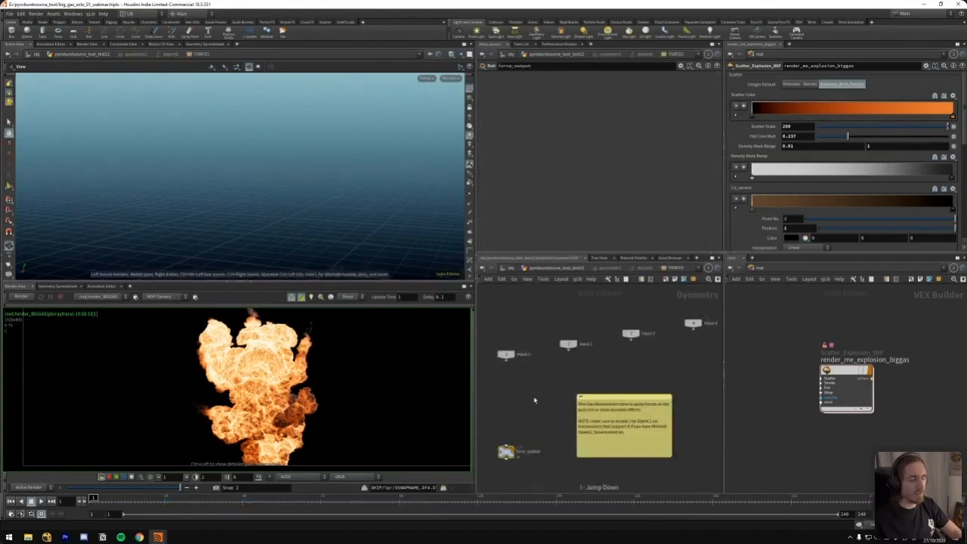
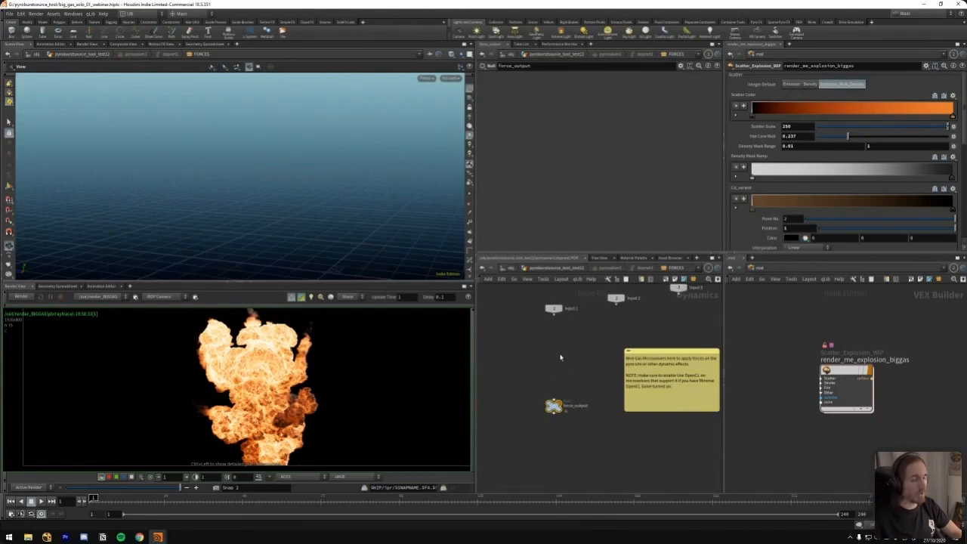
Leave the forces network, allow editing of pyrosolver1's contents and go inside the node
middle_click_drag(559, 356, 593, 376)
key("u")
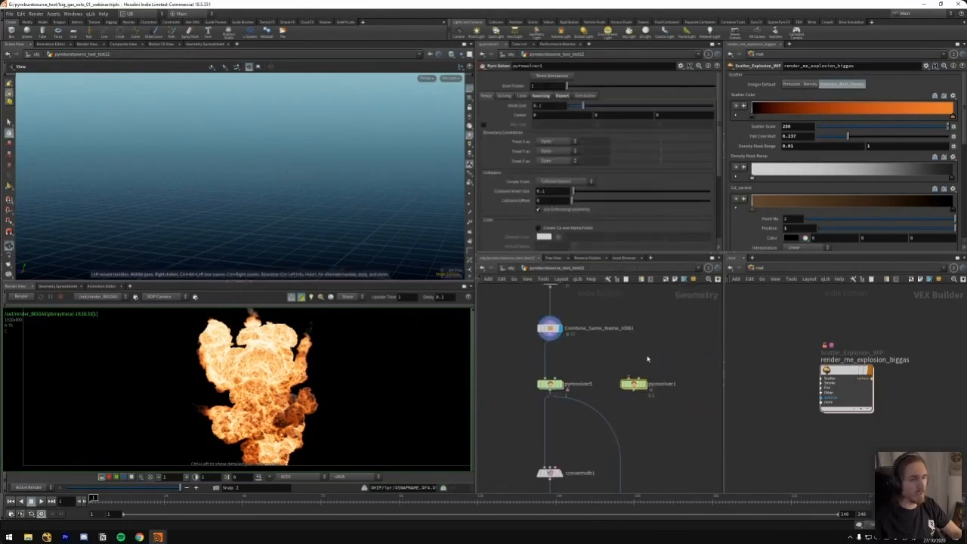
right_click(631, 378)
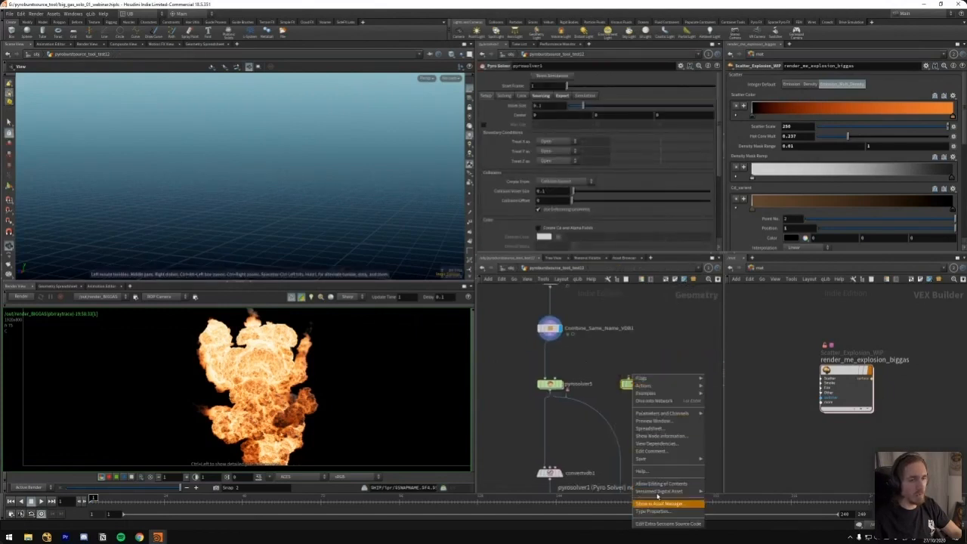
left_click(678, 485)
key("i")
Enter pyrosolver1's dopnet1 and look inside its default FORCES subnetwork
middle_click_drag(600, 421, 763, 410)
scroll(607, 414, "up", 5)
left_click(558, 443)
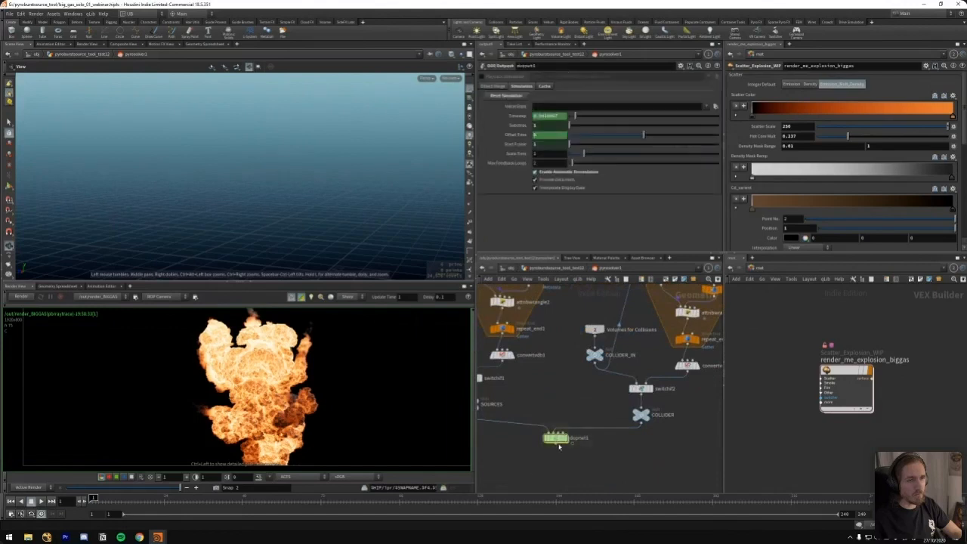
key("i")
scroll(658, 378, "up", 3)
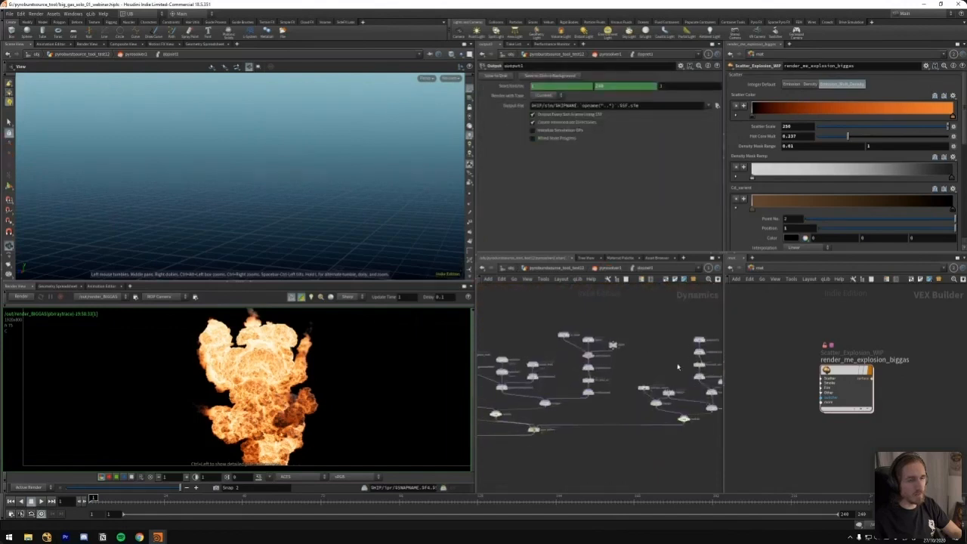
scroll(663, 373, "up", 3)
left_click(631, 386)
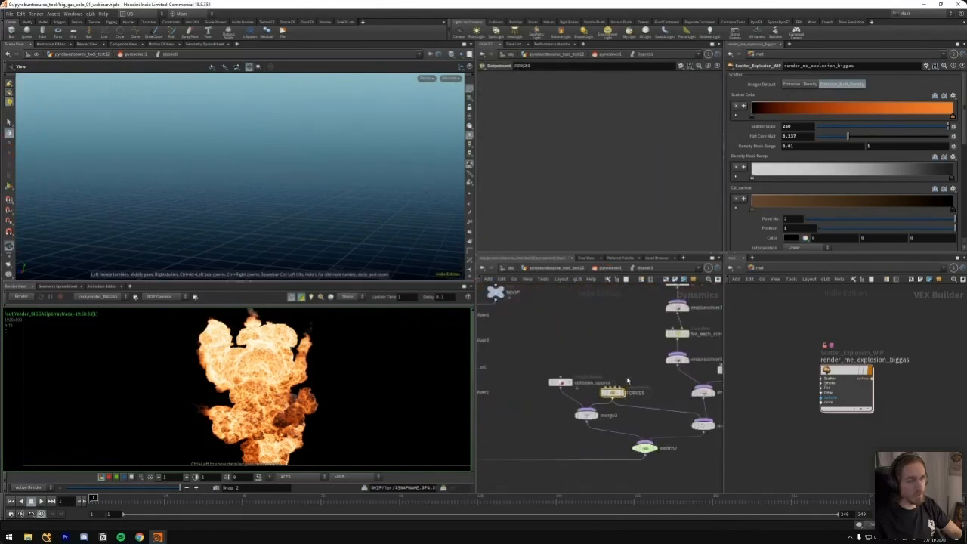
key("i")
Return to the parent geometry network and enter the DOP network inside pyrosolver5
key("u")
key("u")
key("u")
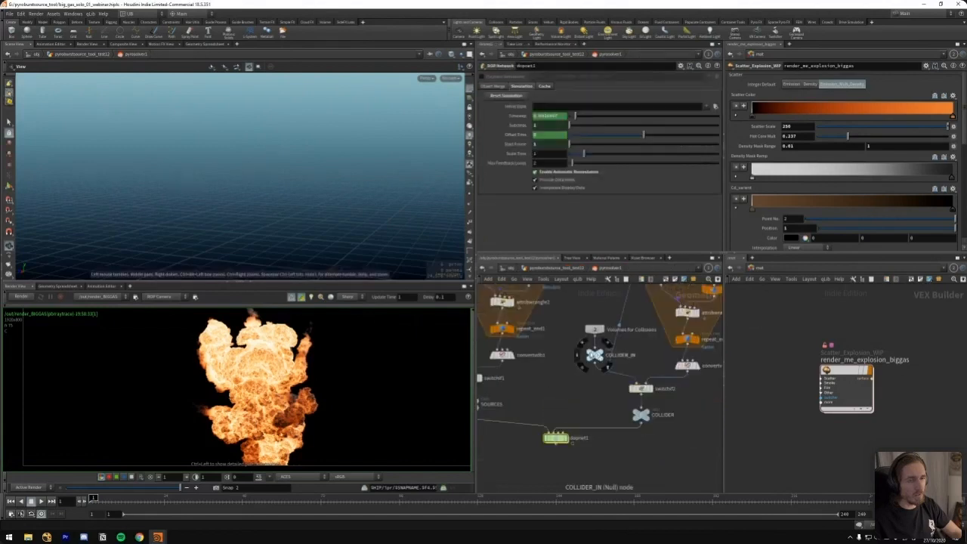
key("i")
key("i")
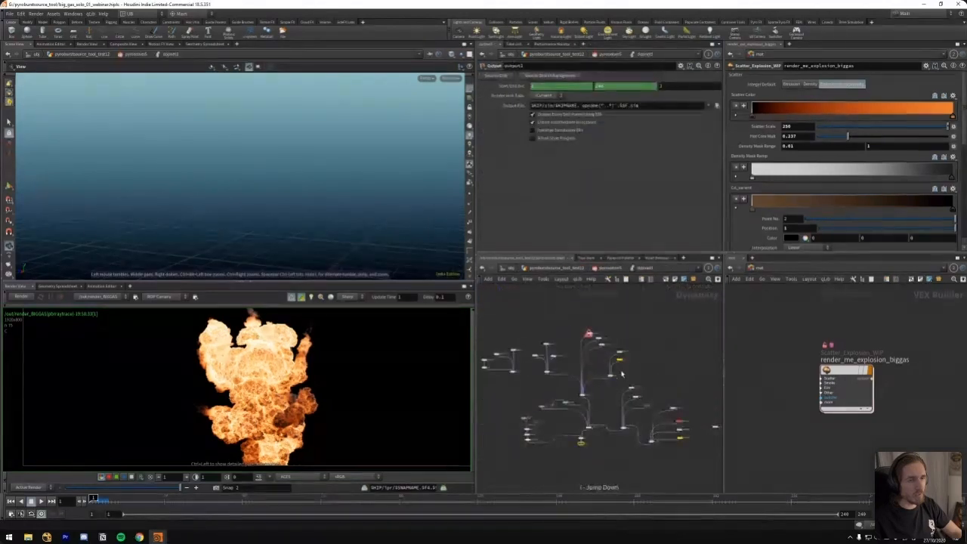
Examine the layout of pyrosolver5's DOP network and go inside its FORCES node
scroll(660, 362, "up", 3)
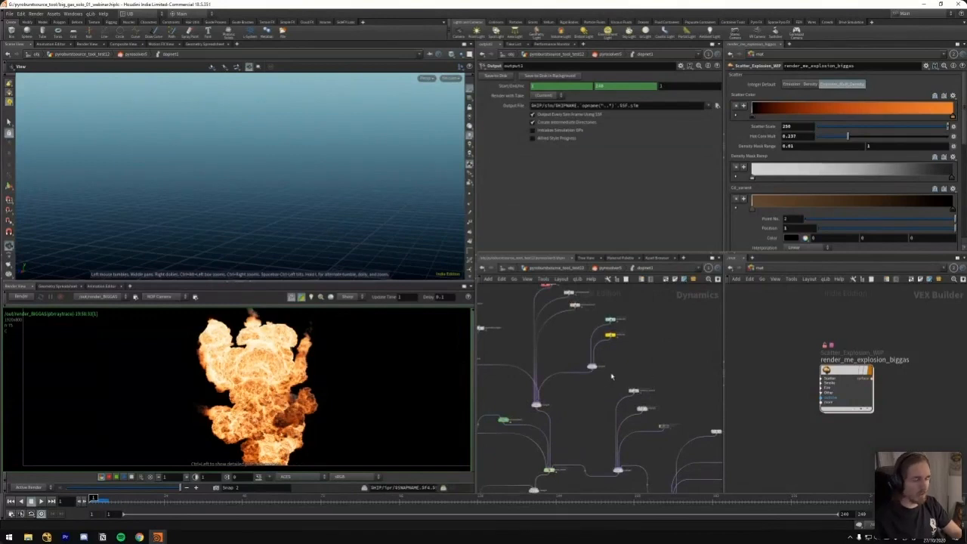
middle_click_drag(641, 361, 643, 360)
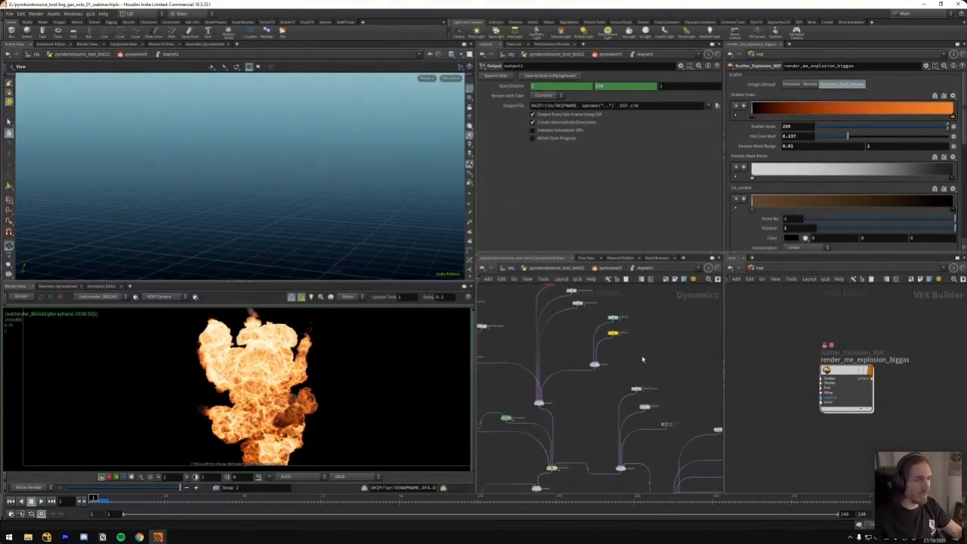
middle_click_drag(682, 414, 635, 346)
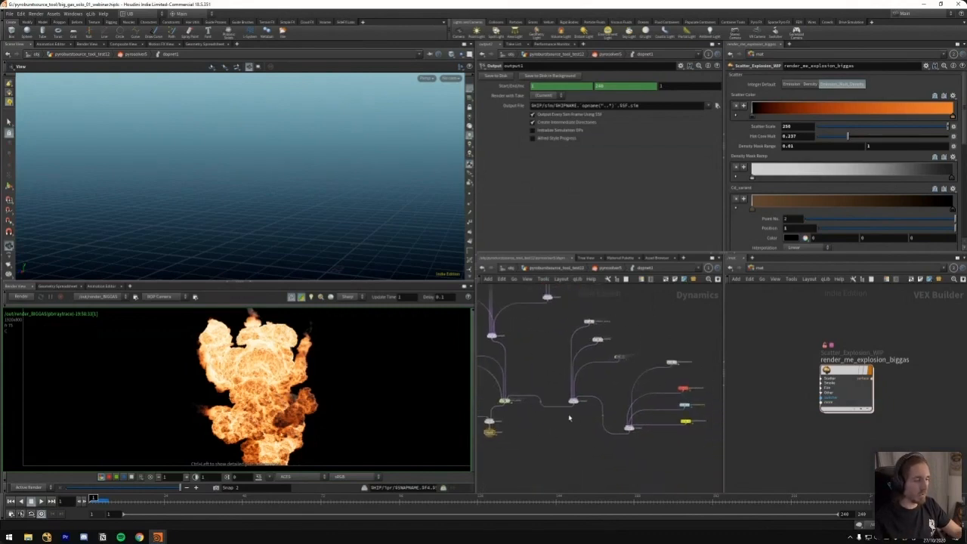
middle_click_drag(634, 341, 641, 348)
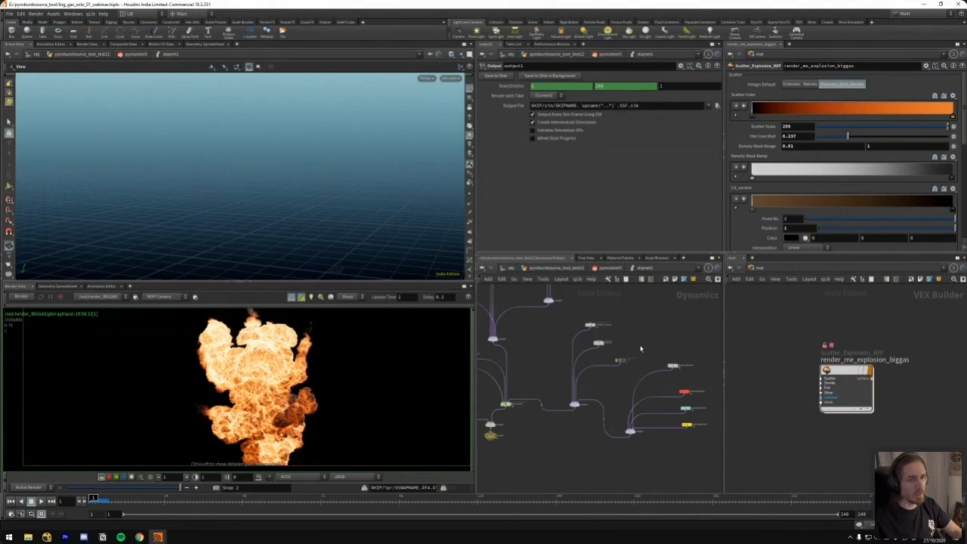
scroll(628, 351, "up", 3)
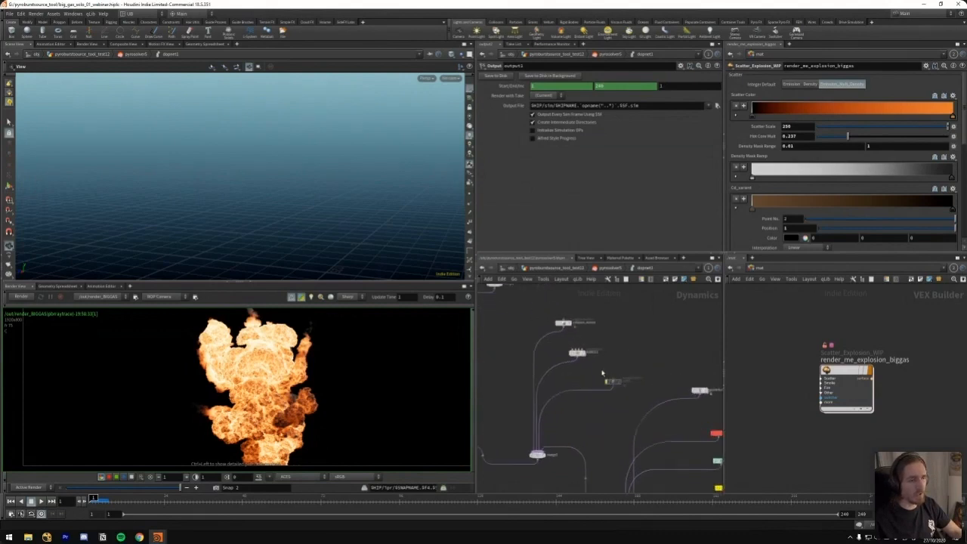
middle_click_drag(635, 353, 620, 348)
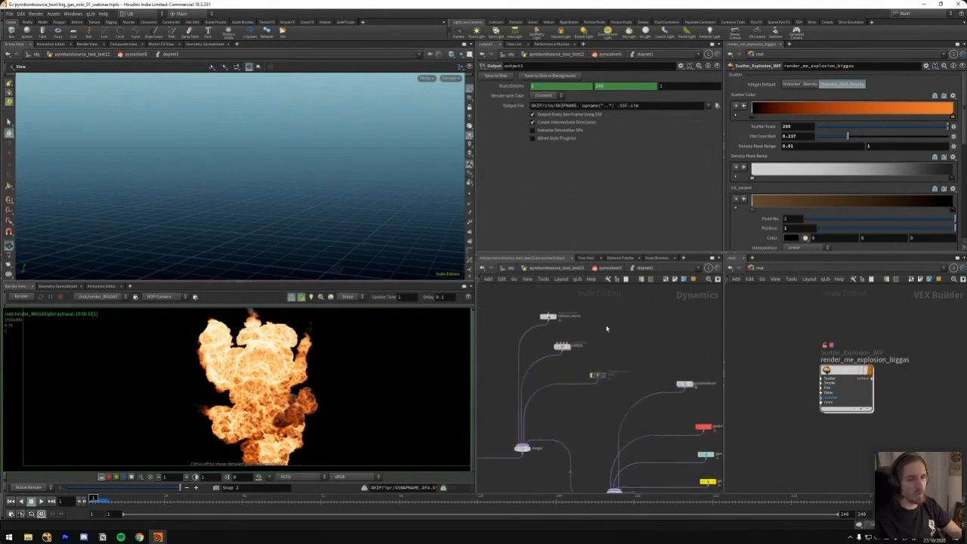
left_click(566, 346)
scroll(639, 337, "down", 2)
double_click(582, 343)
middle_click_drag(591, 348, 651, 355)
scroll(621, 349, "up", 4)
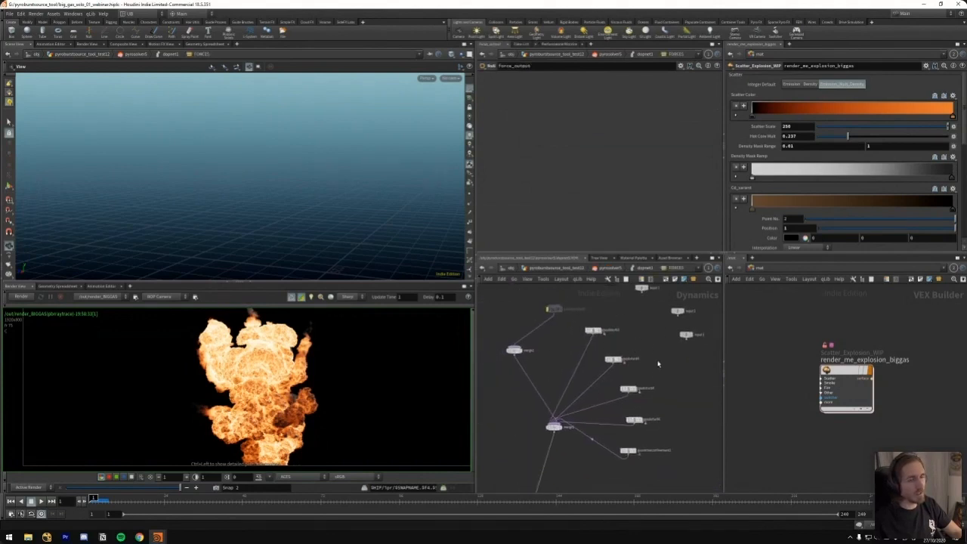
Inspect the parameters of the Gas Disturb nodes and the gas vortex confinement node in FORCES
left_click(594, 330)
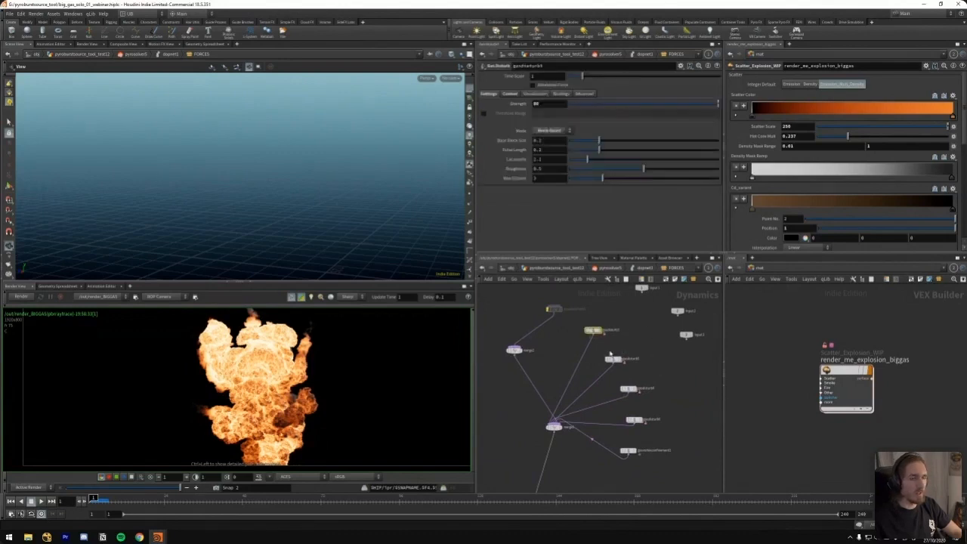
left_click(612, 360)
scroll(629, 346, "up", 2)
left_click(629, 399, "shift")
left_click_drag(673, 429, 596, 497, "shift")
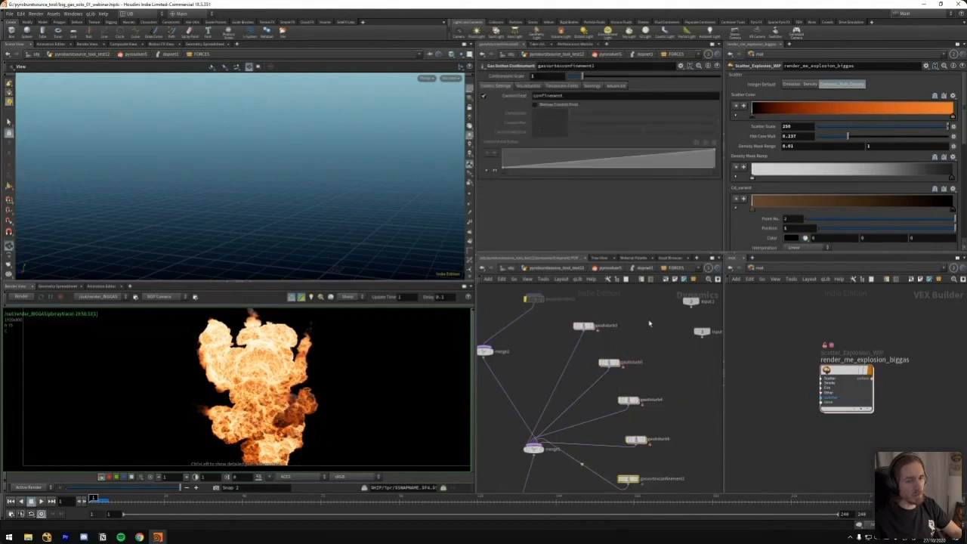
Show the control field settings of gasdisturb3
middle_click_drag(649, 323, 661, 358)
left_click(597, 360)
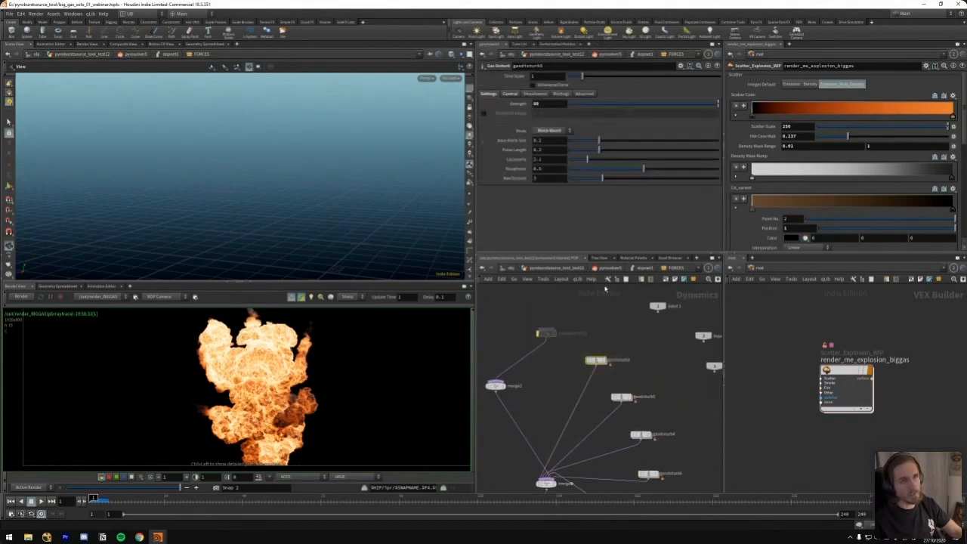
left_click(514, 93)
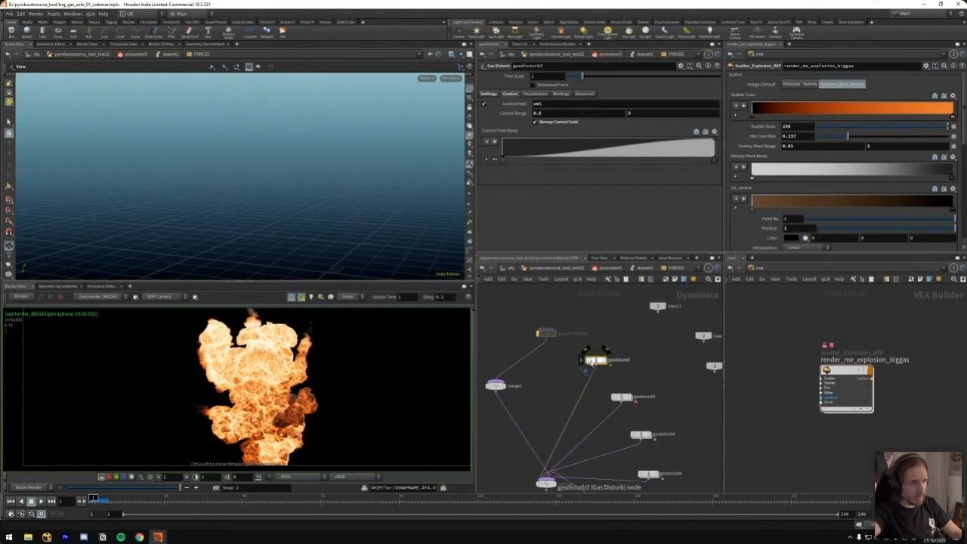
Examine the explosion render up close for the fine disturbance detail across the fireball
scroll(261, 367, "up", 3)
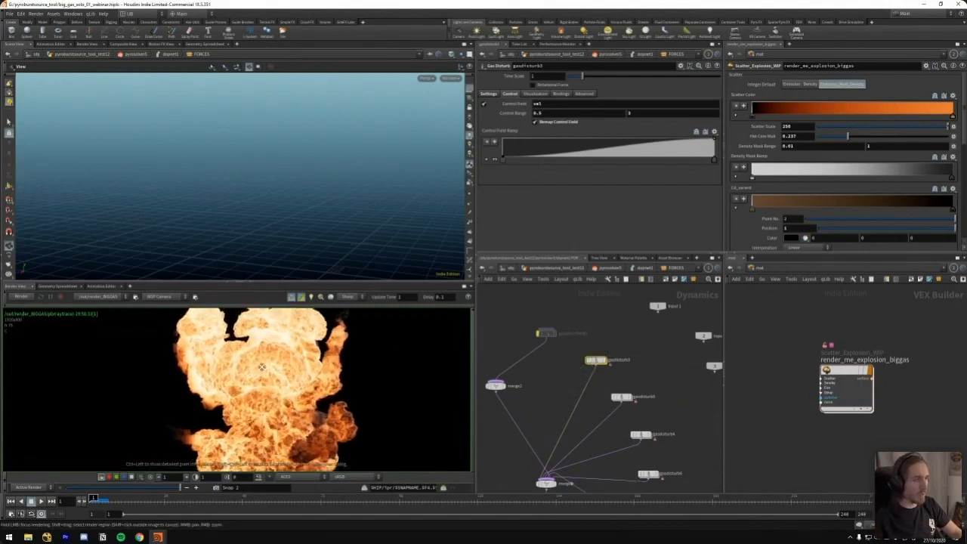
scroll(200, 385, "up", 3)
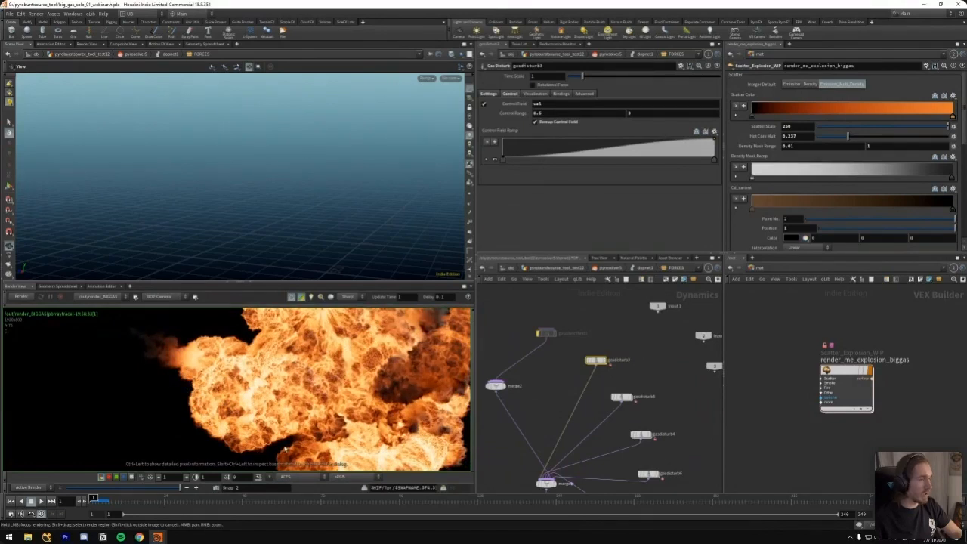
scroll(256, 433, "down", 3)
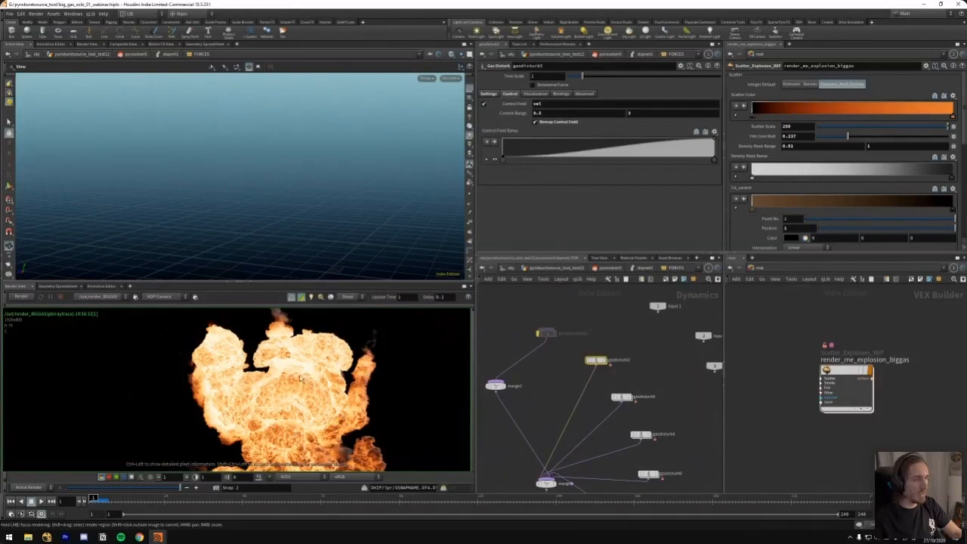
middle_click_drag(316, 423, 308, 372)
scroll(337, 389, "down", 2)
scroll(342, 405, "up", 3)
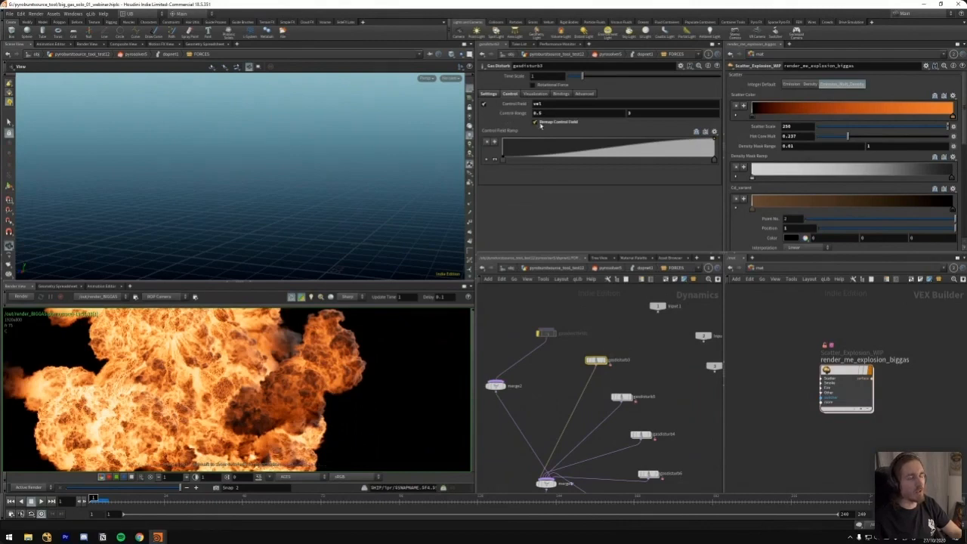
Point out gasdisturb3's control field, open the volume VOP network inside the node and save the scene
key("Tab")
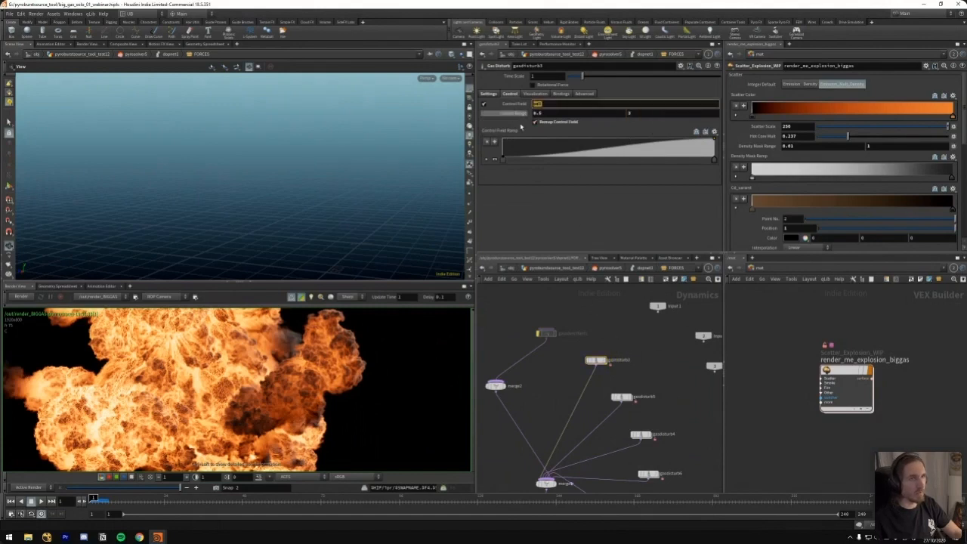
middle_click_drag(627, 348, 623, 336)
key("i")
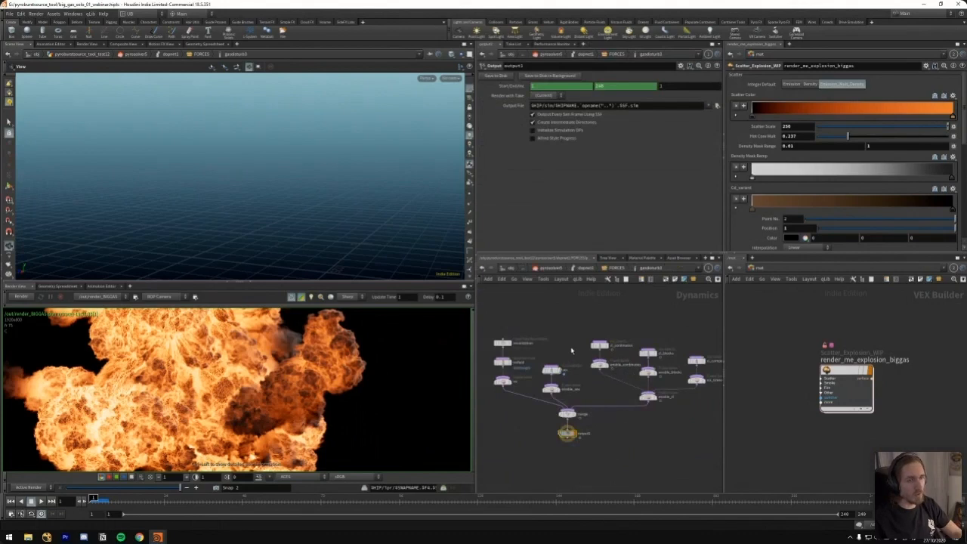
left_click(552, 370)
key("i")
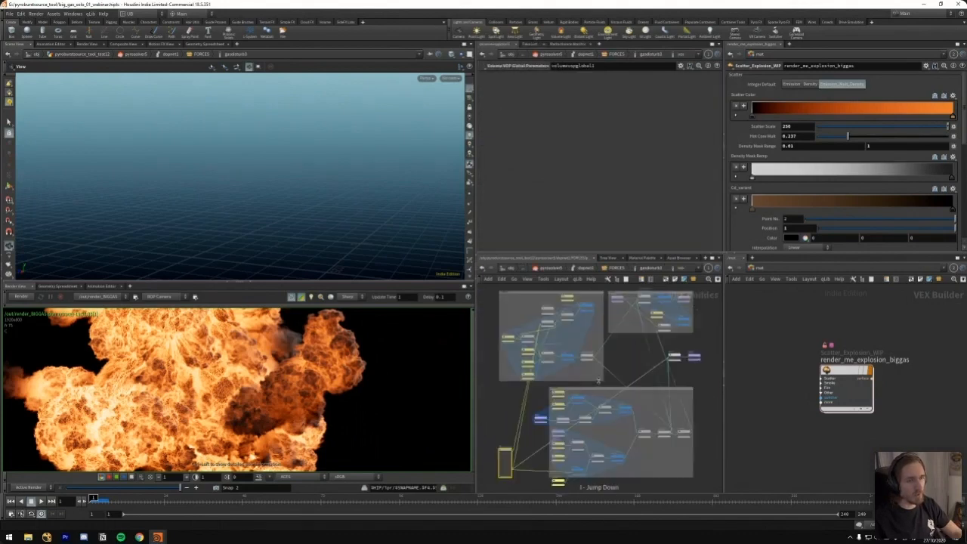
key("ctrl+s")
Examine how the vel bind node feeds the length and control remap nodes in the VOP network
right_click_drag(546, 404, 544, 428)
middle_click_drag(544, 428, 521, 327)
left_click(534, 370)
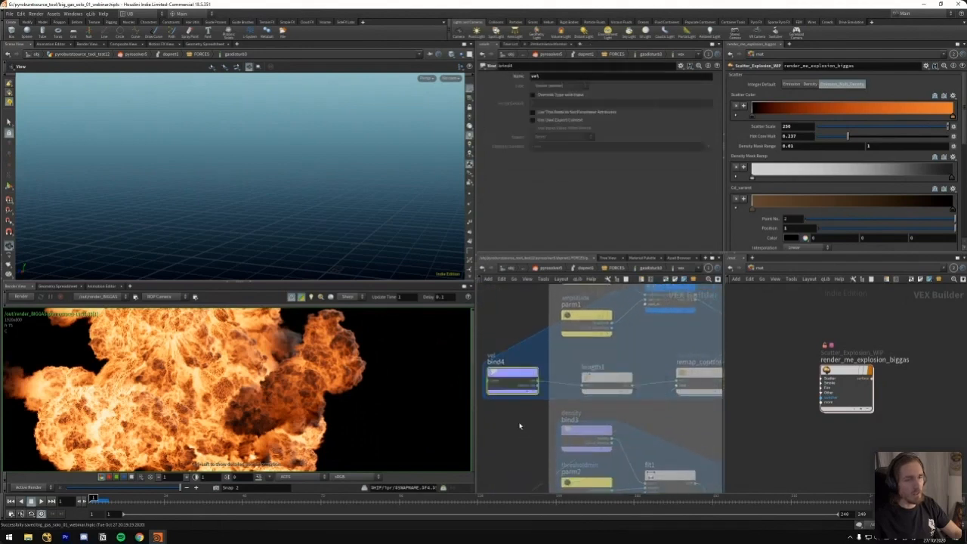
left_click(607, 379)
middle_click_drag(637, 345, 614, 337)
scroll(596, 349, "down", 1)
left_click_drag(638, 335, 614, 359)
left_click_drag(499, 315, 539, 387)
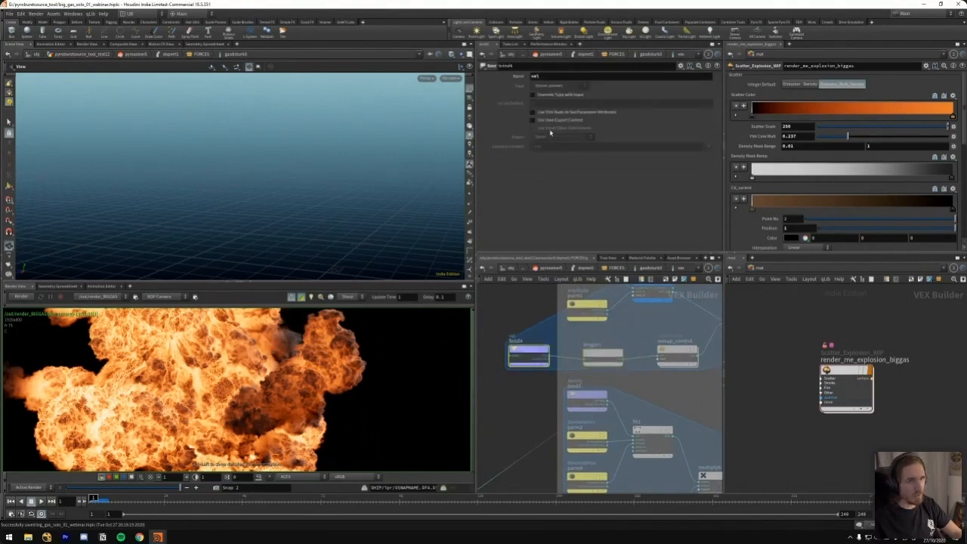
middle_click_drag(645, 326, 633, 340)
scroll(634, 339, "down", 1)
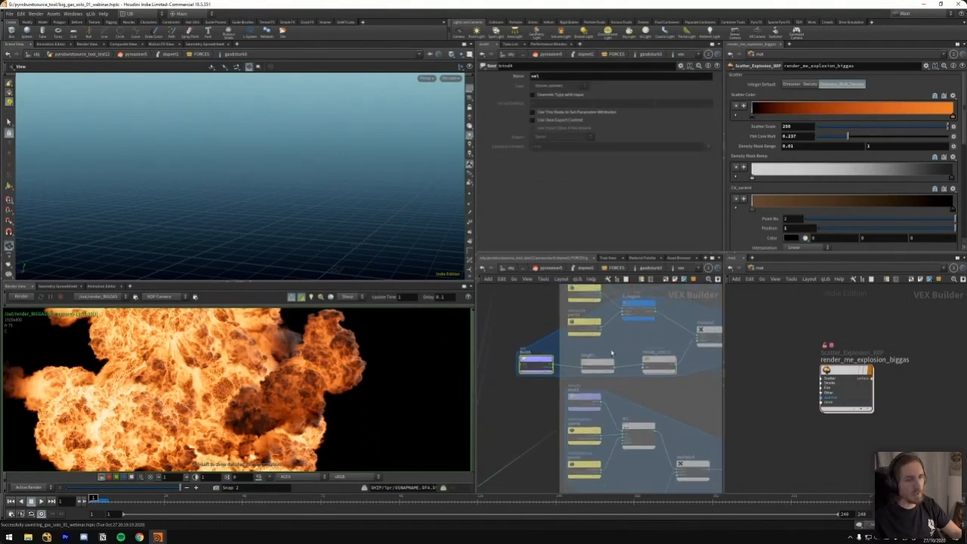
left_click_drag(592, 371, 595, 366)
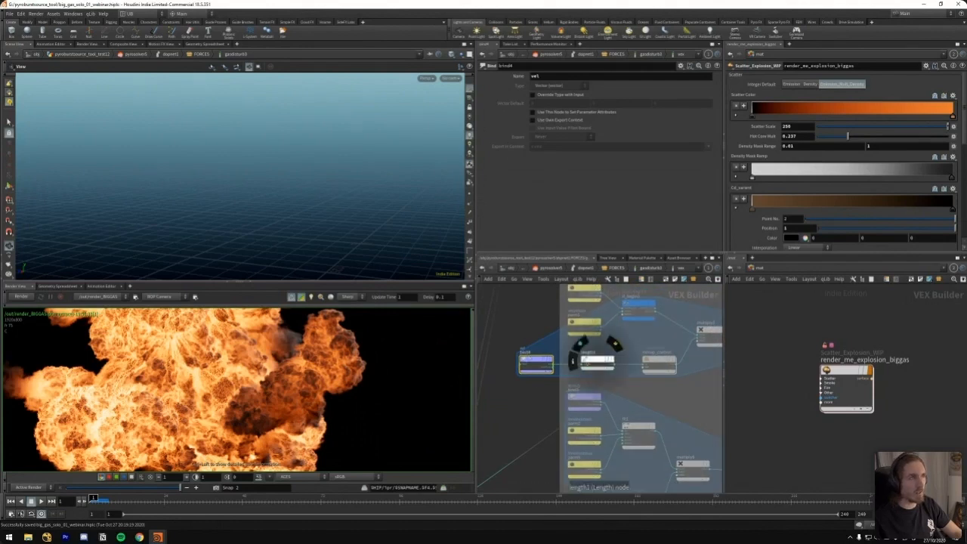
Go back up to the FORCES network and show gasdisturb3's main disturbance settings
key("u")
key("u")
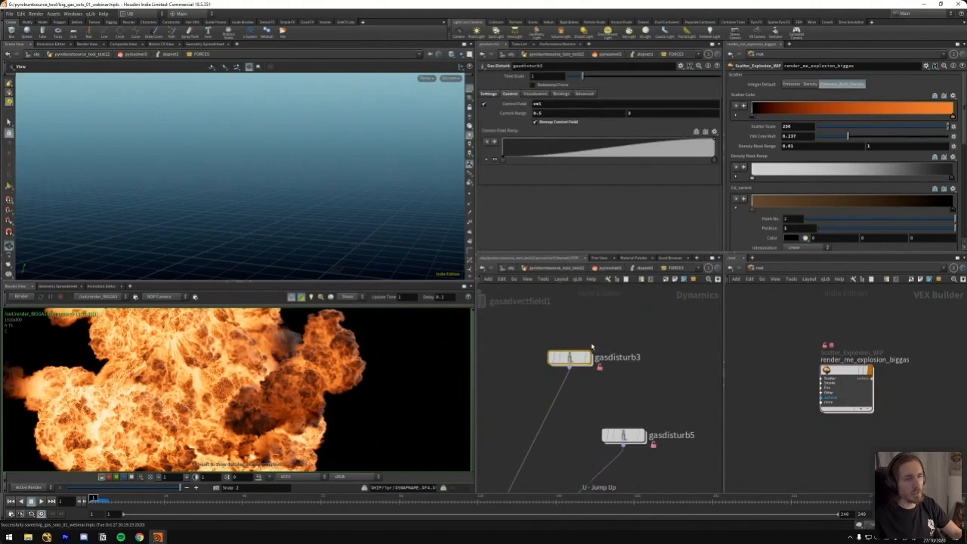
key("u")
key("i")
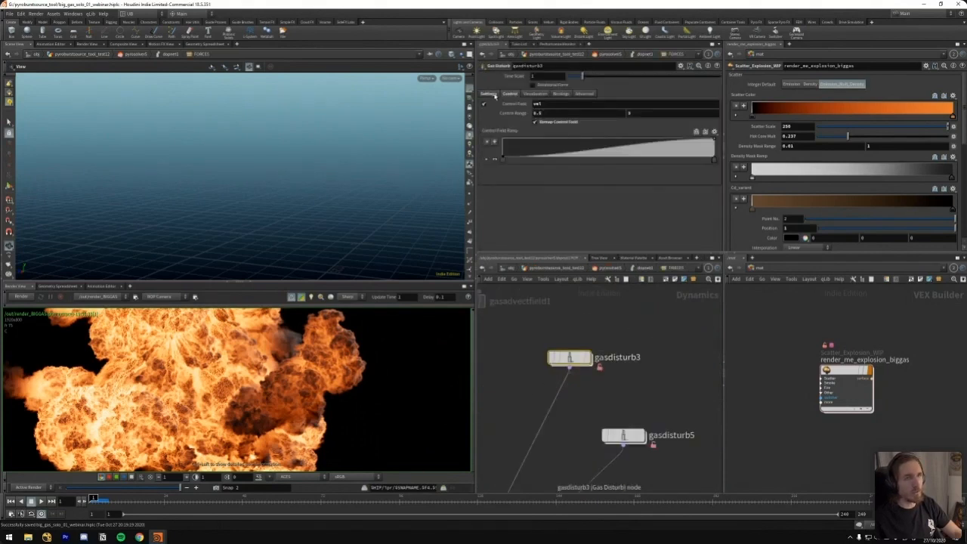
left_click(490, 93)
Compare the strength and base block size settings of gasdisturb3, gasdisturb5, gasdisturb4 and gasdisturb6
scroll(659, 347, "down", 3)
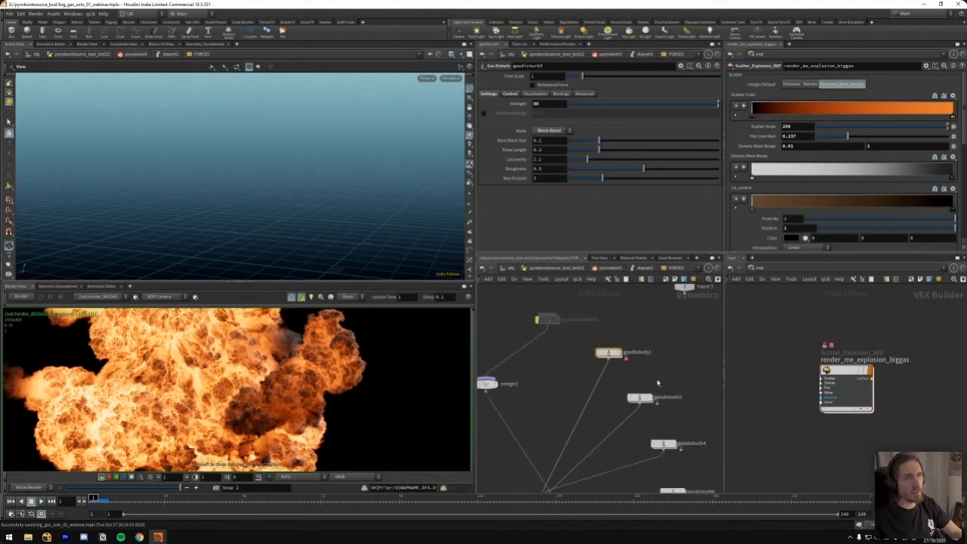
middle_click_drag(660, 385, 645, 369)
left_click(621, 382)
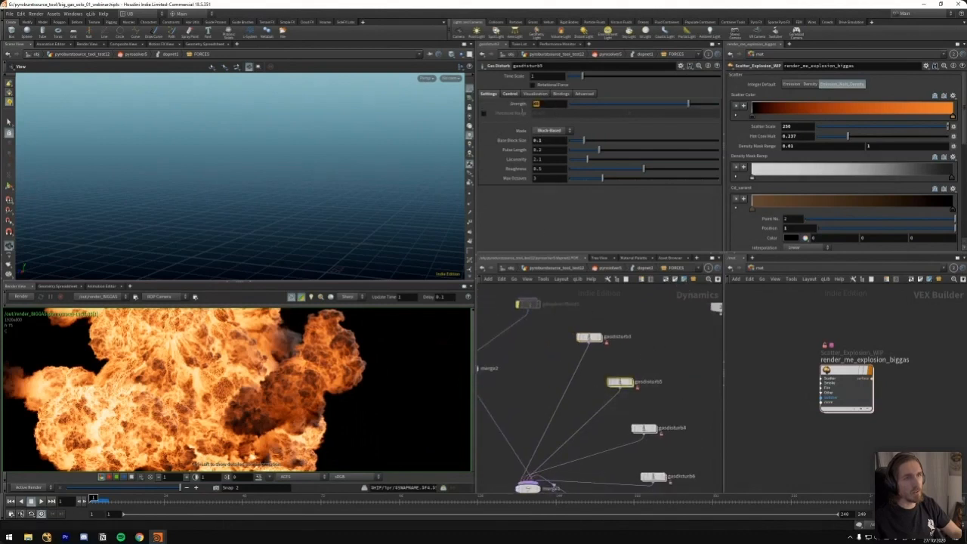
left_click(589, 337)
middle_click_drag(644, 370, 616, 302)
left_click(616, 361)
left_click(624, 409)
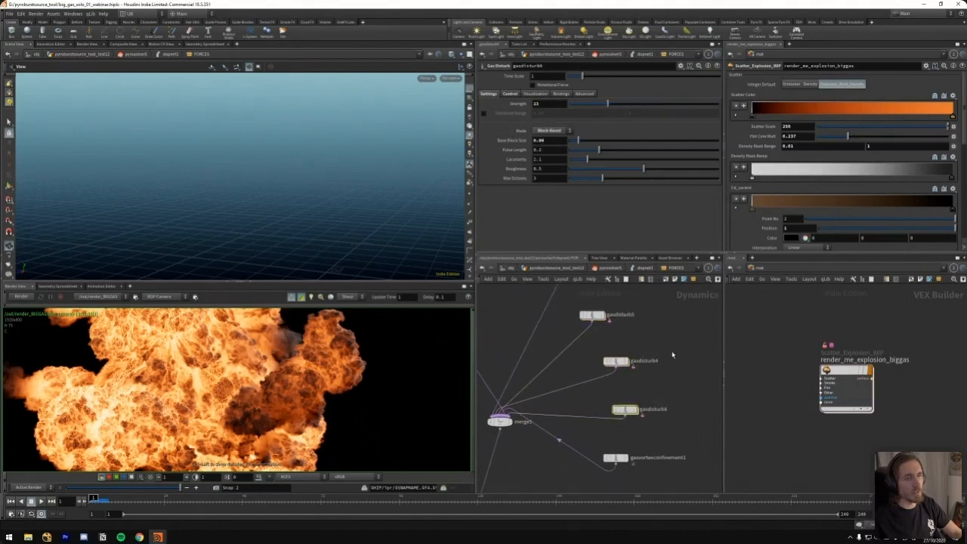
Go up to pyrosolver5's DOP network and examine its volume source nodes and their density and pump sourcing
key("u")
middle_click_drag(631, 326, 670, 375)
middle_click_drag(602, 335, 633, 400)
left_click_drag(672, 333, 609, 400)
scroll(657, 336, "up", 2)
middle_click_drag(614, 324, 644, 351)
left_click_drag(550, 321, 532, 308)
left_click_drag(622, 313, 558, 389)
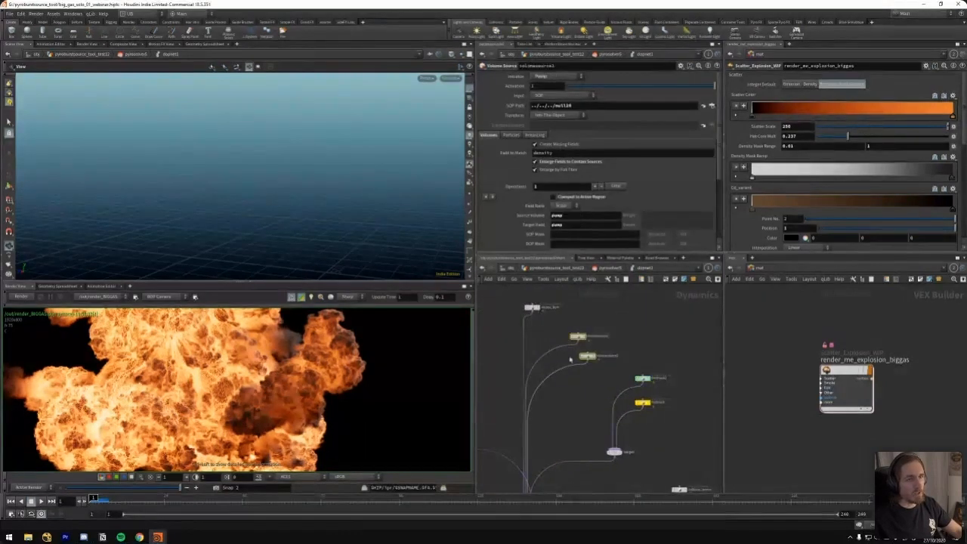
Examine how the source, merge, force and turbulence branches connect in pyrosolver5's DOP network
middle_click_drag(647, 356, 634, 328)
left_click_drag(660, 314, 579, 384)
scroll(581, 361, "down", 2)
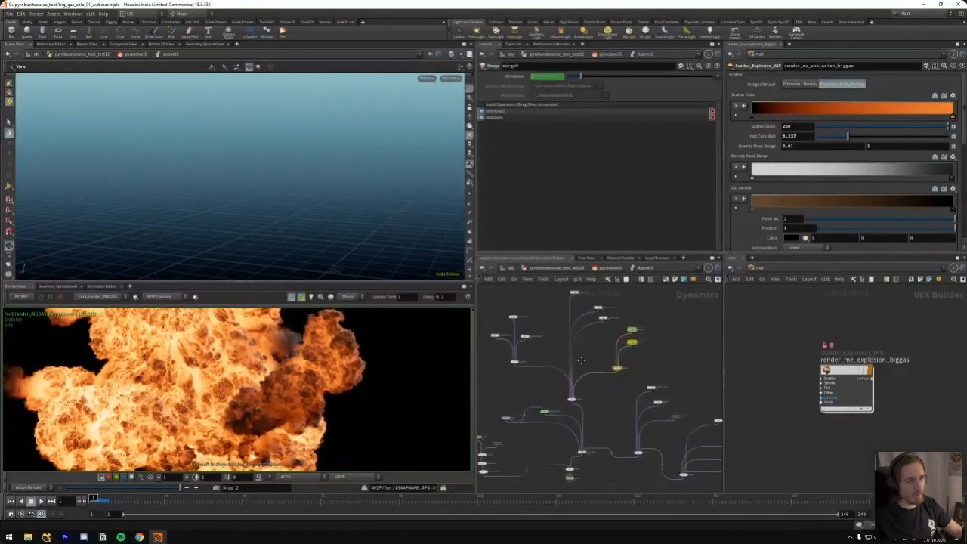
middle_click_drag(581, 360, 575, 351)
middle_click_drag(682, 371, 576, 303)
scroll(634, 348, "up", 3)
left_click_drag(653, 347, 590, 383)
left_click_drag(655, 388, 593, 415)
left_click_drag(655, 448, 601, 425)
middle_click_drag(529, 320, 640, 361)
scroll(635, 362, "down", 5)
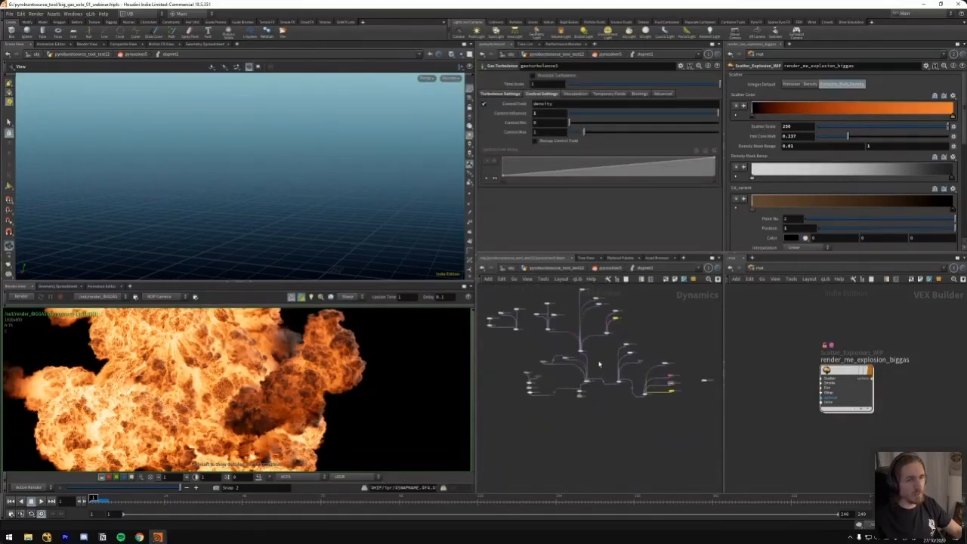
scroll(618, 355, "up", 4)
Examine the turbulence settings and control field settings of gasturbulence4
left_click(625, 348)
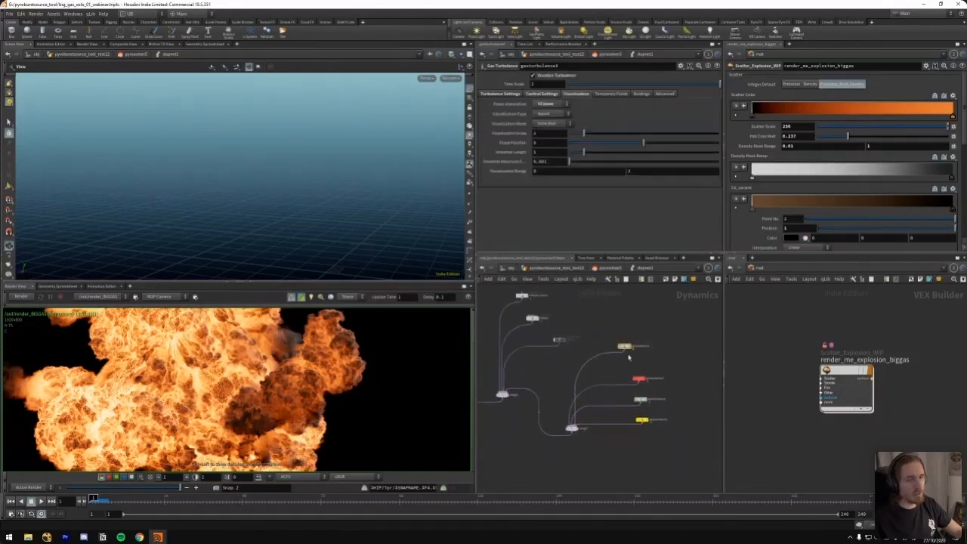
scroll(639, 334, "up", 2)
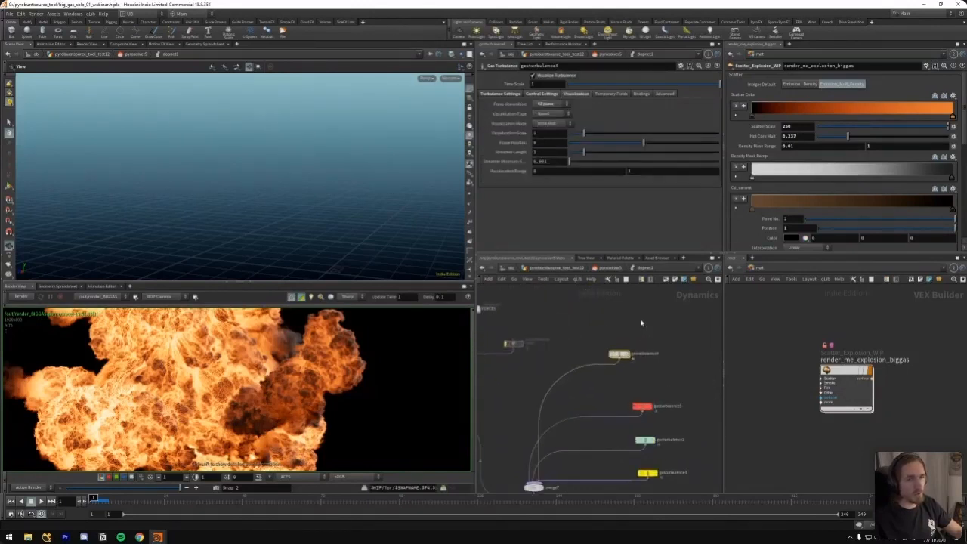
left_click(505, 96)
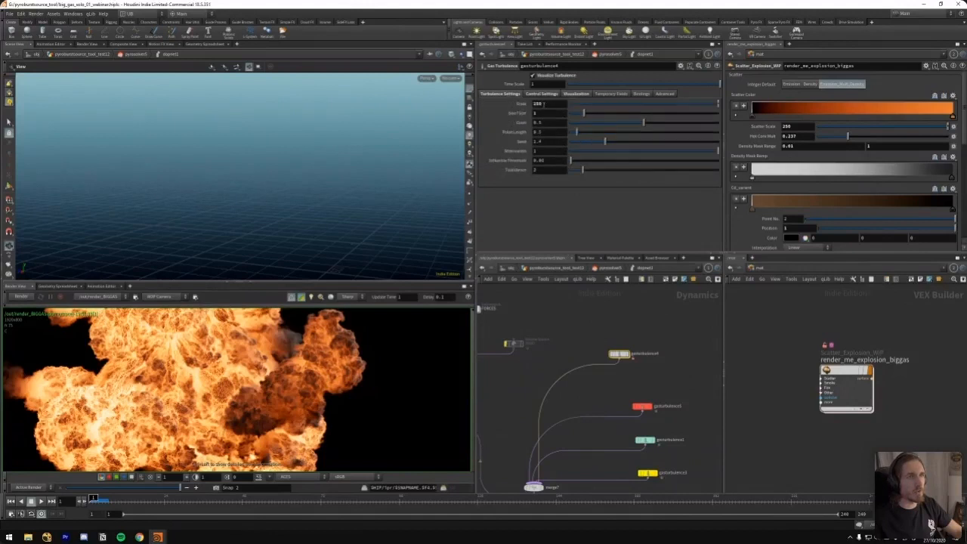
left_click(544, 94)
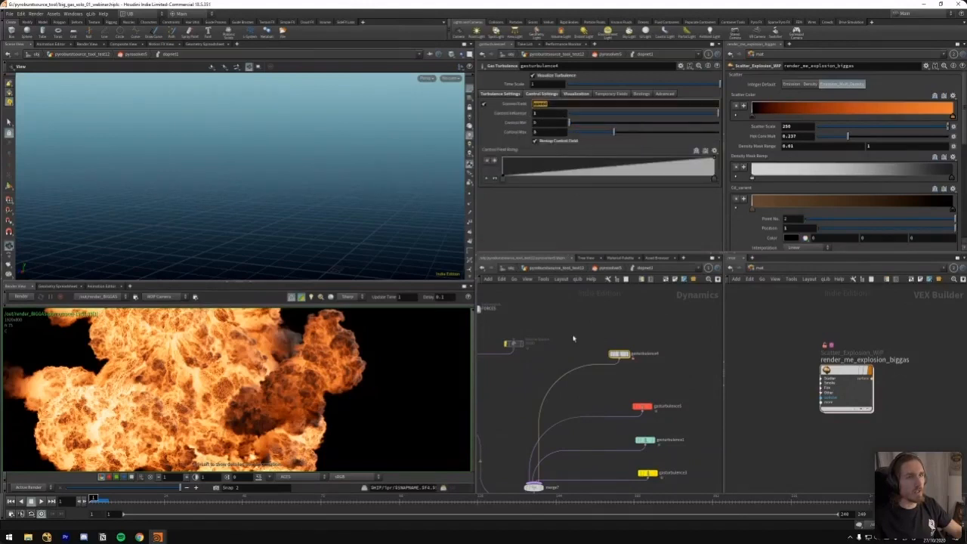
Enter the FORCES subnetwork and show the control field settings of gasdisturb5 for comparison
middle_click_drag(552, 328, 616, 332)
key("i")
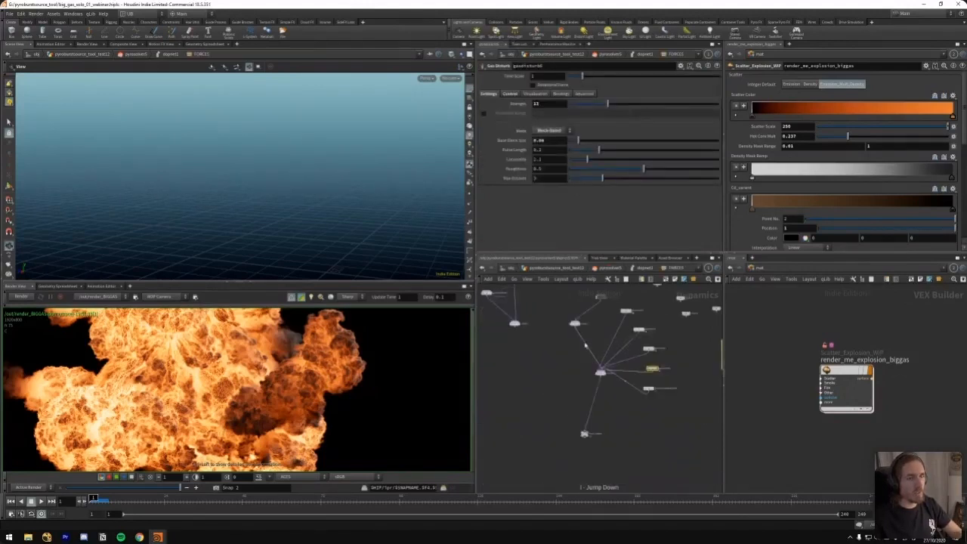
scroll(660, 322, "up", 5)
left_click(608, 346)
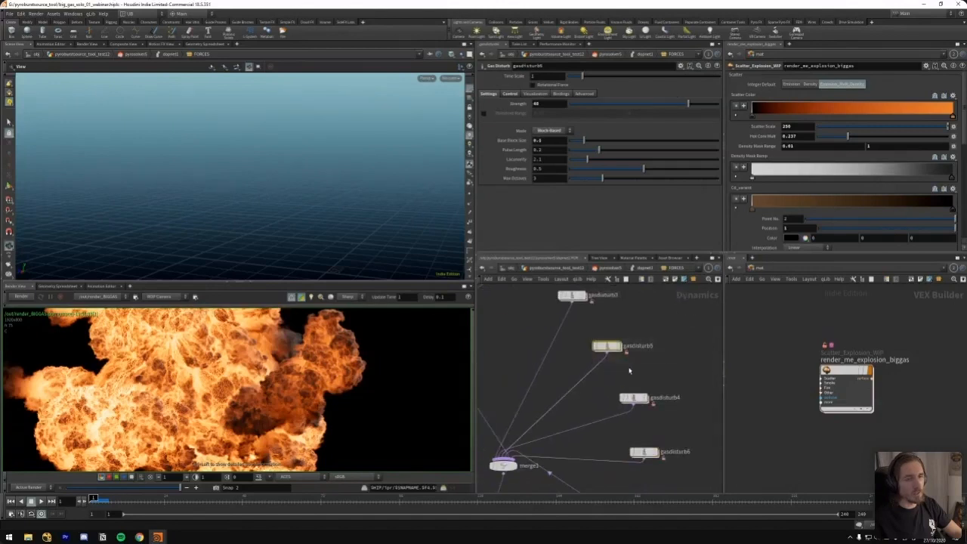
left_click(510, 94)
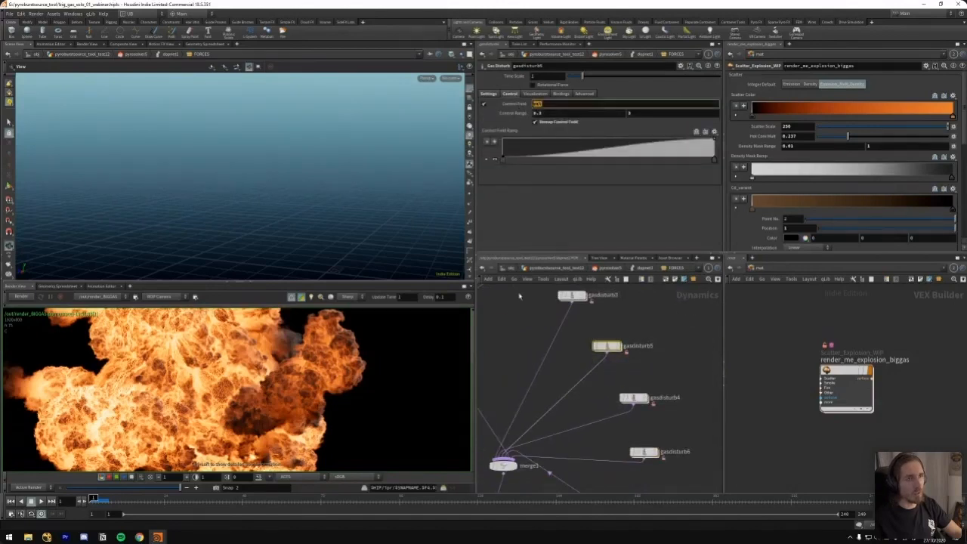
Leave FORCES, look inside gasturbulence4 at its temporary force clearing and adding nodes, and return to the DOP network
key("u")
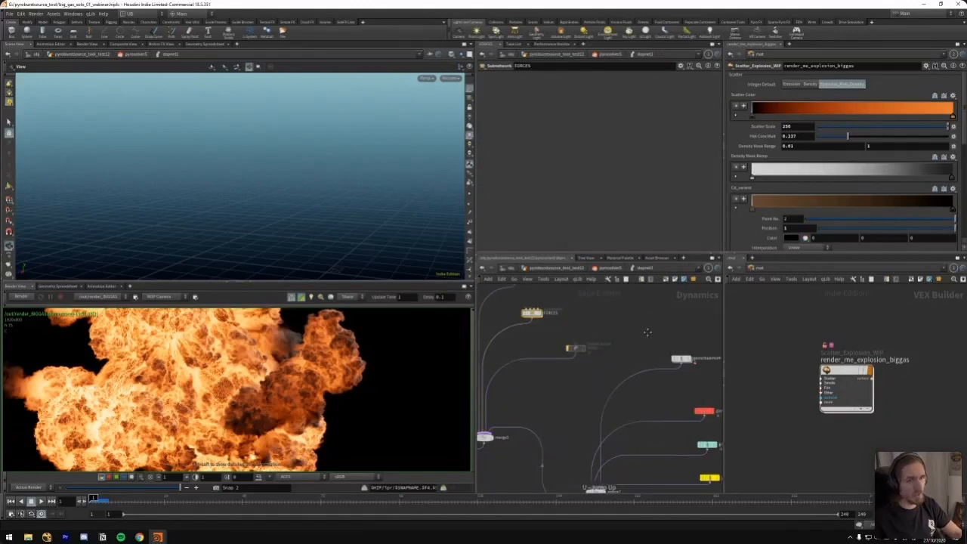
key("u")
key("i")
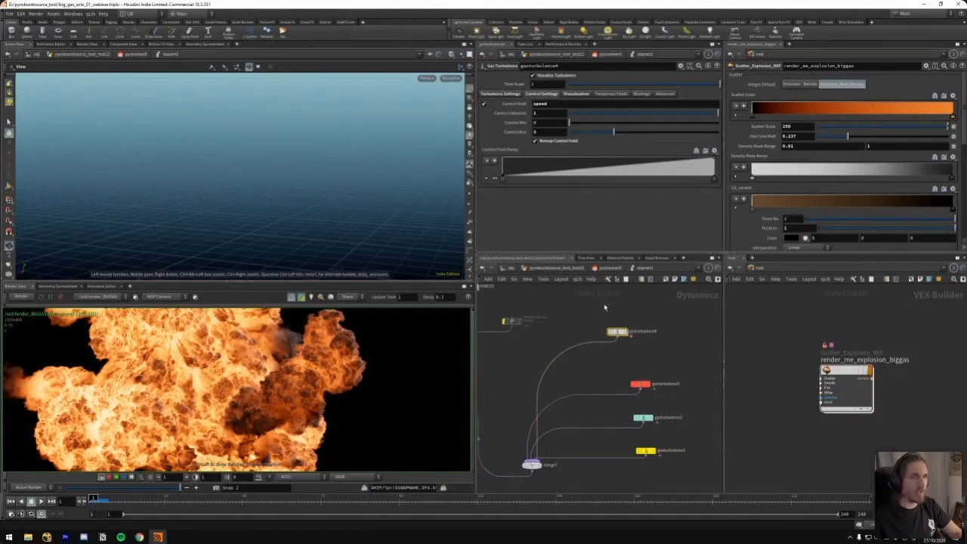
middle_click_drag(604, 306, 594, 345)
key("i")
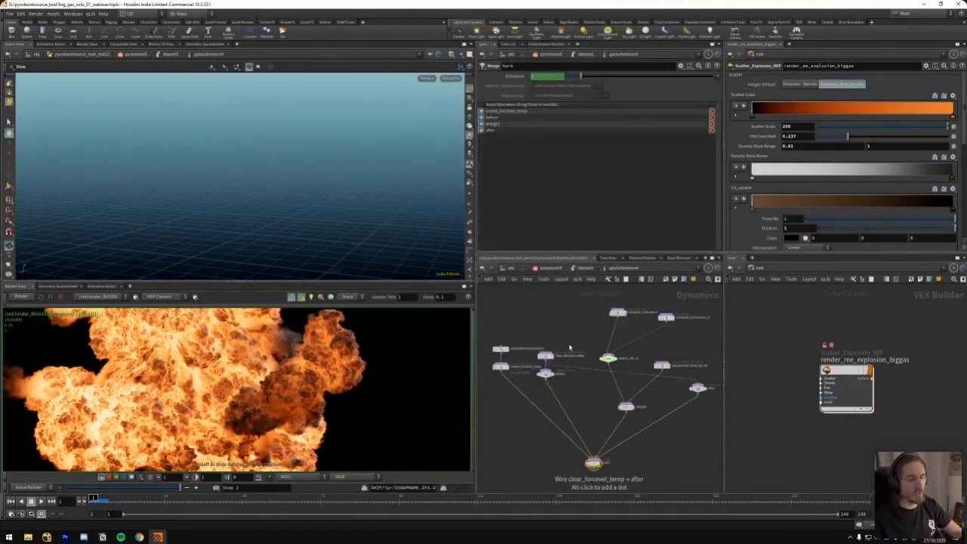
left_click(545, 355)
left_click(662, 366)
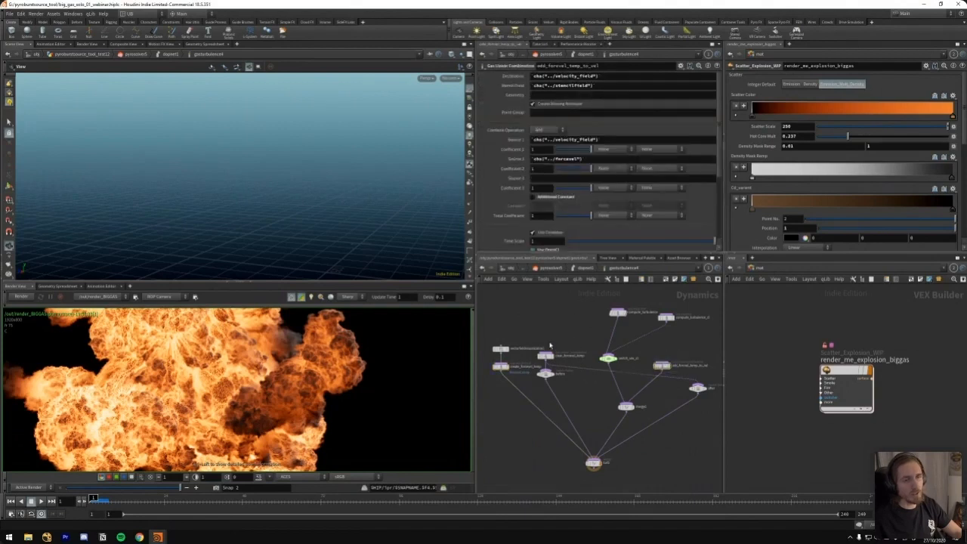
key("u")
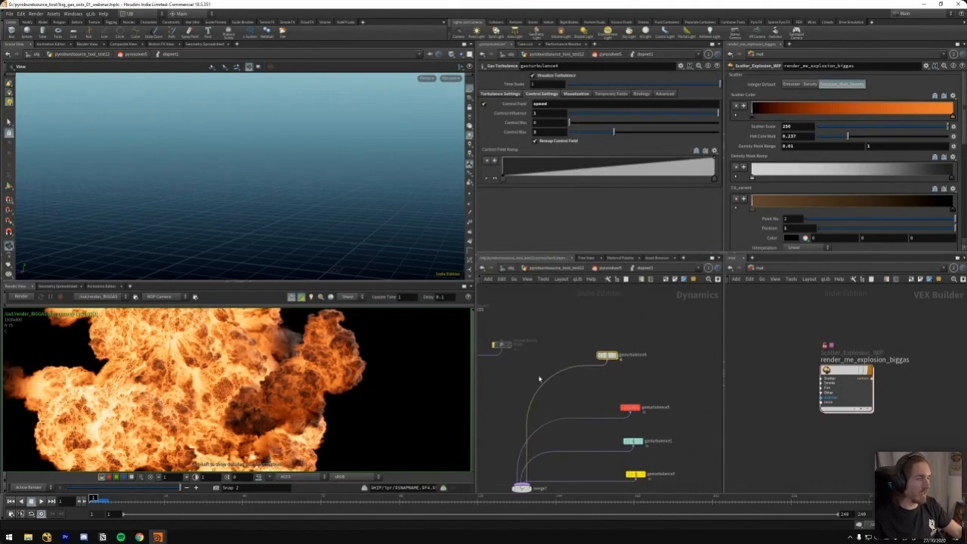
Find gasmatchfield3 in the DOP network and examine its speed field and density reference field
mouse_move(600, 315)
middle_mouse_down()
mouse_move(619, 309)
mouse_move(604, 334)
mouse_move(672, 381)
middle_mouse_up()
scroll(619, 309, "down", 4)
mouse_move(491, 293)
middle_mouse_down()
mouse_move(556, 339)
mouse_move(554, 352)
middle_mouse_up()
scroll(561, 344, "up", 3)
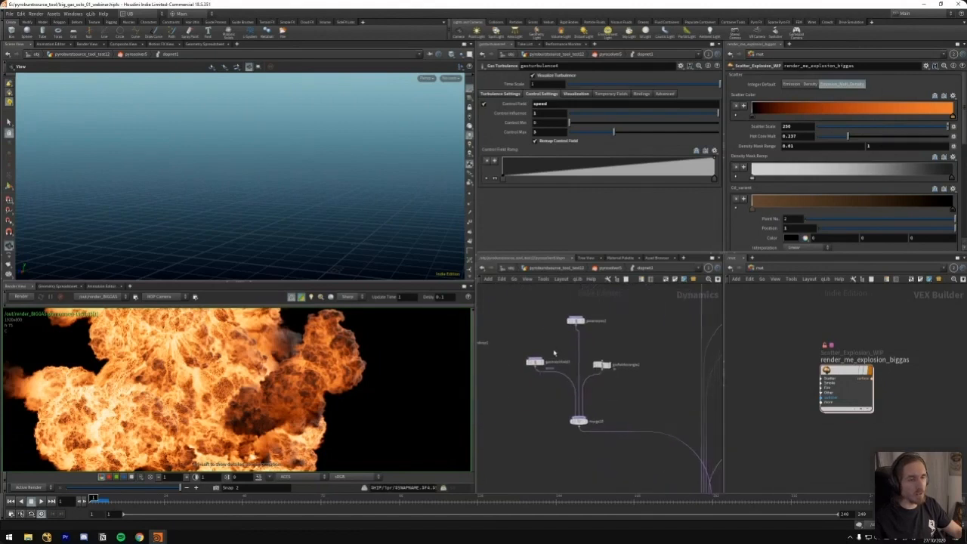
left_click(532, 363)
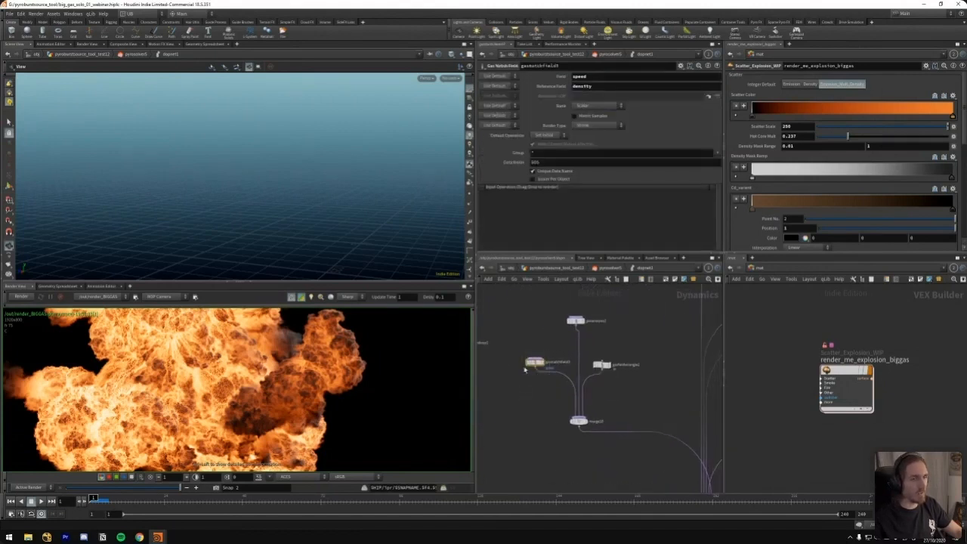
double_click(579, 76)
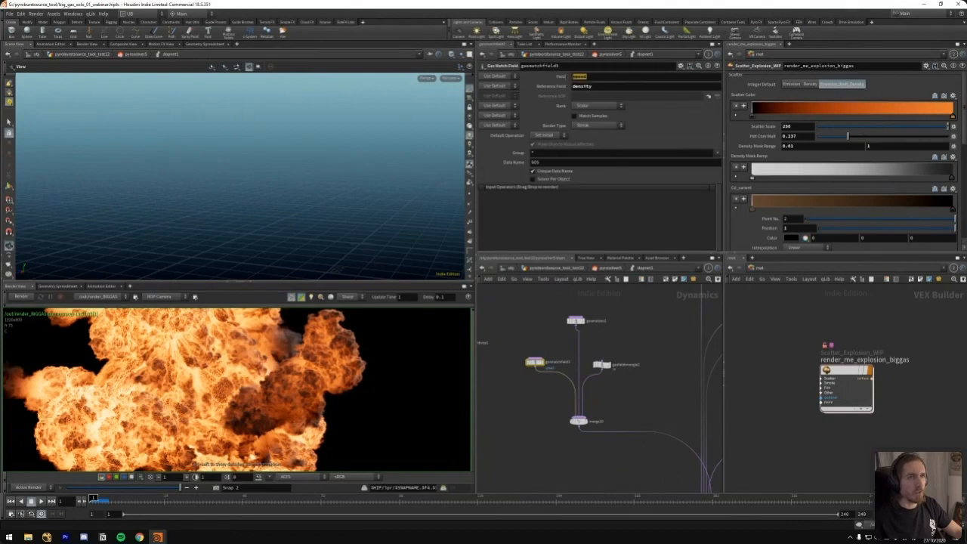
Examine how gasanalysis1 derives the speed field from the vel source field
scroll(518, 352, "up", 4)
middle_click_drag(582, 344, 528, 360)
scroll(541, 337, "down", 2)
left_click(568, 322)
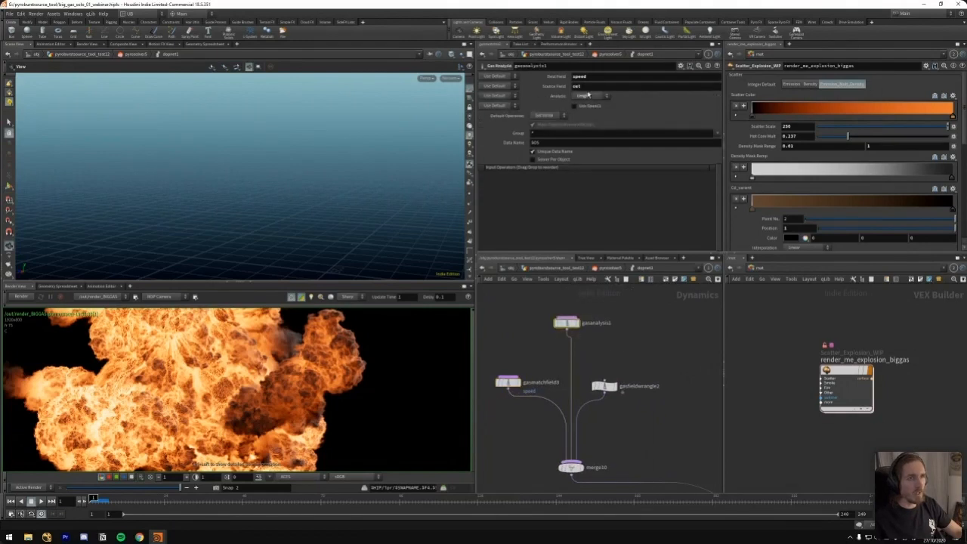
double_click(590, 87)
double_click(588, 77)
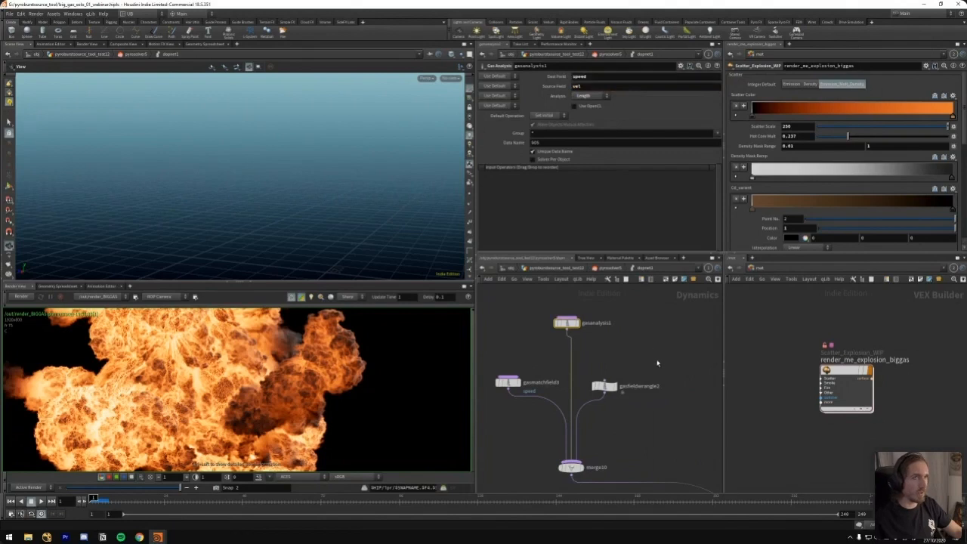
Examine the speed remapping code in gasfieldwrangle2 and return to gasturbulence4's control settings
left_click(605, 386)
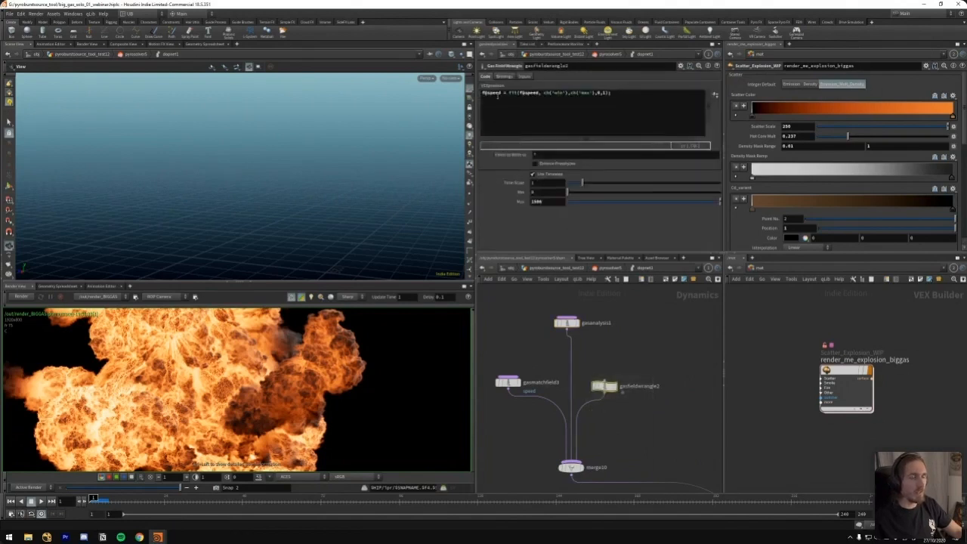
double_click(491, 92)
key("h")
scroll(682, 374, "up", 5)
left_click(640, 380)
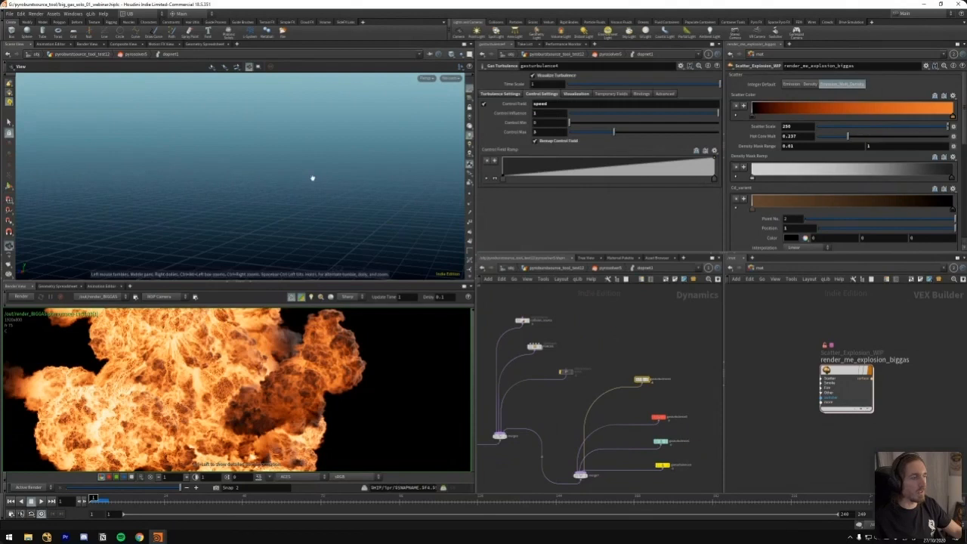
Play the simulation to frame 37 and inspect the turbulence visualization in wireframe from several angles
key("Up")
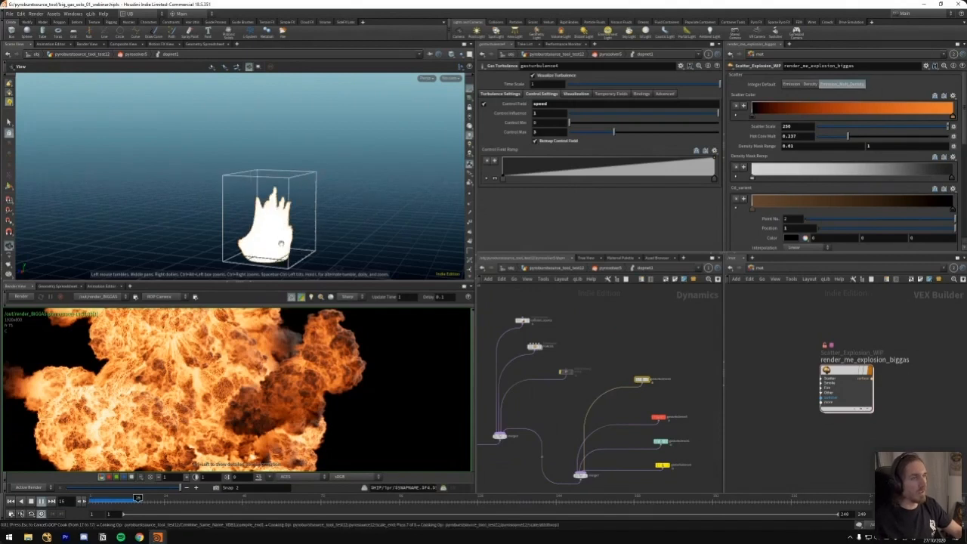
key("w")
left_click_drag(383, 194, 326, 210)
right_click_drag(326, 210, 288, 213)
left_click_drag(288, 213, 296, 220)
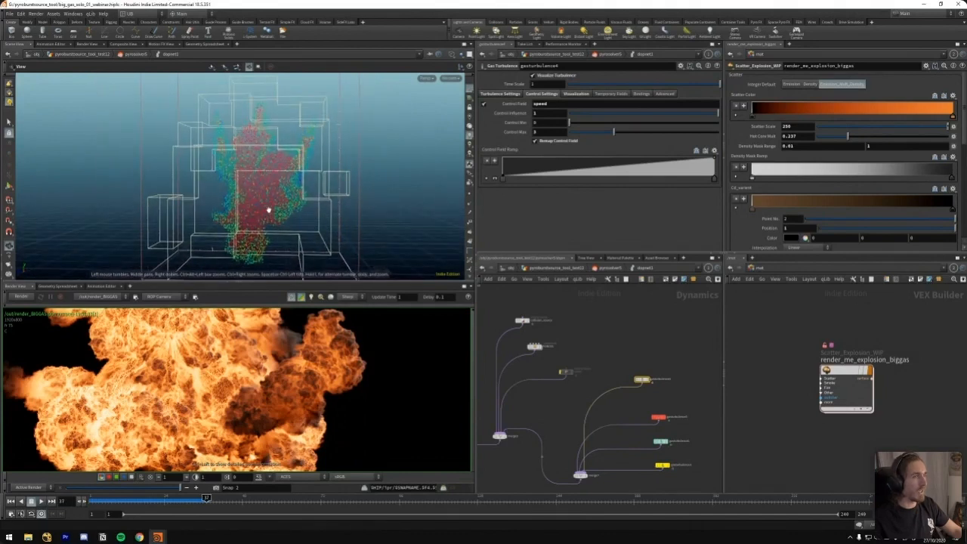
key("w")
left_click_drag(269, 212, 299, 214)
Compare the control field settings of the red turbulence node with those of gasturbulence4
middle_click_drag(644, 350, 603, 323)
scroll(621, 333, "up", 3)
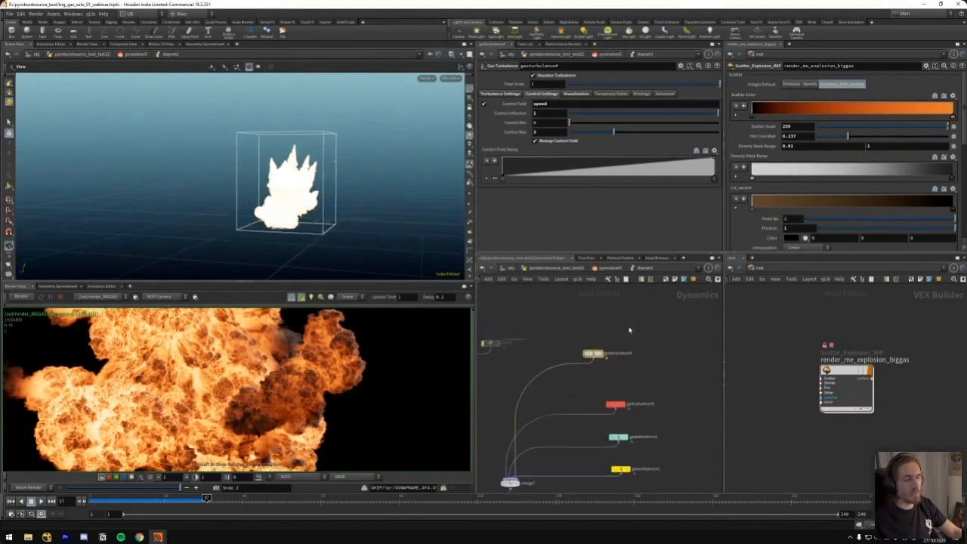
left_click(615, 403)
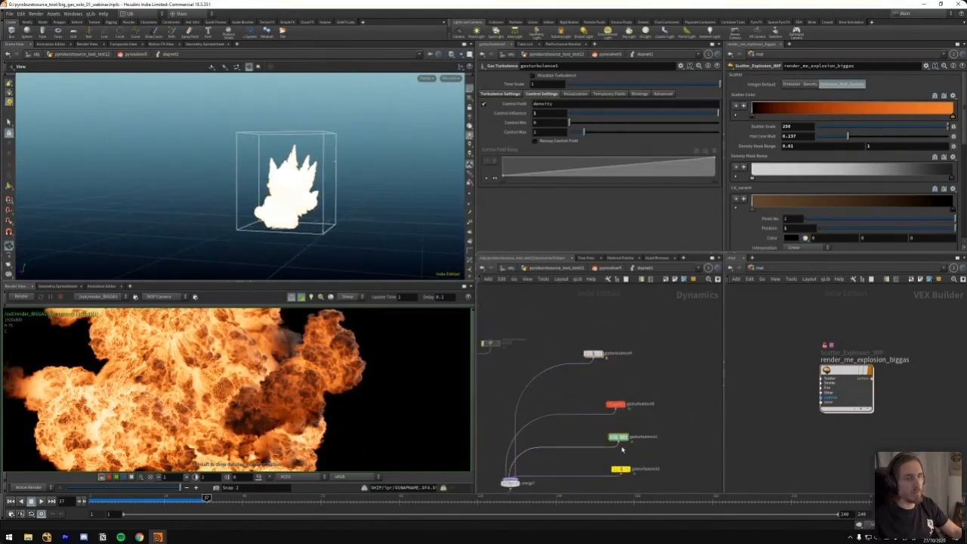
left_click(593, 353)
left_click_drag(593, 353, 599, 357)
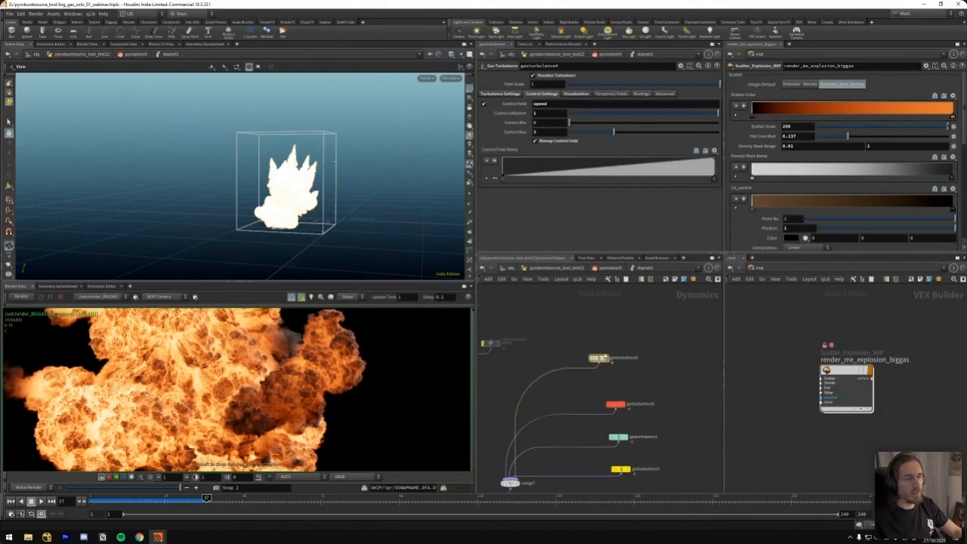
Locate the pyro_solver node in the DOP network and show its node info listing the simulation fields
middle_click_drag(567, 336, 600, 346)
right_click_drag(601, 343, 600, 300)
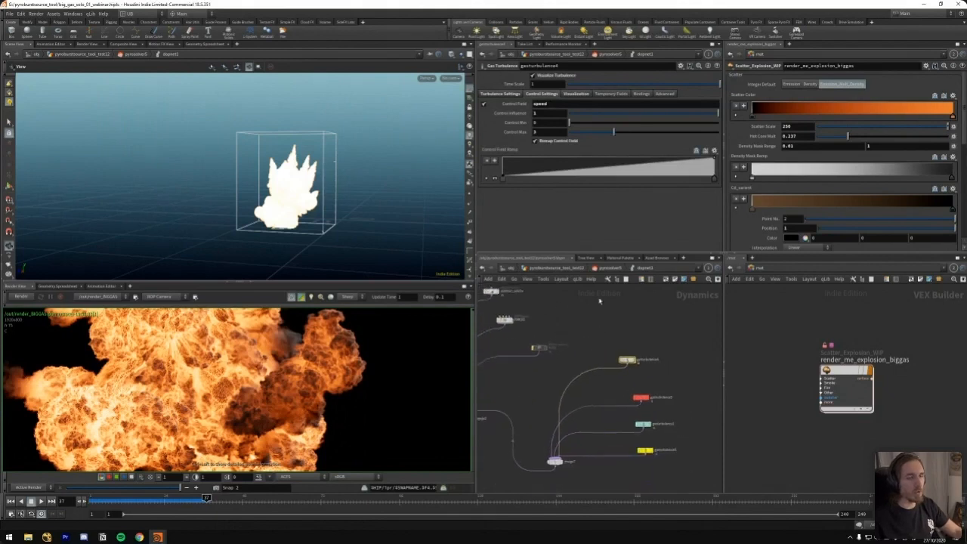
left_click_drag(560, 104, 515, 111)
middle_click_drag(493, 409, 607, 358)
middle_click_drag(525, 434, 626, 400)
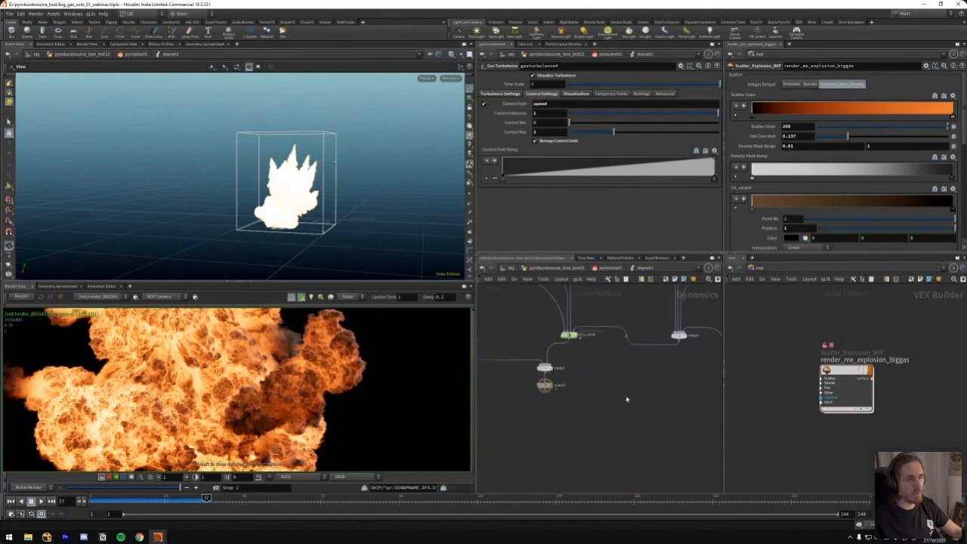
middle_click(571, 336)
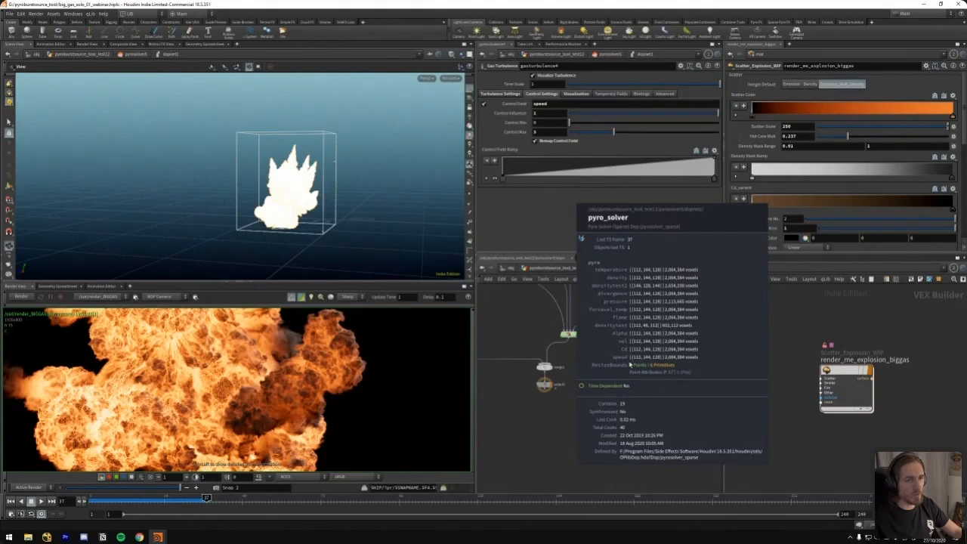
Go up to the pyroburstsource_tool_test12 network and display the cached simulation of CacheIt12
middle_click_drag(608, 377, 619, 451)
scroll(638, 363, "down", 4)
key("u")
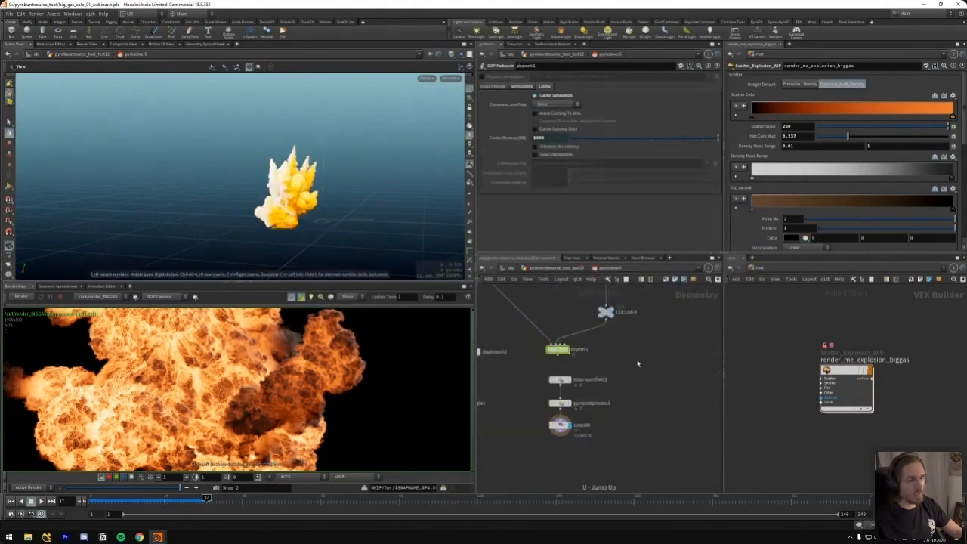
scroll(631, 353, "down", 3)
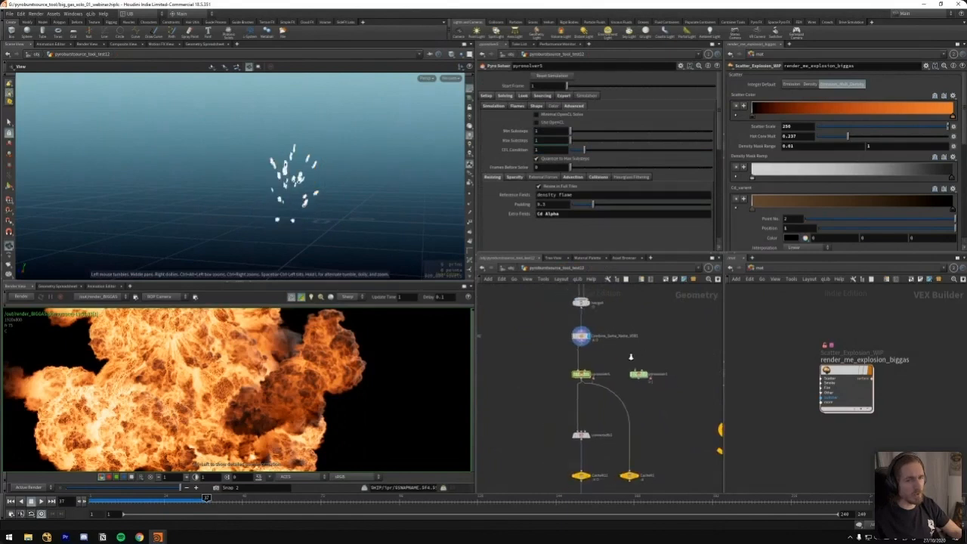
middle_click_drag(545, 452, 540, 387)
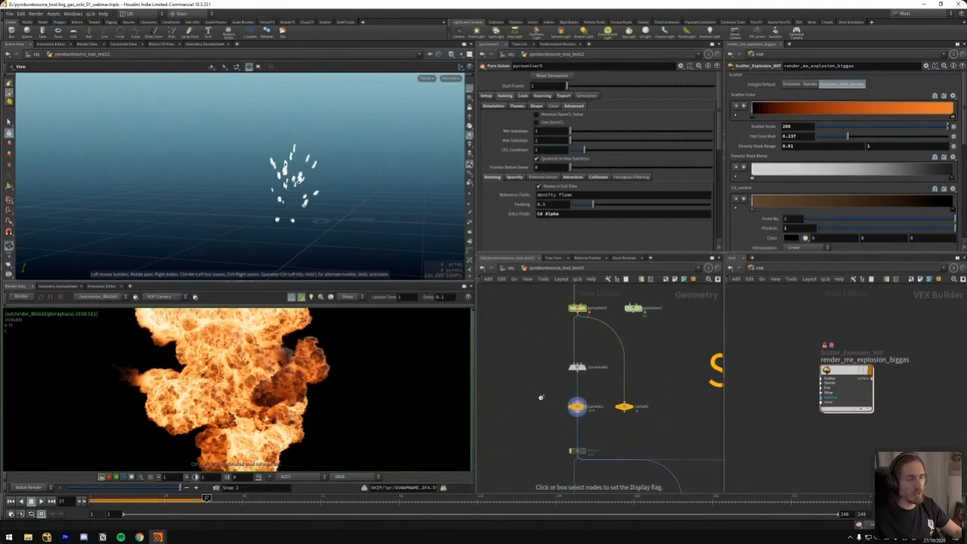
left_click(576, 407)
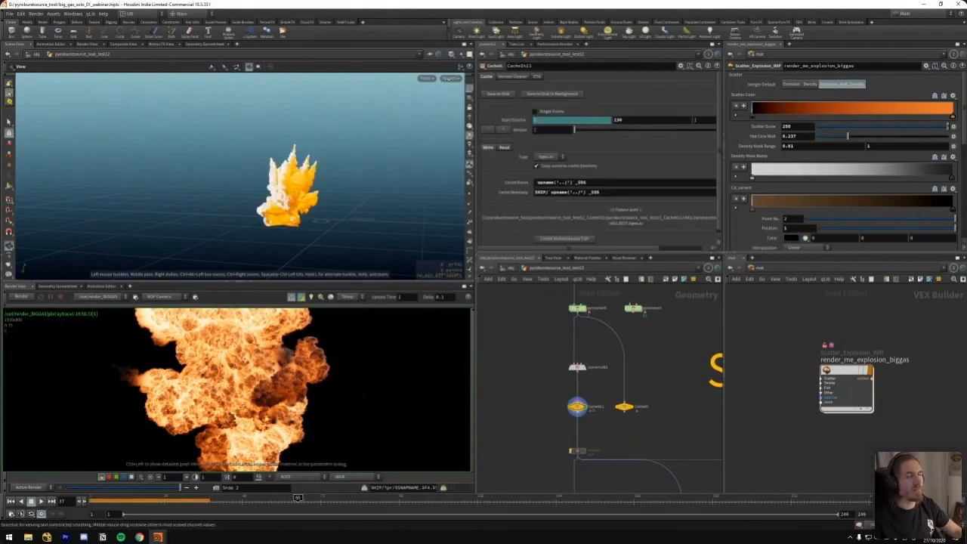
Move the timeline to about frame 65 and view the cached explosion through the scene camera
left_click(298, 497)
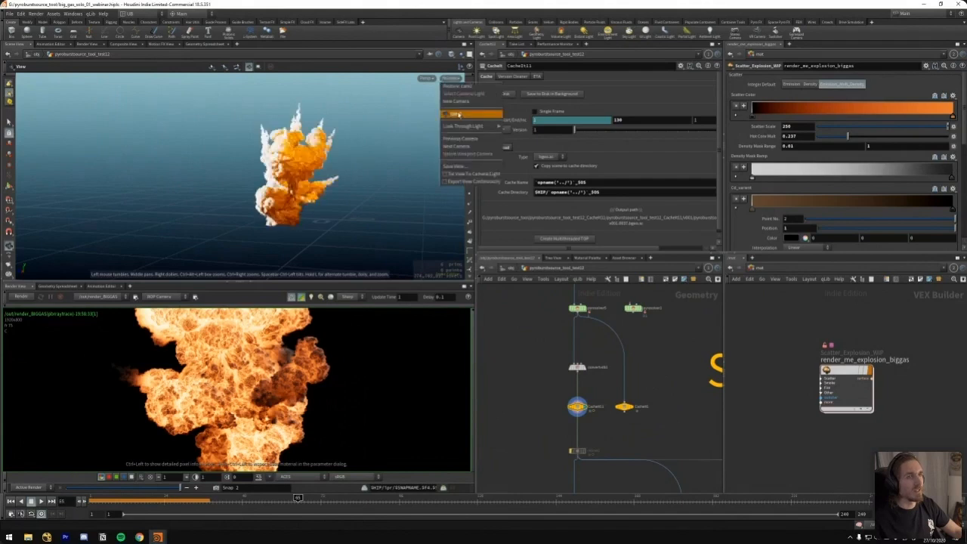
scroll(431, 155, "up", 2)
middle_click_drag(526, 410, 503, 348)
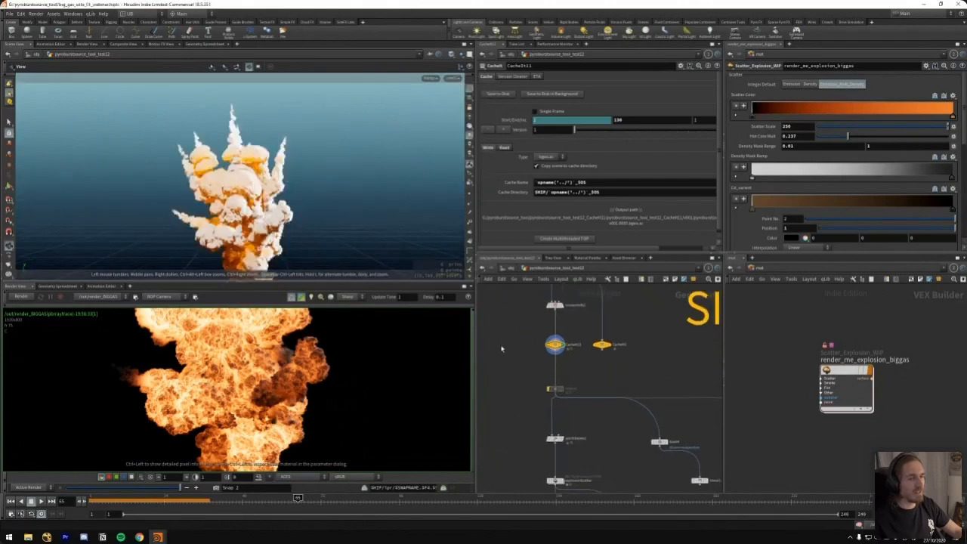
Add a Pyro Post-Process node fed by the cached simulation node and display it
left_click_drag(604, 344, 613, 346)
middle_click_drag(527, 377, 535, 352)
middle_click_drag(521, 321, 535, 350)
key("Tab")
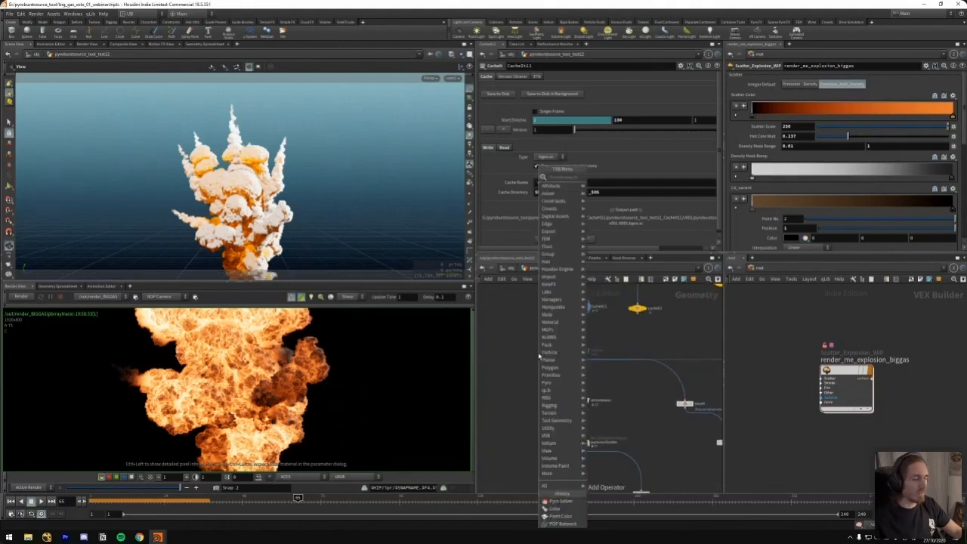
type("pyro")
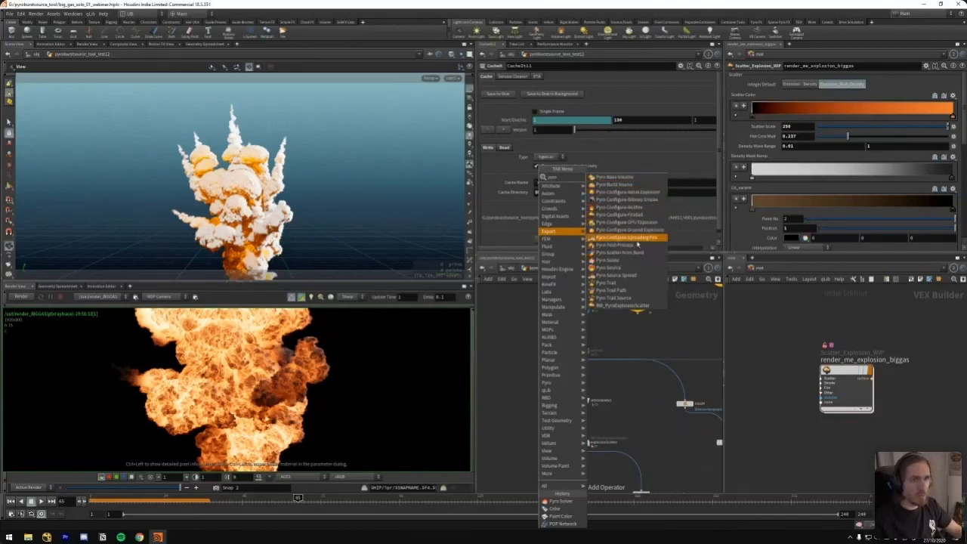
left_click(637, 240)
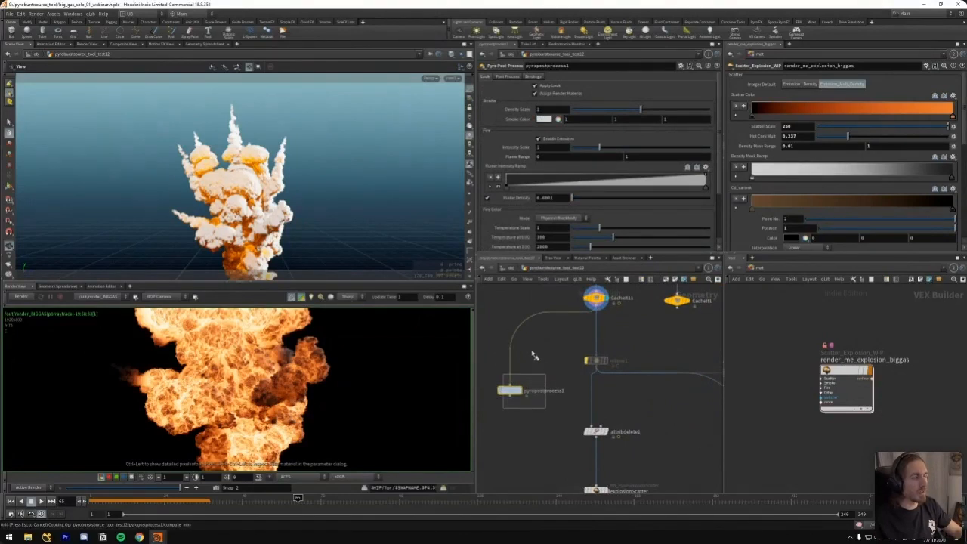
key("r")
middle_click_drag(545, 360, 561, 327)
Set the fire intensity scale of pyropostprocess1 to 100
left_click_drag(550, 150, 489, 164)
type("100")
key("Return")
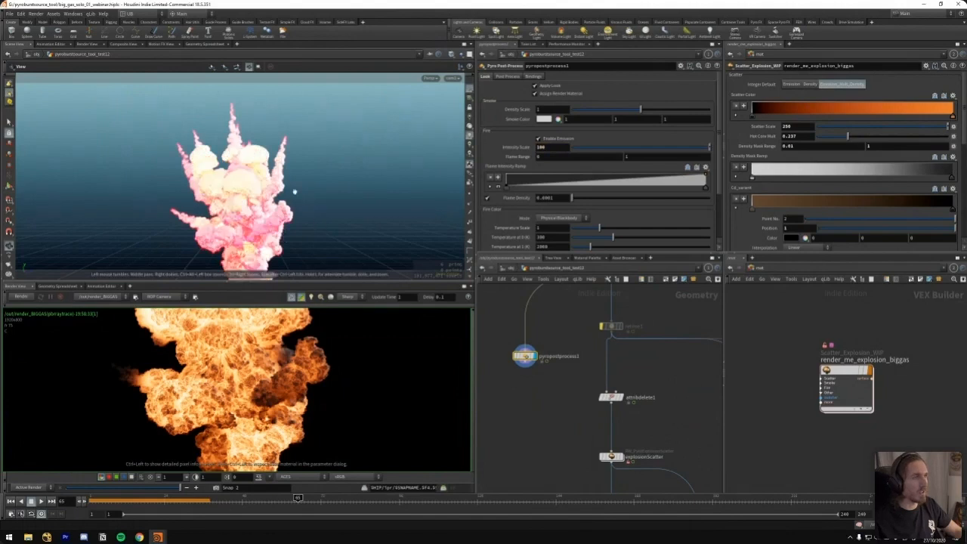
Bind the temperature of pyropostprocess1 to the flame field and set its fire intensity scale to 0.01
left_click(517, 76)
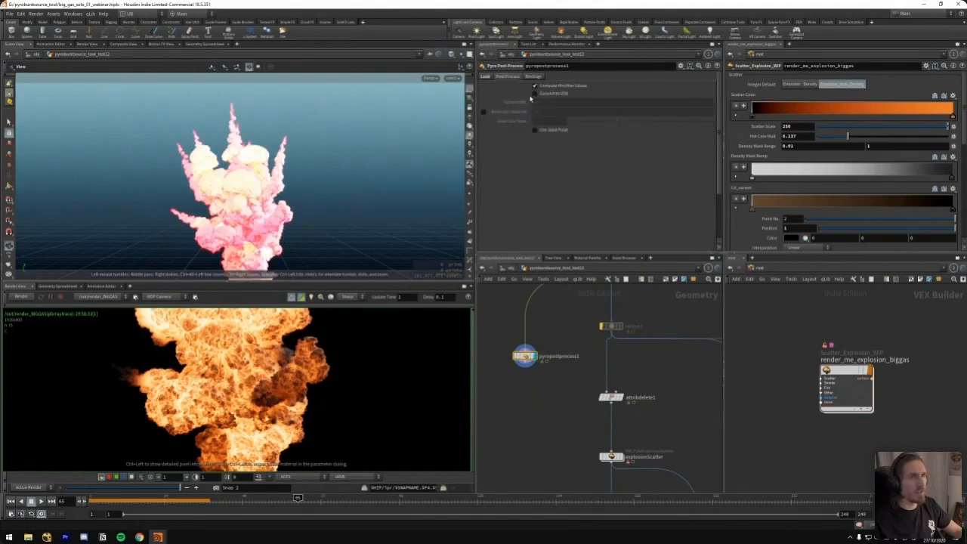
left_click(538, 76)
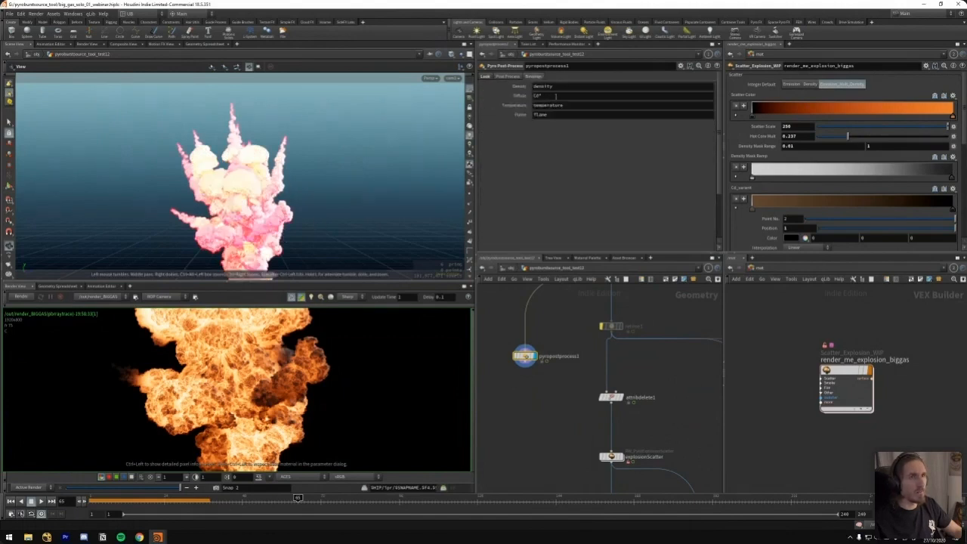
left_click_drag(566, 105, 503, 121)
type("flame")
key("Return")
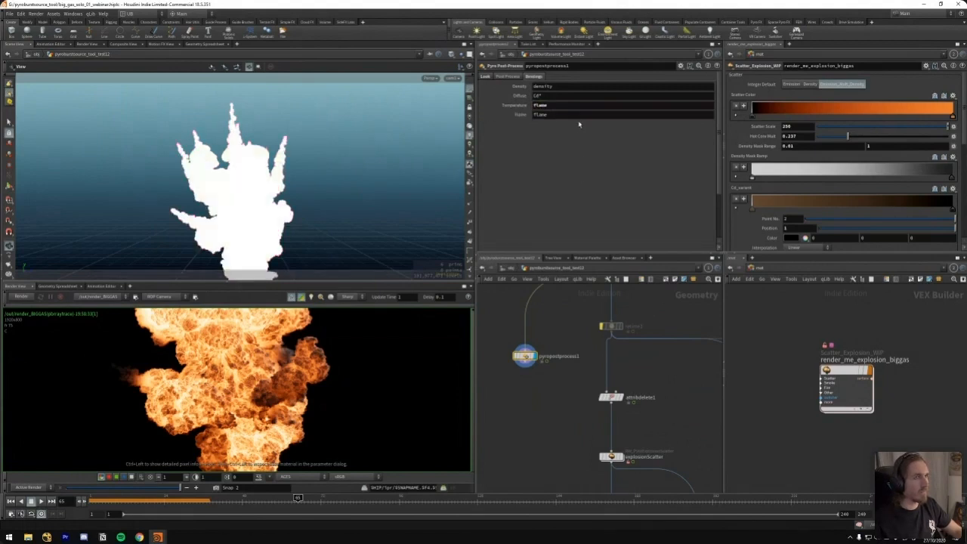
left_click(494, 77)
left_click_drag(606, 149, 571, 150)
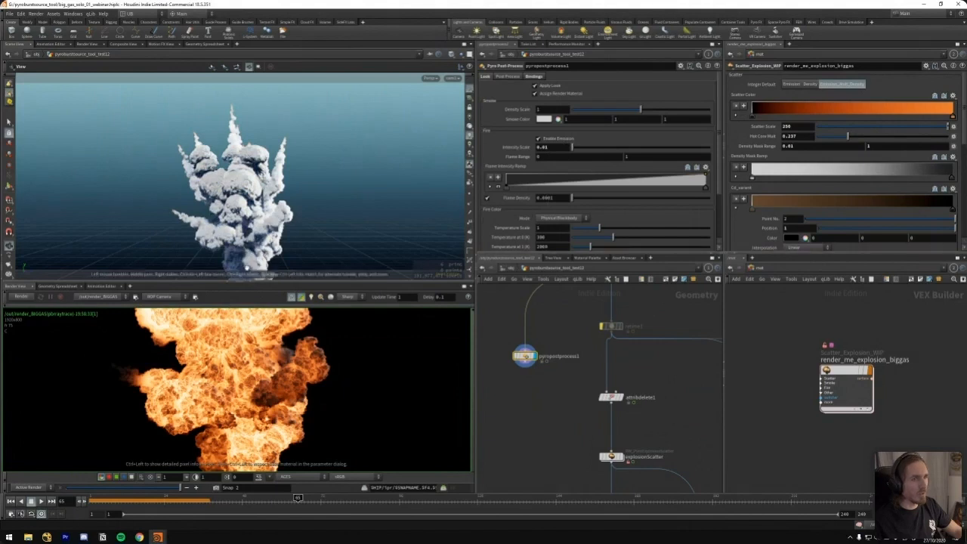
Locate the explosionScatter node below the attribute delete node and display its output with its parameters
middle_click_drag(519, 334, 580, 334)
left_click_drag(535, 359, 520, 367)
middle_click_drag(542, 349, 516, 317)
middle_click_drag(556, 413, 535, 354)
scroll(541, 353, "up", 1)
left_click_drag(551, 331, 615, 376)
key("r")
left_click_drag(610, 329, 551, 377)
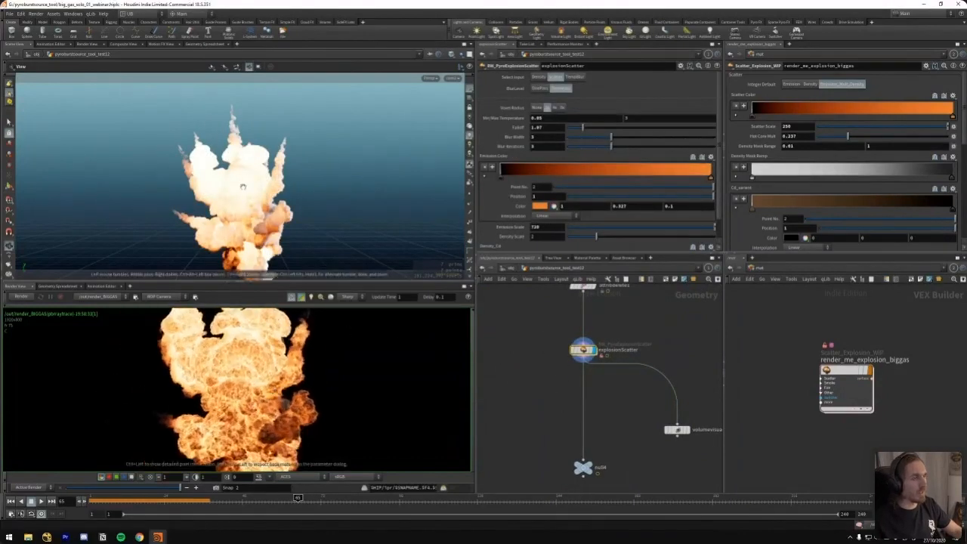
Compare the Density, Scatter and TempBlur inputs of explosionScatter on the explosion, returning to Scatter
left_click_drag(278, 226, 299, 201)
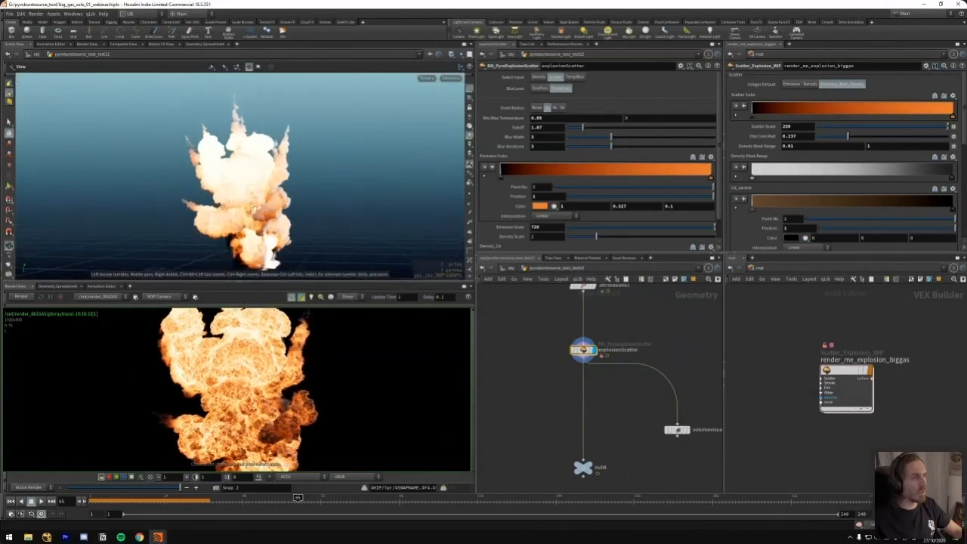
scroll(301, 199, "up", 1)
left_click(538, 77)
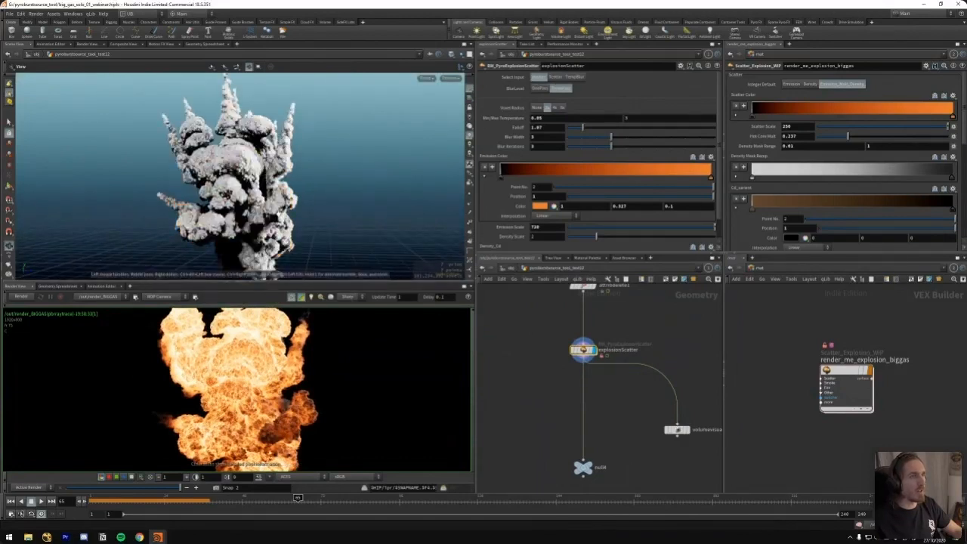
left_click(556, 77)
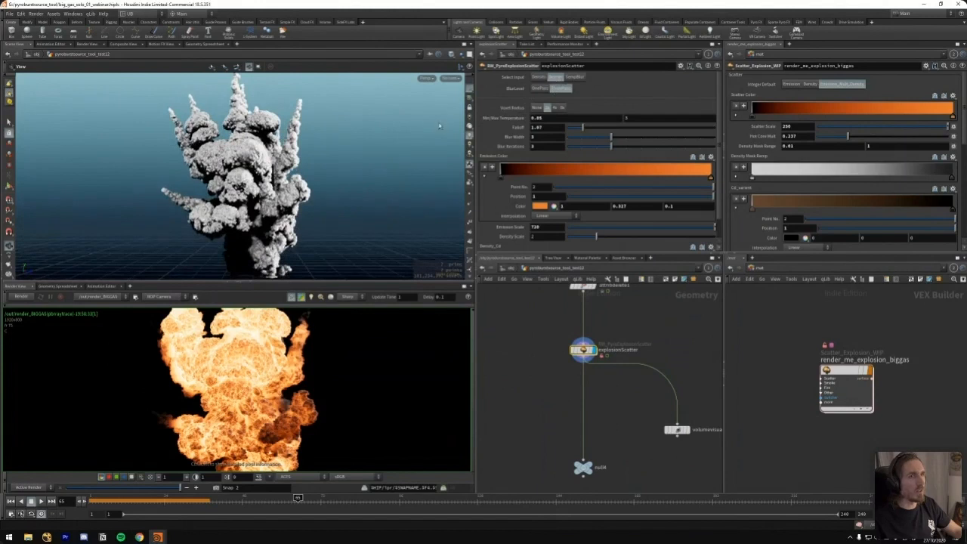
left_click_drag(272, 196, 304, 168)
left_click(576, 78)
left_click_drag(247, 212, 237, 214)
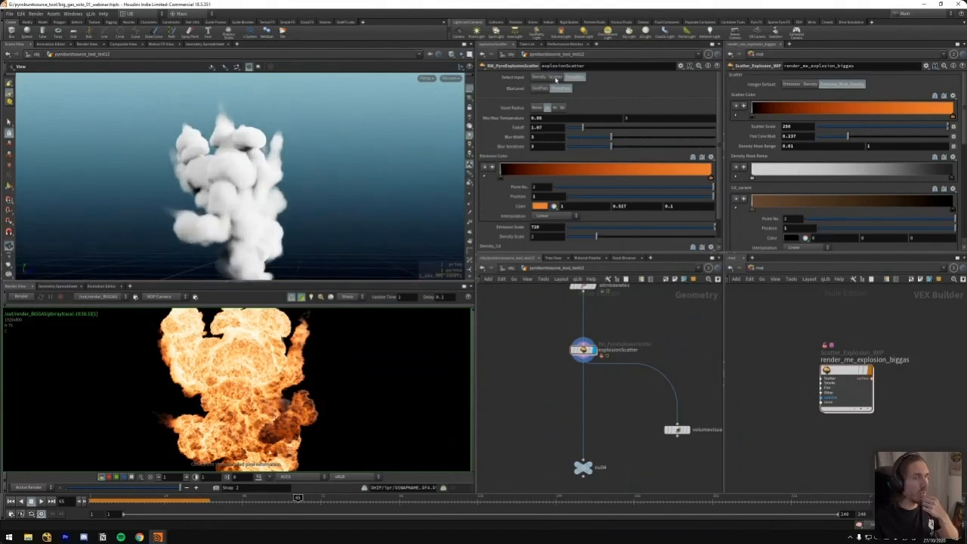
left_click(539, 77)
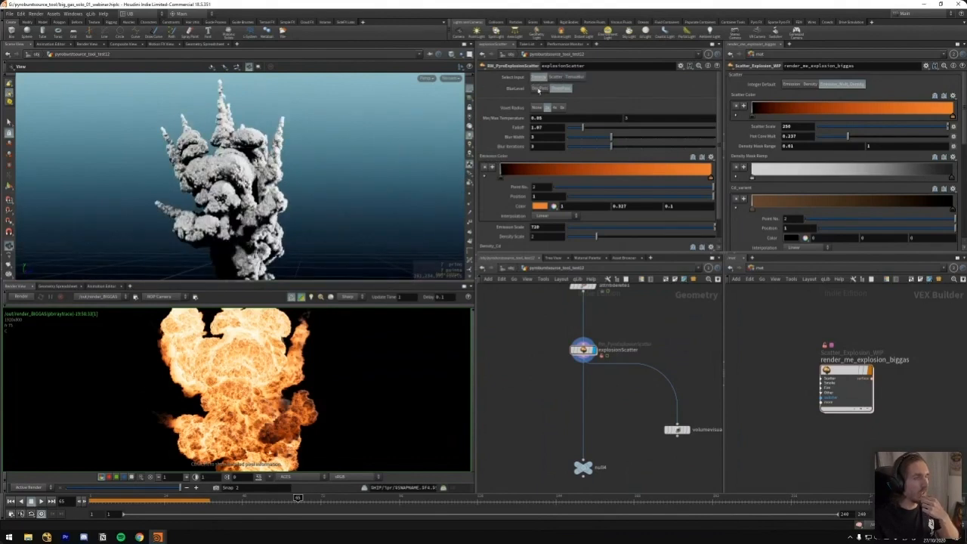
left_click(556, 77)
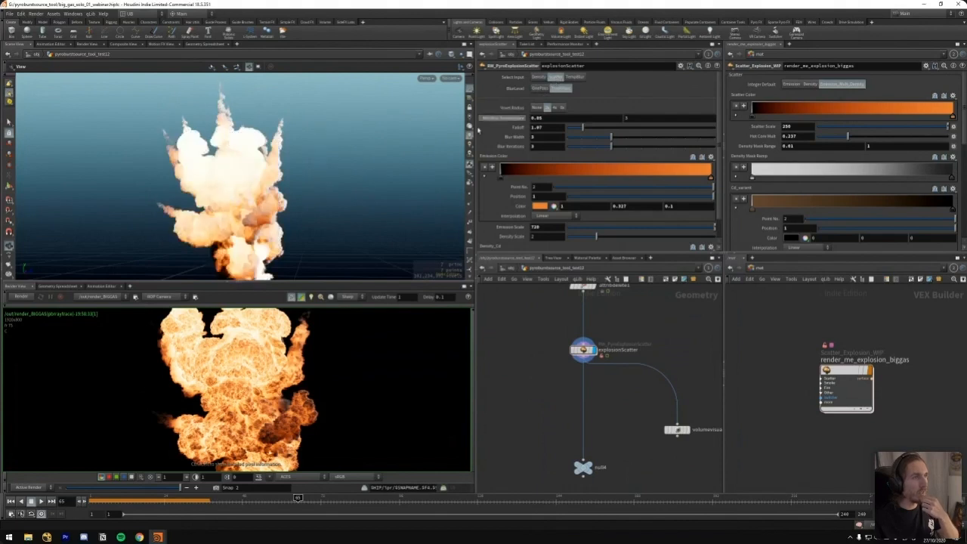
Examine the fire detail in the rendered explosion and look over the network inside the explosionScatter node
scroll(238, 346, "up", 2)
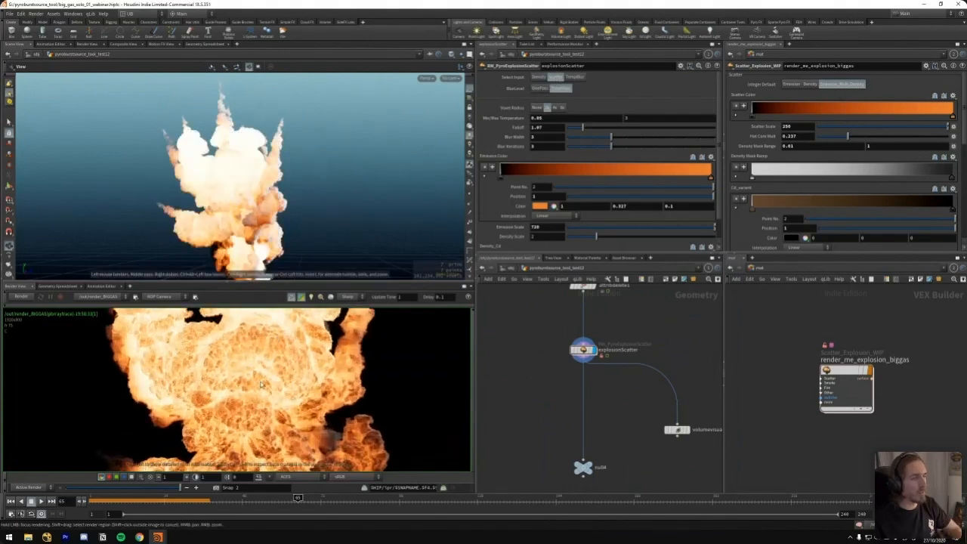
scroll(257, 396, "down", 3)
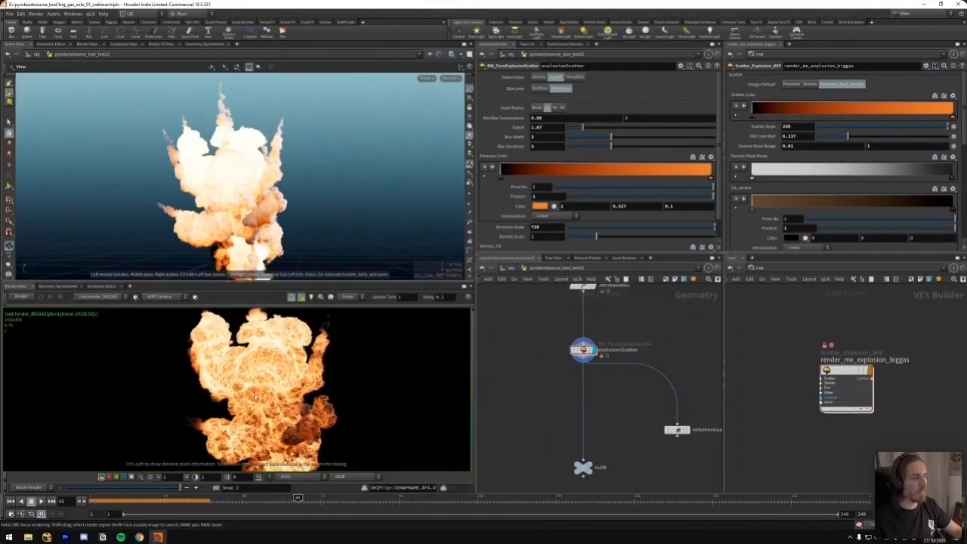
middle_click_drag(285, 381, 276, 396)
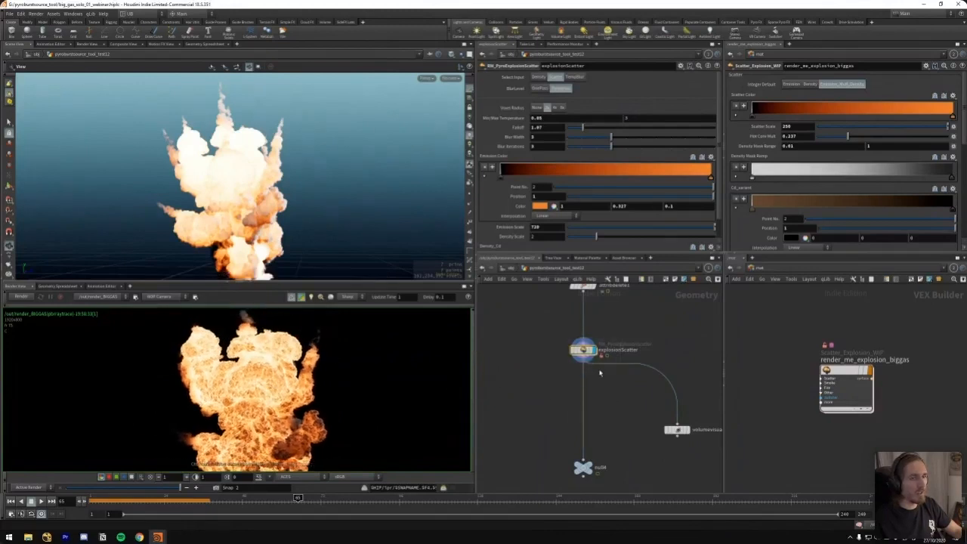
scroll(718, 149, "down", 1)
middle_click_drag(540, 342, 540, 356)
scroll(626, 345, "down", 4)
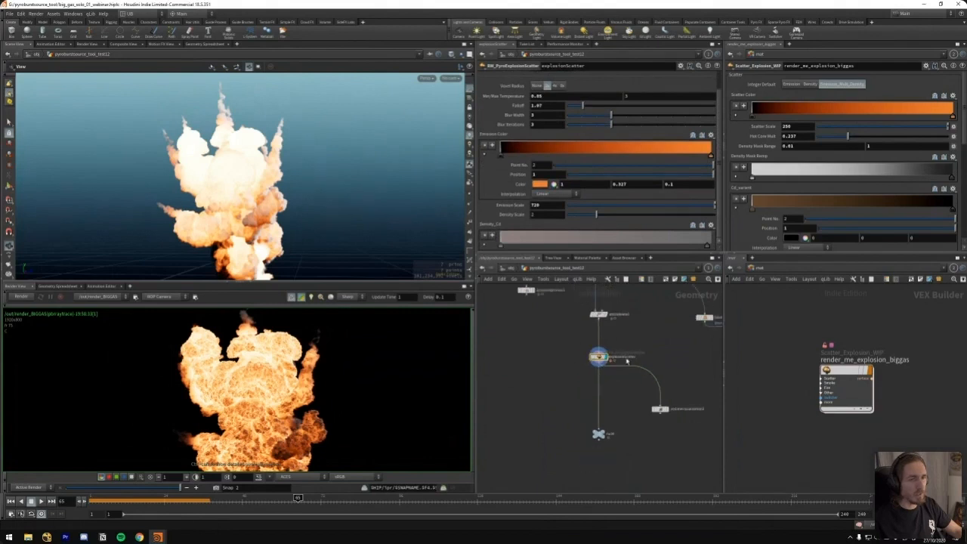
key("i")
scroll(611, 357, "down", 3)
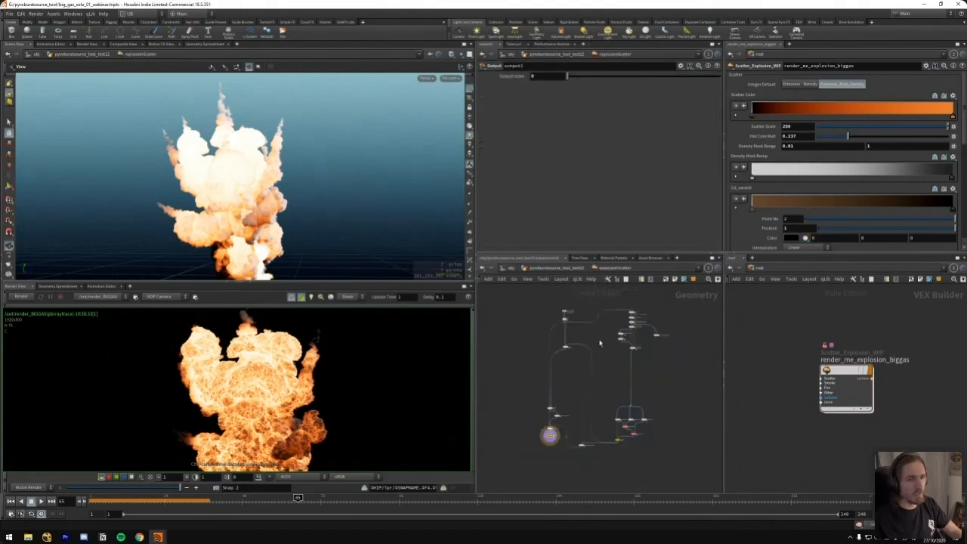
key("u")
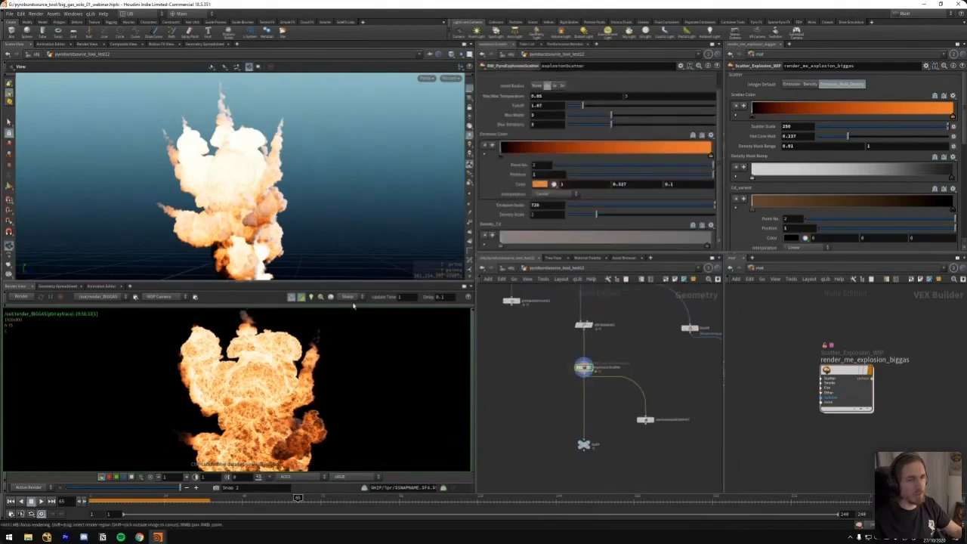
Display explosionScatter's TempBlur input and compare the OnePass and ThreePass blur levels on the volume
left_click_drag(240, 284, 241, 307)
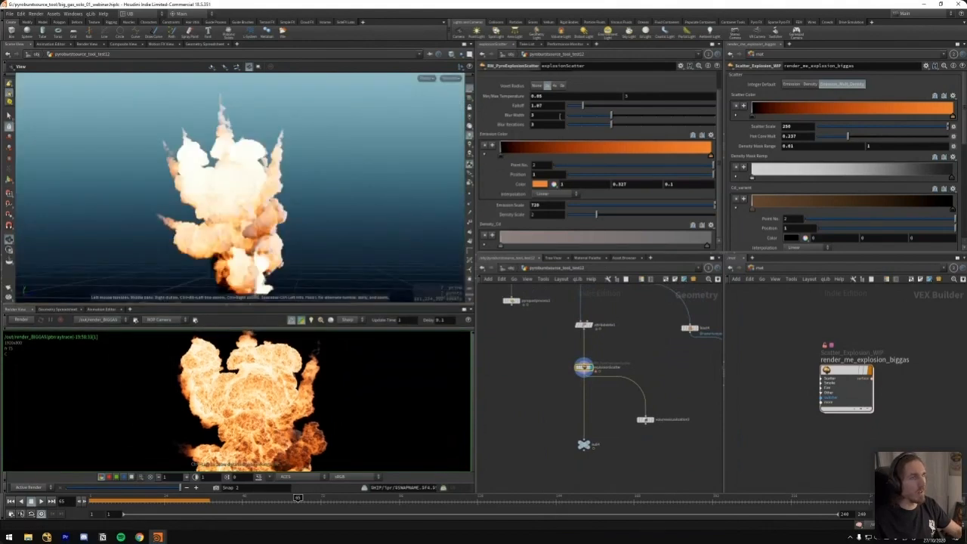
left_click_drag(722, 115, 721, 109)
left_click(581, 78)
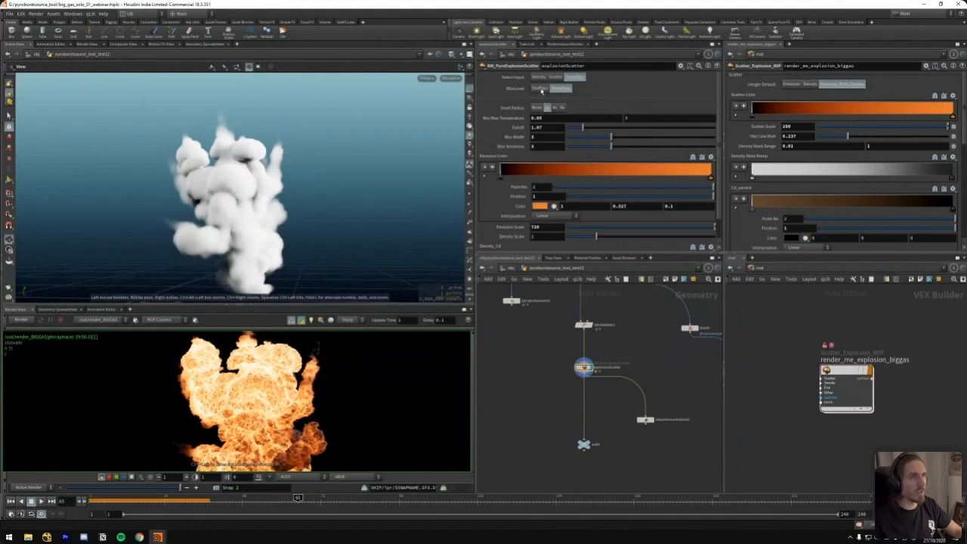
left_click(540, 88)
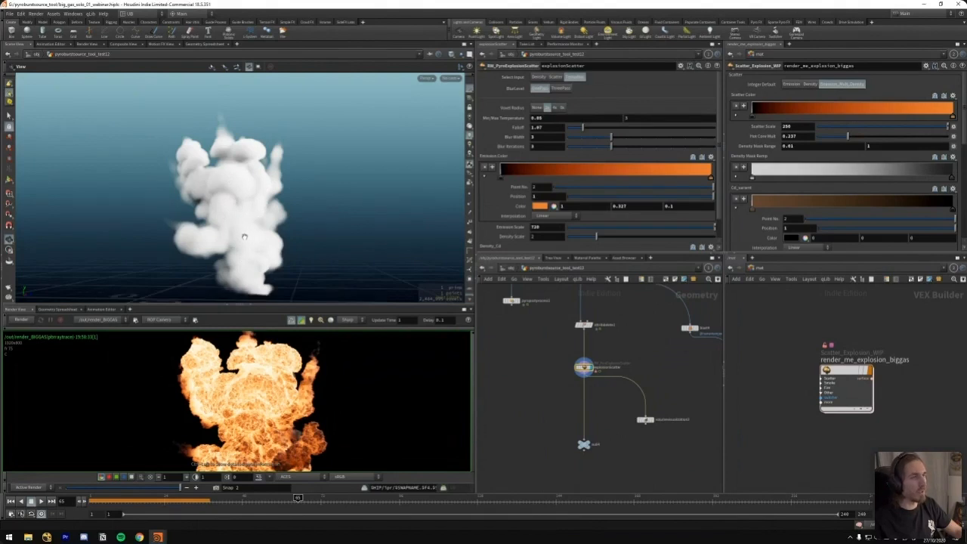
middle_click_drag(253, 245, 251, 226)
left_click_drag(252, 209, 253, 228)
left_click(562, 89)
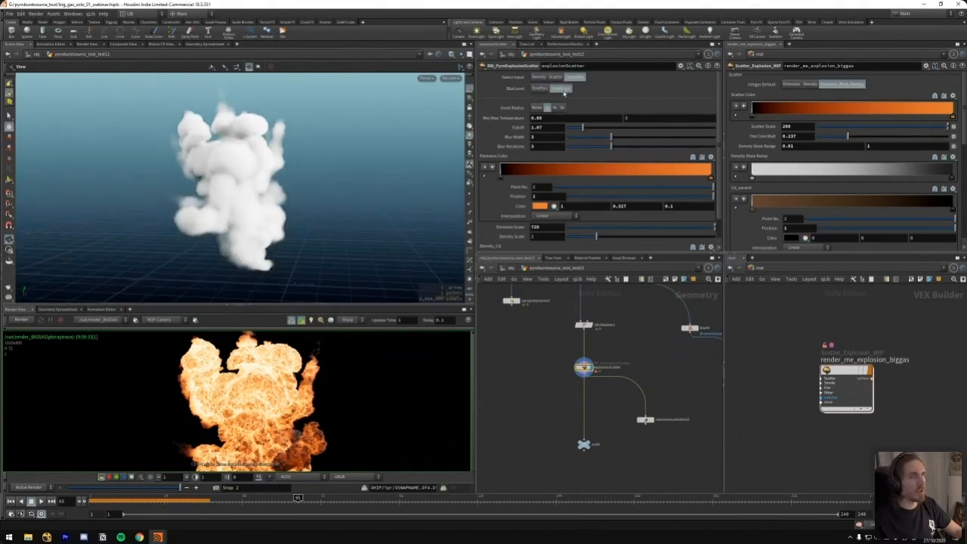
right_click_drag(229, 181, 259, 179)
left_click(541, 90)
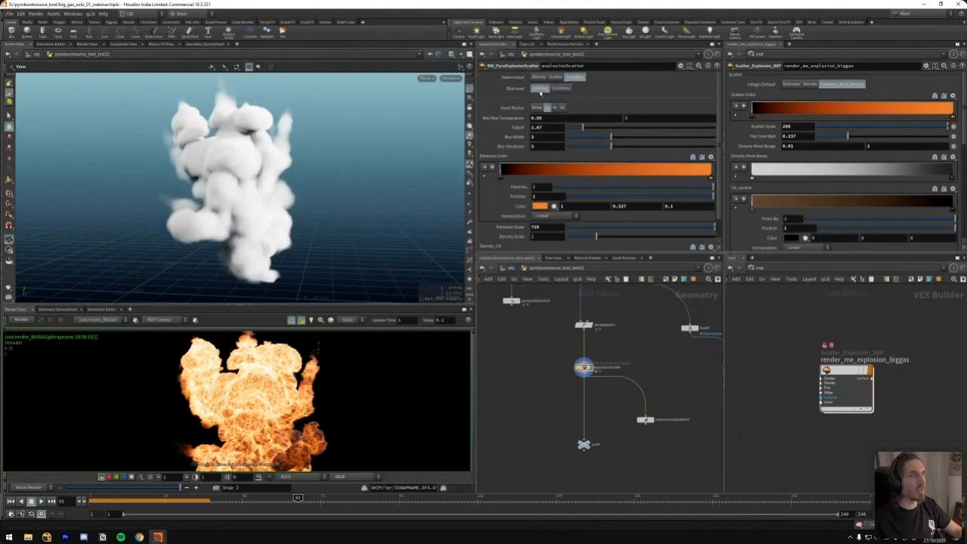
left_click(566, 90)
left_click(553, 90)
Set explosionScatter to the OnePass blur level with Voxel Radius None and switch the input to Scatter
left_click(536, 108)
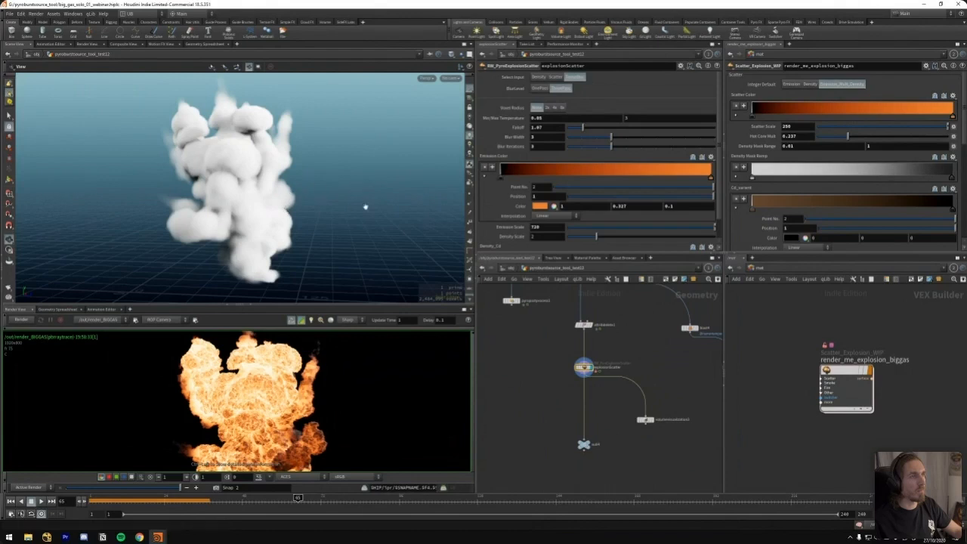
left_click(541, 89)
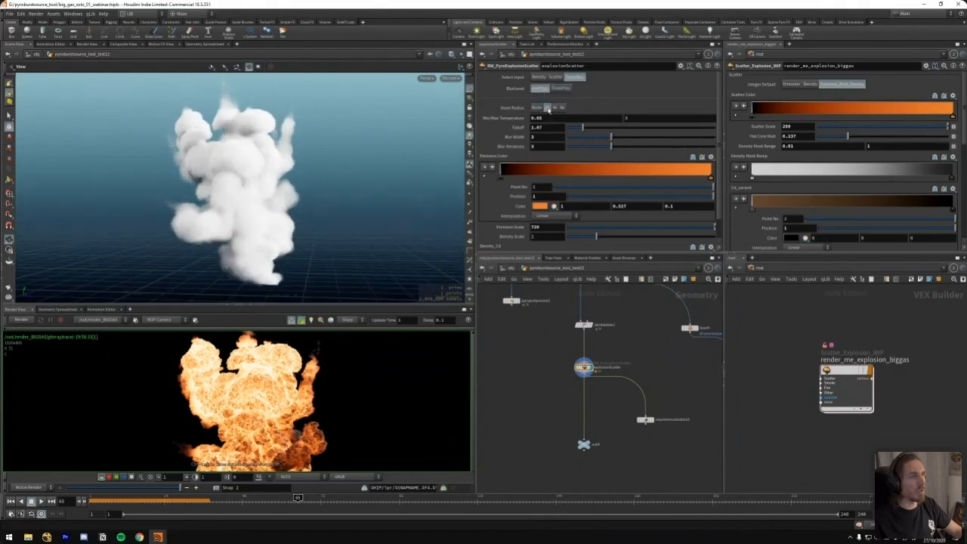
left_click(556, 108)
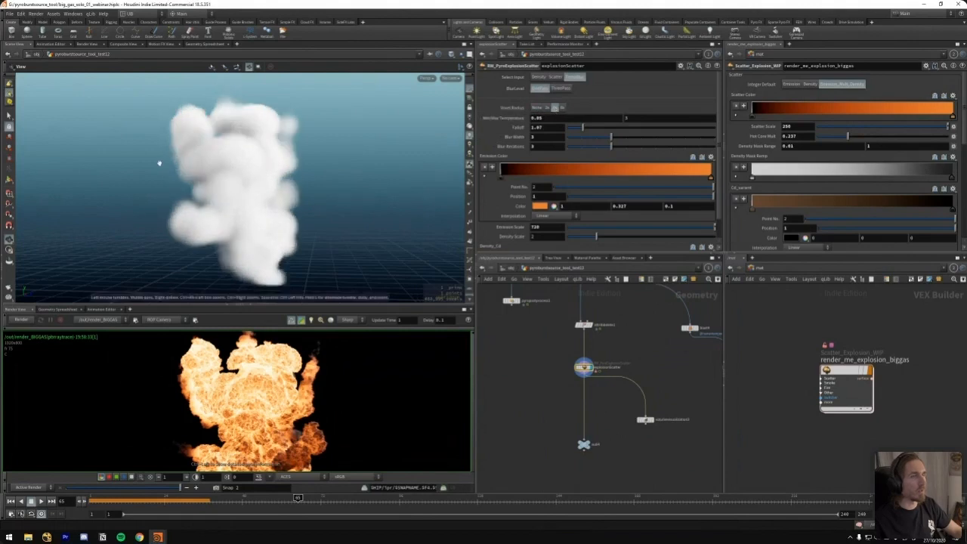
left_click(555, 76)
left_click(538, 108)
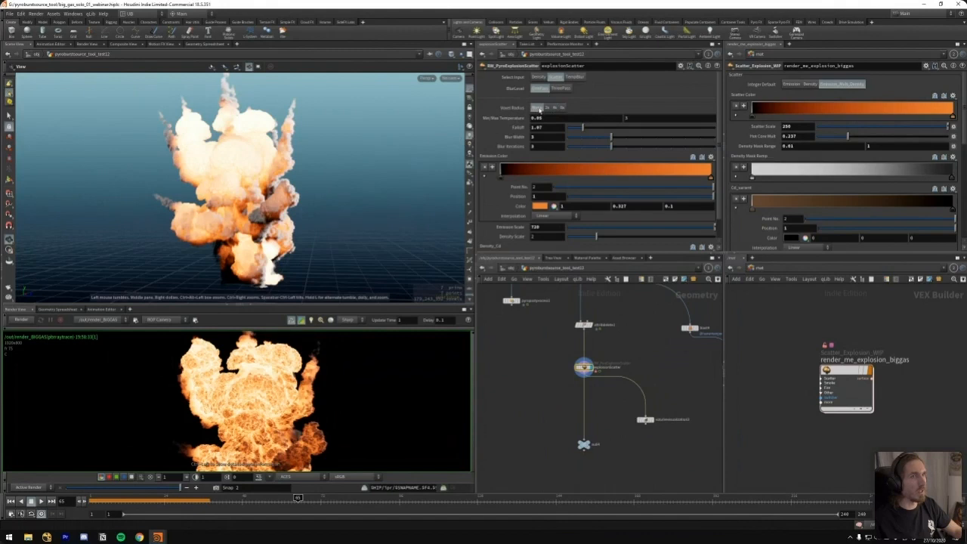
left_click(538, 109)
left_click(540, 109)
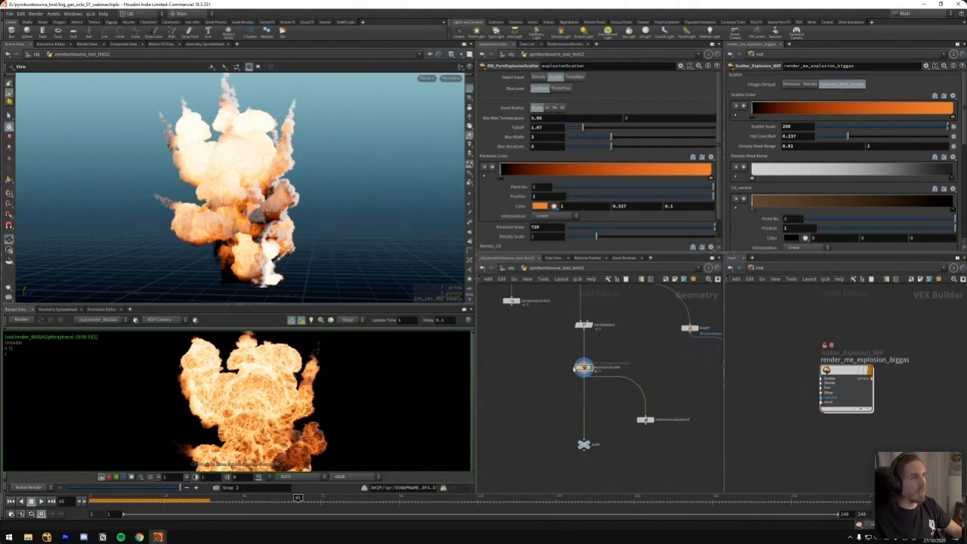
Display the null node at the end of the explosionScatter chain
middle_click_drag(549, 401, 534, 359)
left_click_drag(536, 382, 606, 441)
key("r")
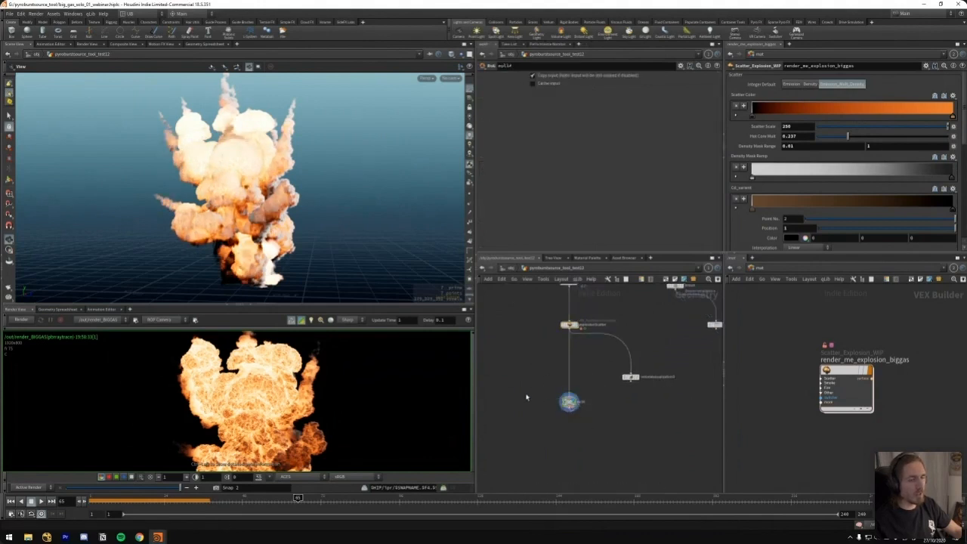
Enlarge the render view and examine the rendered explosion alongside the render_me_explosion_biggas material node
left_click_drag(240, 309, 241, 272)
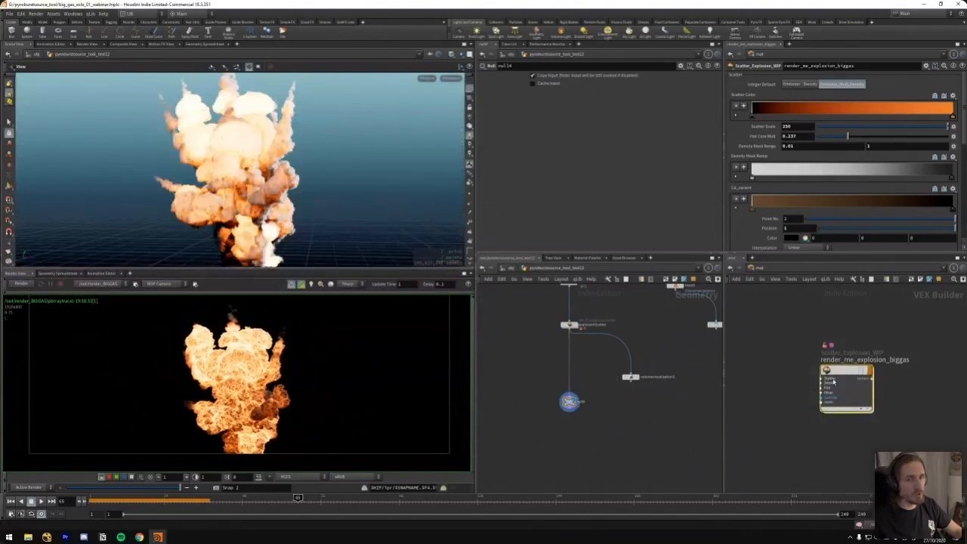
scroll(791, 321, "up", 2)
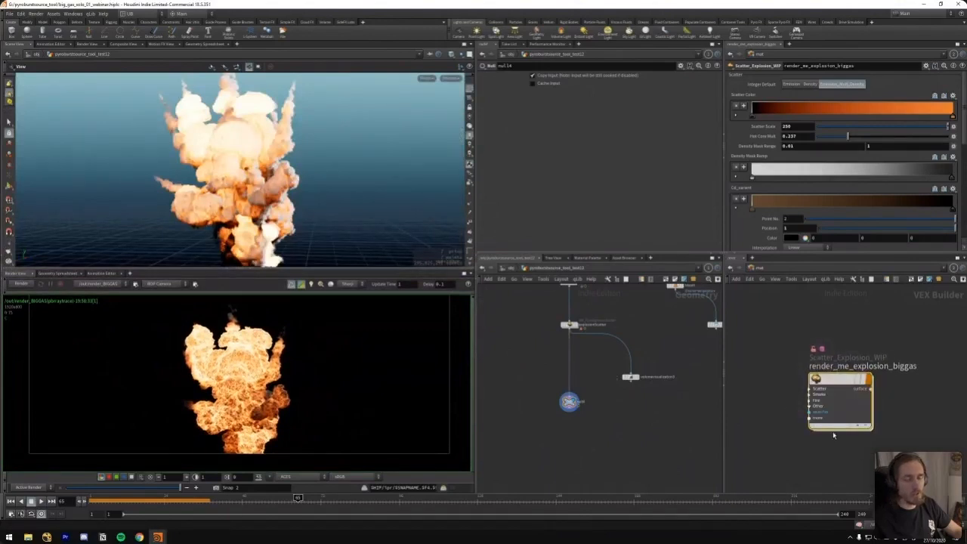
middle_click_drag(581, 330, 608, 382)
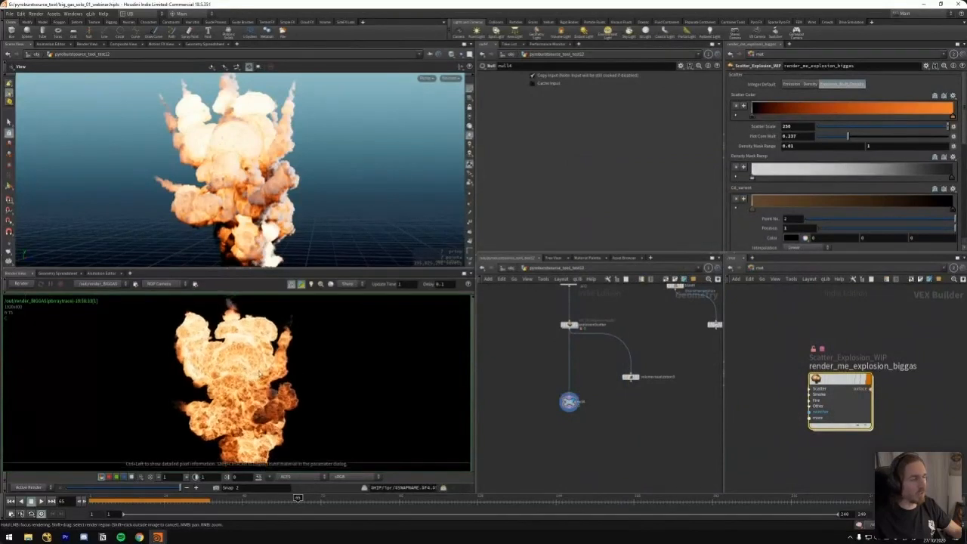
Start a fresh render of the big gas explosion with the render_BIGGAS output
scroll(251, 383, "up", 5)
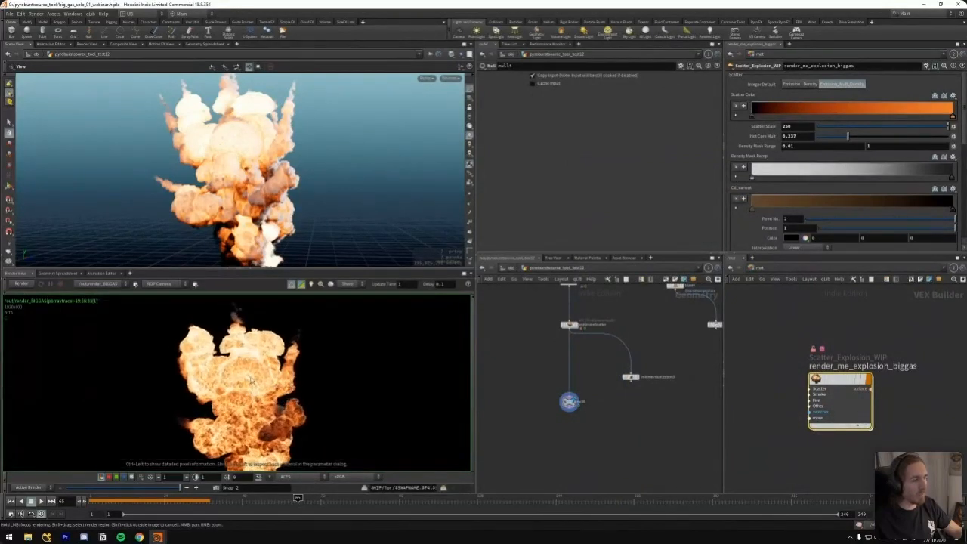
scroll(288, 389, "down", 2)
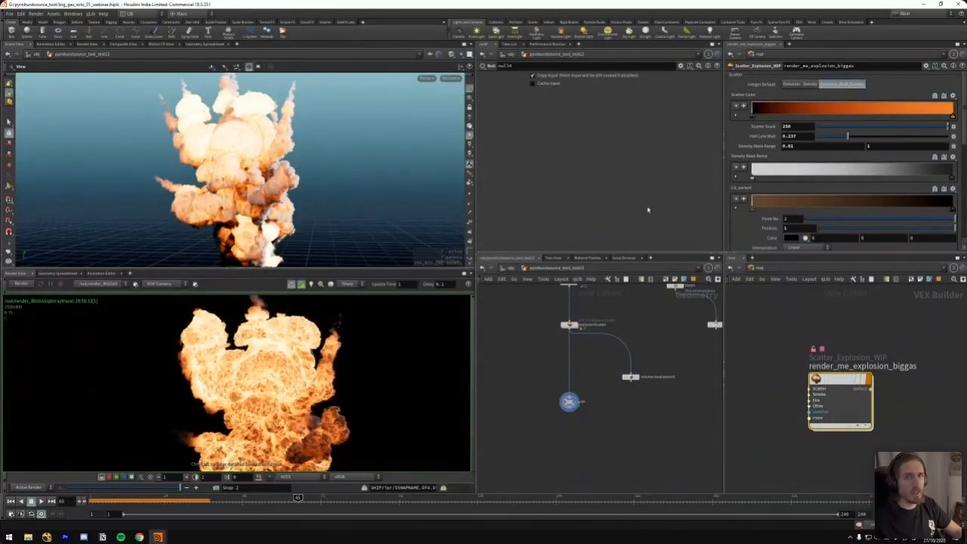
left_click(21, 285)
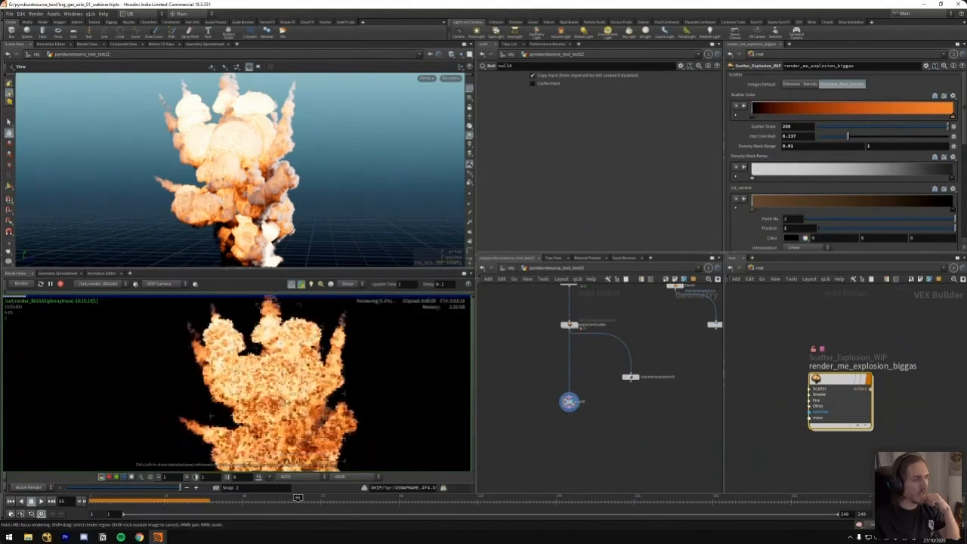
Review the render_me_explosion_biggas parameters and compare the scatter's Emission and Density modes in the render
scroll(831, 196, "down", 5)
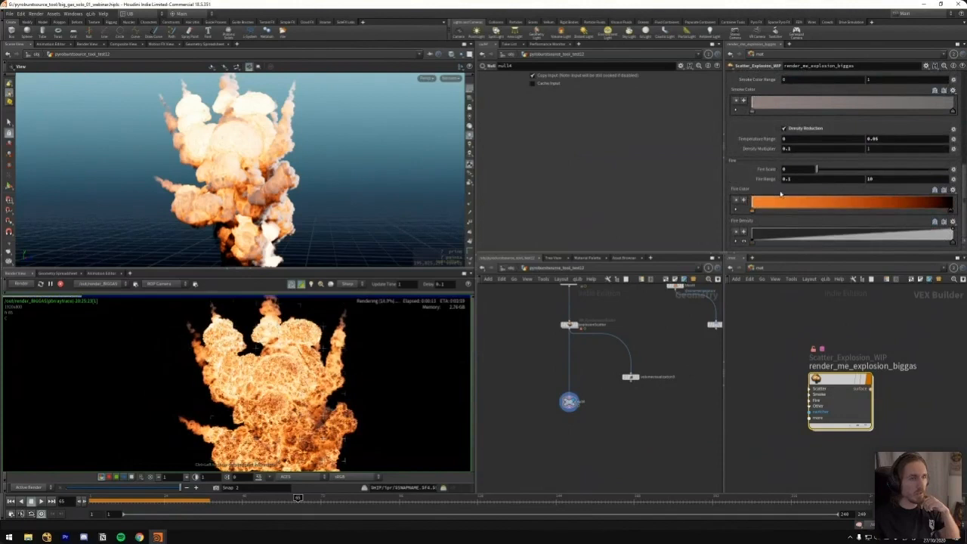
scroll(960, 175, "up", 2)
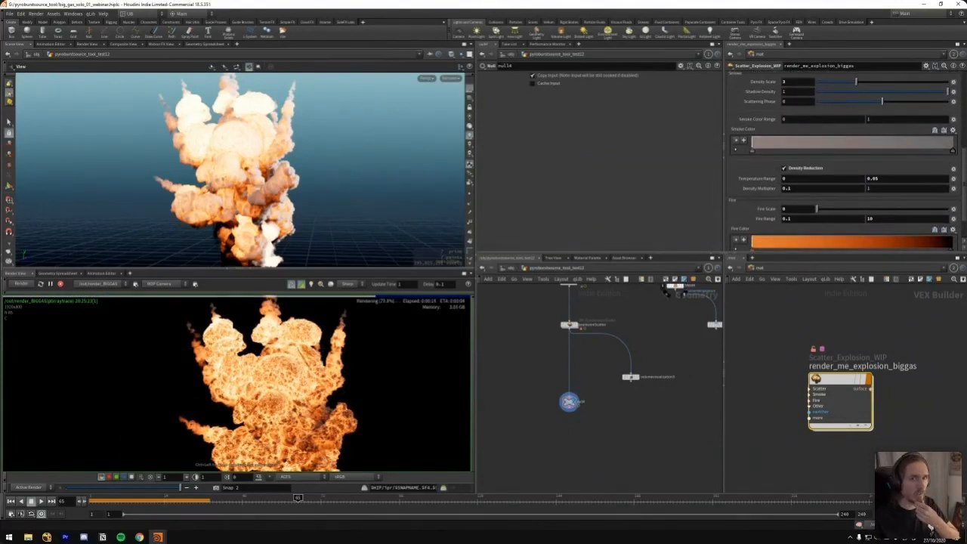
scroll(965, 181, "down", 2)
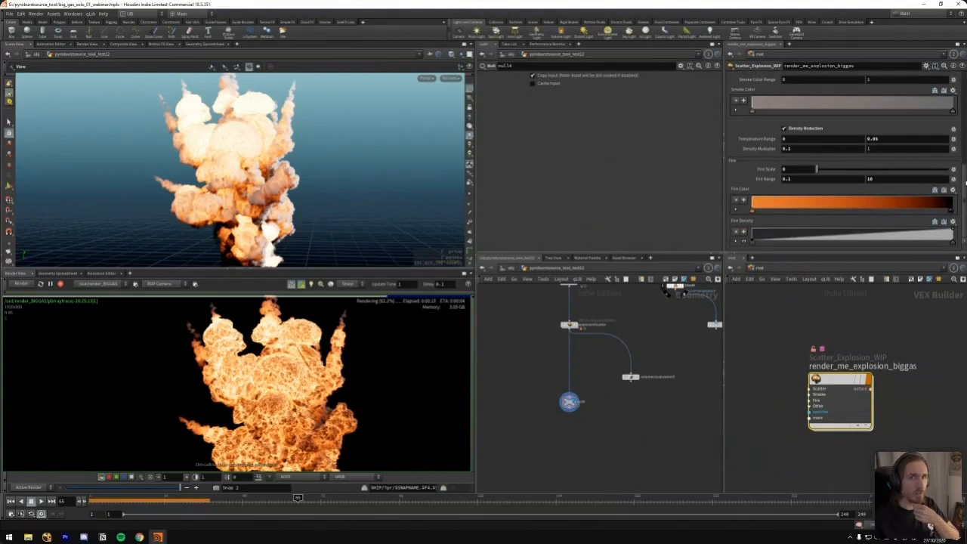
scroll(965, 182, "down", 6)
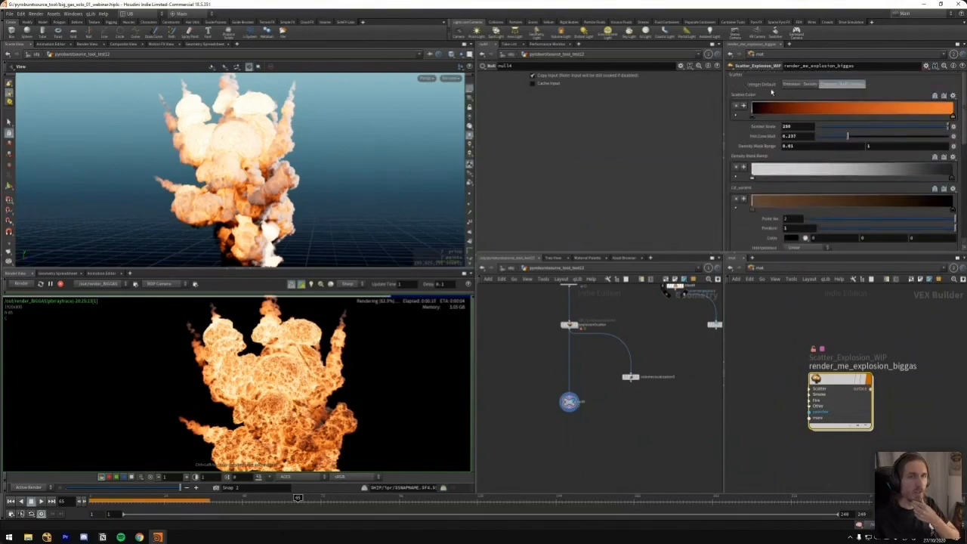
left_click(792, 84)
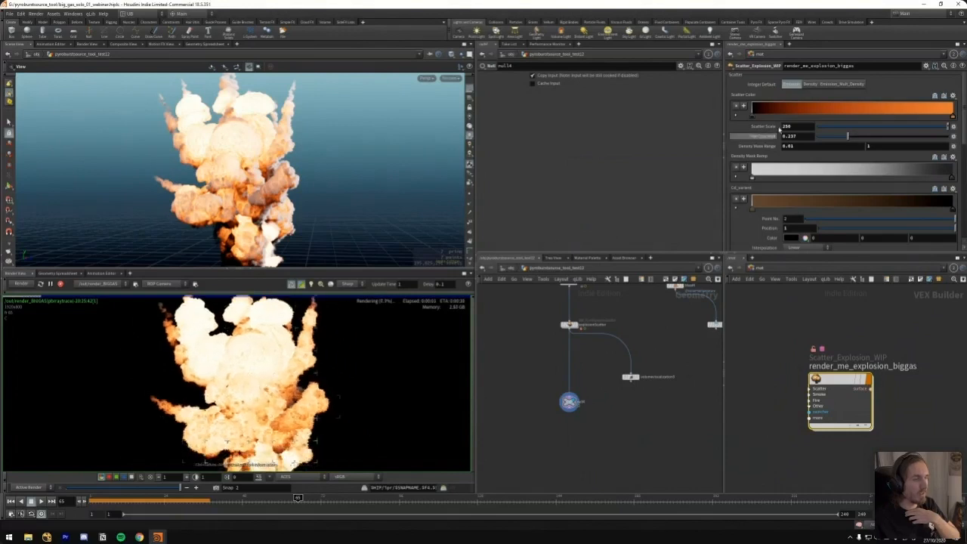
left_click(810, 84)
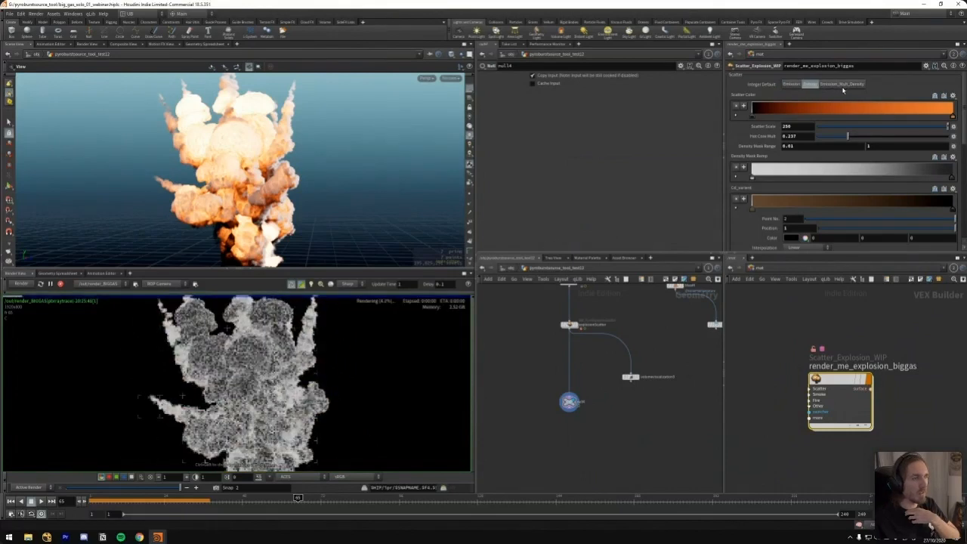
Pull the Density Mask Ramp's end point inward and add a black point near the ramp's end
left_click_drag(950, 178, 873, 179)
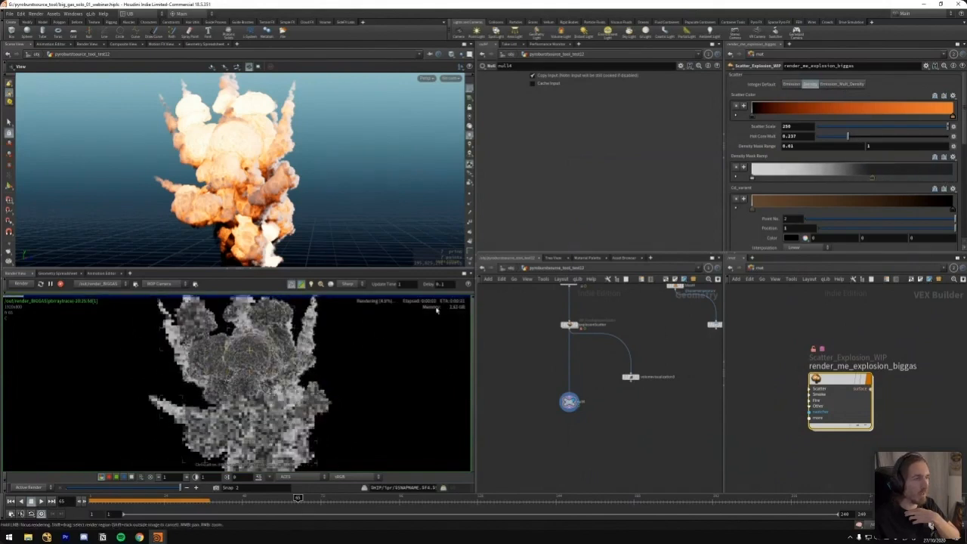
left_click(947, 179)
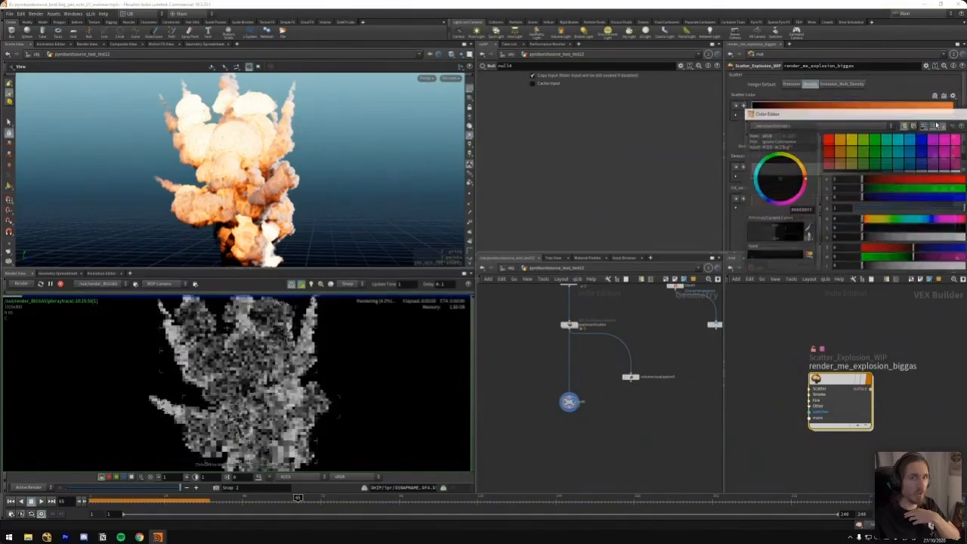
left_click(958, 102)
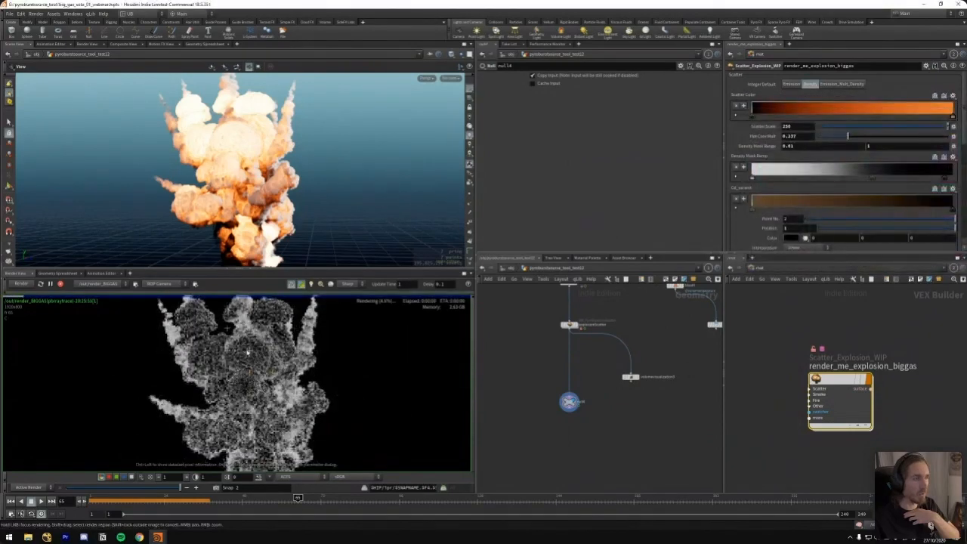
Set the upper limit of the material's Density Mask Range to 0.5
double_click(889, 146)
type("3")
key("Return")
left_click_drag(887, 146, 821, 161)
key("Return")
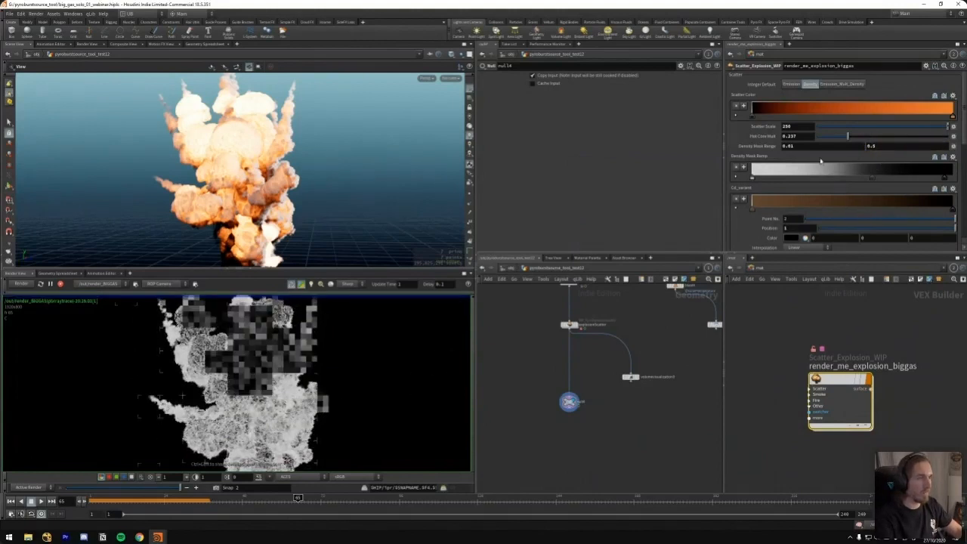
Shift the Density Mask Ramp's dark grey point toward the ramp's end and switch the scatter mode to Emission_Mult_Density
left_click_drag(873, 178, 924, 178)
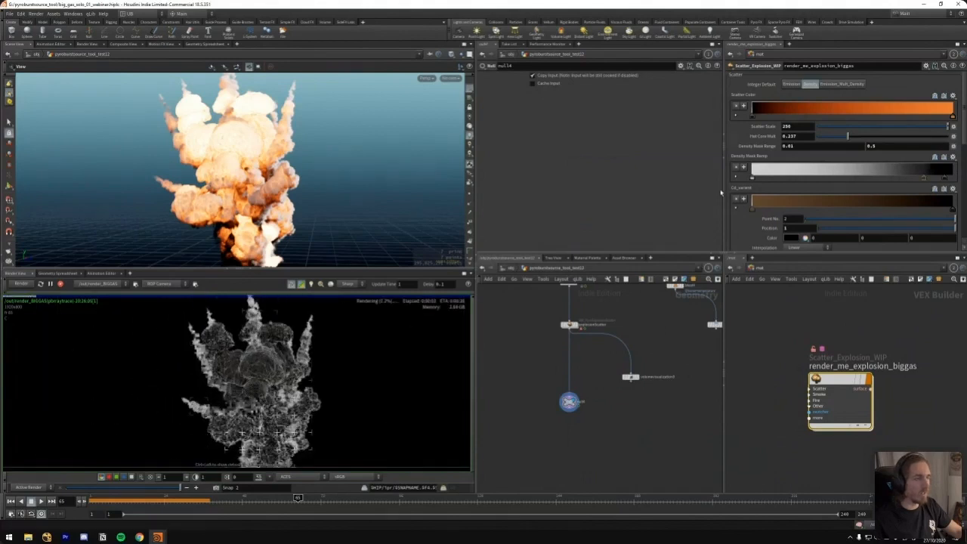
left_click(840, 84)
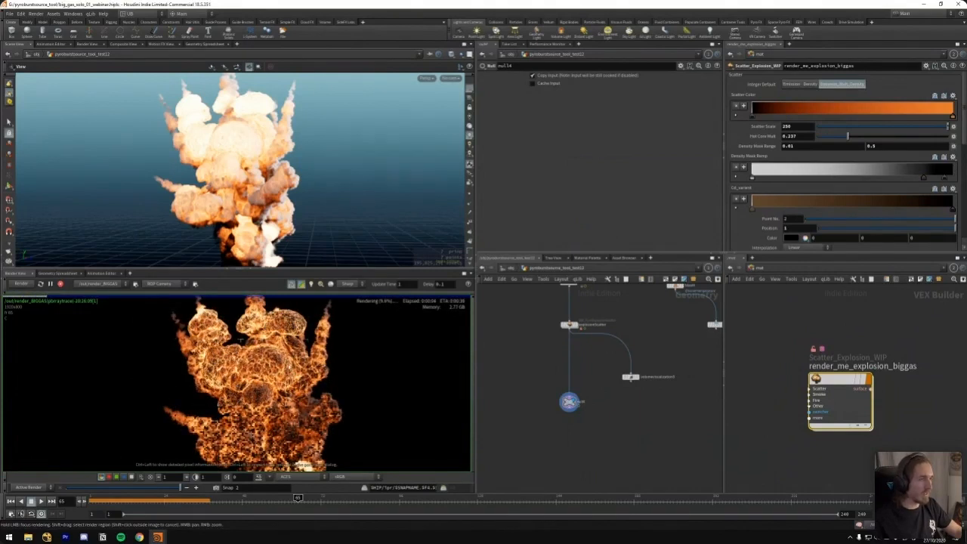
Switch to Premiere Pro and scrub the webinar sequence to the explosion reference footage at 00:05:09:10
left_click(84, 537)
left_click(83, 537)
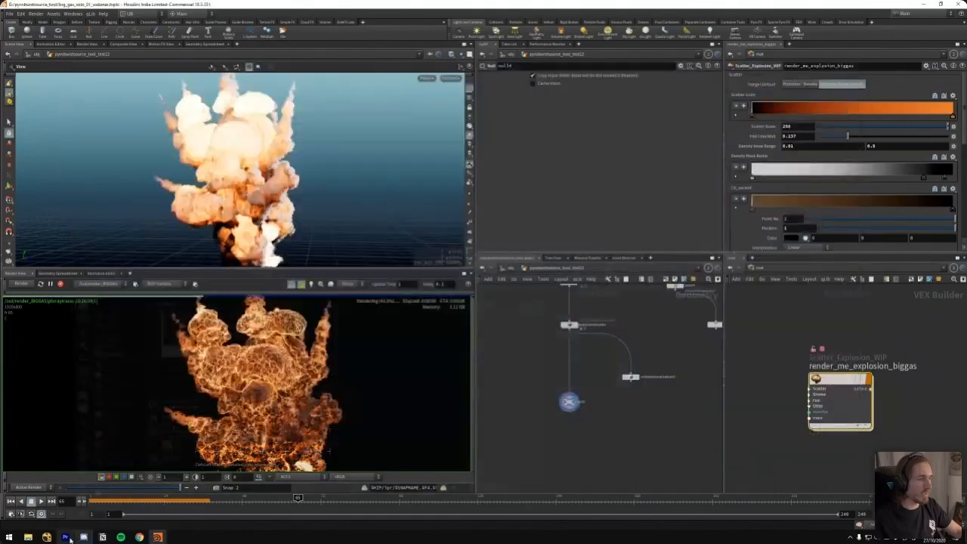
left_click(66, 537)
left_click(366, 371)
key("minus")
key("minus")
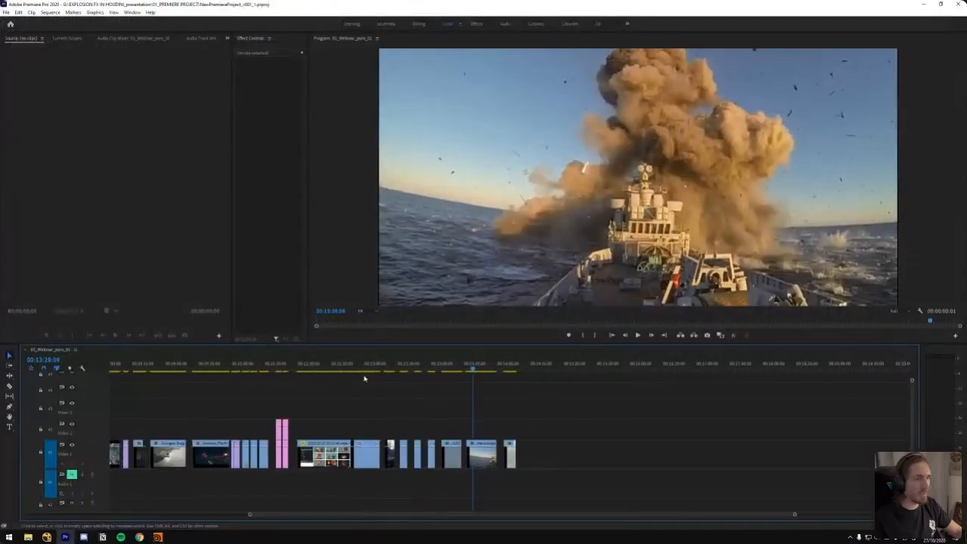
left_click_drag(350, 371, 412, 400)
key("equal")
key("minus")
mouse_move(218, 371)
left_mouse_down()
mouse_move(233, 382)
mouse_move(206, 382)
left_mouse_up()
key("equal")
left_click_drag(495, 370, 533, 370)
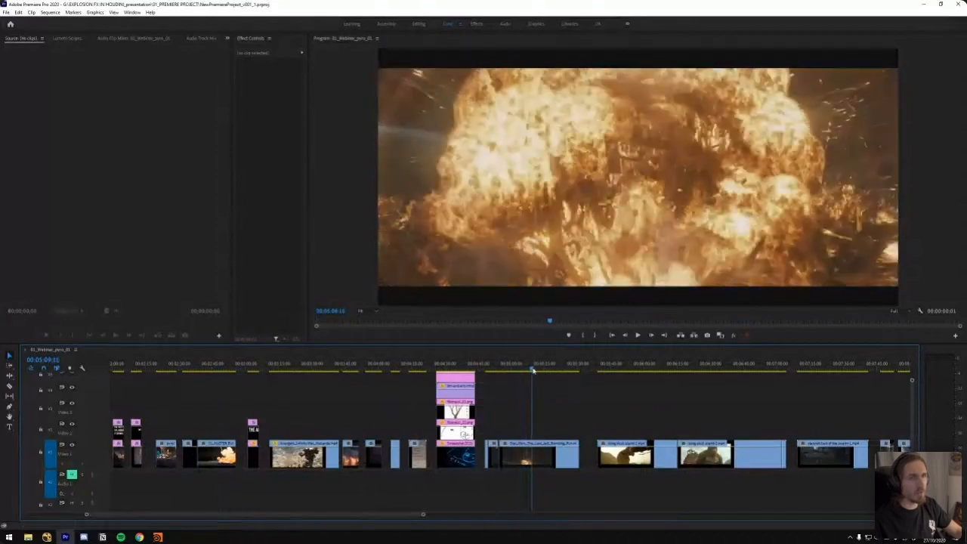
Return to the big gas scene in Houdini and move the Density Mask Ramp's grey point almost to the ramp's end
left_click(157, 537)
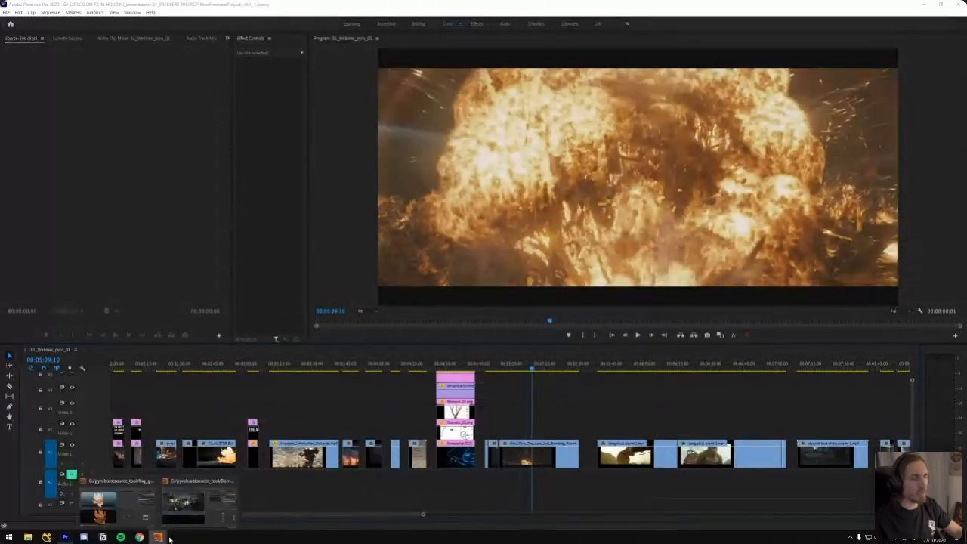
left_click(114, 505)
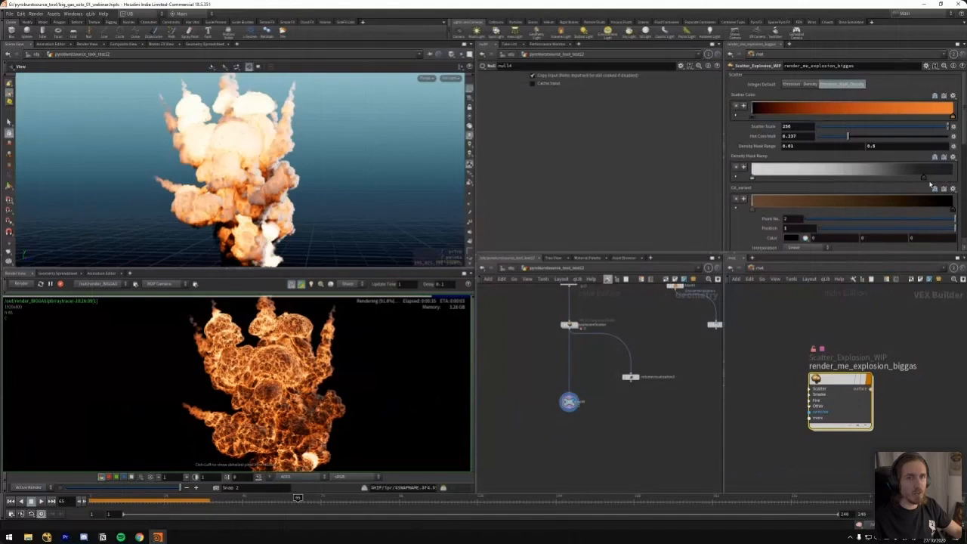
left_click_drag(923, 177, 942, 177)
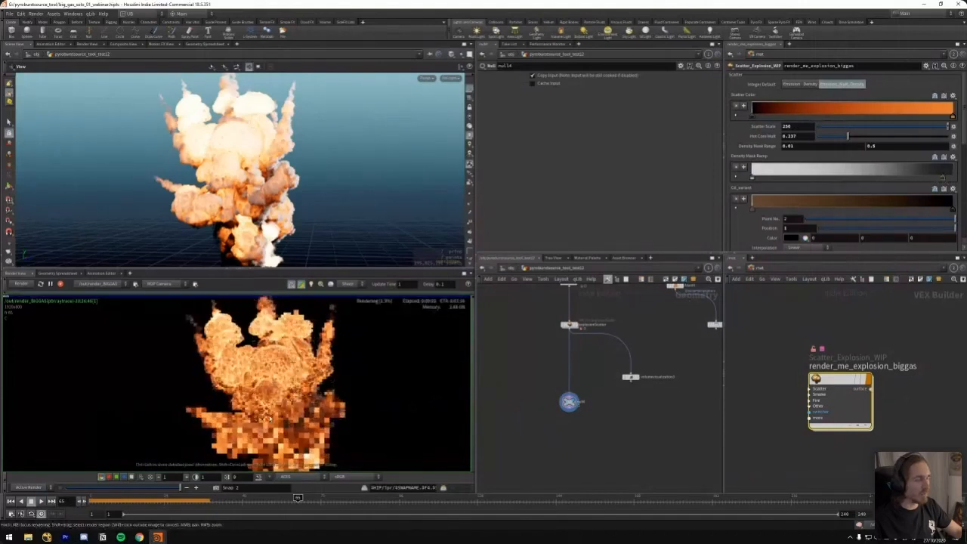
Set the colour value of the Density Mask Ramp's end point to 0.084 and check the rendered explosion
double_click(943, 178)
left_click(878, 226)
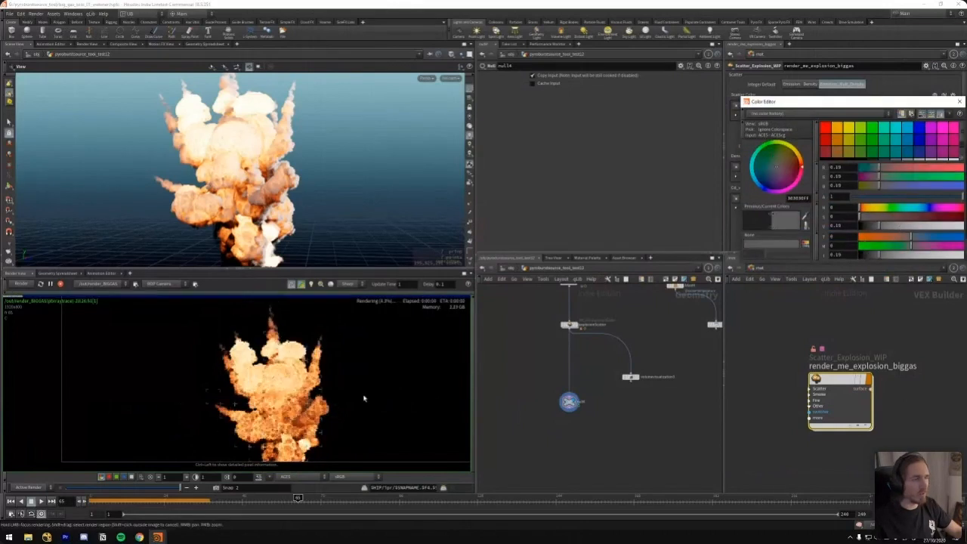
right_click_drag(364, 398, 466, 339)
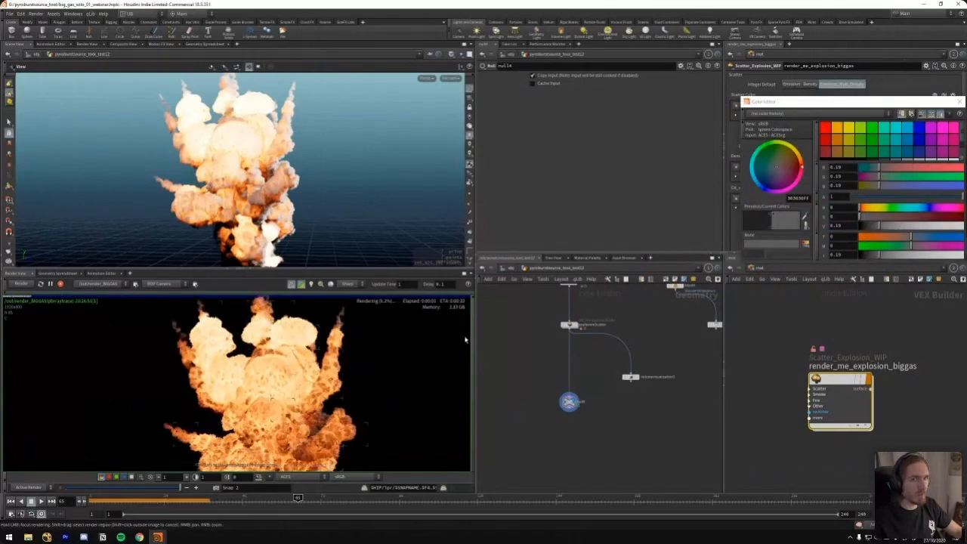
left_click(868, 226)
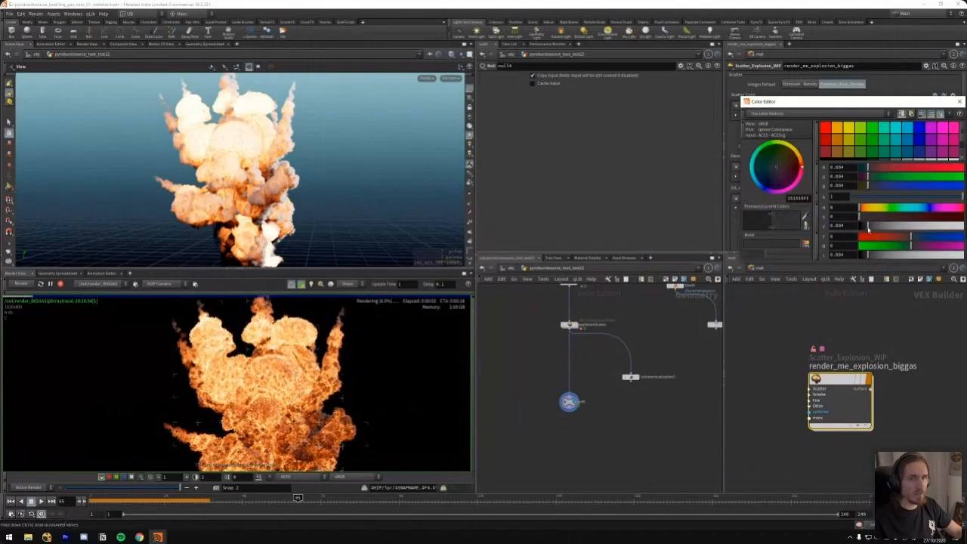
left_click_drag(893, 101, 789, 102)
left_click(857, 102)
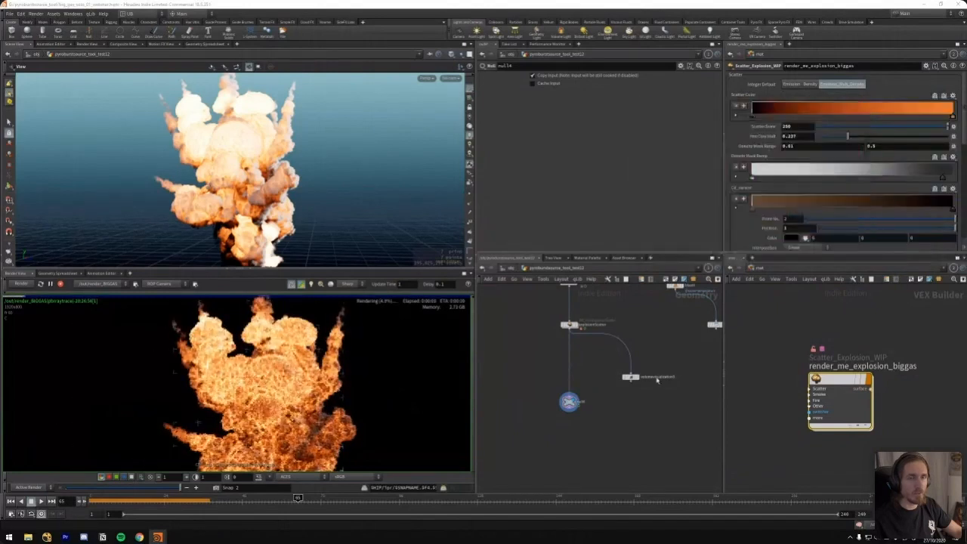
right_click_drag(295, 371, 277, 385)
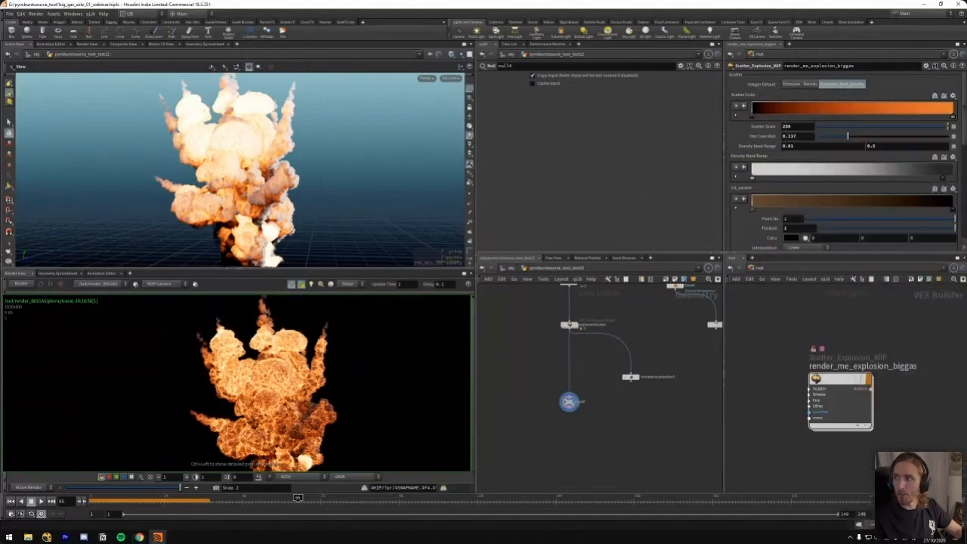
Bring the second Houdini window with the Bombing_spikes_solo_webinar scene onto this screen and maximize it
left_click_drag(574, 541, 642, 98)
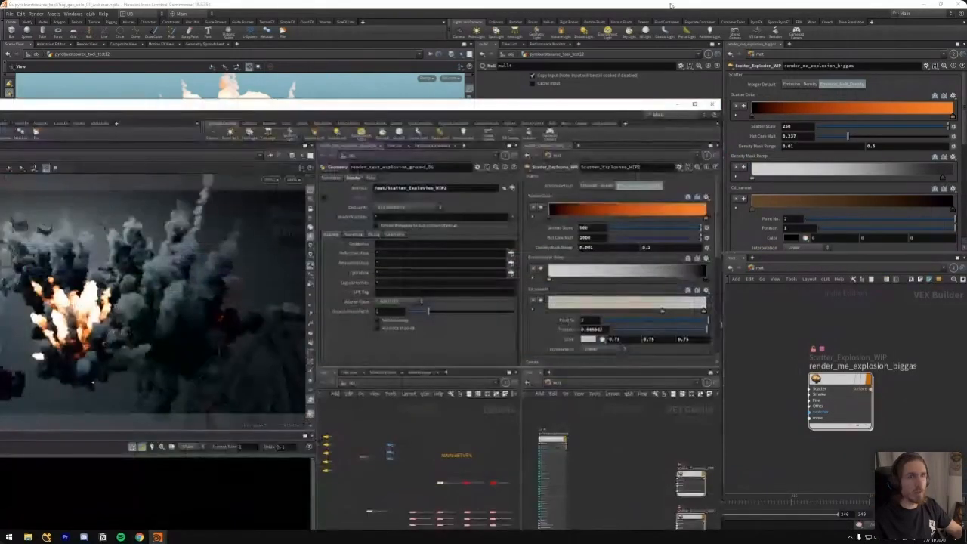
left_click_drag(671, 6, 766, 43)
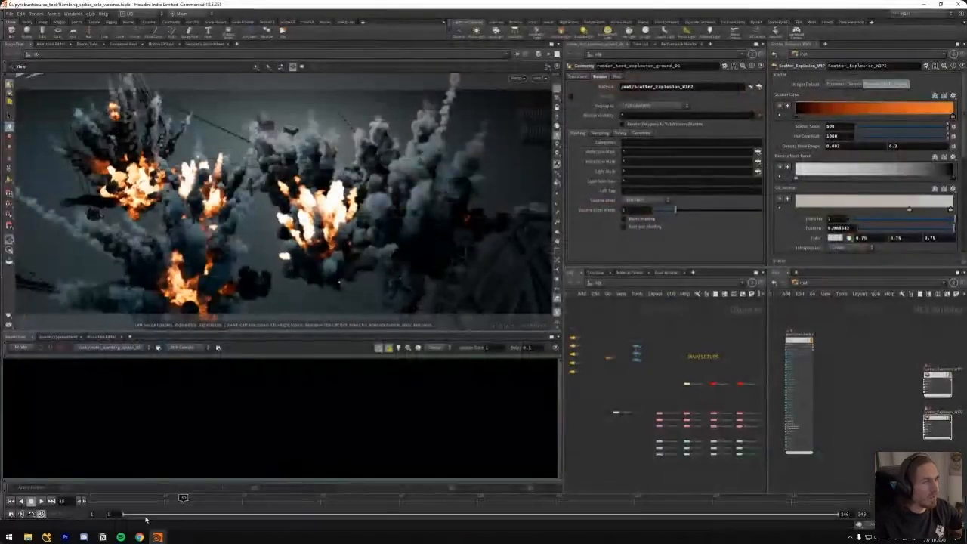
left_click(140, 536)
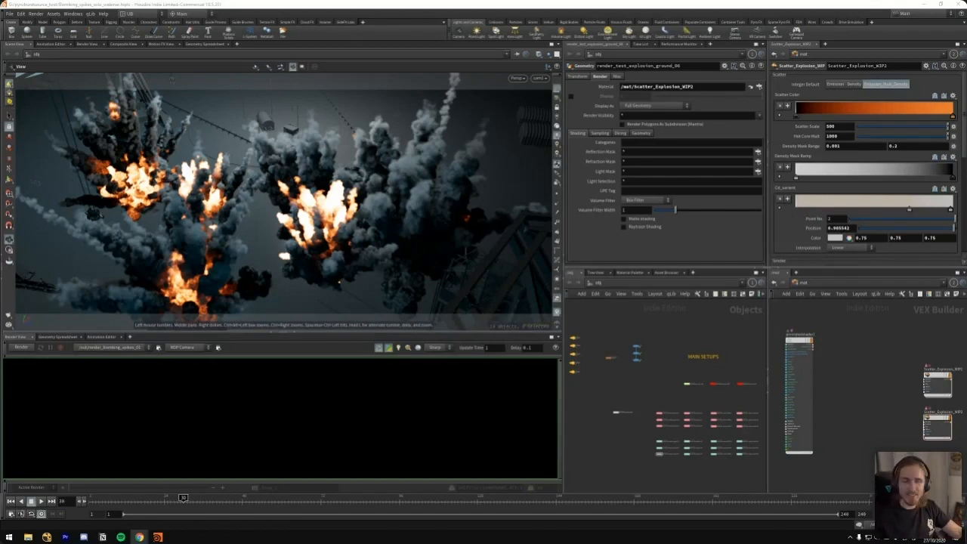
Make the render view taller and start rendering the bombing spikes scene with render_bombing_spikes_01
middle_click_drag(671, 327, 660, 325)
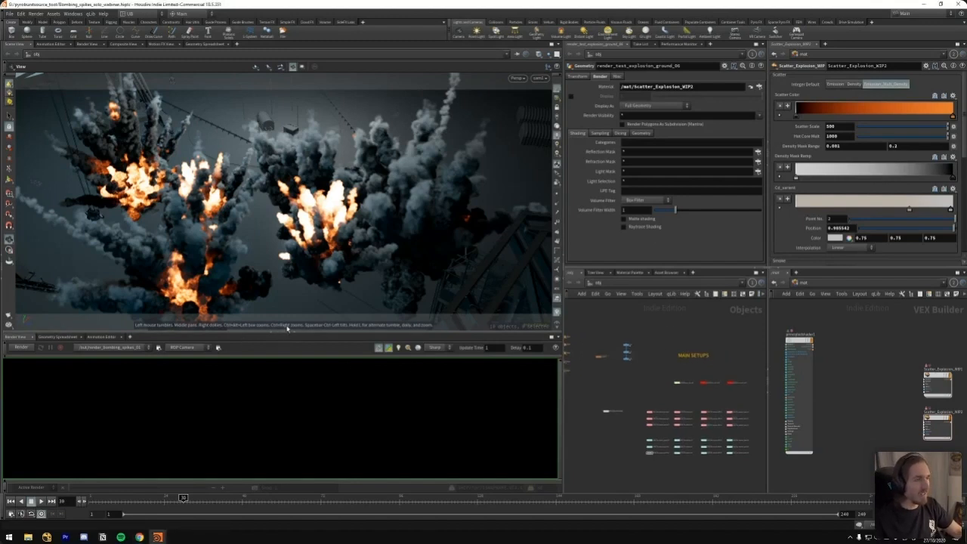
left_click_drag(288, 334, 285, 304)
middle_click_drag(666, 337, 655, 331)
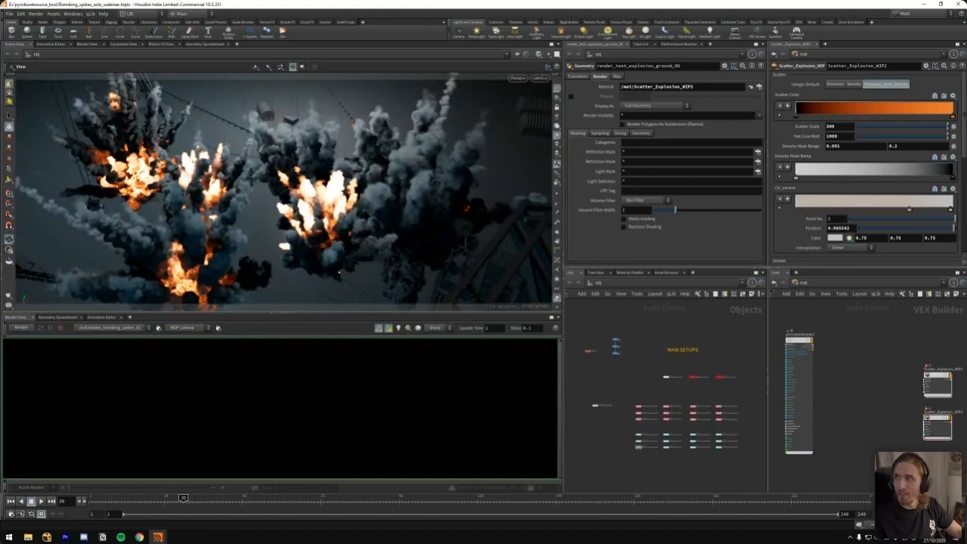
left_click(20, 327)
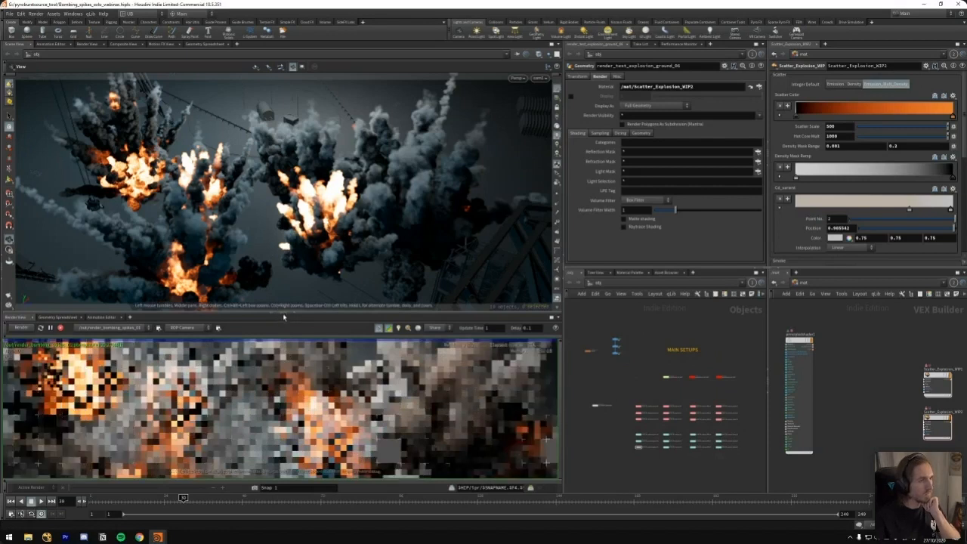
Enlarge the render view further and examine the whole frame of the bombing spikes render
left_click_drag(290, 279, 290, 296)
scroll(368, 408, "down", 3)
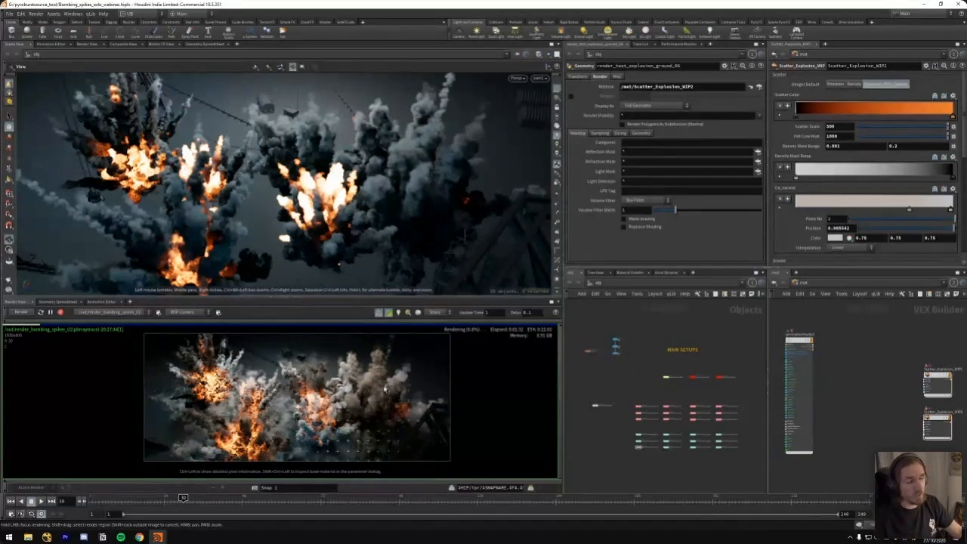
middle_click_drag(305, 401, 299, 401)
scroll(309, 349, "up", 1)
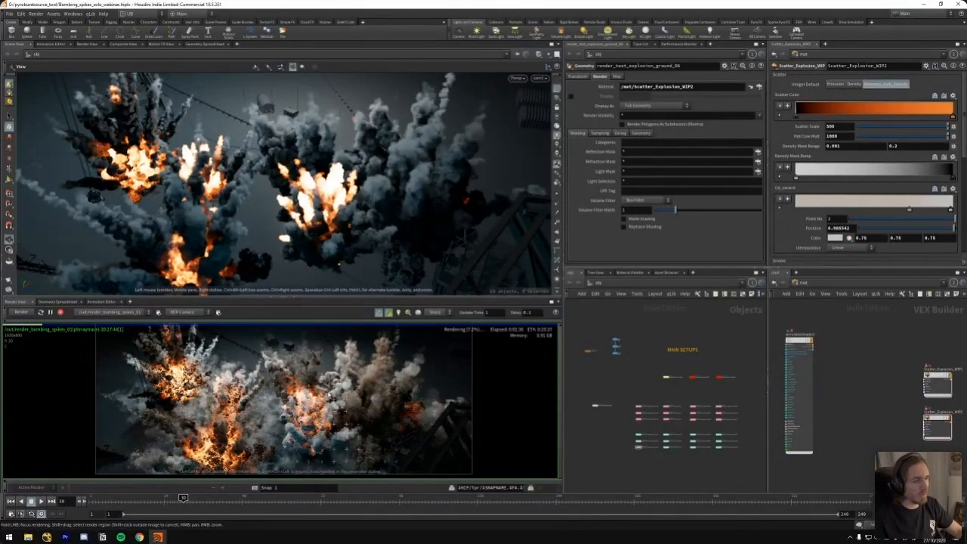
scroll(329, 397, "down", 1)
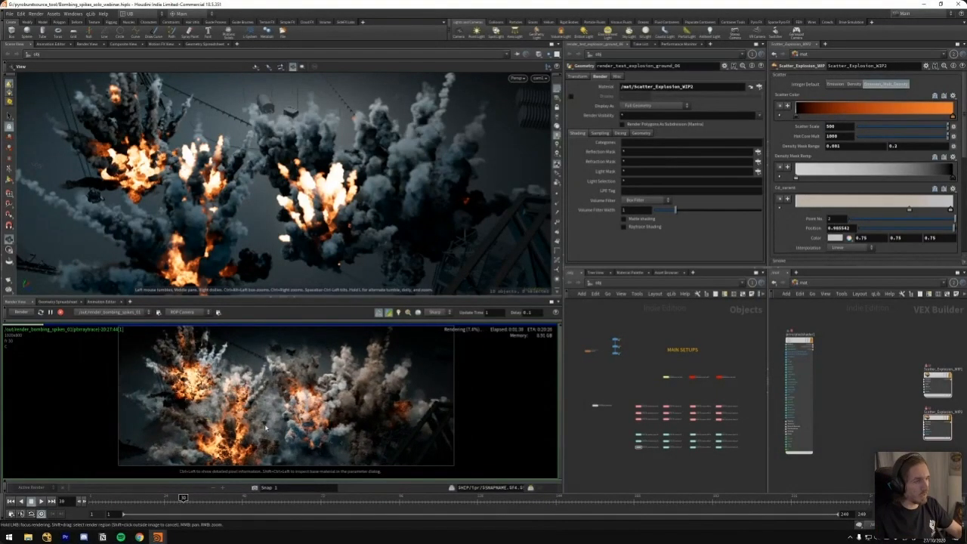
Maximize the render view and examine the explosions of the bombing spikes render up close
key("ctrl+b")
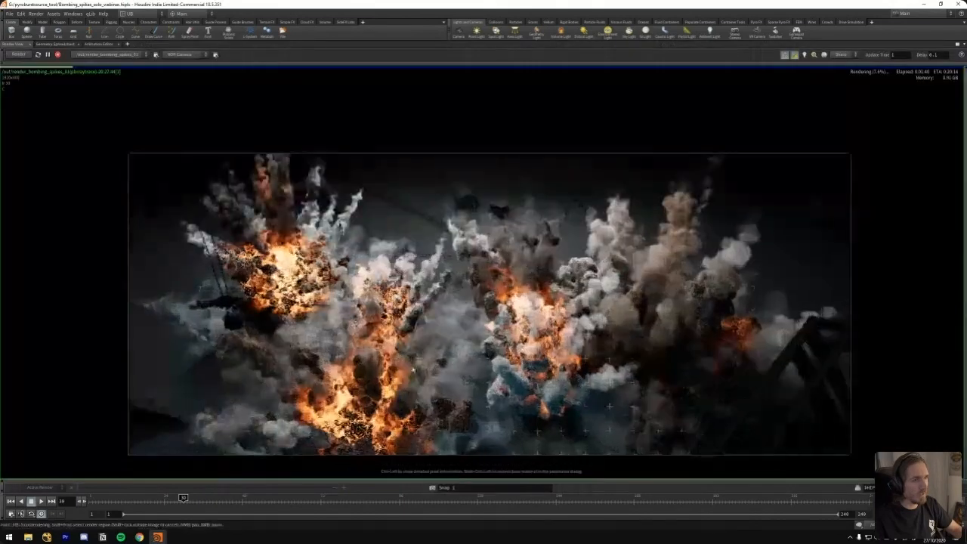
right_click_drag(464, 323, 560, 213)
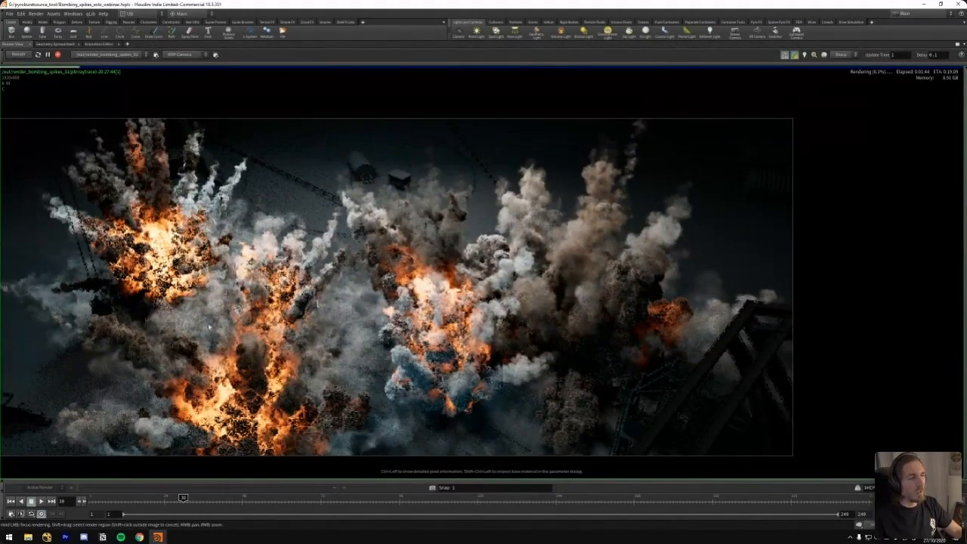
scroll(549, 262, "up", 2)
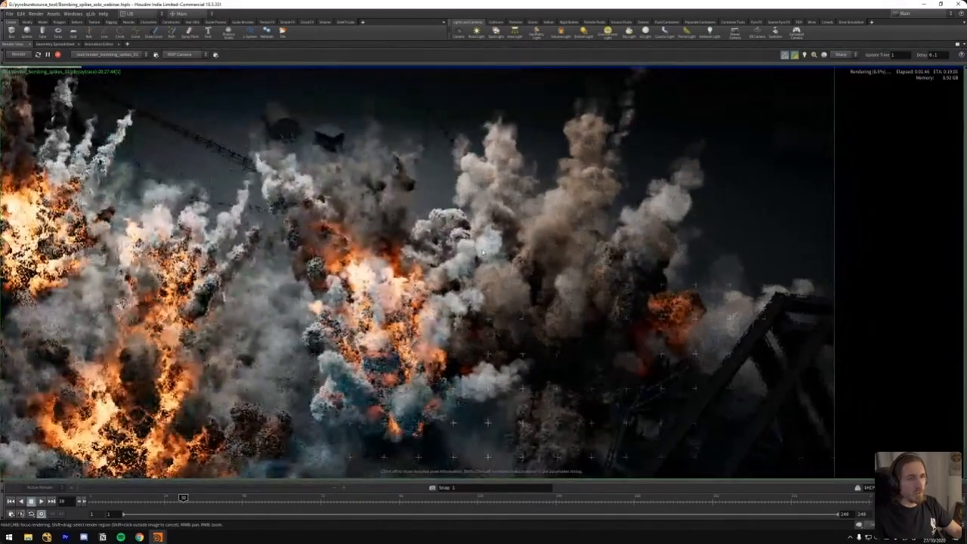
middle_click_drag(618, 240, 588, 264)
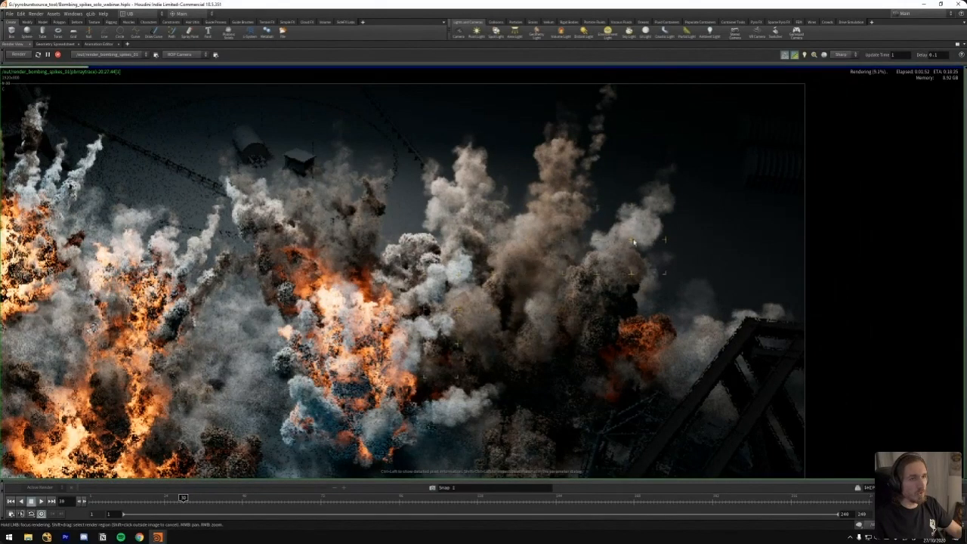
scroll(455, 318, "down", 1)
Limit the render region to the central explosion and turn off the render preview
left_click_drag(508, 234, 285, 396, "shift")
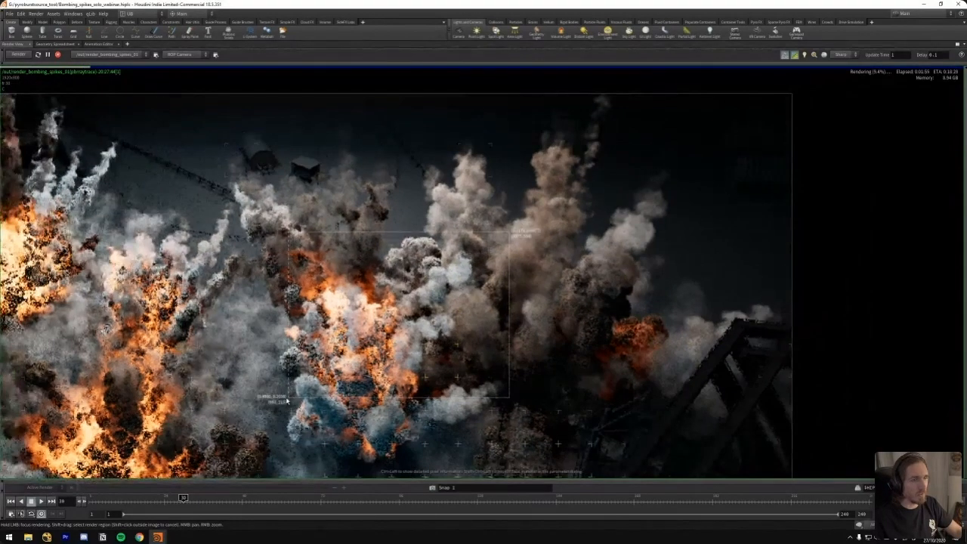
left_click(794, 57)
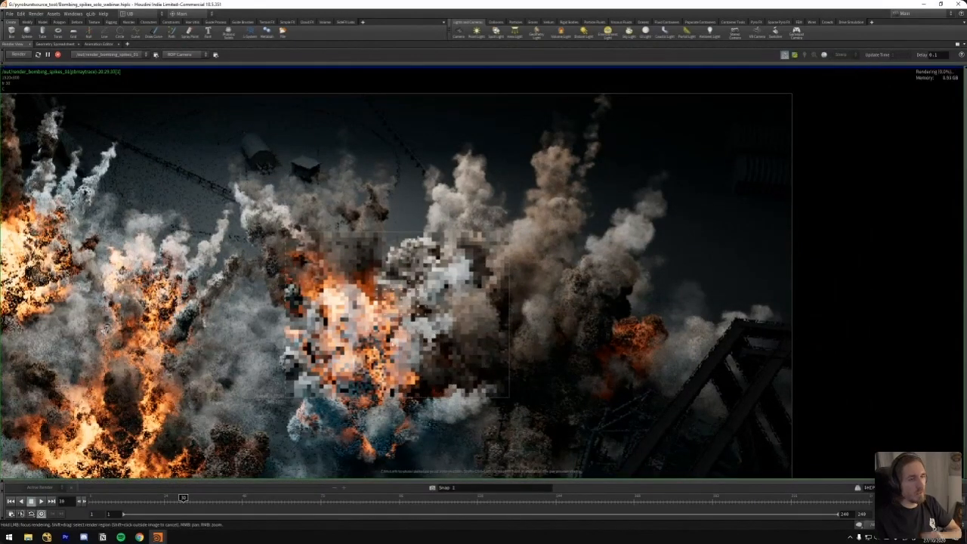
middle_click_drag(412, 320, 426, 317)
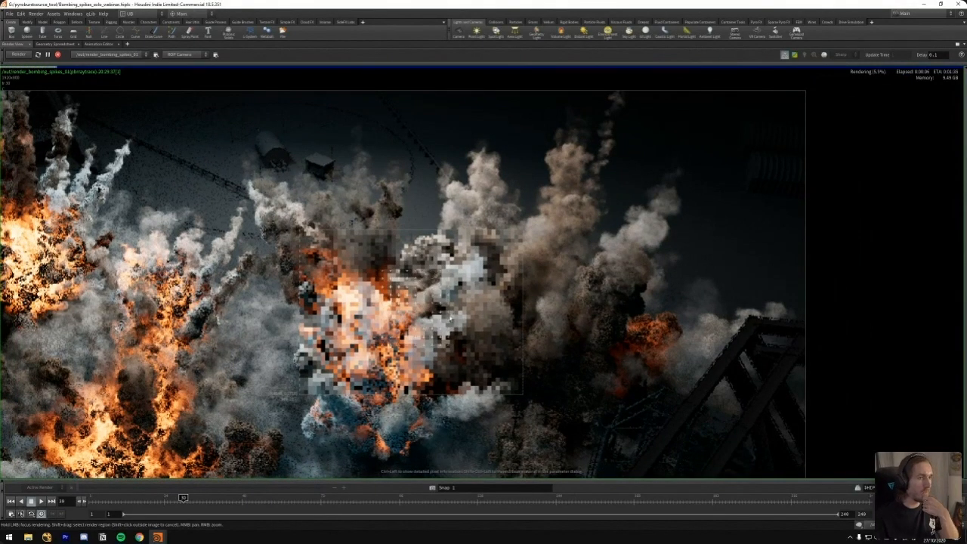
middle_click_drag(451, 319, 497, 311)
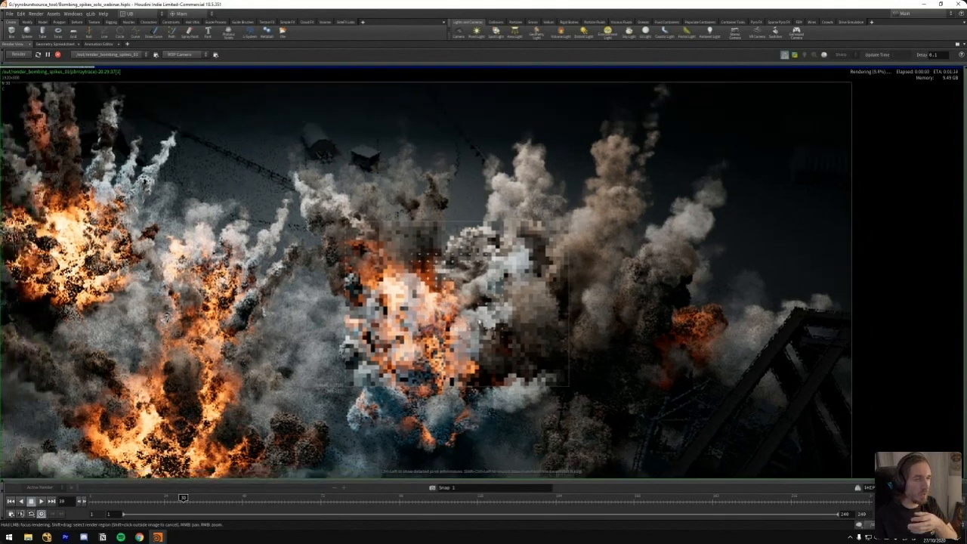
scroll(467, 336, "down", 1)
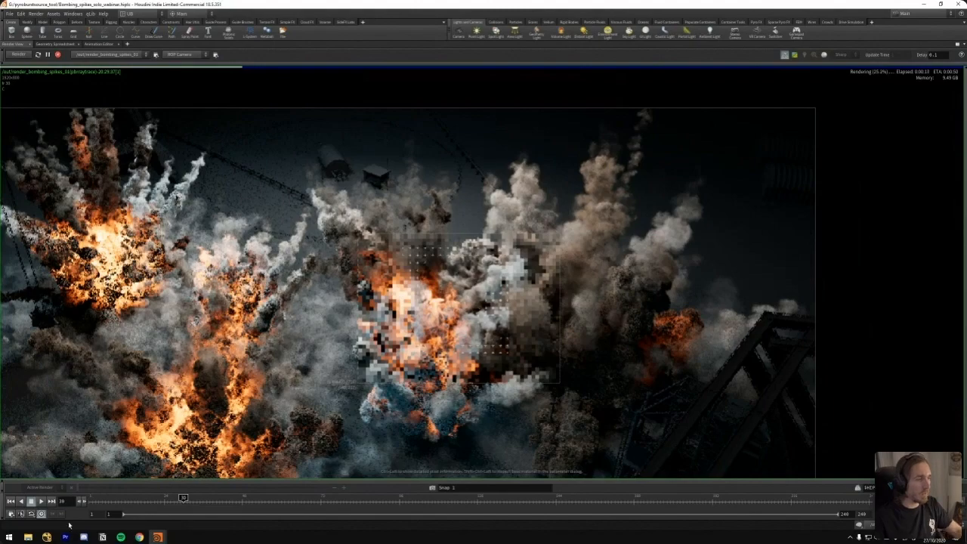
Switch to Premiere Pro and play the 2017 ground bombing reference clip from 00:12:52:12
left_click(67, 538)
key("minus")
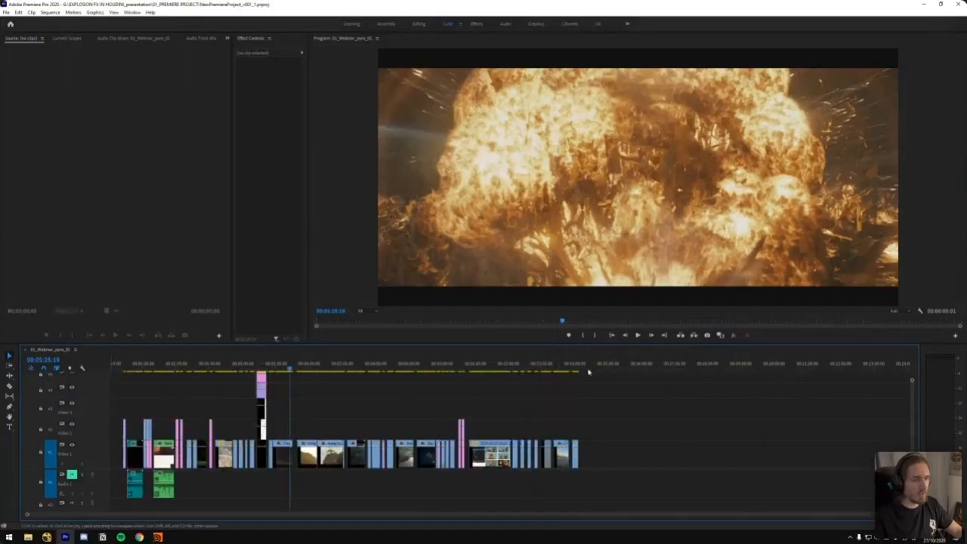
left_click(550, 365)
key("equal")
left_click(505, 368)
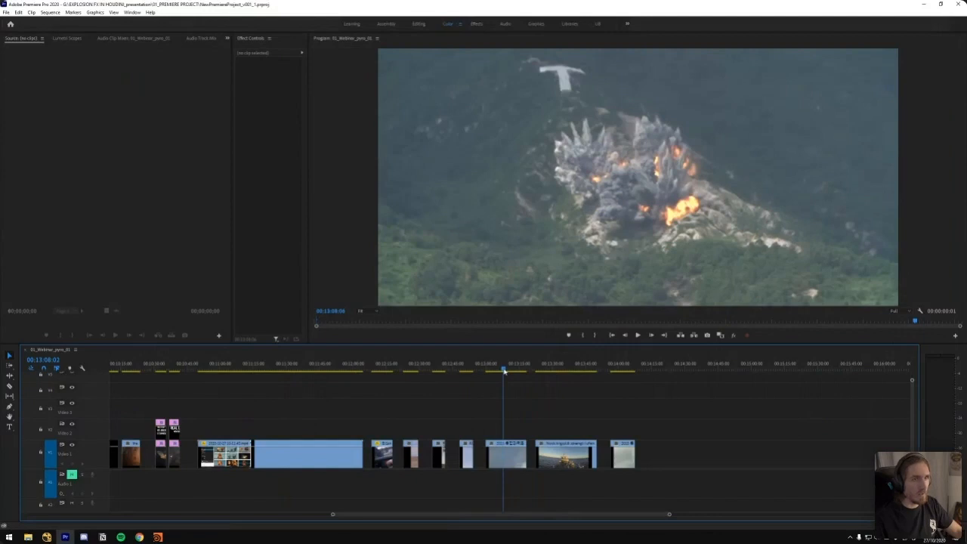
left_click(466, 368)
key("equal")
left_click_drag(513, 370, 520, 369)
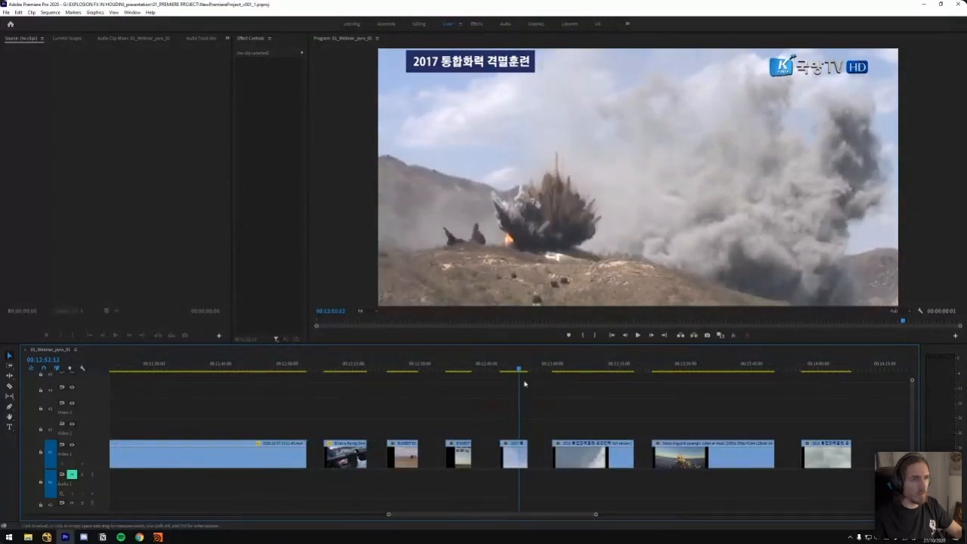
key("space")
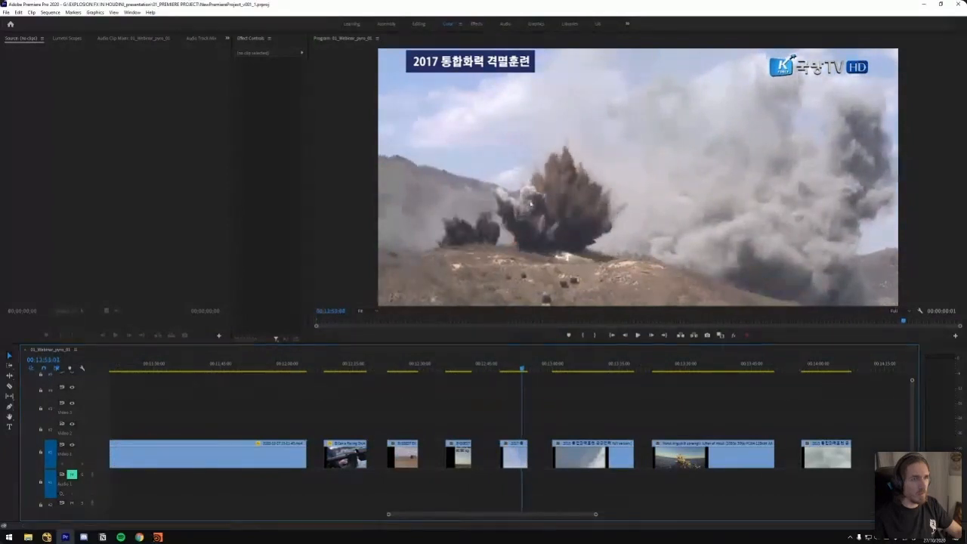
Examine the hillside bombing reference at 00:13:03:06 enlarged and return to the bombing spikes render in Houdini
mouse_move(566, 369)
left_mouse_down()
mouse_move(587, 369)
mouse_move(570, 368)
left_mouse_up()
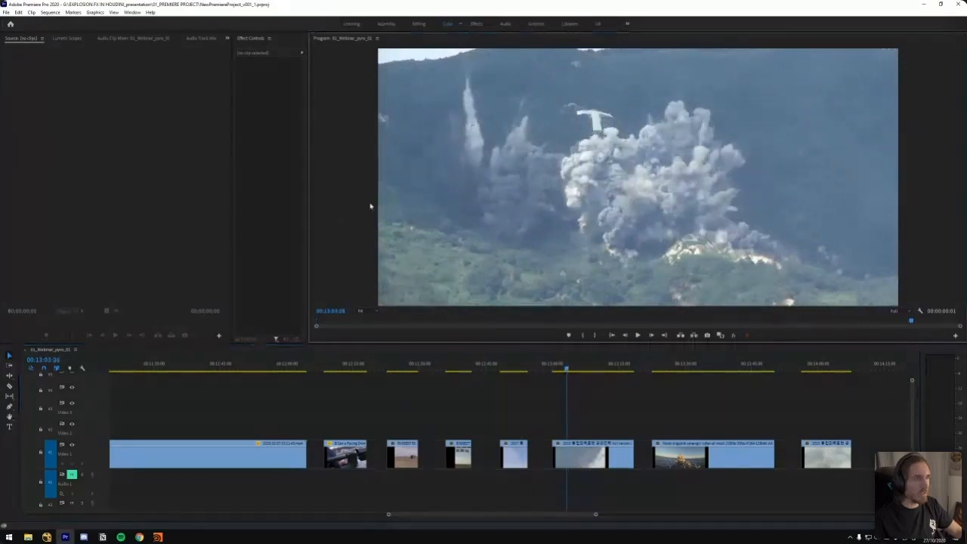
key("grave")
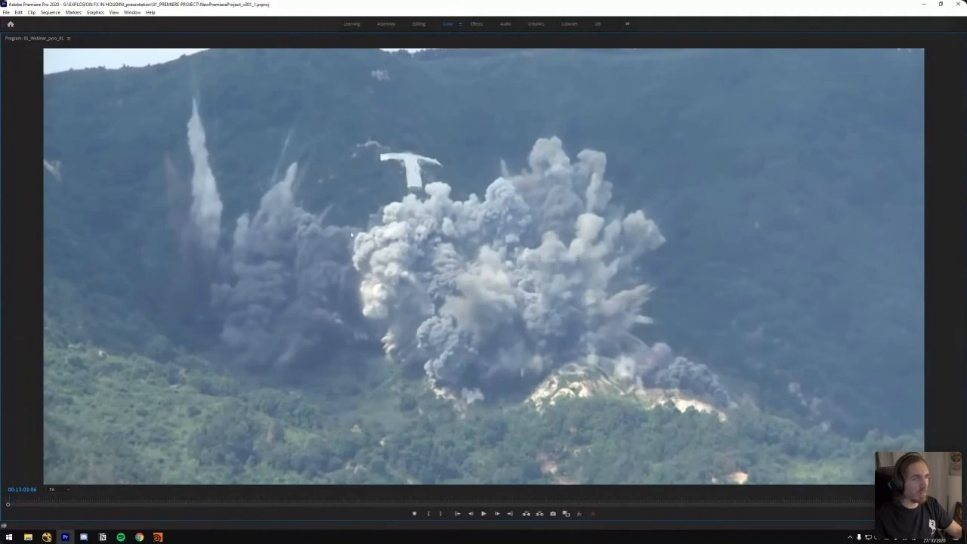
key("grave")
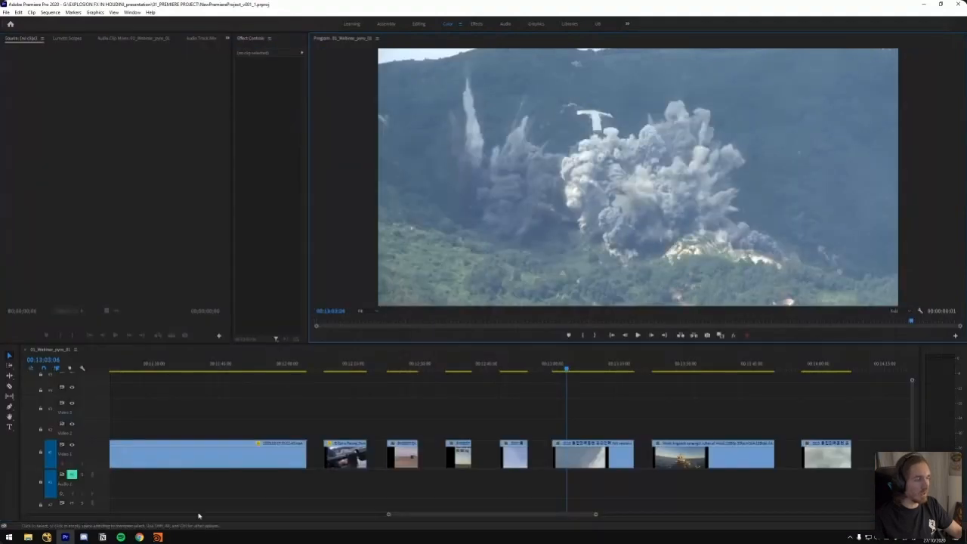
mouse_move(158, 536)
left_click(168, 520)
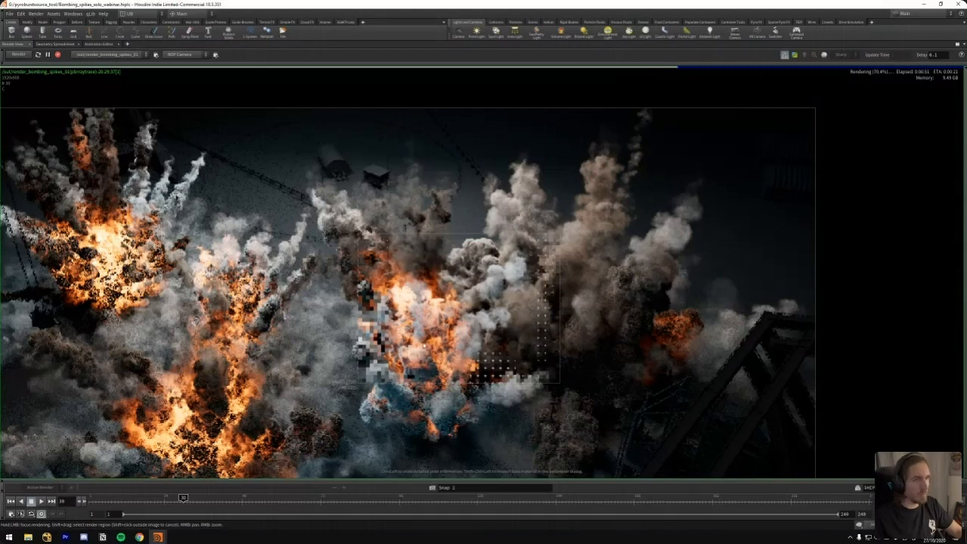
Go through the render's image planes, viewing the individual light passes and the emission pass
scroll(499, 363, "down", 2)
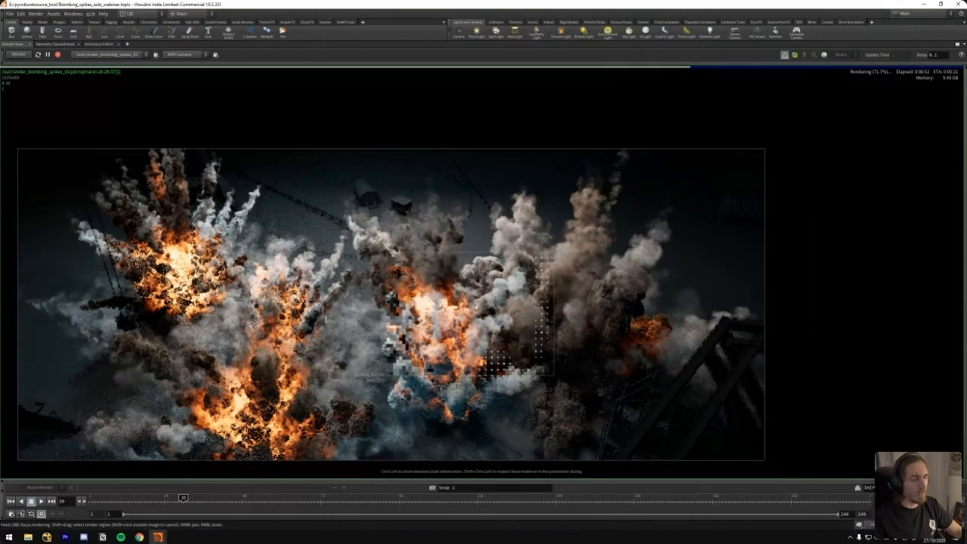
key("Page_Down")
key("Page_Down")
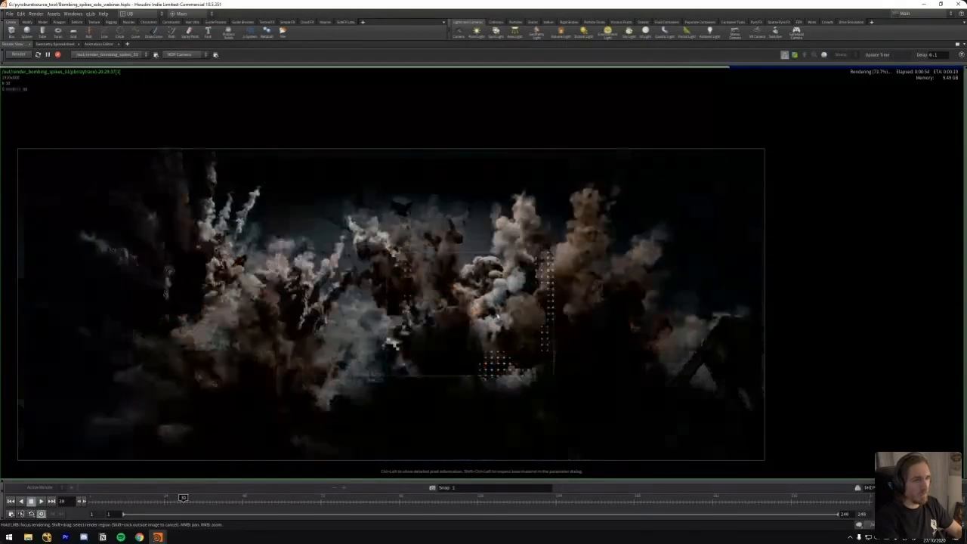
key("Page_Up")
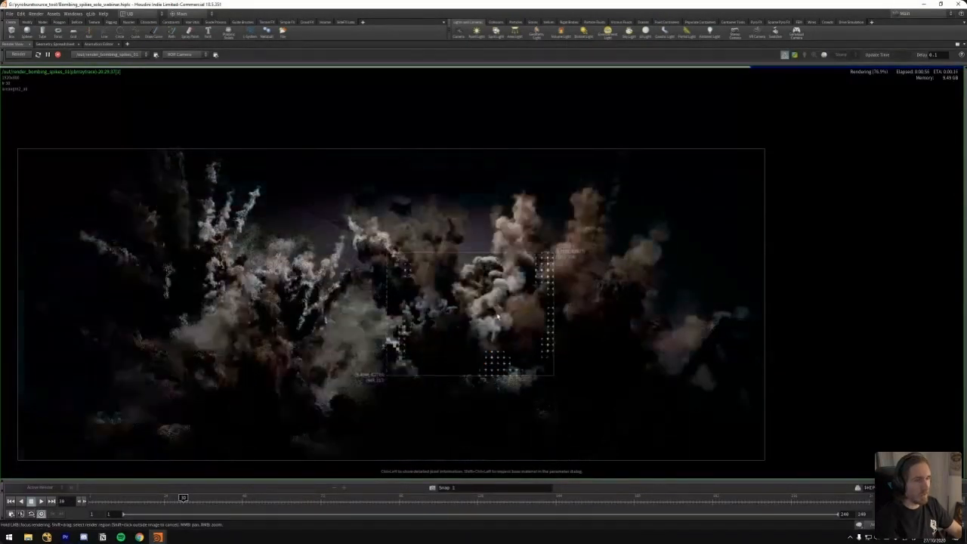
key("Page_Up")
key("Page_Down")
key("Page_Down")
key("Page_Down")
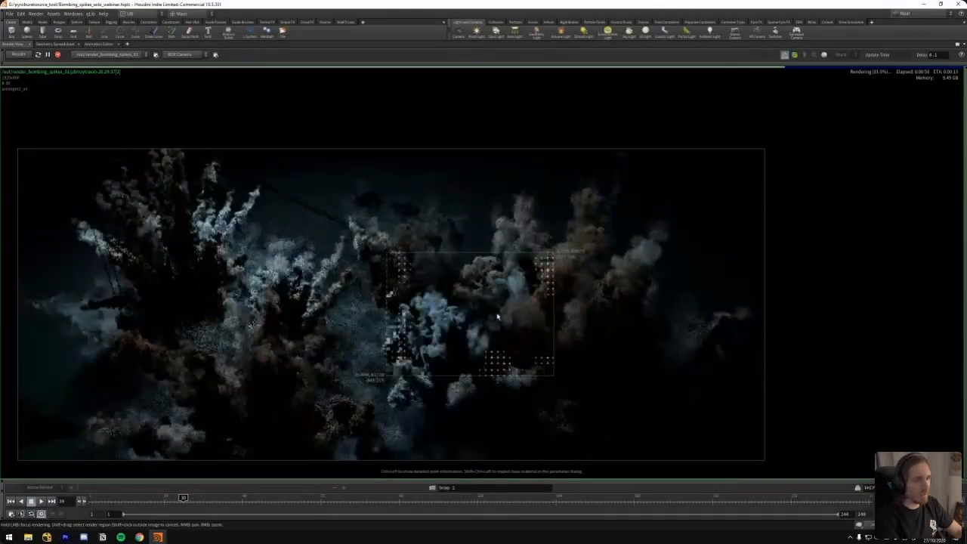
key("Page_Up")
key("Page_Up")
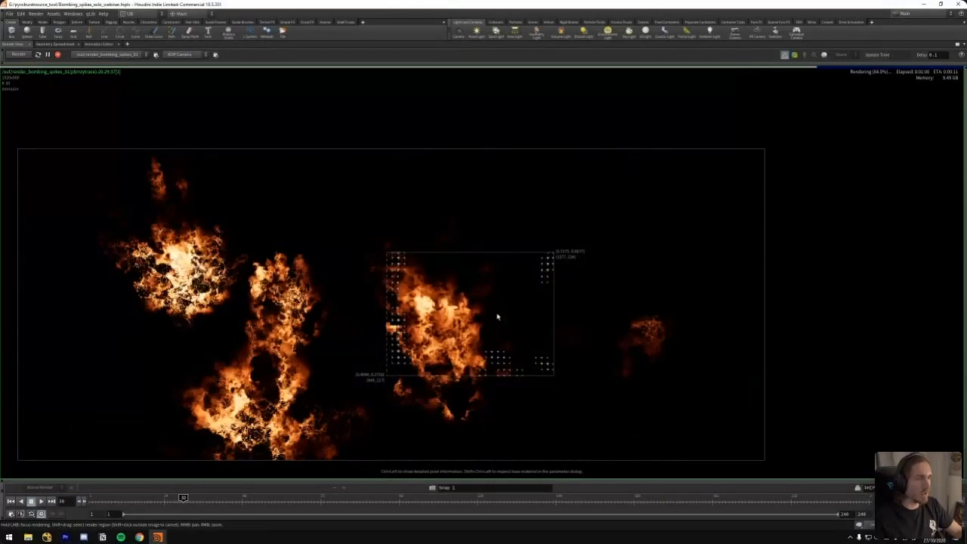
Examine the emission pass of the central explosion up close
scroll(538, 283, "up", 6)
mouse_move(539, 287)
middle_mouse_down()
mouse_move(559, 265)
mouse_move(531, 286)
middle_mouse_up()
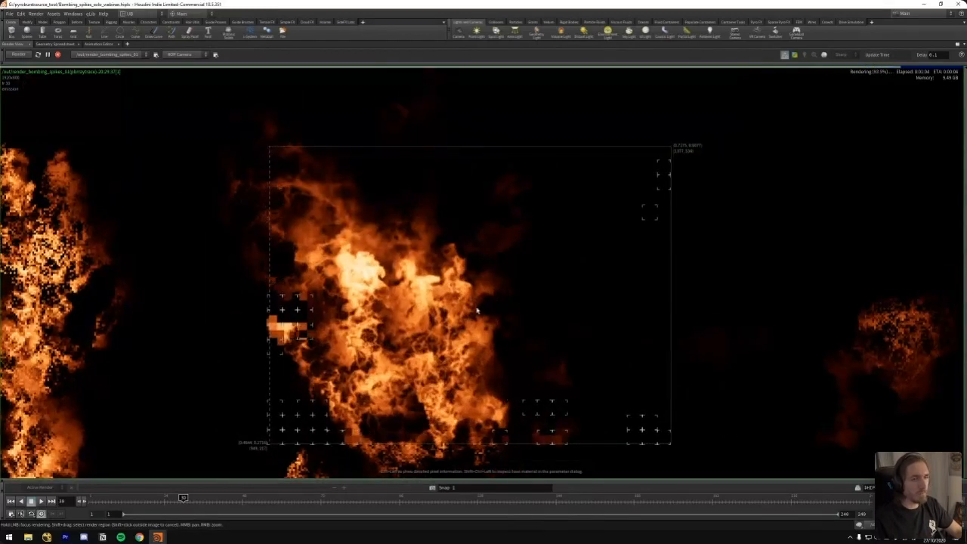
scroll(483, 329, "down", 2)
right_click_drag(457, 327, 322, 365)
middle_click_drag(432, 357, 417, 356)
right_click_drag(417, 356, 397, 346)
Turn the render preview back on and extend the render region over all the explosions
left_click(795, 55)
scroll(527, 313, "down", 2)
left_click_drag(648, 220, 106, 460, "shift")
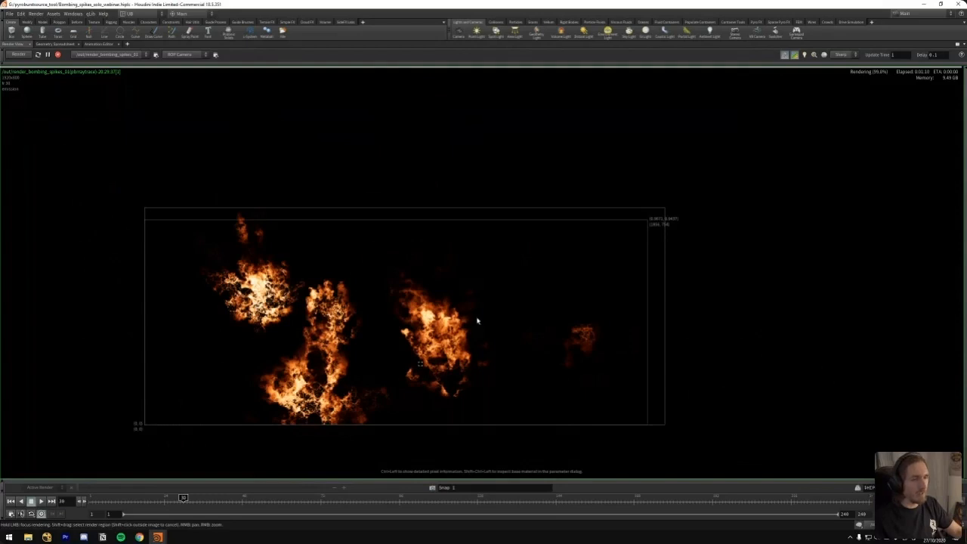
Restore the multi-pane layout and redraw the render region around the whole frame
key("ctrl+b")
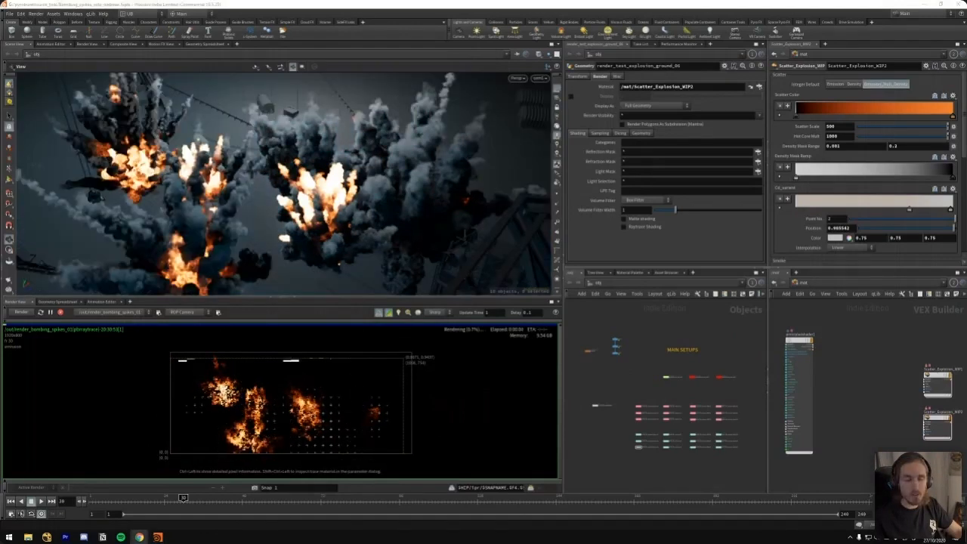
left_click_drag(424, 345, 158, 461, "shift")
scroll(270, 412, "up", 2)
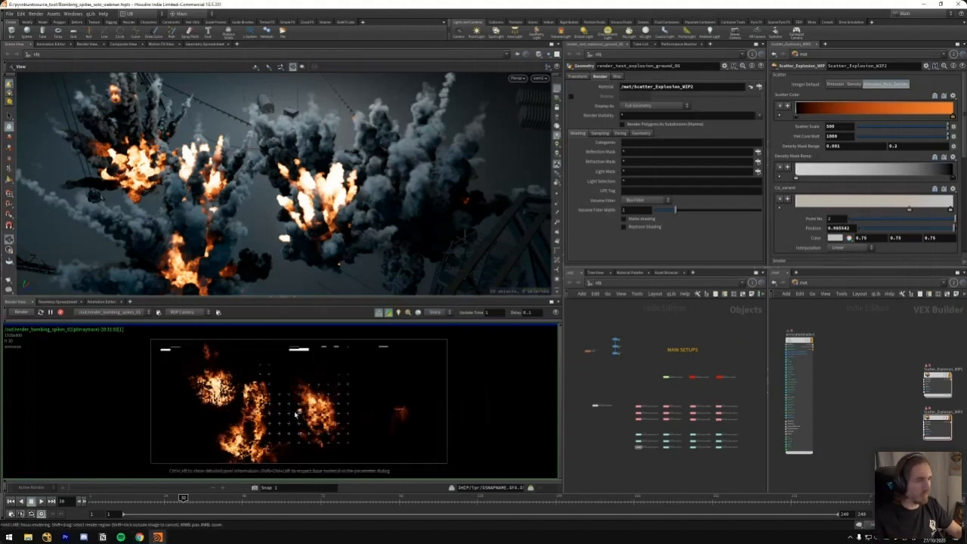
scroll(350, 407, "up", 2)
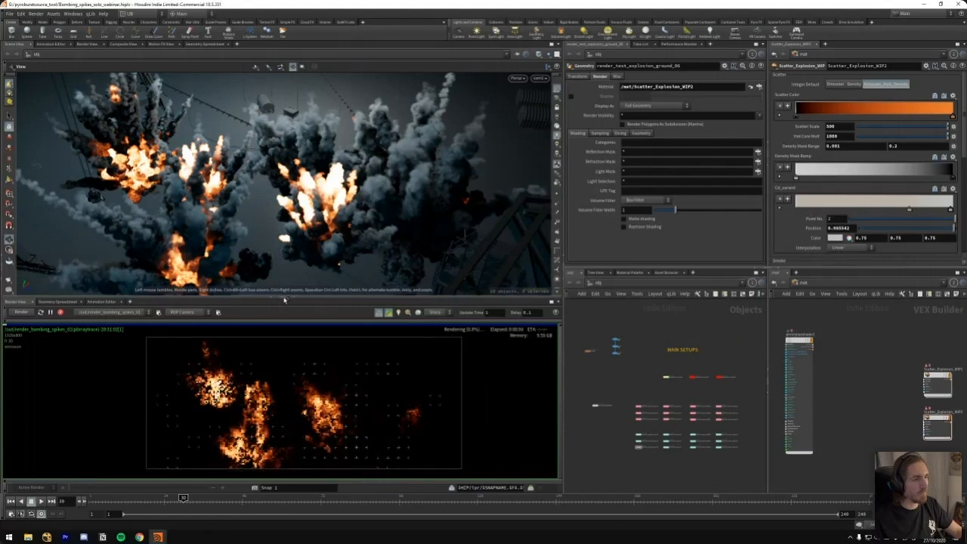
Make the scene view taller and switch the render view back to the full colour image
left_click_drag(284, 300, 284, 333)
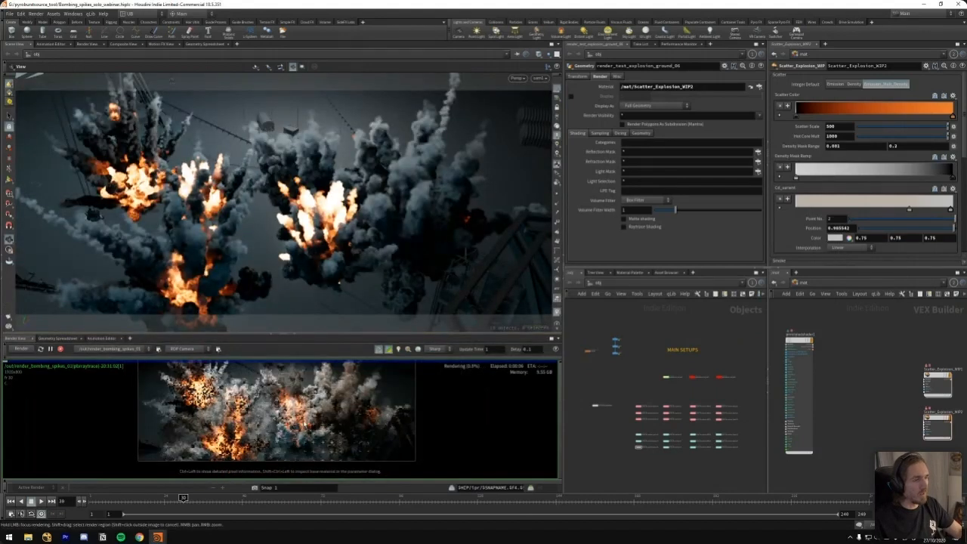
scroll(287, 411, "up", 1)
scroll(634, 325, "up", 5)
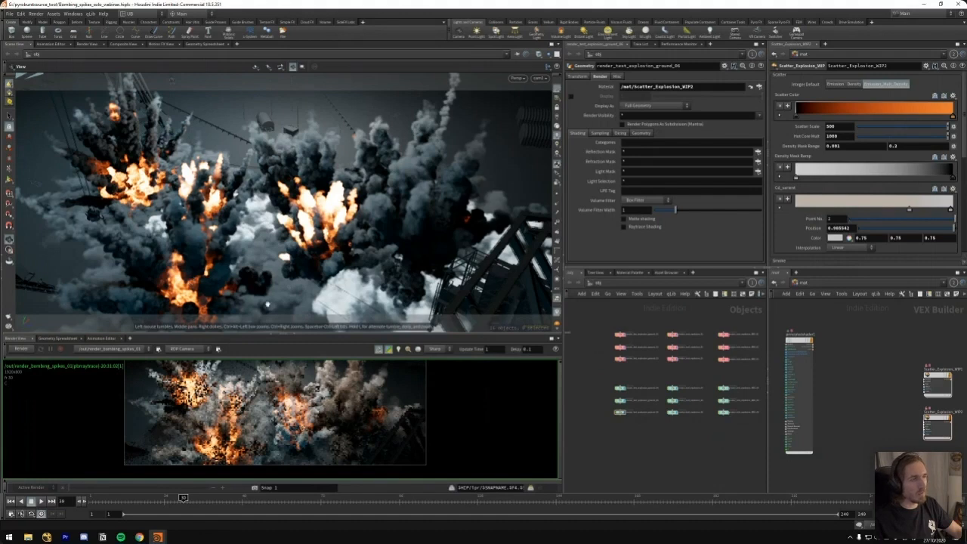
Hide most of the explosions in the scene view by switching the display flags of the render objects
key("r")
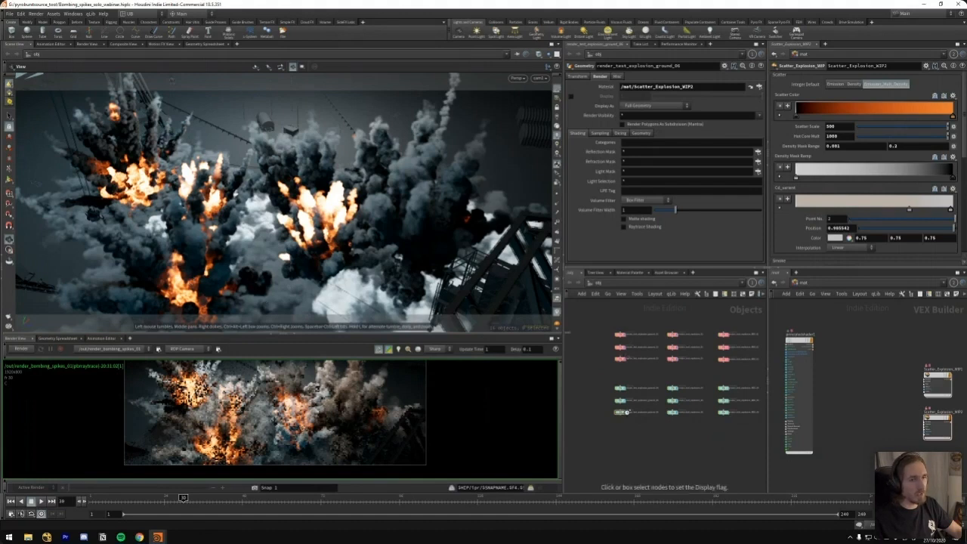
left_click_drag(619, 344, 621, 427)
left_click_drag(668, 345, 675, 439)
left_click_drag(631, 329, 606, 356)
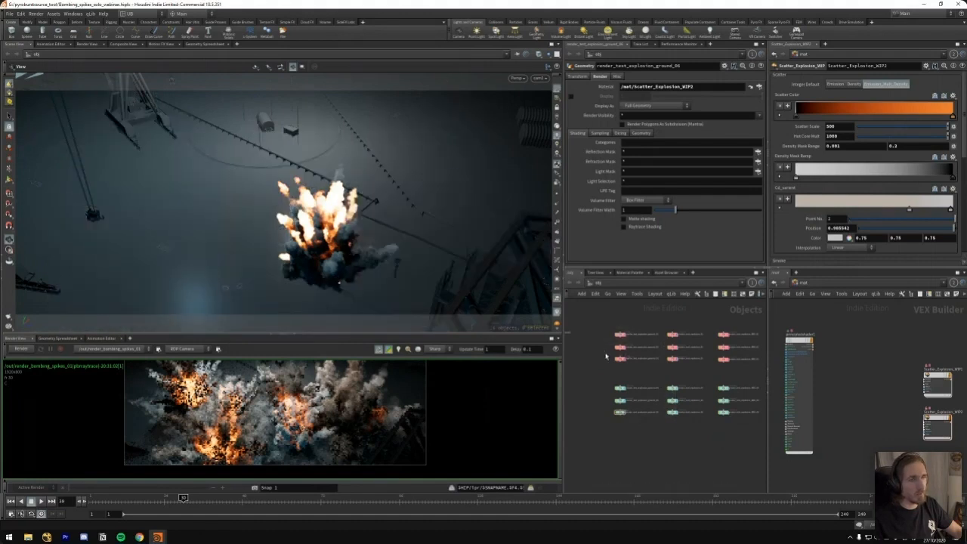
scroll(674, 321, "up", 2)
scroll(672, 325, "down", 2)
Toggle the display flags of individual render explosion objects in the upper rows to isolate single explosions
left_click_drag(640, 316, 603, 348)
scroll(646, 330, "up", 2)
key("r")
left_click(613, 360)
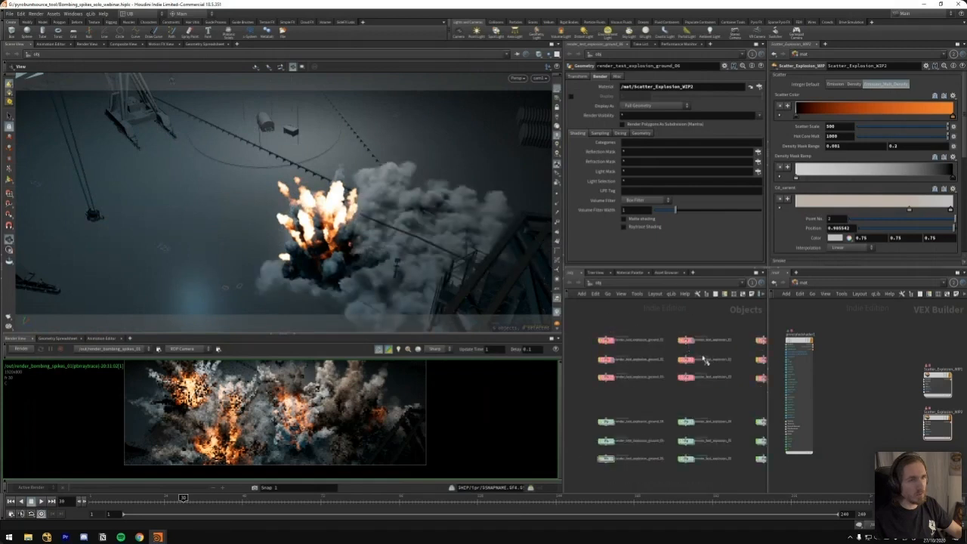
key("r")
left_click(692, 361)
key("r")
left_click_drag(704, 335, 693, 360)
key("r")
mouse_move(634, 356)
left_mouse_down()
mouse_move(599, 367)
mouse_move(608, 370)
left_mouse_up()
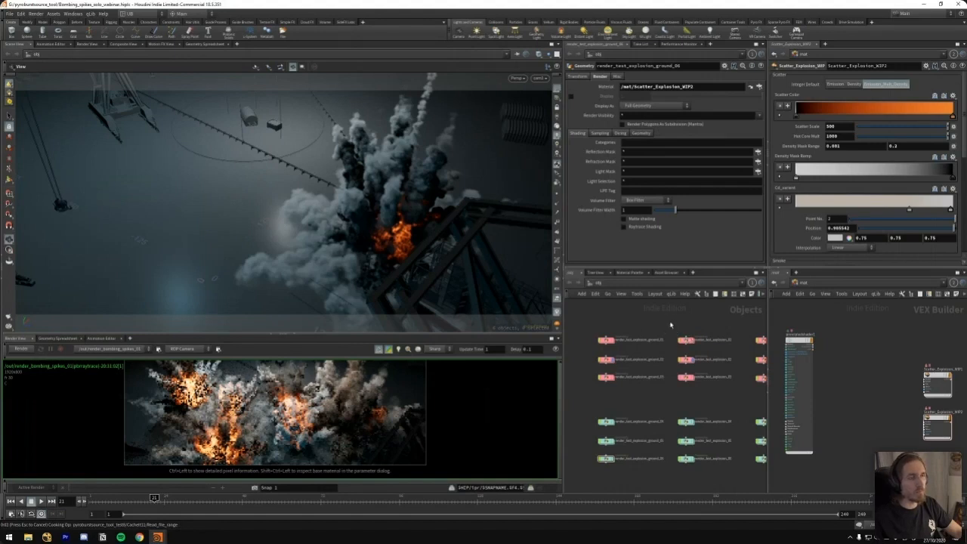
Open the pyroburst source tool test object and inspect the node network of its explosion setup
scroll(649, 333, "down", 3)
double_click(654, 350)
middle_click_drag(635, 319, 661, 313)
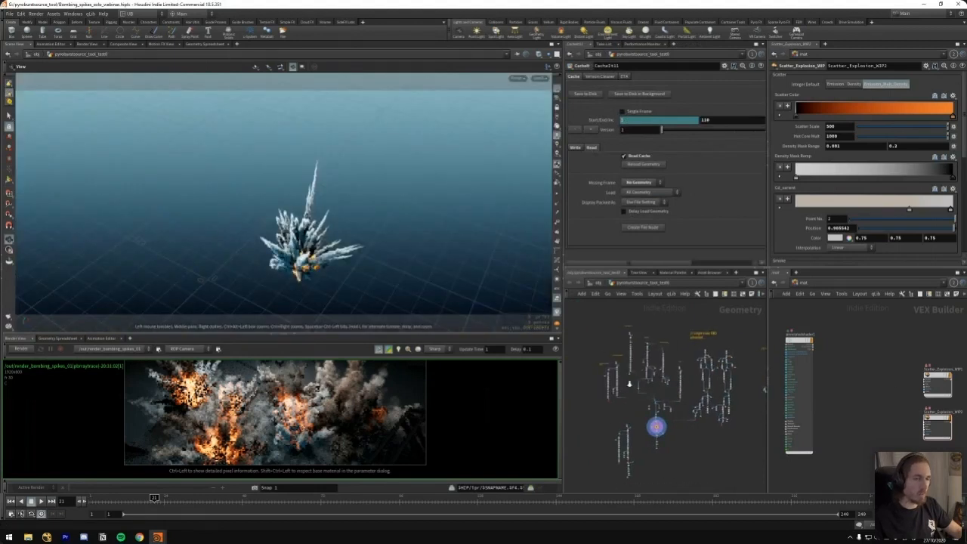
scroll(629, 384, "up", 3)
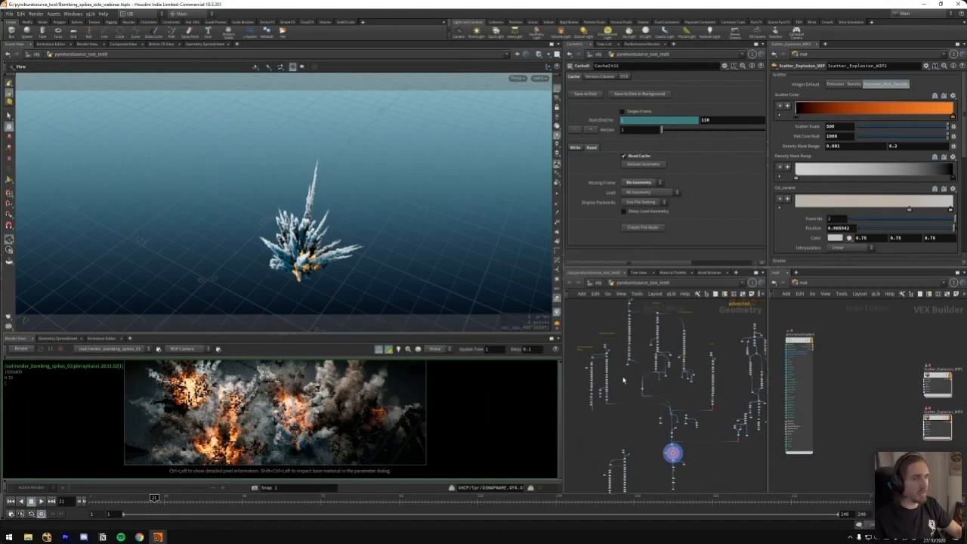
Display the output of the null25 node feeding the solver in the scene view
scroll(624, 380, "up", 5)
left_click_drag(591, 374, 648, 360)
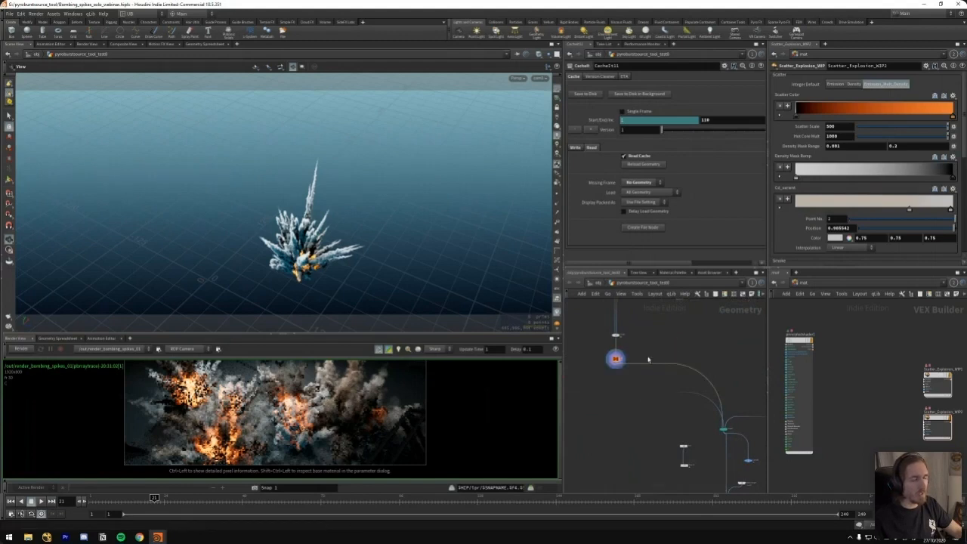
middle_click_drag(640, 363, 743, 377)
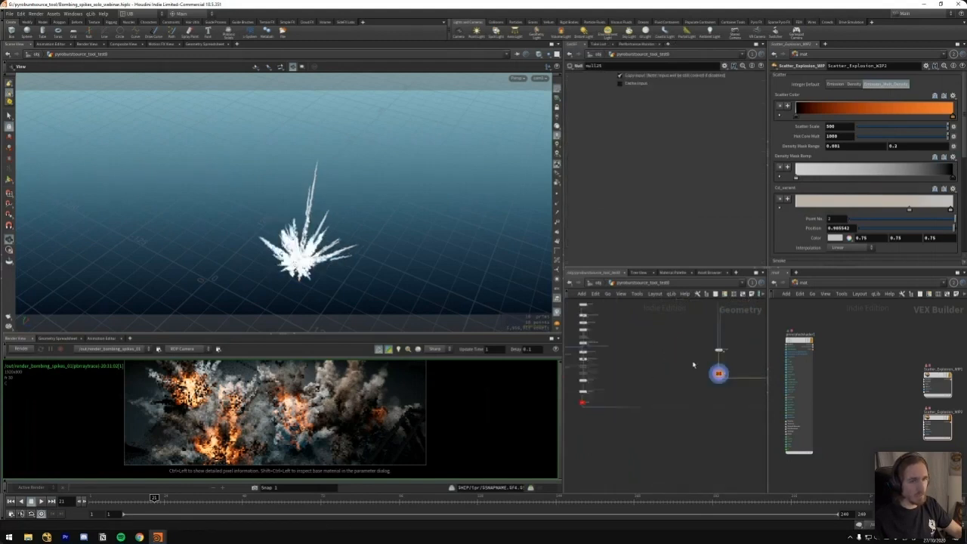
Examine the source node chain above null25 and the shape of its white spikes in the scene view
scroll(693, 365, "down", 6)
left_click_drag(707, 318, 689, 337)
mouse_move(626, 357)
left_mouse_down()
mouse_move(614, 400)
mouse_move(591, 389)
mouse_move(624, 370)
left_mouse_up()
mouse_move(707, 316)
left_mouse_down()
mouse_move(639, 384)
mouse_move(666, 340)
left_mouse_up()
scroll(675, 325, "up", 4)
middle_click_drag(674, 326, 696, 319)
scroll(635, 351, "up", 4)
middle_click_drag(636, 351, 678, 285)
scroll(659, 371, "up", 2)
middle_click_drag(656, 452, 647, 355)
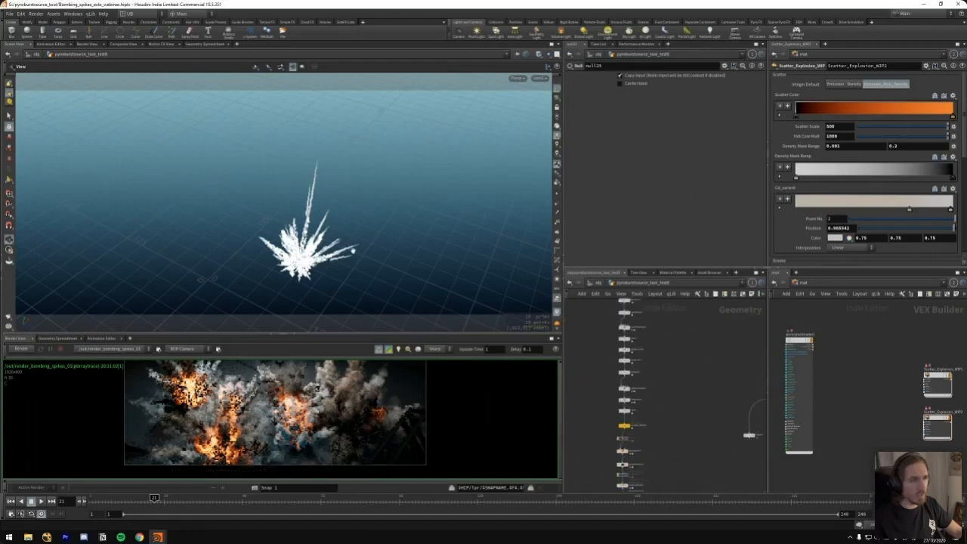
scroll(351, 235, "up", 4)
mouse_move(352, 235)
left_mouse_down()
mouse_move(315, 239)
mouse_move(340, 240)
left_mouse_up()
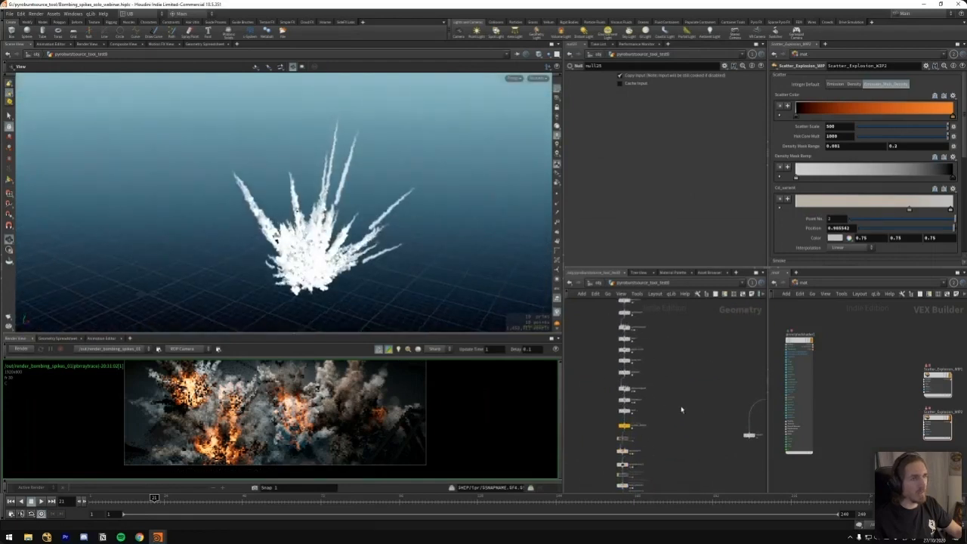
Display the output of the clip node above the yellow GLOBAL_MERGE node and examine its spike lines and the nodes below
scroll(650, 398, "up", 3)
middle_click_drag(651, 398, 645, 370)
key("r")
left_click(658, 389)
left_click(609, 390)
middle_click_drag(651, 413, 669, 395)
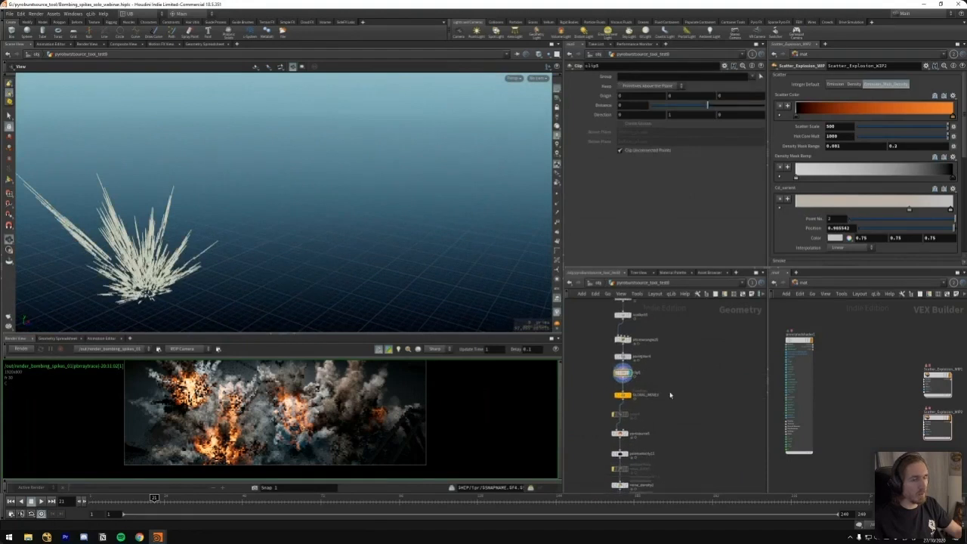
left_click_drag(155, 257, 189, 255)
middle_click_drag(649, 420, 649, 355)
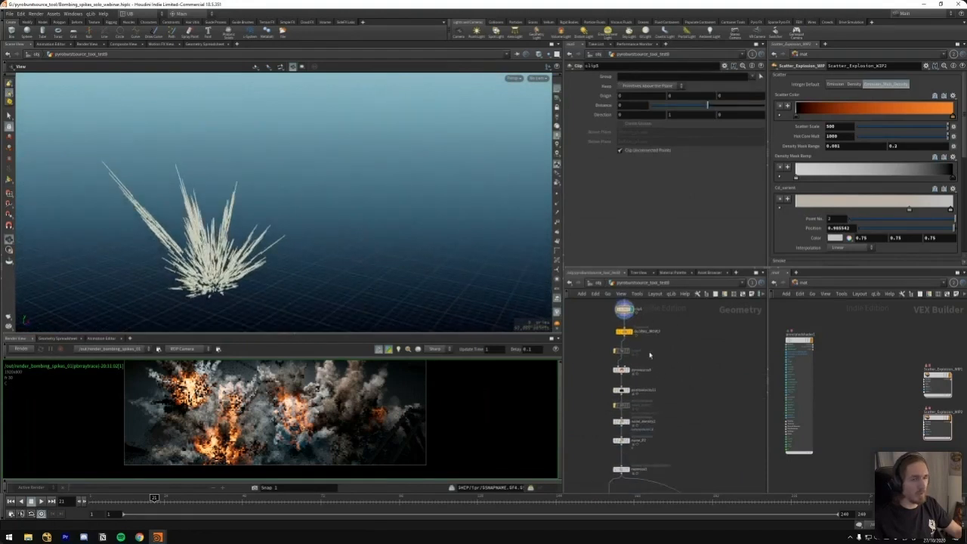
middle_click_drag(676, 427, 673, 359)
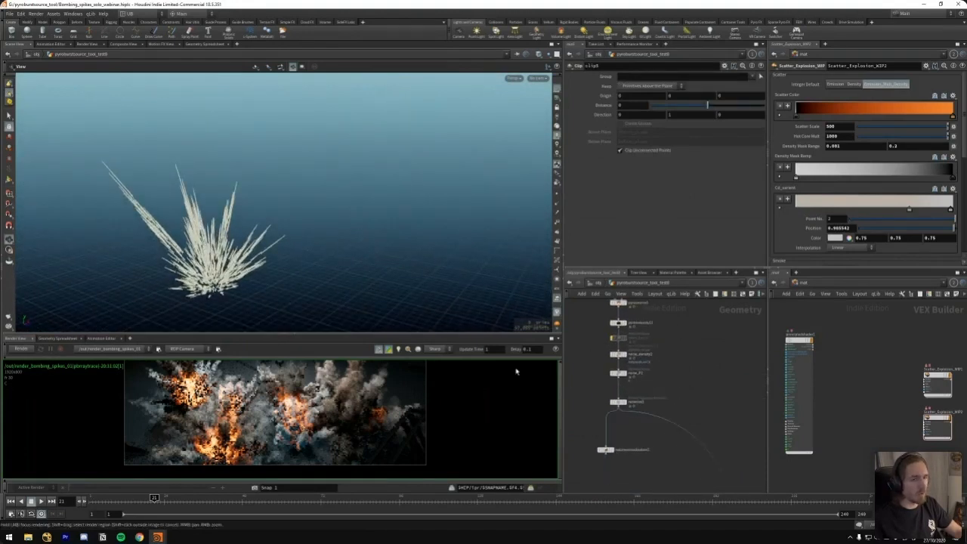
Display the rasterized volume below the noise_P2 node and view its spikes from other angles
key("r")
left_click(615, 411)
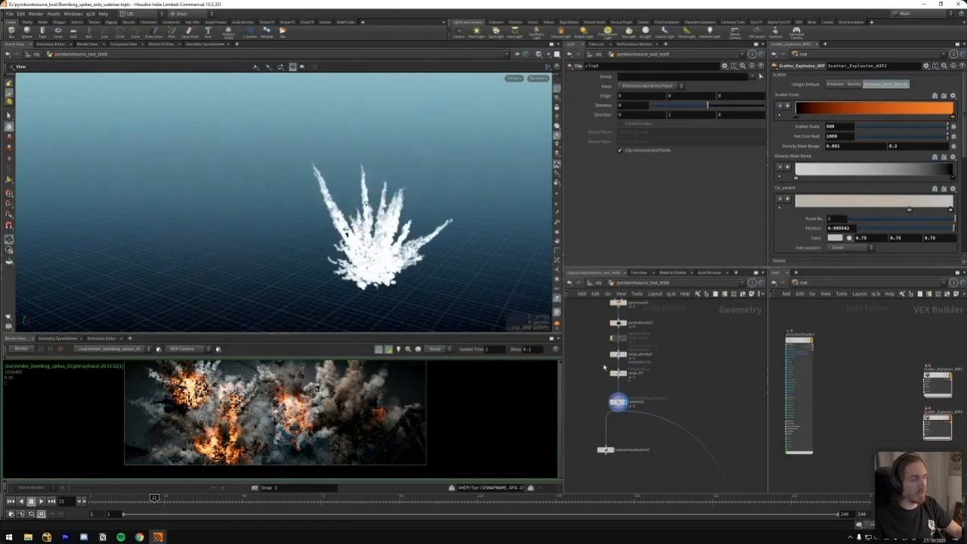
left_click_drag(375, 254, 431, 230)
middle_click_drag(659, 340, 658, 357)
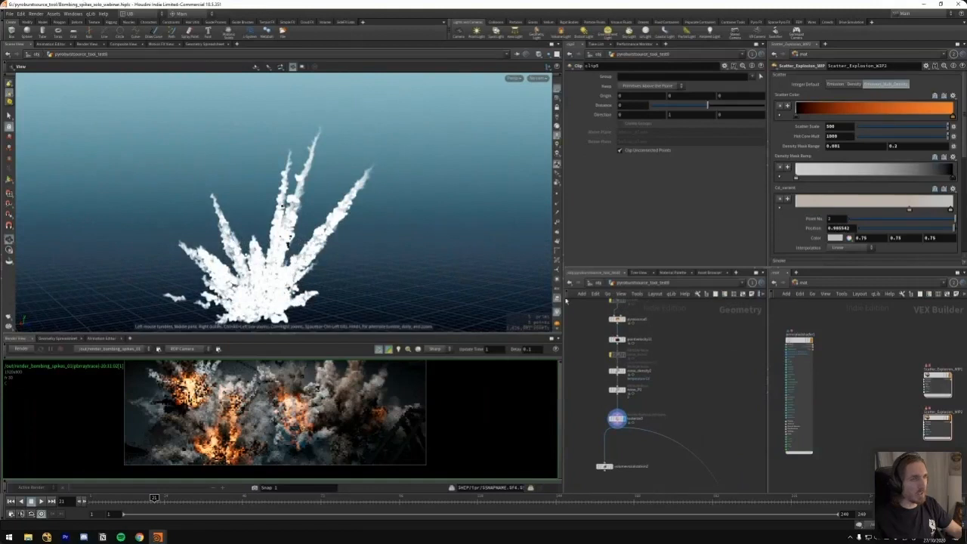
left_click_drag(273, 266, 340, 269)
Toggle the bypass flag of the point velocity node to compare the spikes with and without its noise
middle_click_drag(669, 329, 667, 360)
key("q")
left_click(622, 370)
key("q")
left_click(621, 371)
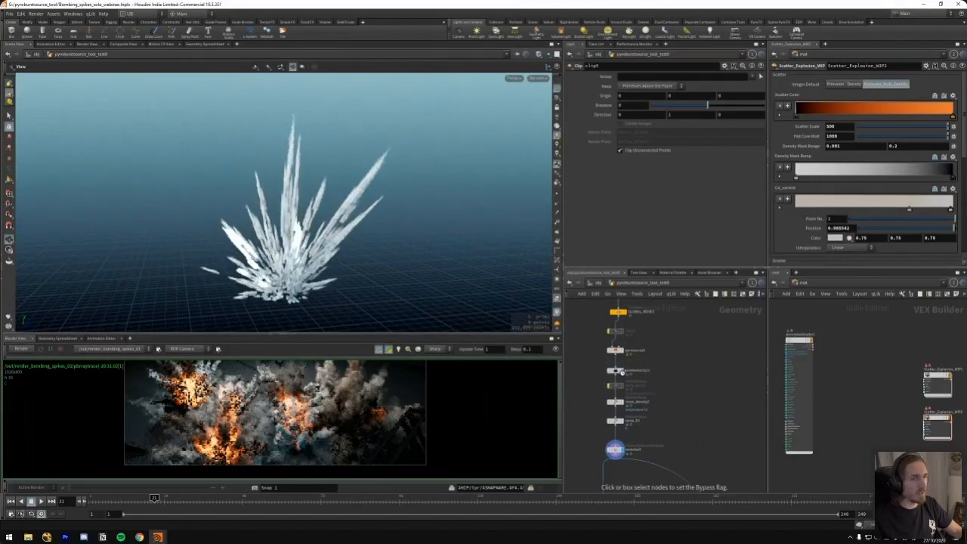
Inspect the curl noise settings of pointvelocity11 and toggle its bypass flag again to compare the rasterized spikes
scroll(651, 370, "up", 4)
middle_click_drag(641, 362, 680, 350)
left_click(659, 355)
key("q")
left_click(625, 362)
left_click(625, 364)
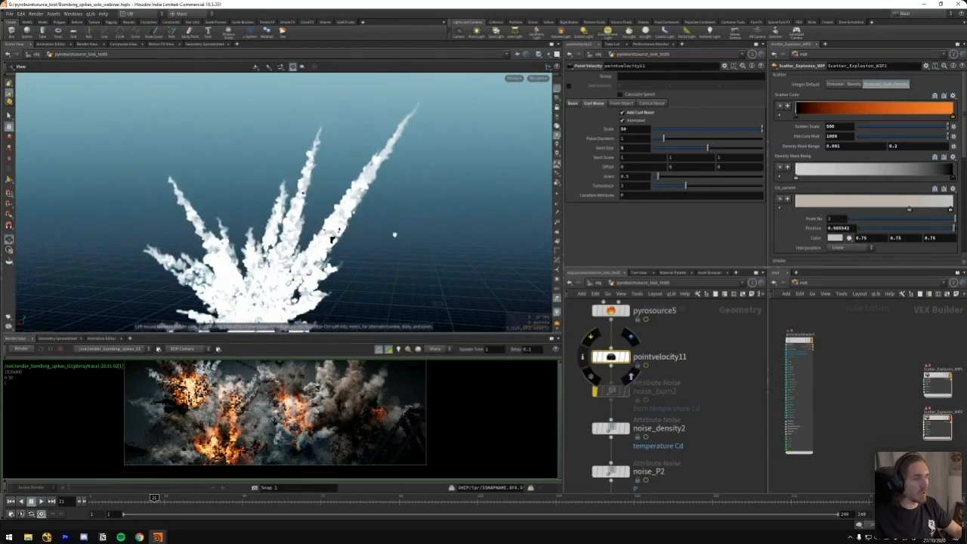
scroll(332, 238, "down", 5)
left_click_drag(321, 192, 352, 185)
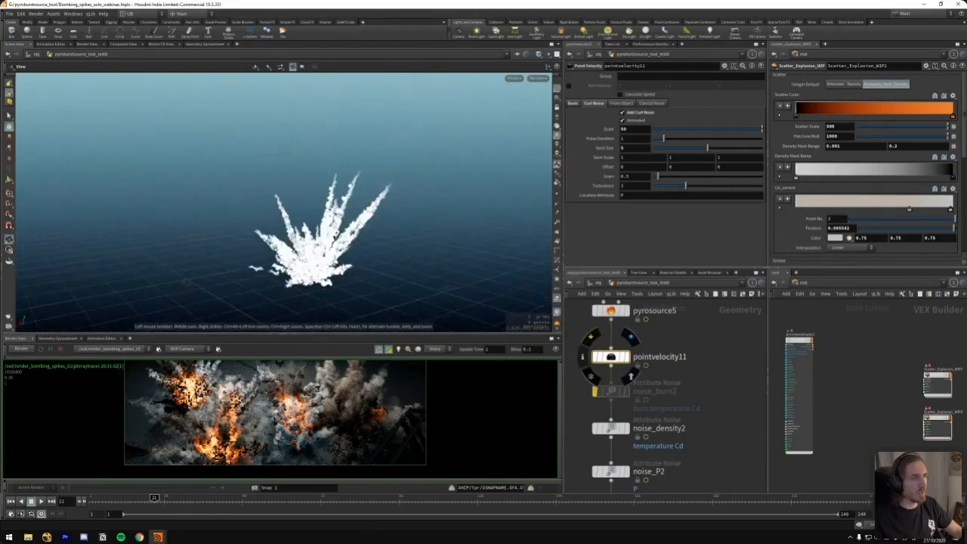
Display the color node that ramps from the life attribute and view its dark and light spike lines
middle_click_drag(714, 366, 671, 365)
scroll(670, 365, "down", 8)
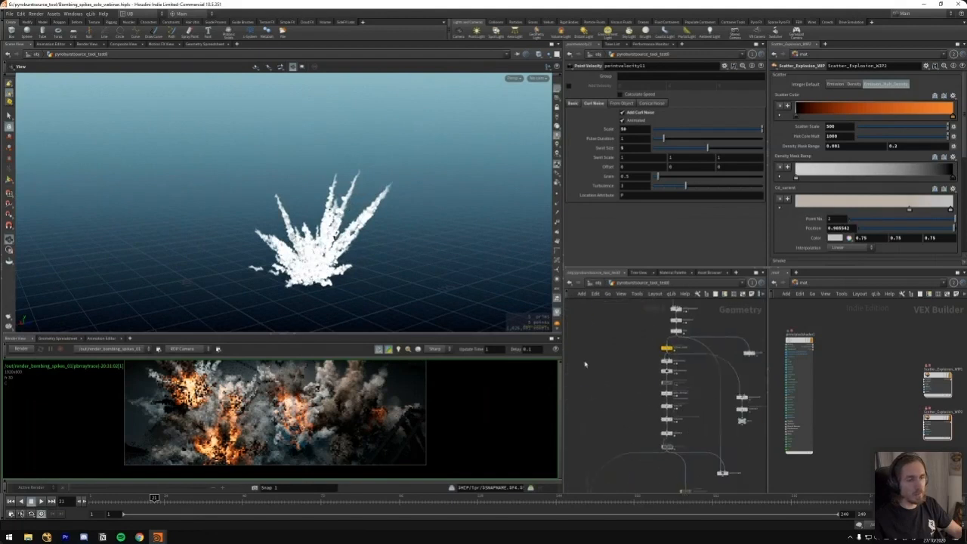
scroll(608, 374, "up", 4)
left_click_drag(628, 396, 679, 418)
key("r")
middle_click_drag(623, 382, 603, 389)
left_click_drag(337, 223, 310, 219)
middle_click_drag(753, 432, 628, 479)
scroll(674, 406, "down", 3)
left_click(645, 381)
left_click_drag(674, 357, 636, 390)
middle_click_drag(644, 387, 627, 338)
left_click_drag(340, 221, 376, 268)
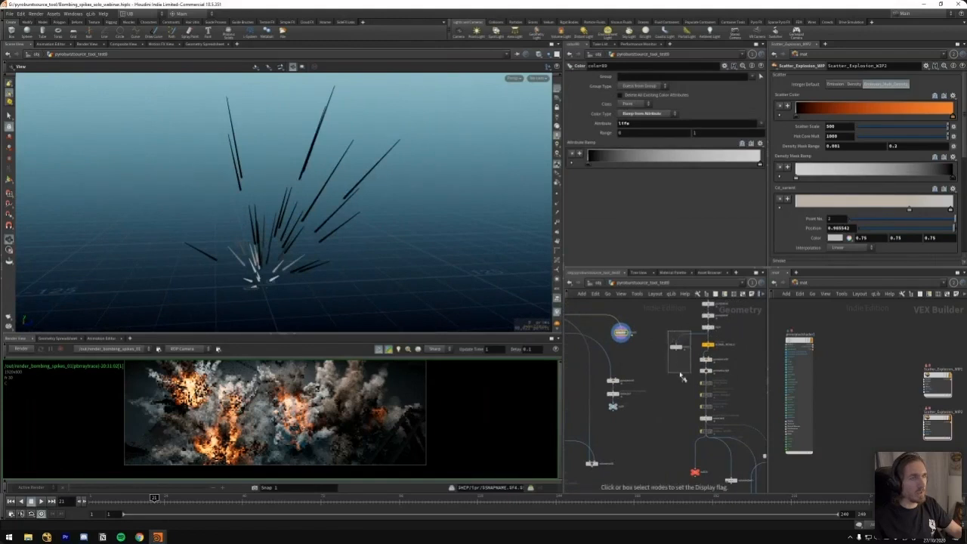
Compare the red color node's spike lines with those of the life-based color node
left_click(677, 346)
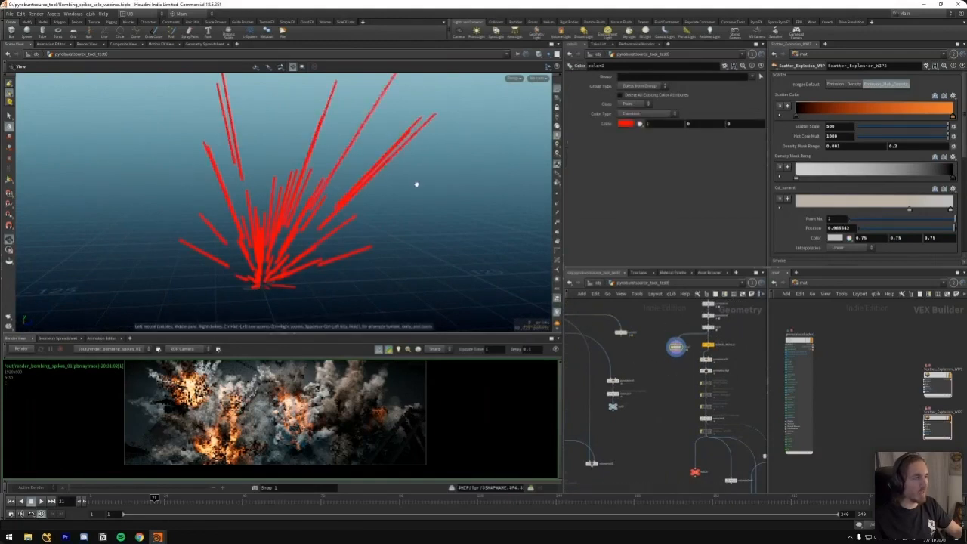
left_click(626, 332)
left_click(632, 333)
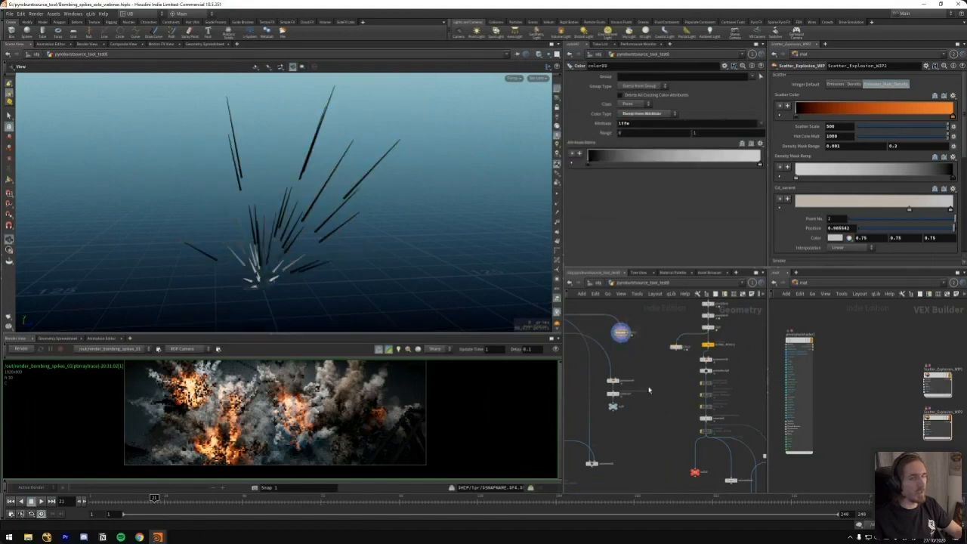
Display the null at the end of the neighbouring source branch to view its denser spike burst
scroll(650, 383, "down", 5)
middle_click_drag(641, 423, 643, 360)
scroll(649, 372, "down", 5)
scroll(671, 393, "up", 5)
middle_click_drag(709, 403, 646, 350)
key("r")
left_click(676, 383)
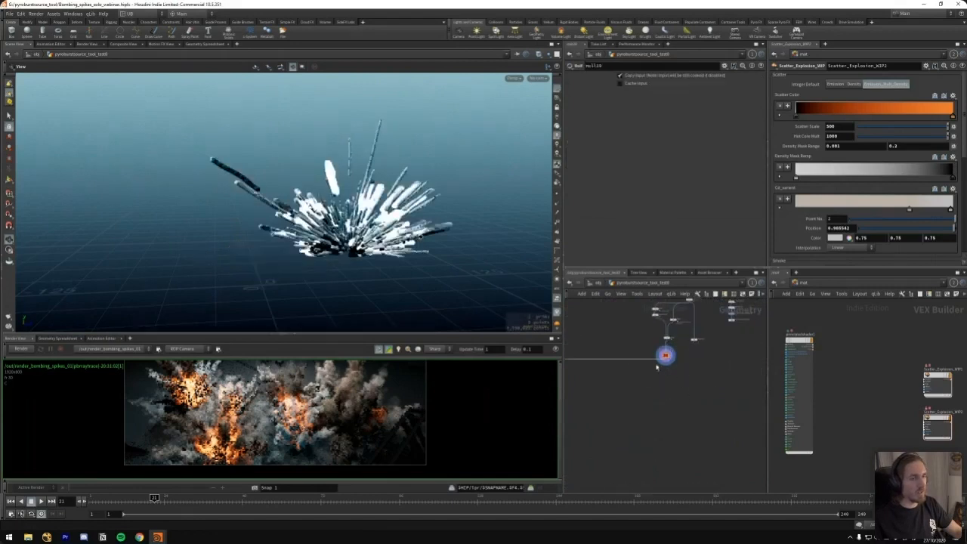
Trace the source branch's connection into the pyrosolver5 node
middle_click_drag(587, 340, 745, 342)
scroll(662, 356, "up", 3)
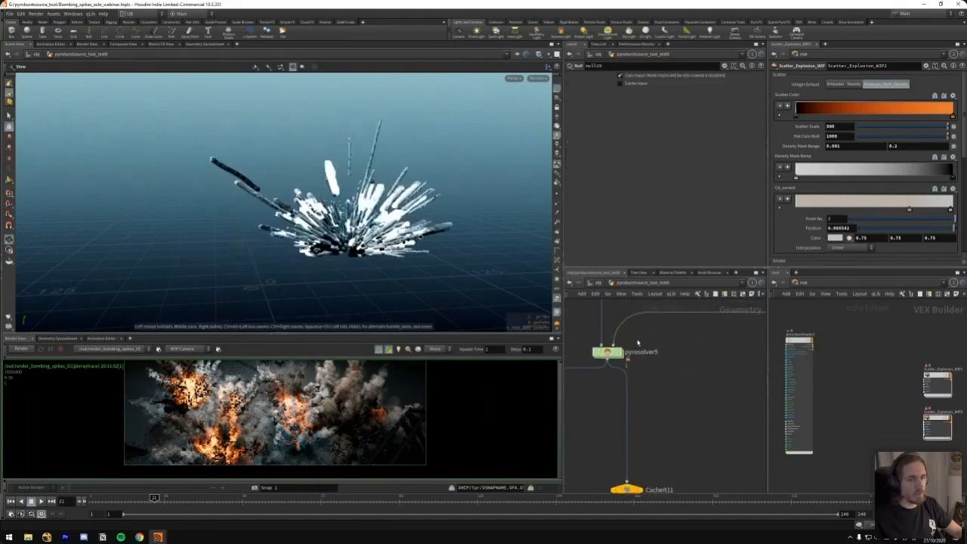
scroll(631, 400, "down", 4)
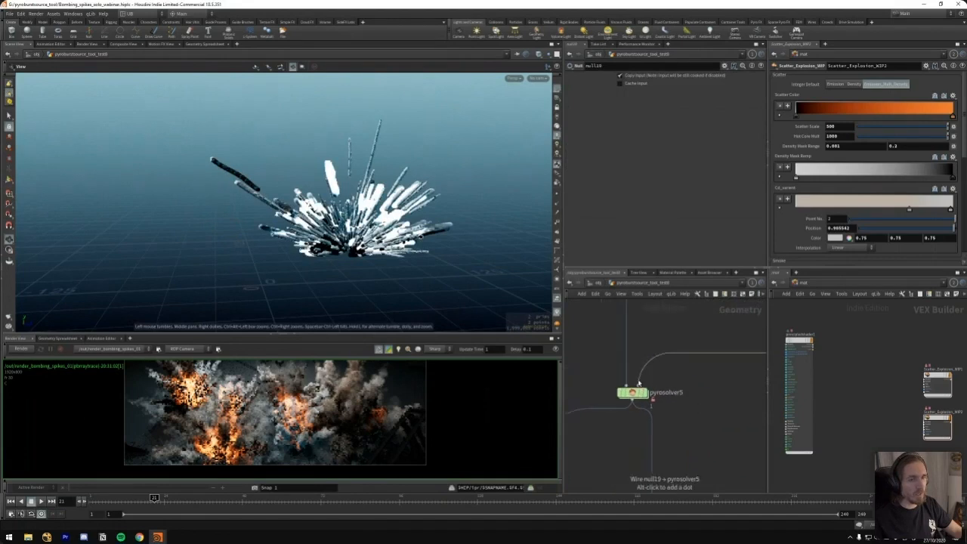
middle_click_drag(719, 364, 659, 394)
Display the null27 node of the next source branch in the scene view
scroll(606, 363, "down", 3)
middle_click_drag(753, 411, 652, 402)
scroll(649, 399, "up", 3)
key("r")
left_click_drag(680, 386, 728, 421)
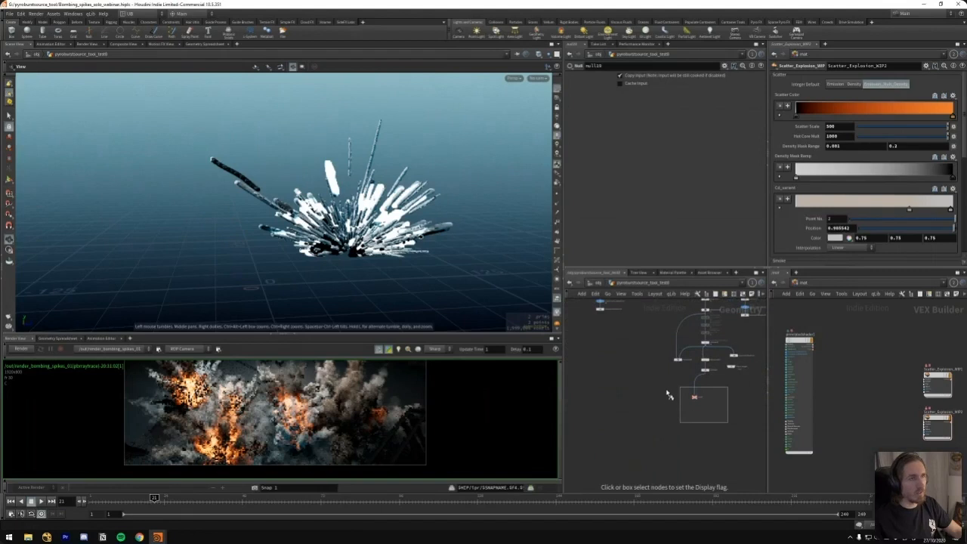
middle_click_drag(692, 393, 637, 450)
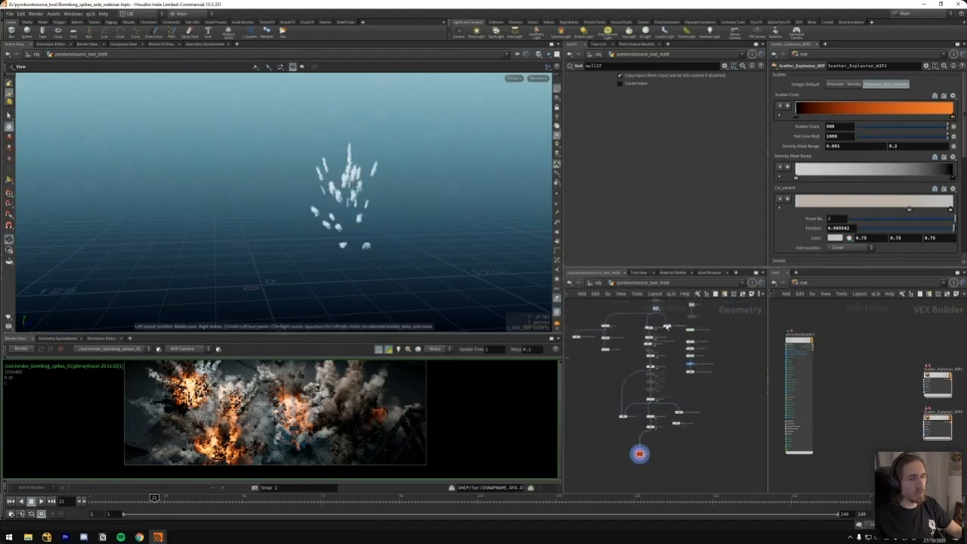
Follow the null27 branch upstream and show the source attributes of its pyrosource12 node
middle_click_drag(719, 325, 680, 317)
mouse_move(597, 402)
middle_mouse_down()
mouse_move(717, 360)
mouse_move(607, 394)
middle_mouse_up()
scroll(719, 372, "up", 4)
middle_click_drag(710, 354, 695, 401)
scroll(696, 400, "down", 2)
middle_click_drag(695, 331, 688, 352)
left_click(648, 333)
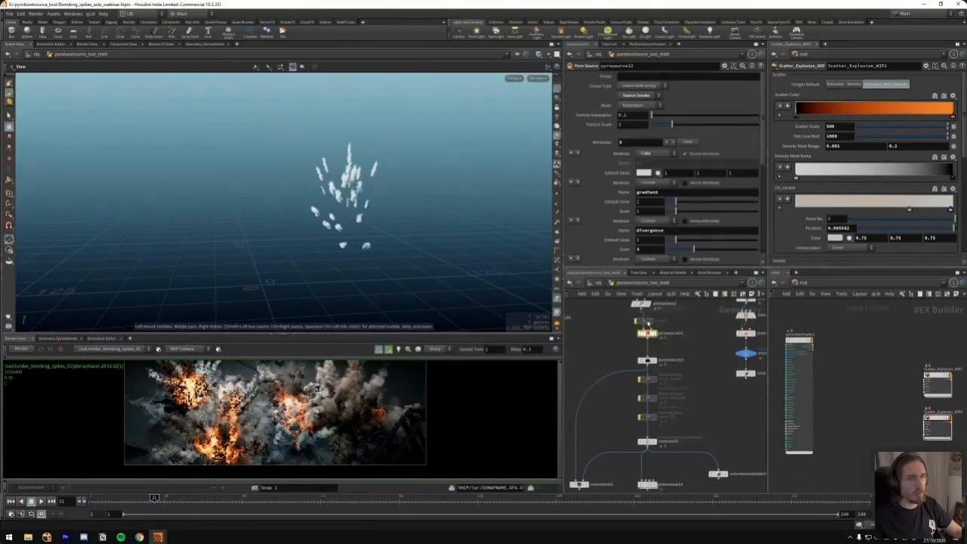
Show the rasterize node's attribute list and examine the nodes between it and null27
middle_click_drag(675, 448, 664, 380)
left_click(640, 352)
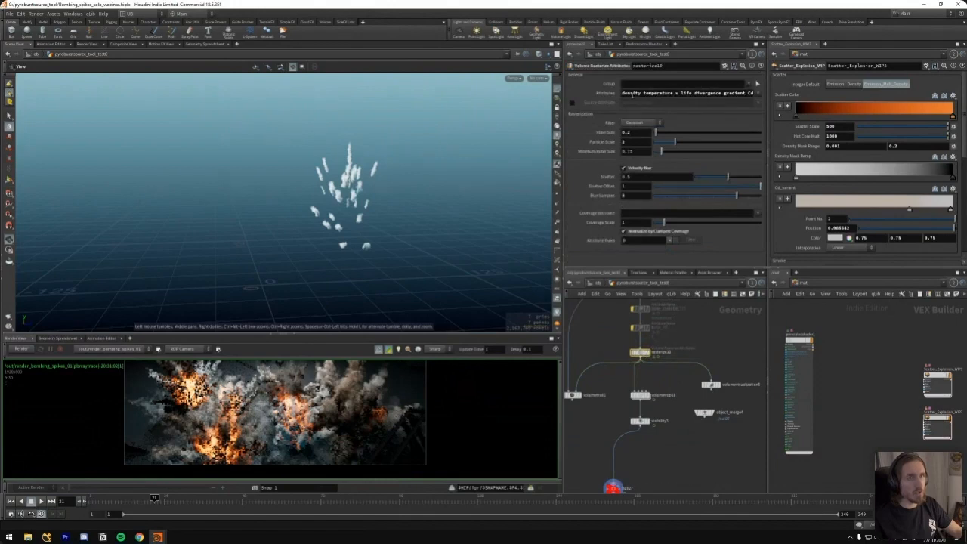
scroll(667, 454, "down", 5)
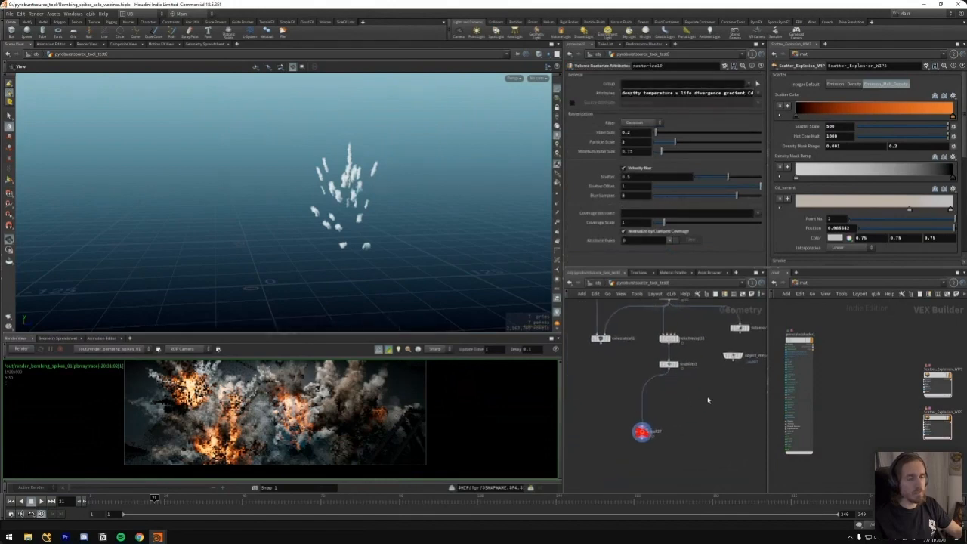
scroll(663, 412, "up", 5)
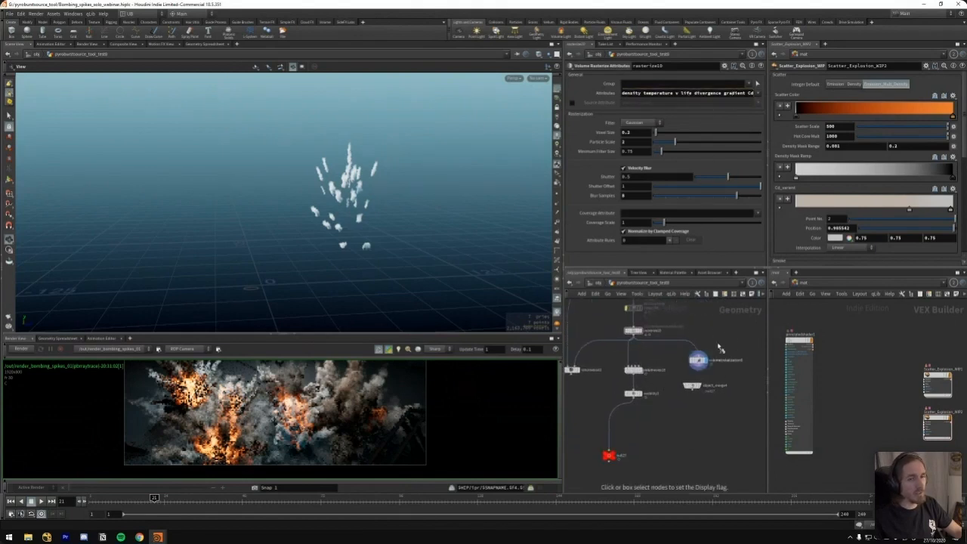
Display the volume visualization and volume VOP outputs, and inspect the bind nodes inside the volume VOP
left_click(695, 360)
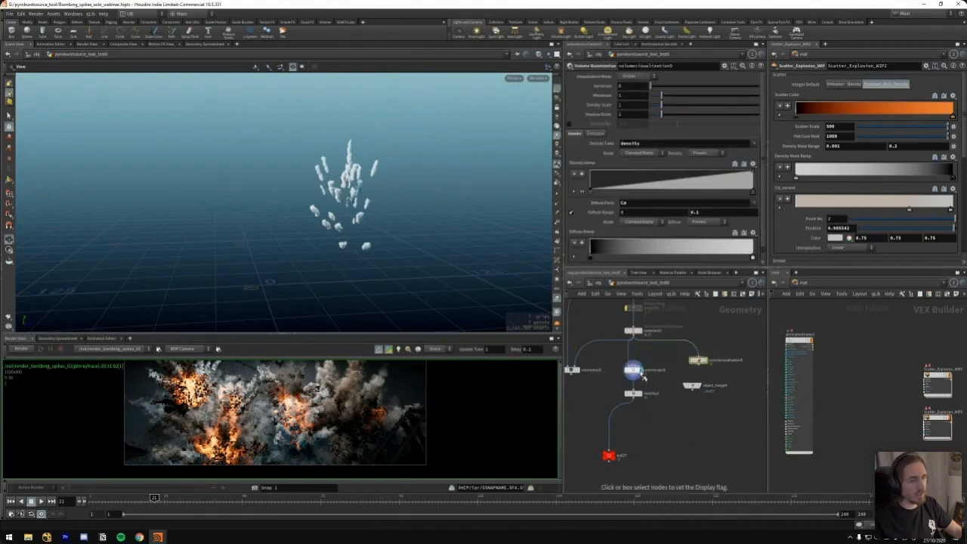
key("i")
scroll(642, 390, "up", 3)
left_click(626, 424)
left_click(629, 464)
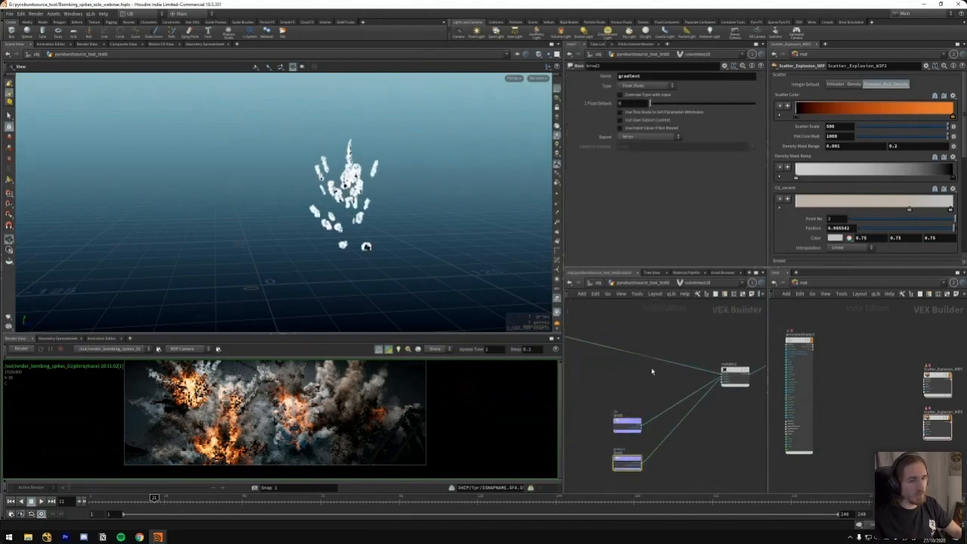
Examine the multiply node's connection to the volume VOP output and return to the geometry network
middle_click_drag(654, 370, 588, 381)
middle_click_drag(657, 340, 633, 344)
scroll(684, 367, "up", 1)
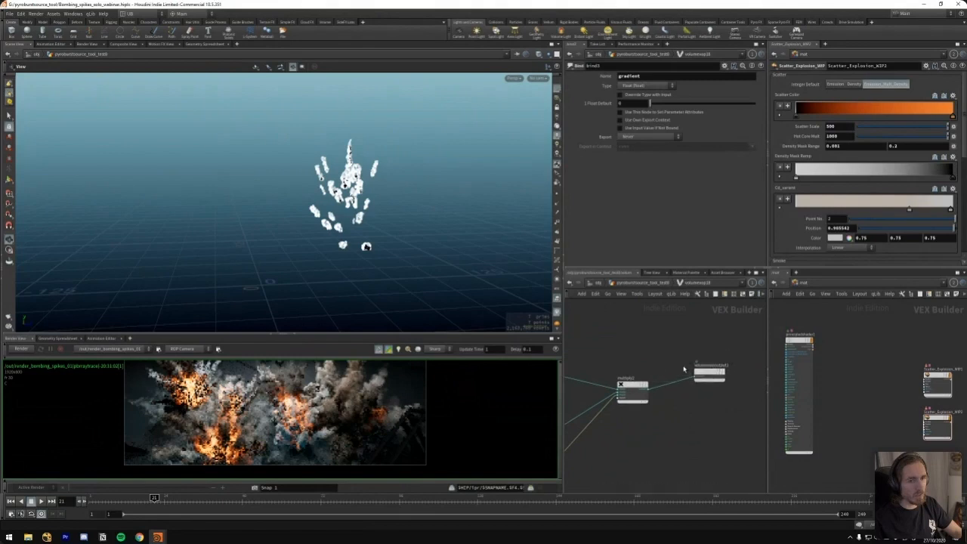
scroll(710, 386, "up", 3)
key("u")
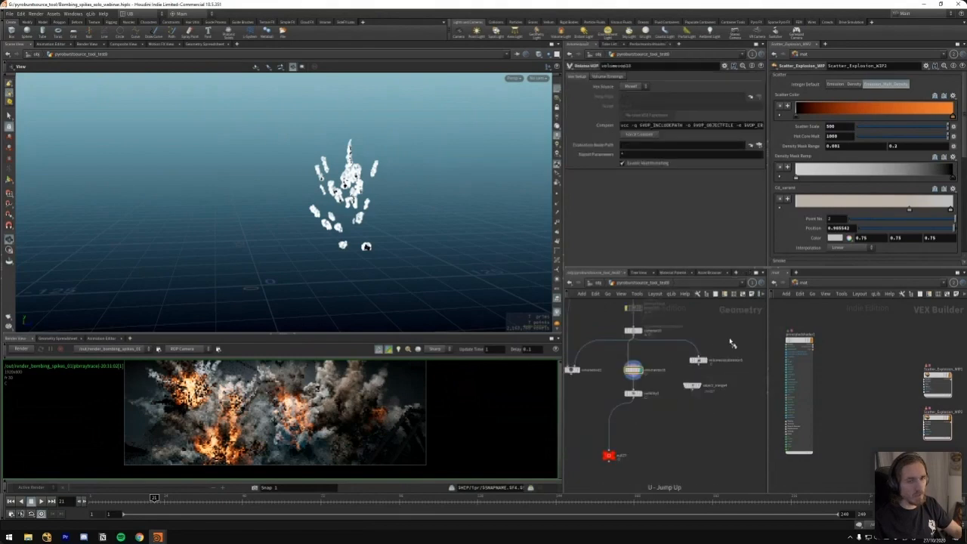
Display the volume visualization output again, followed by the output of the visibility node filtered to density
left_click(697, 360)
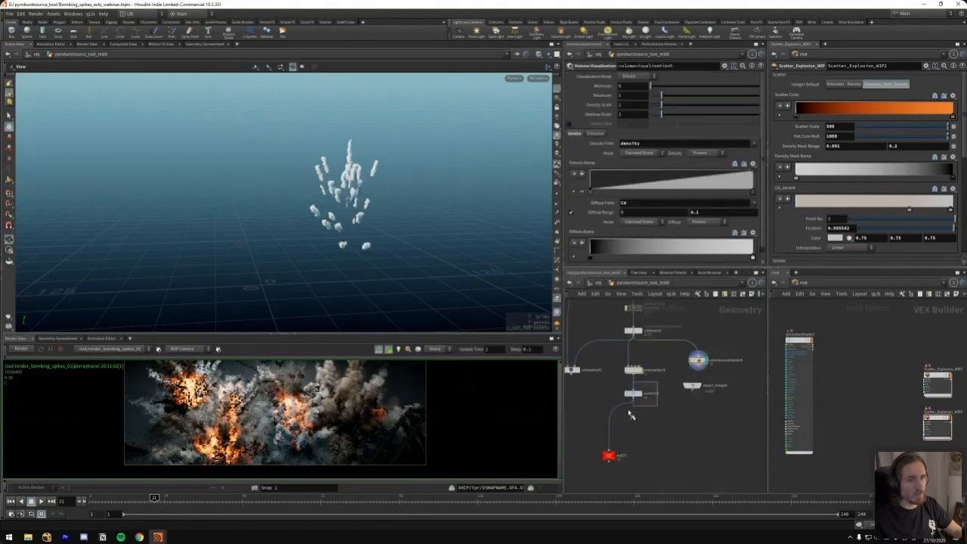
left_click(633, 393)
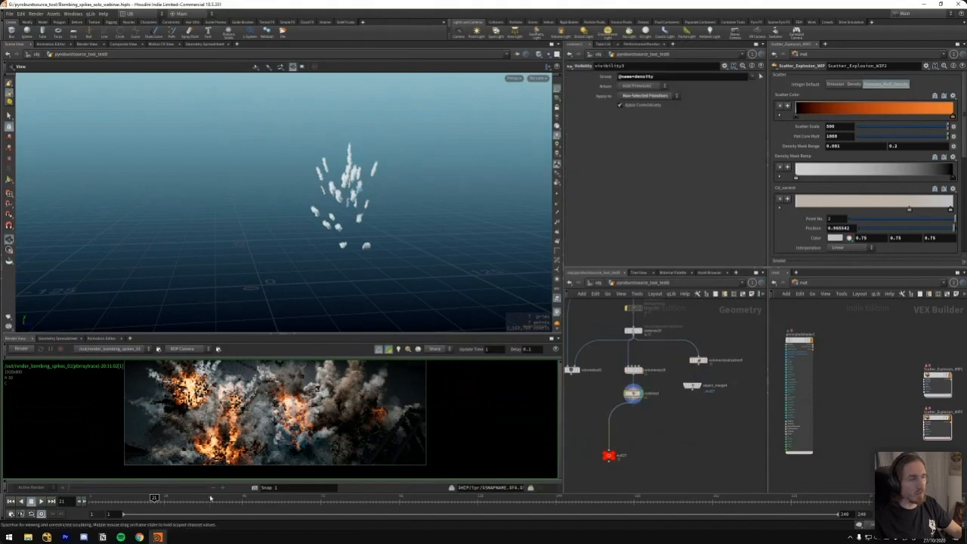
Scrub the timeline through the source animation to frame 29 and inspect the small density puffs up close
mouse_move(179, 499)
left_mouse_down()
mouse_move(195, 499)
mouse_move(174, 500)
left_mouse_up()
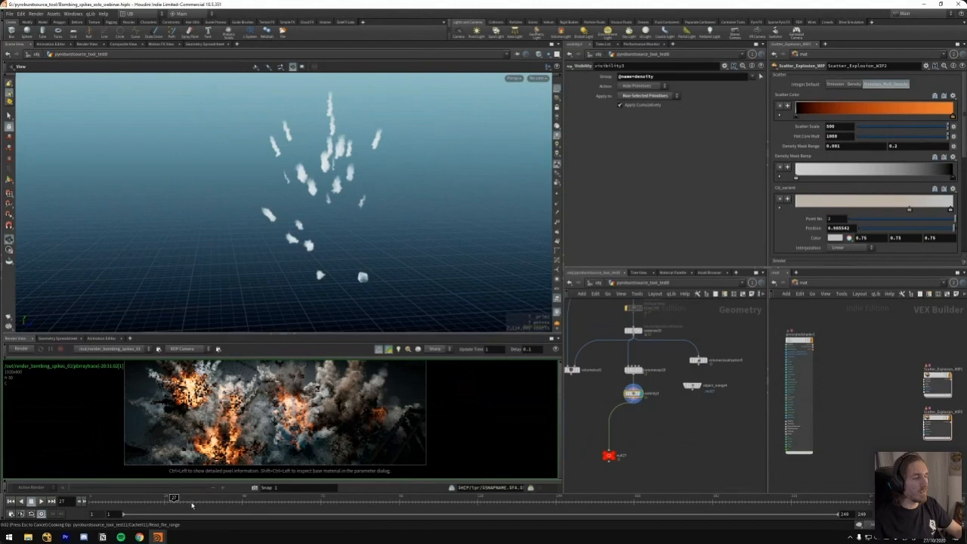
left_click(193, 506)
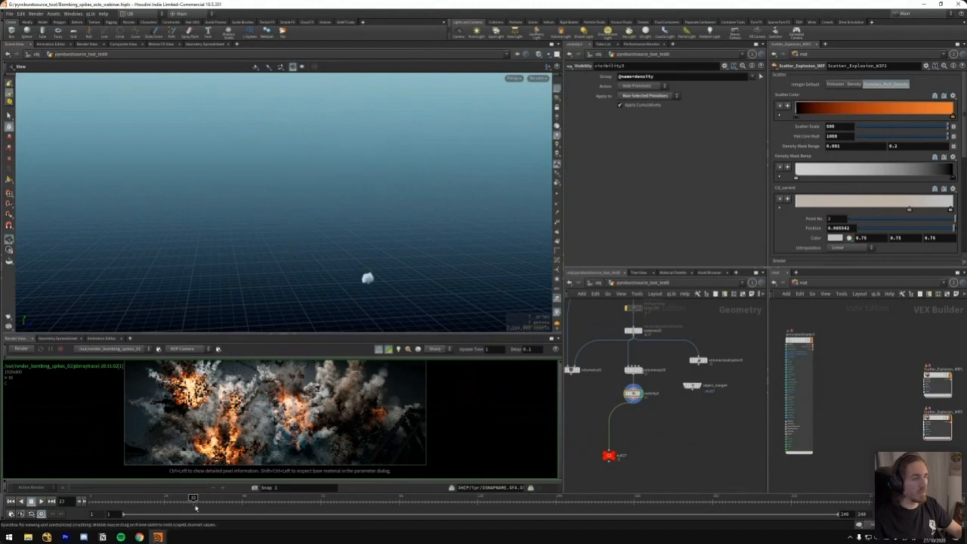
left_click_drag(193, 501, 180, 502)
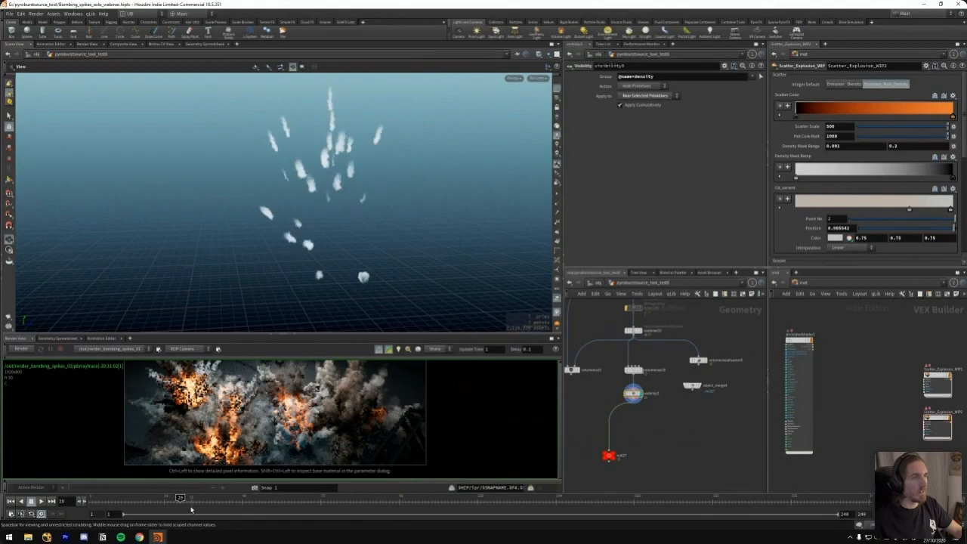
scroll(384, 149, "up", 6)
left_click_drag(384, 149, 283, 178)
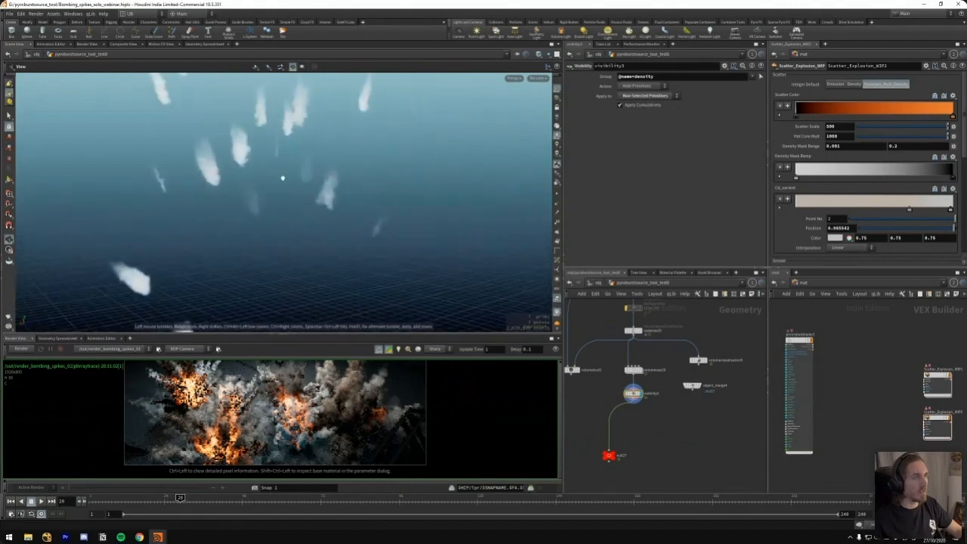
Return to the first frame and display the output of the merge node feeding Combine_Same_Name_VDB1
right_click_drag(249, 179, 170, 273)
mouse_move(170, 274)
left_mouse_down()
mouse_move(261, 219)
mouse_move(419, 270)
left_mouse_up()
middle_click_drag(673, 427, 736, 438)
scroll(626, 425, "down", 5)
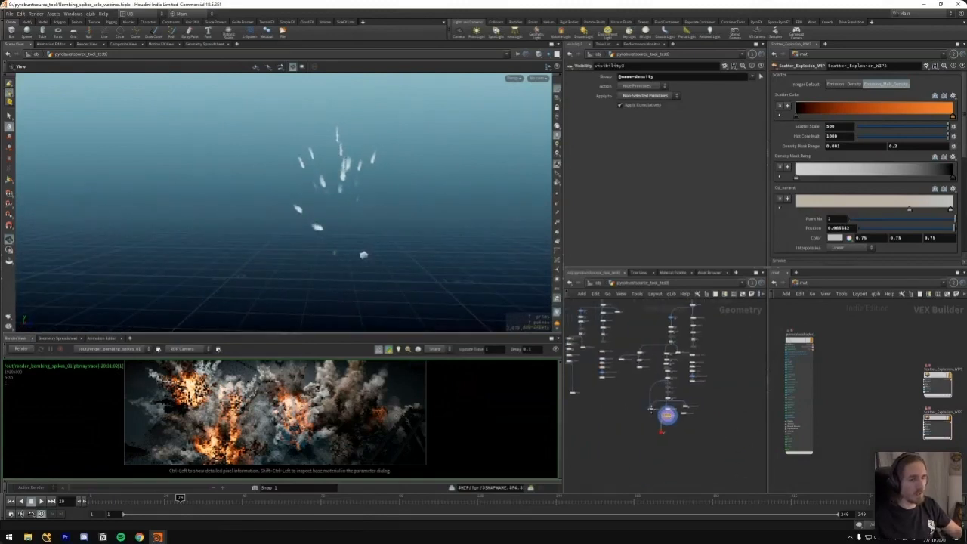
middle_click_drag(632, 396, 717, 394)
scroll(680, 399, "up", 4)
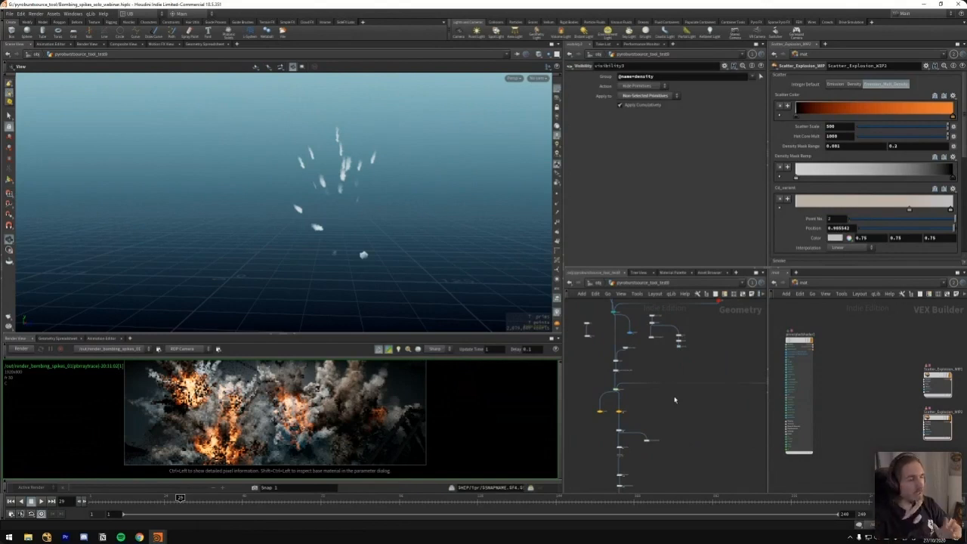
scroll(688, 386, "up", 6)
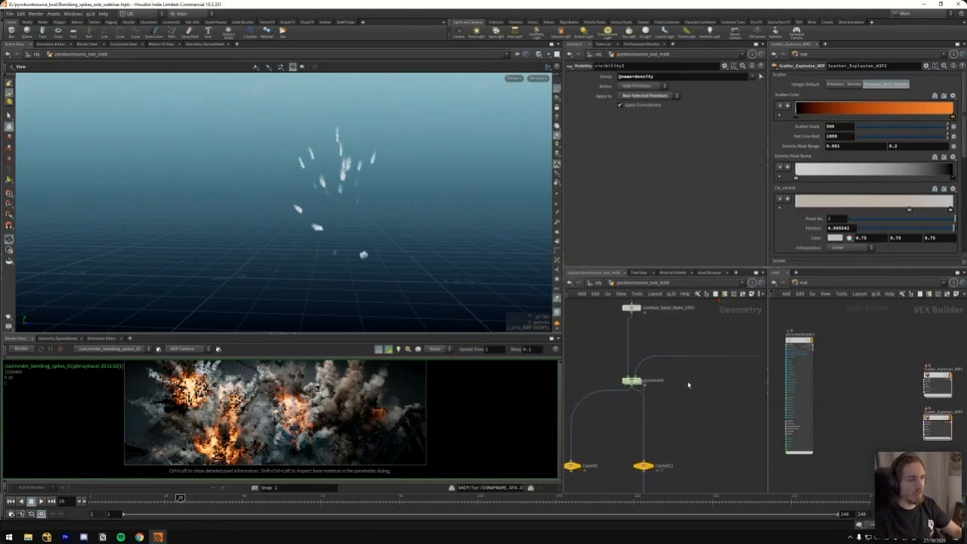
key("ctrl+Up")
middle_click_drag(643, 338, 639, 404)
left_click_drag(698, 322, 612, 342)
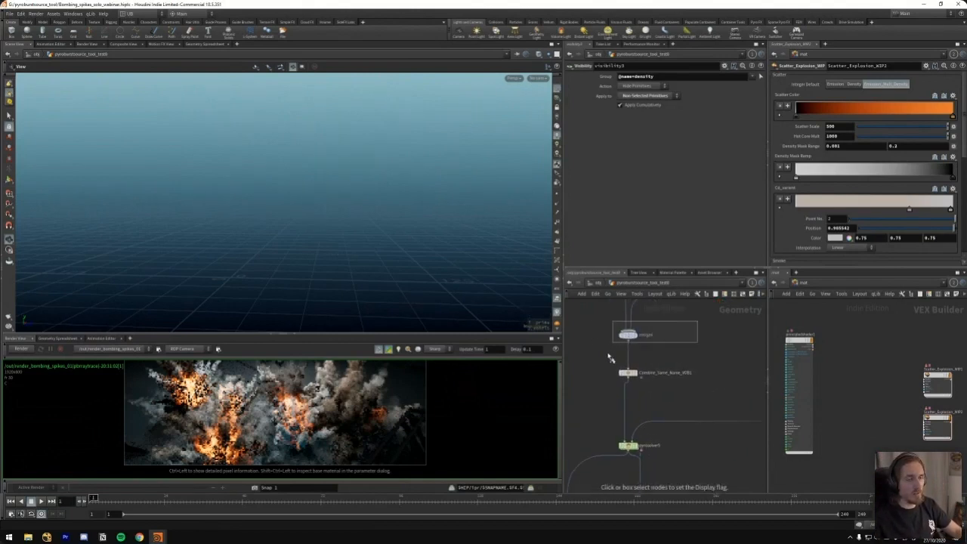
Scrub the timeline to frame 17 and inspect the merged explosion source from several angles
left_click(131, 502)
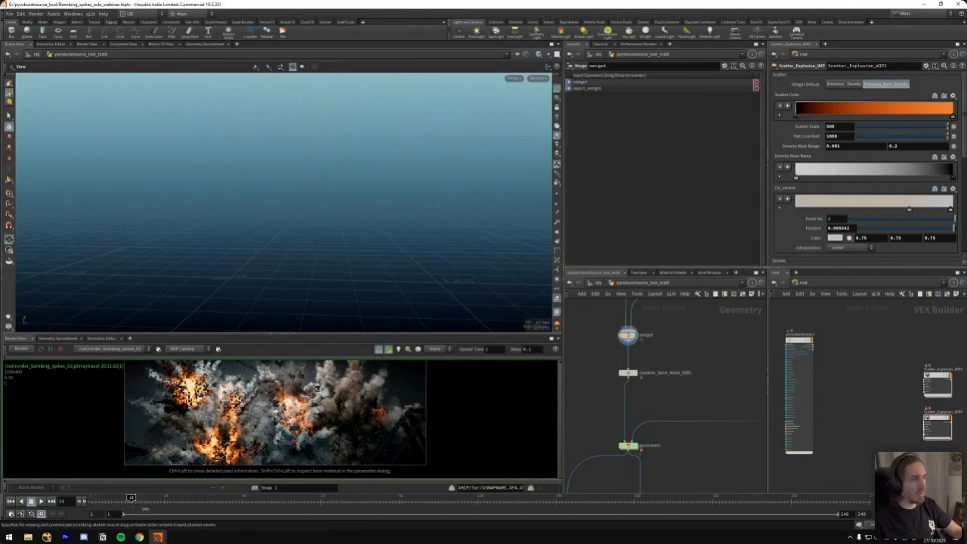
left_click(144, 504)
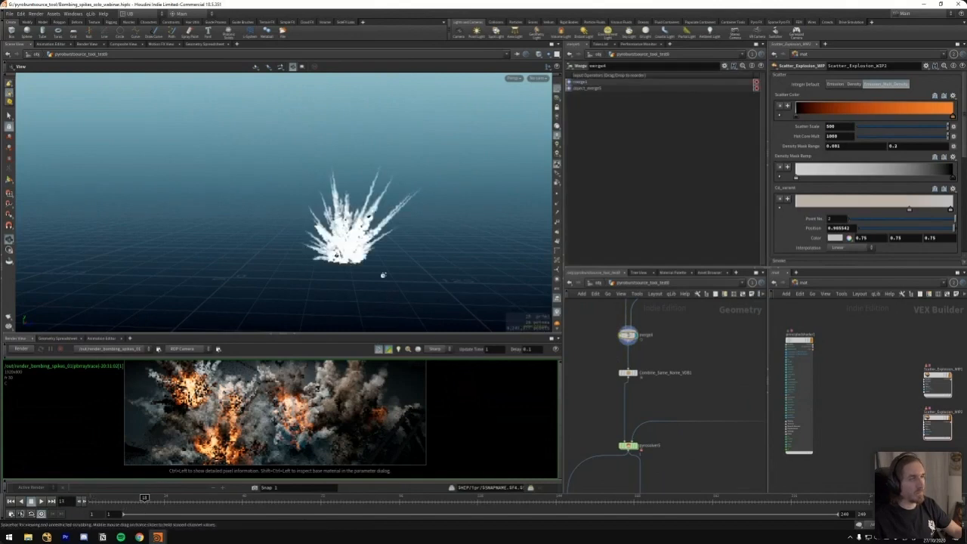
middle_click_drag(418, 229, 328, 250)
left_click_drag(246, 262, 306, 247)
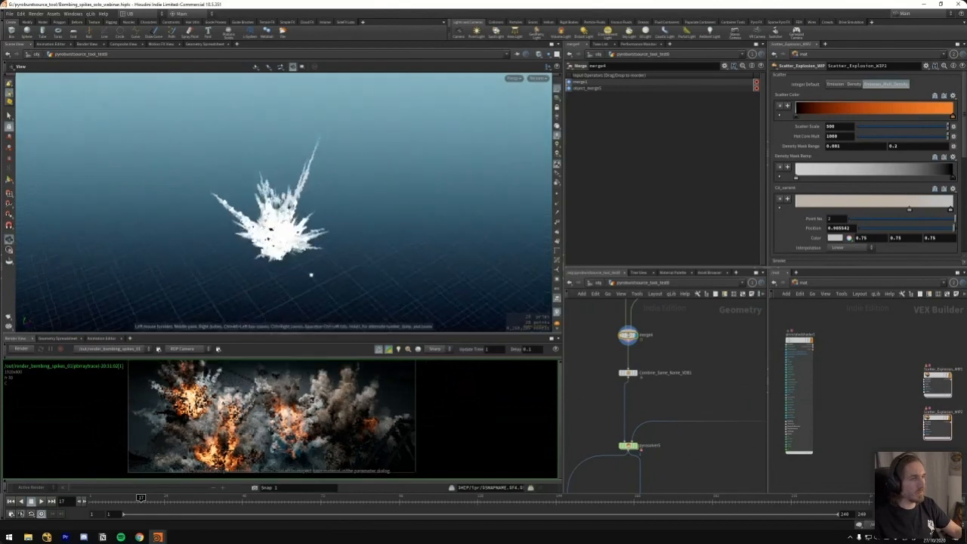
Save the scene, and display the pyro solver node at the first frame
middle_click_drag(667, 452, 673, 409)
key("ctrl+s")
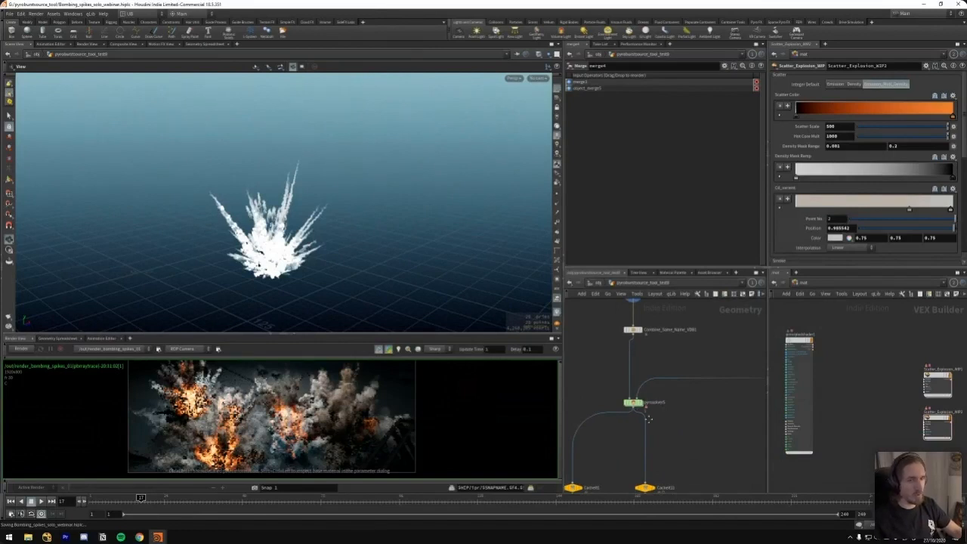
middle_click_drag(648, 419, 650, 406)
left_click_drag(604, 370, 649, 411)
key("ctrl+Up")
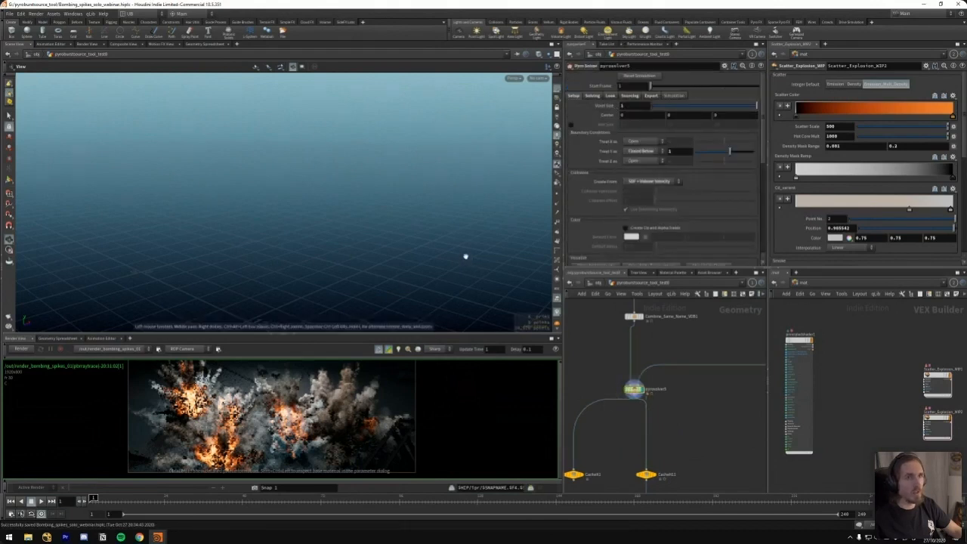
Browse the pyro solver's Look, Sourcing, Export and Solving parameters
left_click(610, 96)
left_click(612, 97)
left_click(630, 97)
left_click(651, 98)
left_click(626, 98)
left_click(611, 99)
left_click(593, 98)
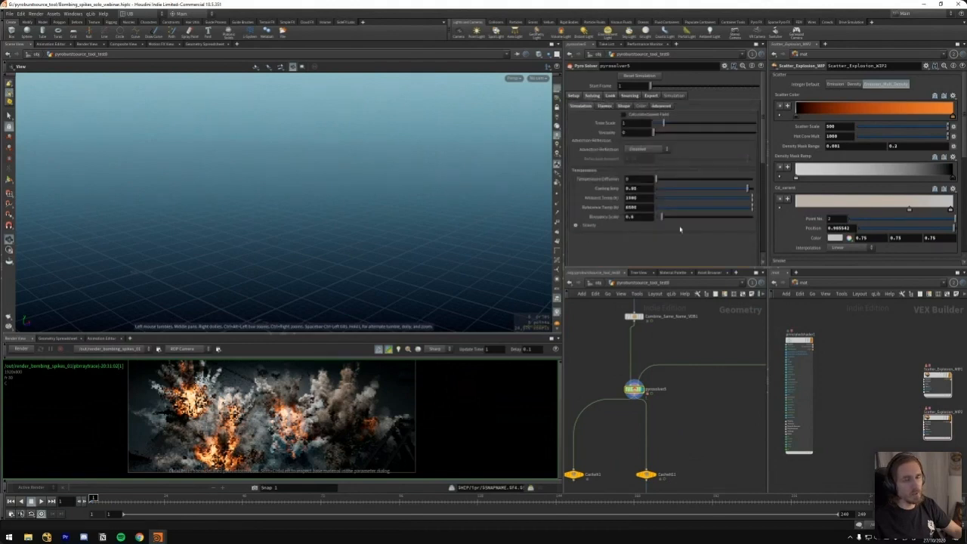
Examine the pyro solver's voxel size and boundary conditions, followed by its time scale and temperature parameters
middle_click_drag(598, 361, 611, 352)
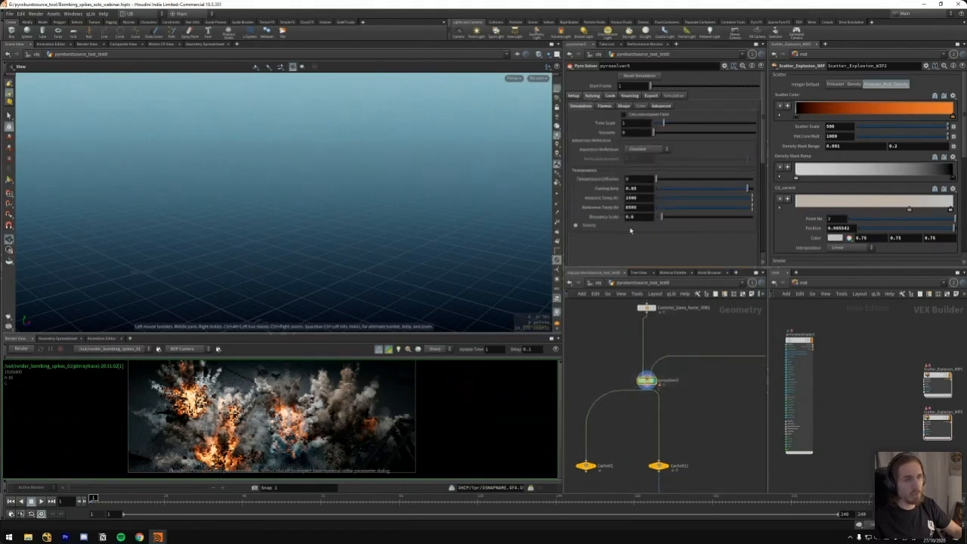
left_click(574, 96)
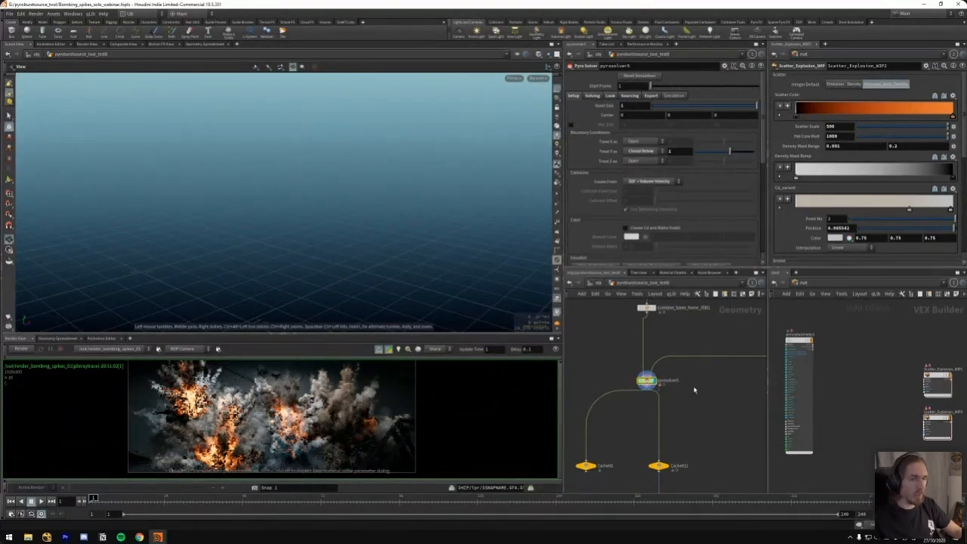
middle_click_drag(694, 390, 689, 408)
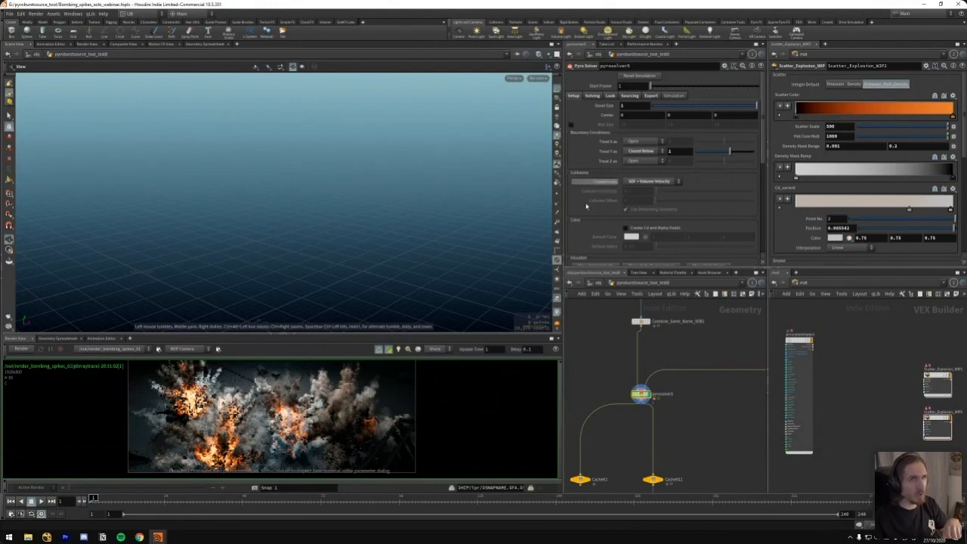
left_click(597, 96)
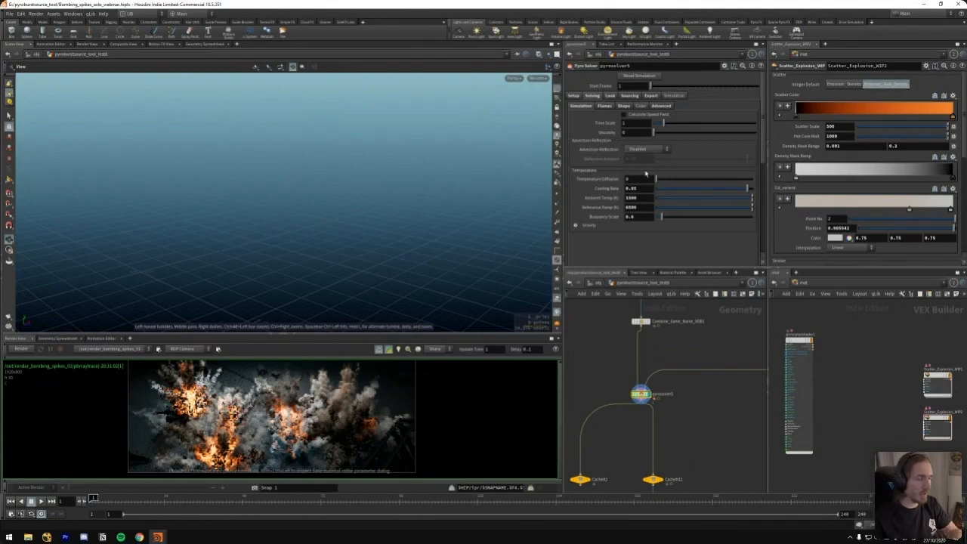
Enter the pyro solver and open the DOP network inside it
left_click_drag(647, 395, 646, 387)
middle_click_drag(614, 375, 635, 397)
key("i")
left_click(671, 379)
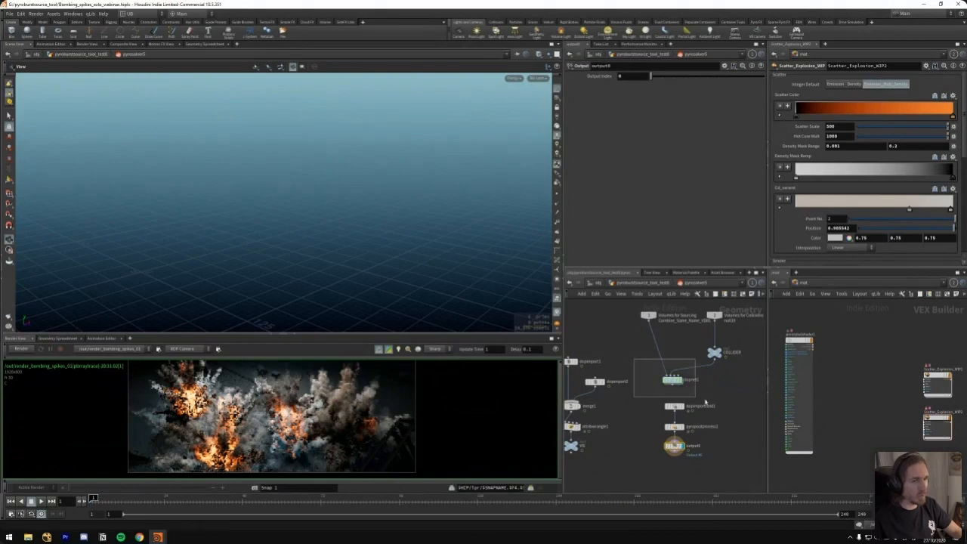
key("i")
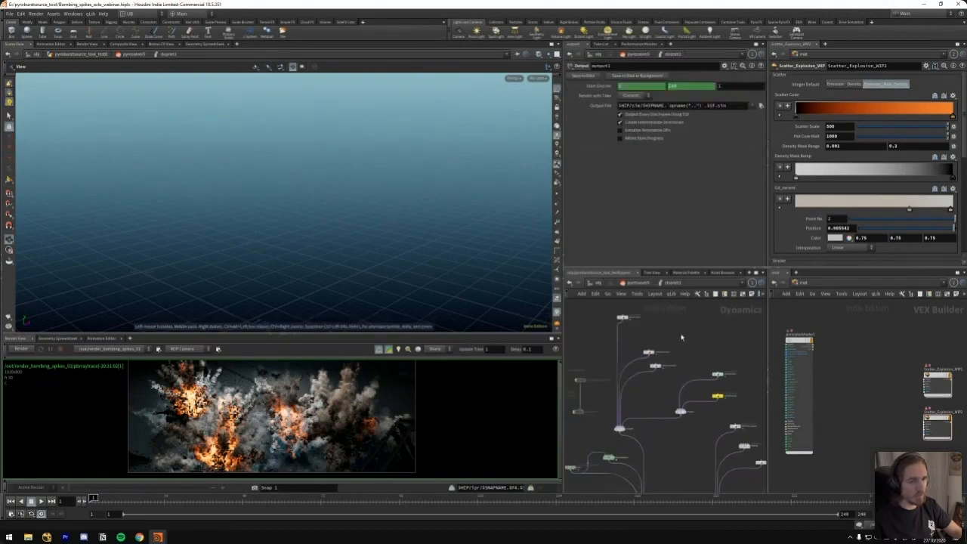
Show the source_burn volume source's operations and start playing the simulation
middle_click_drag(679, 359, 683, 383)
left_click_drag(676, 318, 606, 414)
left_click_drag(658, 377, 654, 348)
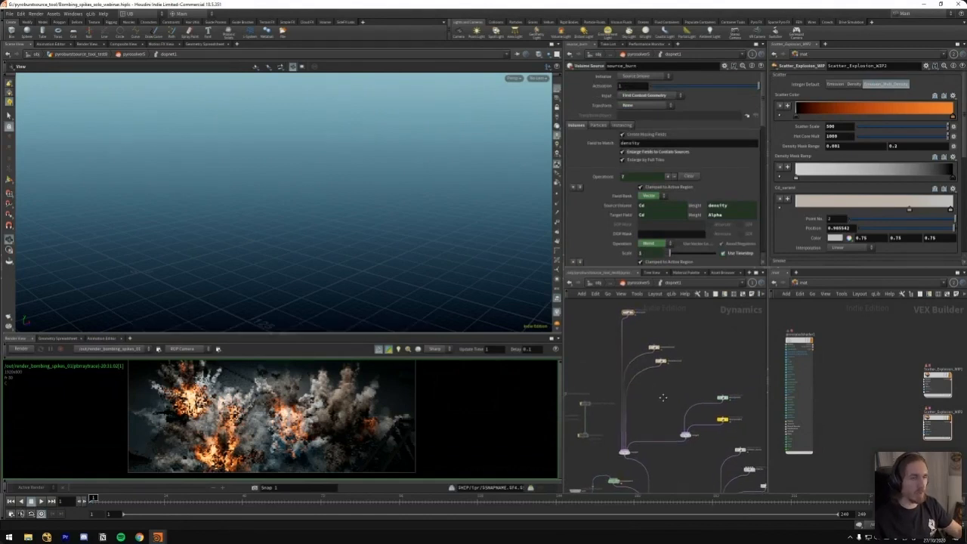
middle_click_drag(693, 364, 677, 328)
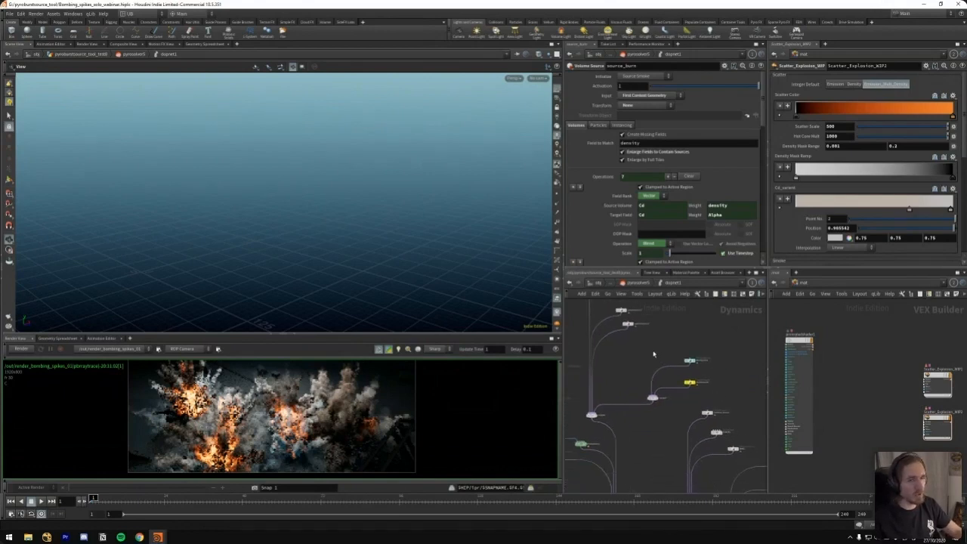
middle_click_drag(644, 344, 653, 345)
key("Up")
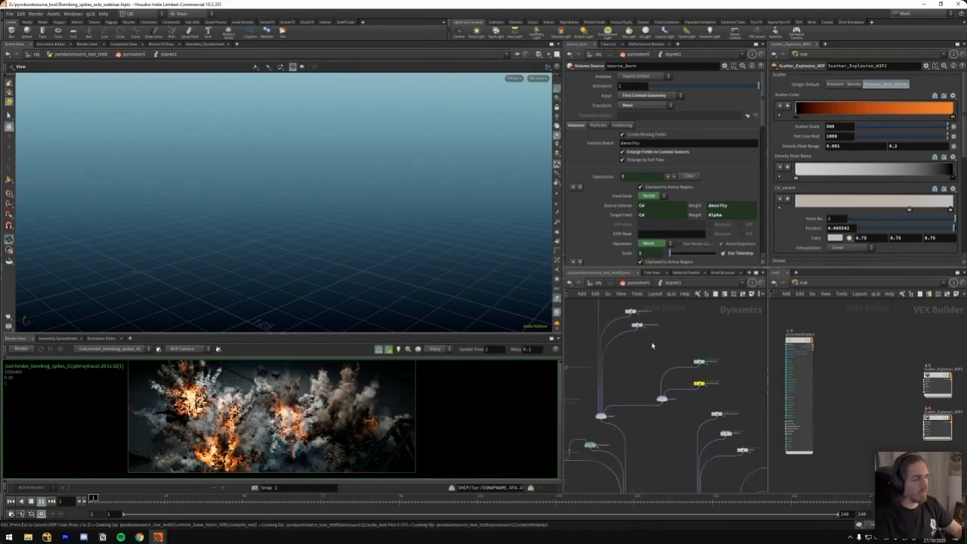
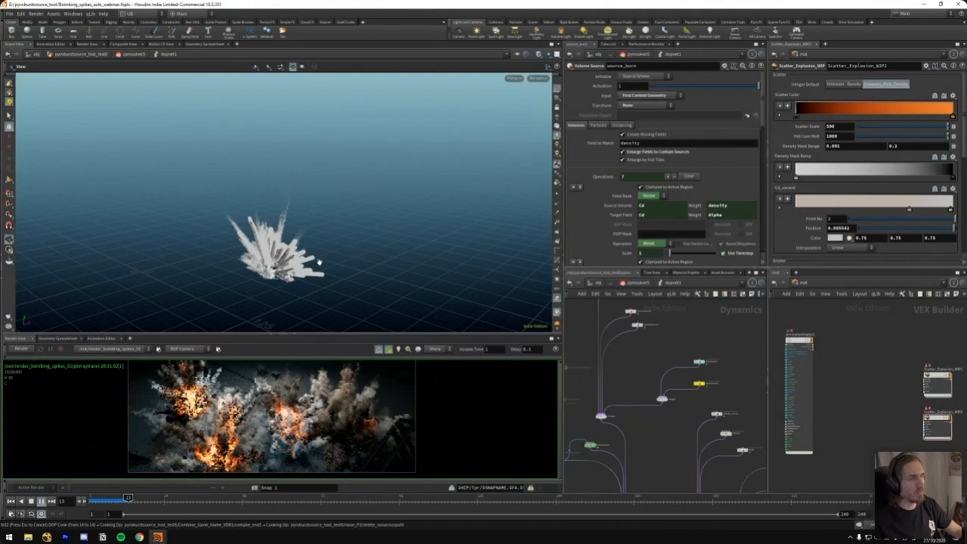
Turn off Display Geometry on the collider static object in the DOP network
left_click_drag(346, 228, 344, 255)
middle_click_drag(610, 370, 712, 318)
middle_click_drag(627, 423, 606, 362)
scroll(631, 397, "up", 3)
left_click(612, 359)
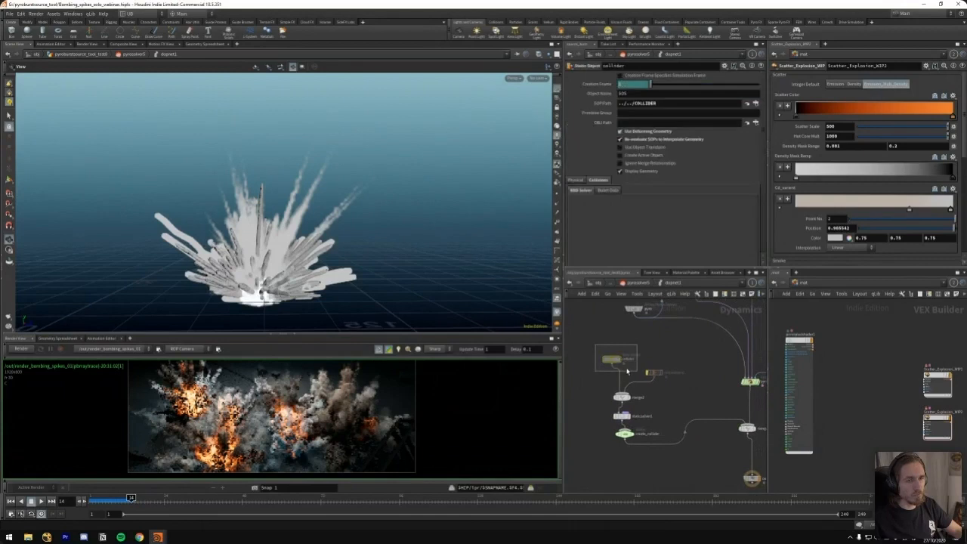
left_click(631, 172)
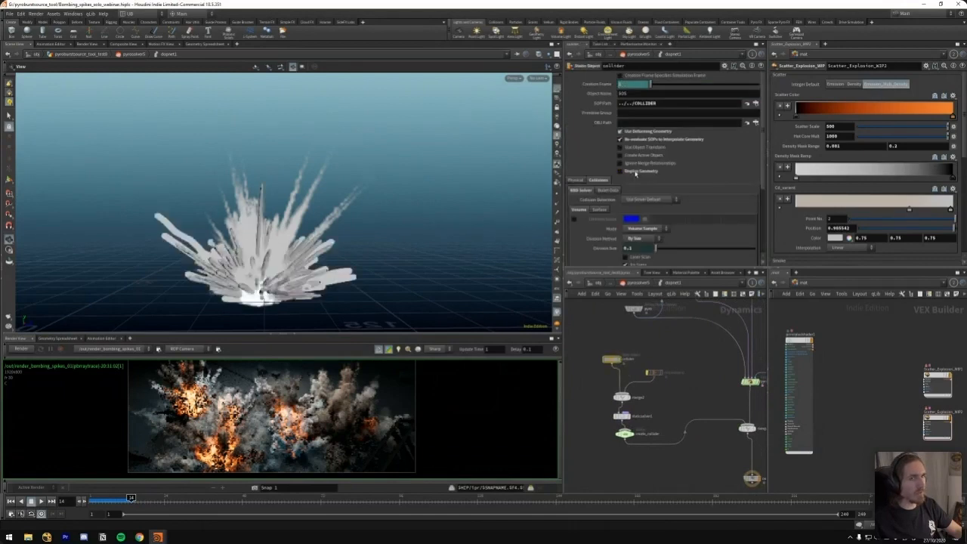
left_click_drag(318, 272, 295, 254)
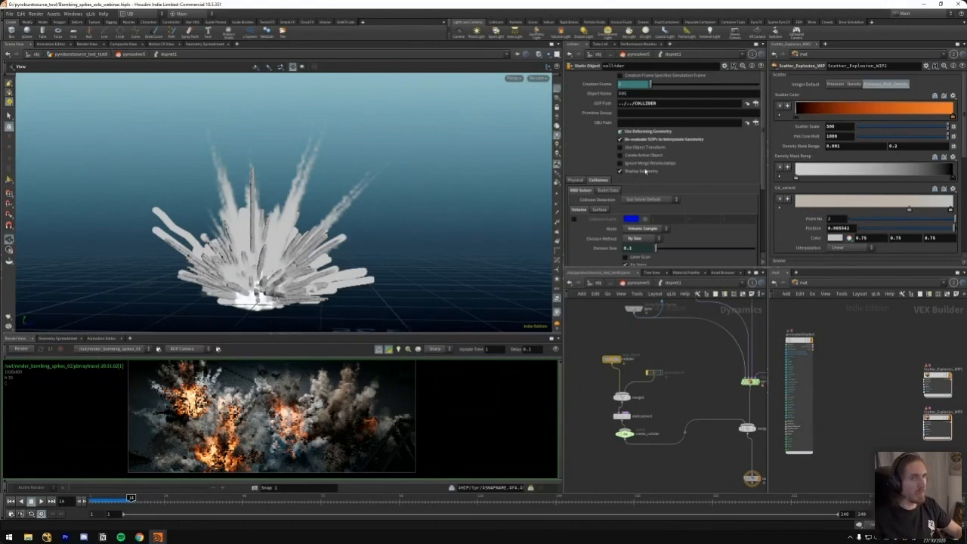
left_click(644, 171)
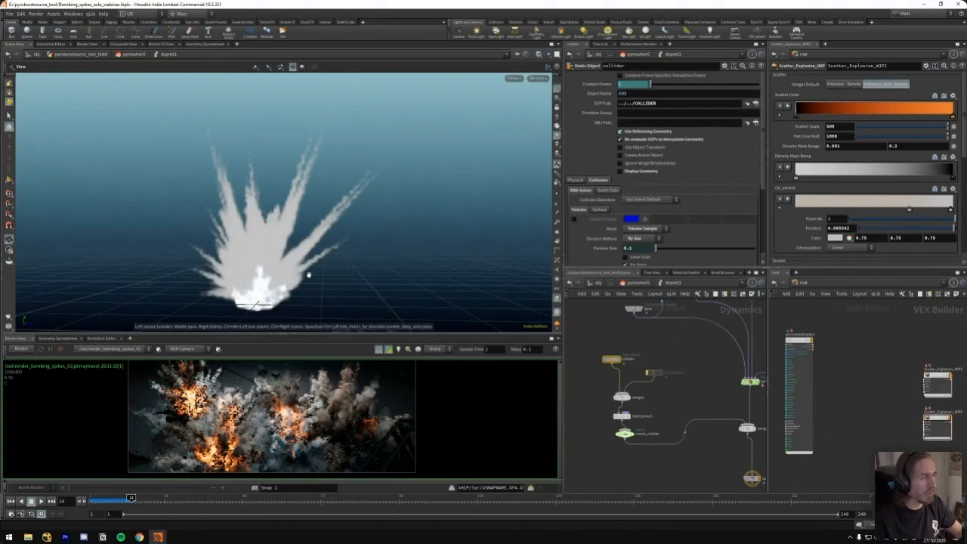
left_click(641, 173)
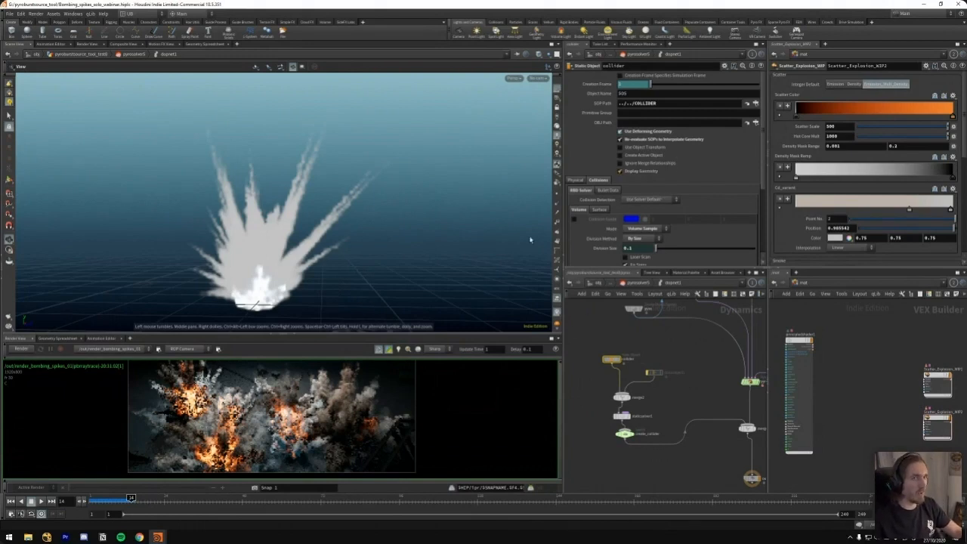
left_click(620, 172)
Locate the smokesolver1 node in the DOP network and examine its simulation parameters and connections
middle_click_drag(764, 343, 677, 383)
scroll(683, 382, "down", 3)
mouse_move(706, 353)
middle_mouse_down()
mouse_move(688, 378)
mouse_move(657, 363)
mouse_move(671, 329)
middle_mouse_up()
scroll(642, 367, "up", 3)
left_click(639, 386)
scroll(656, 359, "up", 3)
left_click_drag(673, 341, 628, 374)
middle_click_drag(643, 334, 687, 325)
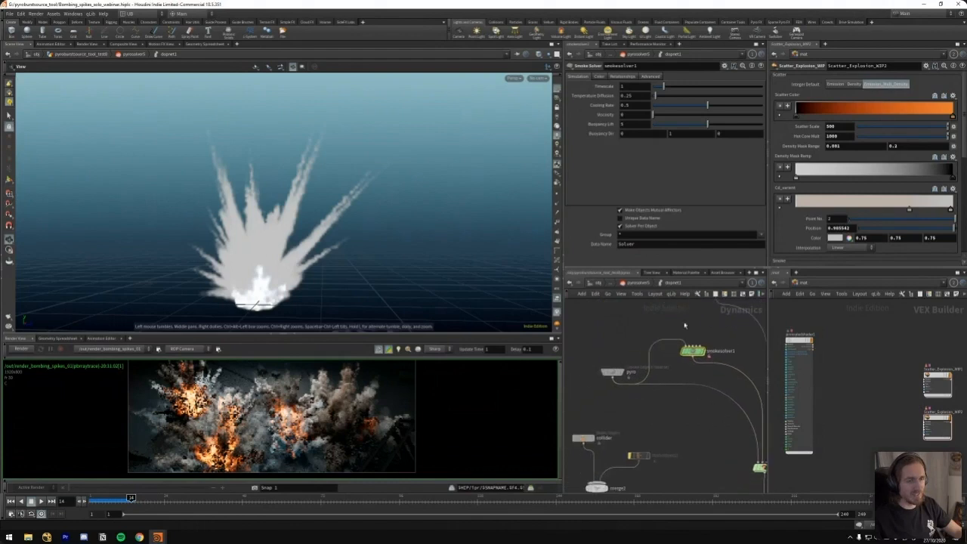
left_click_drag(615, 373, 590, 369)
left_click_drag(696, 352, 673, 344)
middle_click_drag(689, 311, 675, 346)
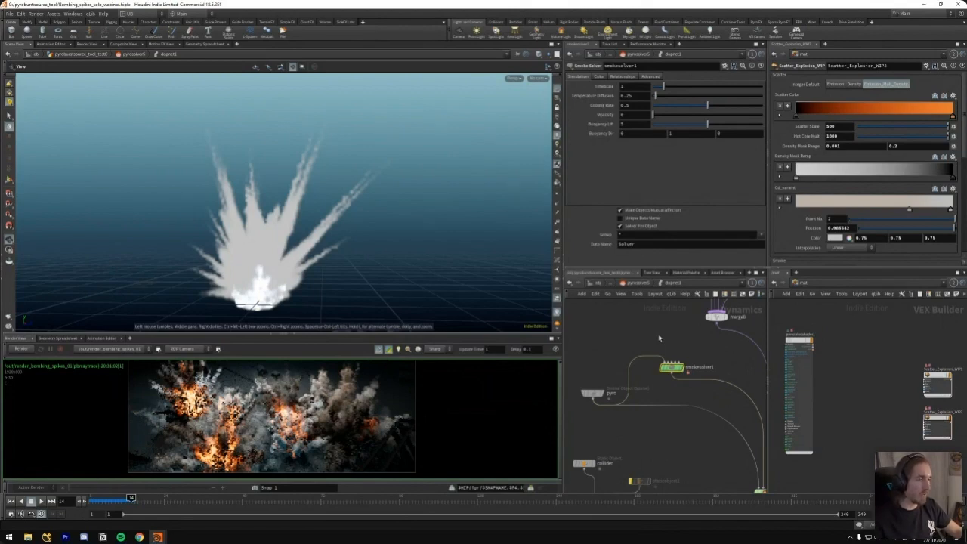
middle_click_drag(665, 331, 660, 324)
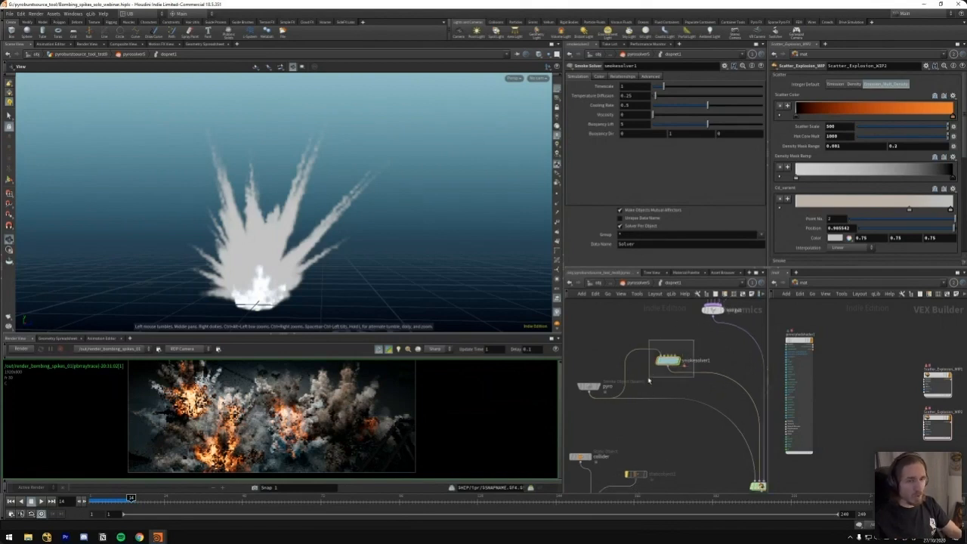
Look inside the smokesolver1 node at its internal network and return to the DOP network
double_click(668, 360)
middle_click_drag(680, 337, 664, 411)
scroll(670, 352, "down", 2)
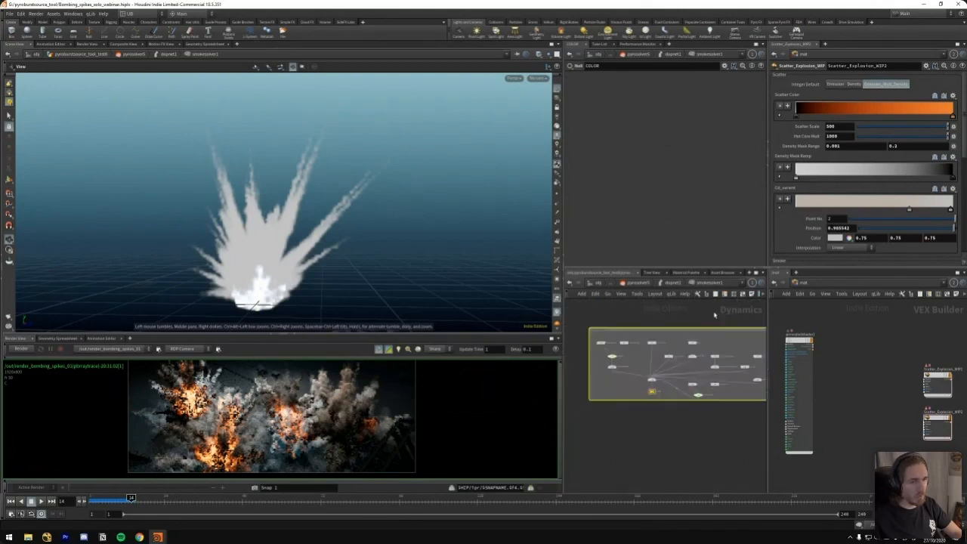
key("u")
Detach the pyro object's wire from the smokesolver1 input and connect it back
middle_click_drag(657, 376, 671, 353)
left_click_drag(671, 360, 674, 311)
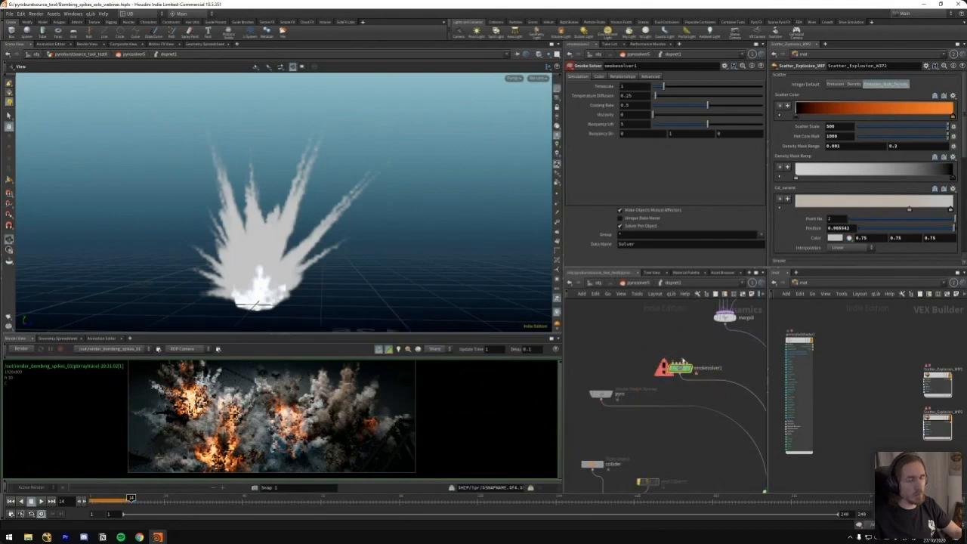
left_click_drag(681, 361, 602, 399)
Select the WIND volume source in the DOP network to check its source path and velocity operation
scroll(623, 335, "down", 5)
middle_click_drag(675, 318, 639, 332)
middle_click_drag(711, 355, 672, 333)
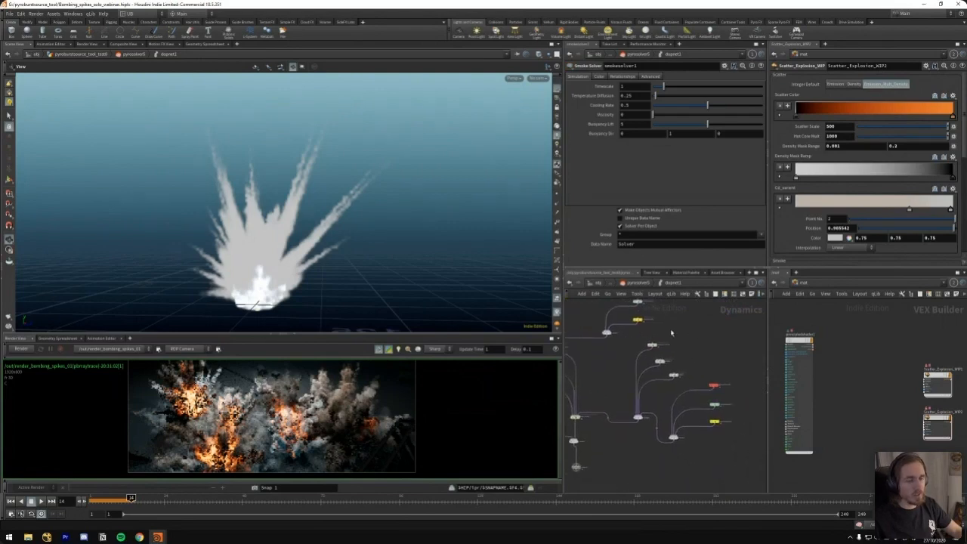
scroll(682, 363, "up", 3)
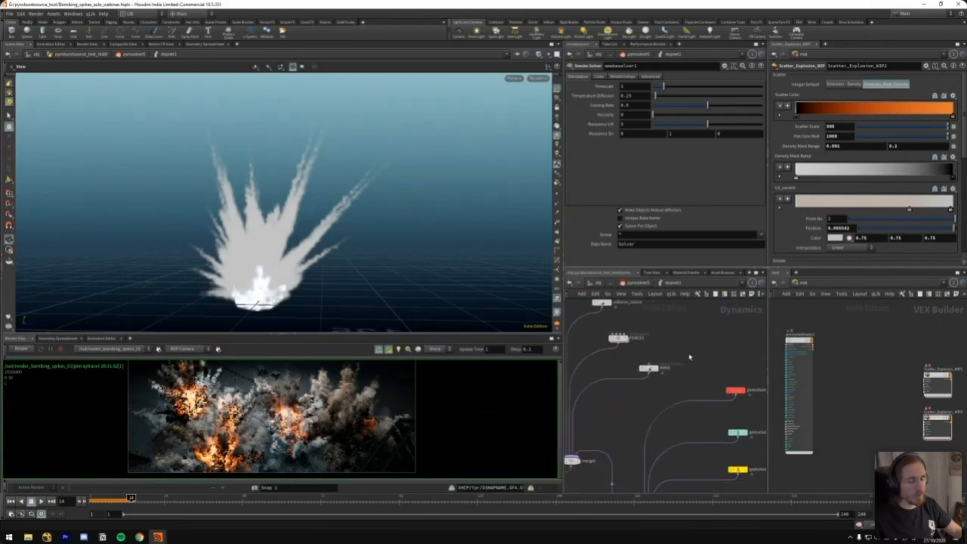
left_click(648, 368)
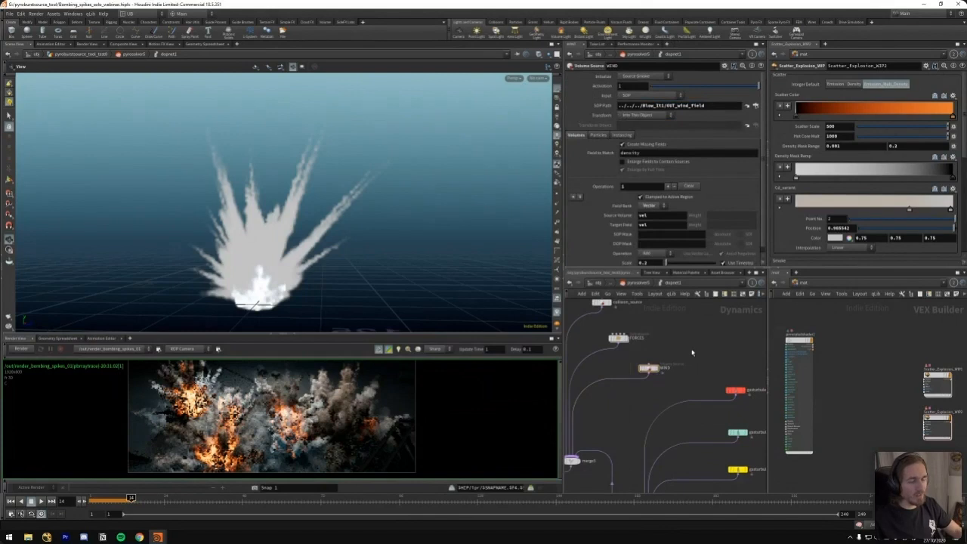
Go up to the geometry network, display the Blow_It1 node and examine its wind field
key("u")
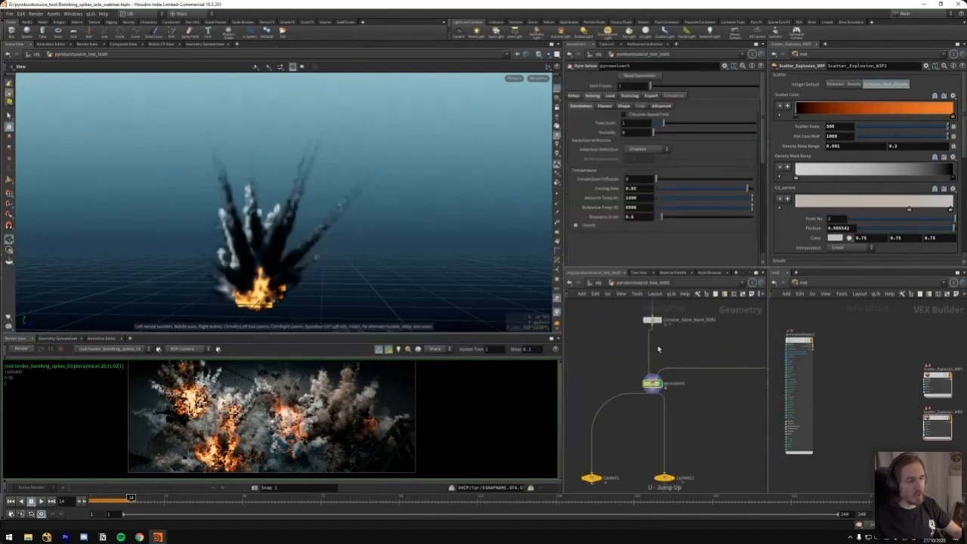
scroll(637, 395, "down", 3)
middle_click_drag(627, 371, 626, 429)
scroll(682, 339, "up", 3)
left_click(660, 328)
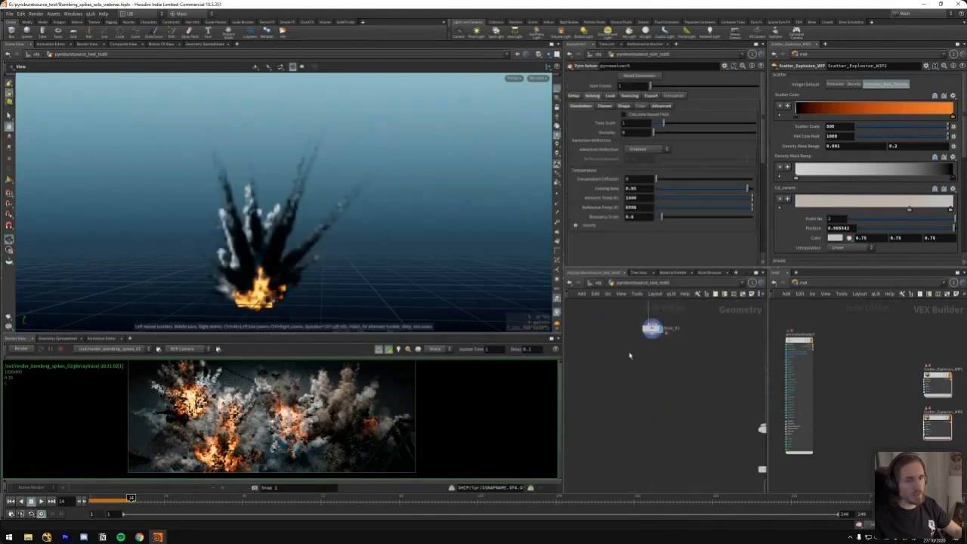
middle_click_drag(660, 356, 639, 404)
scroll(403, 202, "down", 6)
left_click_drag(403, 220, 417, 315)
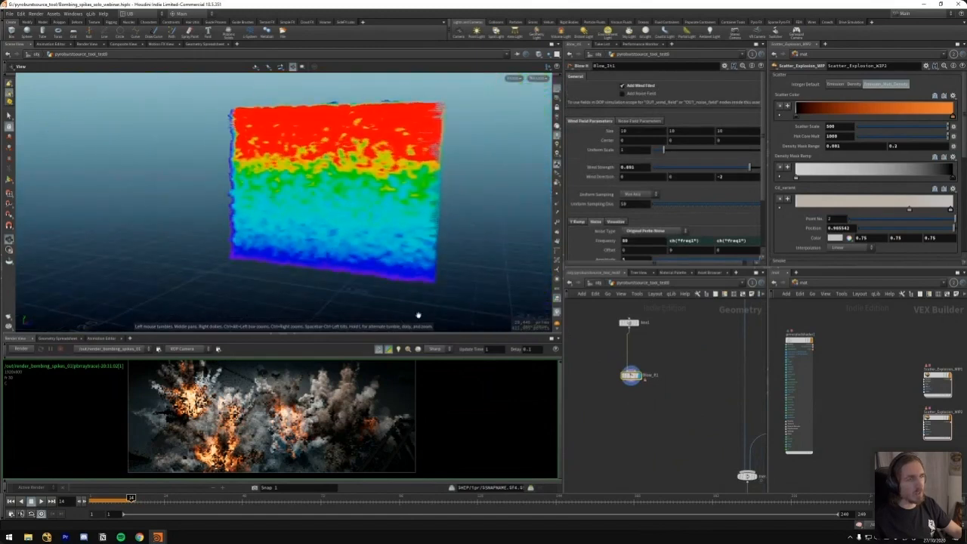
scroll(647, 366, "up", 2)
left_click_drag(680, 364, 611, 408)
left_click_drag(392, 218, 448, 272)
Open the Blow_It1 network and display its velocity volume and the volume VOP that follows it
key("i")
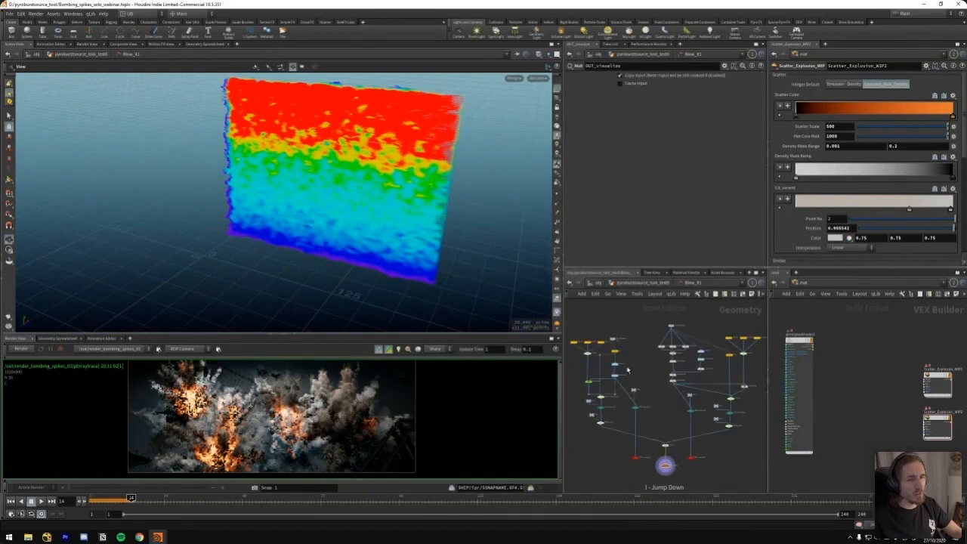
scroll(682, 380, "up", 3)
middle_click_drag(681, 379, 681, 383)
key("r")
left_click(631, 376)
left_click_drag(607, 390, 688, 360)
key("r")
left_click(632, 411)
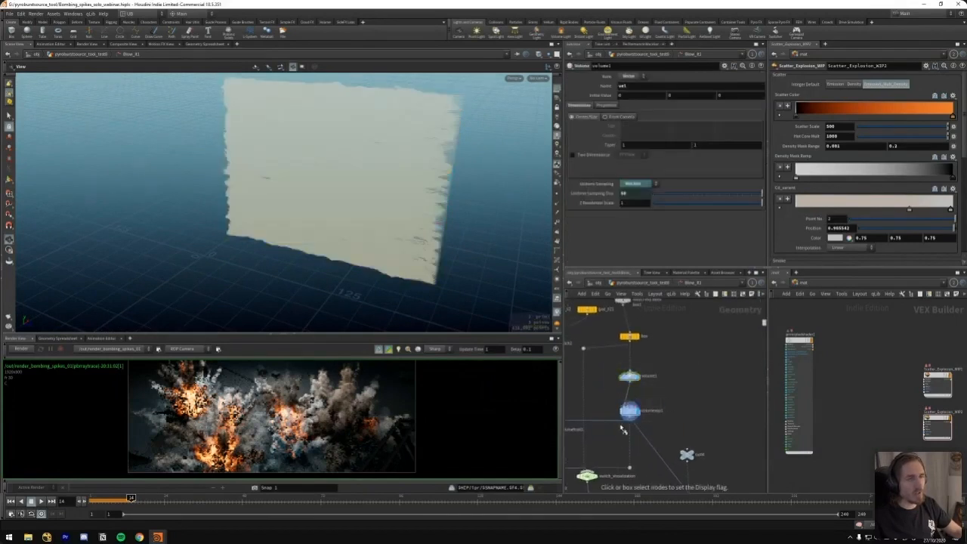
left_click_drag(621, 430, 663, 404)
Open the volume VOP and examine its turbulent noise and Add nodes
key("i")
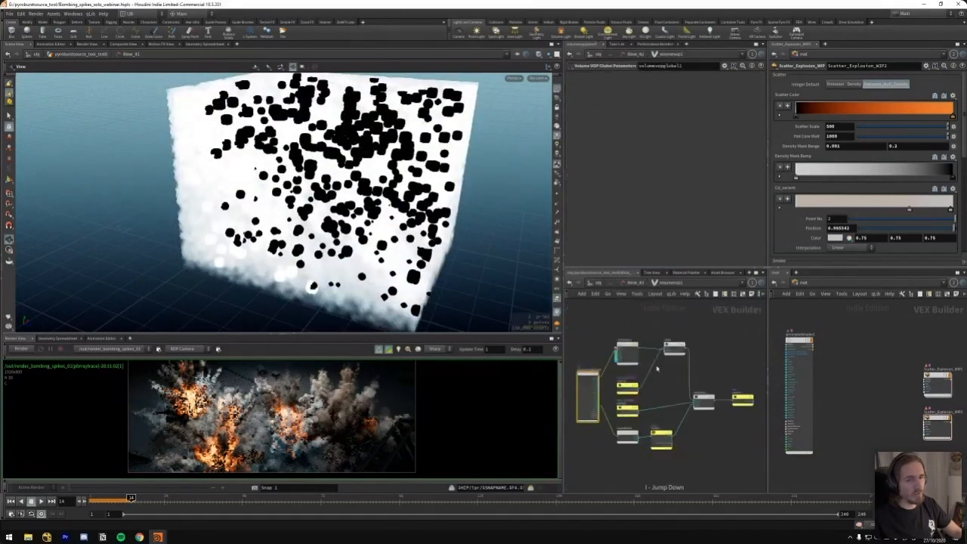
scroll(663, 333, "up", 2)
left_click(625, 355)
left_click(680, 349)
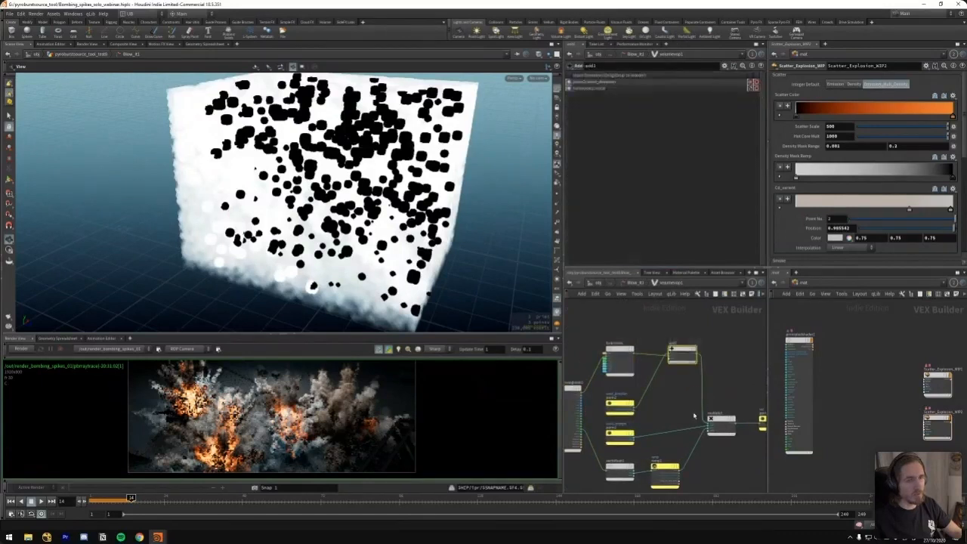
middle_click_drag(657, 423, 650, 398)
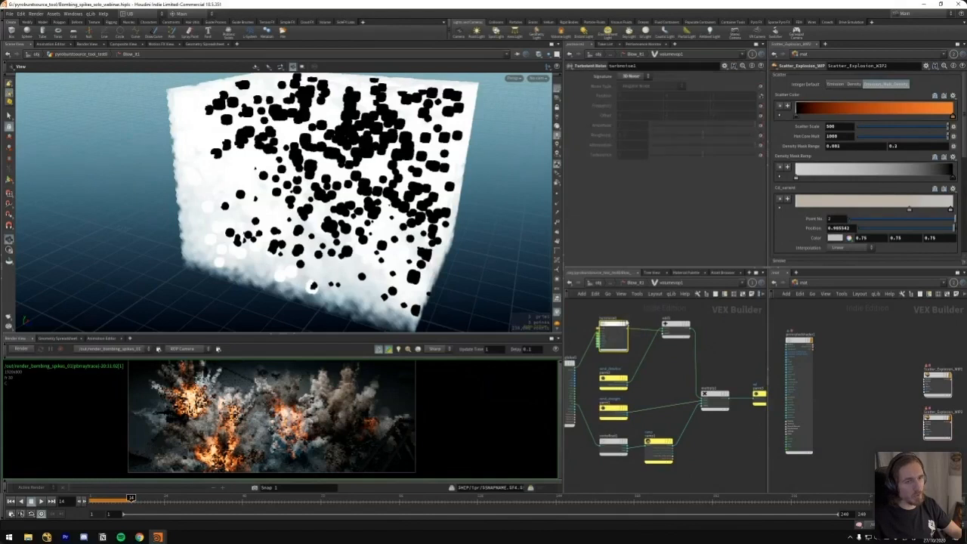
Return to the geometry network and open dopnet1 inside the pyrosolver5 node
key("u")
key("u")
middle_click_drag(674, 379, 628, 323)
middle_click_drag(637, 484, 618, 382)
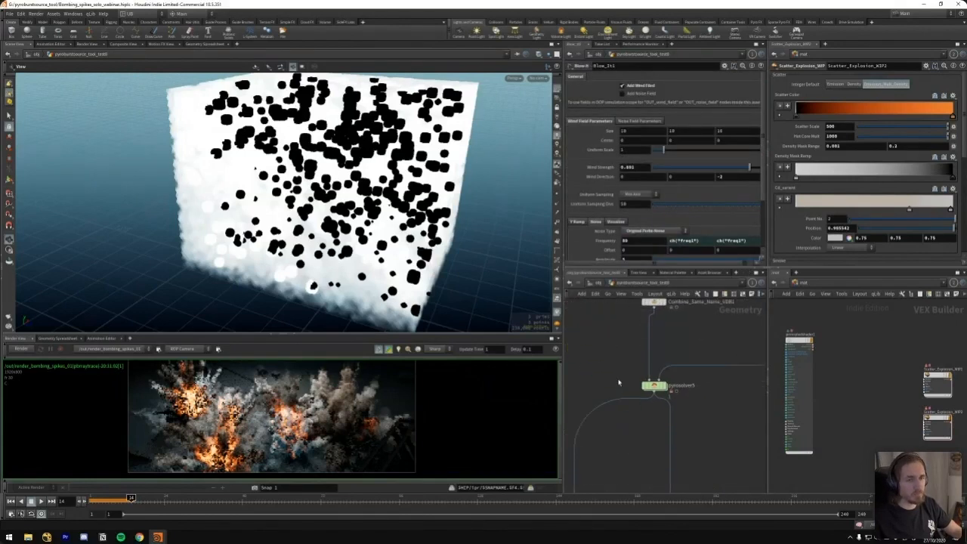
left_click(659, 387)
key("i")
middle_click_drag(690, 365, 613, 346)
left_click(674, 398)
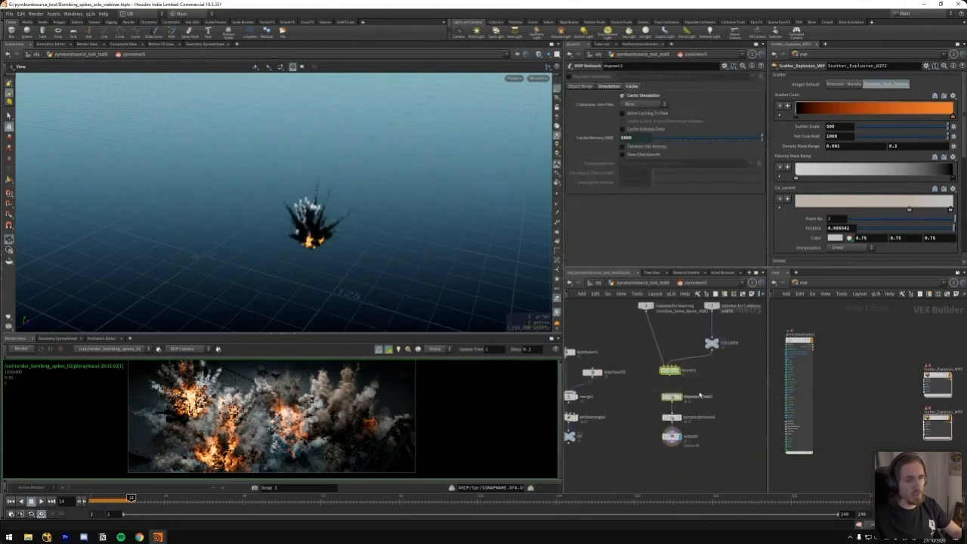
key("i")
Select the red gasturbulence5 node to check its control field settings
scroll(673, 361, "down", 3)
middle_click_drag(718, 383, 677, 374)
left_click(676, 342)
scroll(700, 354, "up", 3)
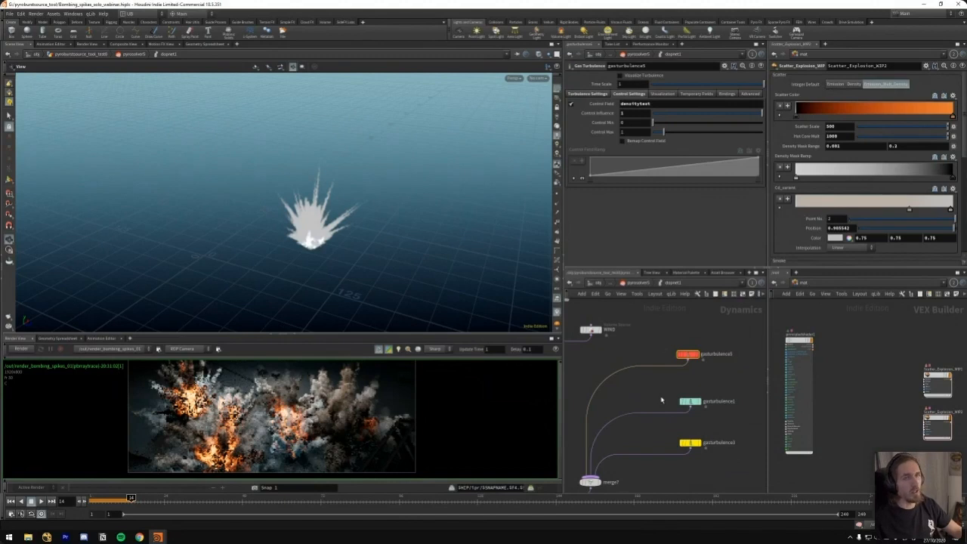
Select the densitymask volume source to examine its source path and its source and target fields
middle_click_drag(656, 308, 734, 405)
scroll(663, 332, "down", 2)
mouse_move(663, 332)
middle_mouse_down()
mouse_move(708, 399)
mouse_move(708, 368)
mouse_move(679, 333)
middle_mouse_up()
scroll(680, 350, "up", 1)
left_click(646, 339)
middle_click_drag(702, 419, 635, 324)
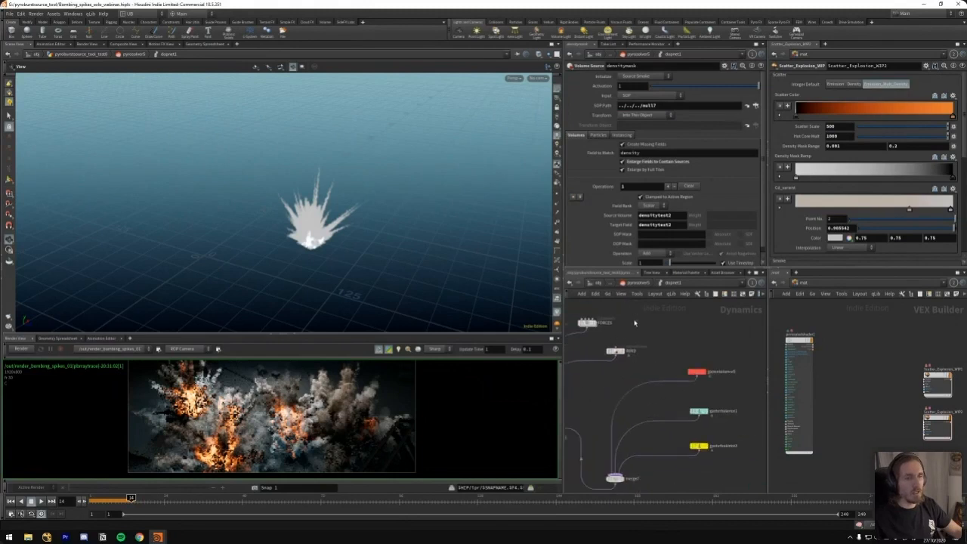
Select the red gas turbulence node and view the simulation in wireframe
left_click(695, 372)
key("shift+w")
right_click_drag(345, 224, 377, 226)
left_click_drag(378, 227, 355, 221)
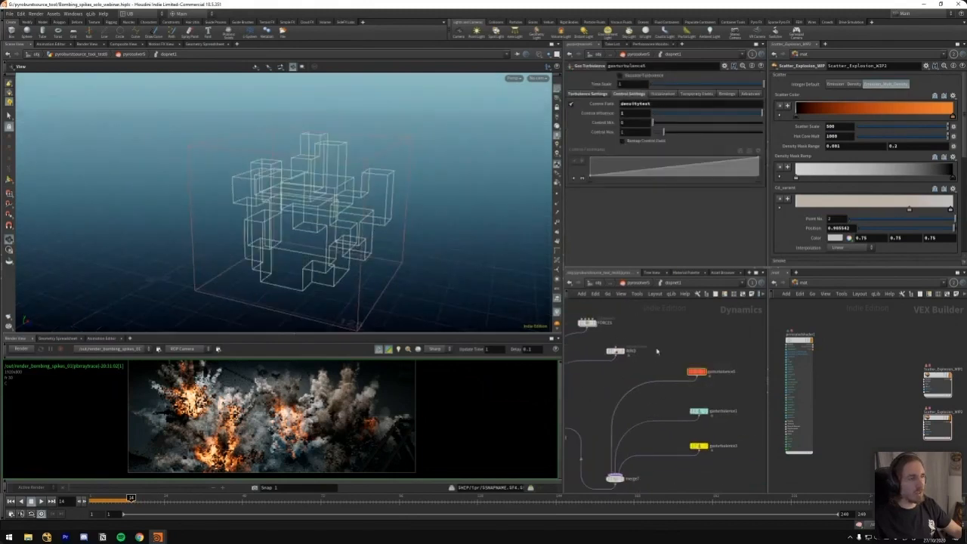
middle_click_drag(679, 365, 718, 342)
Disconnect merge7 from the merge node that collects FORCES and WIND, and wire gasturbulence1 directly into that merge
left_click(739, 387)
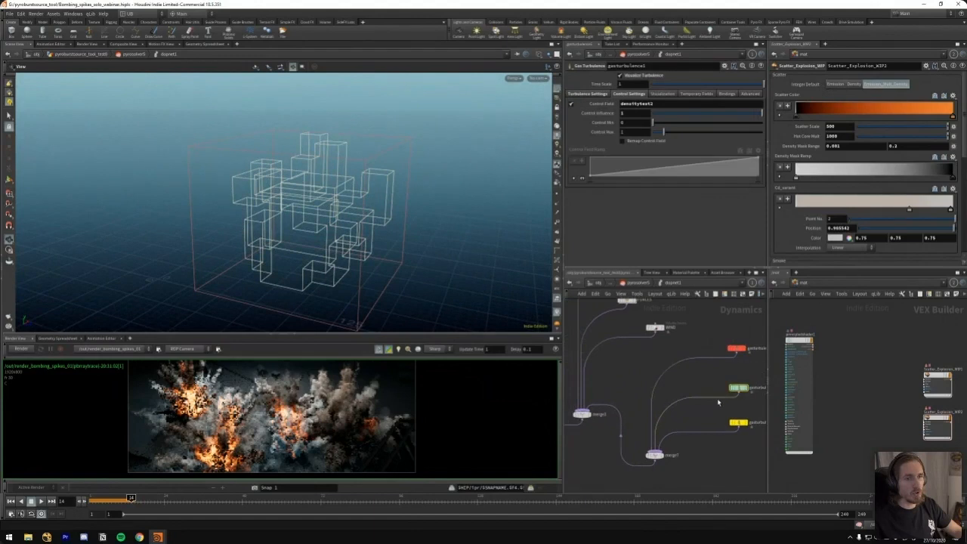
key("y")
left_click_drag(620, 388, 606, 422)
left_click_drag(739, 394, 584, 411)
middle_click_drag(745, 373, 695, 376)
left_click_drag(676, 372, 707, 406)
Compare the shaded and wireframe views of the explosion to inspect the visualized turbulence of gasturbulence1
mouse_move(354, 256)
left_mouse_down()
mouse_move(283, 218)
mouse_move(360, 259)
left_mouse_up()
key("shift+w")
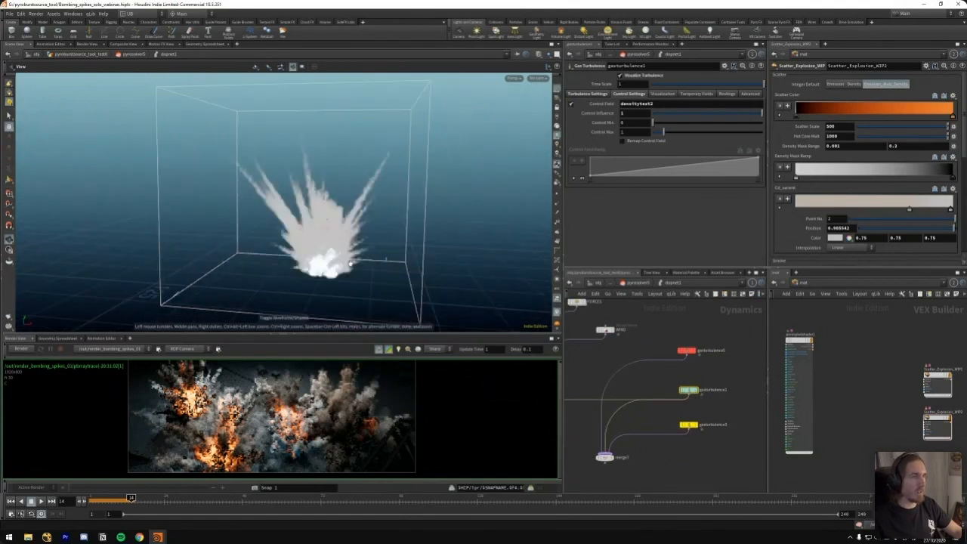
key("shift+w")
right_click_drag(316, 230, 356, 252)
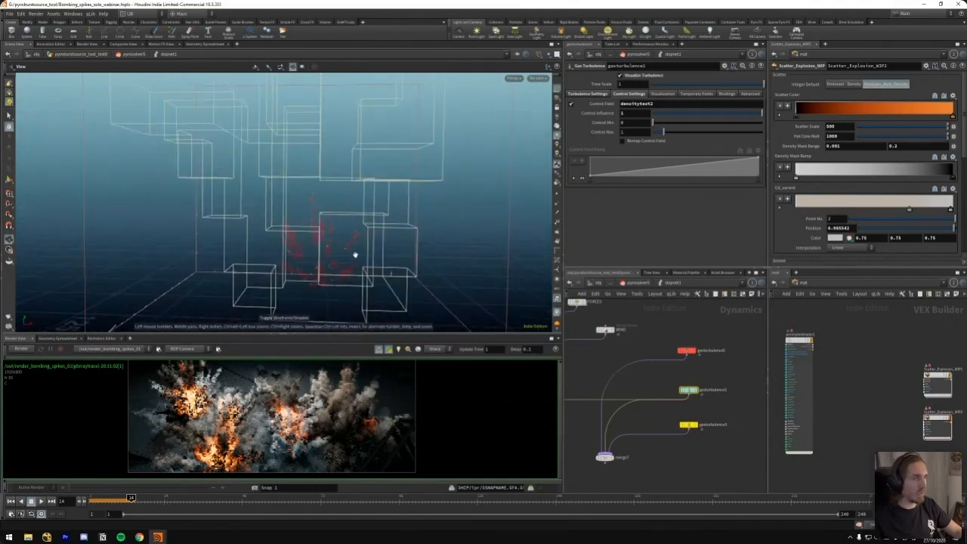
key("shift+w")
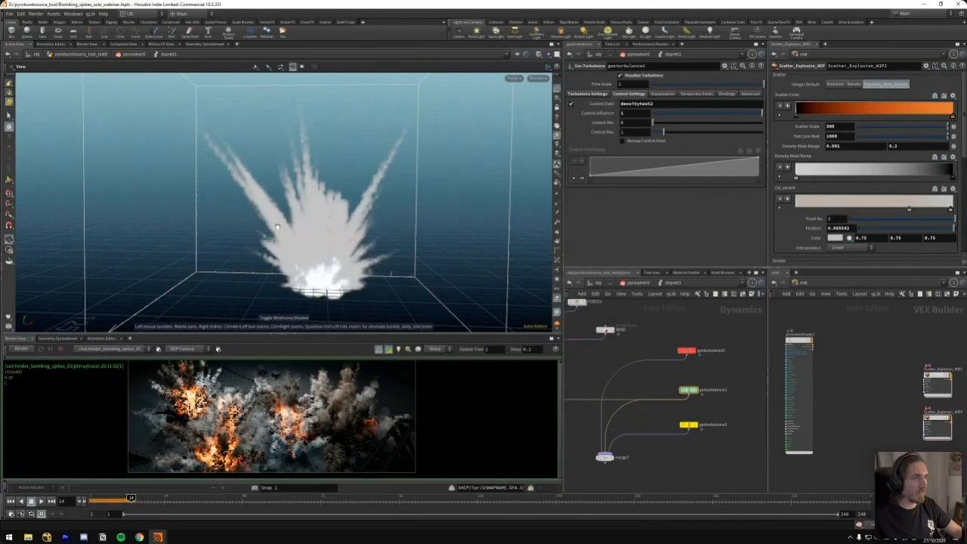
mouse_move(348, 218)
left_mouse_down()
mouse_move(257, 267)
mouse_move(345, 240)
mouse_move(389, 274)
mouse_move(371, 270)
mouse_move(334, 159)
left_mouse_up()
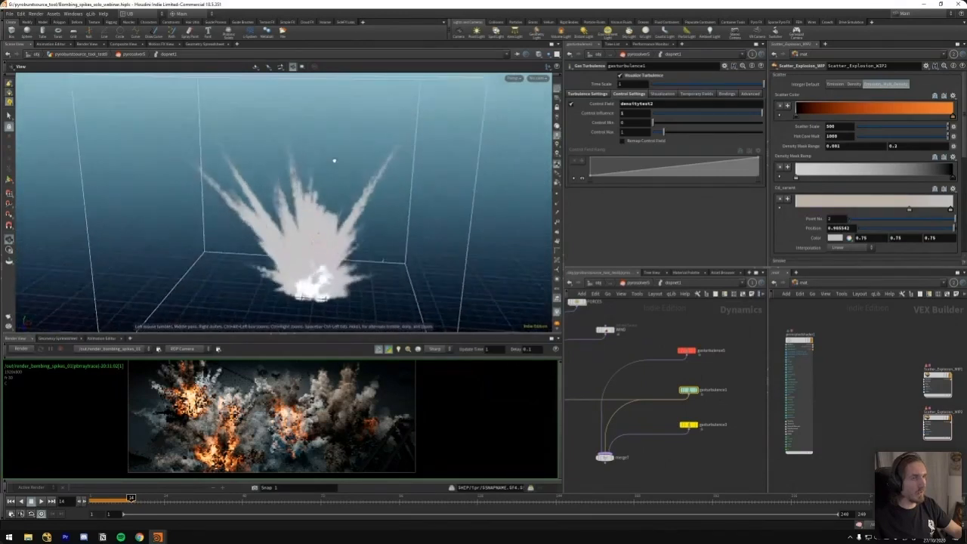
key("shift+w")
Return to the densitymask volume source and check the SOP path that feeds its mask field
middle_click_drag(625, 300, 675, 368)
middle_click_drag(624, 328, 684, 396)
left_click_drag(695, 305, 621, 330)
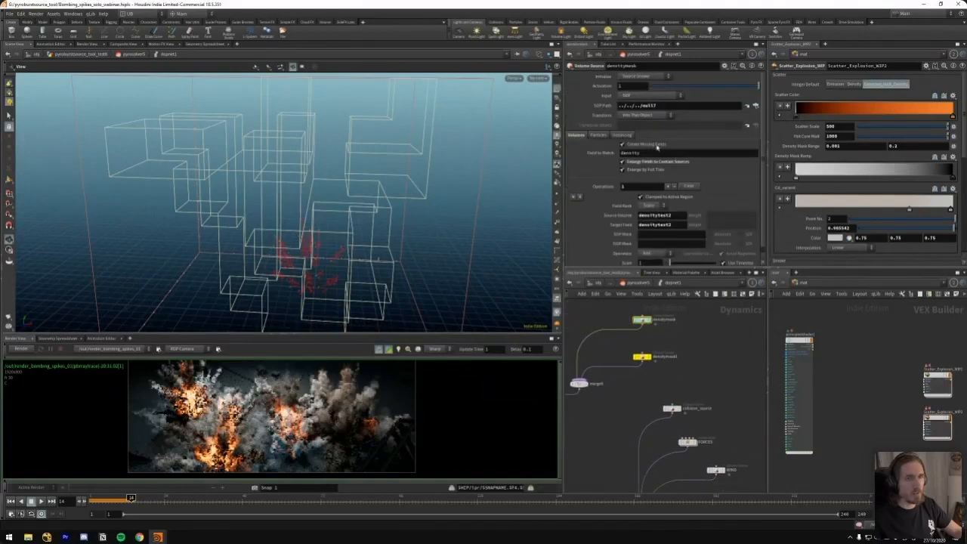
middle_click_drag(708, 462, 614, 299)
left_click(705, 367)
double_click(668, 108)
mouse_move(672, 331)
middle_mouse_down()
mouse_move(678, 362)
mouse_move(764, 482)
mouse_move(680, 340)
middle_mouse_up()
left_click(642, 322)
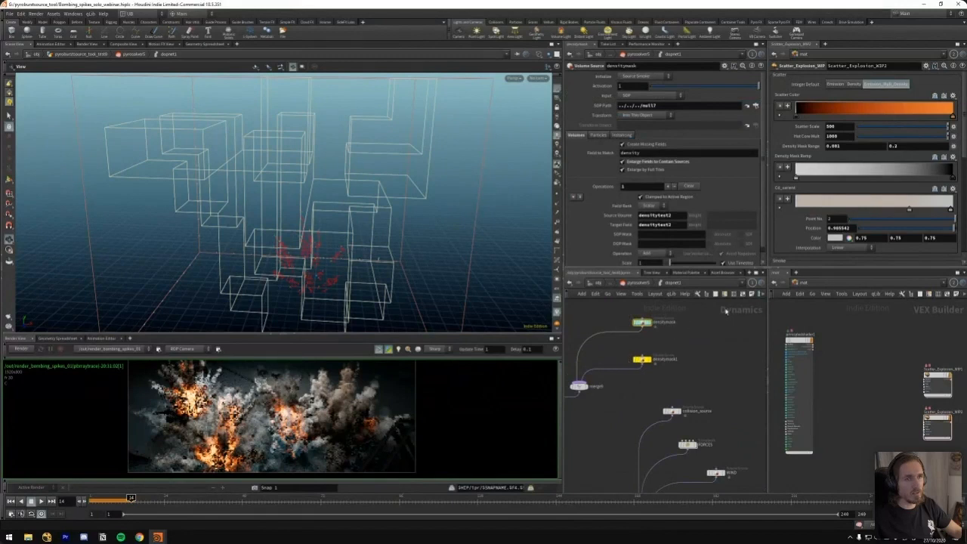
Go up to the geometry network and display the null7 mask source in shaded view
key("u")
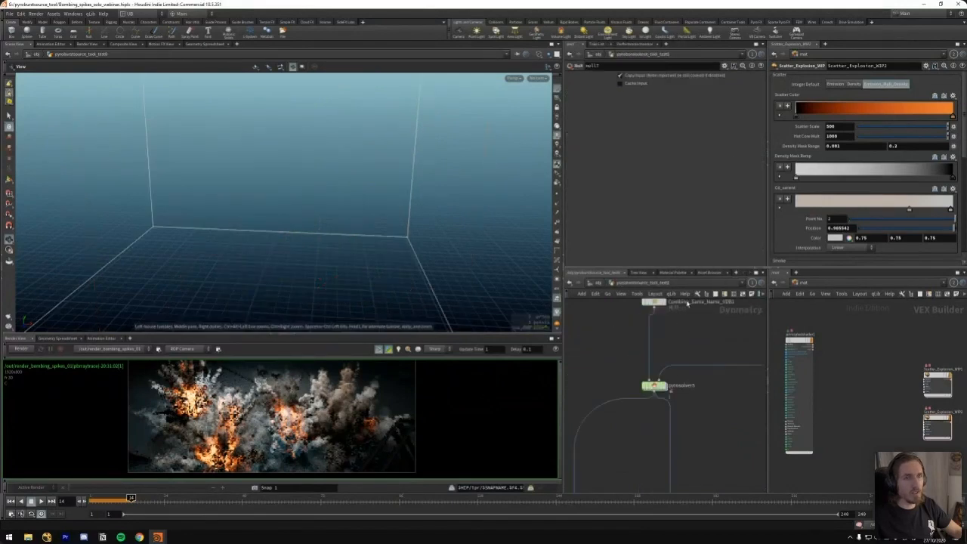
scroll(672, 389, "down", 6)
middle_click_drag(647, 370, 617, 456)
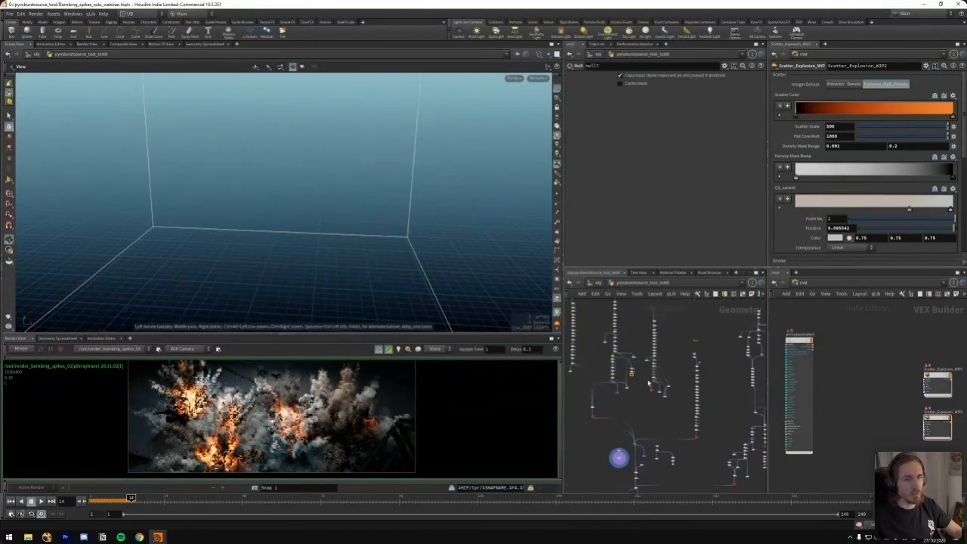
scroll(638, 372, "up", 3)
key("r")
left_click(622, 377)
middle_click_drag(629, 317, 688, 345)
key("shift+w")
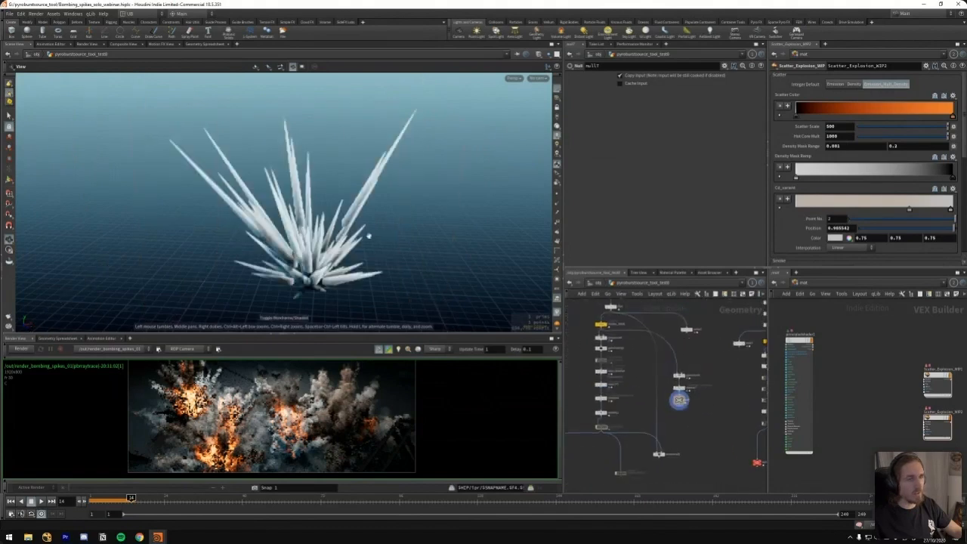
Advance the timeline to frame 24 to review how the spikes of the null7 mask source change over time
left_click_drag(297, 255, 308, 243)
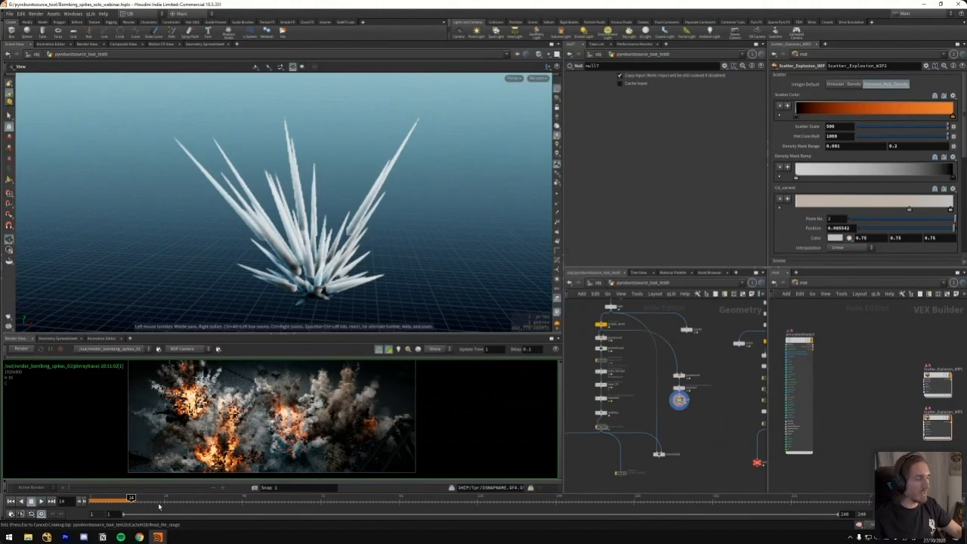
left_click_drag(155, 504, 164, 501)
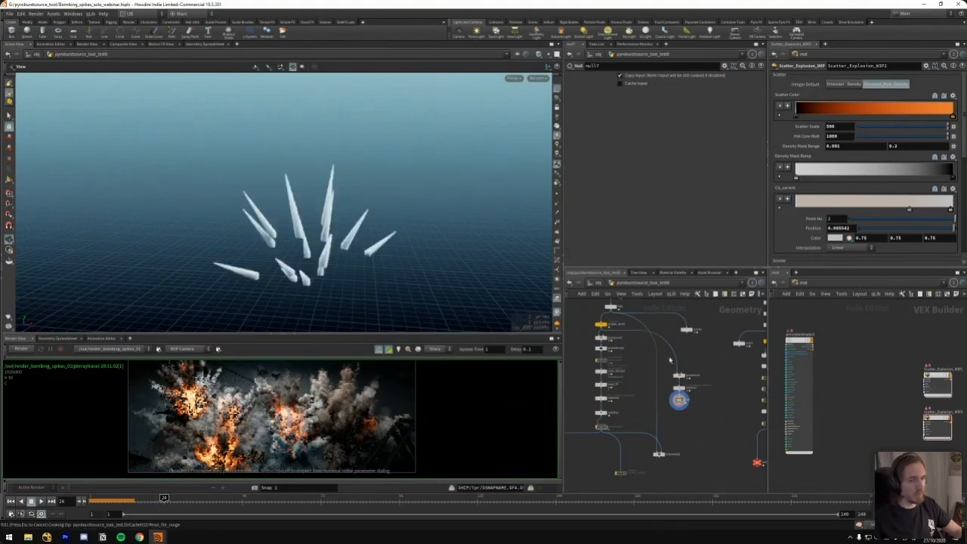
Rewind to frame 1 and go inside pyrosolver5 and its dopnet1 network
middle_click_drag(680, 414, 646, 322)
middle_click_drag(681, 458, 629, 355)
middle_click_drag(704, 429, 660, 346)
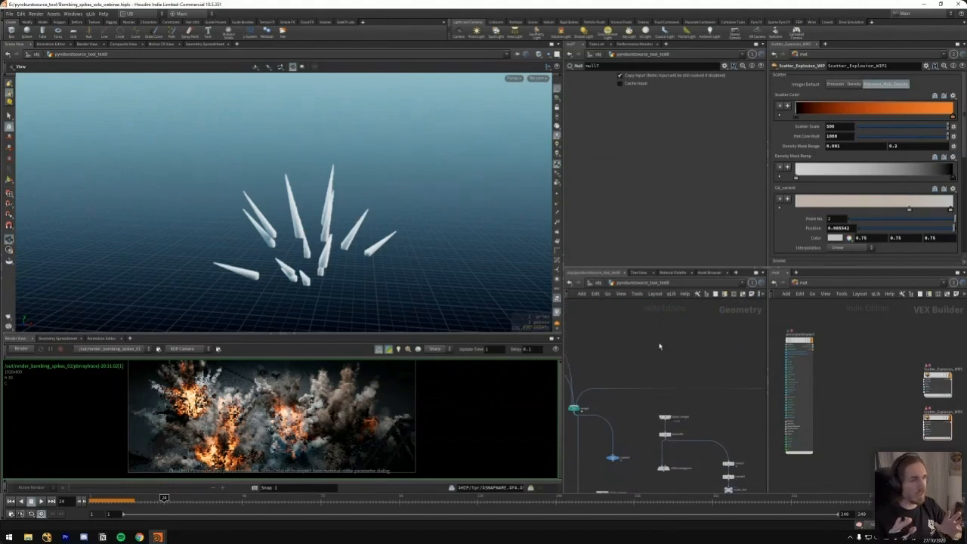
middle_click_drag(650, 461, 685, 362)
mouse_move(658, 429)
middle_mouse_down()
mouse_move(659, 374)
mouse_move(638, 390)
middle_mouse_up()
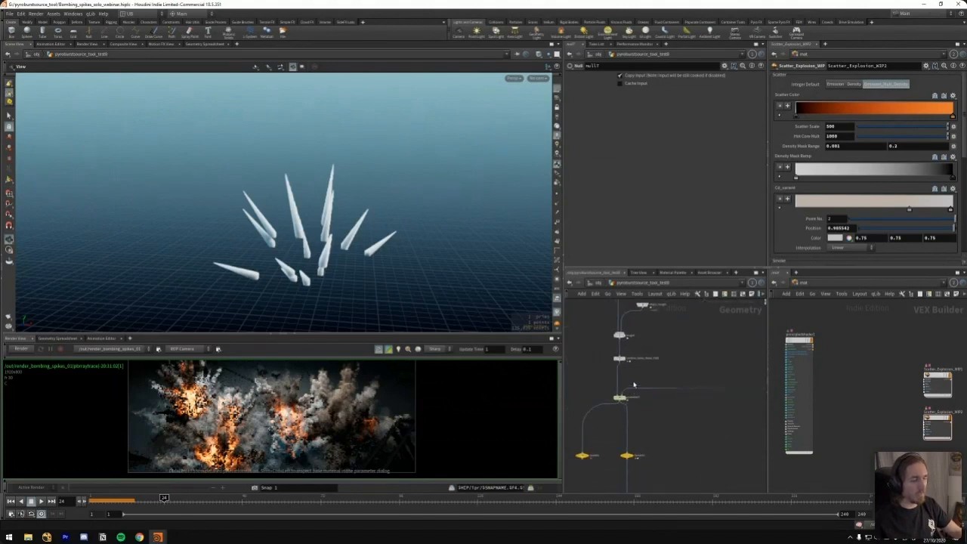
key("ctrl+Up")
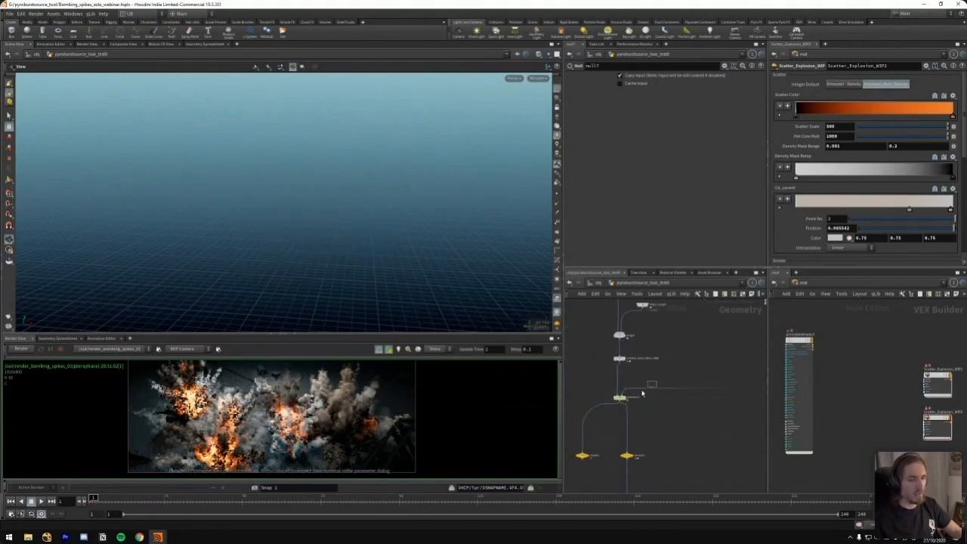
key("i")
left_click(663, 372)
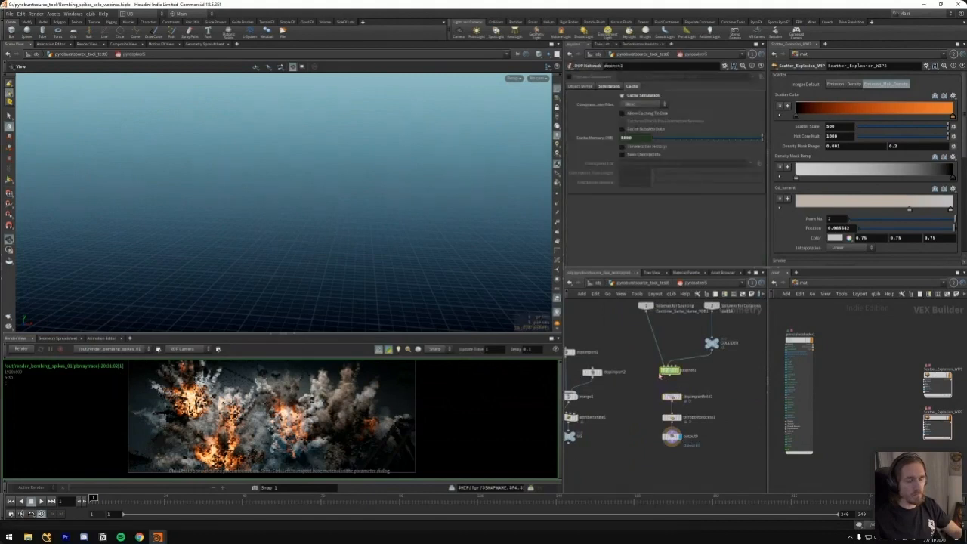
key("i")
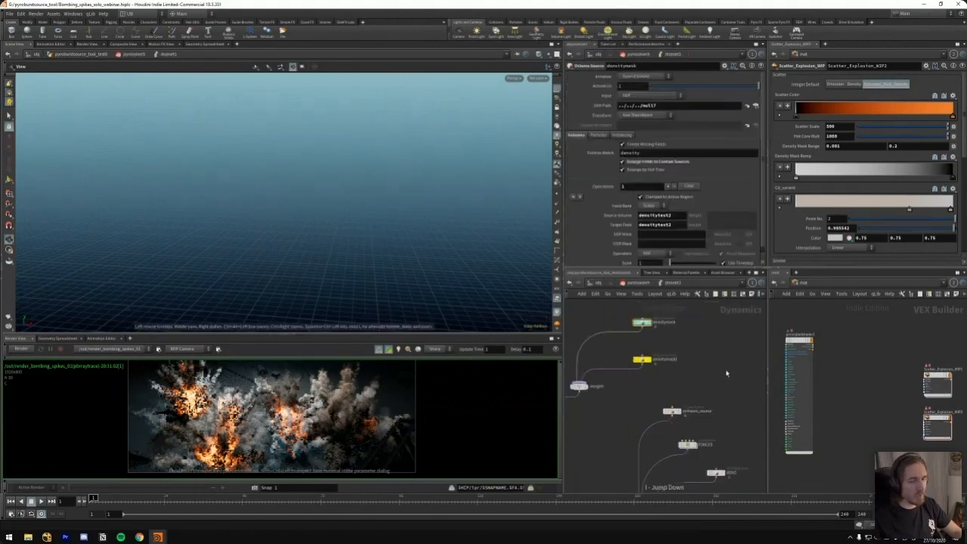
Compare the Control Settings of the gas turbulence nodes, checking each control field and its control influence
middle_click_drag(722, 393, 633, 284)
left_click(680, 366)
middle_click_drag(702, 383, 710, 374)
left_click_drag(733, 379, 690, 402)
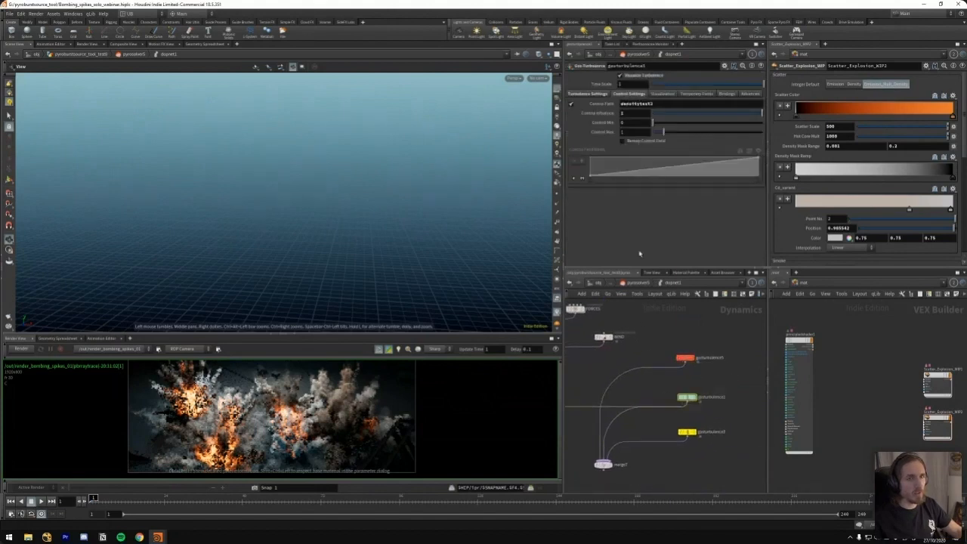
left_click_drag(632, 114, 606, 119)
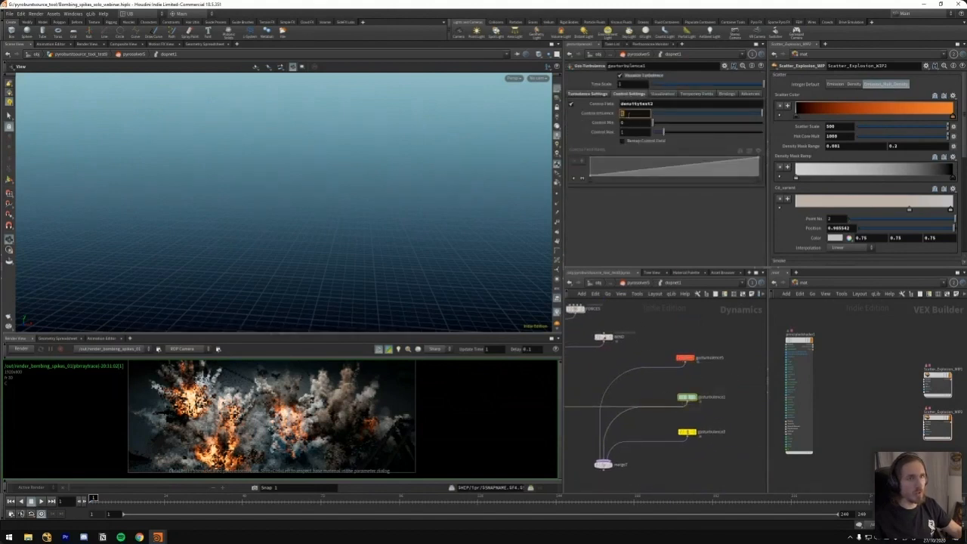
left_click_drag(710, 343, 679, 366)
left_click_drag(708, 417, 675, 451)
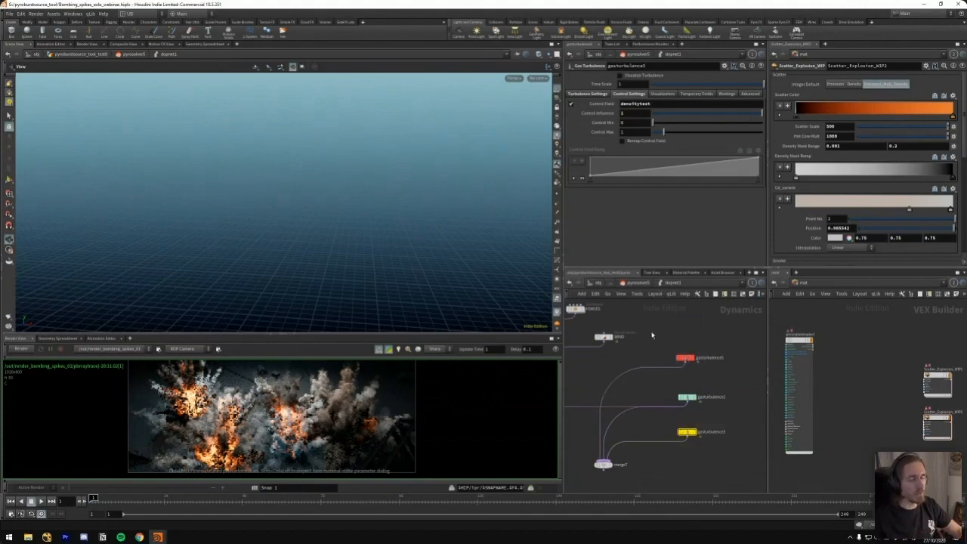
Select the densitymask volume source and check its SOP path and source and target fields
middle_click_drag(654, 338, 715, 346)
scroll(716, 346, "down", 3)
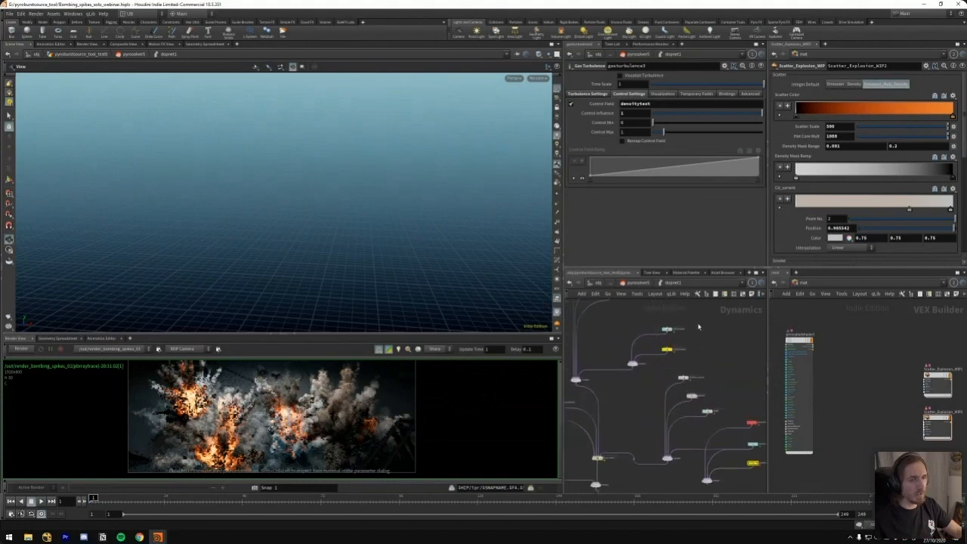
left_click(666, 329)
left_click_drag(660, 217, 637, 217)
middle_click_drag(743, 365, 691, 337)
scroll(714, 389, "down", 3)
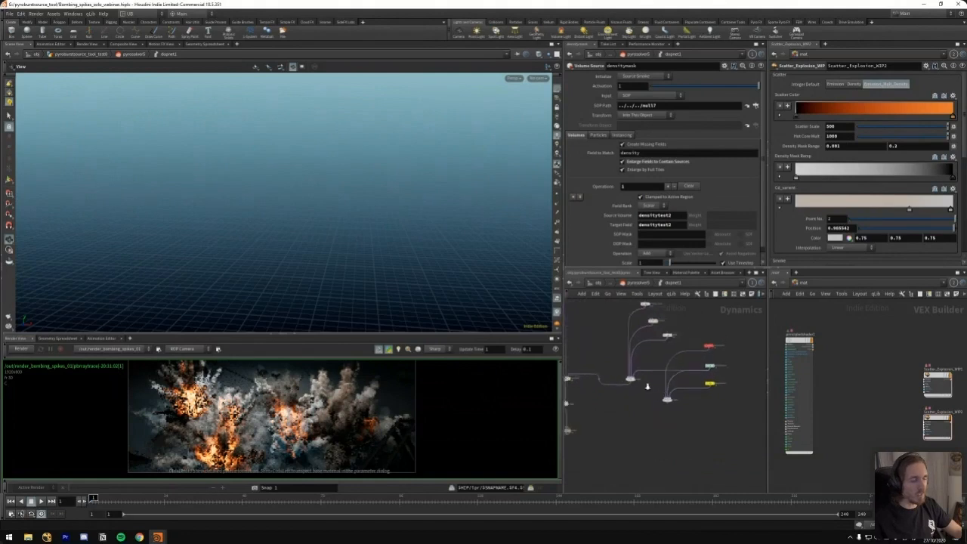
Replace the direct gasturbulence1 connection by wiring merge7 back into the merge that collects FORCES and WIND
key("u")
key("i")
scroll(657, 384, "up", 3)
key("y")
left_click_drag(663, 347, 649, 384)
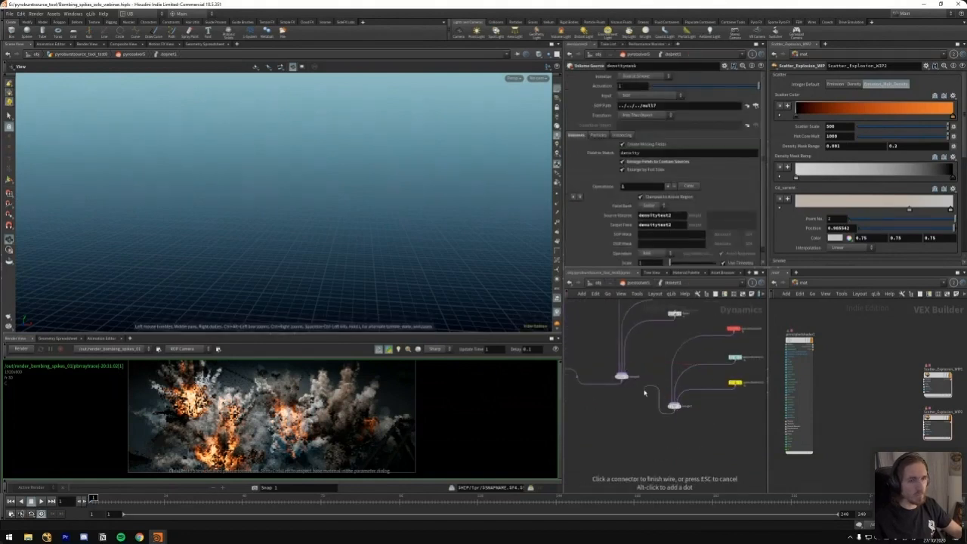
scroll(675, 402, "down", 4)
middle_click_drag(659, 366, 675, 434)
middle_click_drag(657, 386, 659, 327)
scroll(678, 382, "up", 3)
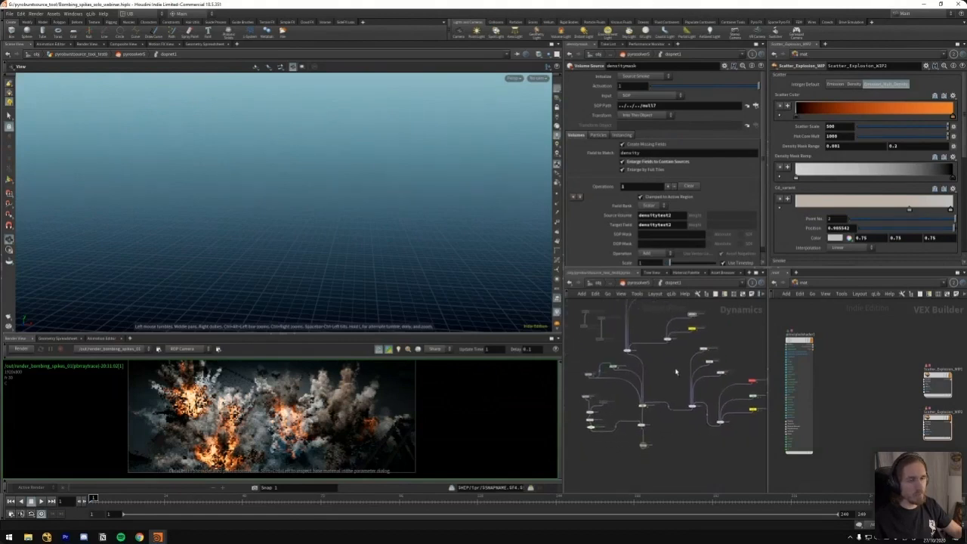
Select the collision_source node and examine how it, FORCES and WIND feed into the solver network
double_click(646, 373)
key("u")
middle_click_drag(650, 325, 667, 363)
scroll(668, 363, "up", 3)
middle_click_drag(697, 436, 689, 371)
double_click(663, 391)
key("u")
left_click(641, 342)
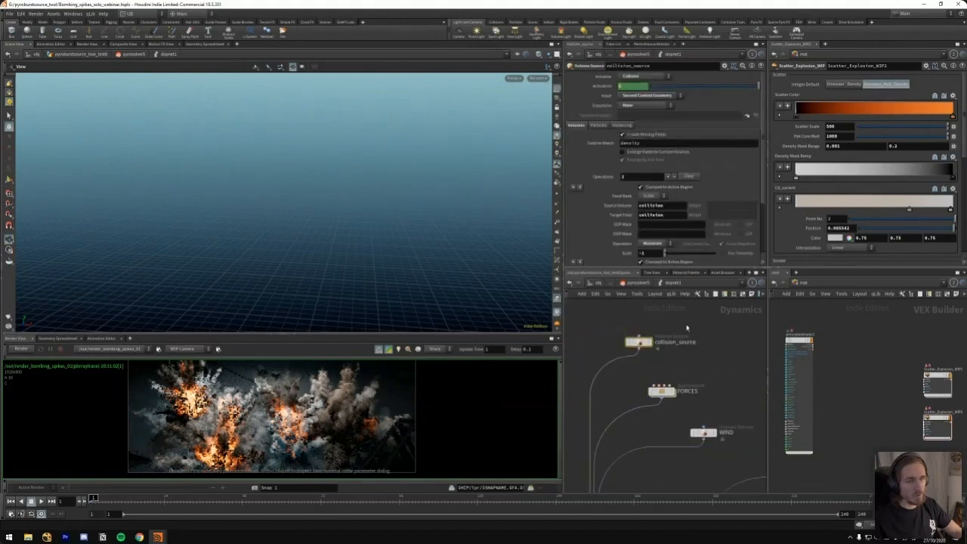
scroll(662, 359, "down", 3)
middle_click_drag(648, 365, 752, 320)
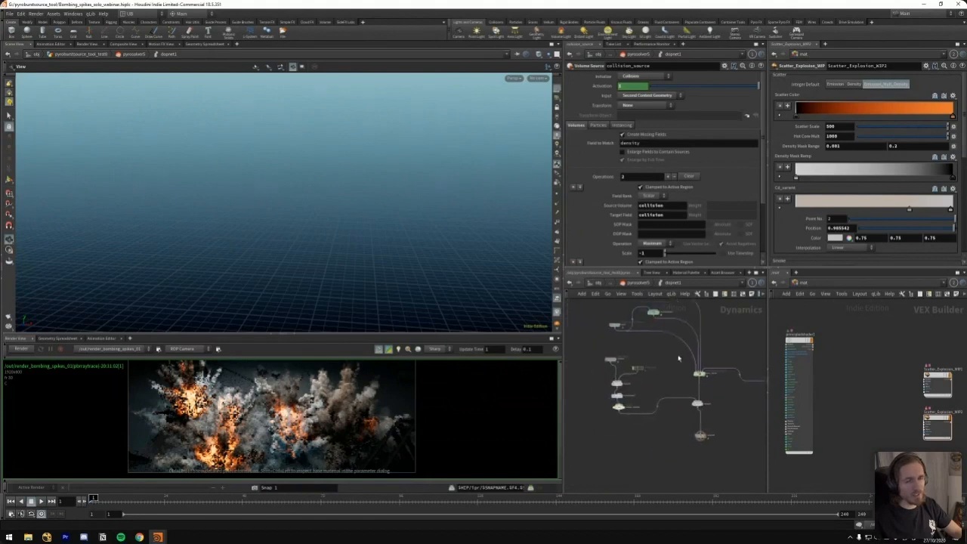
scroll(655, 353, "up", 5)
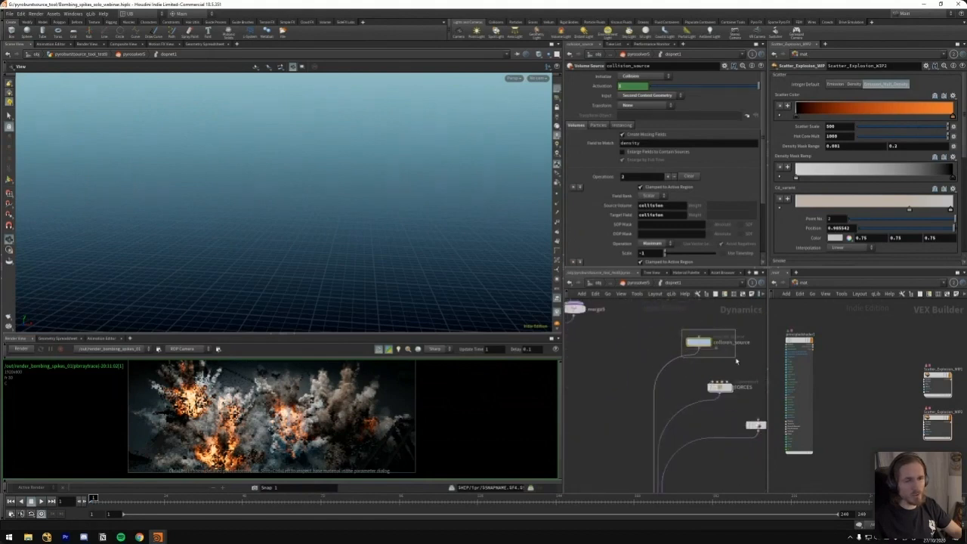
middle_click_drag(656, 353, 718, 349)
scroll(642, 359, "down", 4)
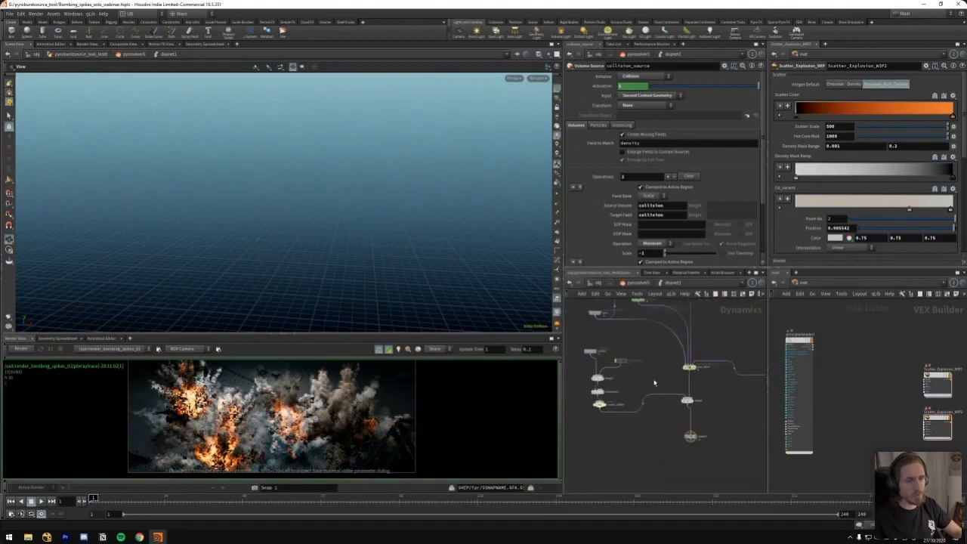
Go up to the geometry network, display the cached simulation below pyrosolver5 and scrub it to frame 42
key("u")
scroll(652, 421, "up", 3)
mouse_move(597, 364)
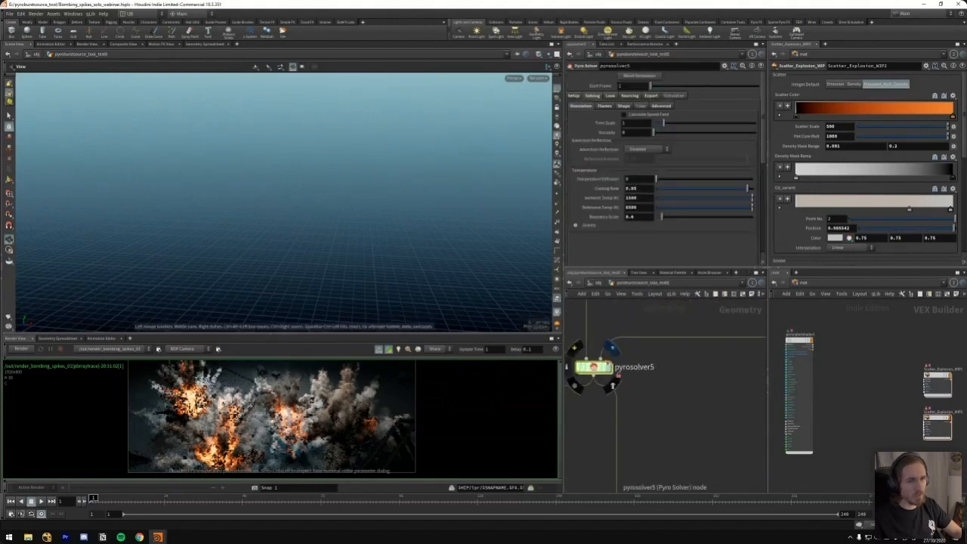
key("h")
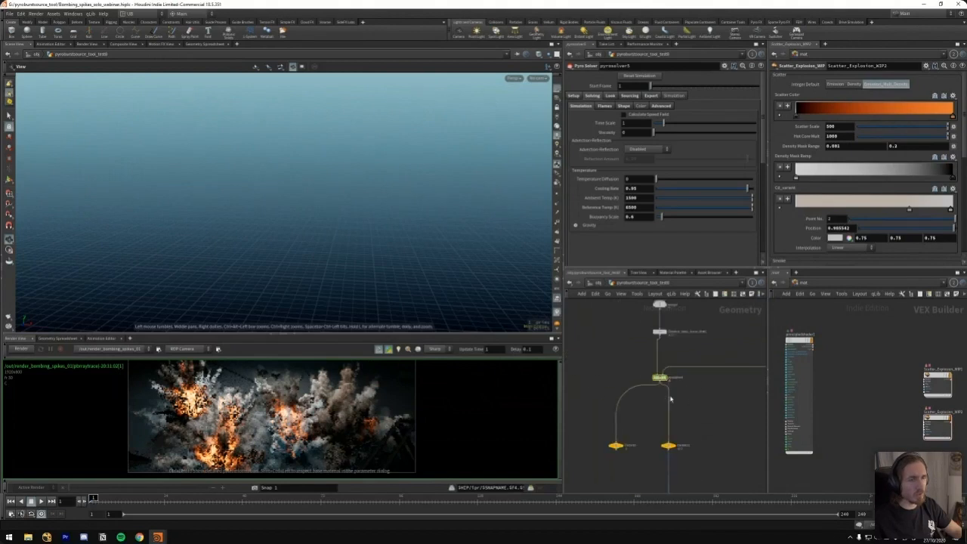
left_click_drag(684, 364, 685, 366)
key("r")
left_click_drag(99, 502, 177, 503)
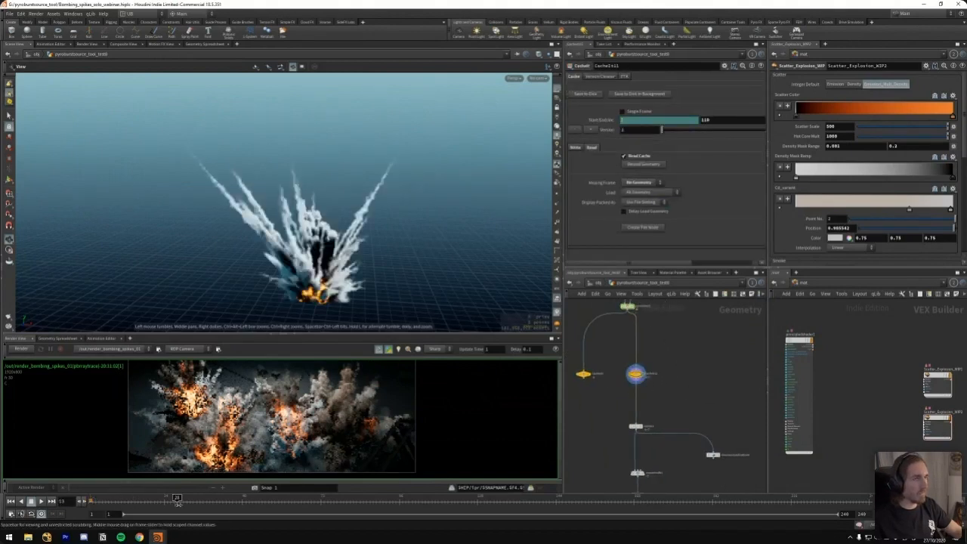
left_click(223, 508)
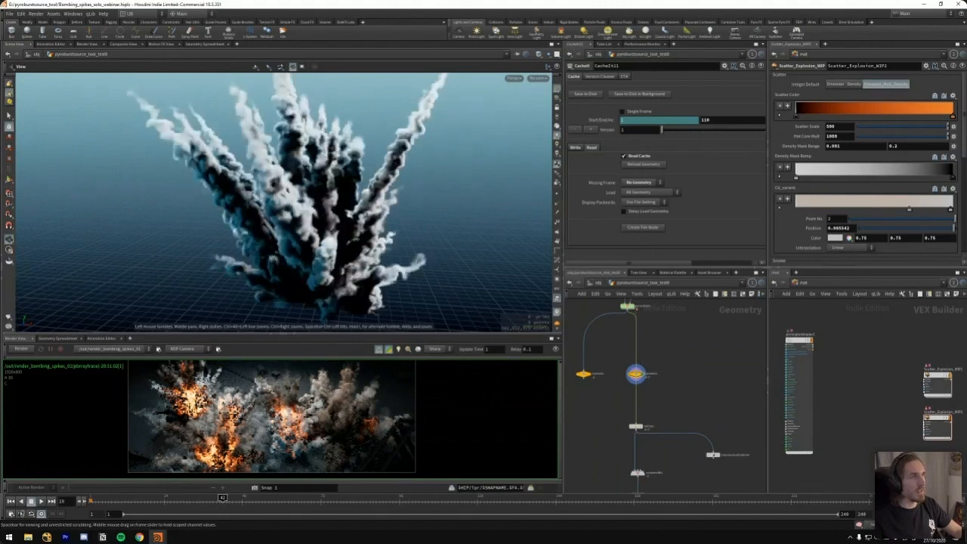
Examine the turbulent smoke trails of the cached explosion from several angles and distances around frame 46
scroll(366, 213, "down", 2)
left_click_drag(364, 212, 268, 213)
scroll(345, 130, "up", 2)
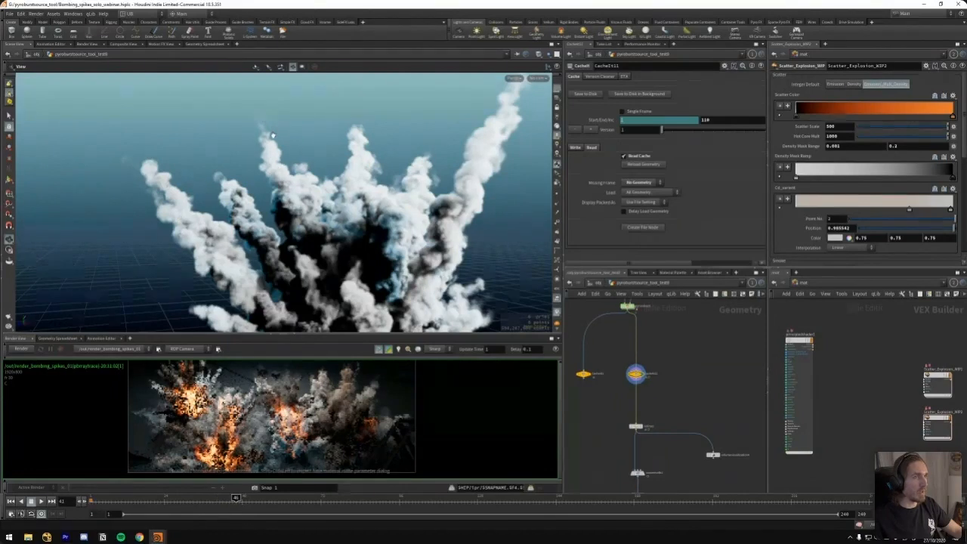
middle_click_drag(351, 222, 305, 192)
right_click_drag(306, 192, 253, 155)
Display the orange null of another explosion branch and go to frame 14
middle_click_drag(690, 317, 683, 410)
scroll(682, 411, "down", 4)
middle_click_drag(671, 311, 663, 373)
left_click(687, 334)
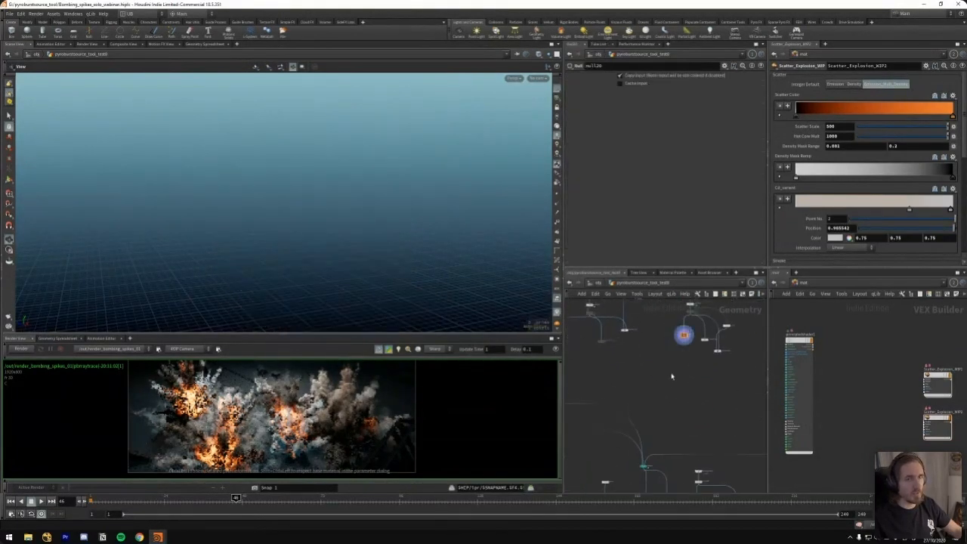
left_click(136, 498)
left_click_drag(137, 498, 132, 498)
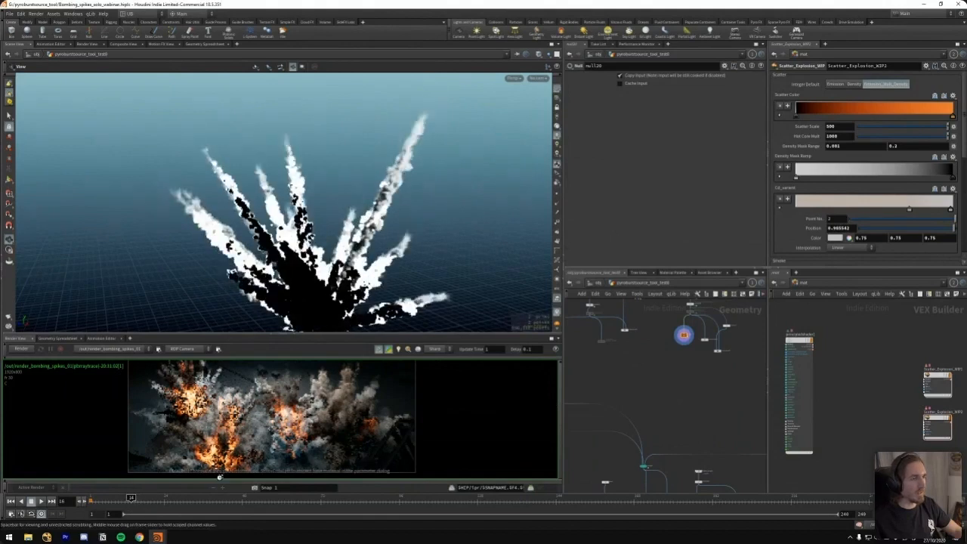
Select pointvelocity9 in the source branch and inspect its Curl Noise settings
scroll(661, 385, "down", 4)
middle_click_drag(664, 407, 665, 373)
scroll(652, 321, "up", 4)
scroll(663, 375, "up", 6)
left_click_drag(671, 376, 614, 386)
middle_click_drag(659, 370, 677, 361)
left_click_drag(687, 360, 602, 376)
key("b")
key("b")
Follow the velocity branch down to the volume trail node and inspect its trail settings
key("b")
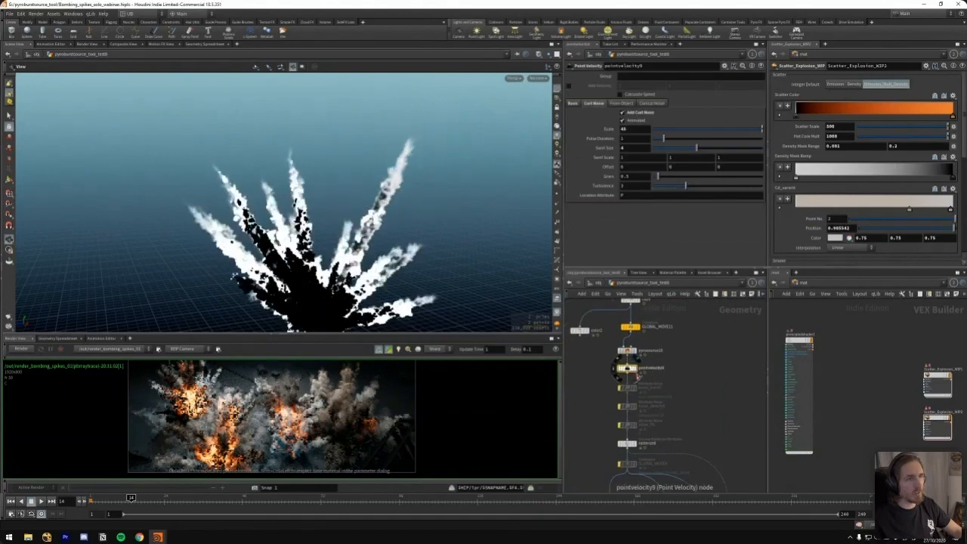
middle_click_drag(684, 401, 682, 317)
middle_click_drag(712, 389, 690, 350)
left_click_drag(716, 432, 665, 467)
key("r")
middle_click_drag(670, 346, 671, 388)
key("b")
left_click_drag(656, 356, 592, 367)
middle_click_drag(700, 416, 695, 352)
left_click(601, 404)
Return to the pyrosolver5 branch and display its cached simulation again
scroll(610, 463, "down", 4)
middle_click_drag(642, 489, 667, 386)
scroll(695, 370, "down", 4)
middle_click_drag(672, 475, 656, 378)
scroll(656, 378, "up", 3)
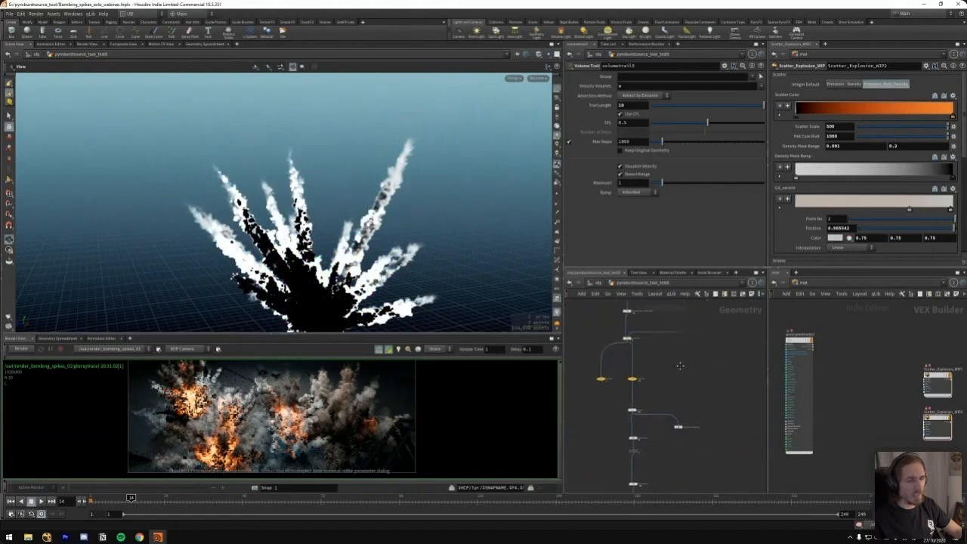
scroll(673, 374, "up", 2)
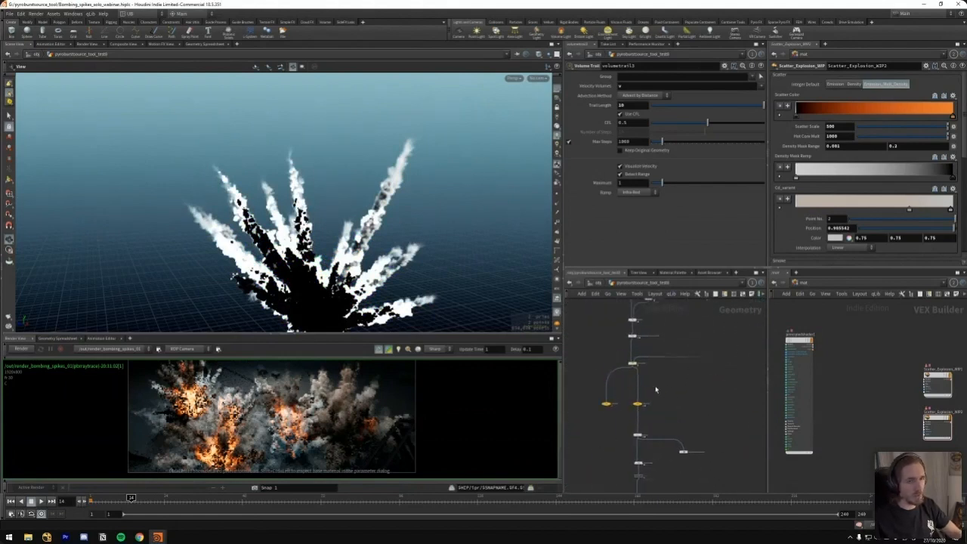
scroll(605, 353, "up", 3)
left_click_drag(619, 339, 666, 379)
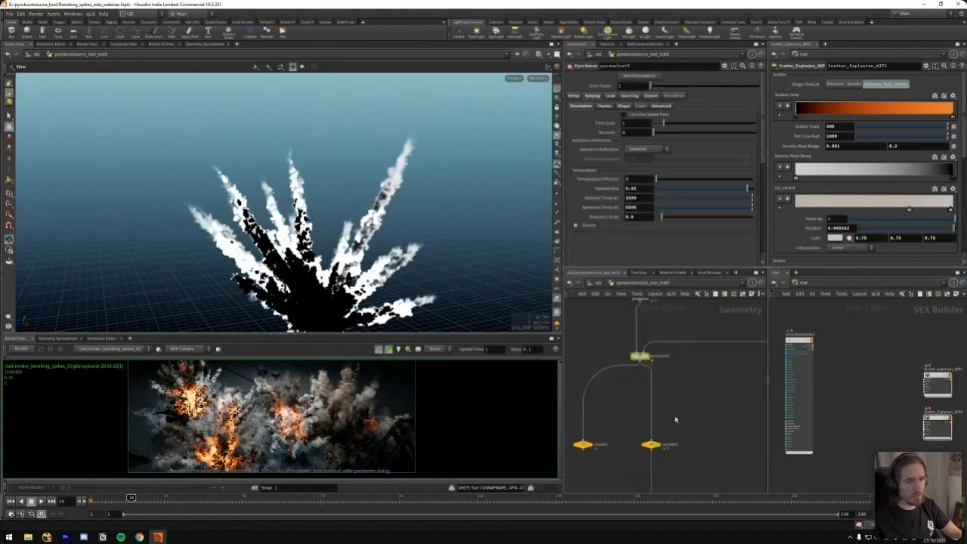
middle_click_drag(666, 453, 661, 357)
left_click_drag(688, 332, 627, 370)
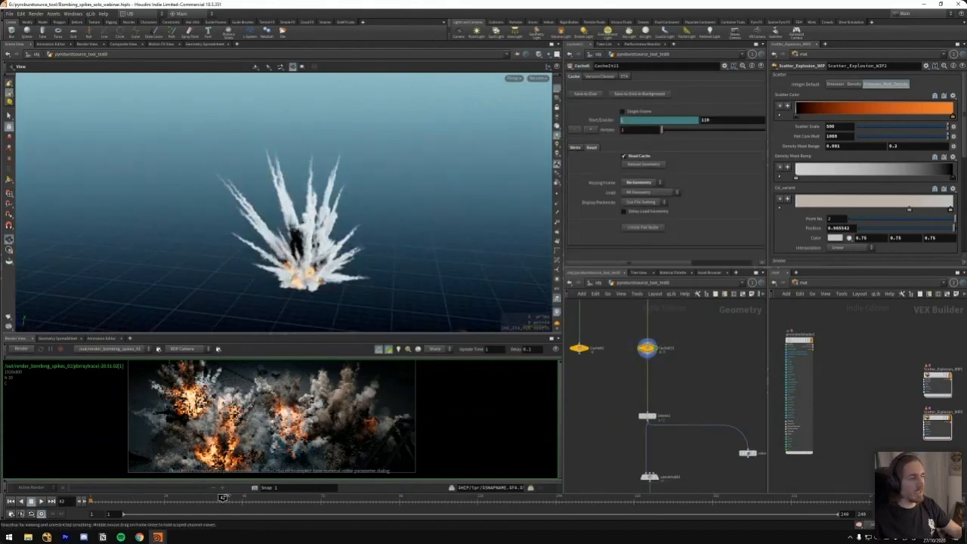
Scrub the cached explosion forward to frame 50 and examine its overall shape
left_click(223, 497)
left_click_drag(291, 231, 248, 264)
scroll(287, 224, "down", 5)
left_click_drag(332, 170, 315, 271)
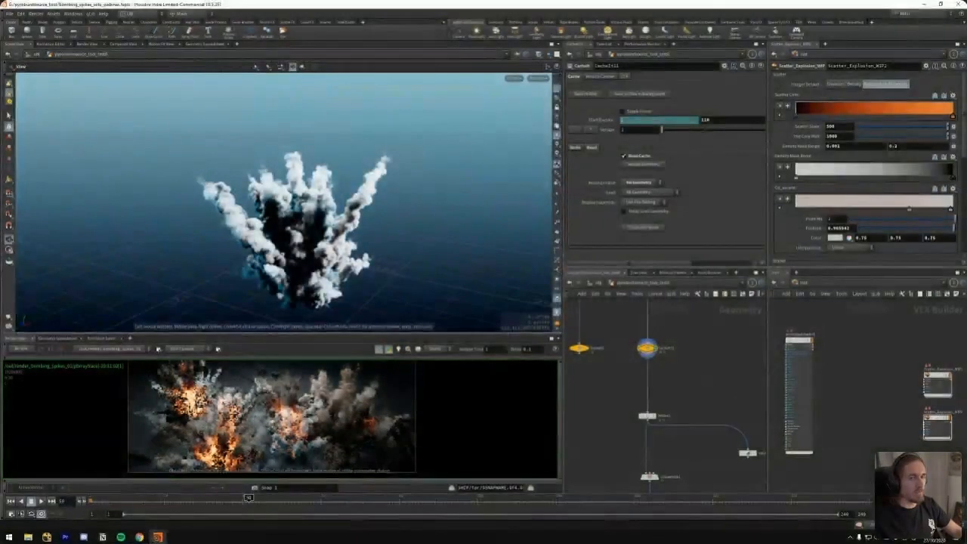
Capture the explosion view in Snip & Sketch and draw red pen strokes rising above the smoke and along its sides
left_click(957, 538)
left_click(863, 172)
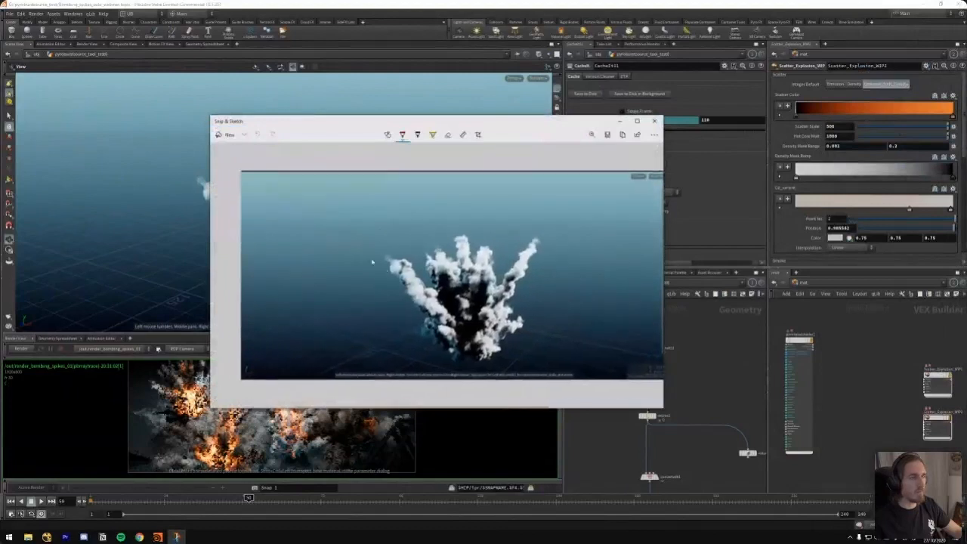
mouse_move(416, 226)
left_mouse_down()
mouse_move(416, 263)
mouse_move(443, 233)
mouse_move(444, 175)
left_mouse_up()
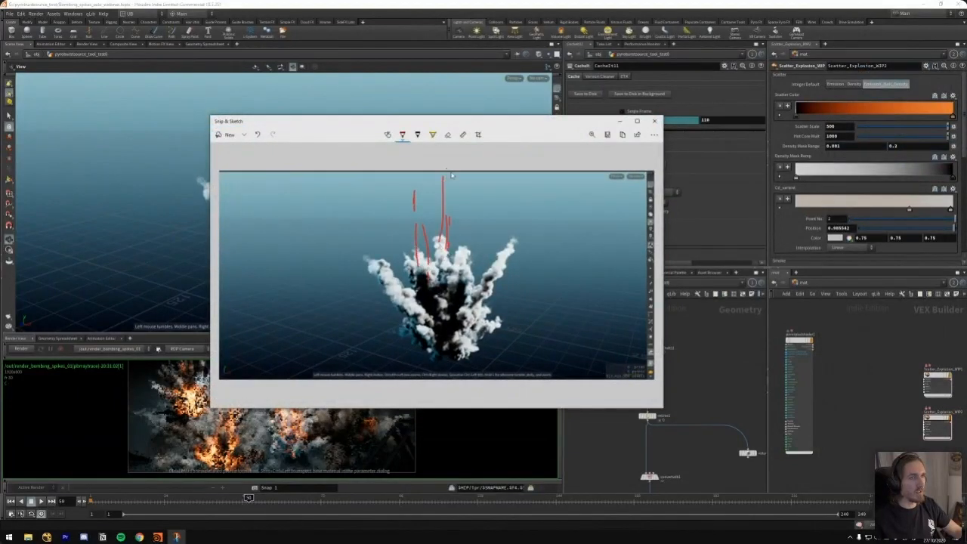
mouse_move(462, 255)
left_mouse_down()
mouse_move(487, 158)
mouse_move(474, 316)
left_mouse_up()
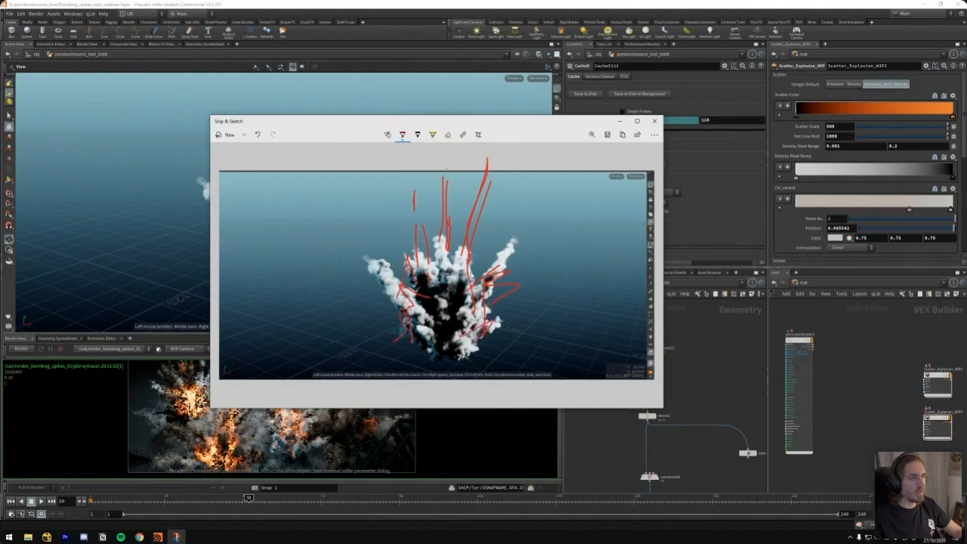
left_click_drag(446, 217, 433, 149)
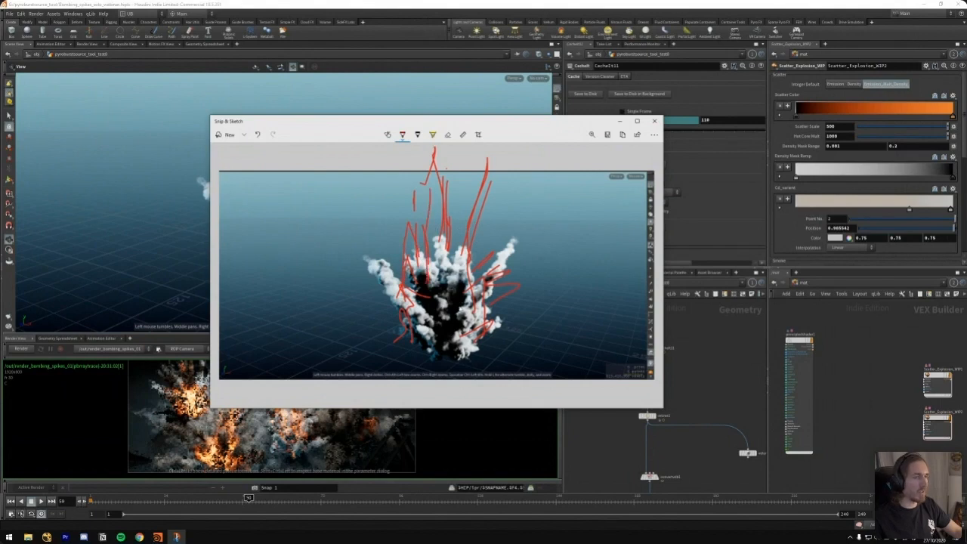
Undo all the red pen strokes drawn over the captured explosion
left_click_drag(387, 276, 365, 259)
key("ctrl+z")
key("ctrl+z")
key("ctrl+z")
key("ctrl+z")
key("ctrl+z")
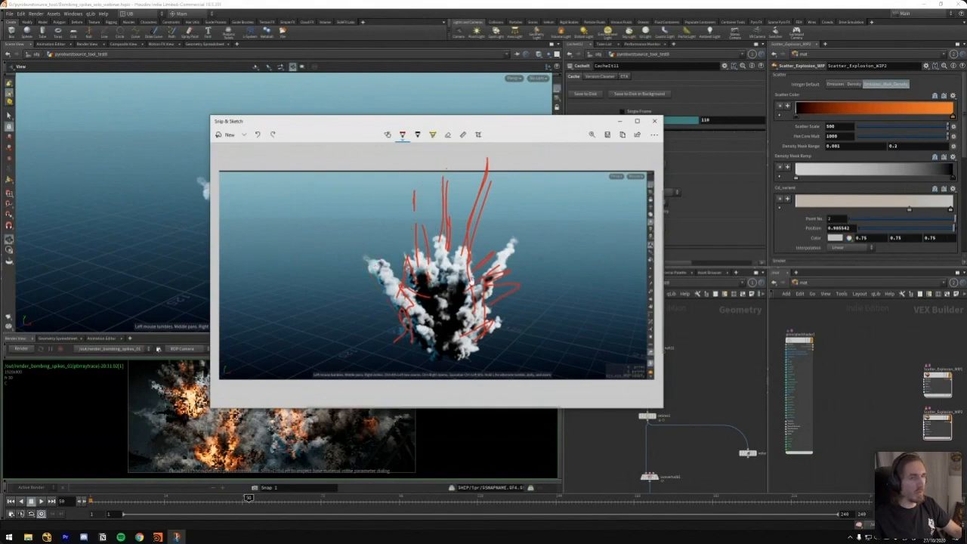
key("ctrl+z")
key("ctrl+z")
key("ctrl+z")
key("ctrl+z")
key("ctrl+z")
key("ctrl+z")
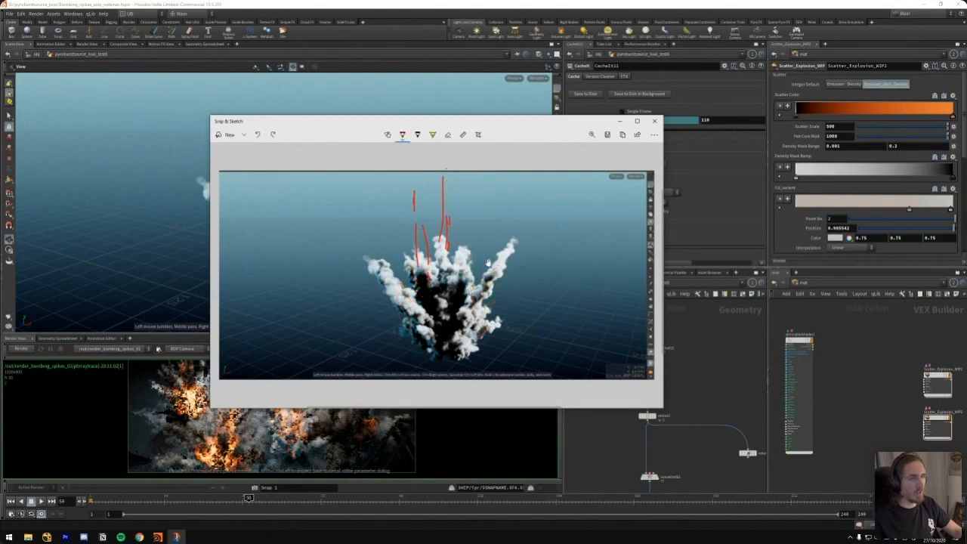
key("ctrl+z")
Sketch a flat line across the smoke's top, side outlines and tall spikes above it in red, and close Snip & Sketch
left_click_drag(535, 238, 420, 244)
left_click_drag(376, 346, 375, 344)
left_click_drag(391, 342, 497, 350)
key("ctrl+z")
key("ctrl+z")
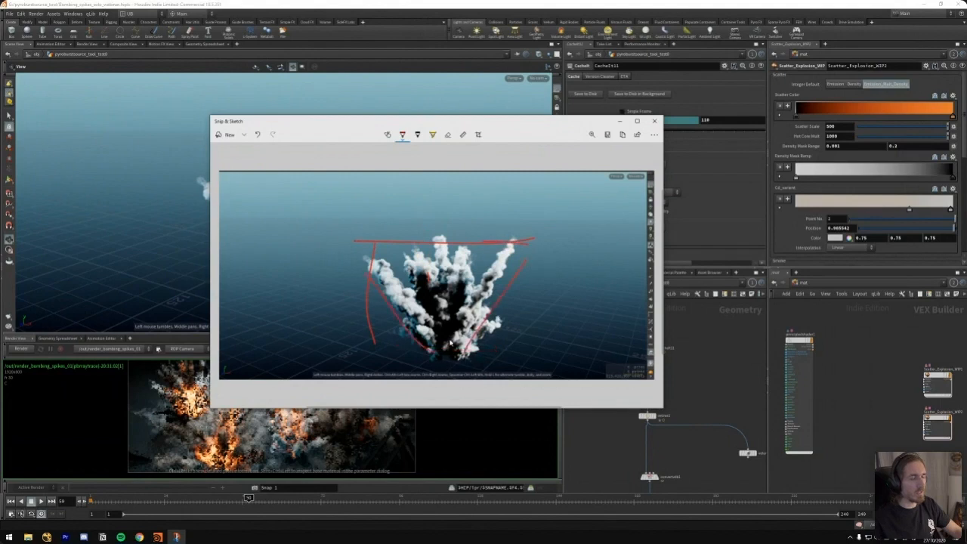
mouse_move(399, 242)
left_mouse_down()
mouse_move(390, 187)
mouse_move(408, 242)
left_mouse_up()
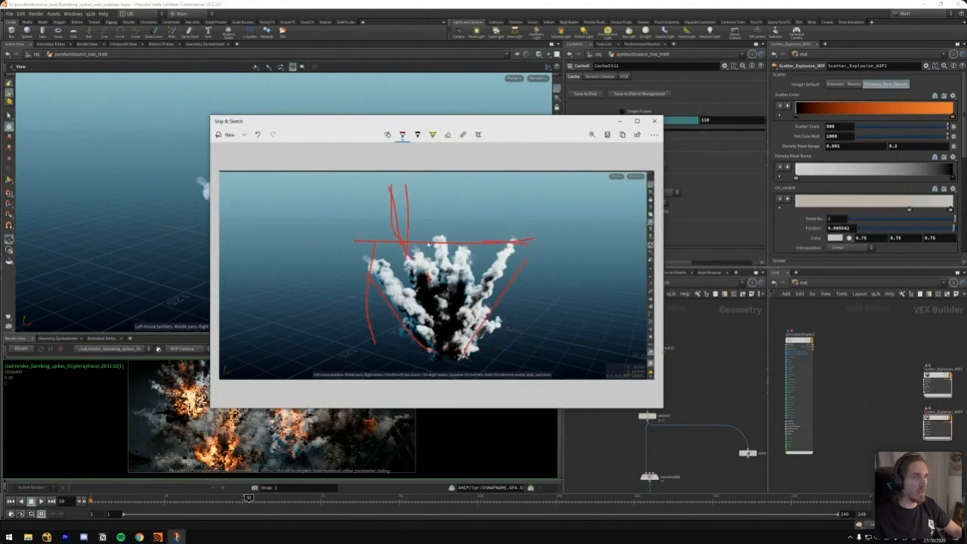
left_click_drag(464, 225, 482, 241)
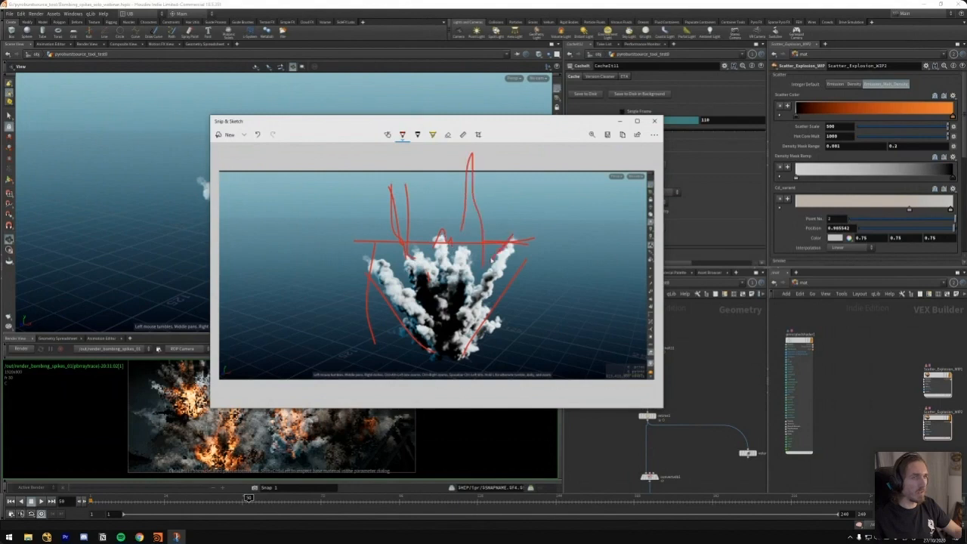
left_click_drag(400, 278, 402, 303)
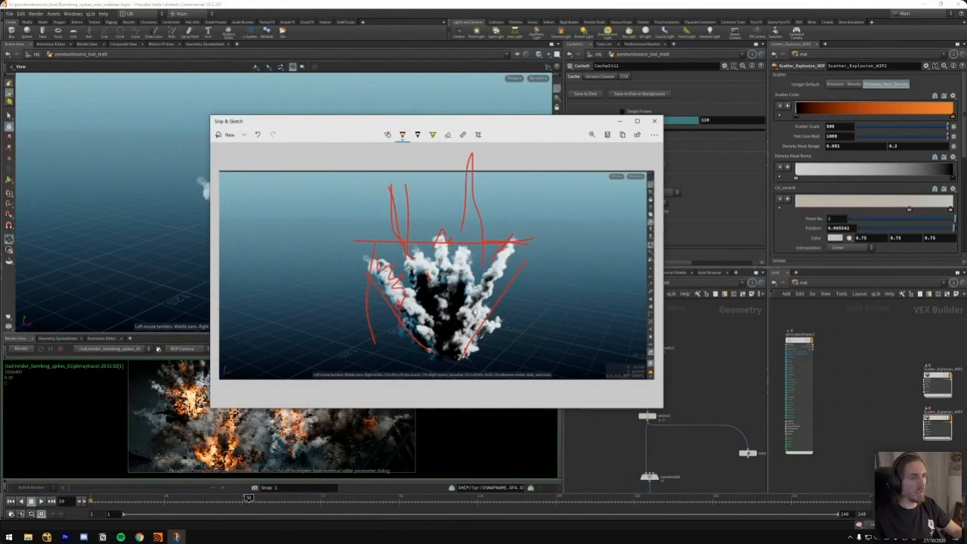
left_click_drag(476, 123, 465, 127)
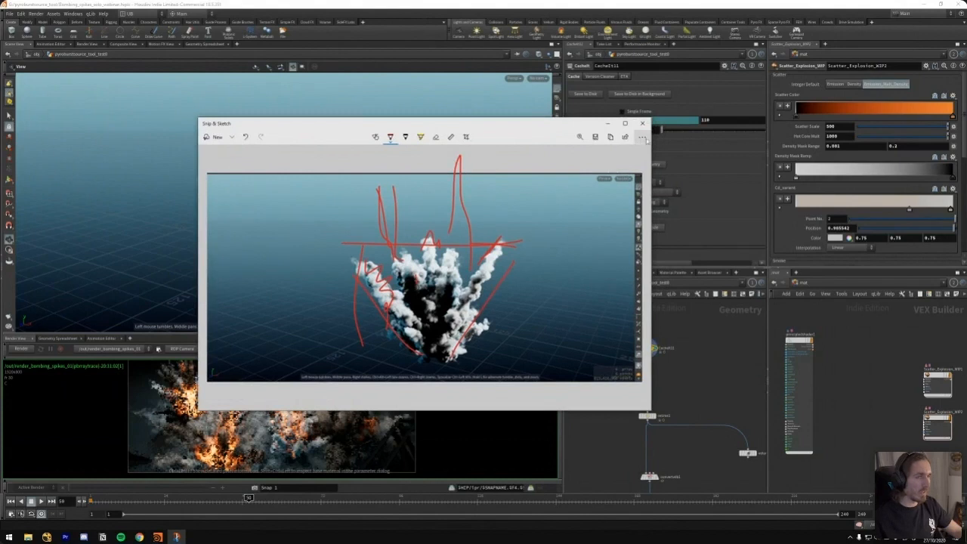
left_click(643, 123)
Display the merge1 node that combines the explosion sources and scrub the spikes to frame 15
middle_click_drag(672, 393, 663, 388)
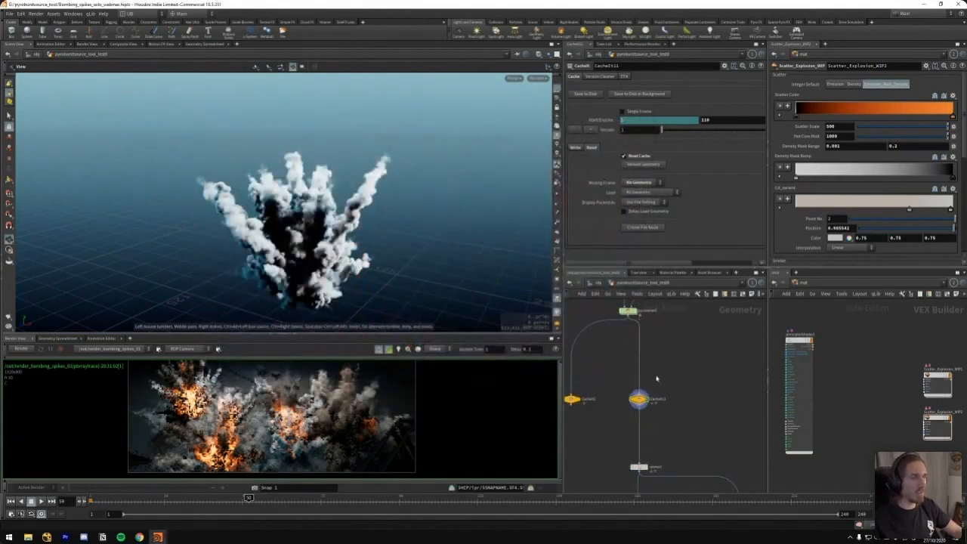
scroll(658, 356, "down", 5)
middle_click_drag(653, 344, 631, 382)
scroll(630, 381, "up", 3)
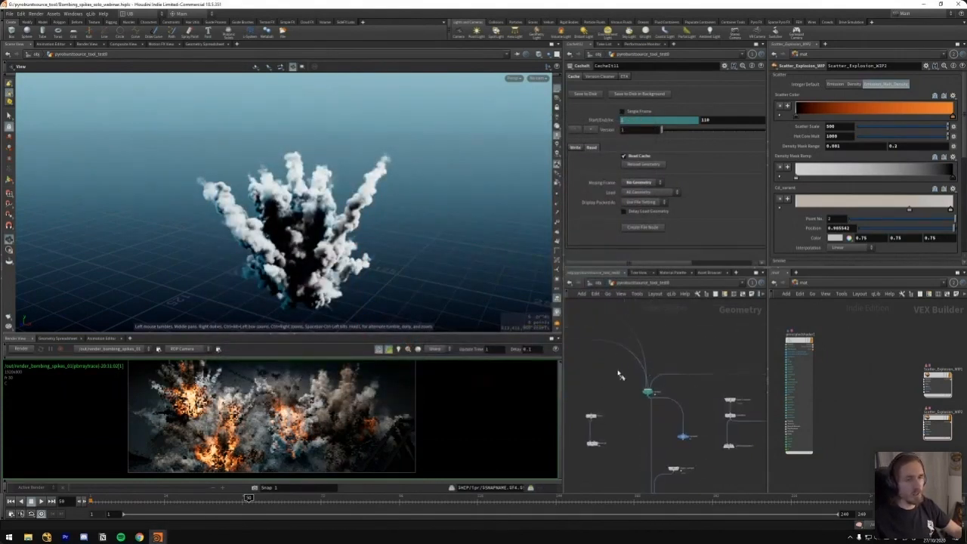
left_click(648, 392)
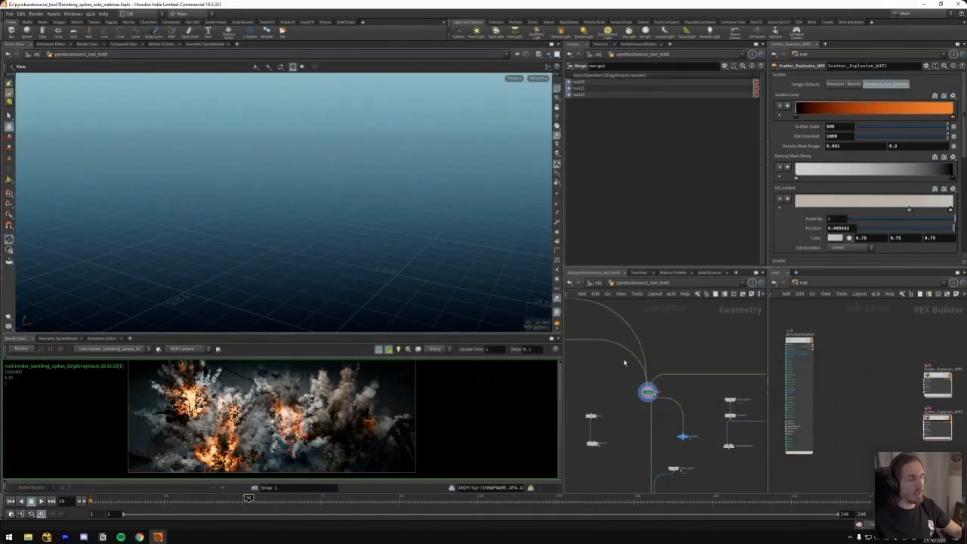
left_click(135, 497)
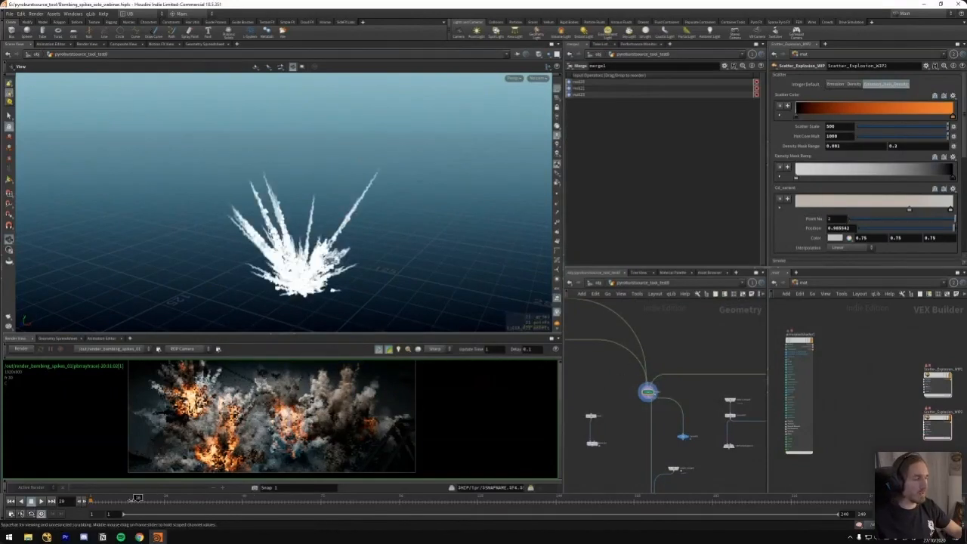
left_click_drag(137, 500, 133, 500)
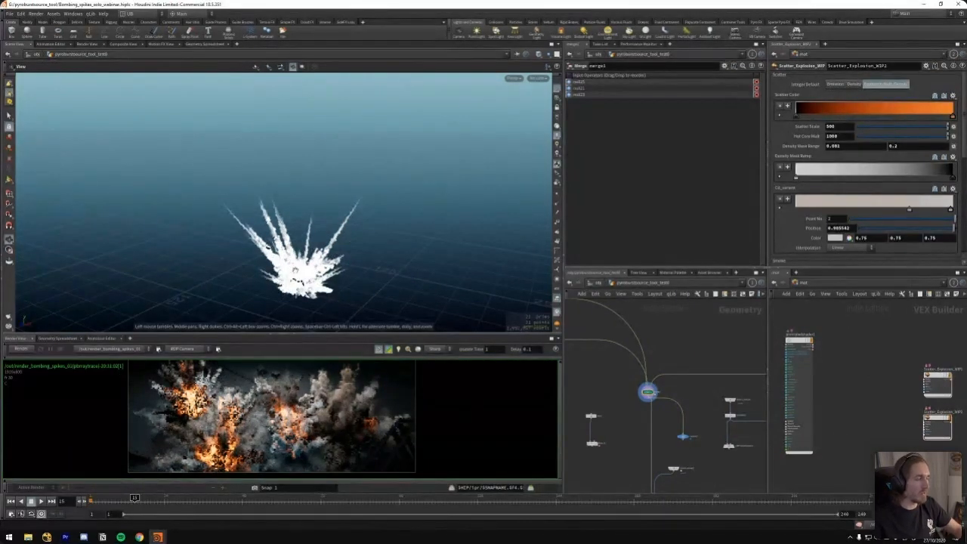
Display the Volume Rasterize Attributes node below noise_P2 and move the timeline to frame 12
middle_click_drag(611, 393, 608, 339)
scroll(607, 353, "down", 4)
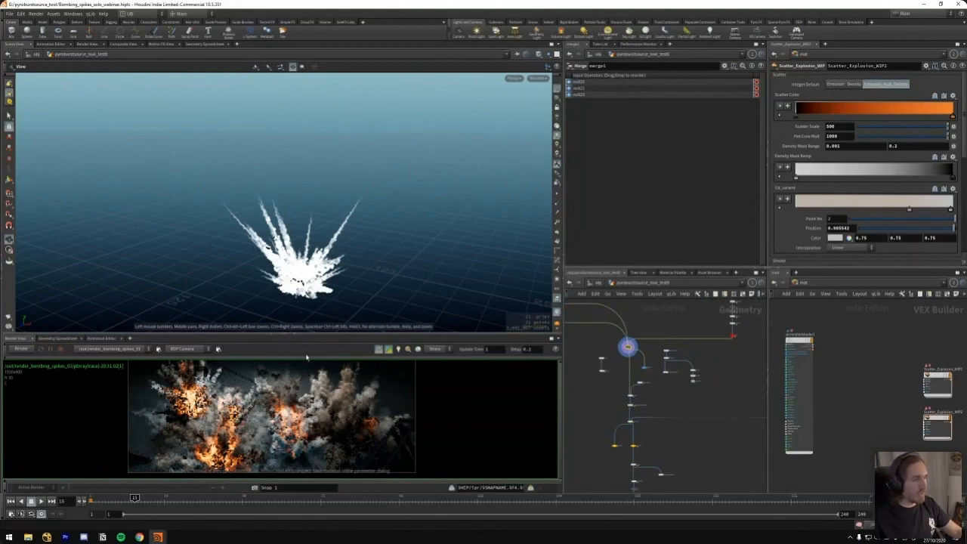
middle_click_drag(643, 326, 734, 478)
middle_click_drag(665, 401, 699, 298)
scroll(680, 376, "up", 5)
middle_click_drag(673, 378, 659, 409)
key("r")
left_click(608, 429)
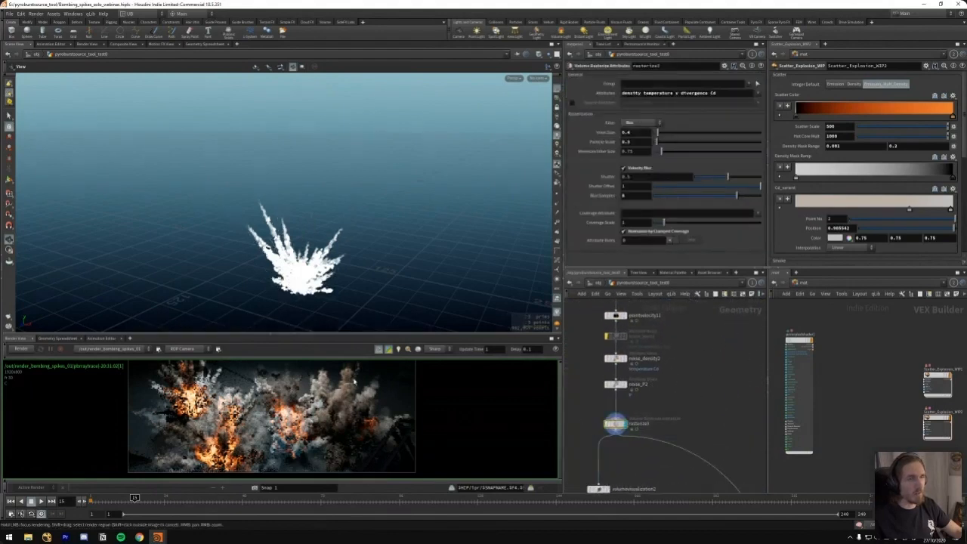
left_click(125, 503)
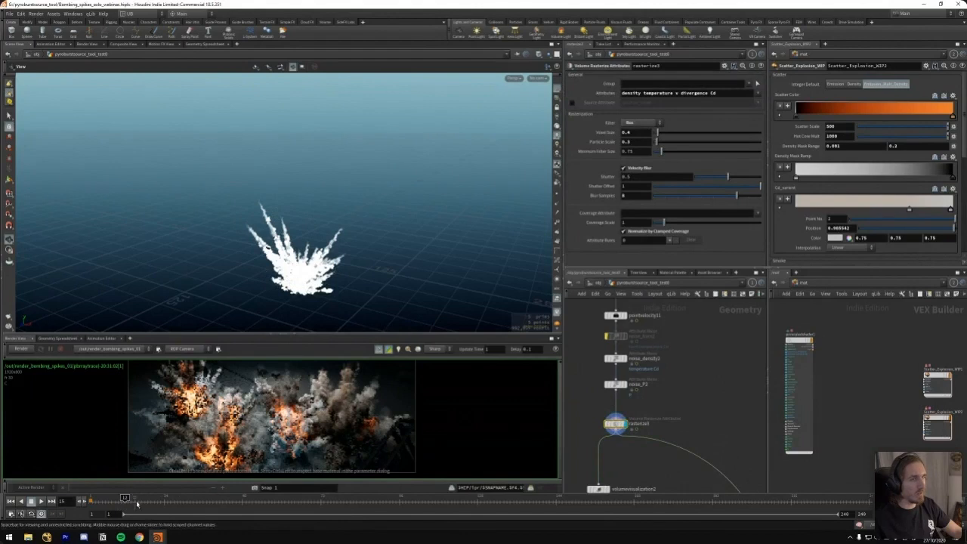
Inspect the attribute list of the pyrosource5 node, including its Color attribute choice
middle_click_drag(639, 280, 638, 324)
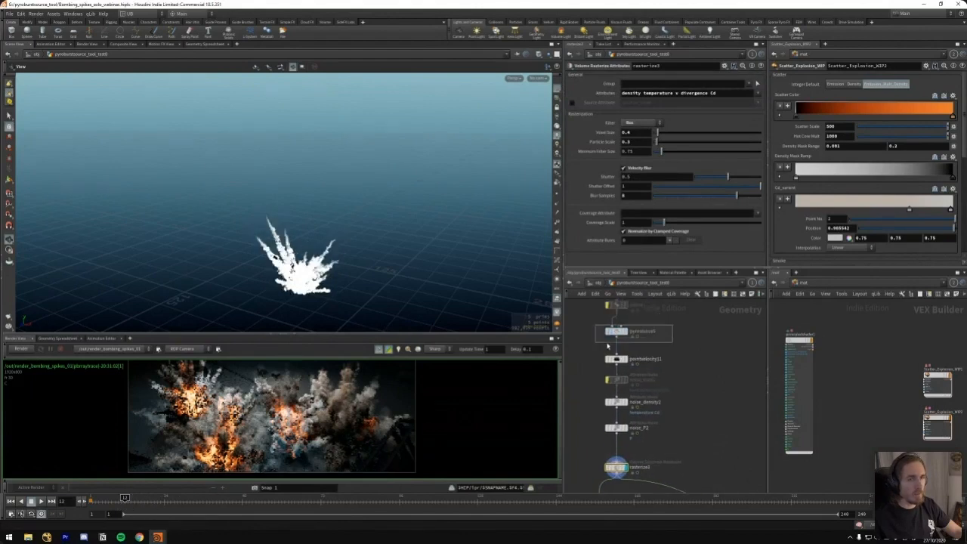
left_click(618, 331)
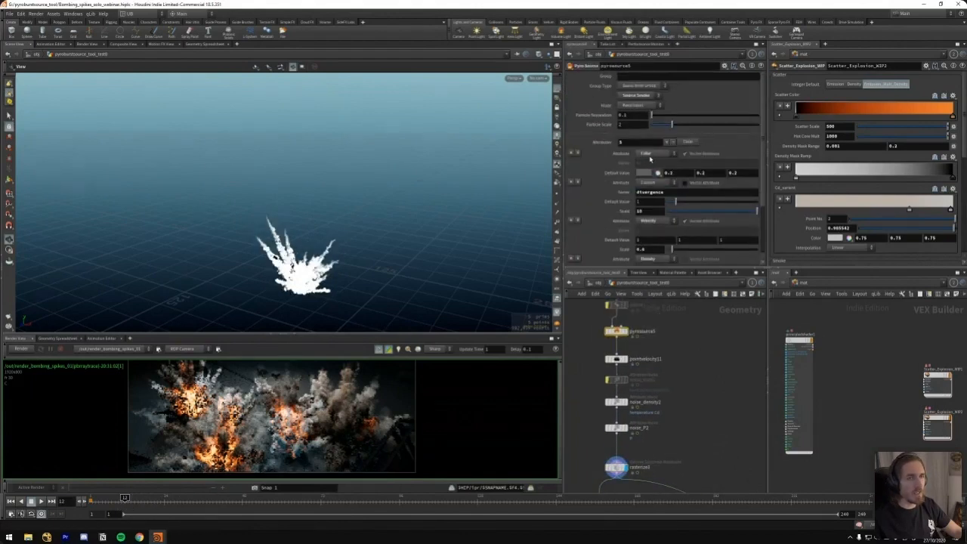
left_click(653, 156)
key("Escape")
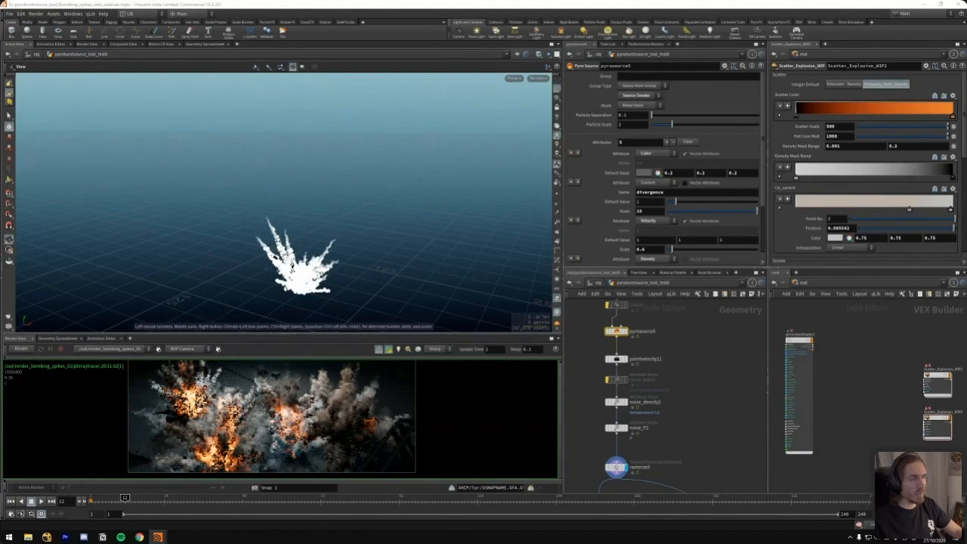
Display the volumevisualization2 node and adjust its Diffuse Range maximum to bring out the Cd colour variation
middle_click_drag(683, 435, 657, 342)
left_click(584, 441)
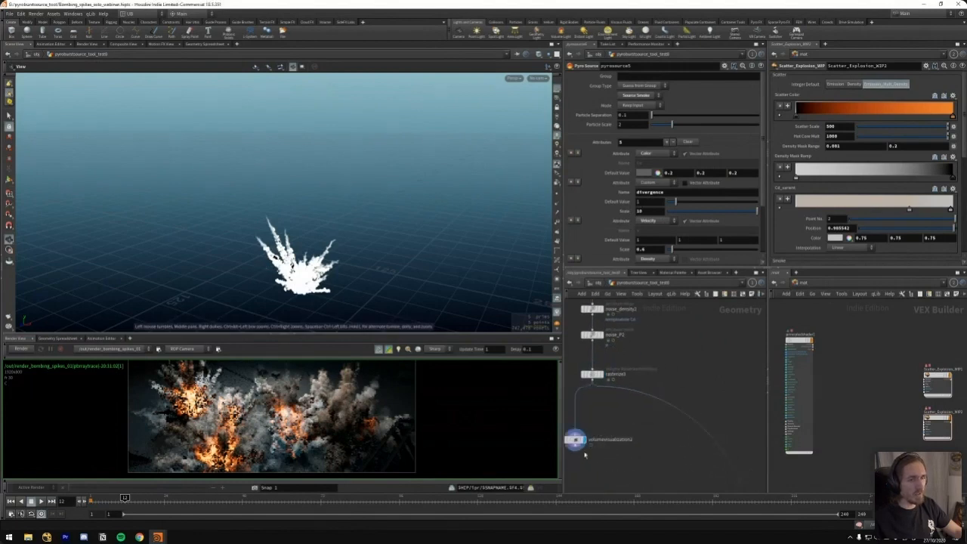
middle_click_drag(714, 214, 713, 240)
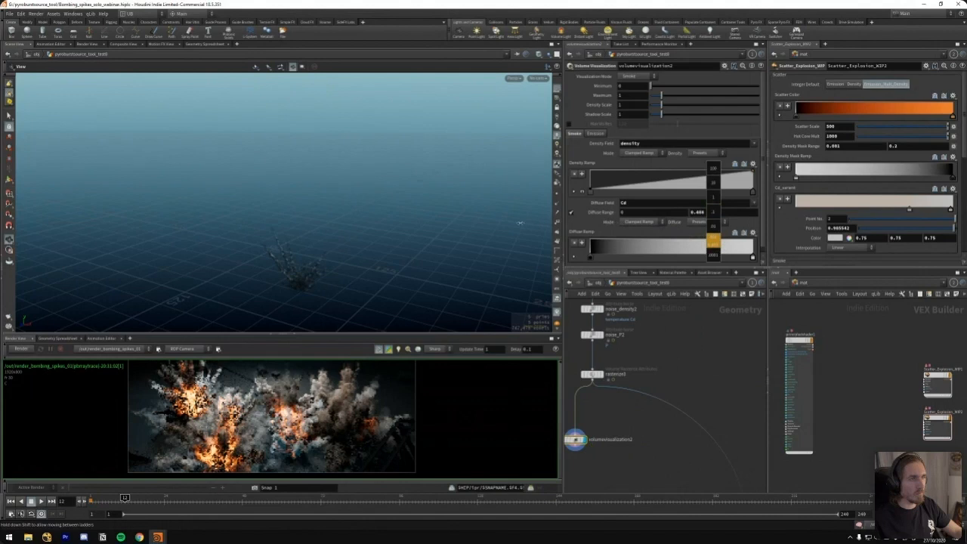
middle_click_drag(150, 255, 148, 255)
middle_click_drag(722, 213, 640, 218)
Inspect the temperature and Cd attributes in noise_density2 and examine the resulting colour breakup on the spikes up close
middle_click_drag(639, 312, 659, 363)
left_click(626, 366)
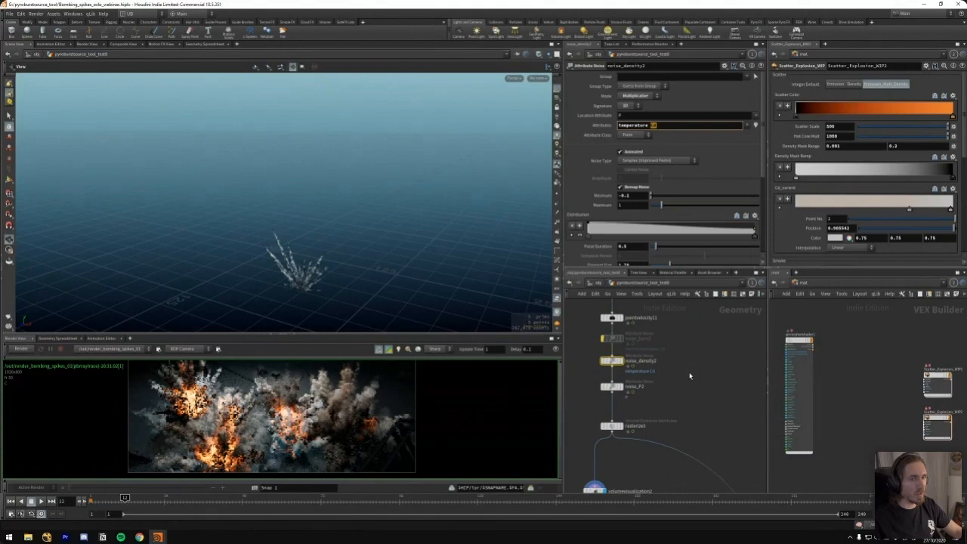
right_click_drag(295, 272, 328, 227)
left_click_drag(328, 227, 305, 215)
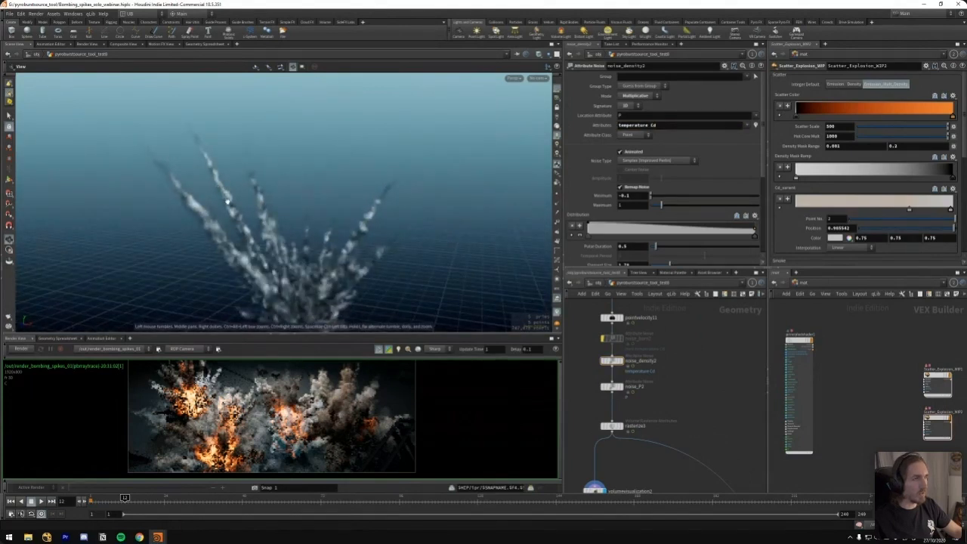
right_click_drag(264, 252, 207, 316)
Display the neighbouring spike source branch and pointvelocity2, and inspect the curl noise and pyrosource6 attribute settings
scroll(701, 385, "down", 5)
middle_click_drag(694, 382, 537, 406)
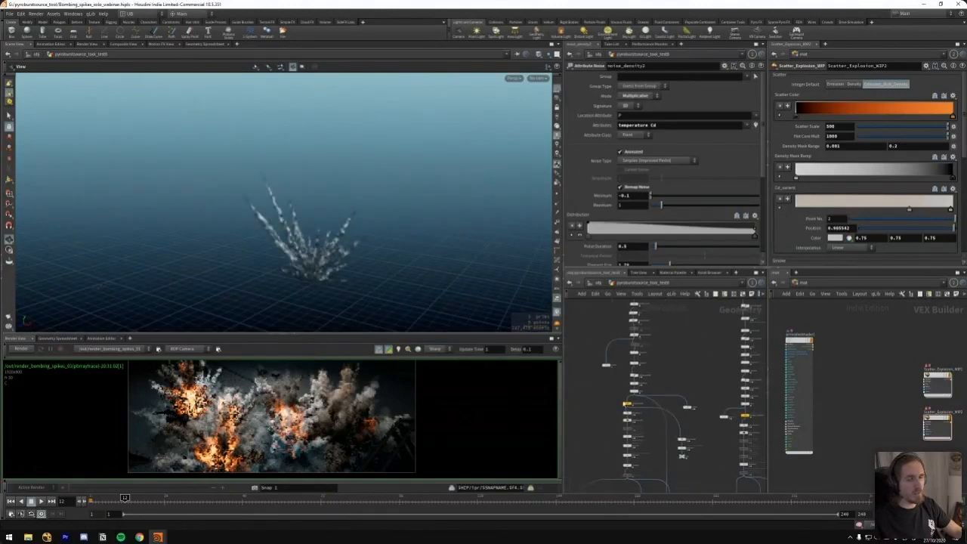
middle_click_drag(614, 437, 630, 411)
left_click(645, 376)
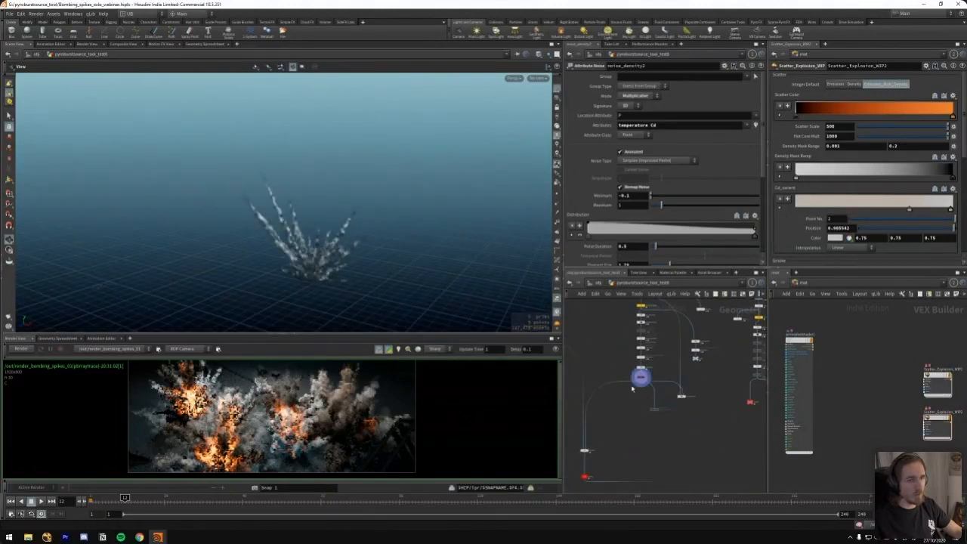
middle_click_drag(611, 337, 597, 374)
scroll(616, 363, "up", 3)
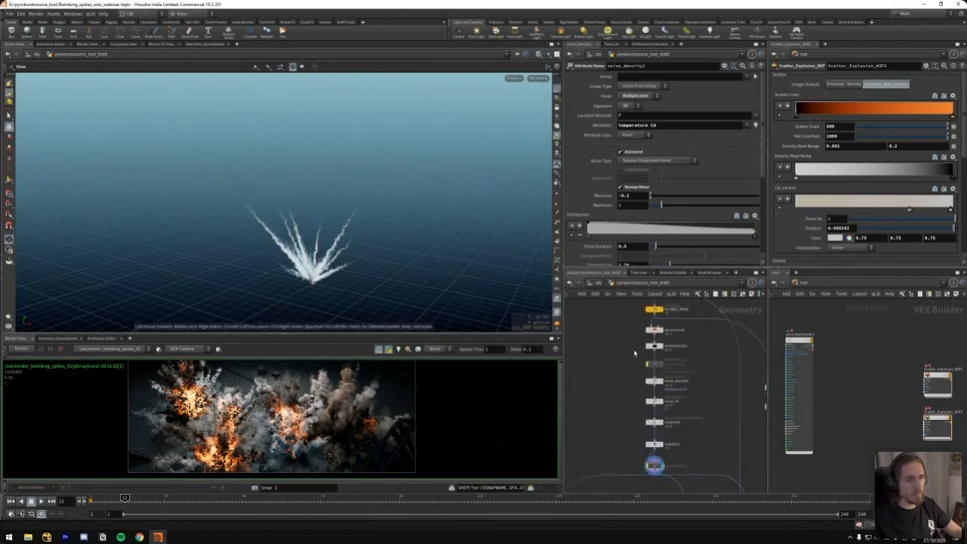
left_click(662, 346)
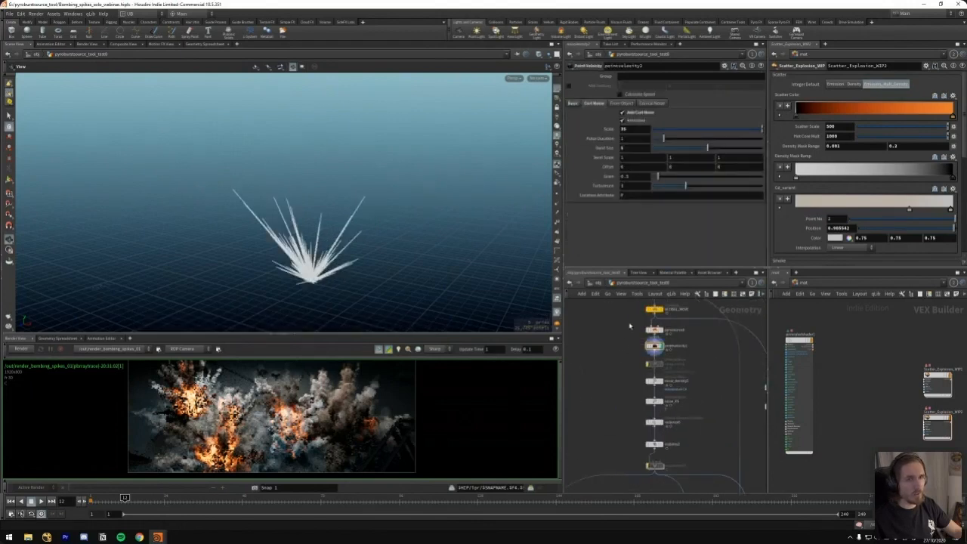
left_click(654, 330)
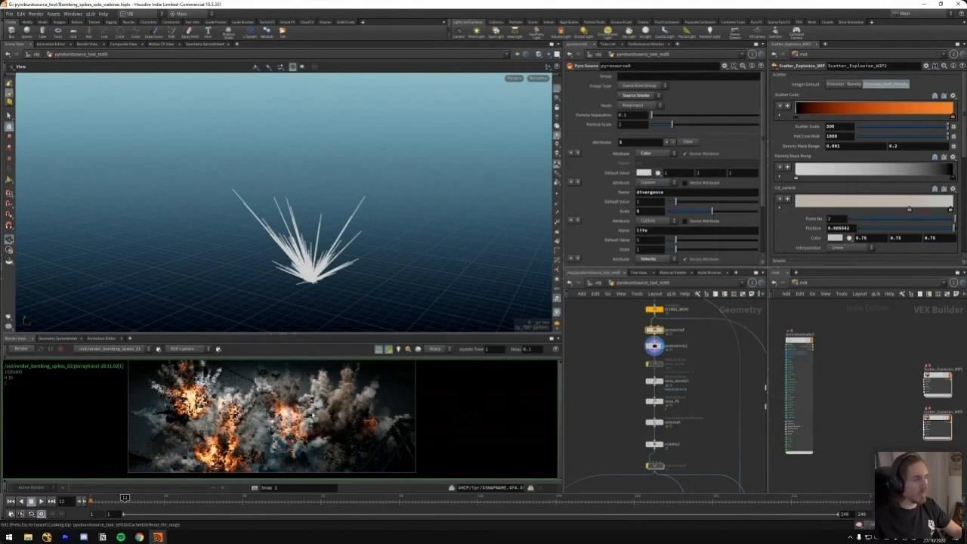
Examine the rendered explosions up close in the render view, comparing the bright and dark smoke areas
scroll(312, 414, "up", 3)
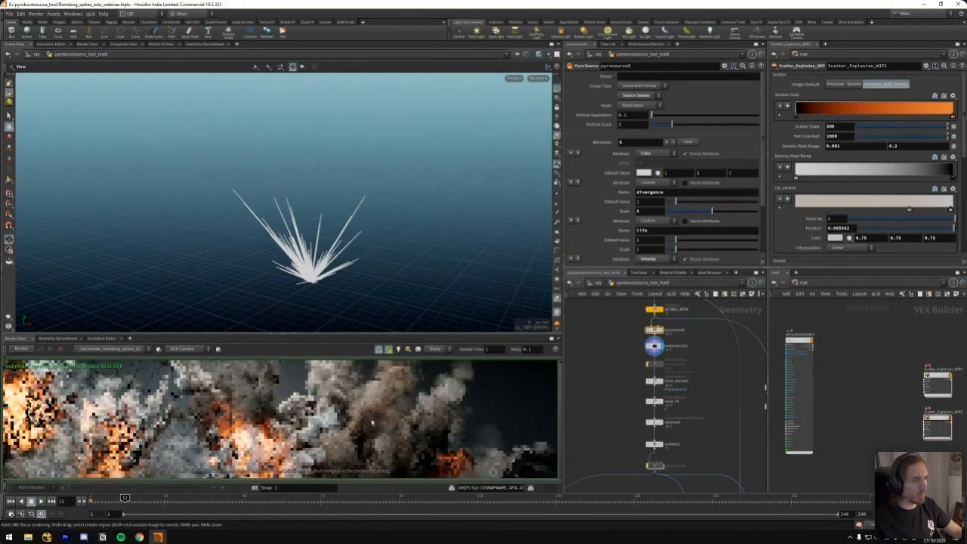
middle_click_drag(270, 416, 301, 430)
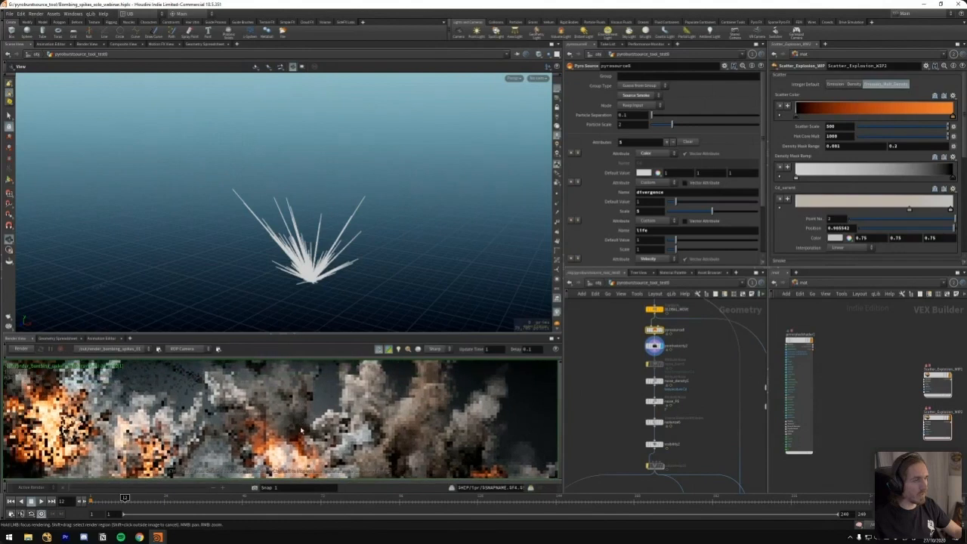
scroll(295, 410, "down", 3)
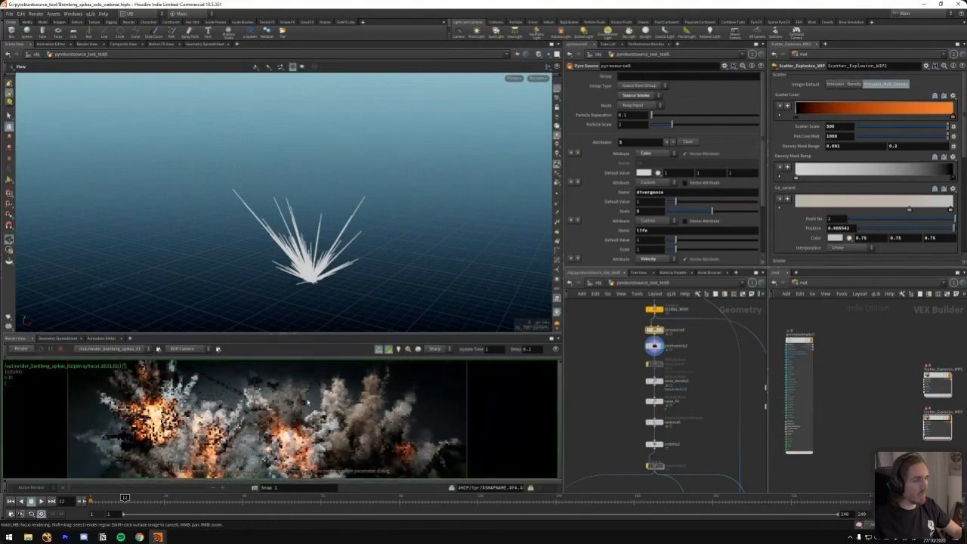
scroll(632, 415, "down", 4)
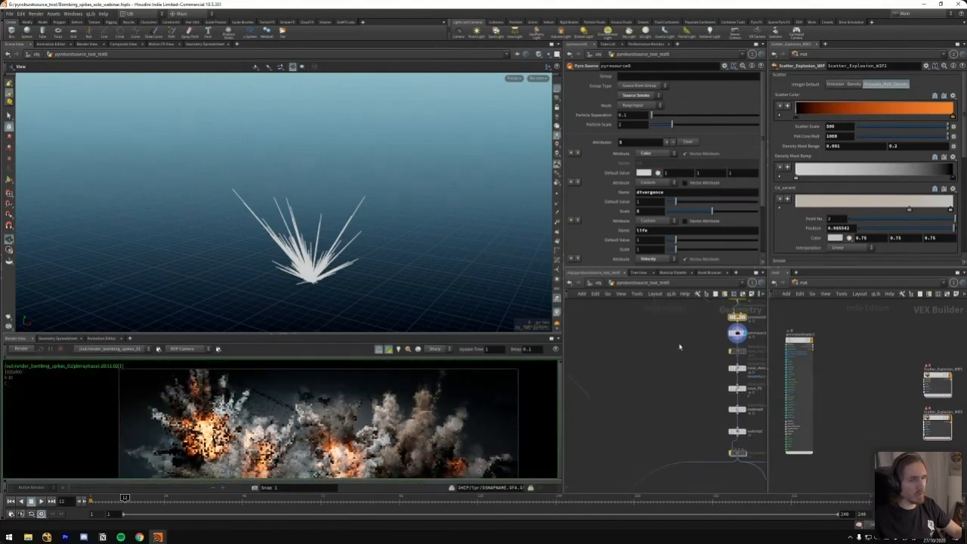
Follow the network down to the next pyro solver and display the cache node directly beneath it
scroll(633, 415, "up", 4)
middle_click_drag(648, 400, 662, 366)
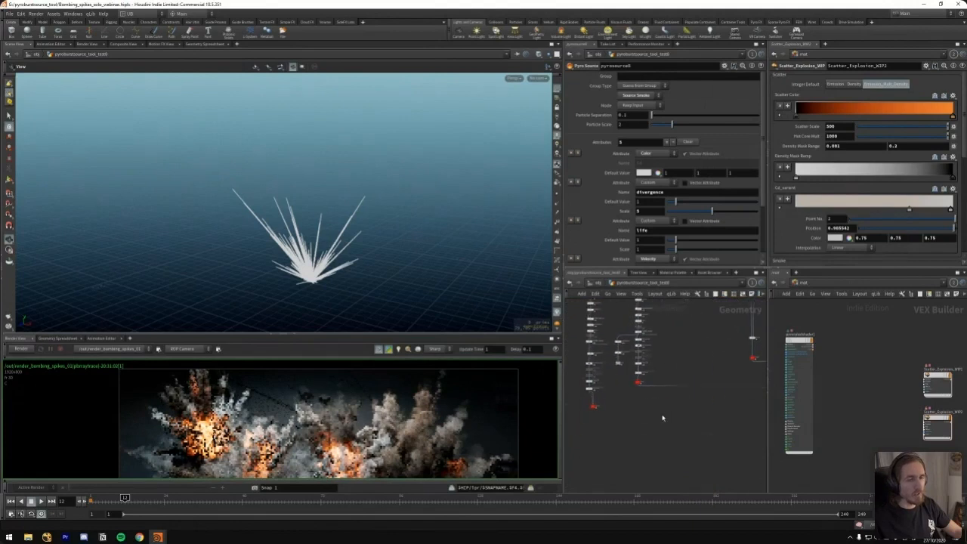
middle_click_drag(663, 418, 655, 320)
middle_click_drag(658, 457, 666, 325)
mouse_move(668, 438)
middle_mouse_down()
mouse_move(678, 353)
mouse_move(670, 350)
mouse_move(678, 347)
middle_mouse_up()
scroll(664, 347, "up", 4)
key("r")
left_click(627, 368)
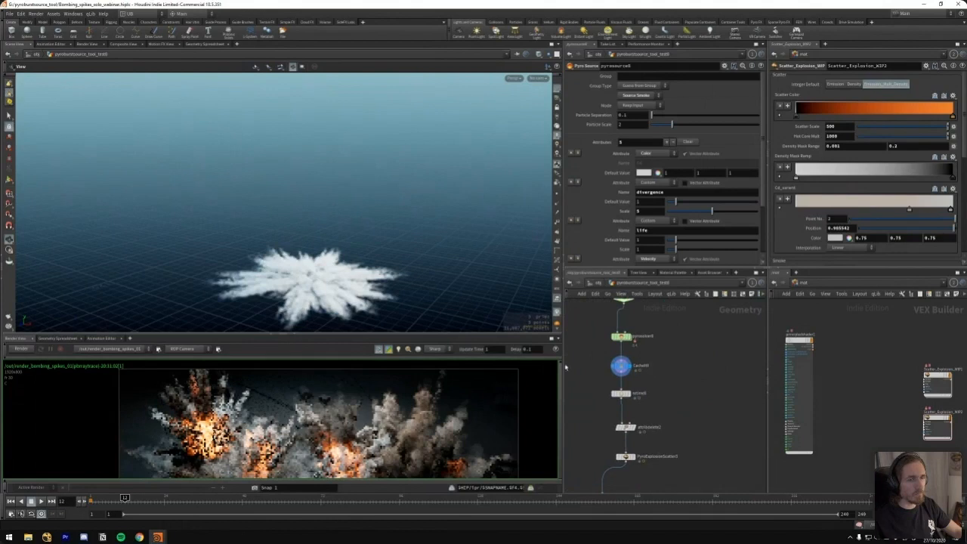
Play back the cached ground explosion from the start and examine its radial shape from above
left_click_drag(330, 270, 346, 301)
key("ctrl+Up")
key("Up")
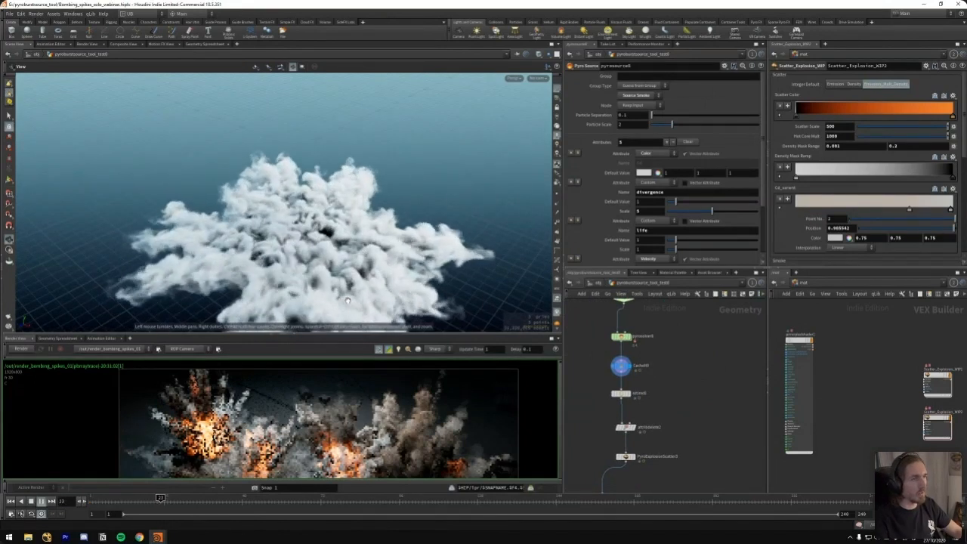
key("Up")
scroll(298, 234, "down", 5)
left_click_drag(298, 234, 359, 254)
key("Up")
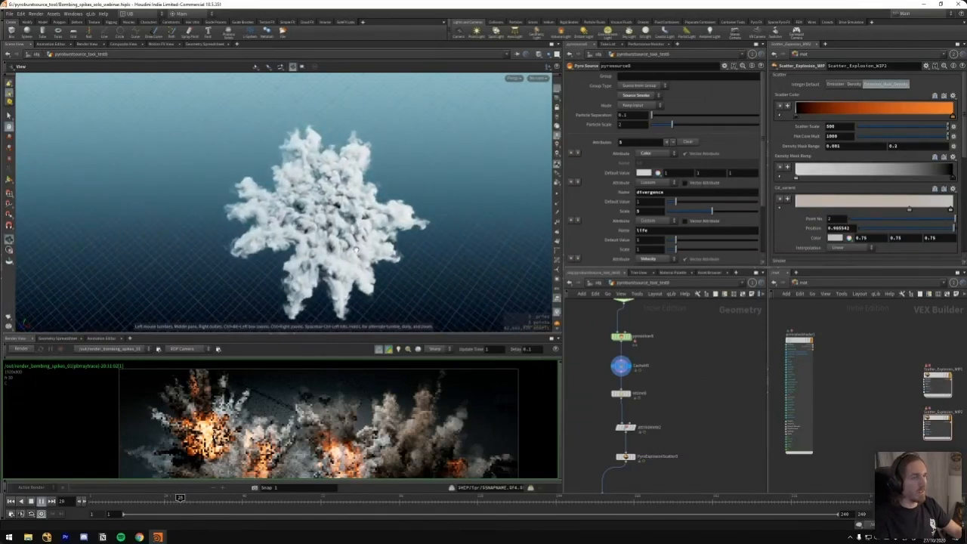
Replay the cached ground explosion several times from earlier frames and examine how its spikes expand
left_click_drag(414, 240, 342, 271)
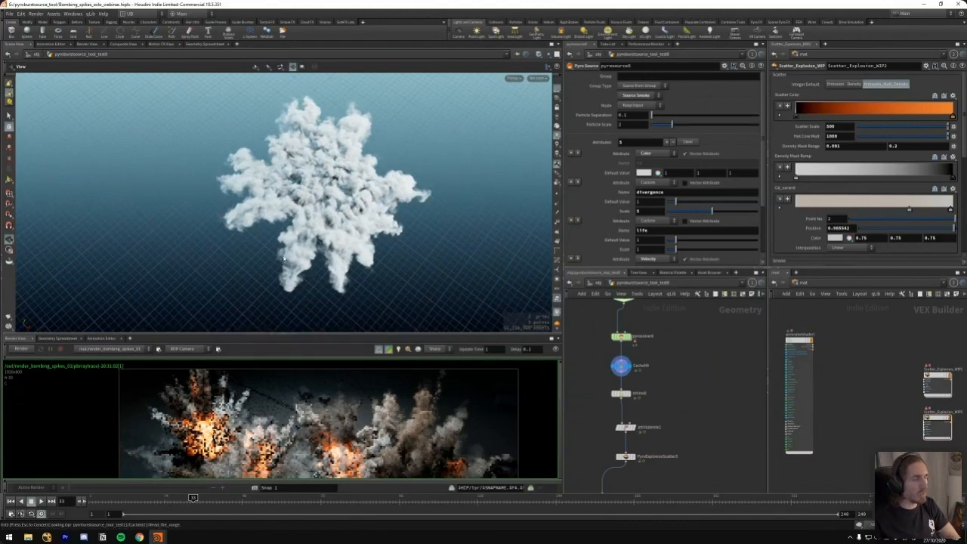
left_click_drag(193, 498, 164, 498)
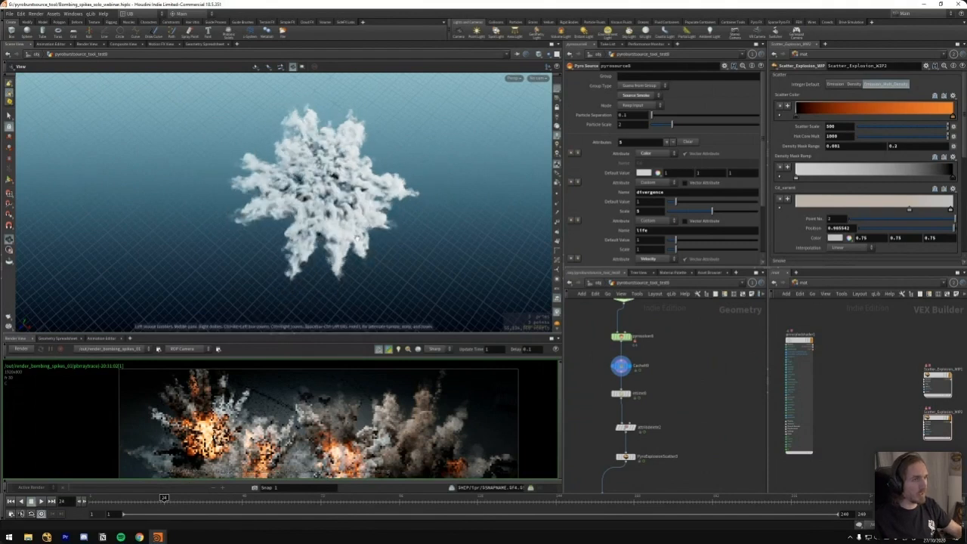
key("Up")
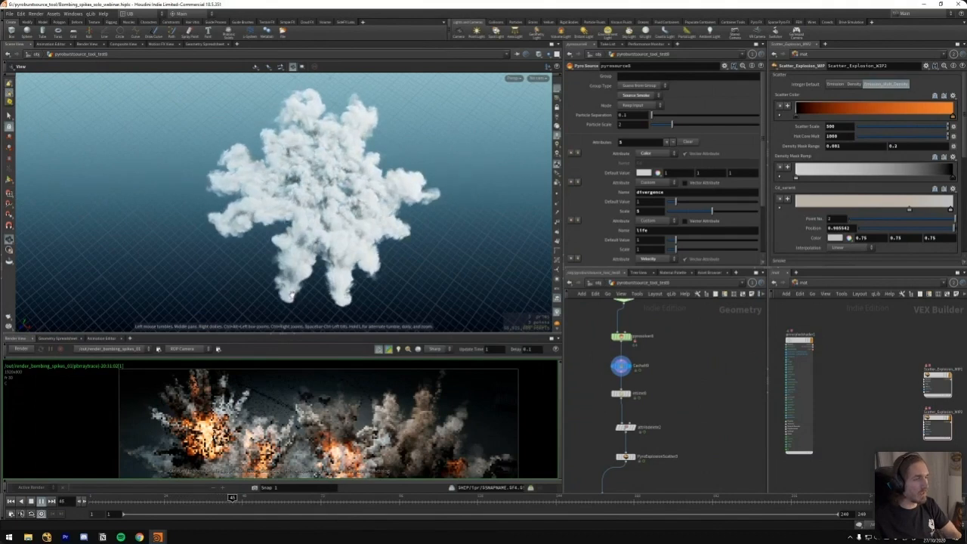
key("Up")
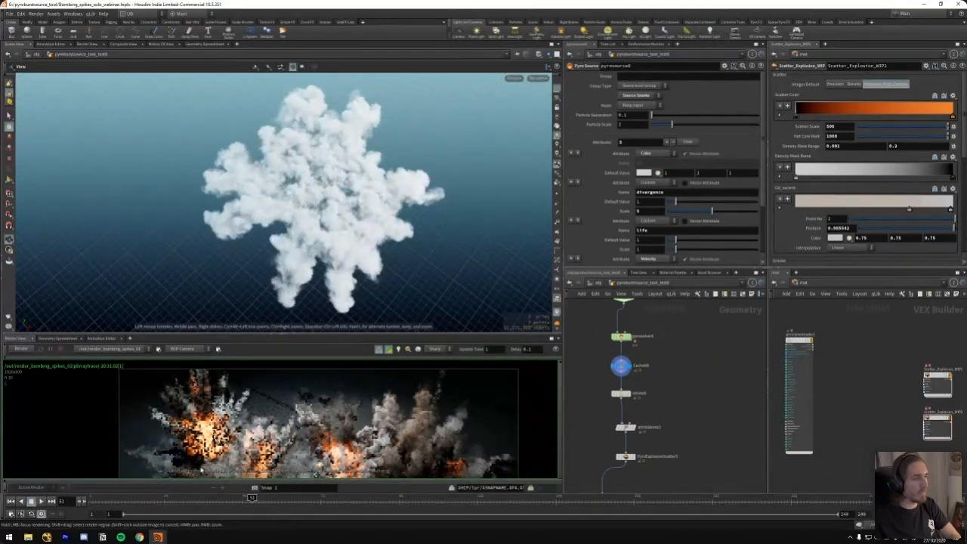
left_click(151, 499)
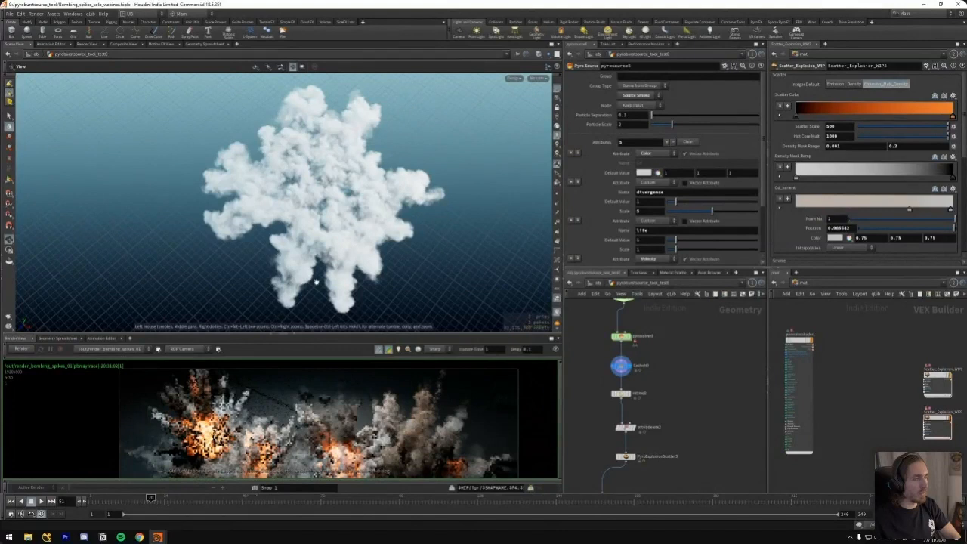
key("Up")
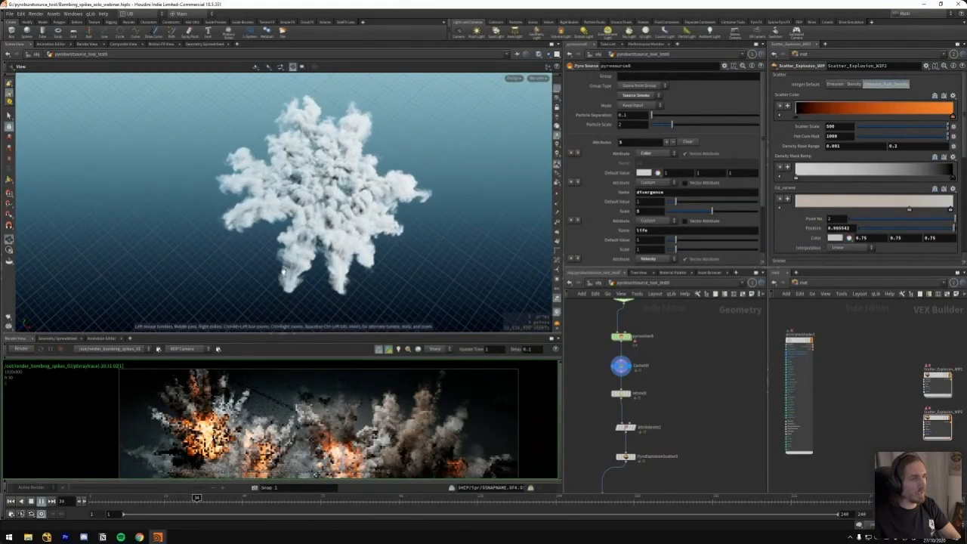
Set the timeline to frame 13 and display the red source null above the merge feeding the pyro solver
mouse_move(589, 310)
middle_mouse_down()
mouse_move(641, 367)
mouse_move(632, 410)
middle_mouse_up()
scroll(641, 367, "down", 6)
scroll(633, 408, "up", 3)
left_click_drag(648, 386, 602, 402)
key("r")
left_click_drag(120, 504, 128, 502)
middle_click_drag(670, 392, 637, 400)
scroll(638, 395, "up", 2)
key("r")
mouse_move(684, 363)
left_mouse_down()
mouse_move(652, 368)
mouse_move(633, 387)
left_mouse_up()
middle_click_drag(633, 387, 649, 380)
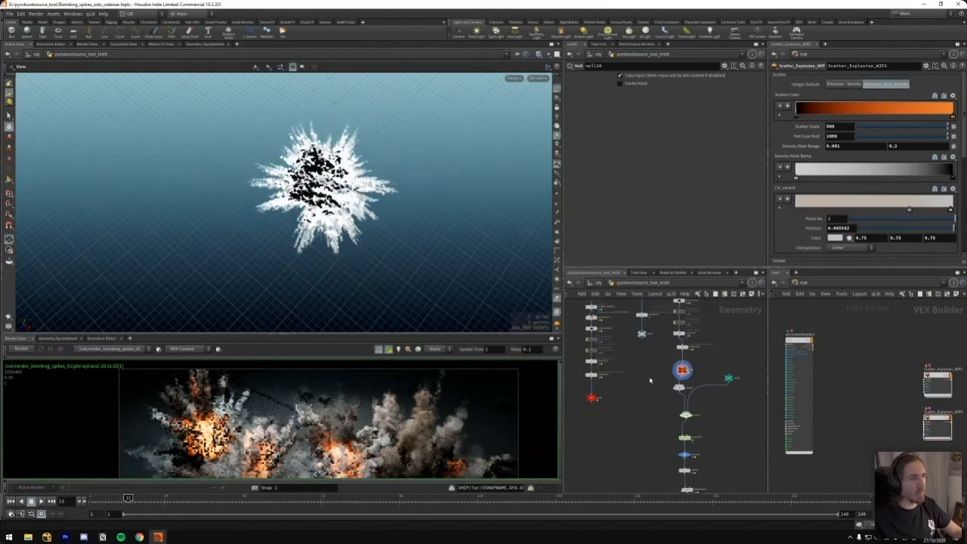
left_click_drag(685, 372, 683, 370)
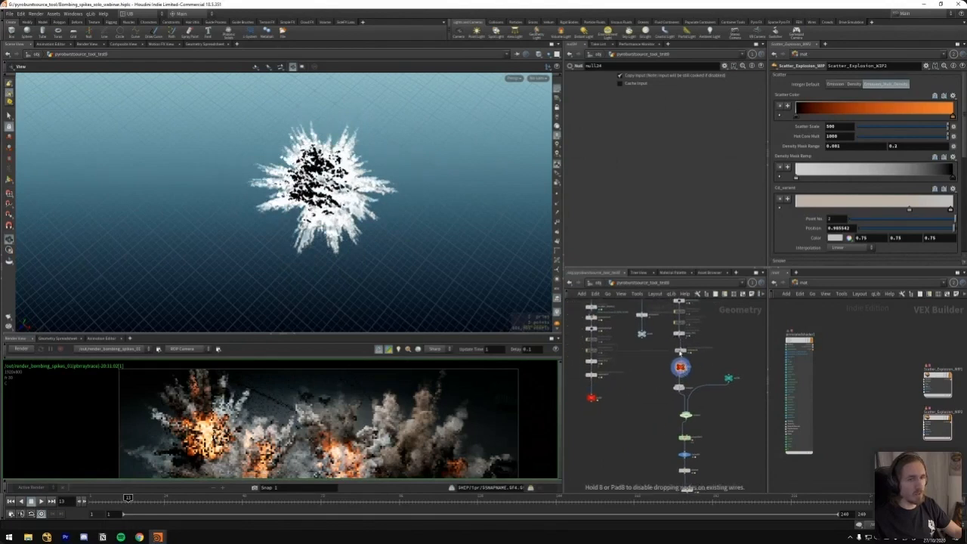
Compare the two red source nulls by alternating the display between them
scroll(657, 367, "up", 3)
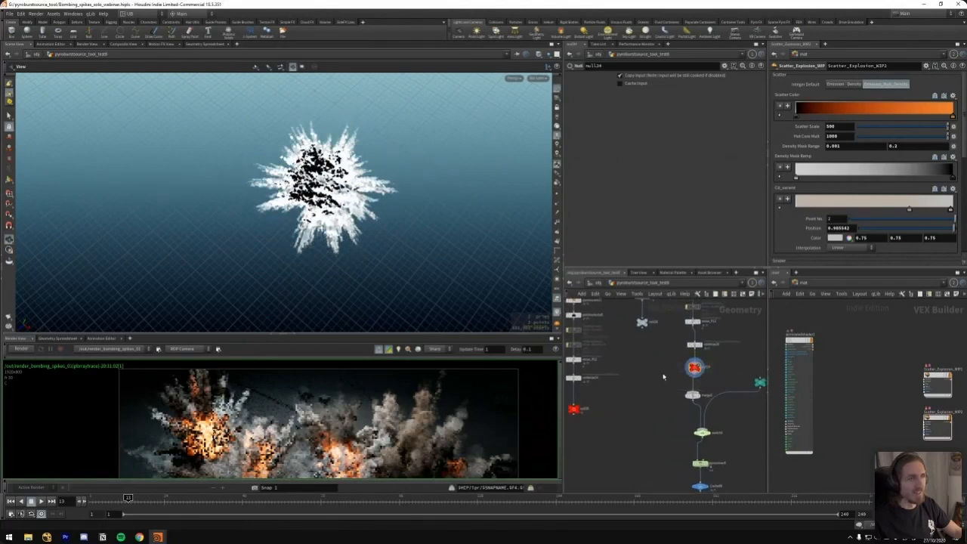
left_click(606, 423)
scroll(652, 378, "down", 5)
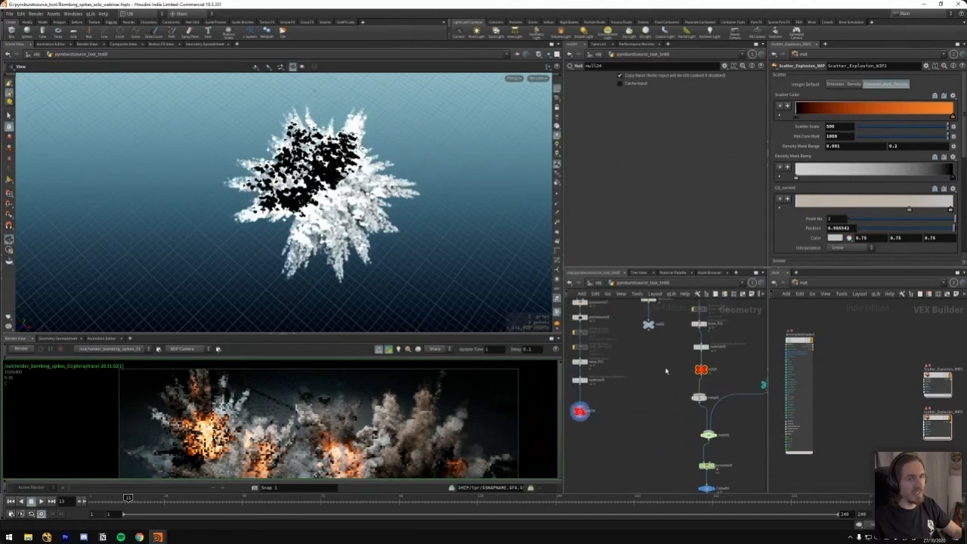
left_click(678, 372)
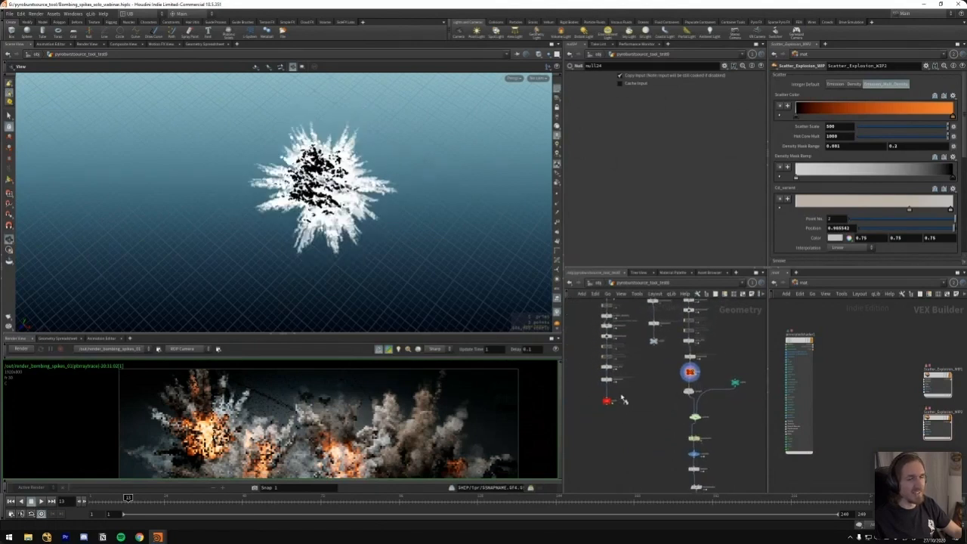
left_click(607, 400)
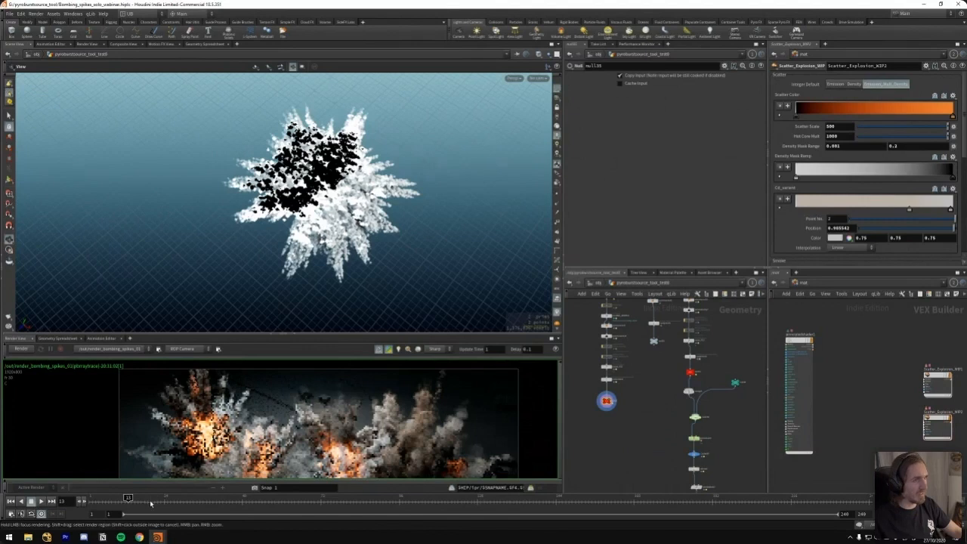
Display the cache node beneath the solver and the retime node below it, and inspect the retime settings
mouse_move(653, 367)
middle_mouse_down()
mouse_move(637, 422)
mouse_move(637, 376)
middle_mouse_up()
scroll(654, 374, "down", 4)
middle_click_drag(706, 372, 666, 308)
scroll(640, 363, "up", 4)
middle_click_drag(640, 363, 641, 344)
left_click(617, 329)
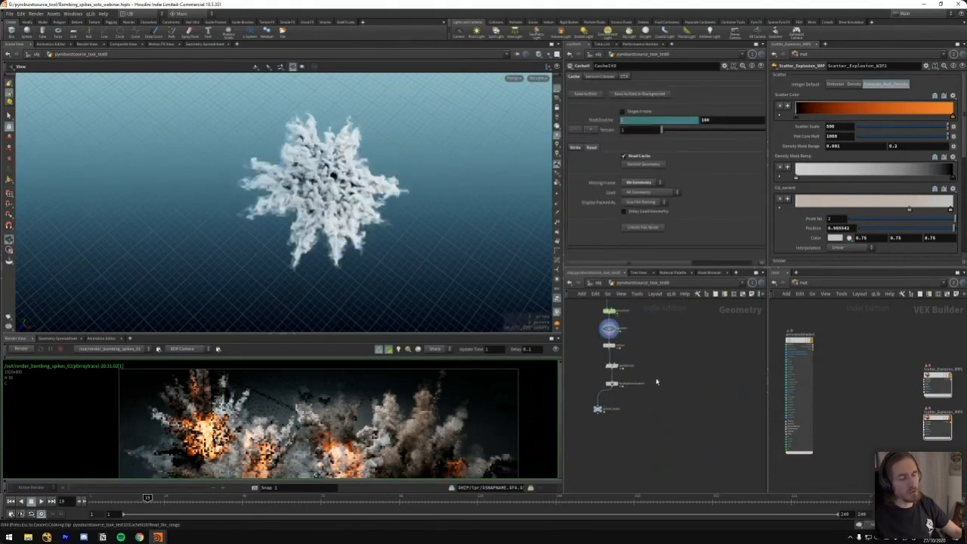
left_click(615, 346)
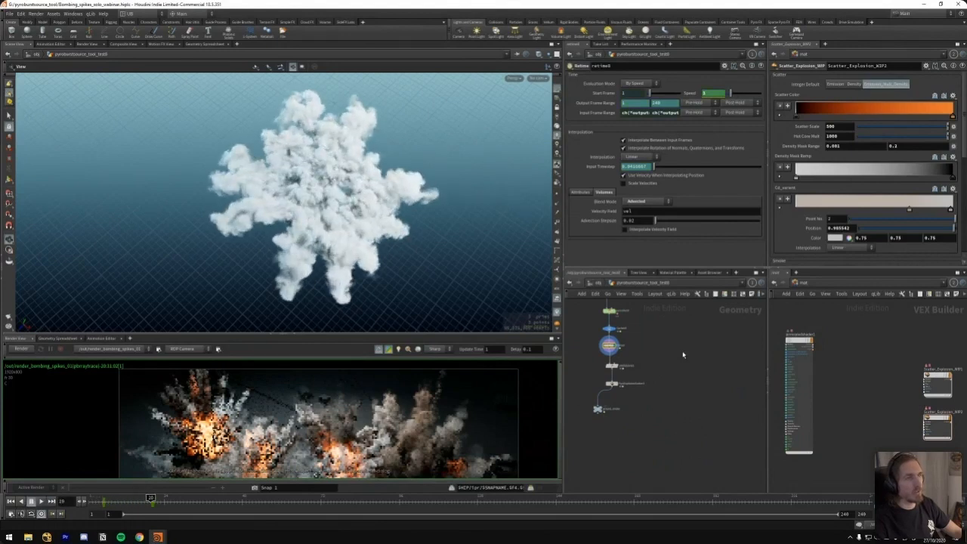
Look over the wider geometry network from the retime chain up to the earlier source branches
scroll(646, 337, "up", 2)
scroll(642, 363, "down", 5)
middle_click_drag(655, 355, 648, 390)
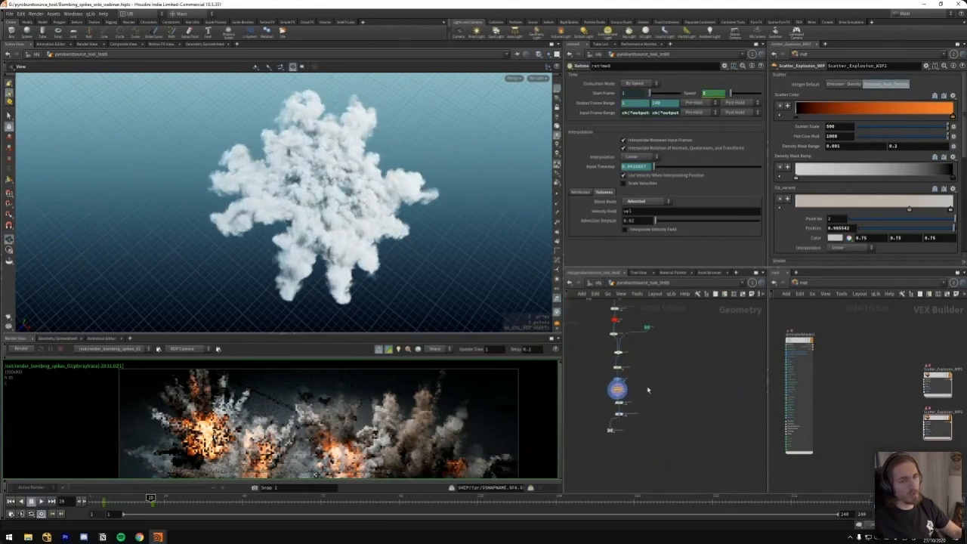
middle_click_drag(708, 357, 616, 455)
scroll(701, 365, "down", 2)
scroll(712, 365, "down", 2)
scroll(663, 388, "down", 3)
scroll(663, 402, "down", 4)
scroll(660, 400, "up", 1)
scroll(665, 401, "up", 4)
middle_click_drag(686, 397, 657, 436)
scroll(676, 445, "down", 4)
middle_click_drag(756, 382, 672, 355)
scroll(685, 397, "up", 6)
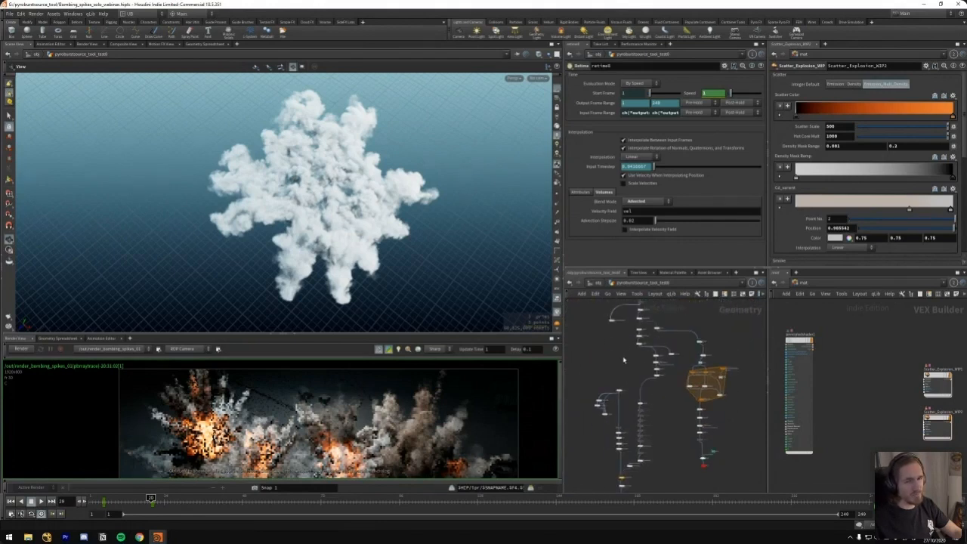
Display the end null of the neighbouring particle source branch and play back its scattered points
middle_click_drag(691, 422, 677, 365)
scroll(659, 405, "up", 4)
left_click_drag(699, 396, 741, 421)
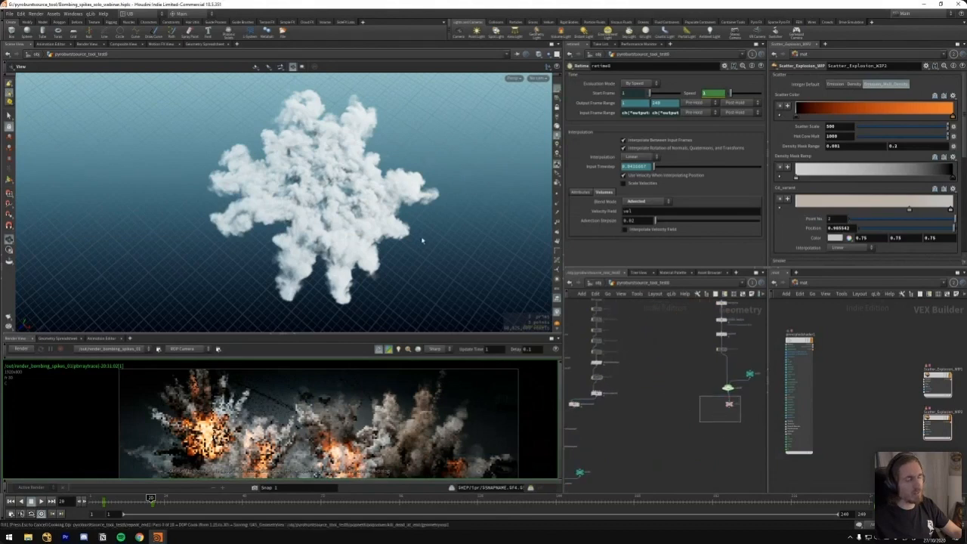
left_click_drag(331, 236, 346, 223)
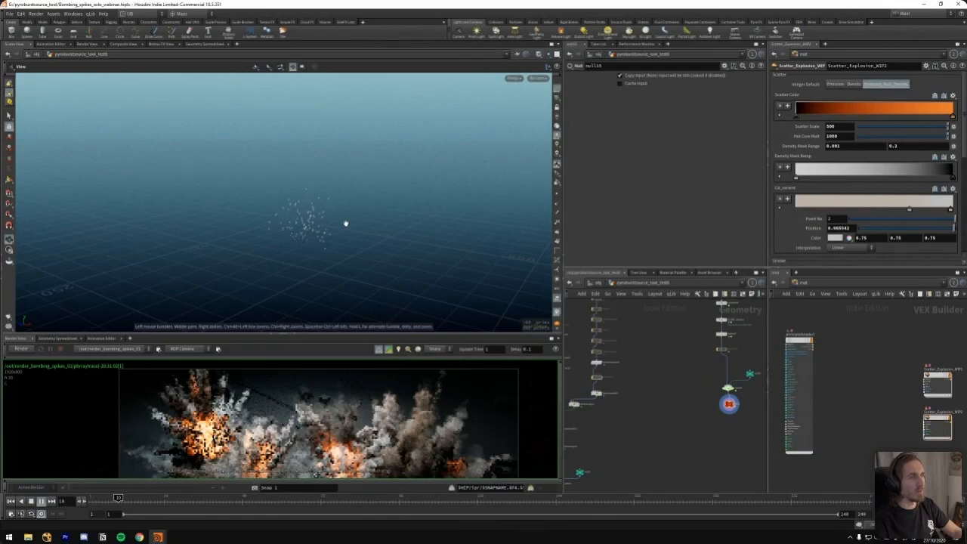
key("Up")
Display the end null of the next particle branch and inspect the Attribute VOP noise settings higher up
middle_click_drag(613, 448, 706, 371)
left_click_drag(695, 417, 649, 441)
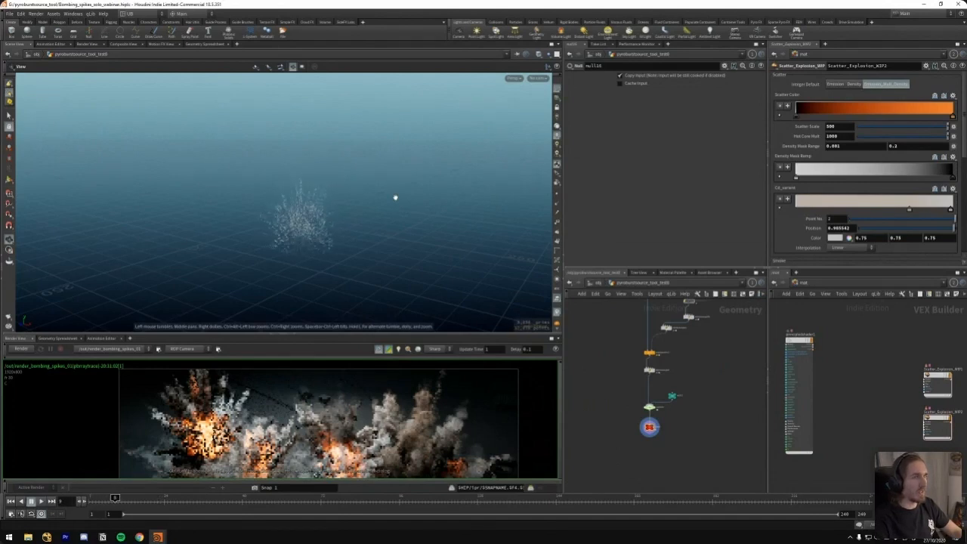
middle_click_drag(734, 303, 708, 401)
middle_click_drag(684, 325, 680, 464)
middle_click_drag(719, 332, 686, 391)
scroll(669, 366, "up", 2)
left_click(632, 364)
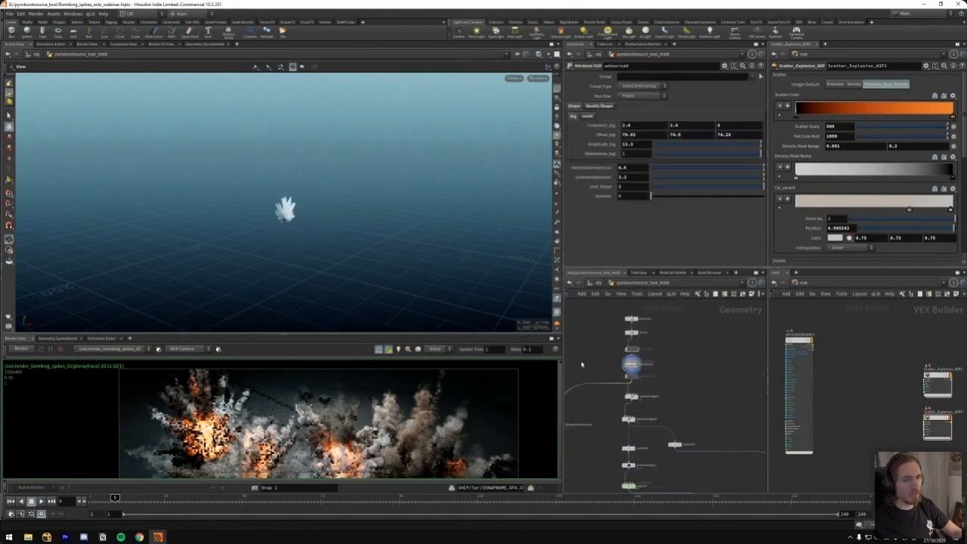
Display popnet7, play its particle simulation from the first frame, and save the scene file
middle_click_drag(658, 426, 644, 331)
left_click(621, 392)
left_click_drag(666, 383, 577, 399)
key("ctrl+Up")
key("Up")
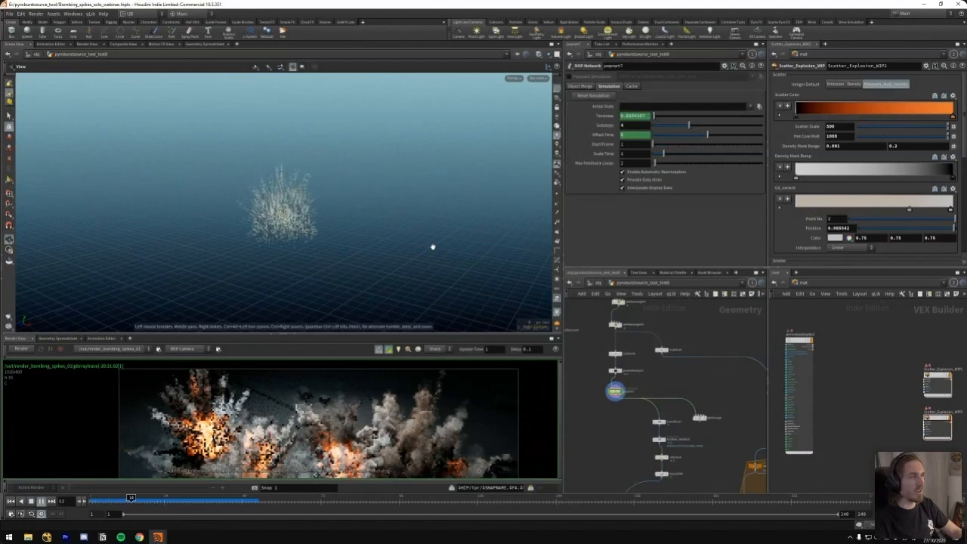
key("ctrl+s")
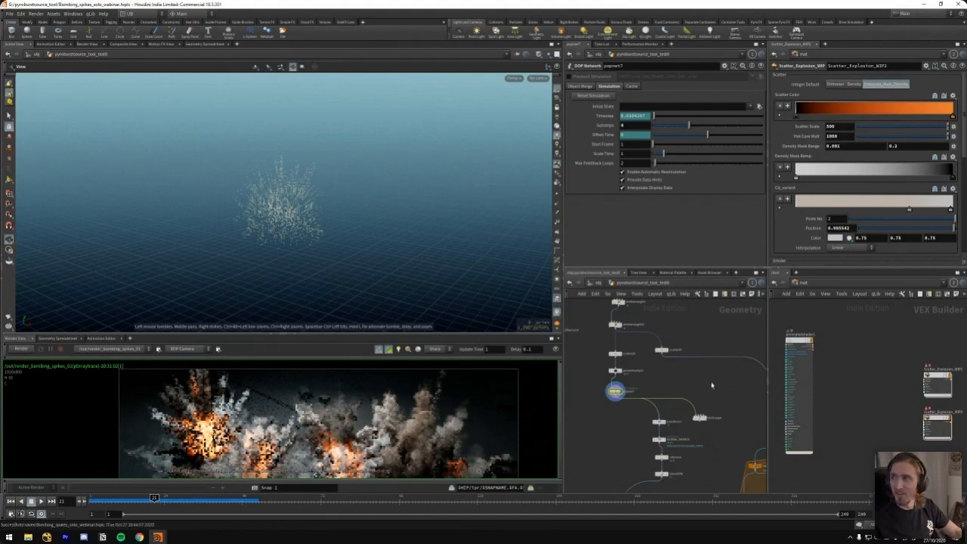
Find the smoke output chain in the network and display its upper volume node and convertvdb1
middle_click_drag(670, 368, 711, 380)
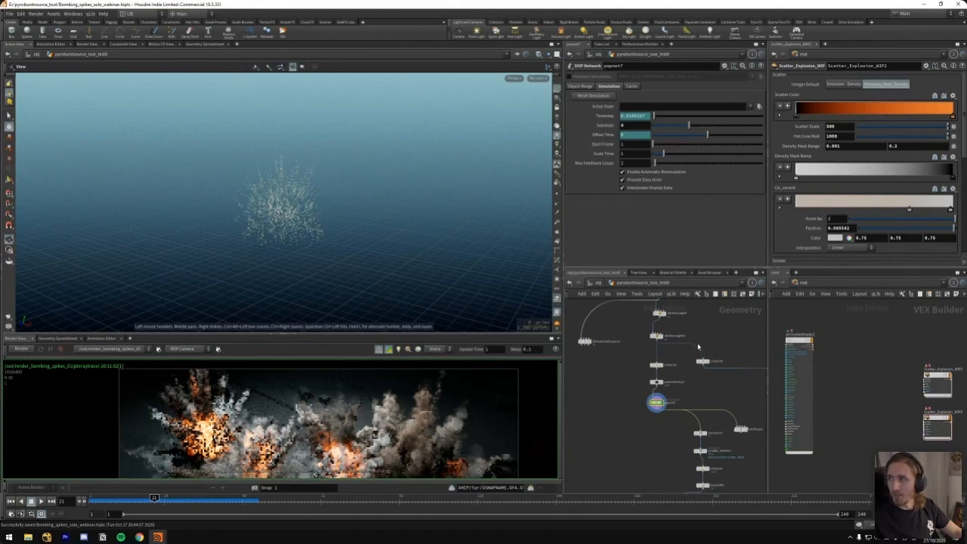
scroll(698, 347, "down", 2)
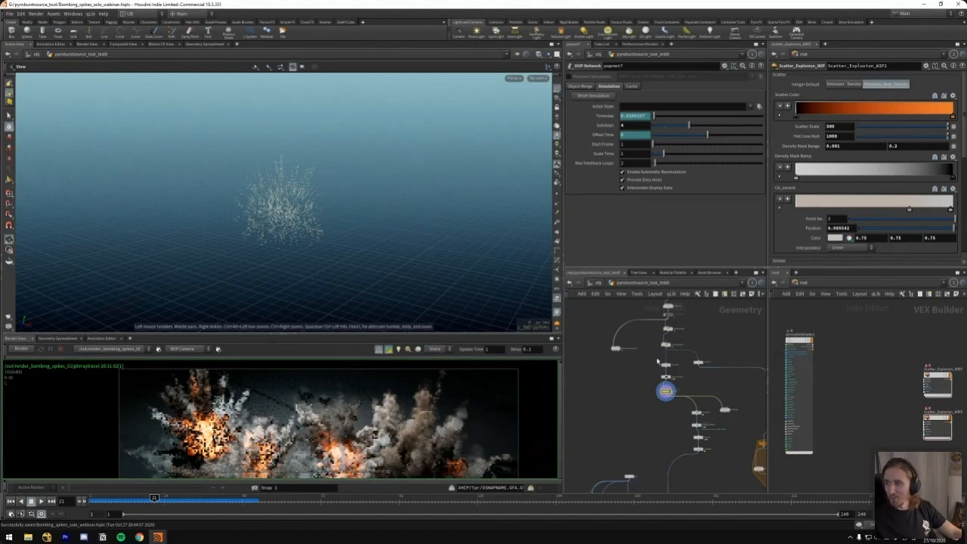
middle_click_drag(639, 404, 673, 343)
middle_click_drag(627, 482, 671, 375)
middle_click_drag(682, 473, 637, 390)
scroll(637, 391, "down", 5)
middle_click_drag(578, 380, 692, 363)
scroll(652, 417, "up", 6)
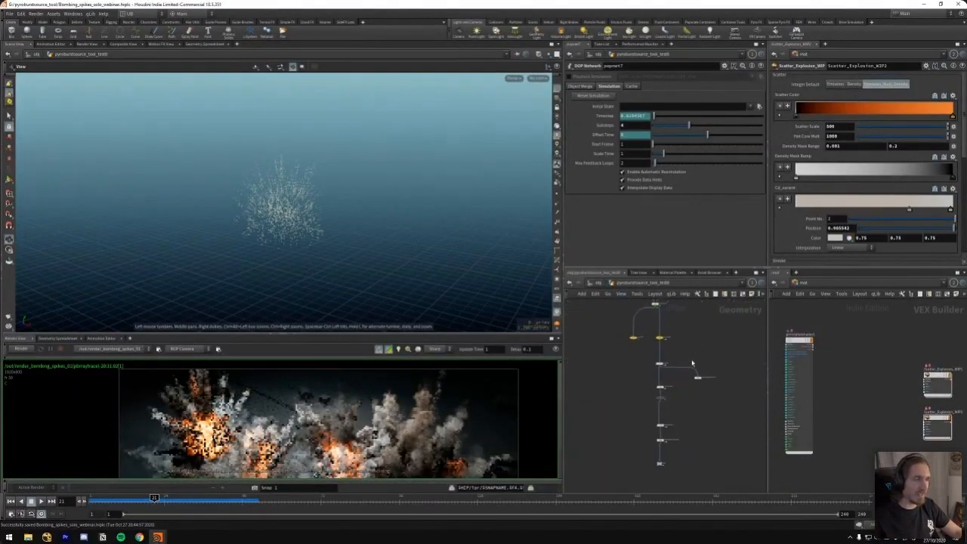
scroll(692, 363, "up", 3)
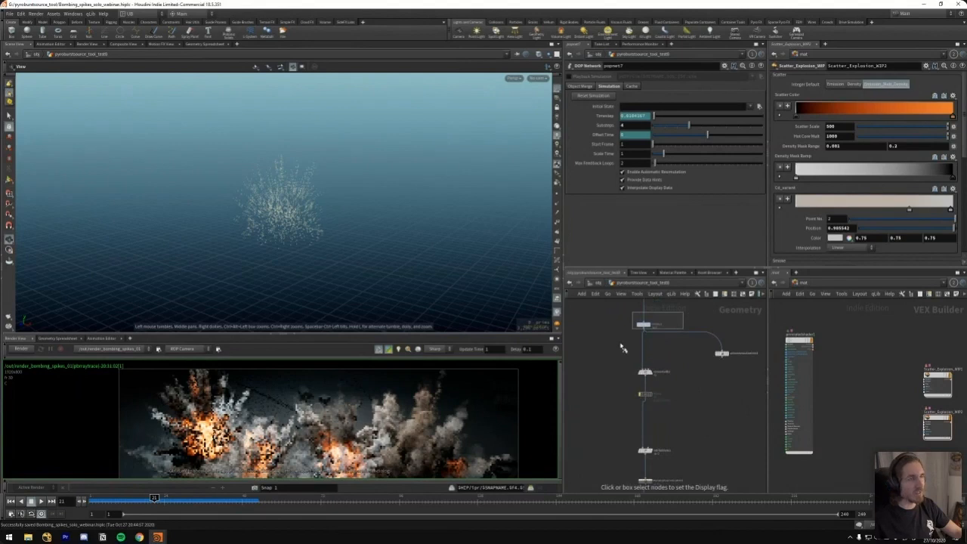
left_click(642, 324)
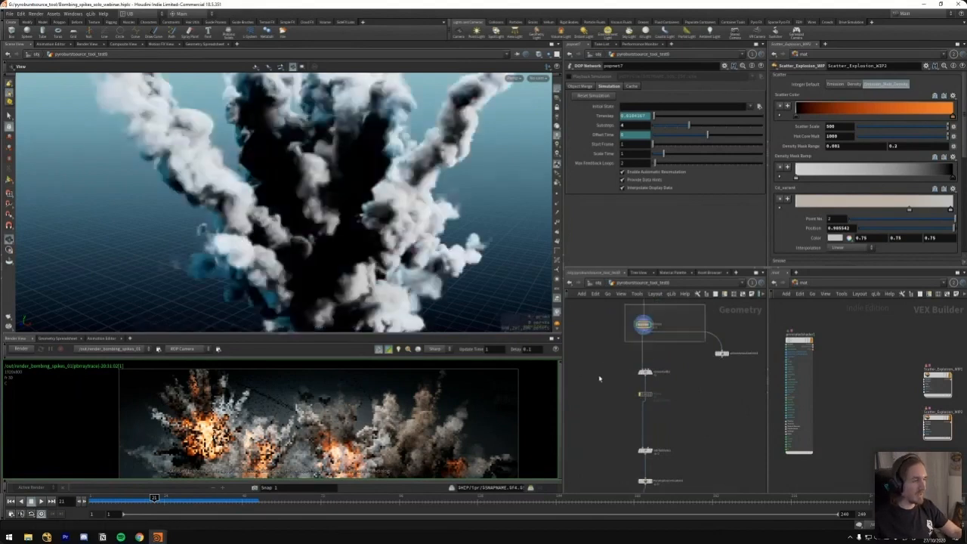
left_click(629, 370)
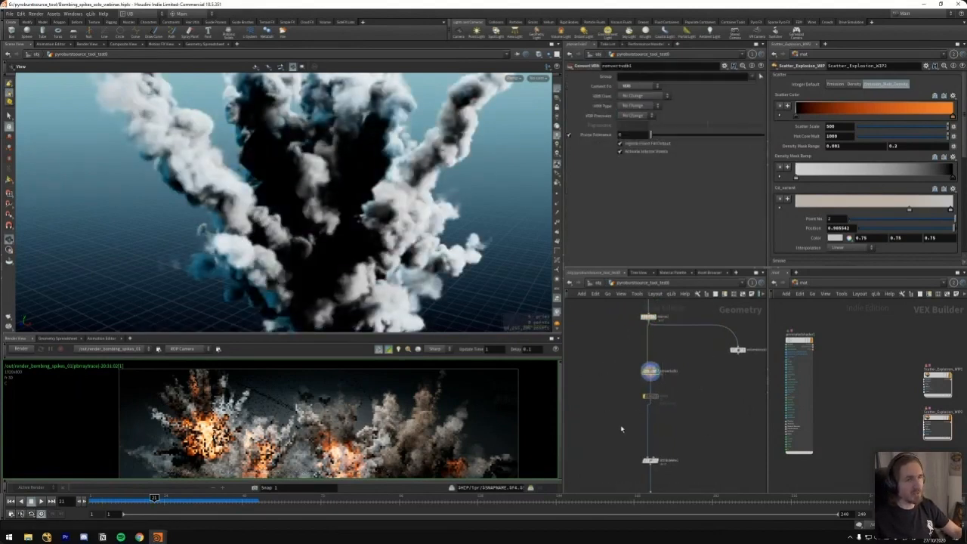
Display PyroExplosionScatter2 and examine the fire and smoke of the complete explosion
middle_click_drag(623, 483, 600, 392)
left_click_drag(600, 392, 663, 427)
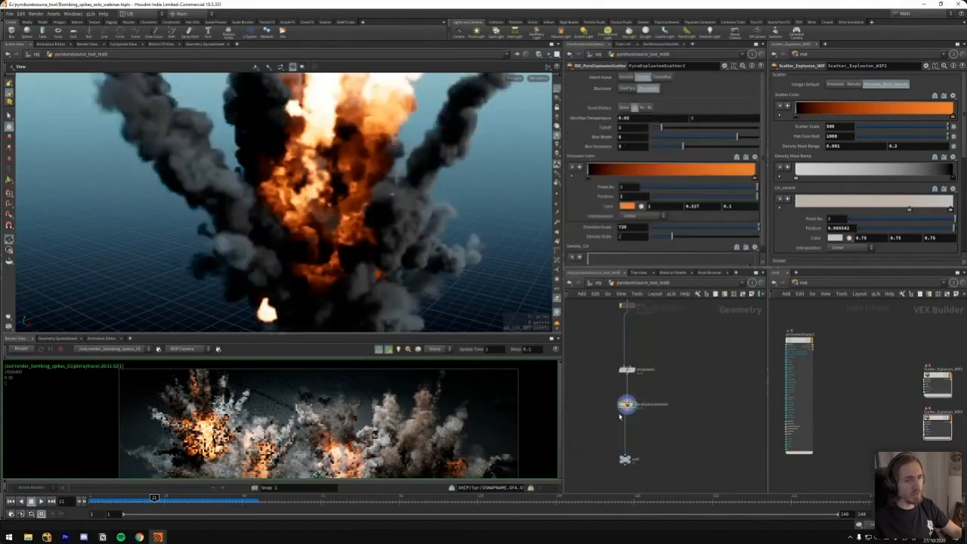
right_click_drag(269, 281, 325, 278)
left_click_drag(325, 278, 378, 274)
right_click_drag(378, 273, 449, 264)
left_click_drag(450, 264, 358, 289)
Find the two explosion shaders in the material network and inspect the ramps of Scatter_Explosion_WIP1
middle_click_drag(869, 366, 831, 337)
left_click_drag(854, 335, 907, 372)
middle_click_drag(827, 355, 774, 351)
left_click_drag(804, 371, 842, 413)
left_click_drag(804, 389, 873, 361)
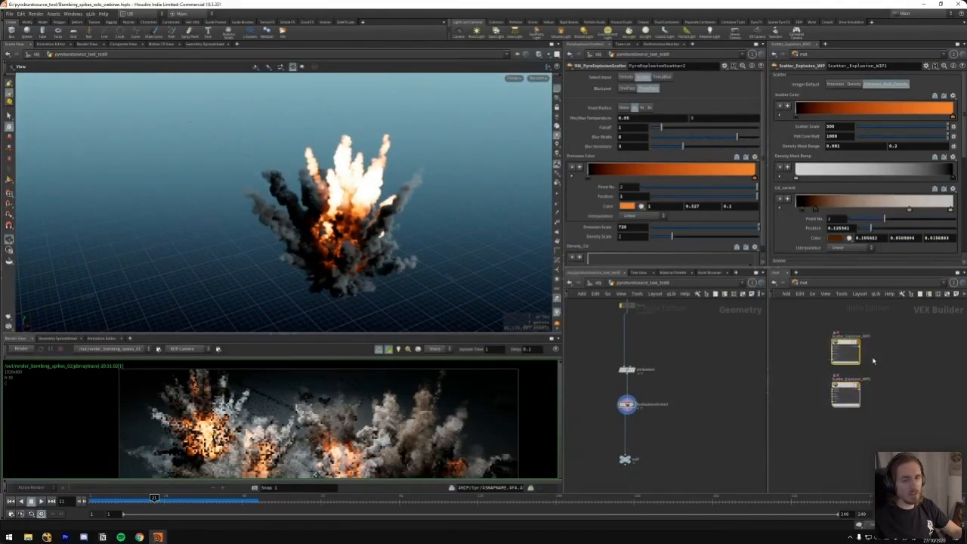
scroll(812, 334, "up", 3)
mouse_move(873, 351)
left_click_drag(819, 398, 927, 326)
middle_click_drag(836, 385, 815, 336)
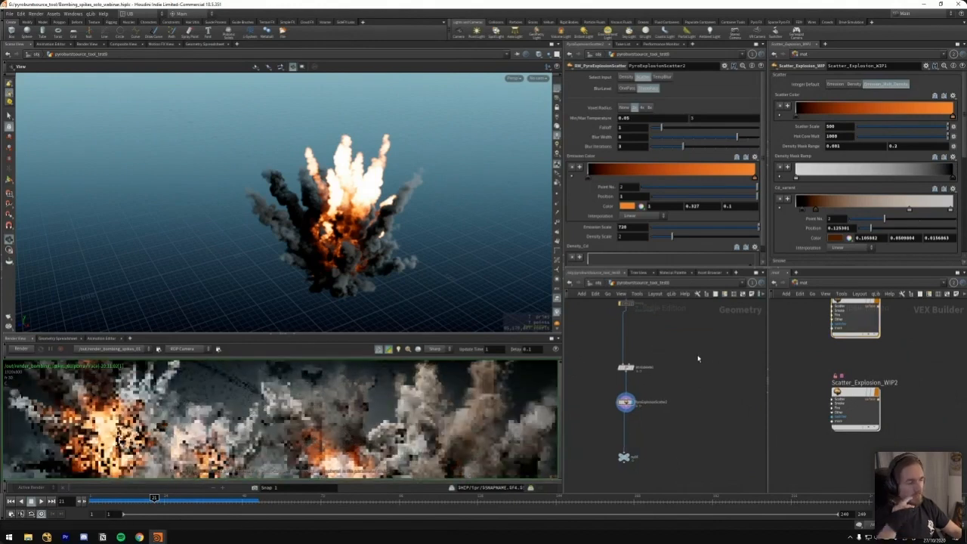
Return to the object level and show the main explosion setups in the full scene
key("u")
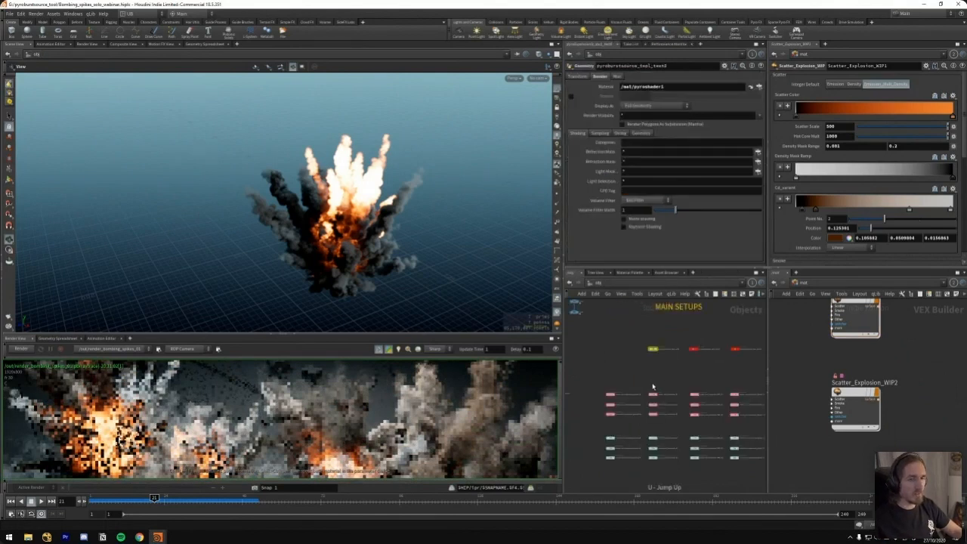
middle_click_drag(659, 390, 667, 360)
key("r")
left_click_drag(686, 348, 652, 452)
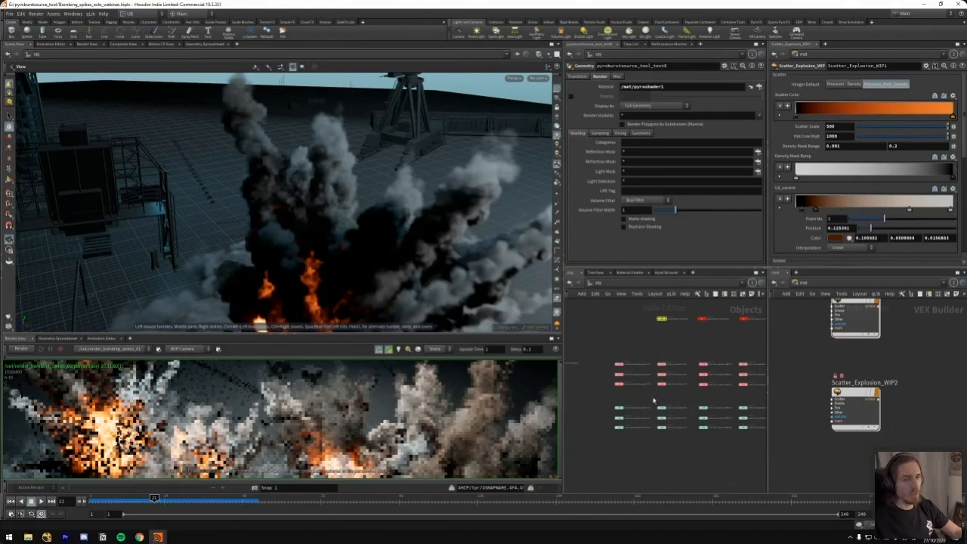
Examine the combined explosions among the towers and structures from several angles
right_click_drag(227, 277, 293, 185)
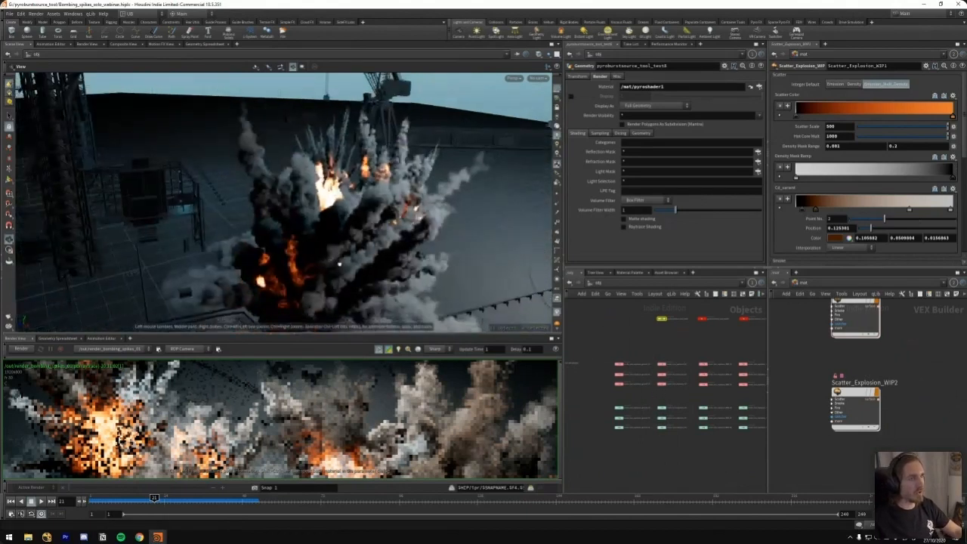
left_click_drag(293, 186, 368, 219)
right_click_drag(368, 220, 255, 235)
left_click_drag(320, 204, 344, 202)
left_click_drag(336, 253, 353, 193)
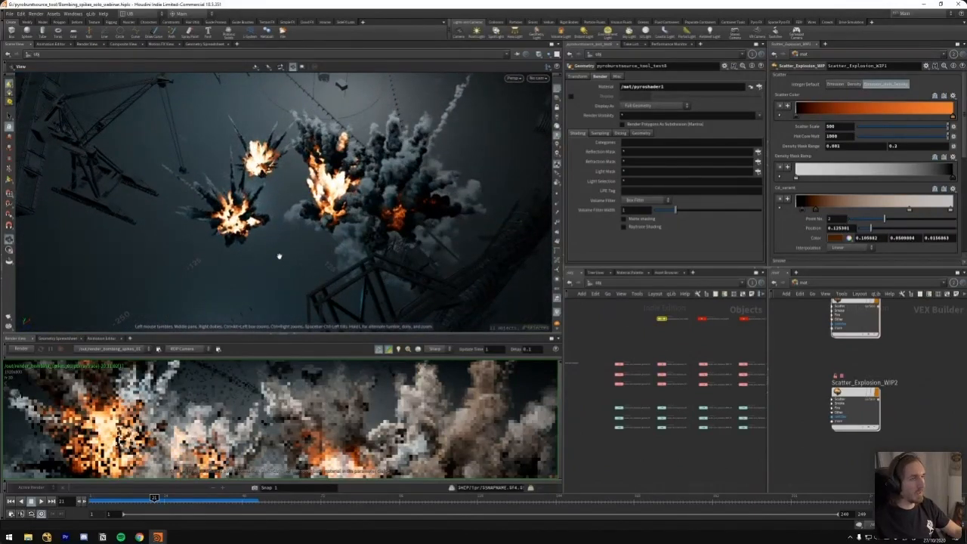
Turn off the display of the main explosion objects and show the RBD debris objects instead
middle_click_drag(667, 349, 654, 328)
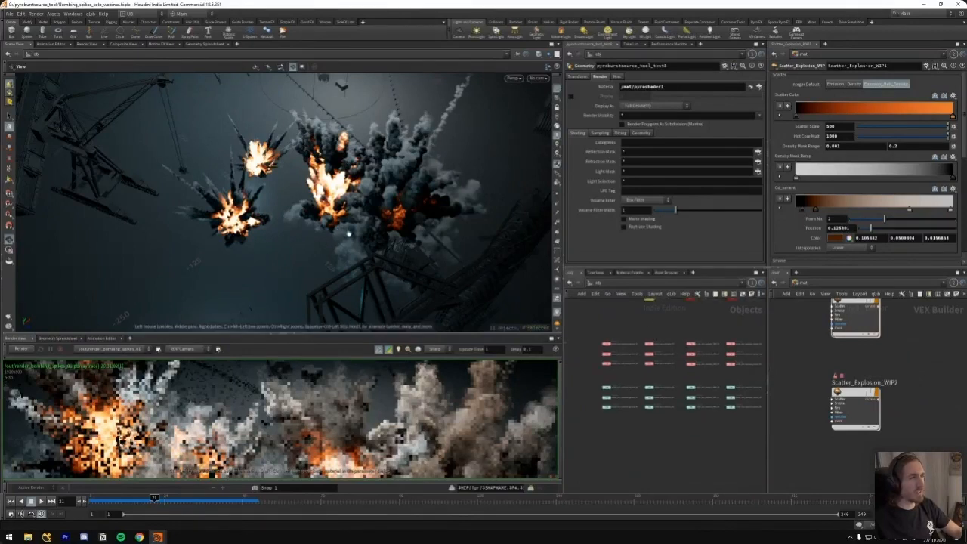
scroll(636, 334, "up", 4)
middle_click_drag(633, 344, 655, 318)
scroll(607, 340, "up", 3)
key("r")
left_click_drag(607, 314, 668, 378)
middle_click_drag(699, 331, 688, 334)
key("r")
left_click_drag(686, 314, 728, 384)
middle_click_drag(691, 388, 651, 379)
key("r")
left_click_drag(703, 396, 665, 455)
Examine the flying debris pieces from several angles at frame 26
left_click_drag(317, 200, 325, 121)
right_click_drag(325, 120, 336, 162)
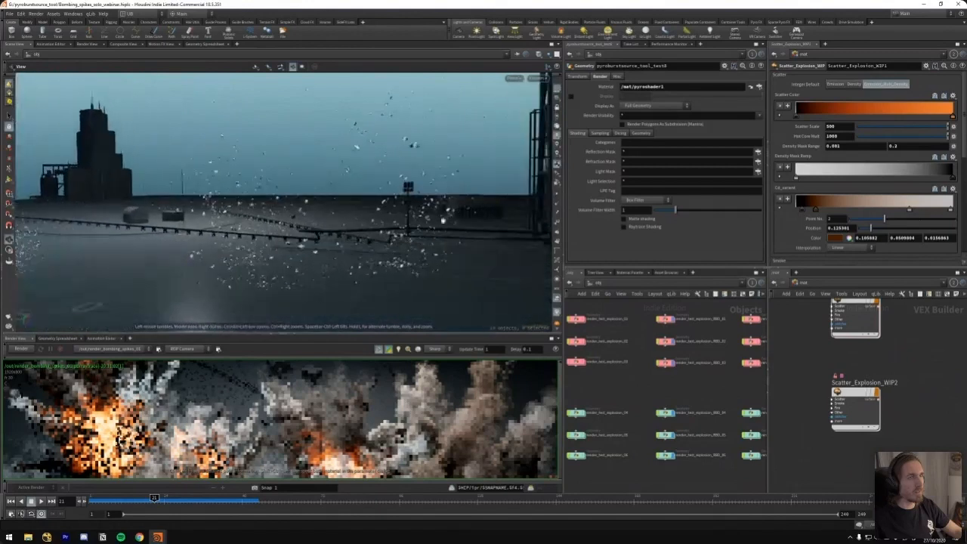
left_click_drag(154, 498, 170, 498)
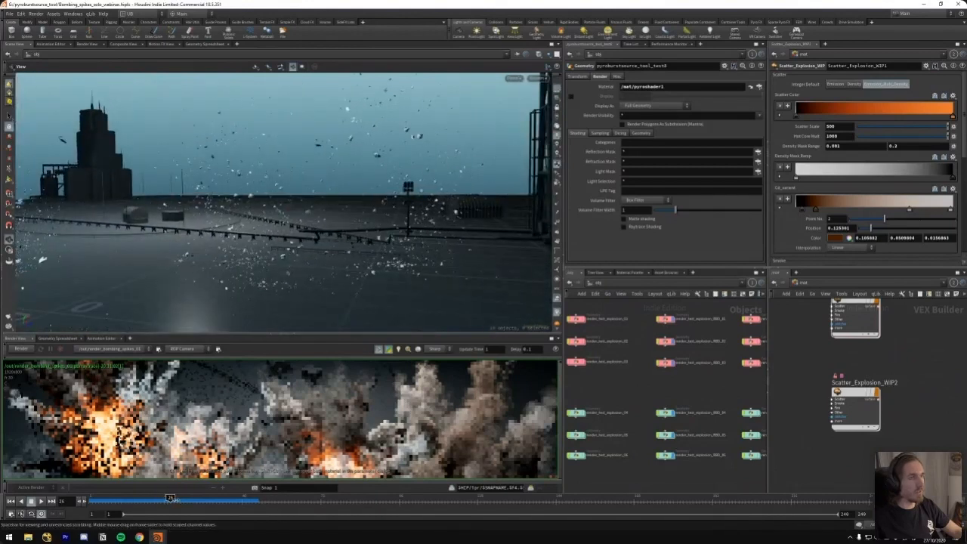
mouse_move(350, 231)
left_mouse_down()
mouse_move(360, 268)
mouse_move(390, 197)
mouse_move(346, 241)
left_mouse_up()
right_click_drag(346, 240, 309, 281)
left_click_drag(309, 280, 327, 241)
Display the explosions again together with the render_test_explosion_ground objects and return to frame 21
scroll(699, 391, "down", 3)
left_click_drag(711, 326, 670, 434)
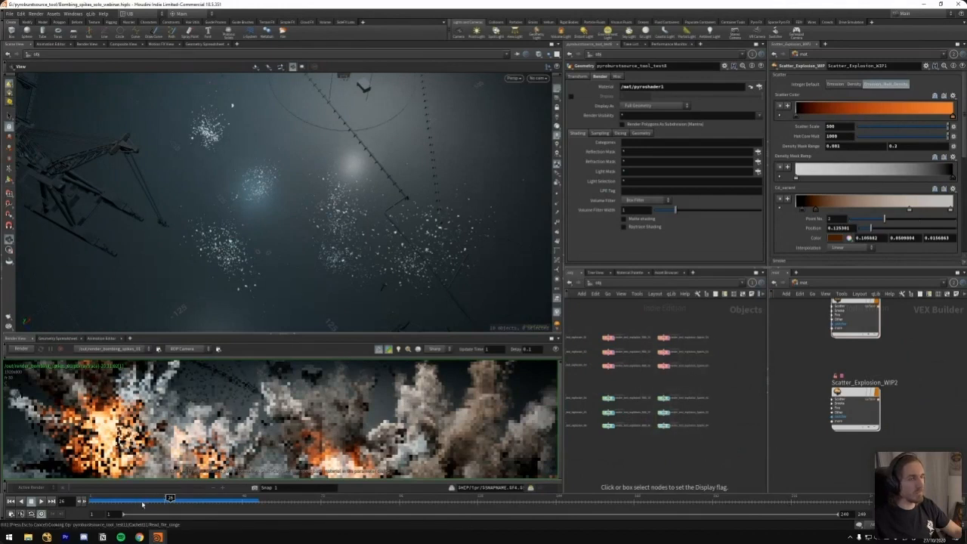
left_click_drag(142, 504, 154, 500)
scroll(318, 232, "up", 4)
left_click_drag(321, 230, 456, 107)
mouse_move(396, 164)
left_mouse_down()
mouse_move(430, 143)
mouse_move(362, 166)
mouse_move(273, 278)
mouse_move(355, 255)
mouse_move(385, 260)
left_mouse_up()
middle_click_drag(591, 338, 696, 338)
left_click_drag(697, 338, 621, 321)
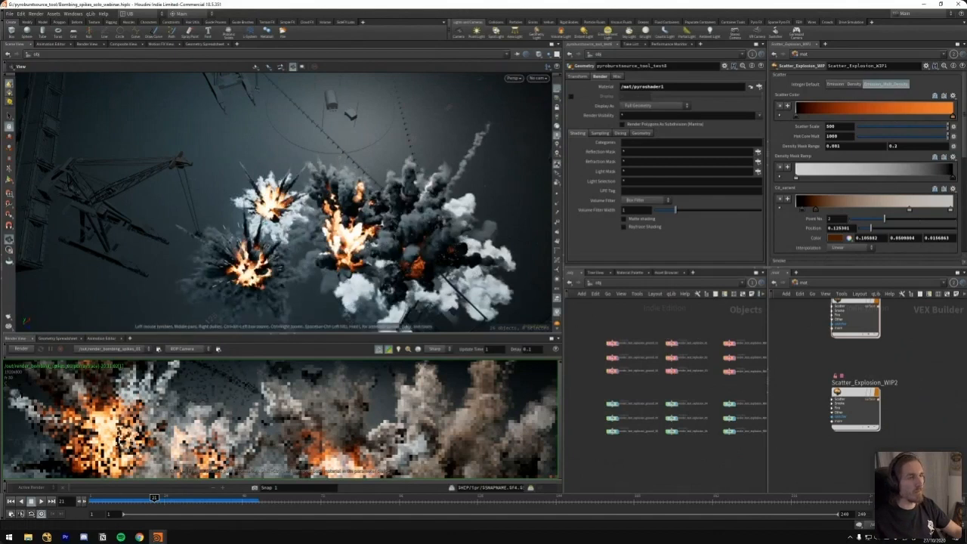
Examine the combined explosions with their ground smoke and the render object groups in the network
middle_click_drag(288, 209, 270, 187)
left_click_drag(312, 216, 498, 294)
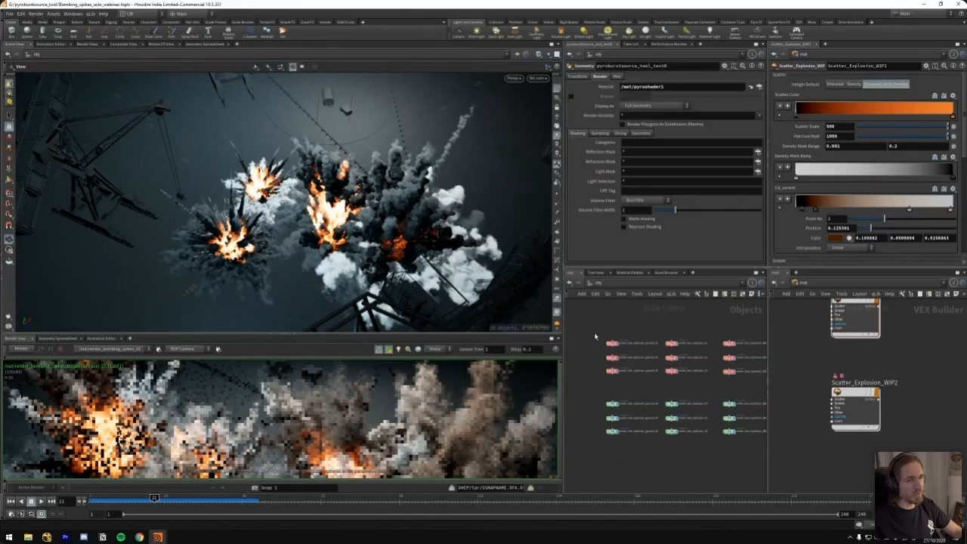
scroll(595, 337, "up", 3)
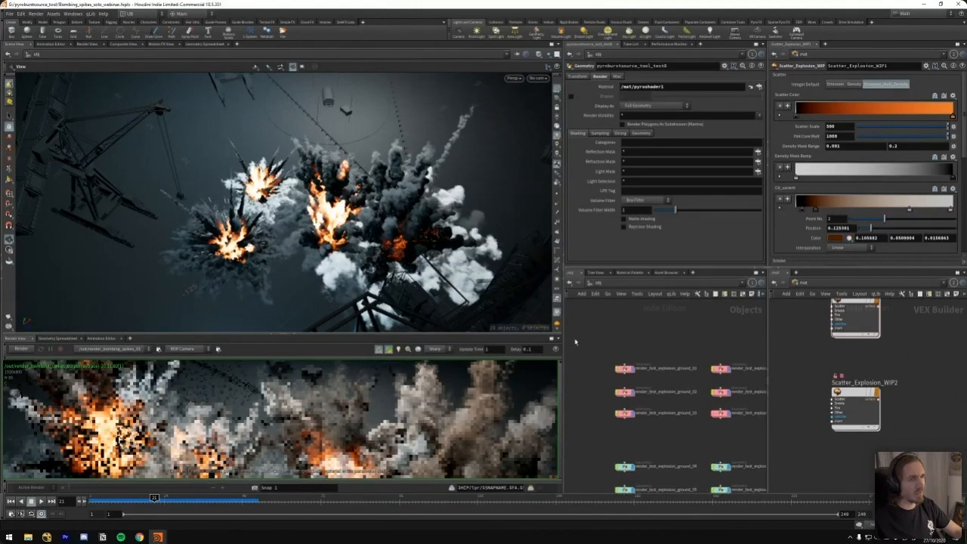
mouse_move(345, 221)
left_mouse_down()
mouse_move(362, 203)
mouse_move(333, 213)
left_mouse_up()
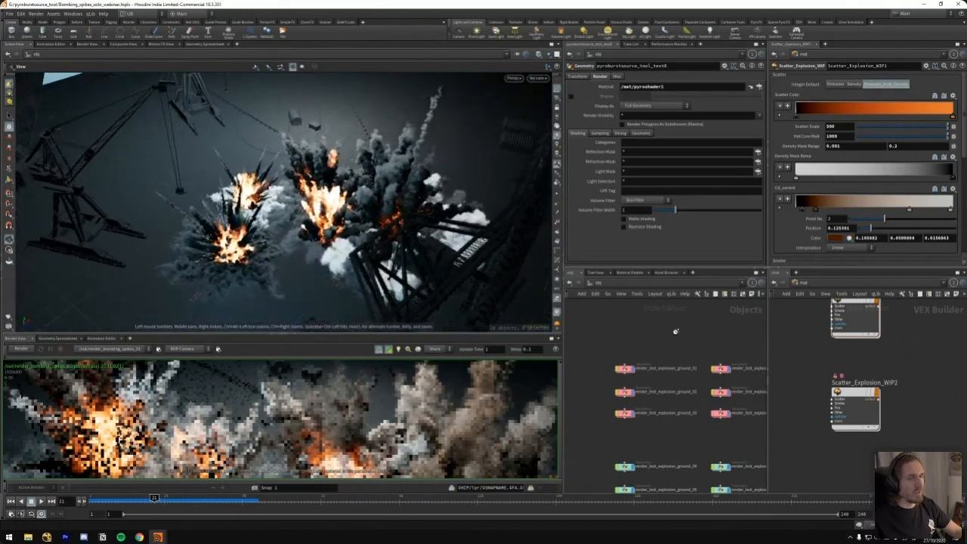
scroll(654, 331, "down", 5)
scroll(656, 338, "down", 2)
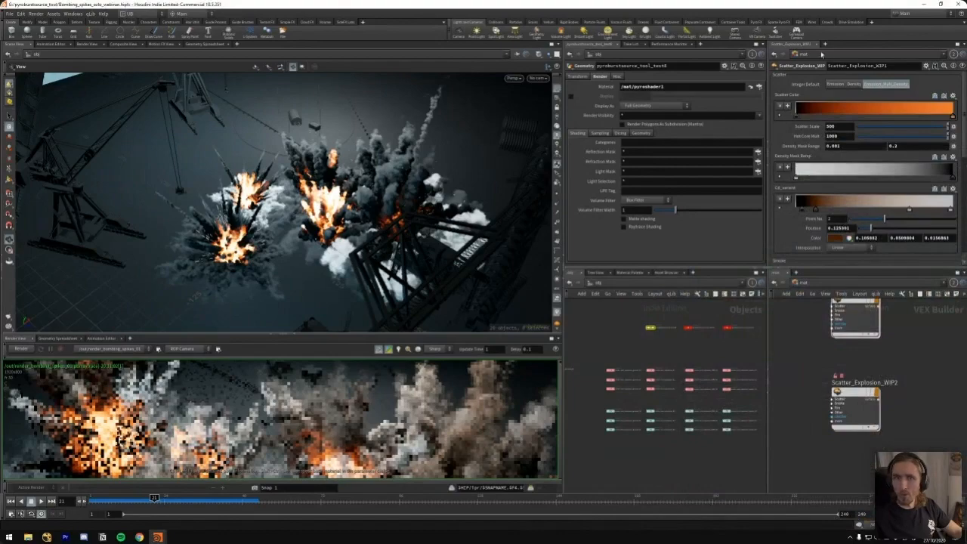
Open the recent Ground_Explosion2 scene, discarding the changes to the current scene
left_click(66, 538)
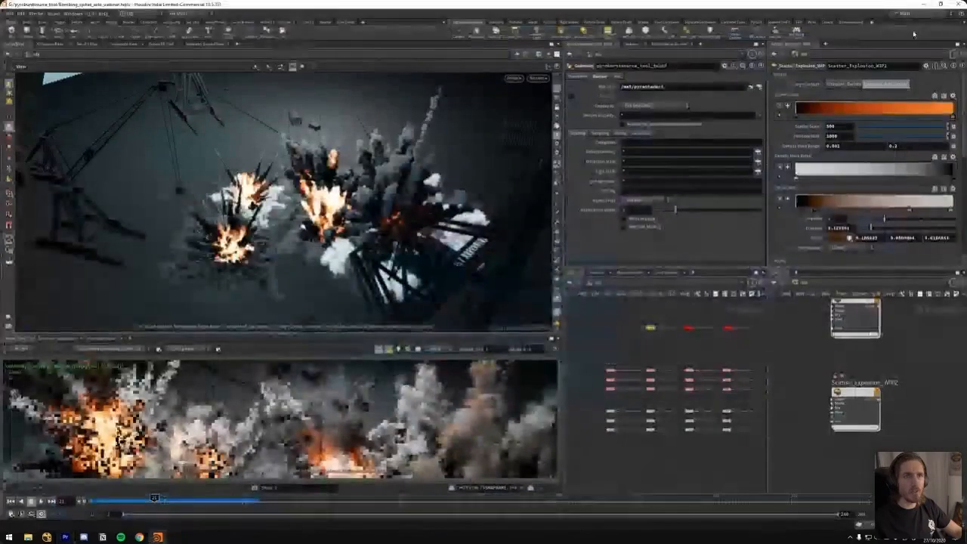
left_click(923, 4)
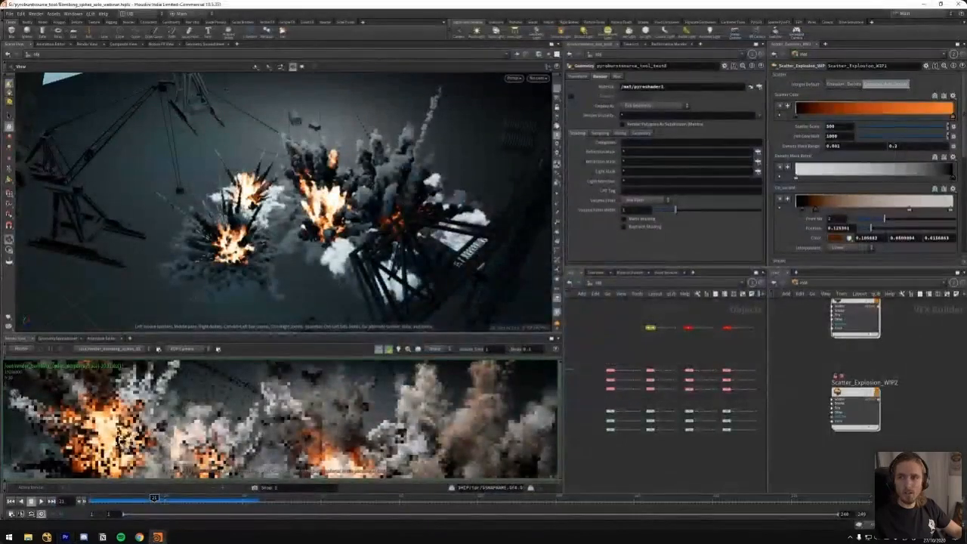
left_click(9, 14)
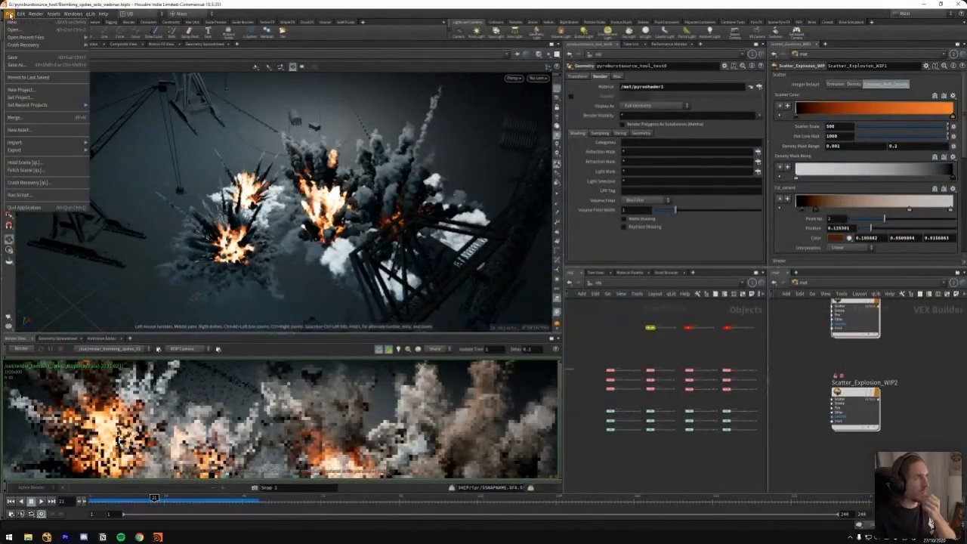
mouse_move(30, 37)
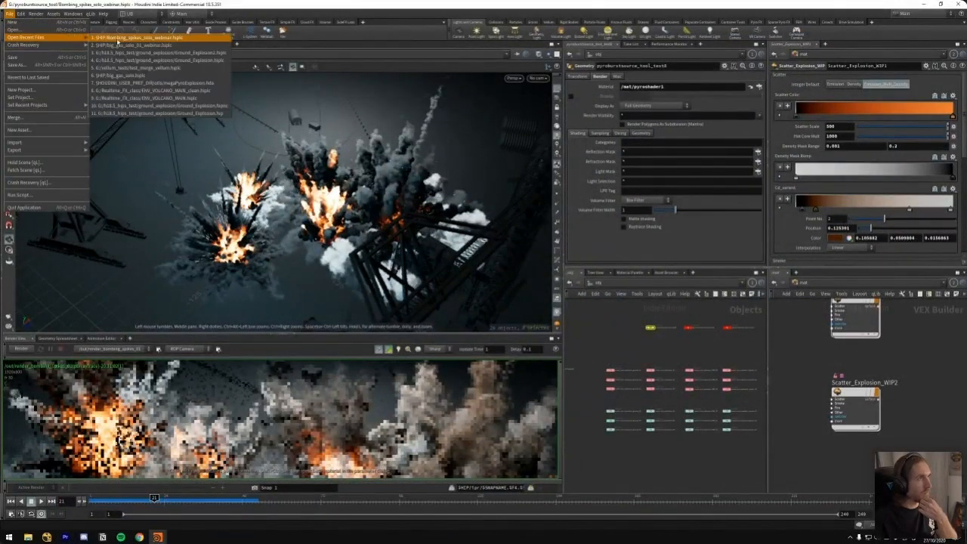
left_click(173, 59)
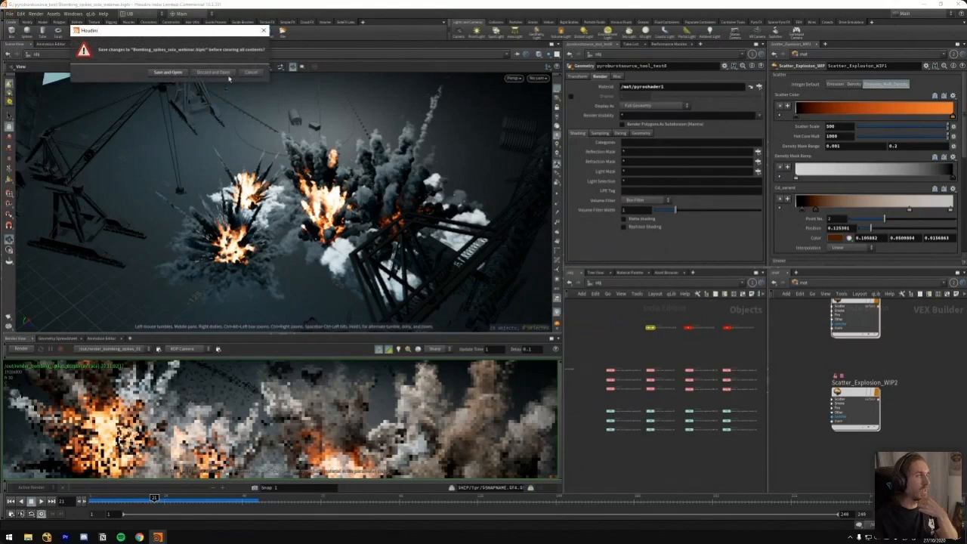
left_click(219, 73)
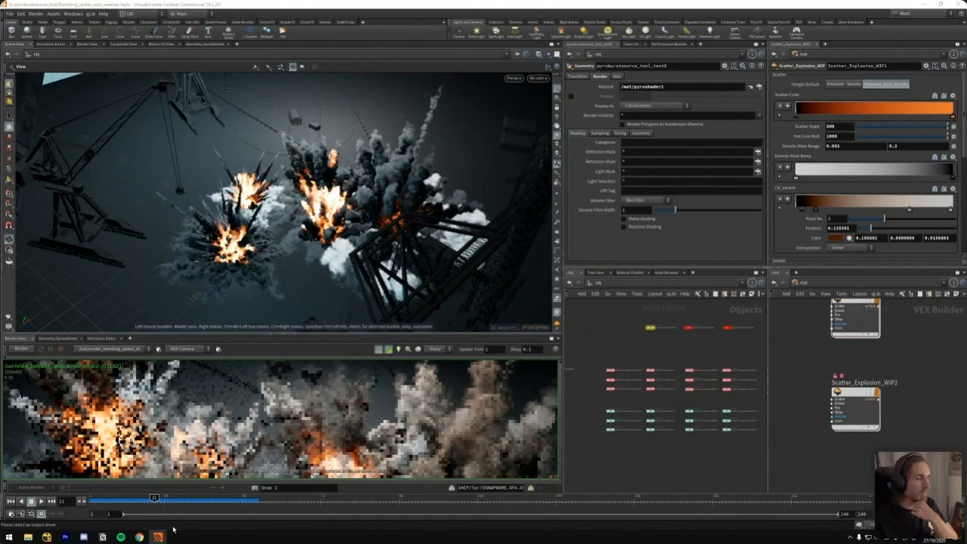
mouse_move(141, 537)
left_click(180, 508)
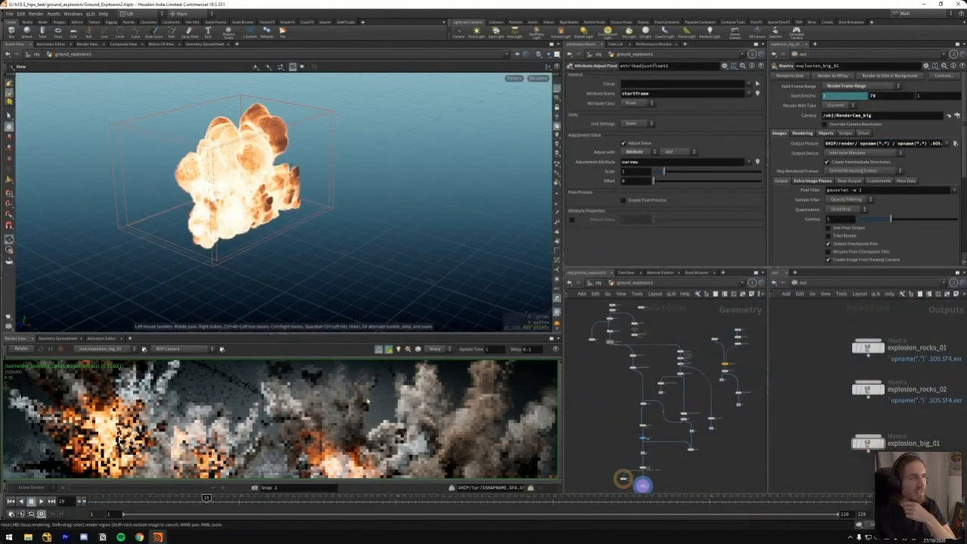
Switch to the Houdini window holding the big_gas_solo_01_webinar scene and look over its explosion node network
mouse_move(160, 537)
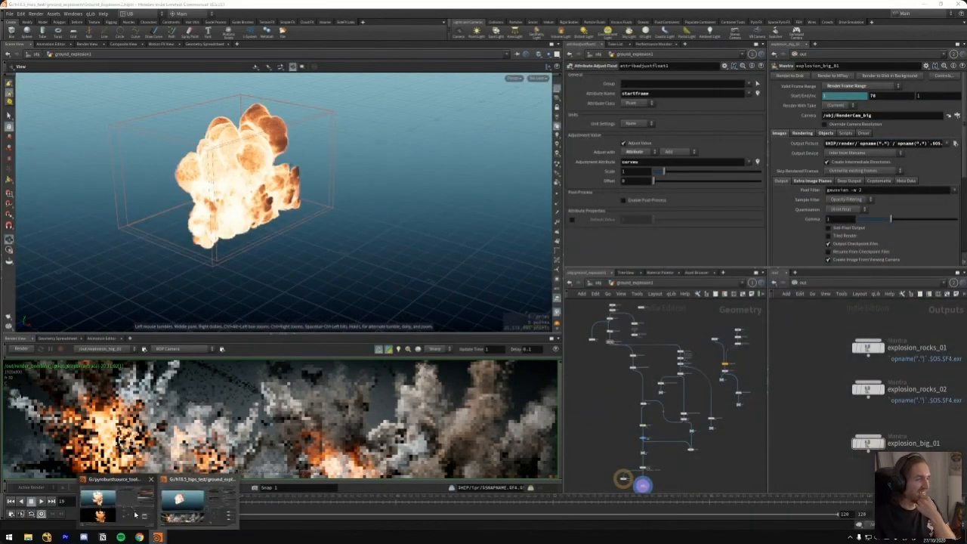
left_click(135, 515)
left_click_drag(966, 143, 732, 1)
middle_click_drag(568, 321, 581, 379)
middle_click_drag(570, 289, 610, 447)
scroll(627, 367, "down", 3)
middle_click_drag(642, 317, 614, 355)
scroll(598, 397, "up", 3)
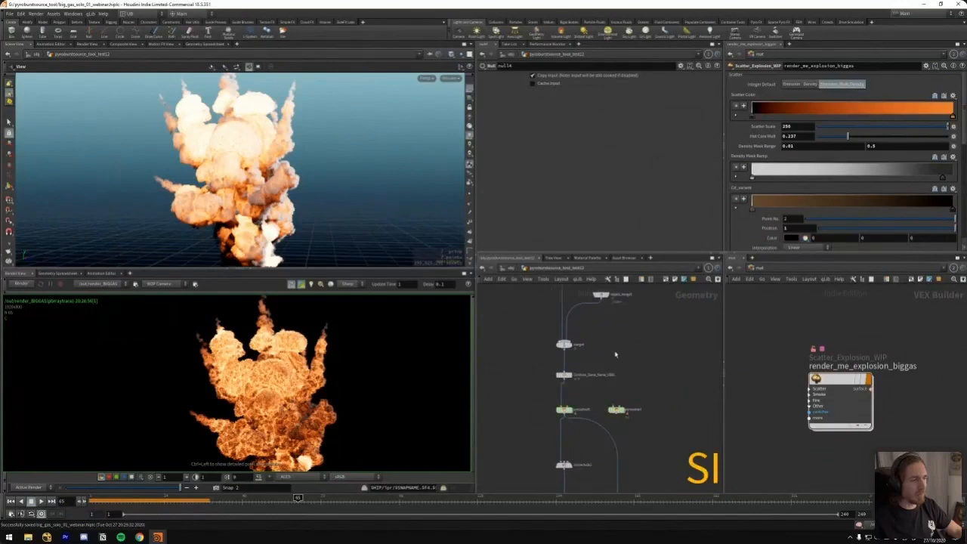
Go to the first frame and inspect the attributes of the main emitter's Pyro Source node
key("ctrl+Up")
middle_click_drag(604, 317, 580, 446)
scroll(630, 365, "down", 3)
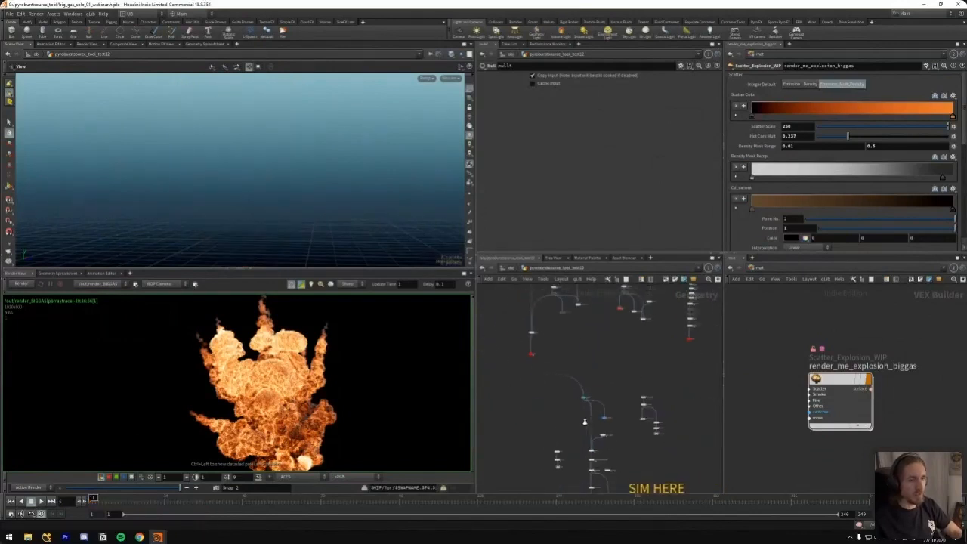
middle_click_drag(606, 391, 607, 401)
scroll(559, 370, "up", 6)
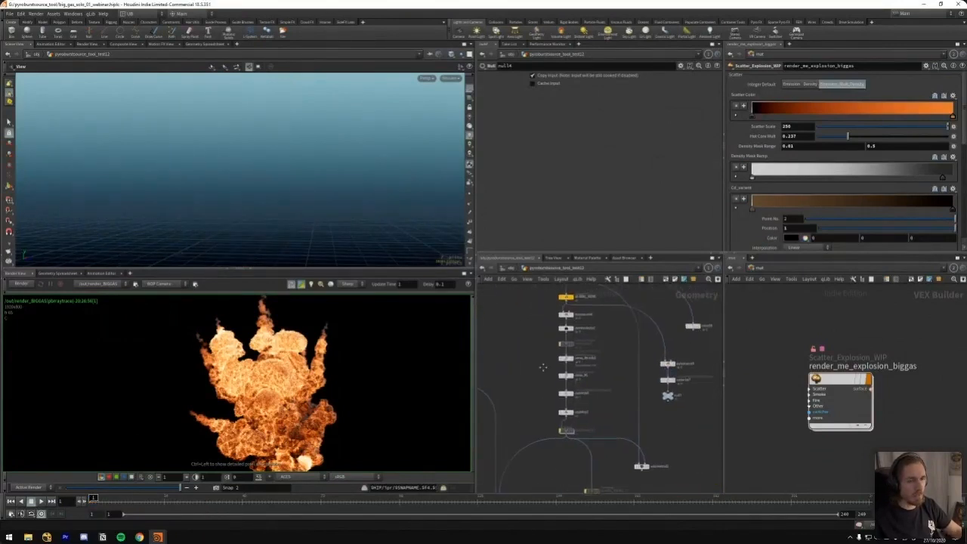
left_click(572, 308)
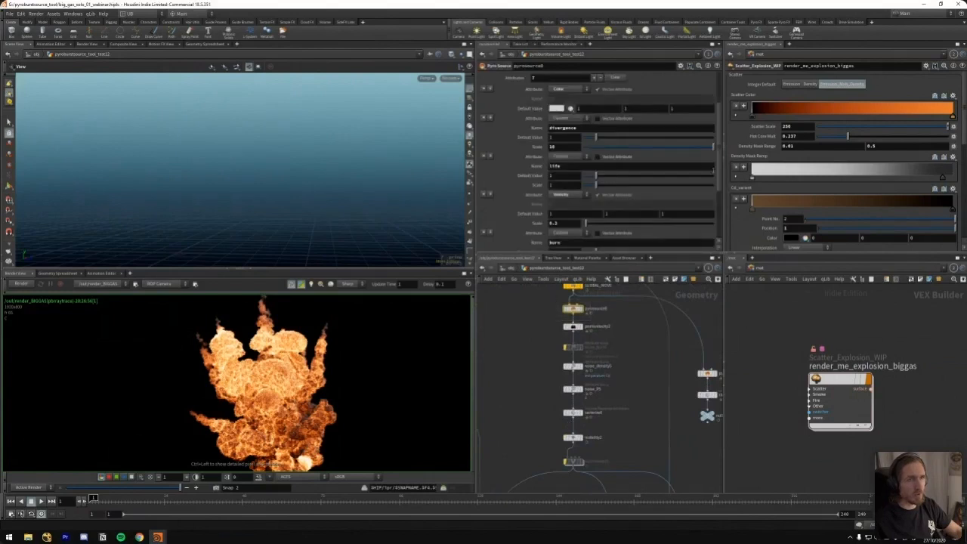
scroll(711, 129, "down", 3)
Find the neighbouring Pyro Source that emits pump and velocity, and inspect its attribute settings
middle_click_drag(677, 378, 521, 393)
middle_click_drag(718, 355, 605, 369)
left_click(651, 367)
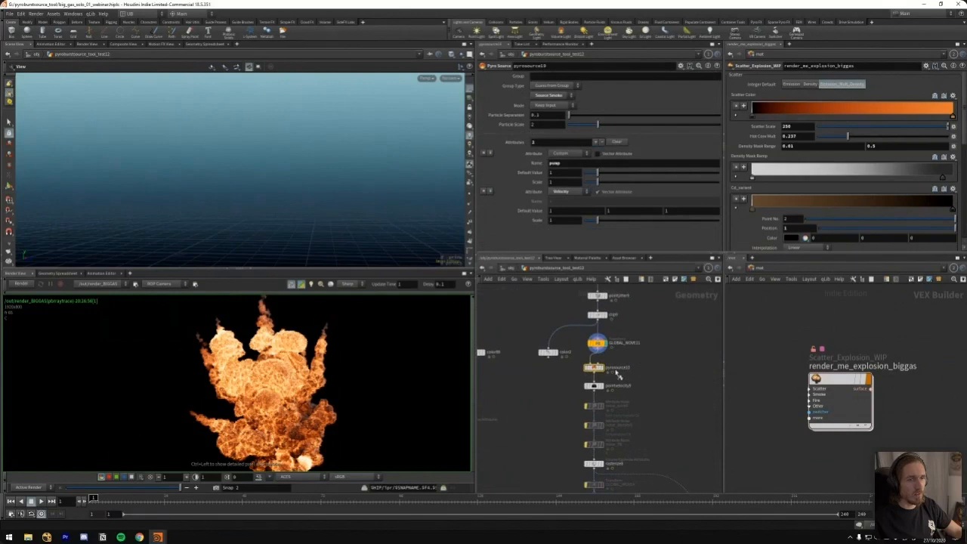
double_click(556, 163)
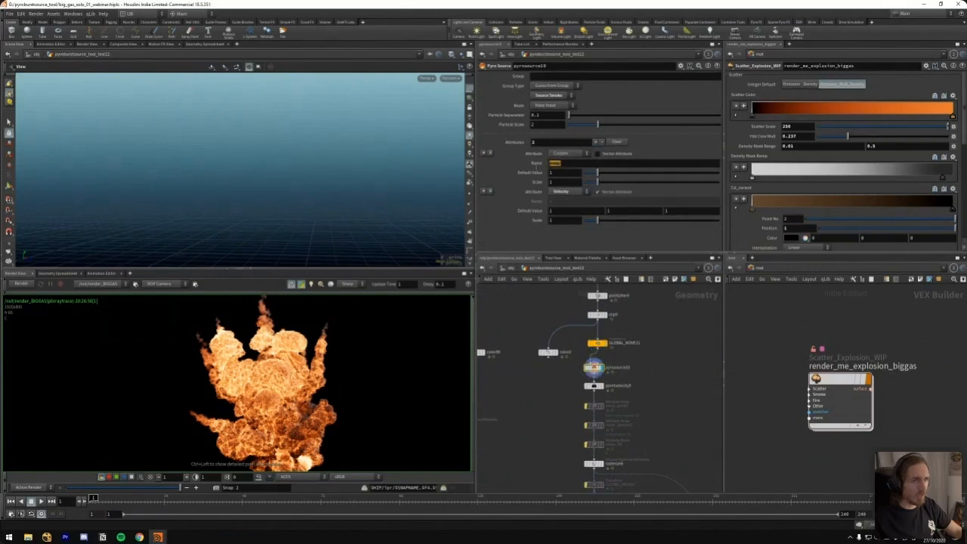
left_click_drag(560, 221, 541, 241)
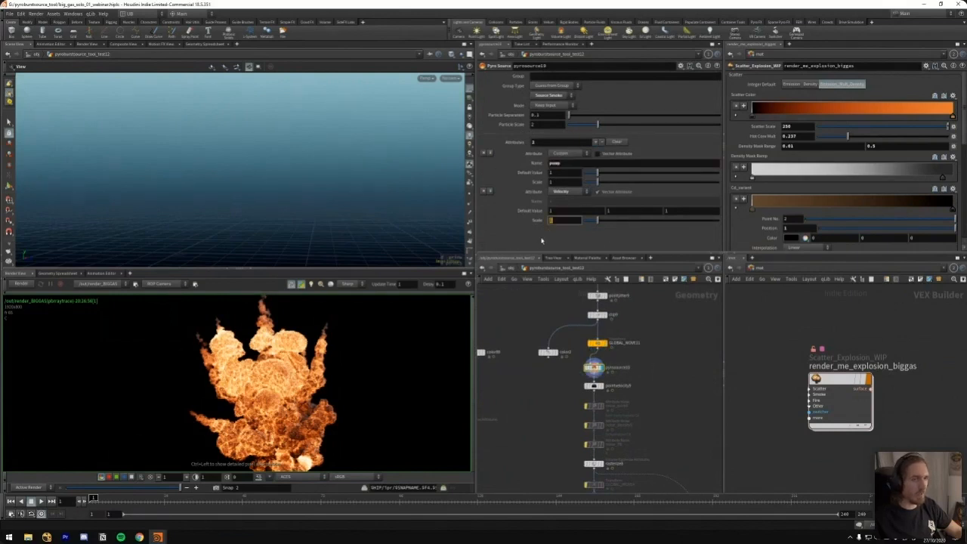
Follow the pump source chain down to null20 and open the same geometry network in the second network pane
middle_click_drag(531, 457, 535, 362)
left_click_drag(552, 438, 612, 490)
left_click_drag(602, 436, 558, 471)
middle_click_drag(558, 472, 562, 405)
left_click(585, 396)
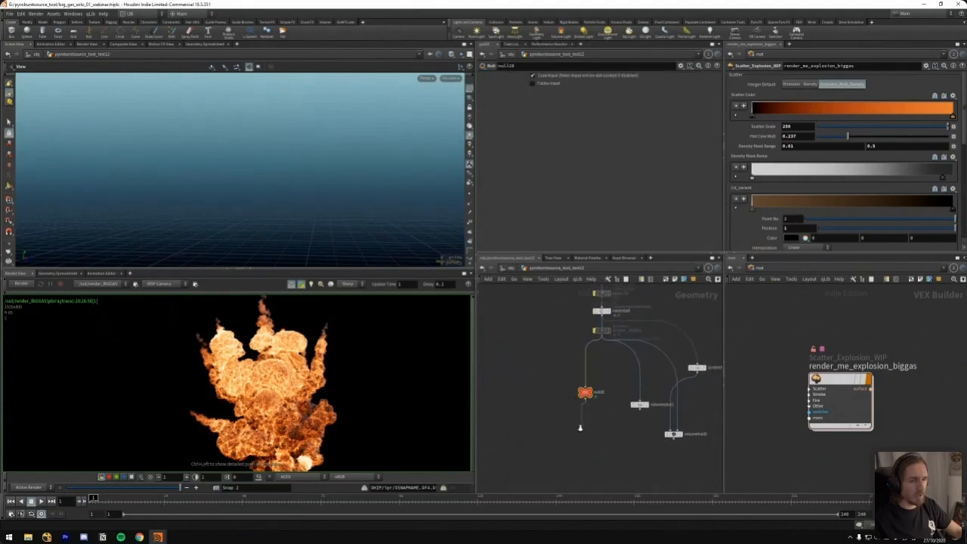
key("Escape")
left_click_drag(586, 390, 815, 382)
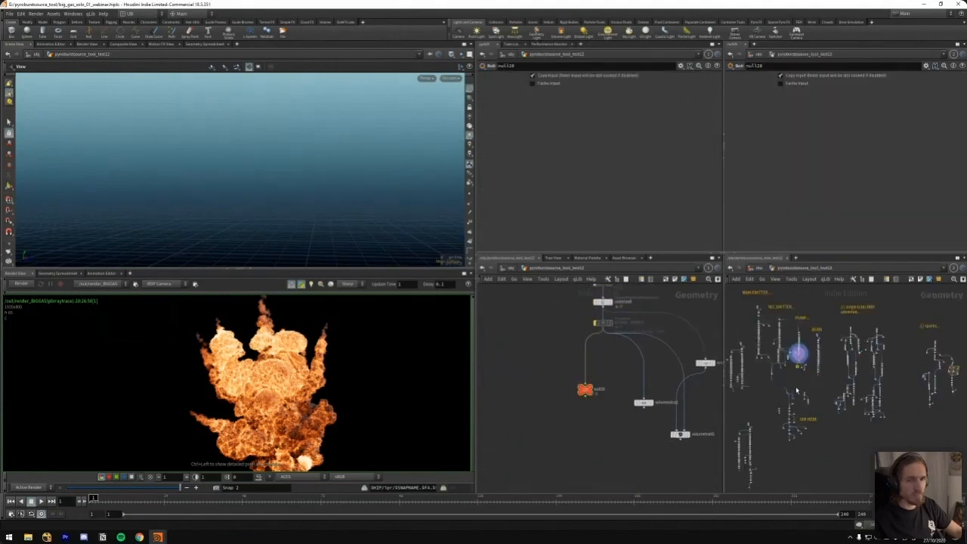
Go inside the main pyro solver's DOP network and locate its volume source and turbulence nodes
scroll(797, 391, "up", 10)
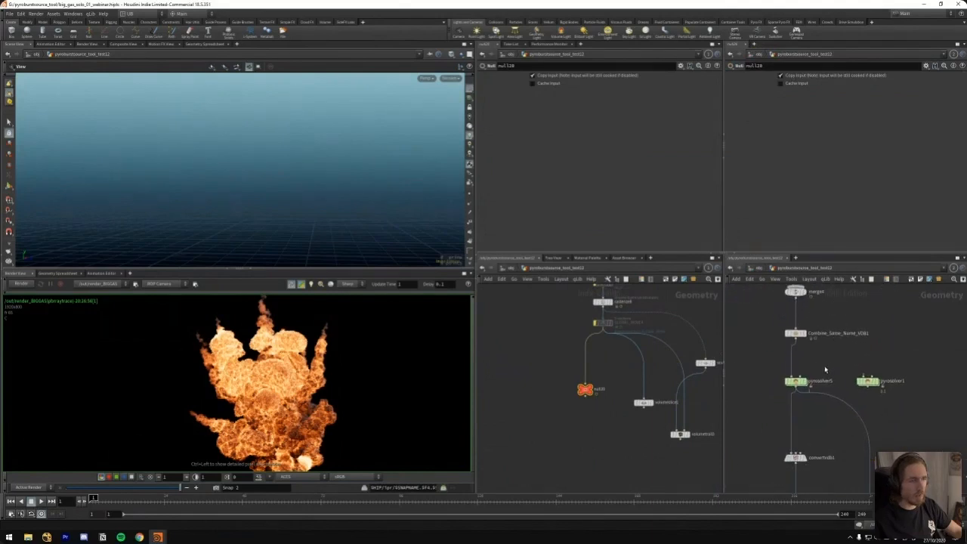
double_click(796, 380)
left_click(883, 389)
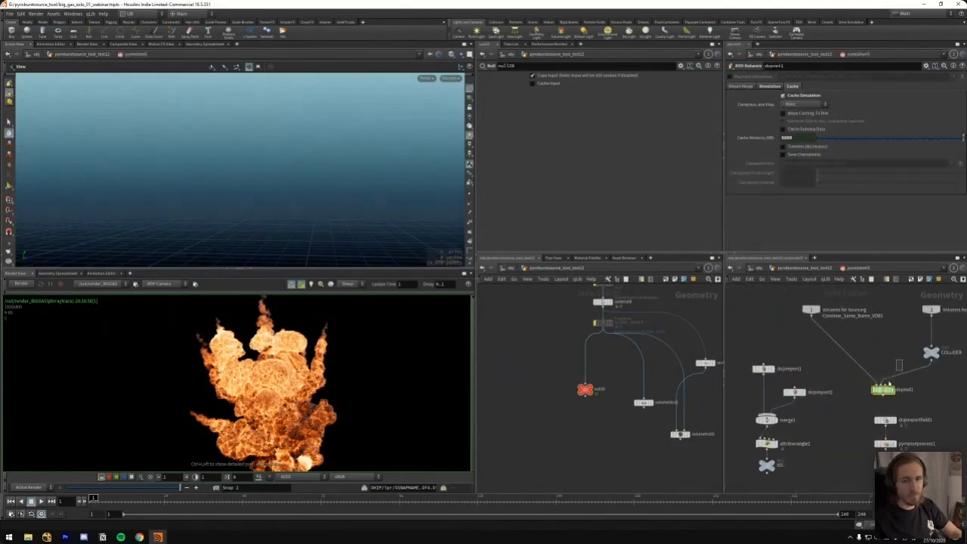
key("i")
left_click(867, 352)
scroll(881, 362, "up", 2)
scroll(811, 340, "up", 3)
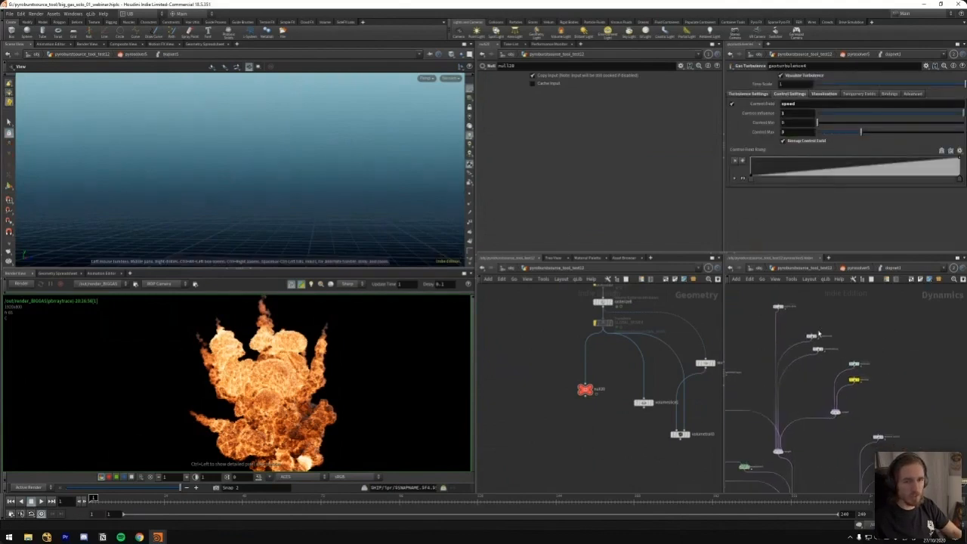
Select volumesource1 in the simulation and inspect its SOP path link to null20
left_click(887, 395)
middle_click_drag(899, 423, 959, 457)
left_click(825, 357)
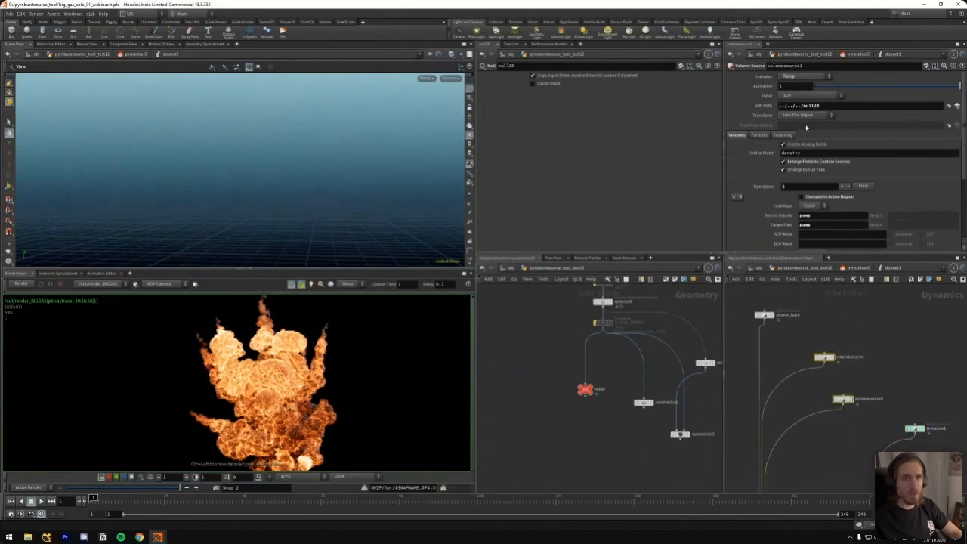
scroll(609, 374, "up", 3)
left_click_drag(579, 394, 720, 226)
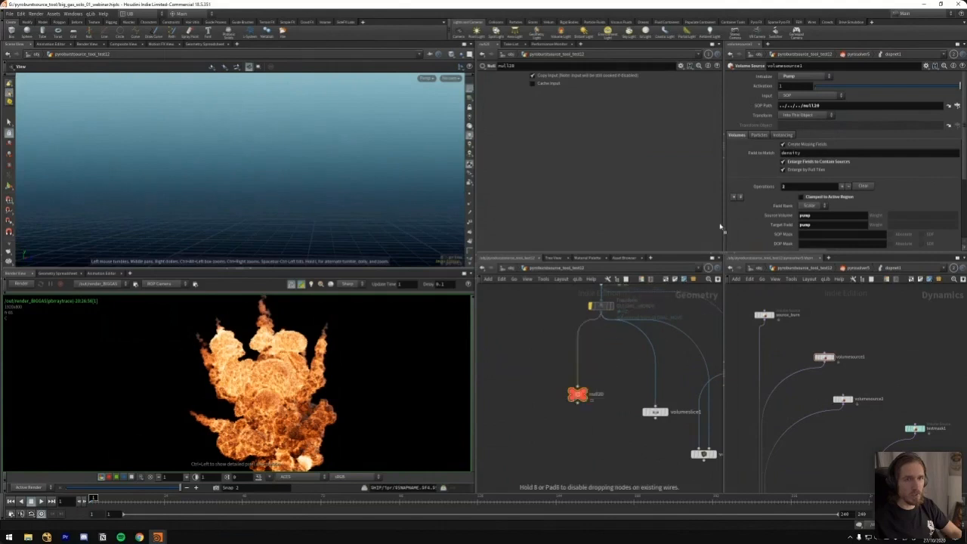
left_click_drag(824, 108, 826, 106)
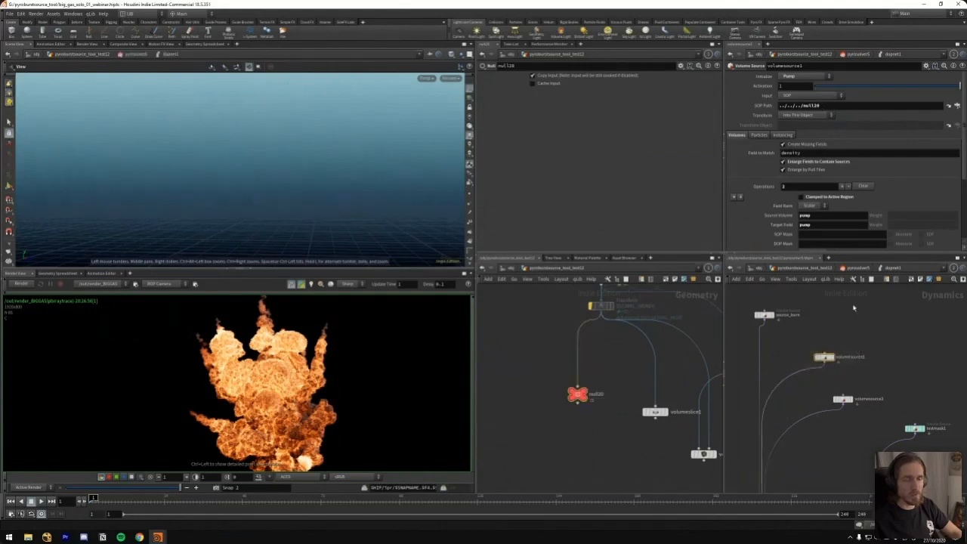
Examine the pump source volume and target field settings of volumesource1
scroll(825, 184, "down", 2)
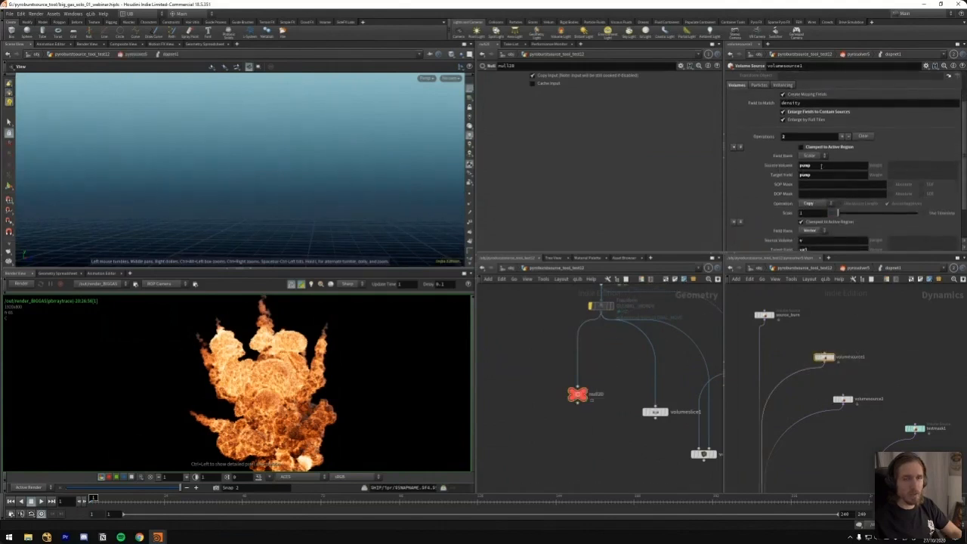
key("Tab")
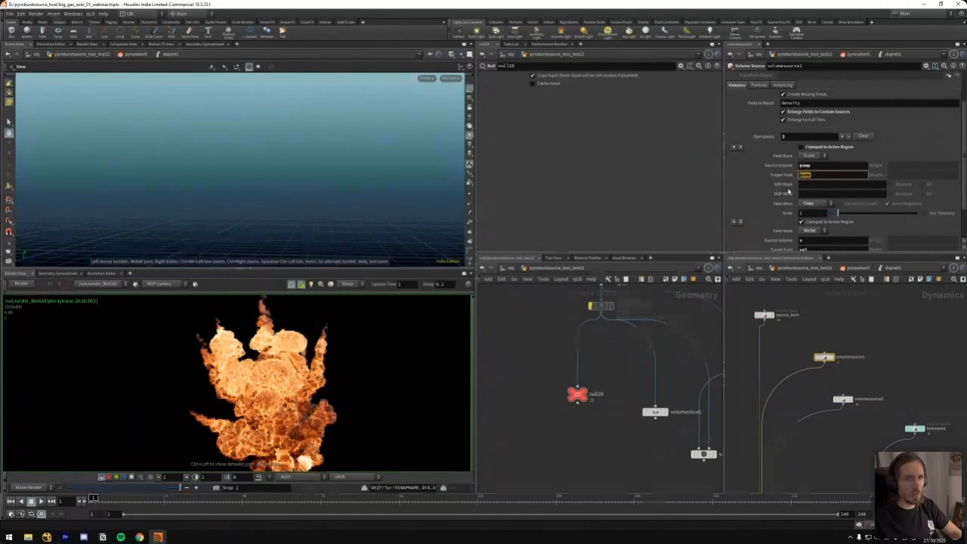
key("Return")
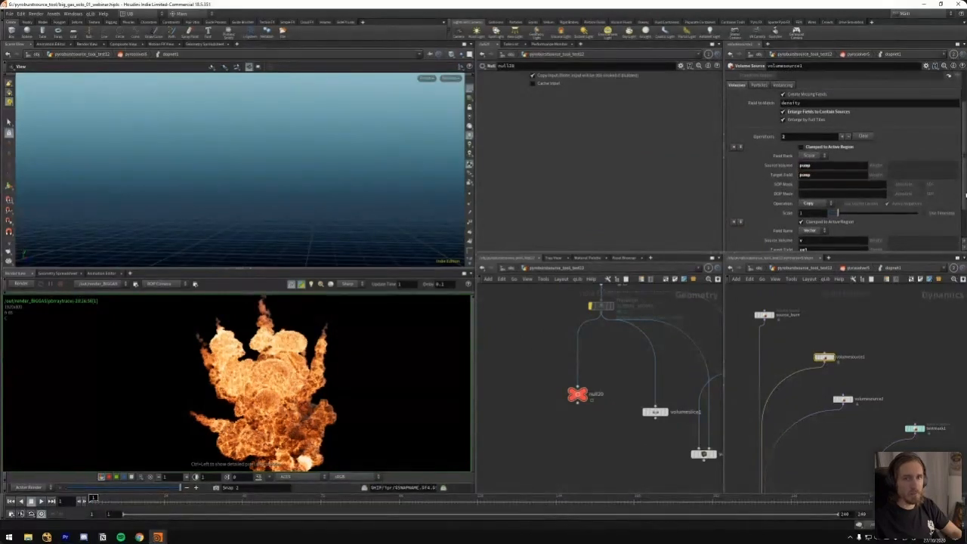
Examine the velocity operation of volumesource1, checking its source volume v, target field vel and pump mask
scroll(947, 240, "down", 2)
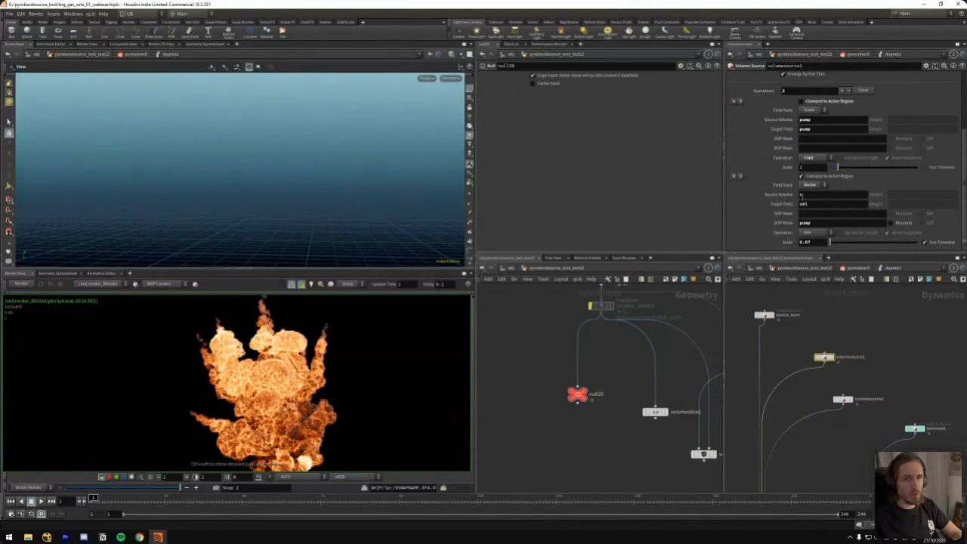
left_click(801, 195)
type("v")
key("Tab")
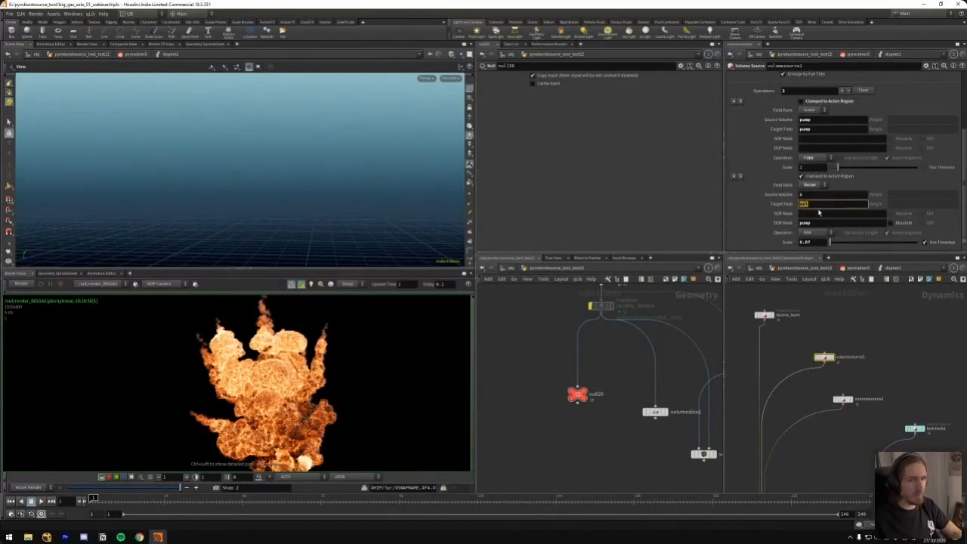
left_click_drag(819, 206, 798, 196)
Check the node information of GLOBAL_MOVE4 and trace the pump chain back up to the settings of pyrosource10
middle_click(605, 306)
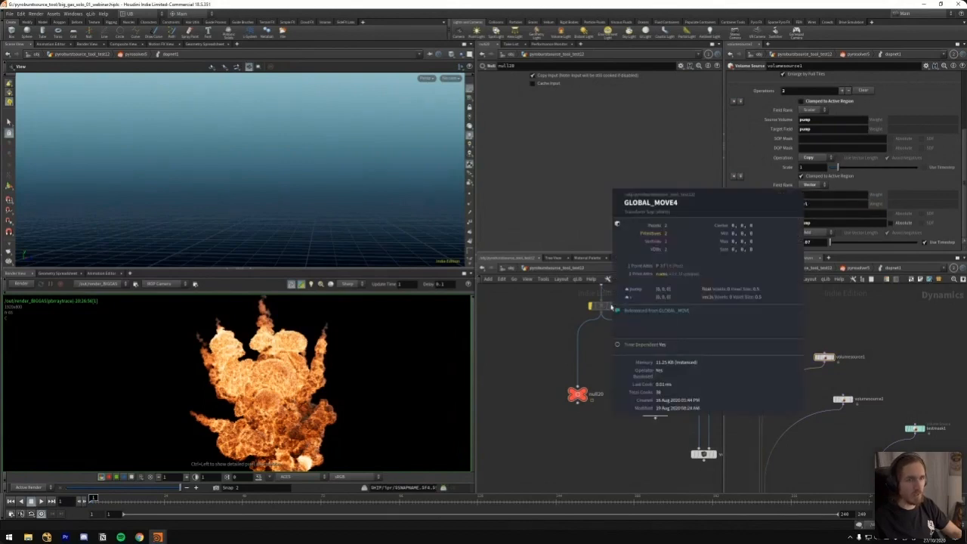
middle_click_drag(597, 349, 578, 430)
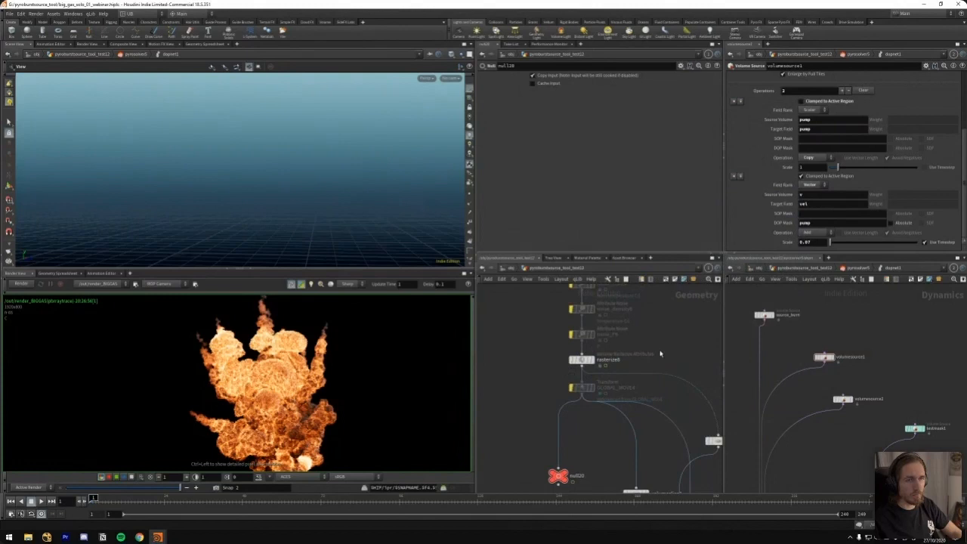
left_click(582, 359)
middle_click_drag(680, 356, 655, 432)
left_click(557, 309)
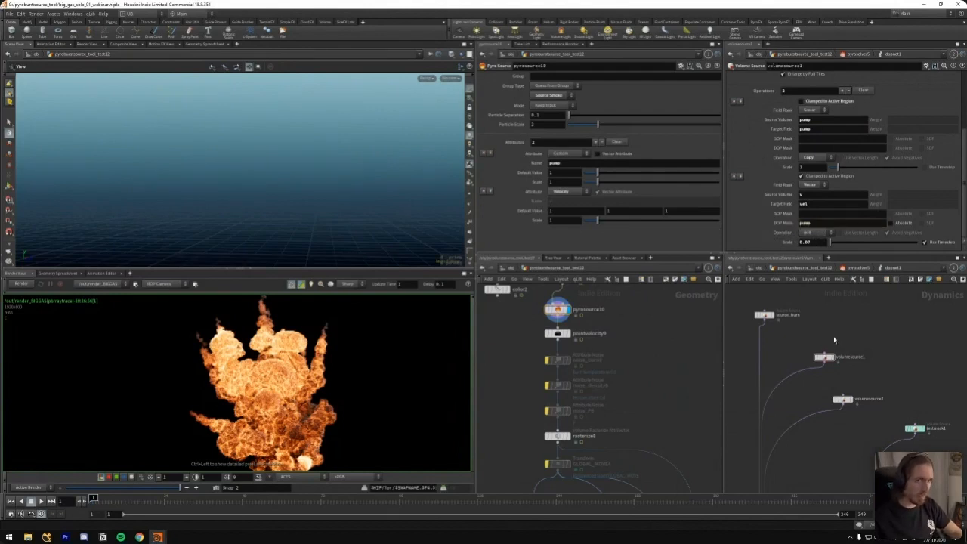
scroll(877, 346, "down", 5)
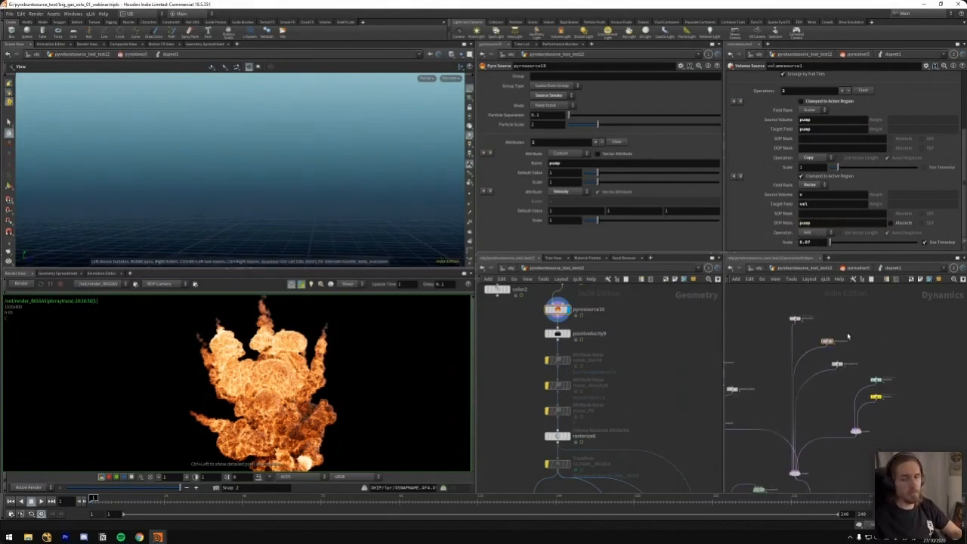
Switch to the Ground_Explosion2 scene and display the drawcurve1 node at the start of its geometry network
left_click(923, 4)
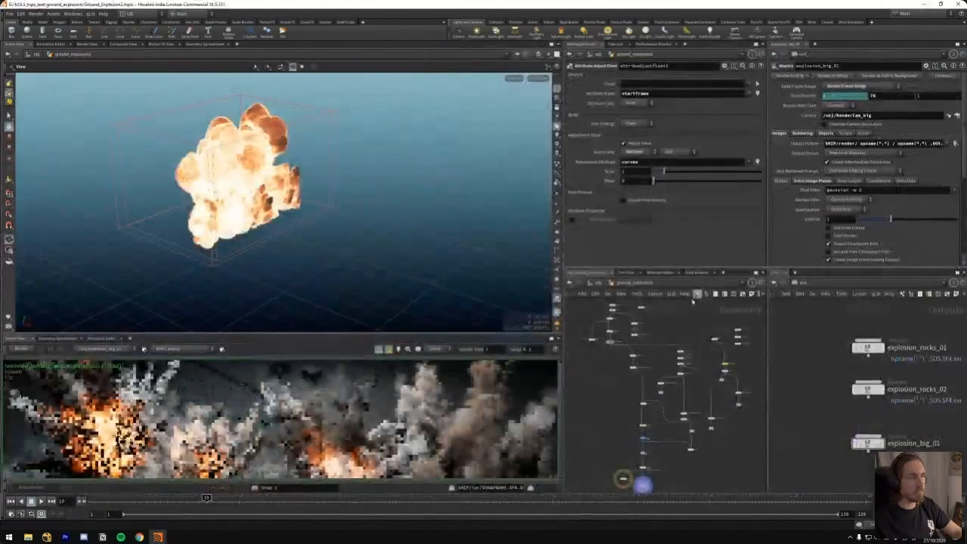
middle_click_drag(605, 417, 604, 399)
middle_click_drag(650, 316, 669, 376)
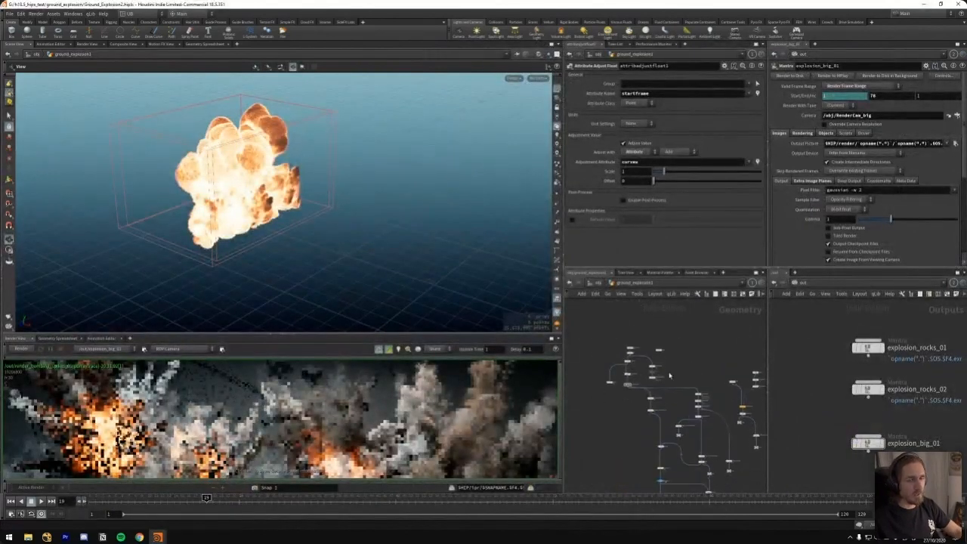
scroll(647, 335, "up", 5)
left_click_drag(639, 345, 607, 353)
left_click_drag(683, 367, 693, 354)
left_click(654, 335)
middle_click_drag(654, 334, 673, 333)
left_click_drag(630, 343, 630, 330)
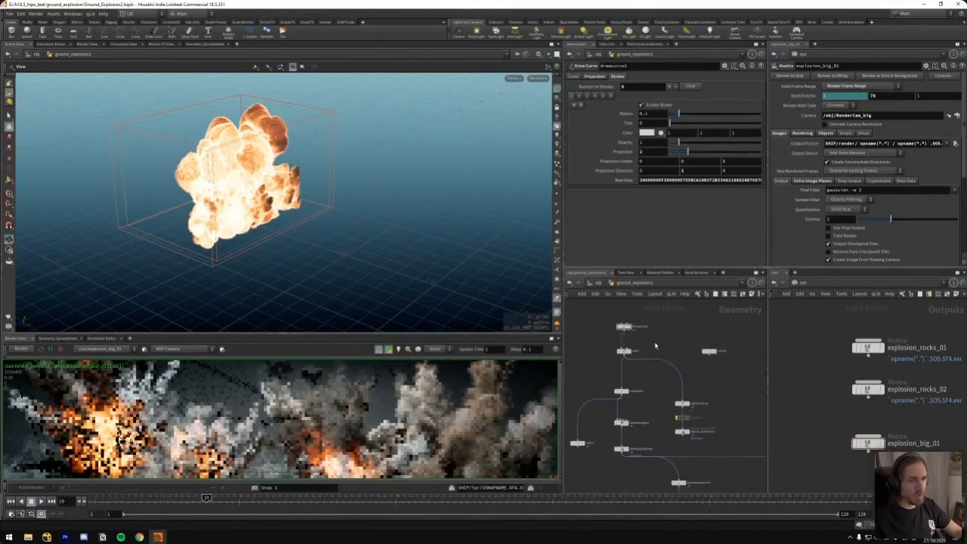
left_click(630, 327)
middle_click_drag(647, 346, 646, 316)
mouse_move(329, 266)
left_mouse_down()
mouse_move(319, 264)
mouse_move(324, 237)
mouse_move(341, 259)
left_mouse_up()
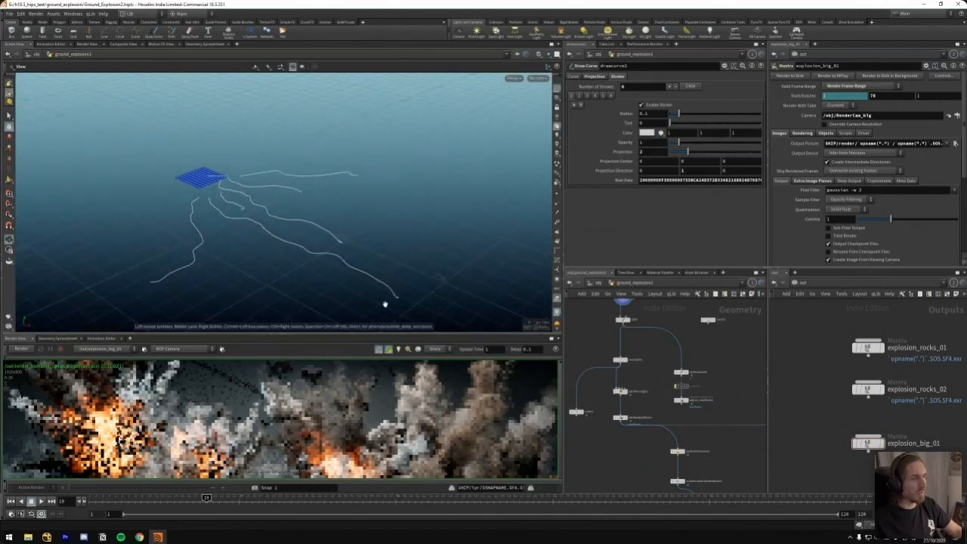
Follow the ground explosion network downstream from the drawn curves and display pyroburstsource3
middle_click_drag(617, 331, 630, 359)
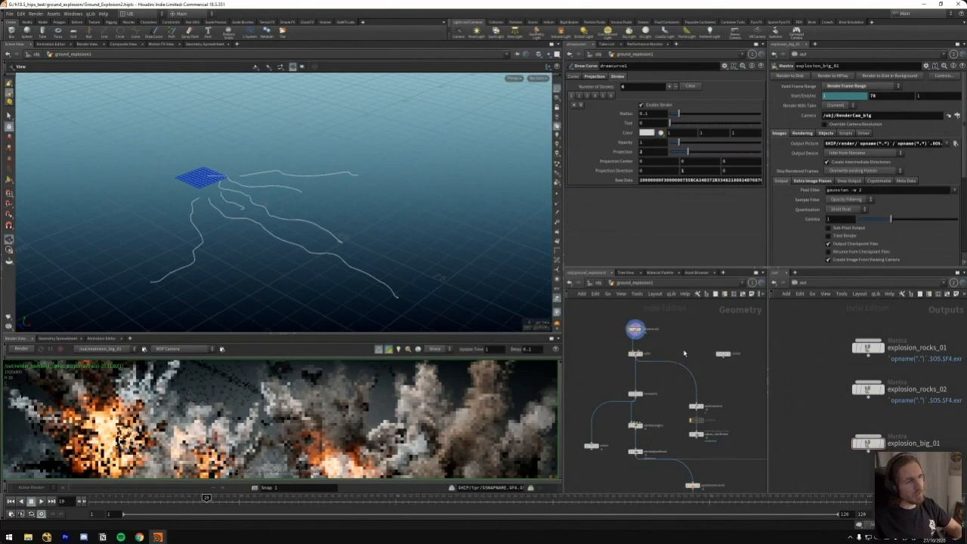
middle_click_drag(656, 489, 615, 370)
middle_click_drag(680, 453, 632, 377)
middle_click_drag(656, 317, 754, 428)
scroll(652, 358, "up", 1)
middle_click_drag(643, 327, 646, 380)
middle_click_drag(665, 487, 613, 339)
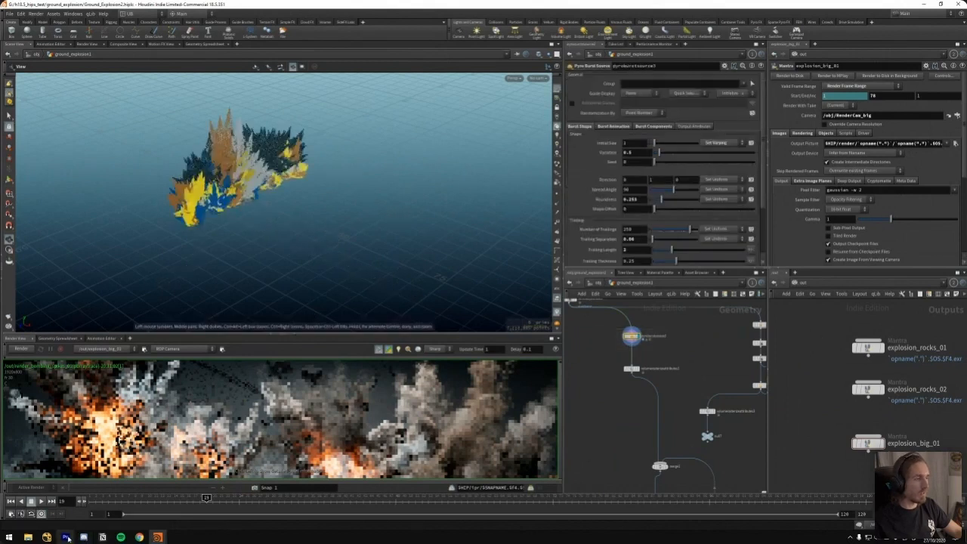
Switch to Premiere Pro, locate the ground explosion render in the sequence and play it
left_click(66, 537)
scroll(504, 366, "down", 1, "alt")
left_click_drag(494, 367, 325, 371)
key("minus")
key("equal")
key("equal")
left_click_drag(509, 368, 480, 371)
key("equal")
key("space")
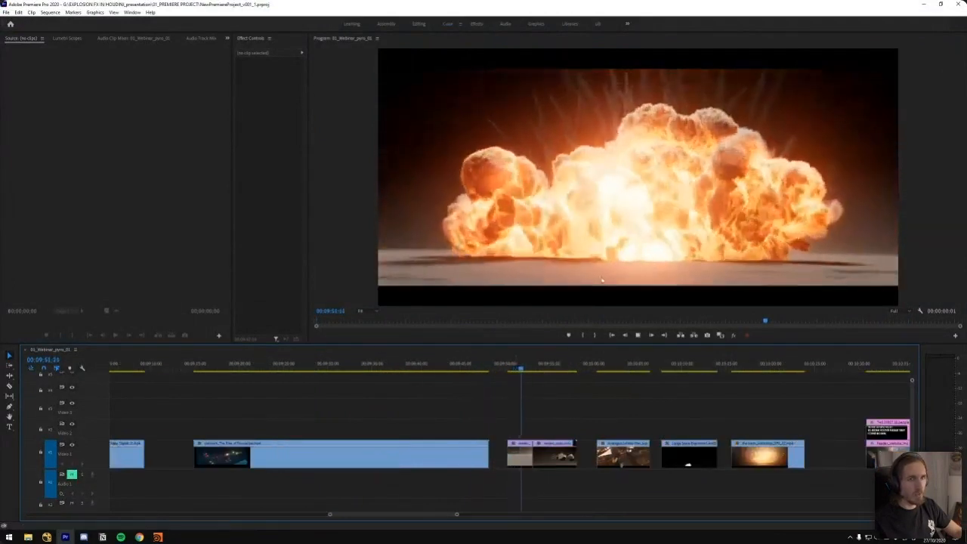
Replay the ground explosion clip from its start, pausing on the early fireball
left_click_drag(518, 369, 502, 369)
key("space")
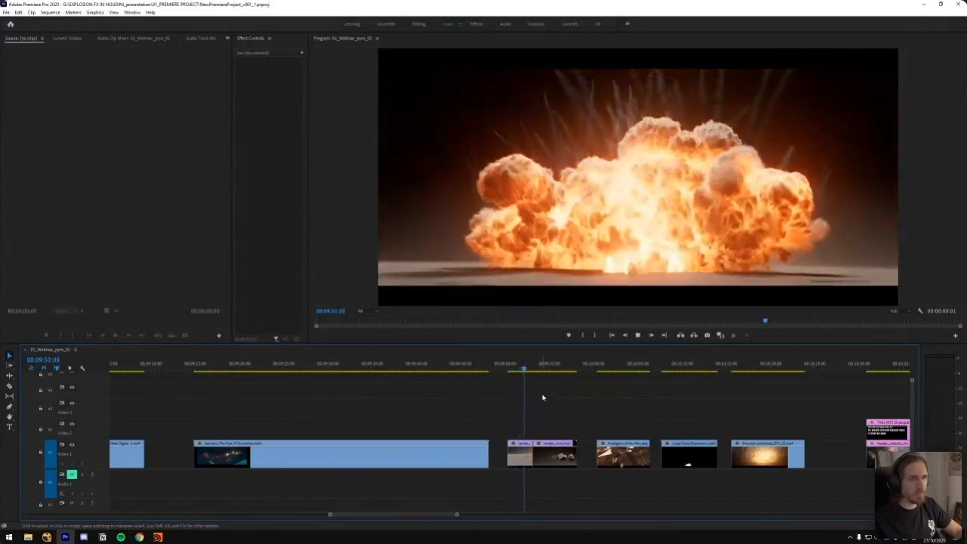
left_click_drag(526, 370, 514, 371)
key("space")
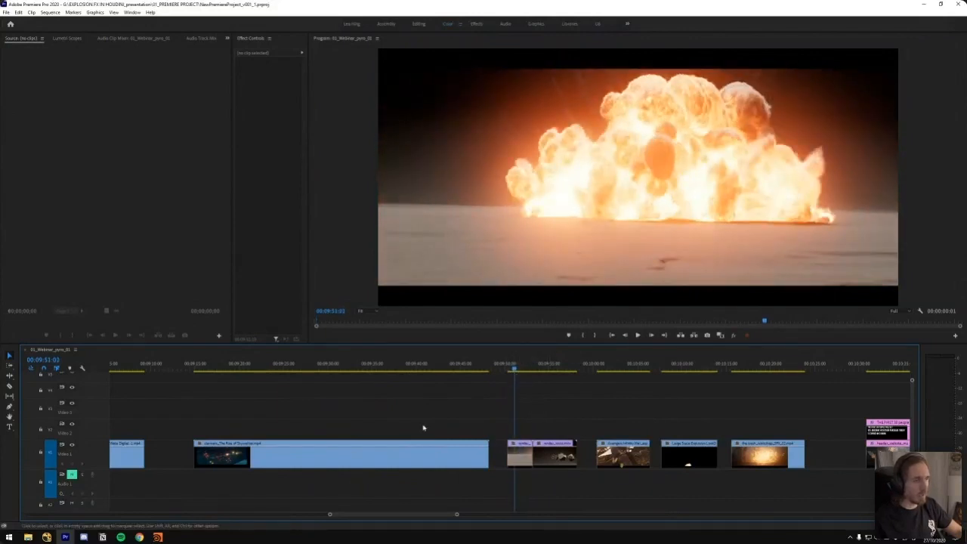
Return to the Ground_Explosion2 scene in Houdini and set pyroburstsource3's trailing separation to 0.5
mouse_move(157, 537)
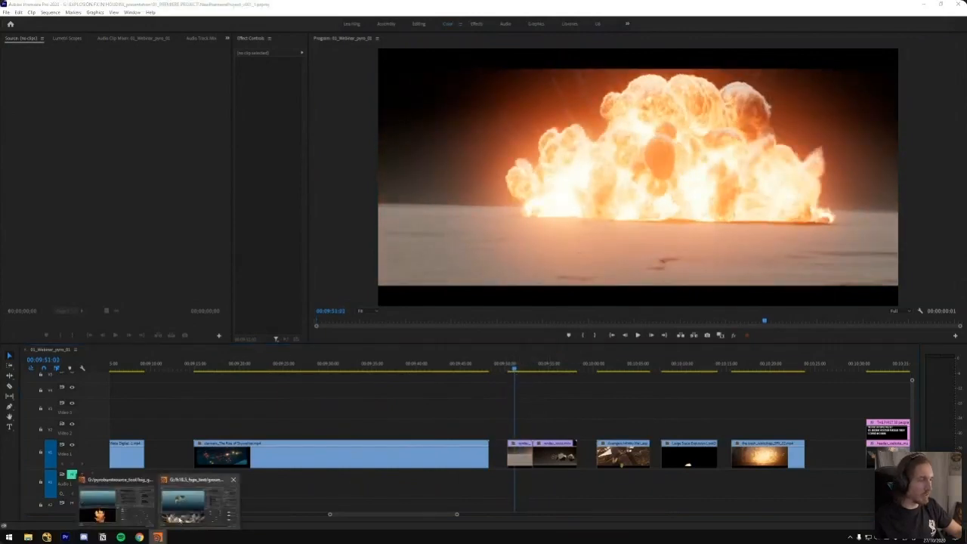
left_click(203, 512)
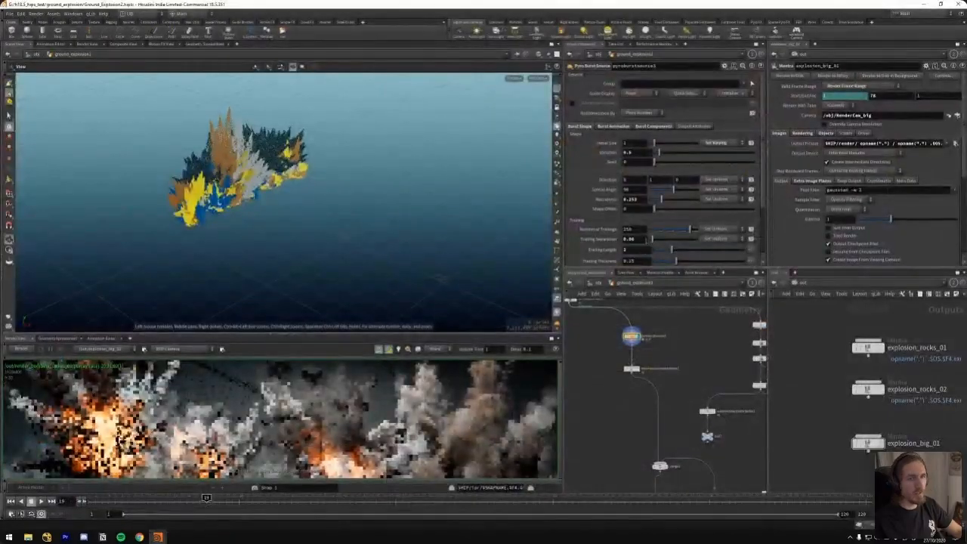
key("BackSpace")
type("5")
key("Return")
Play the burst point animation from the first frame and stop it early in the explosion
left_click_drag(369, 208, 339, 229)
key("ctrl+Up")
key("Up")
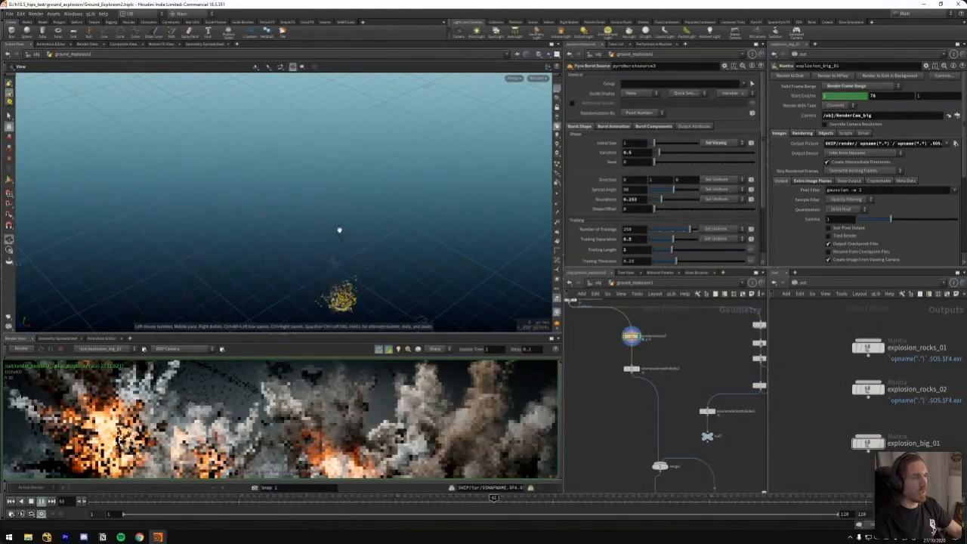
key("Up")
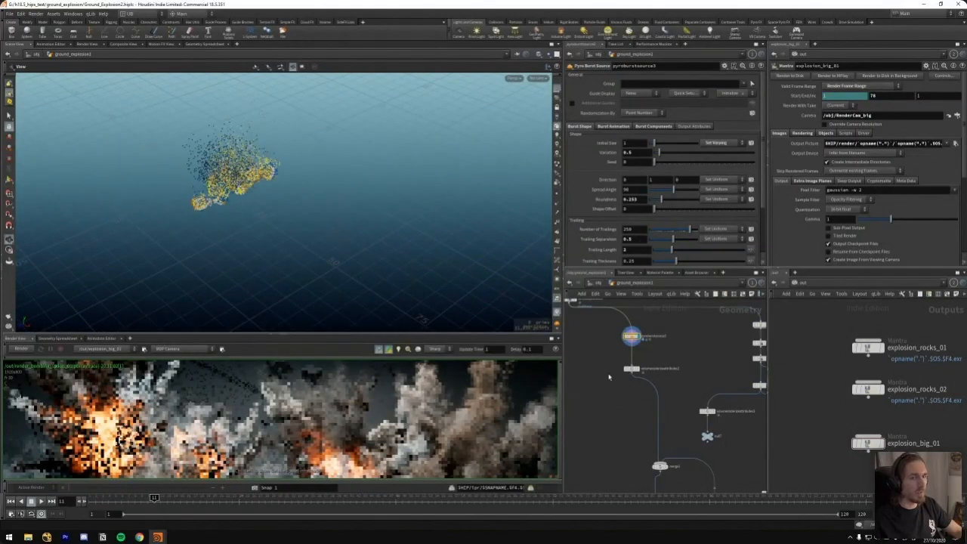
Overlay the curves of attribadjustfloat1 as a template and play the bursts travelling along them
middle_click_drag(609, 376, 657, 434)
left_click(622, 359)
left_click_drag(374, 238, 330, 231)
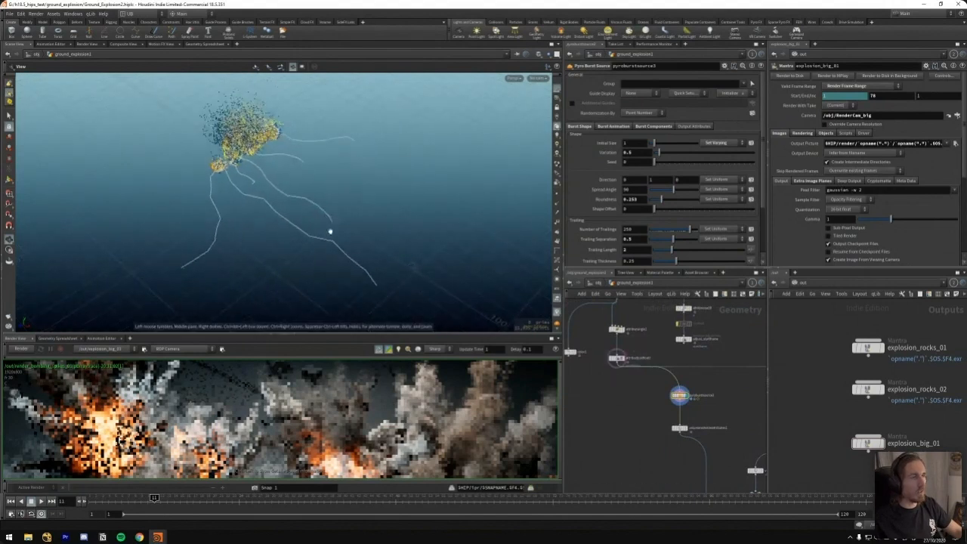
key("Up")
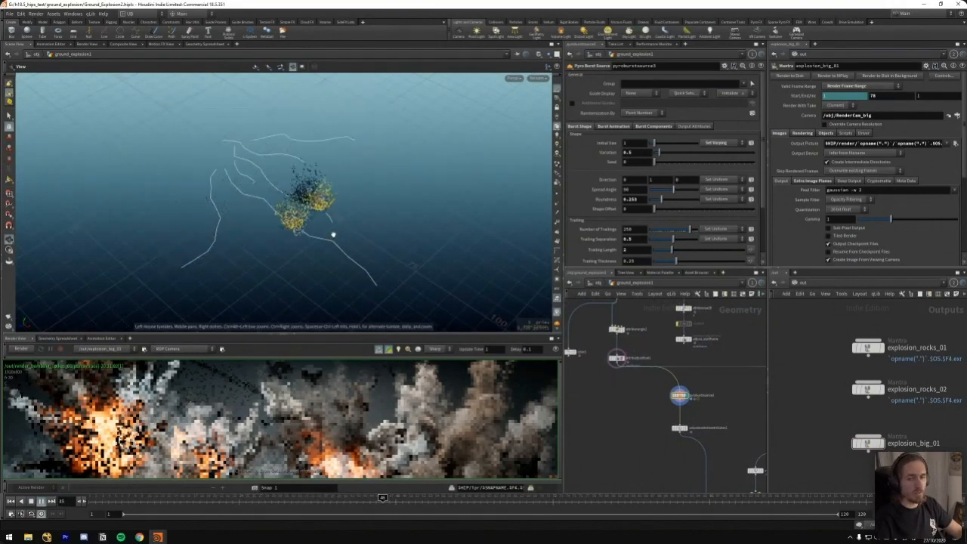
left_click(131, 504)
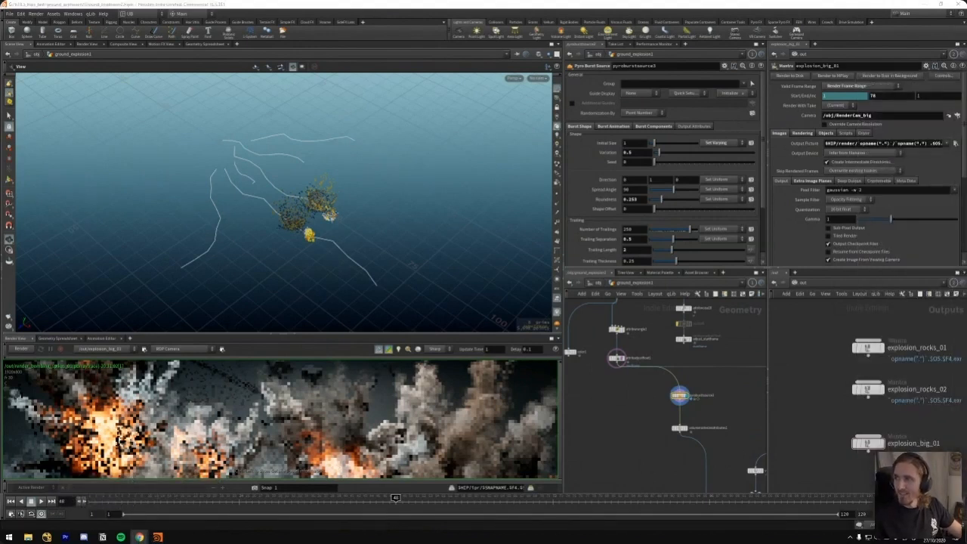
Replay the burst animation with the template curves from a new view angle to compare the timing along the strokes
middle_click_drag(633, 346, 660, 379)
scroll(650, 387, "up", 1)
middle_click_drag(640, 442, 613, 416)
left_click_drag(655, 414, 656, 423)
middle_click_drag(626, 417, 664, 433)
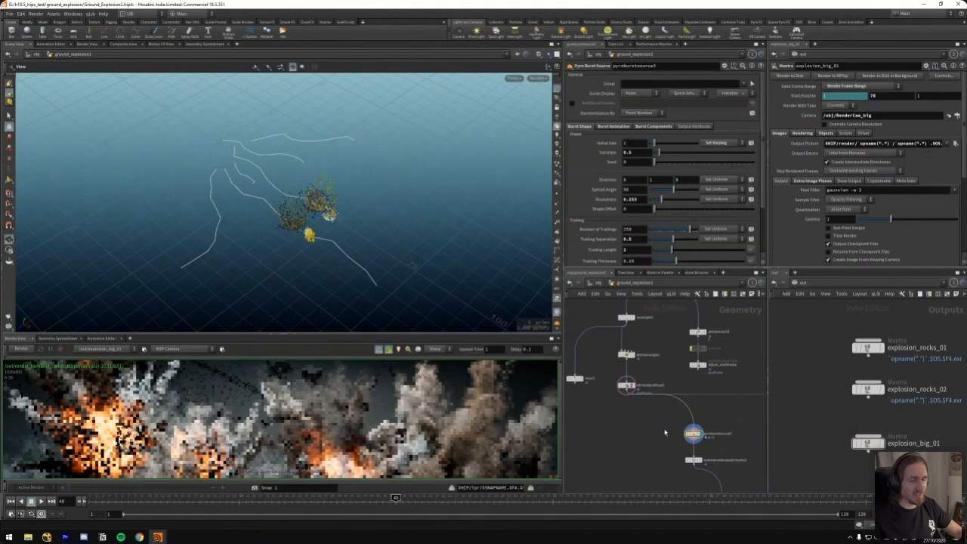
mouse_move(378, 236)
left_mouse_down()
mouse_move(384, 230)
mouse_move(382, 241)
left_mouse_up()
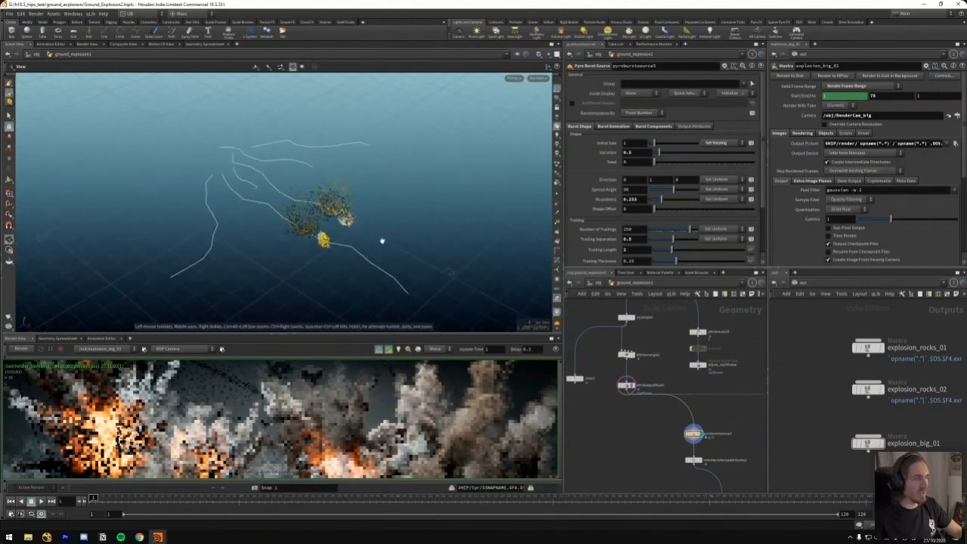
key("Up")
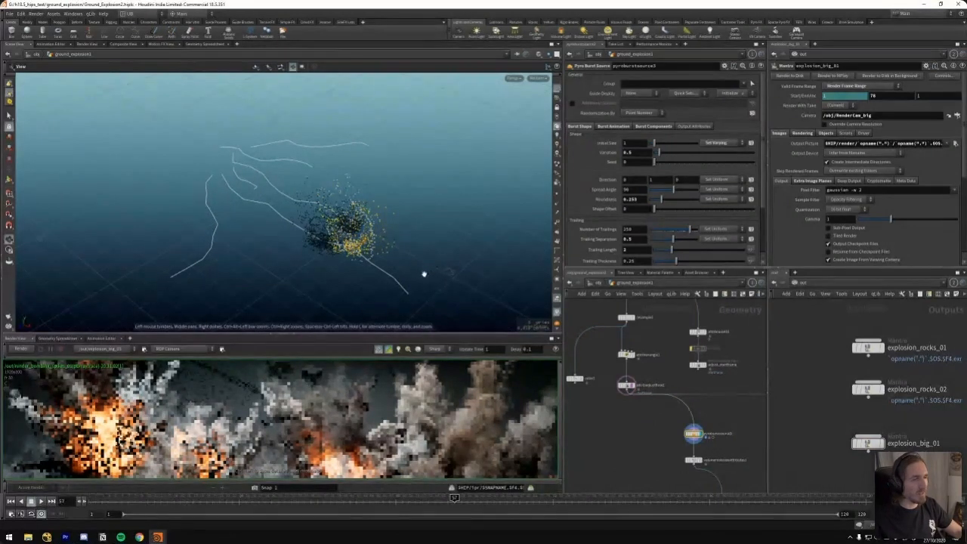
left_click_drag(426, 274, 408, 274)
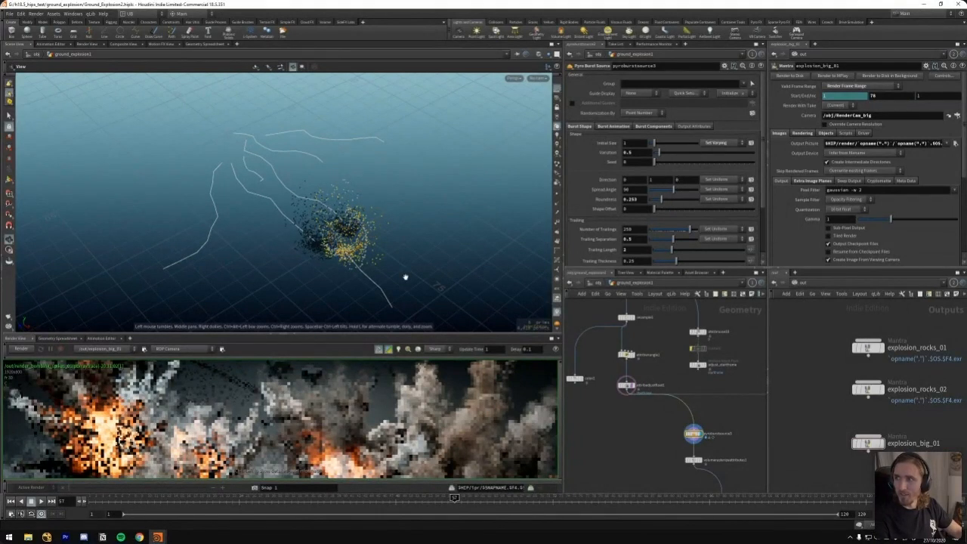
key("ctrl+Up")
key("Up")
key("Up")
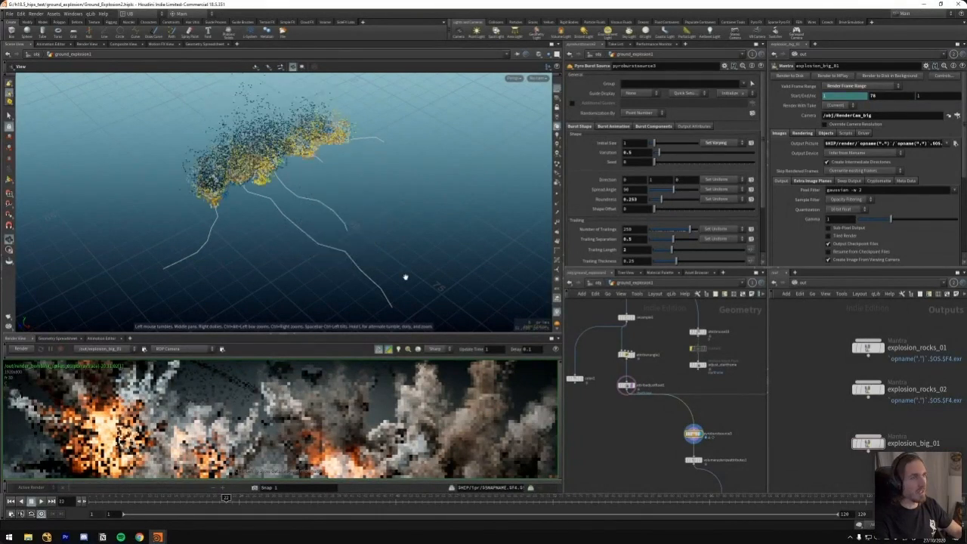
Turn off the template display of attribadjustfloat1 and display the drawcurve1 node
left_click(629, 387)
middle_click_drag(668, 302, 683, 402)
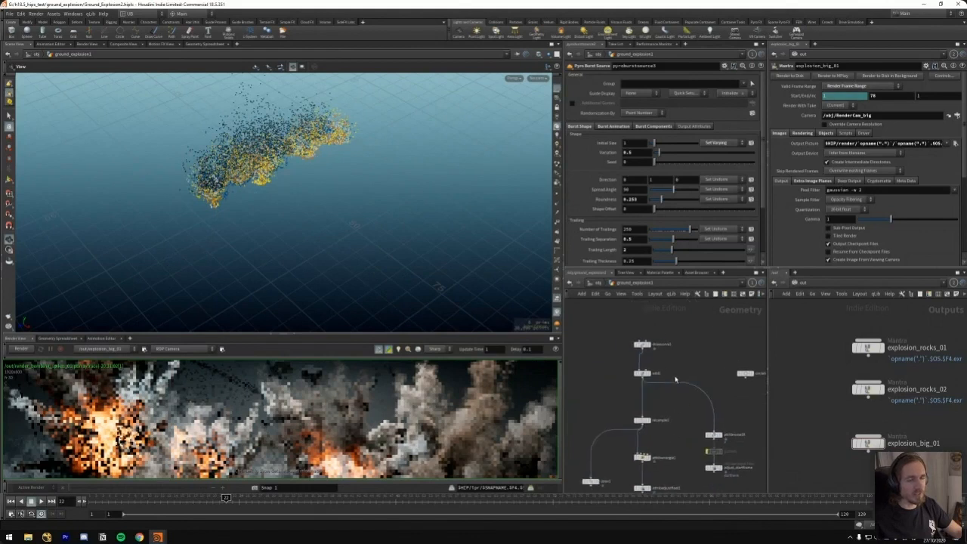
left_click(647, 373)
middle_click_drag(621, 402, 627, 385)
left_click(651, 336)
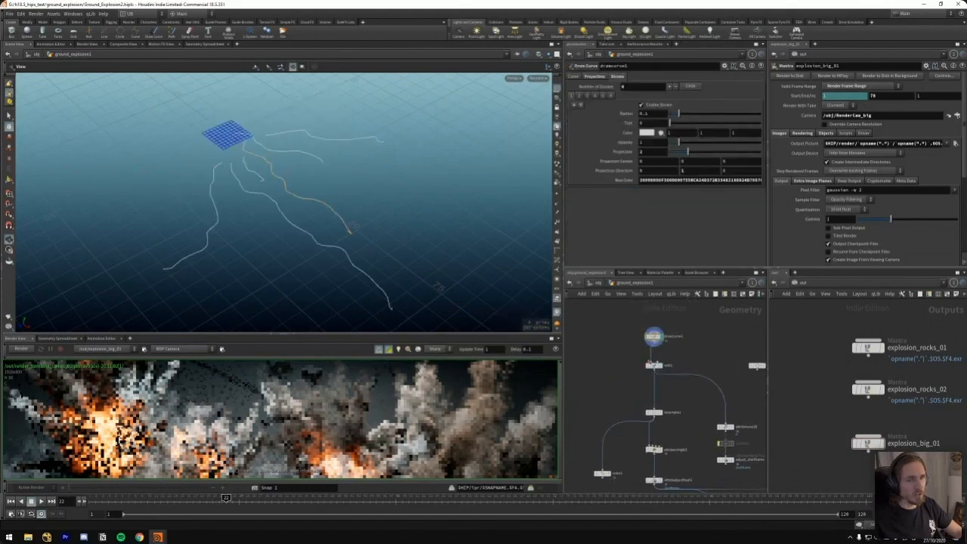
Try drawing an extra curve stroke across the ground in the viewport and undo it
key("Return")
left_click_drag(341, 191, 476, 250)
key("ctrl+z")
Display the resample1 node and examine its segment settings and curveu attribute output
middle_click_drag(626, 353, 621, 331)
key("r")
left_click(644, 341)
left_click_drag(658, 325, 617, 362)
middle_click_drag(631, 385, 625, 357)
key("r")
left_click(637, 362)
left_click(639, 362)
scroll(620, 347, "up", 1)
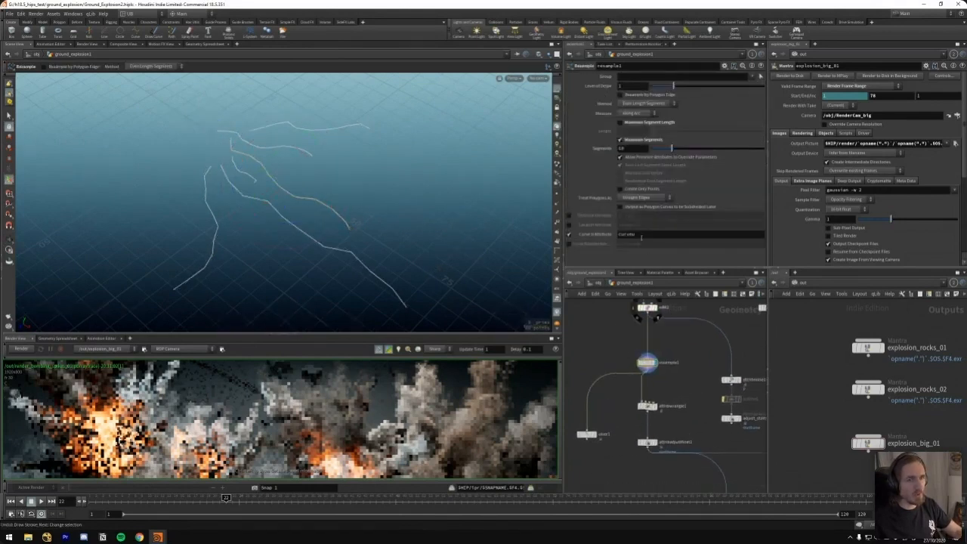
left_click(641, 234)
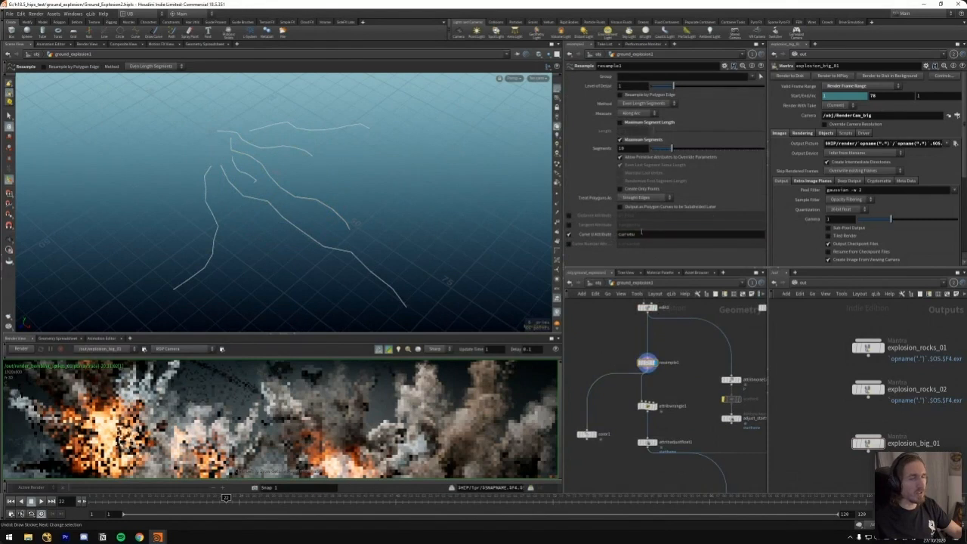
Display the color1 node and examine the curveu ramp colouring along the resampled curves
middle_click_drag(607, 341, 629, 339)
left_click_drag(613, 433, 616, 412)
left_click_drag(594, 376, 631, 445)
key("r")
left_click_drag(302, 188, 373, 208, "alt")
mouse_move(591, 165)
left_mouse_down()
mouse_move(710, 167)
mouse_move(591, 165)
left_mouse_up()
left_click_drag(356, 252, 320, 211, "alt")
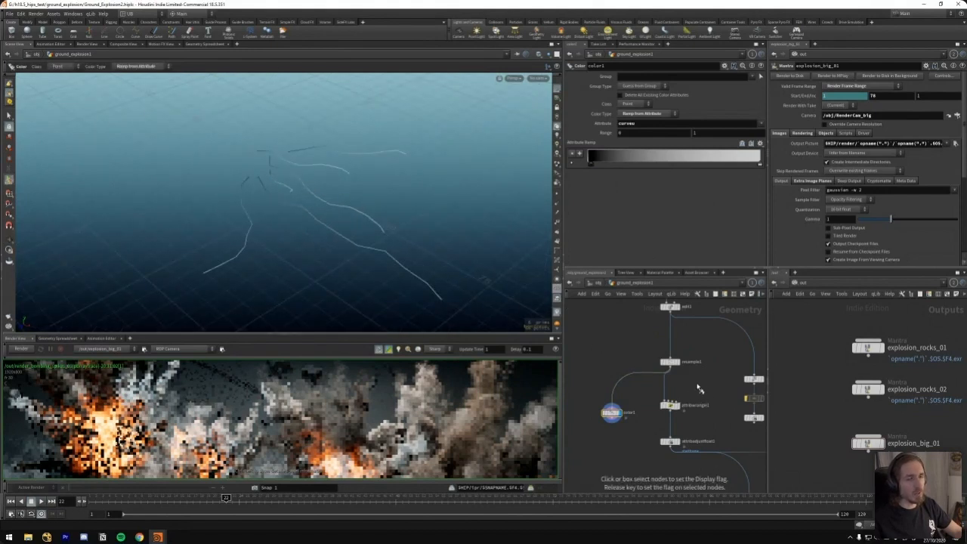
Examine the position-based curveu expression in the attribute wrangle and rewire color1 to the wrangle's output
left_click(669, 406)
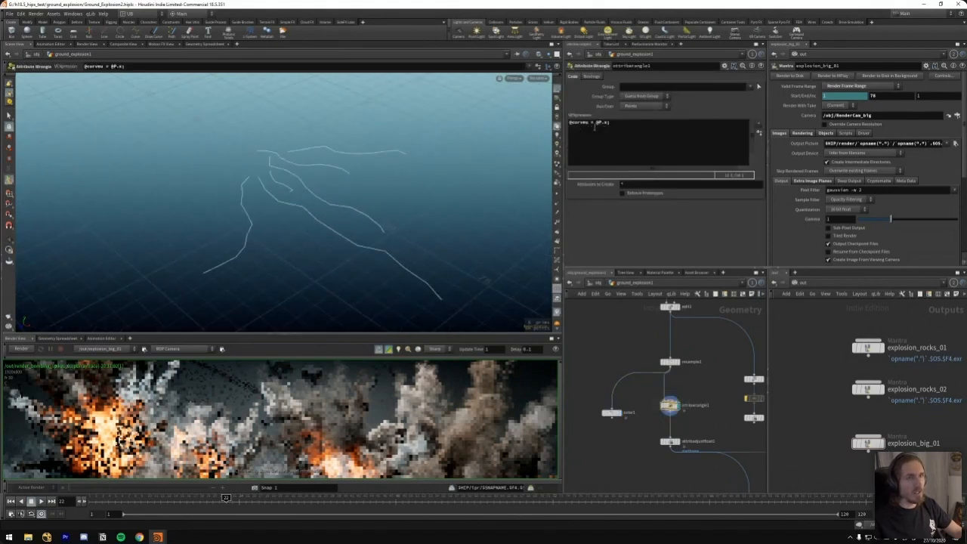
left_click_drag(597, 122, 605, 122)
left_click_drag(363, 263, 203, 198, "alt")
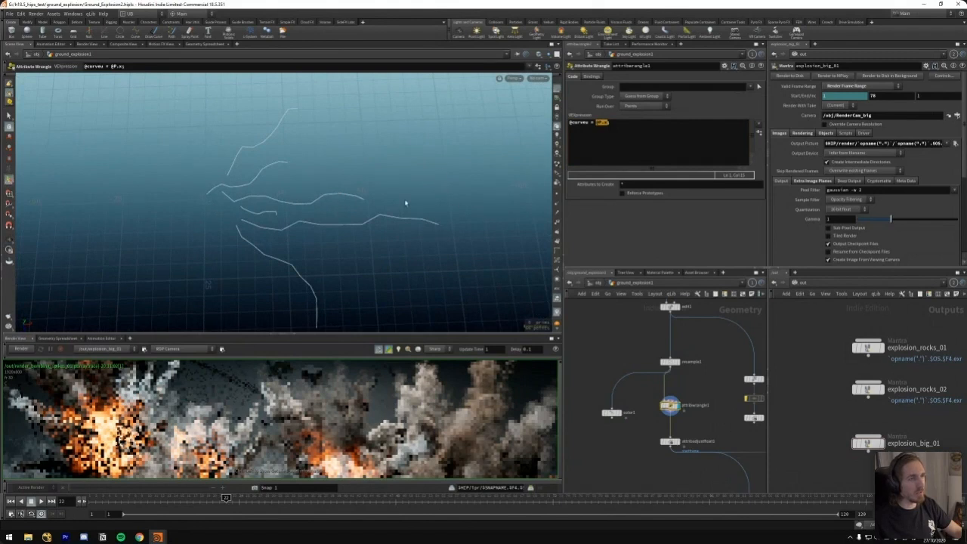
left_click_drag(611, 414, 670, 411)
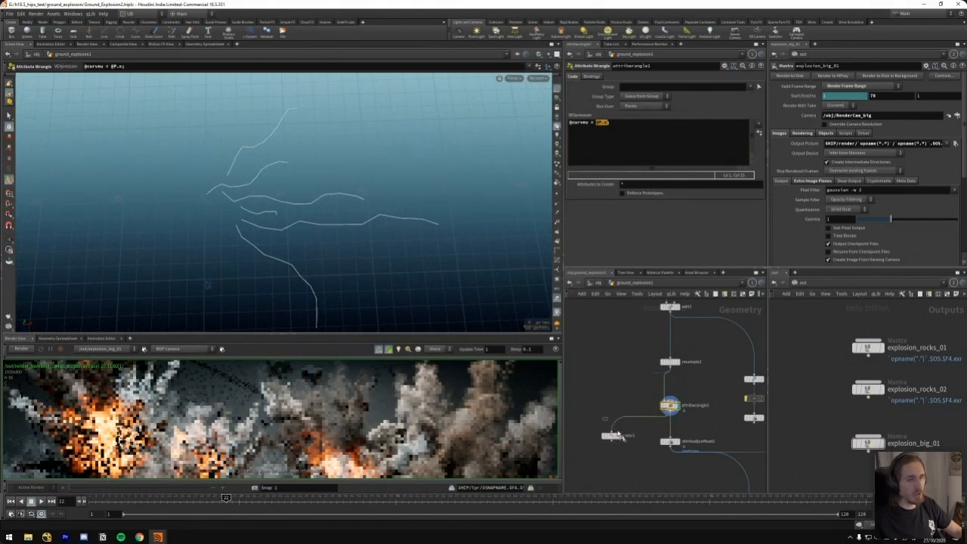
Display the color1 node and orbit the viewport to examine the ramp driven by the wrangle's curveu attribute
left_click(619, 436)
left_click_drag(208, 284, 367, 206, "alt")
middle_click_drag(724, 133, 764, 119)
left_click_drag(344, 243, 281, 260, "alt")
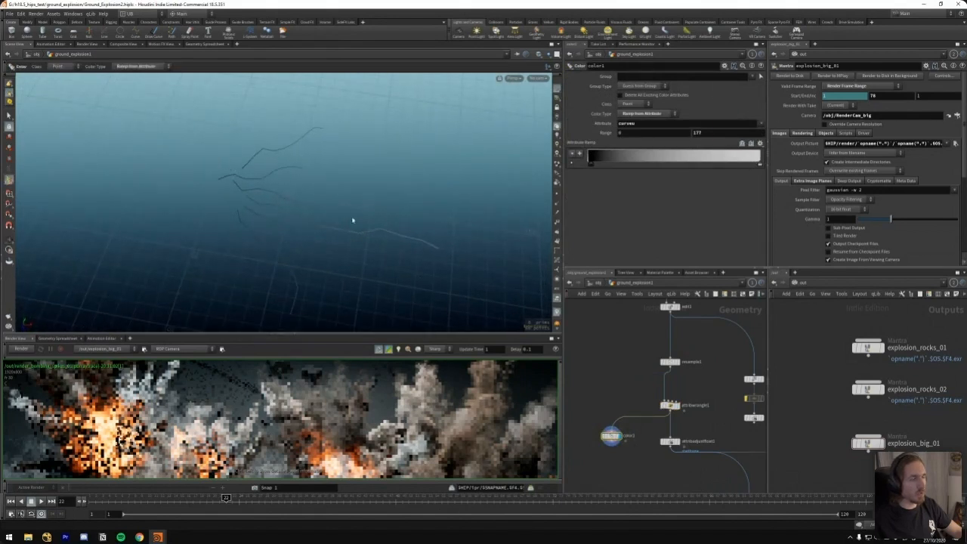
left_click_drag(476, 247, 371, 218, "alt")
middle_click_drag(706, 427, 697, 397)
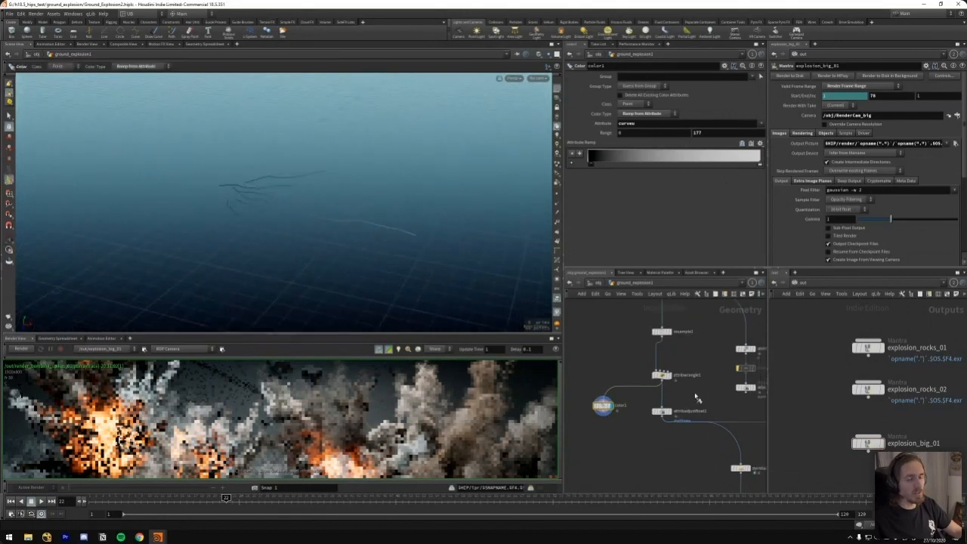
Display attribadjustfloat1 and examine how it adjusts the startframe attribute with curveu
left_click(669, 411)
left_click_drag(387, 256, 445, 244, "alt")
scroll(701, 402, "up", 3)
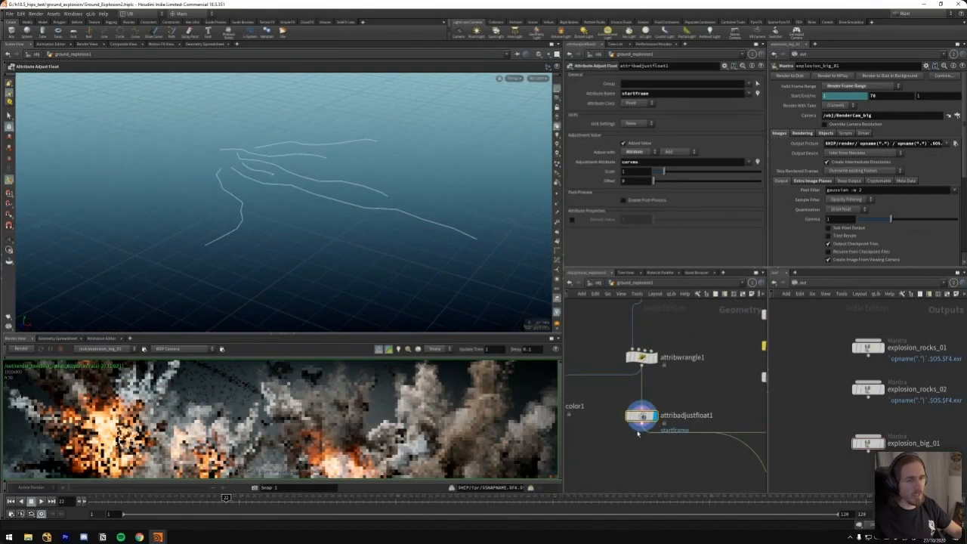
double_click(678, 96)
Display pyroburstsource3 and examine its burst shape, burst animation and burst component settings
scroll(672, 379, "down", 3)
middle_click_drag(678, 391, 639, 338)
scroll(682, 398, "up", 2)
left_click(674, 404)
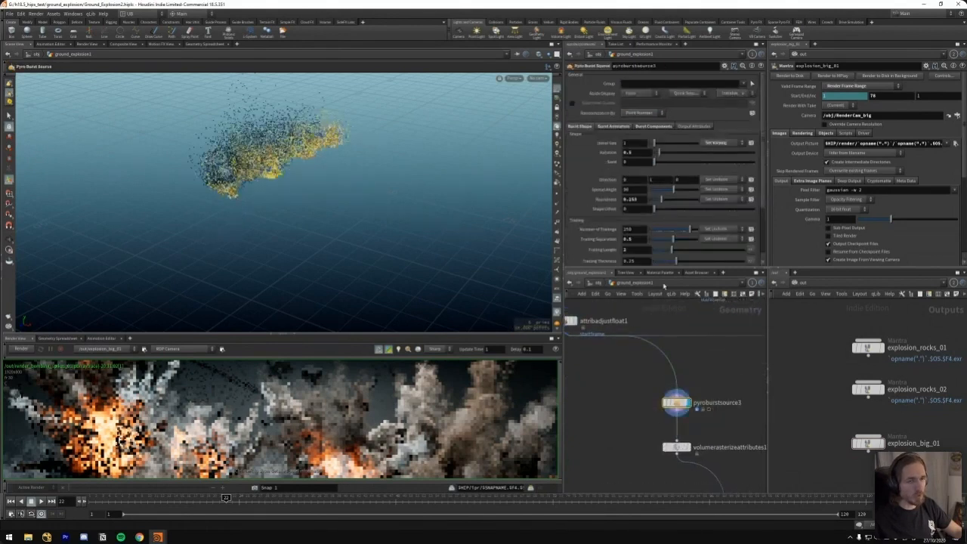
left_click(623, 127)
left_click(658, 130)
left_click(622, 128)
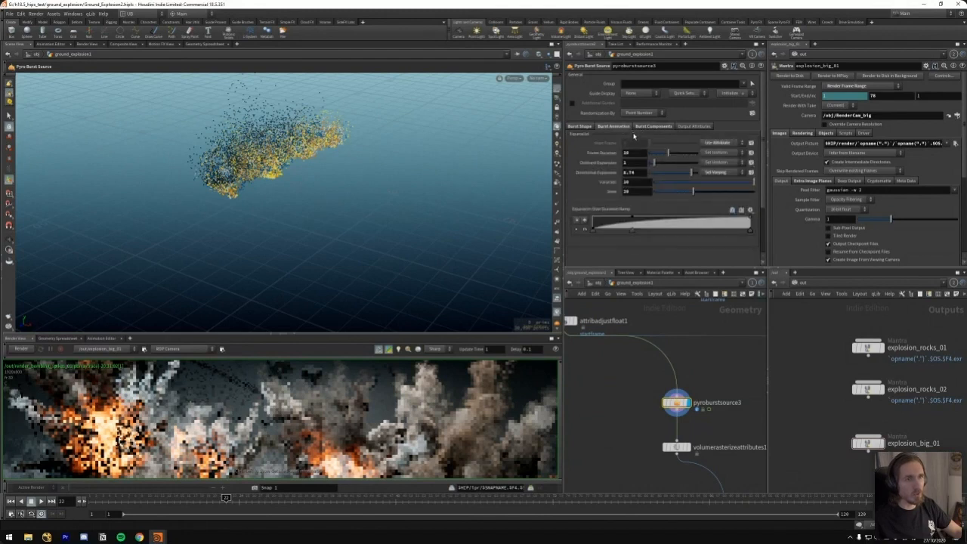
left_click(579, 127)
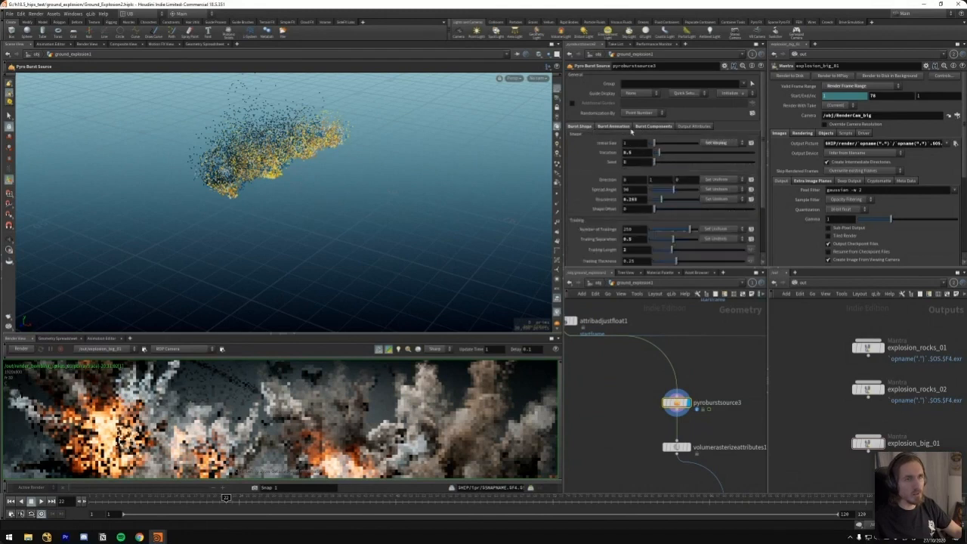
left_click(650, 129)
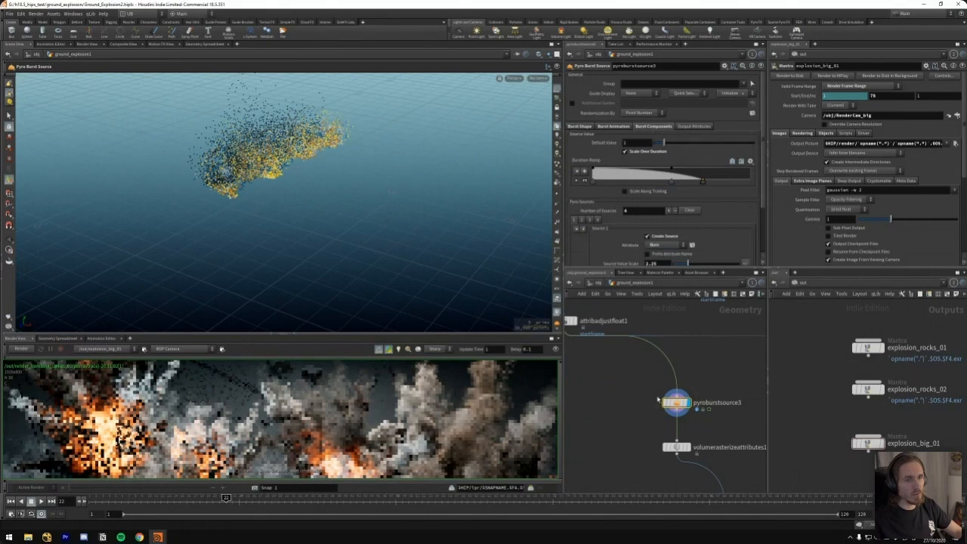
Review pyroburstsource3's animation and shape values again and inspect the individual pyro sources in its burst components
mouse_move(763, 160)
left_mouse_down()
mouse_move(764, 203)
mouse_move(764, 175)
left_mouse_up()
left_click(621, 109)
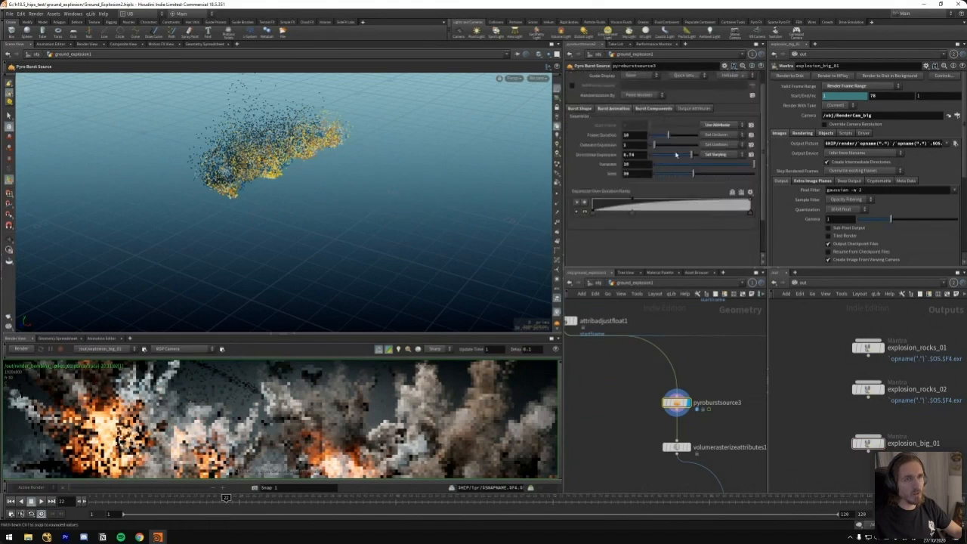
left_click(579, 109)
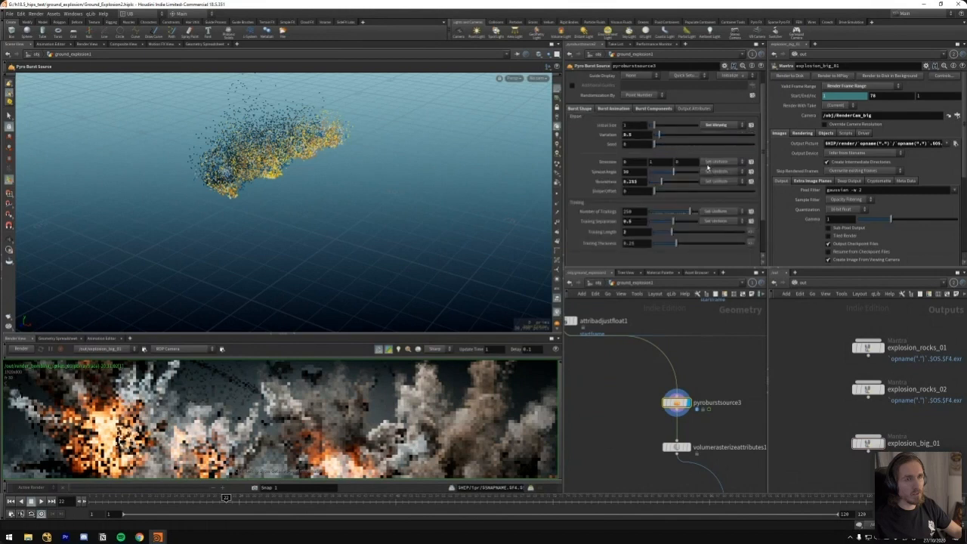
mouse_move(763, 145)
left_mouse_down()
mouse_move(764, 165)
mouse_move(763, 133)
mouse_move(765, 163)
left_mouse_up()
left_click(659, 128)
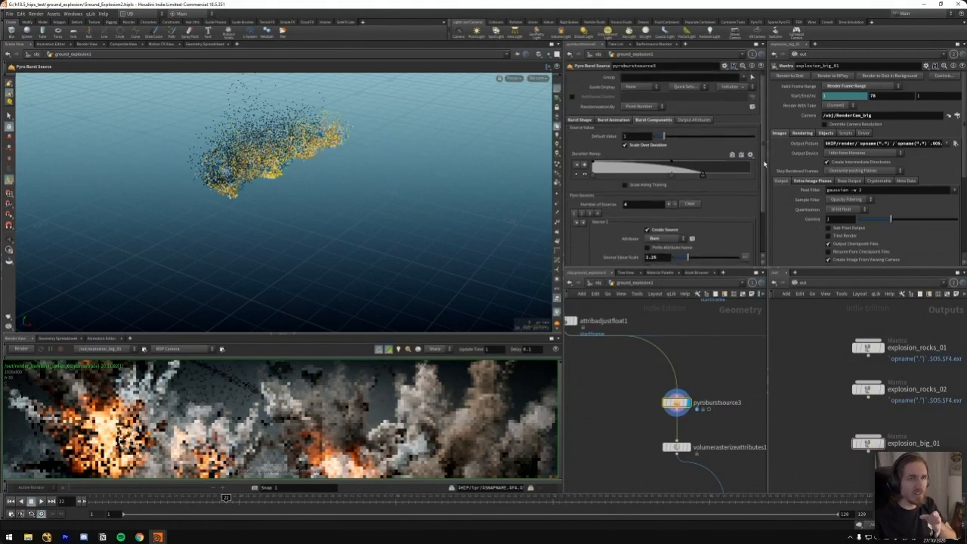
scroll(751, 211, "down", 3)
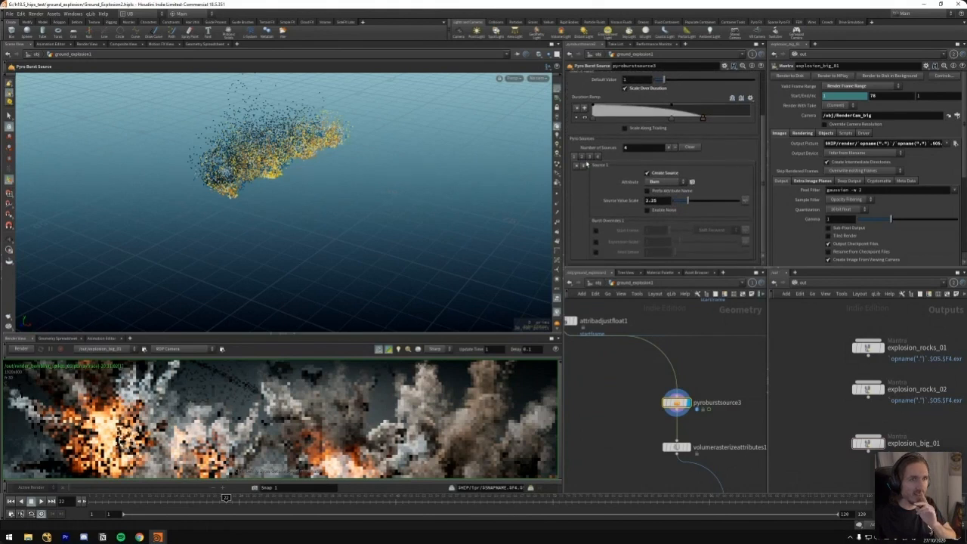
left_click(589, 157)
left_click(597, 157)
left_click(574, 157)
Return to attribadjustfloat1 and display its curves in the viewport
middle_click_drag(622, 385, 683, 423)
left_click(628, 359)
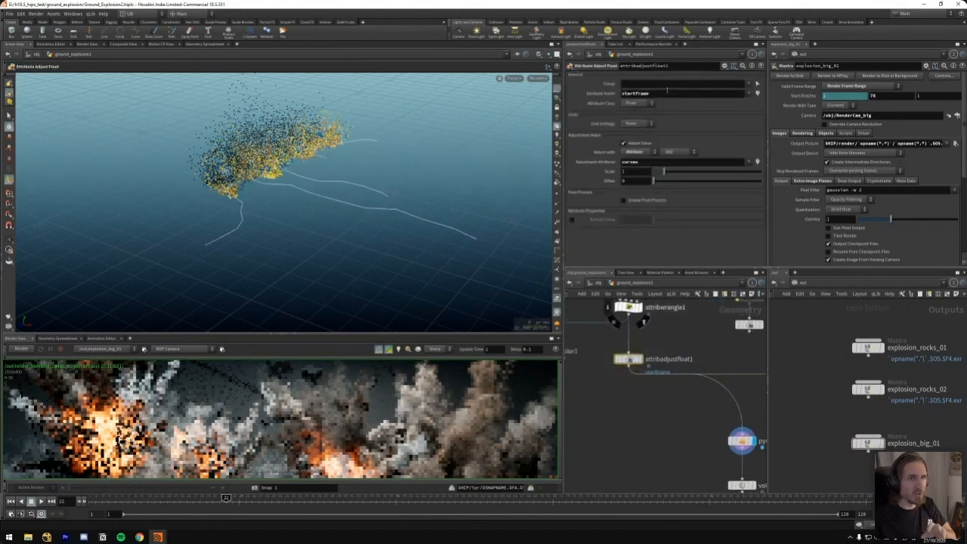
key("Tab")
key("Return")
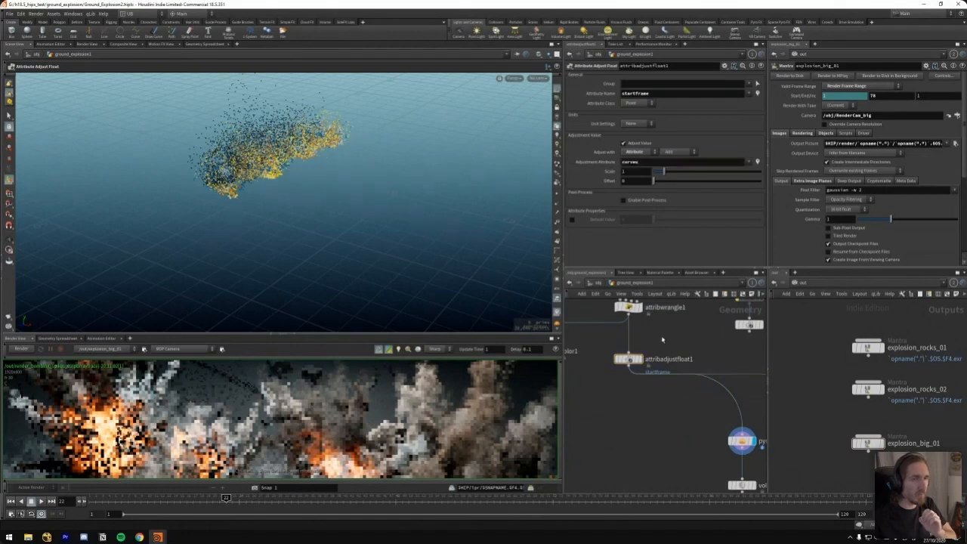
middle_click_drag(673, 331, 690, 350)
left_click_drag(695, 358, 619, 411)
middle_click_drag(672, 372, 676, 369)
left_click(663, 372)
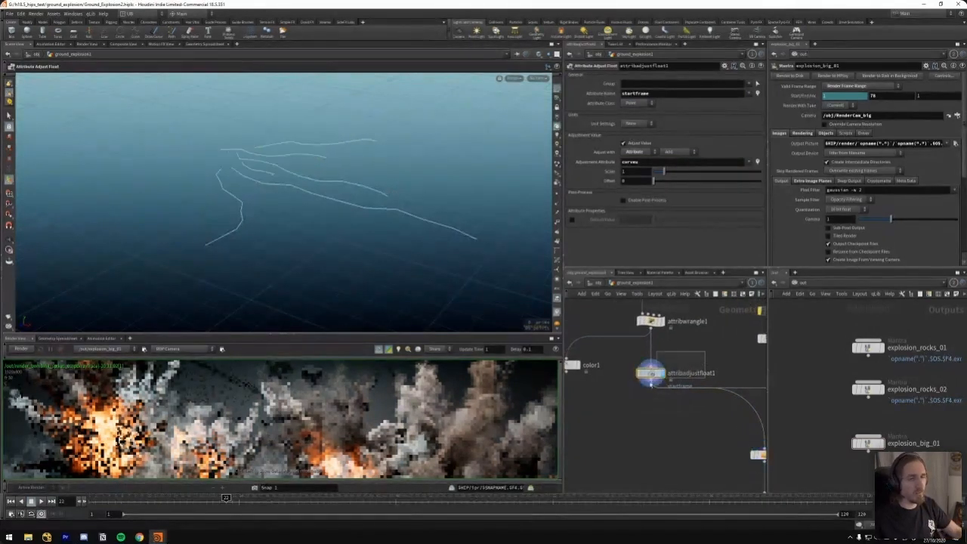
Sort attribadjustfloat1's points by startframe in the geometry spreadsheet and examine the values against the curves
left_click(56, 337)
left_click(183, 368)
left_click(179, 370)
left_click(175, 370)
left_click_drag(334, 229, 388, 265, "alt")
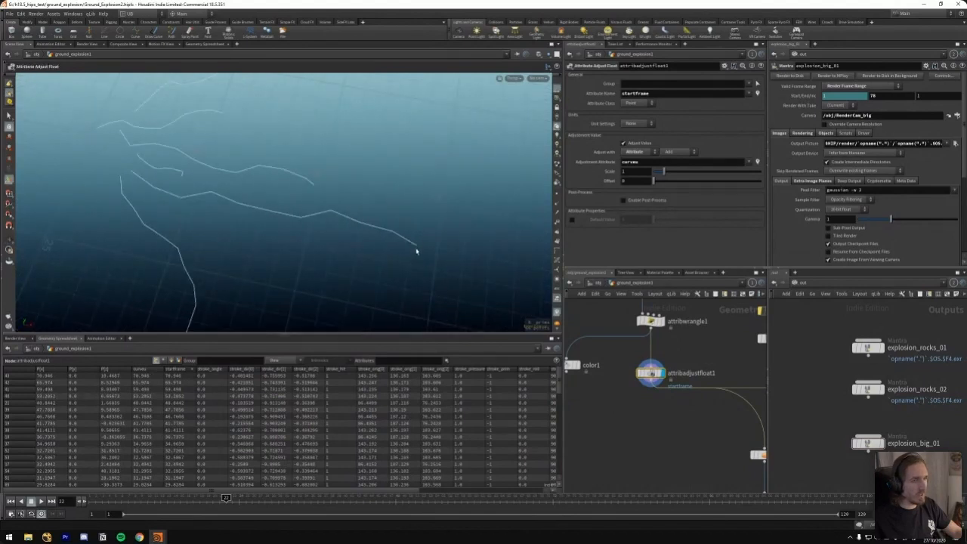
Display pyroburstsource3 at frame 37 and examine the burst points travelling along the drawn curves
middle_click_drag(654, 444, 569, 366)
left_click(686, 375)
left_click_drag(366, 243, 323, 220, "alt")
key("Up")
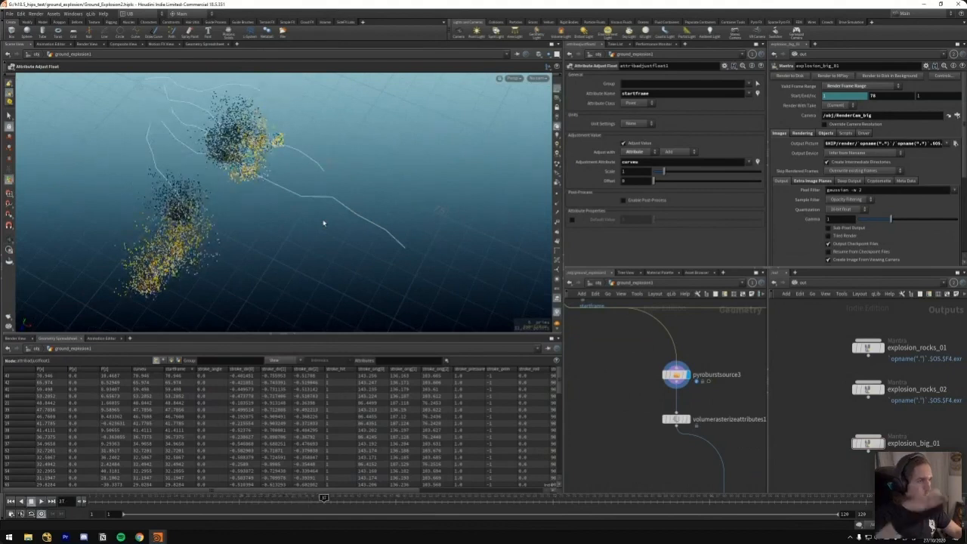
left_click_drag(323, 223, 313, 198, "alt")
middle_click_drag(648, 374, 672, 445)
middle_click_drag(635, 337, 665, 438)
scroll(666, 440, "down", 3)
scroll(674, 461, "up", 2)
middle_click_drag(690, 481, 638, 410)
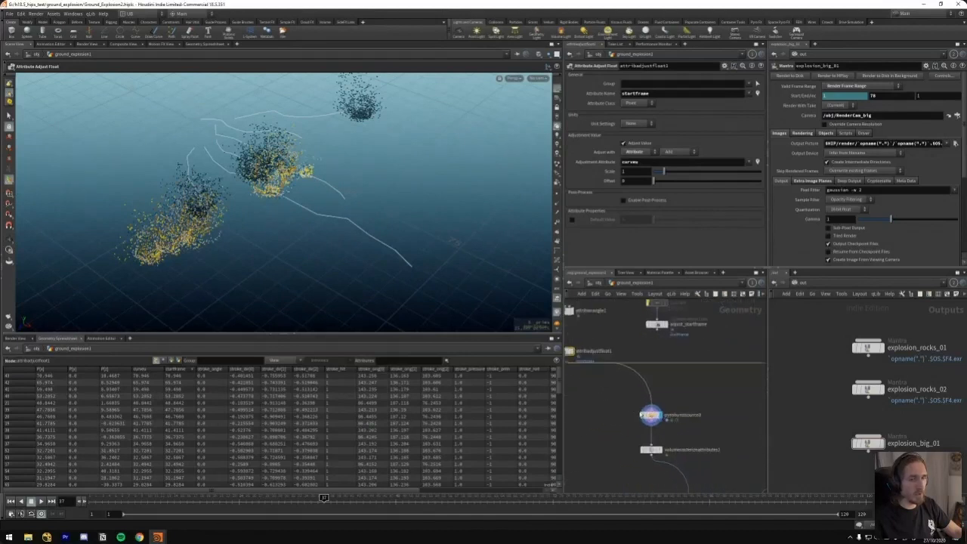
Select pyroburstsource3 and go back to frame 1 to view the start of the bursts
left_click(644, 413)
key("Up")
key("Up")
key("ctrl+Up")
left_click_drag(231, 262, 292, 226, "alt")
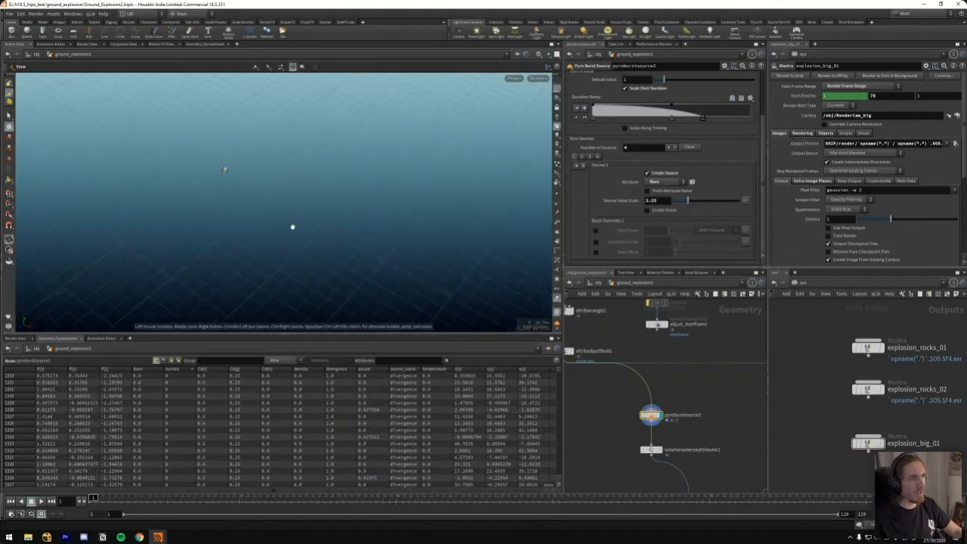
Display volumerasterizeattributes1 and view the rasterized burst volumes at frame 10
middle_click_drag(643, 436, 617, 374)
left_click_drag(600, 374, 647, 410)
key("r")
left_click_drag(313, 237, 326, 209, "alt")
key("Up")
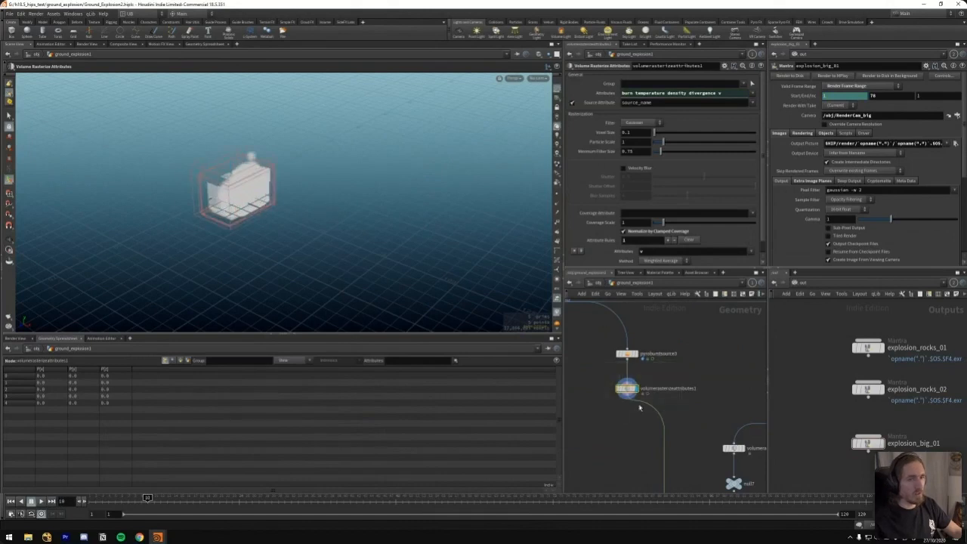
Find and display pyrotrailpath1 and examine the trail paths from several angles
left_click_drag(670, 430, 671, 408)
middle_click_drag(711, 470, 695, 378)
scroll(695, 378, "down", 1)
middle_click_drag(738, 430, 665, 404)
scroll(665, 377, "down", 1)
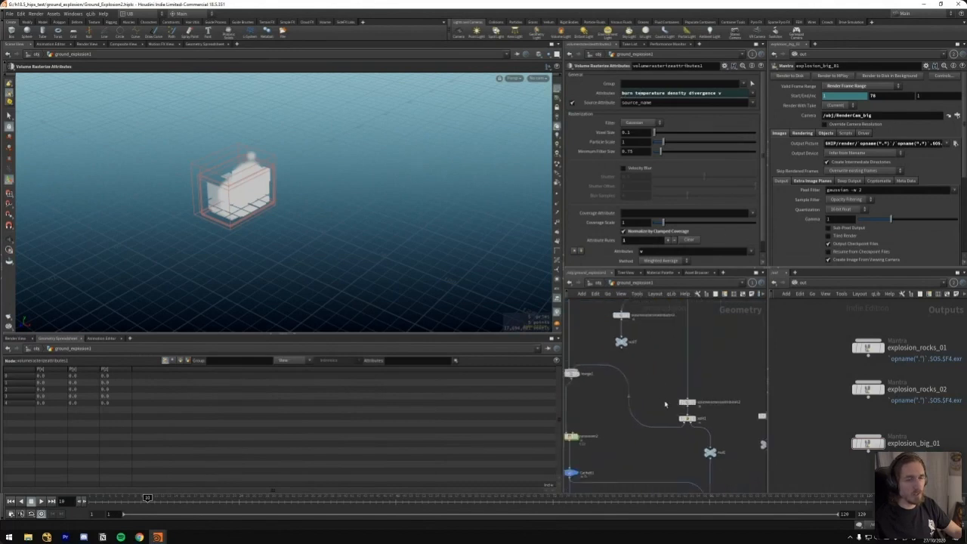
middle_click_drag(673, 351, 632, 469)
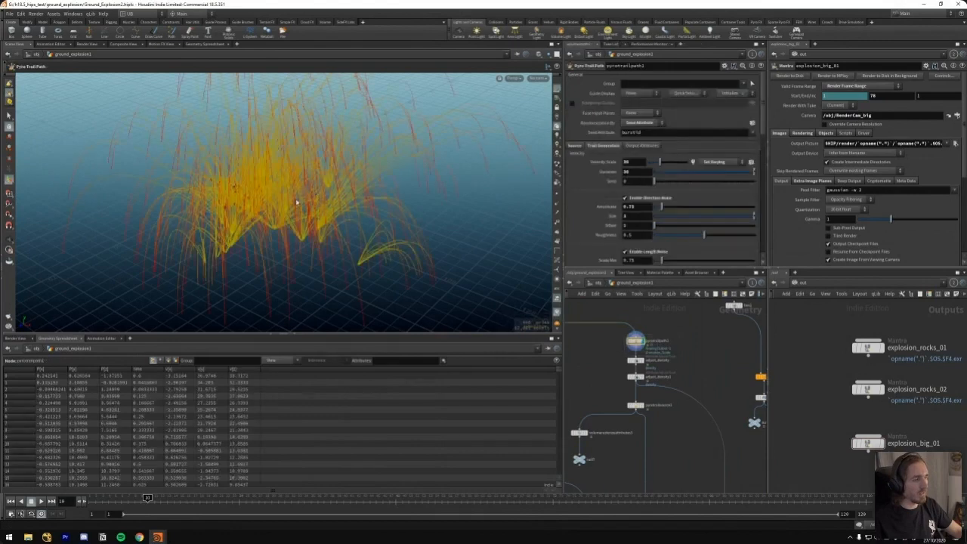
left_click_drag(260, 202, 366, 239)
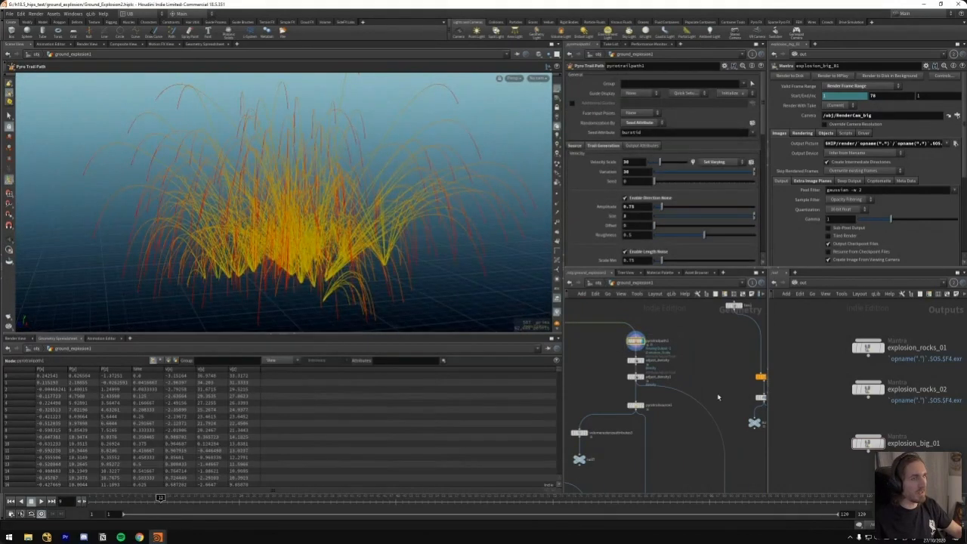
Display pyrotrailsource1 and scrub to frame 31 to examine the trail source points
left_click(638, 389)
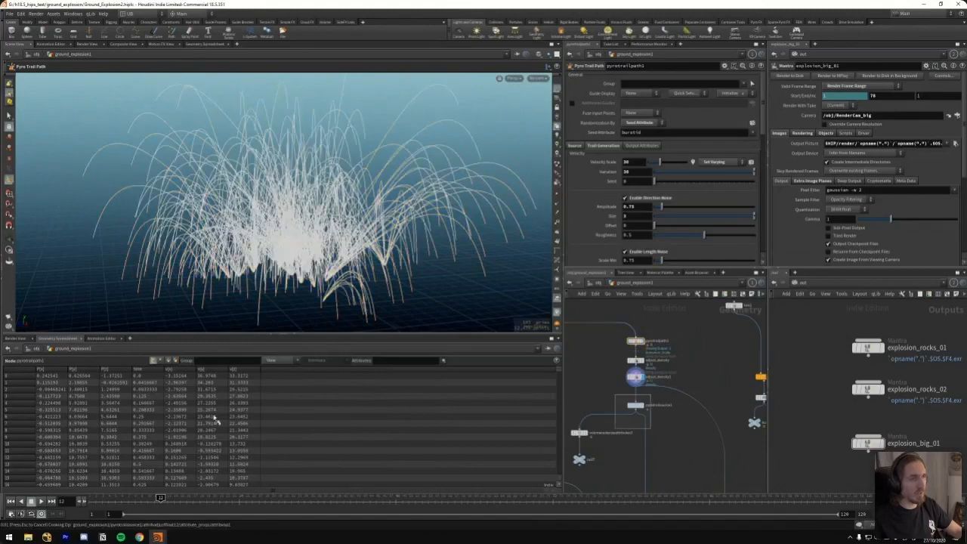
left_click(647, 406)
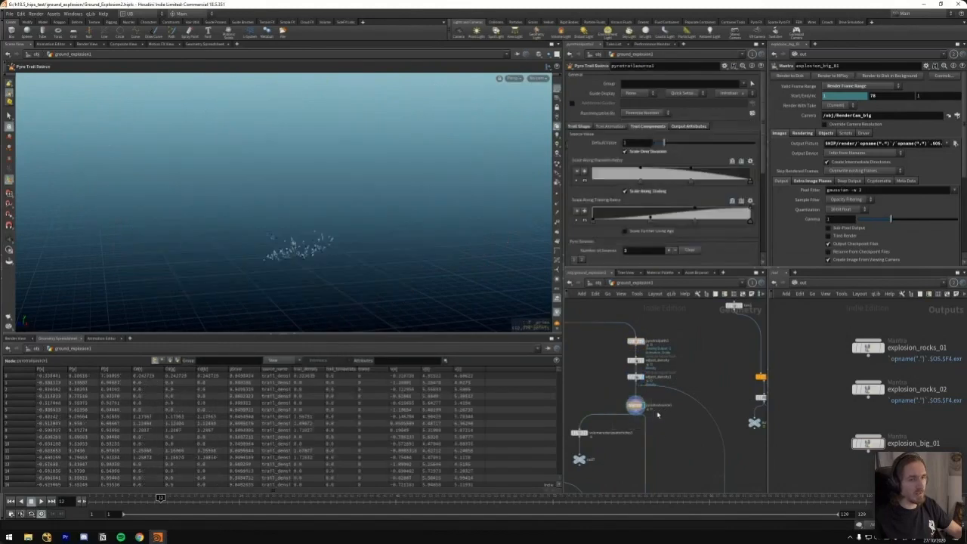
scroll(659, 429, "up", 3)
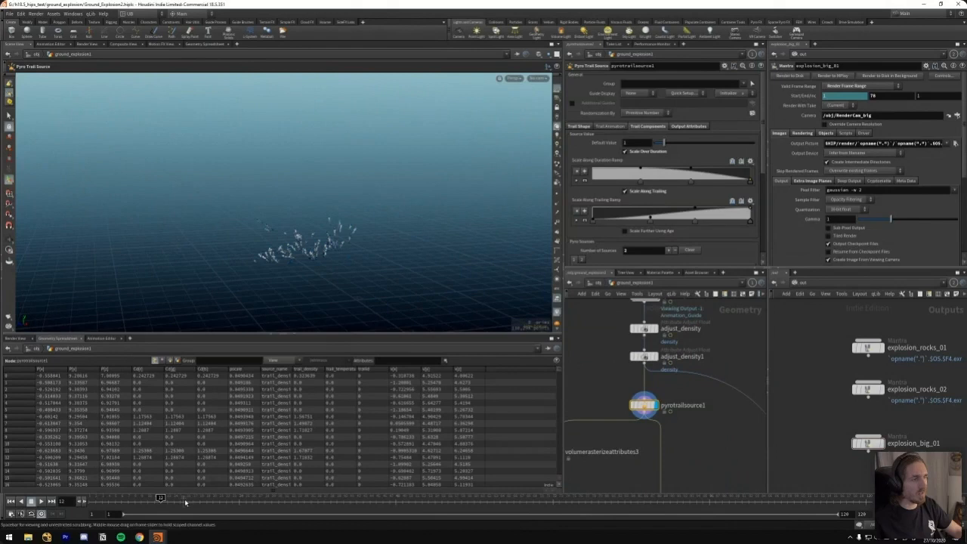
left_click_drag(271, 504, 290, 510)
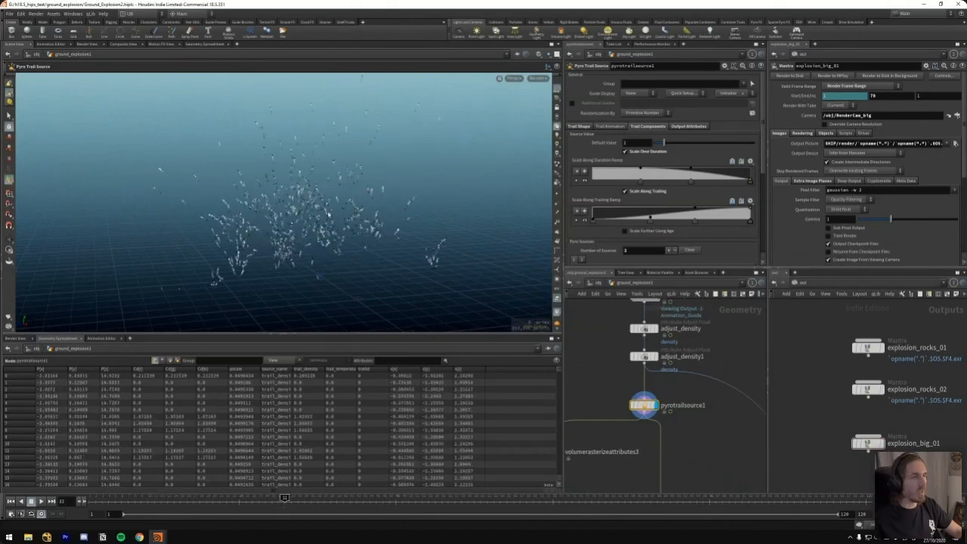
left_click_drag(306, 215, 346, 104, "alt")
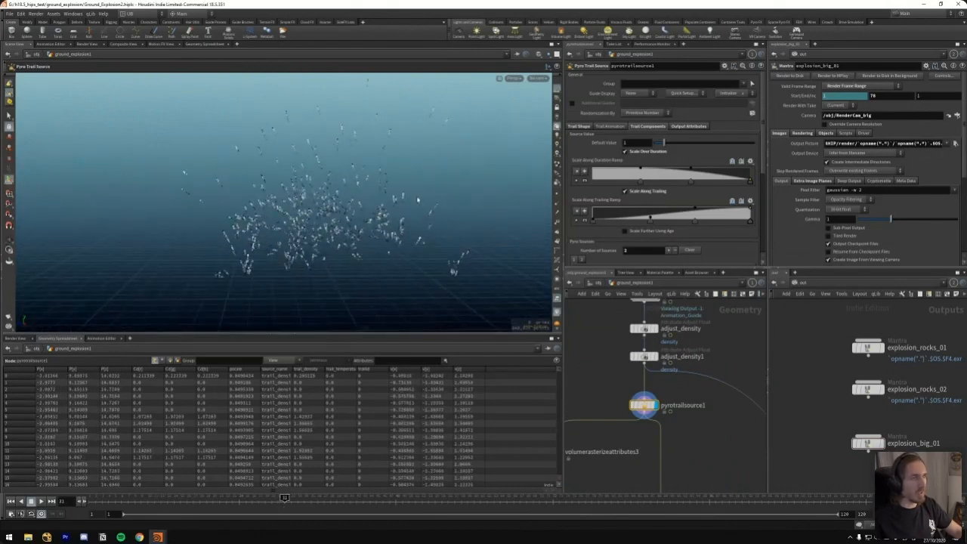
left_click_drag(345, 239, 288, 239, "alt")
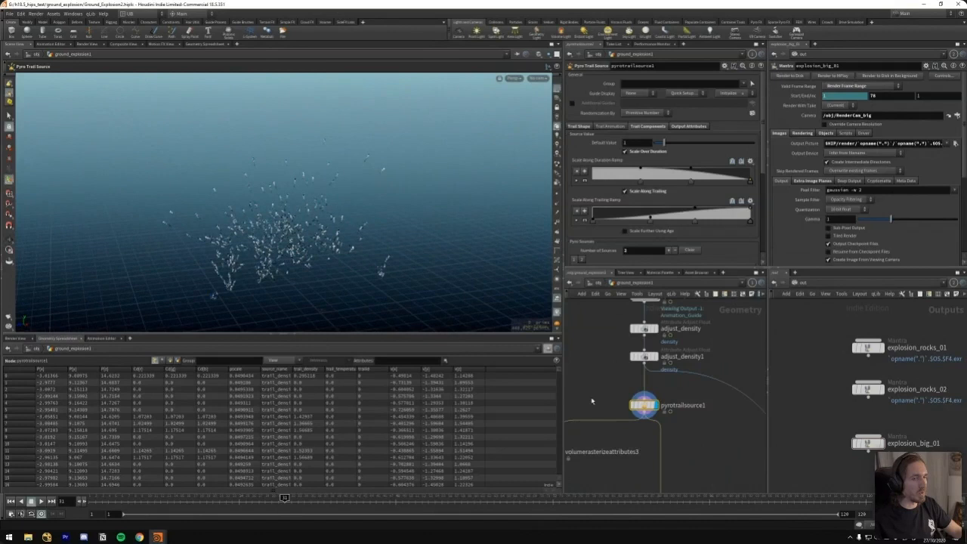
Display the merged burst and trail volumes and the CacheIt1 node to view the cached explosion simulation
scroll(591, 401, "down", 2)
scroll(627, 386, "down", 2)
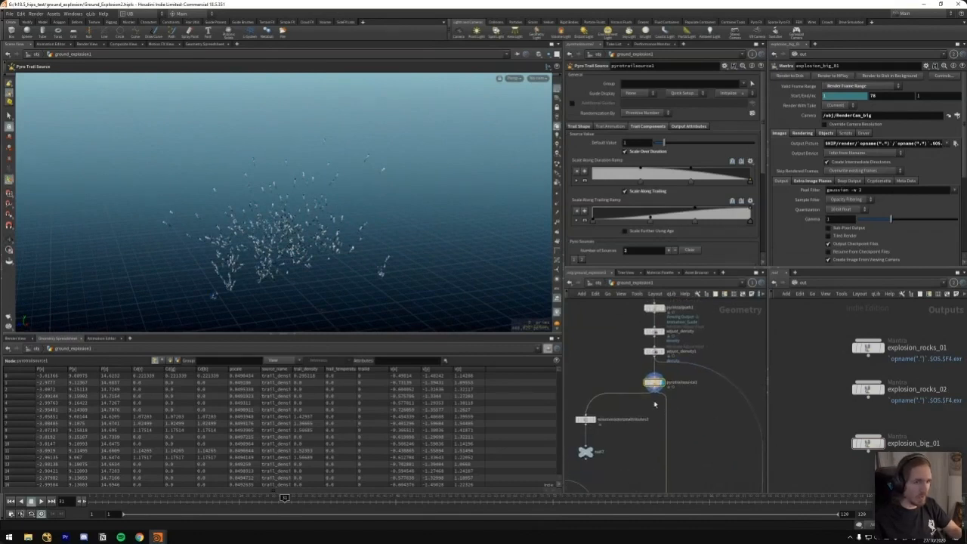
middle_click_drag(620, 346, 669, 323)
scroll(665, 419, "down", 2)
middle_click_drag(650, 444, 671, 347)
key("r")
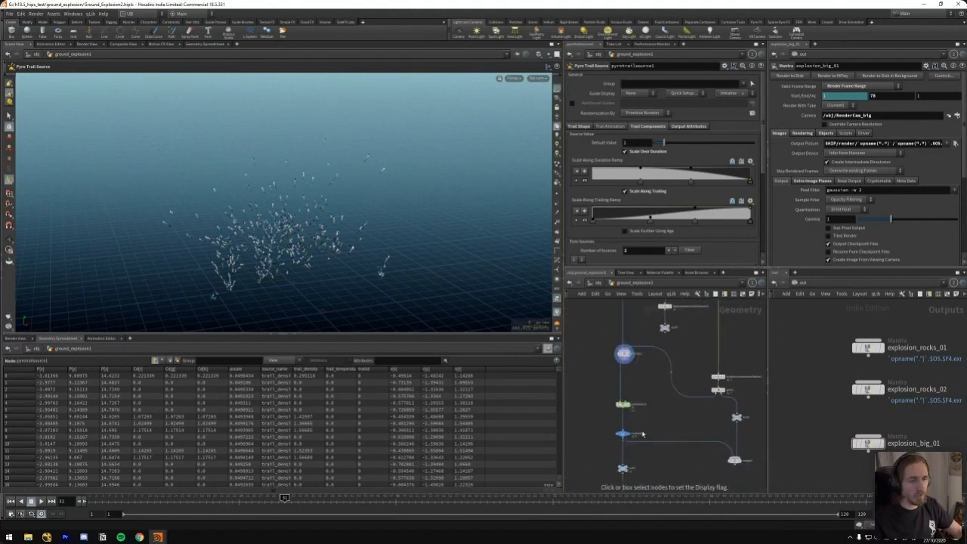
left_click(639, 434)
scroll(642, 434, "up", 3)
middle_click_drag(657, 397, 659, 324)
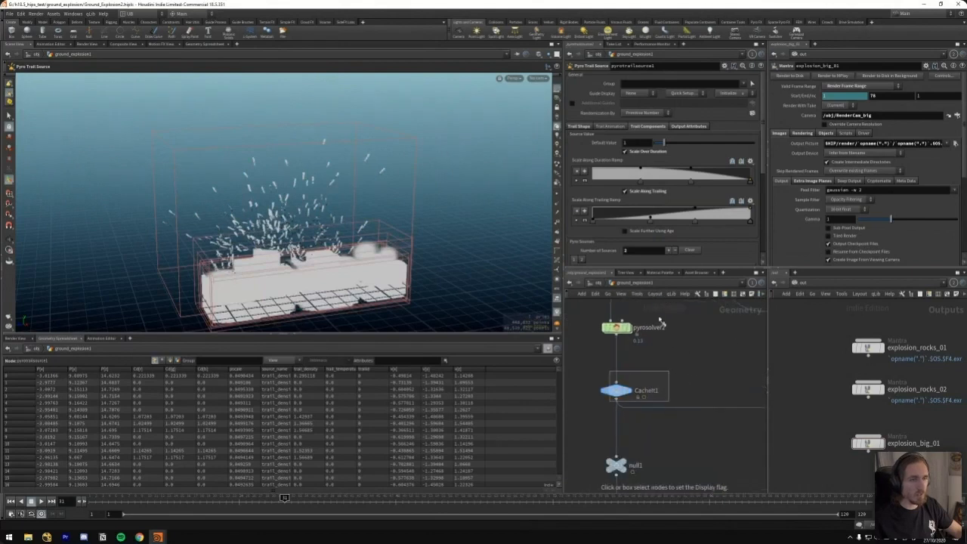
left_click(616, 390)
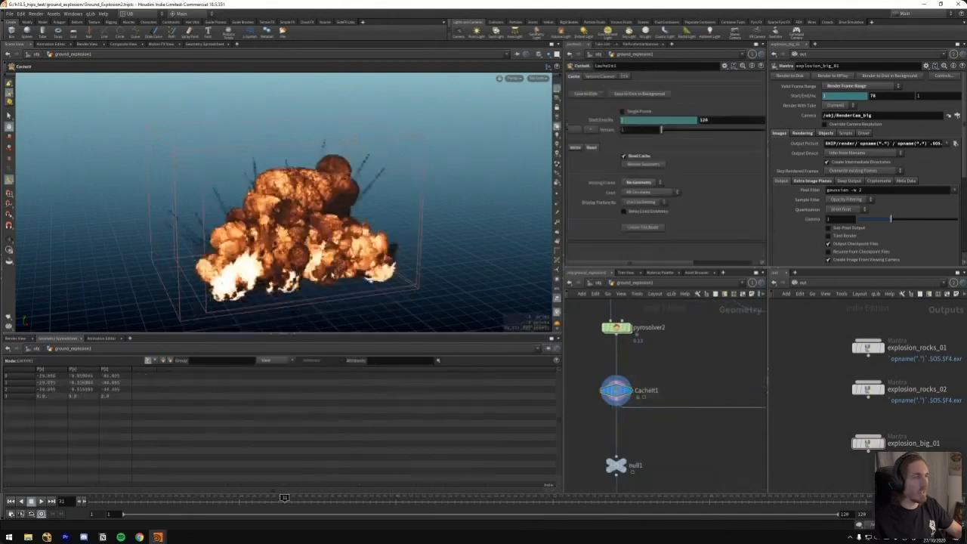
Display the pyrolook Pyro Bake Volume node to view the shaded explosion
middle_click_drag(670, 491, 665, 356)
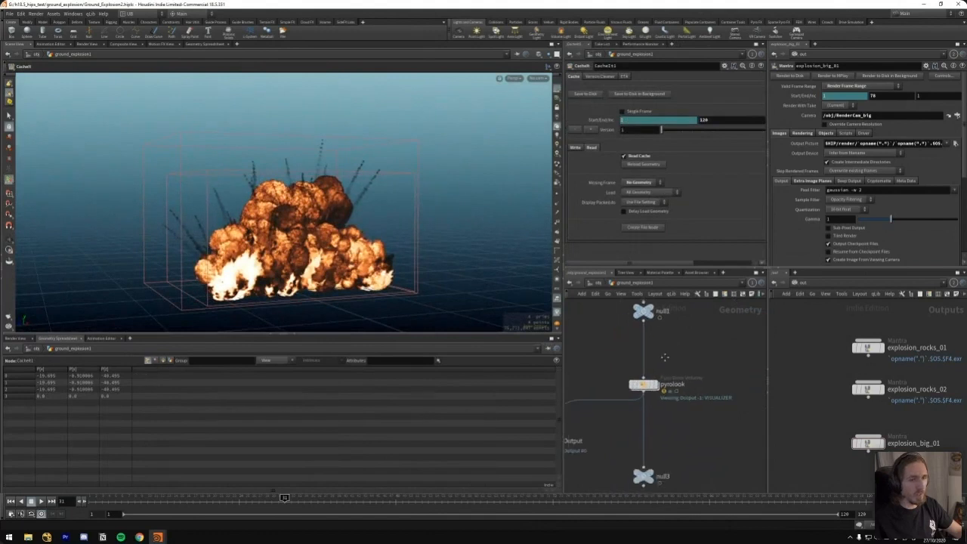
scroll(687, 373, "up", 3)
left_click_drag(692, 363, 596, 408)
key("r")
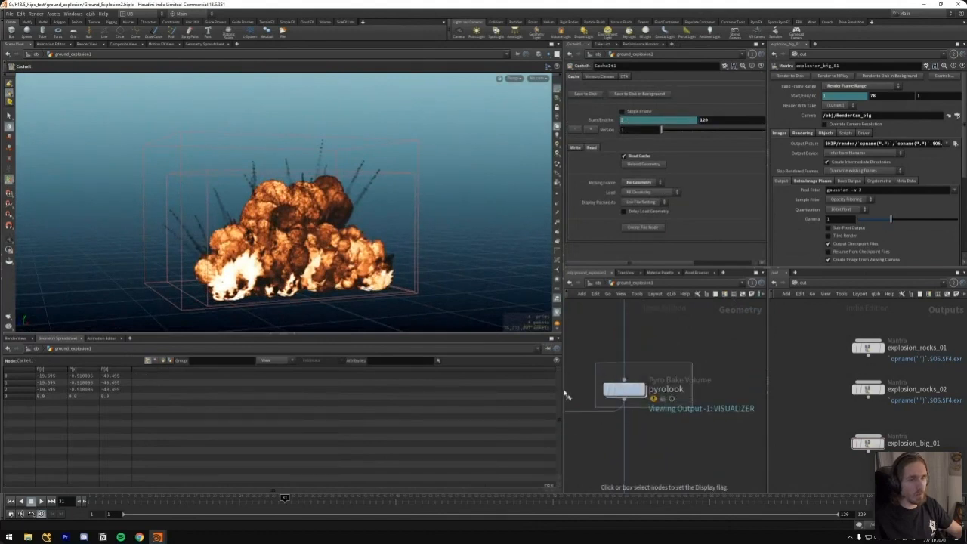
left_click(624, 390)
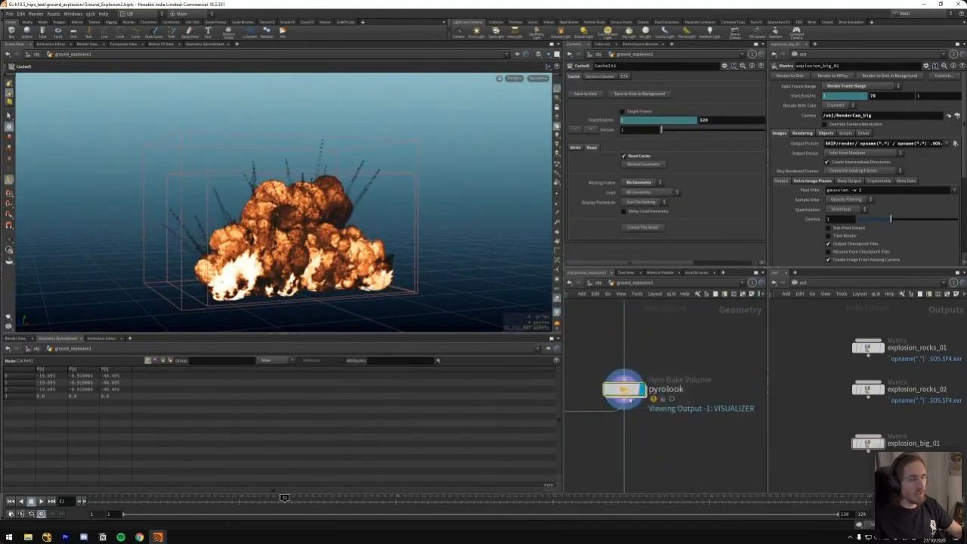
right_click_drag(294, 272, 320, 266, "alt")
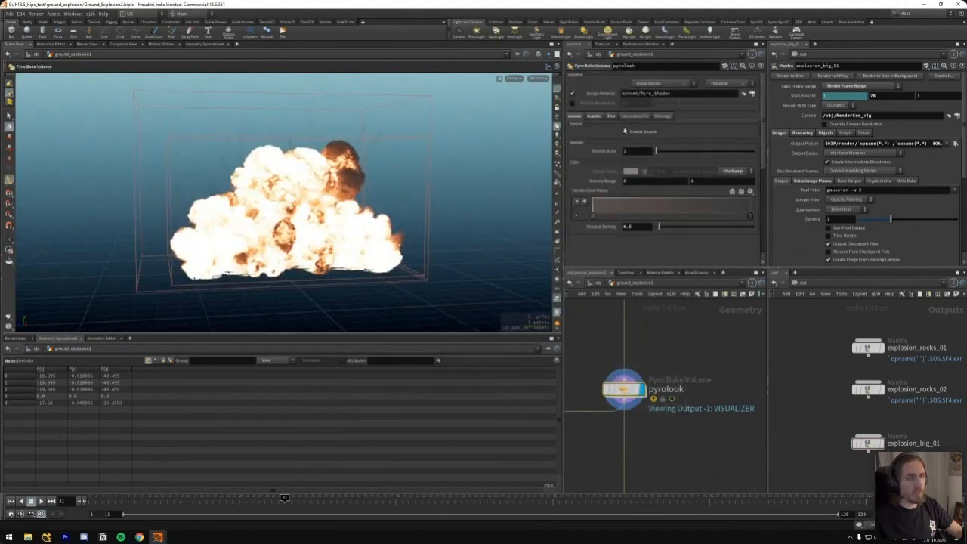
Examine pyrolook's smoke, scatter, fire and secondary fire settings
left_click(596, 118)
left_click(611, 117)
left_click(628, 117)
left_click(597, 117)
left_click(577, 116)
left_click_drag(278, 246, 330, 266, "alt")
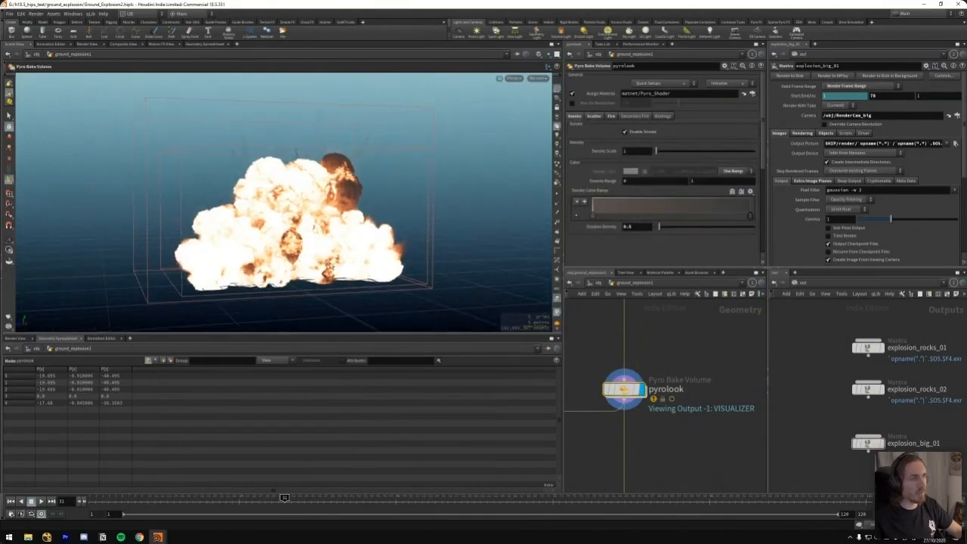
Display the null3 node below pyrolook to view the ground explosion's final output
scroll(699, 341, "down", 4)
left_click_drag(698, 422, 639, 478)
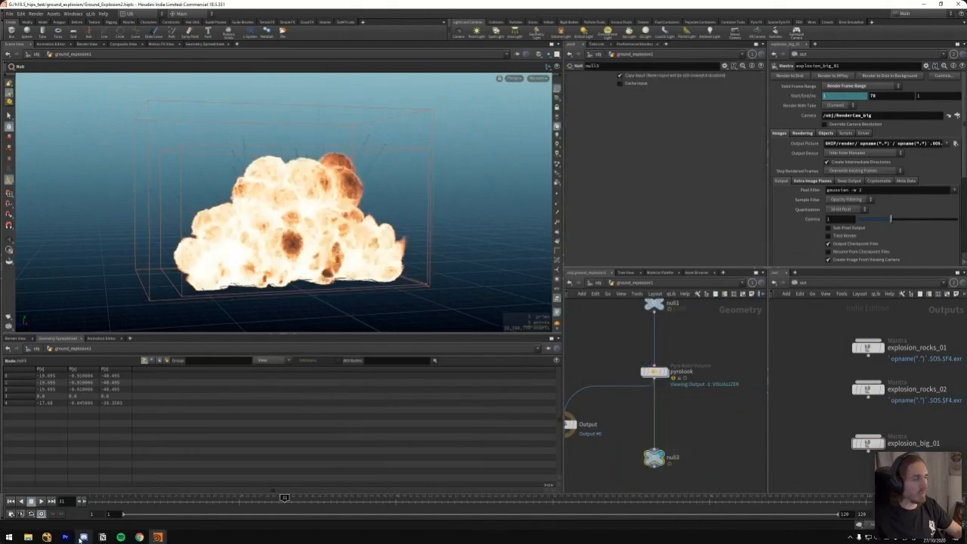
left_click(65, 537)
left_click_drag(510, 370, 535, 370)
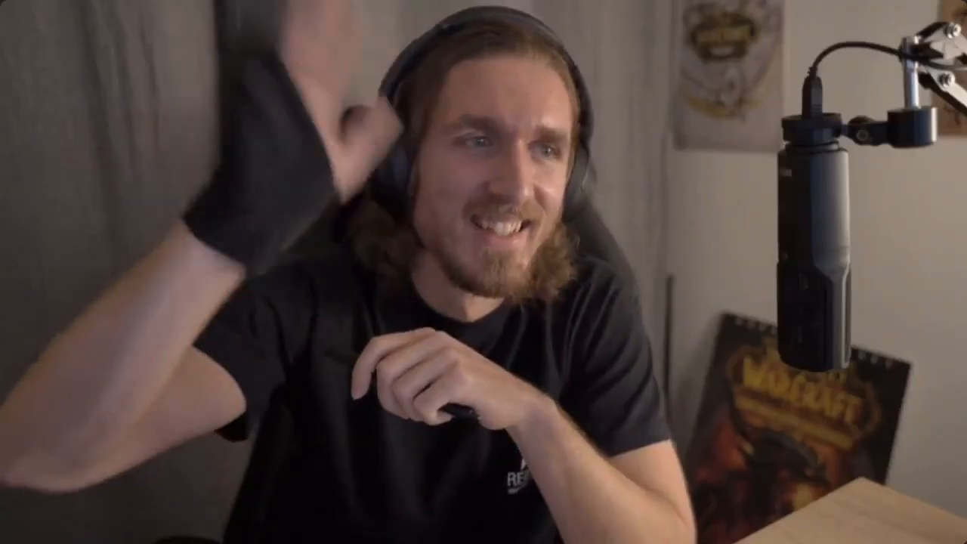